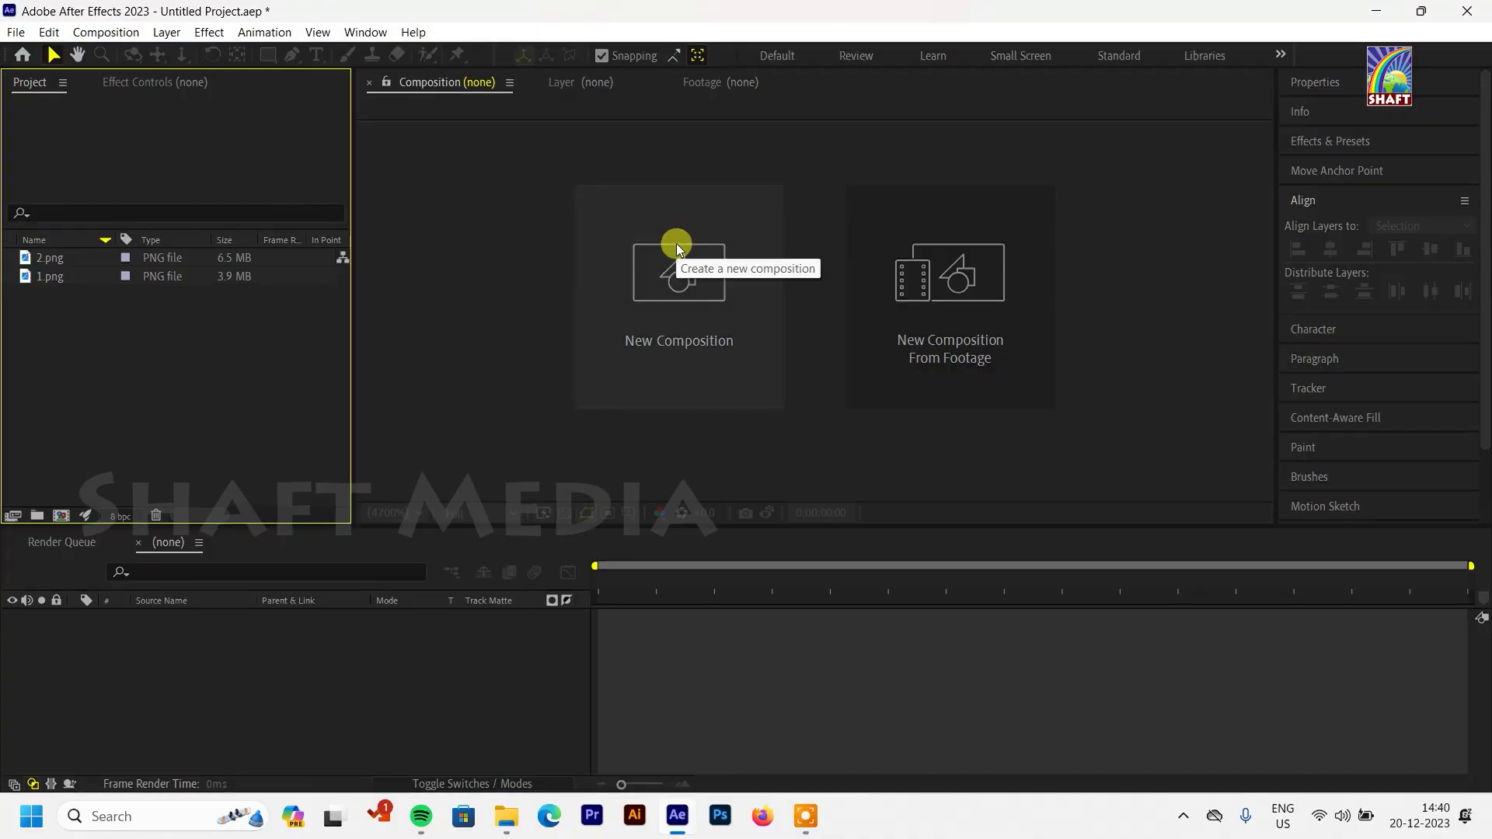
# Step: Create two 1920×1080, 30 fps, 30-second compositions, 'main comp' and then 'map lines'
pyautogui.click(669, 240)
pyautogui.write('main comp')
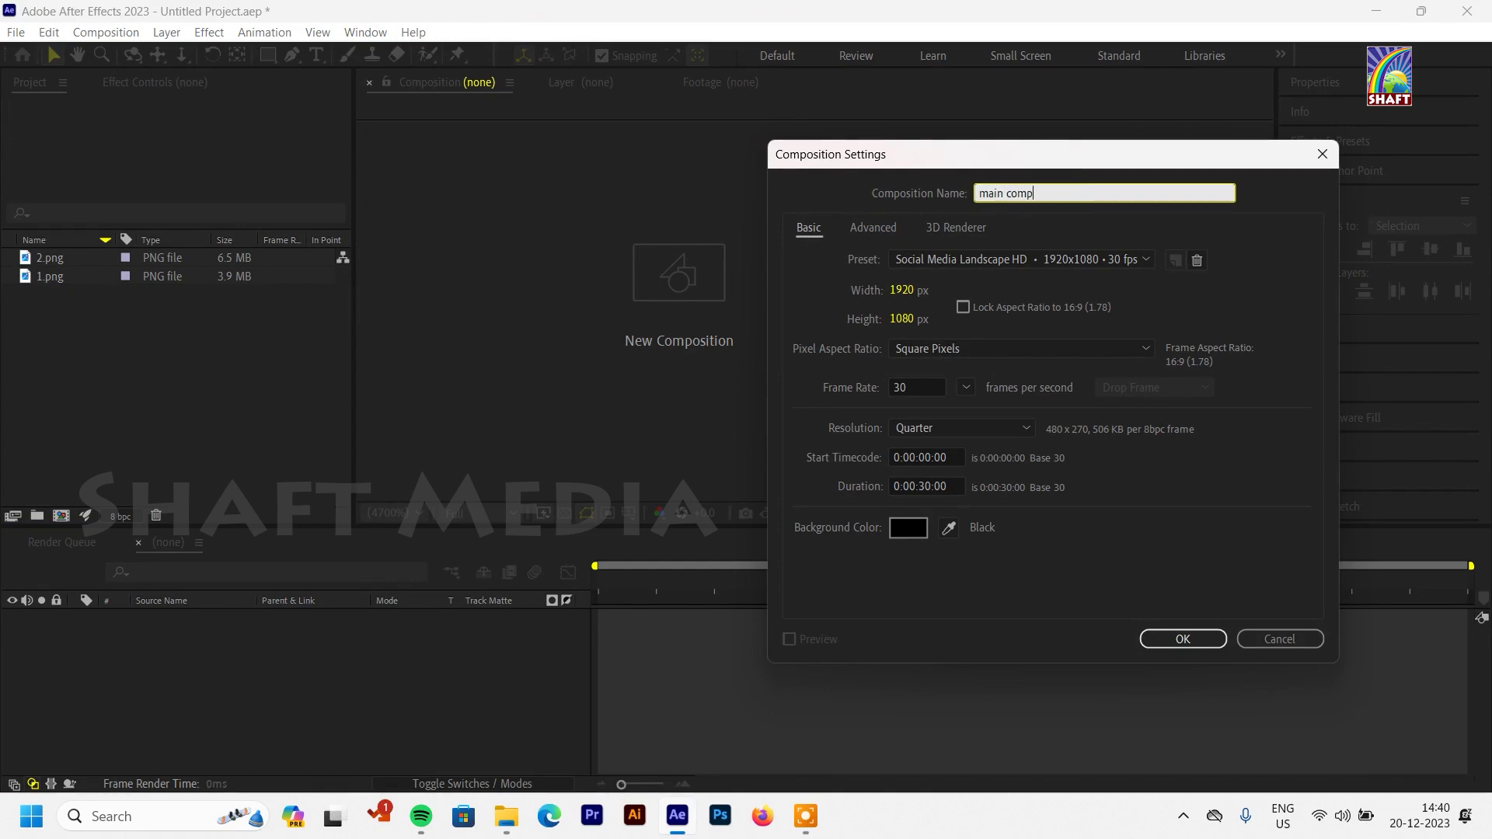
pyautogui.press('Return')
pyautogui.click(106, 32)
pyautogui.click(290, 79)
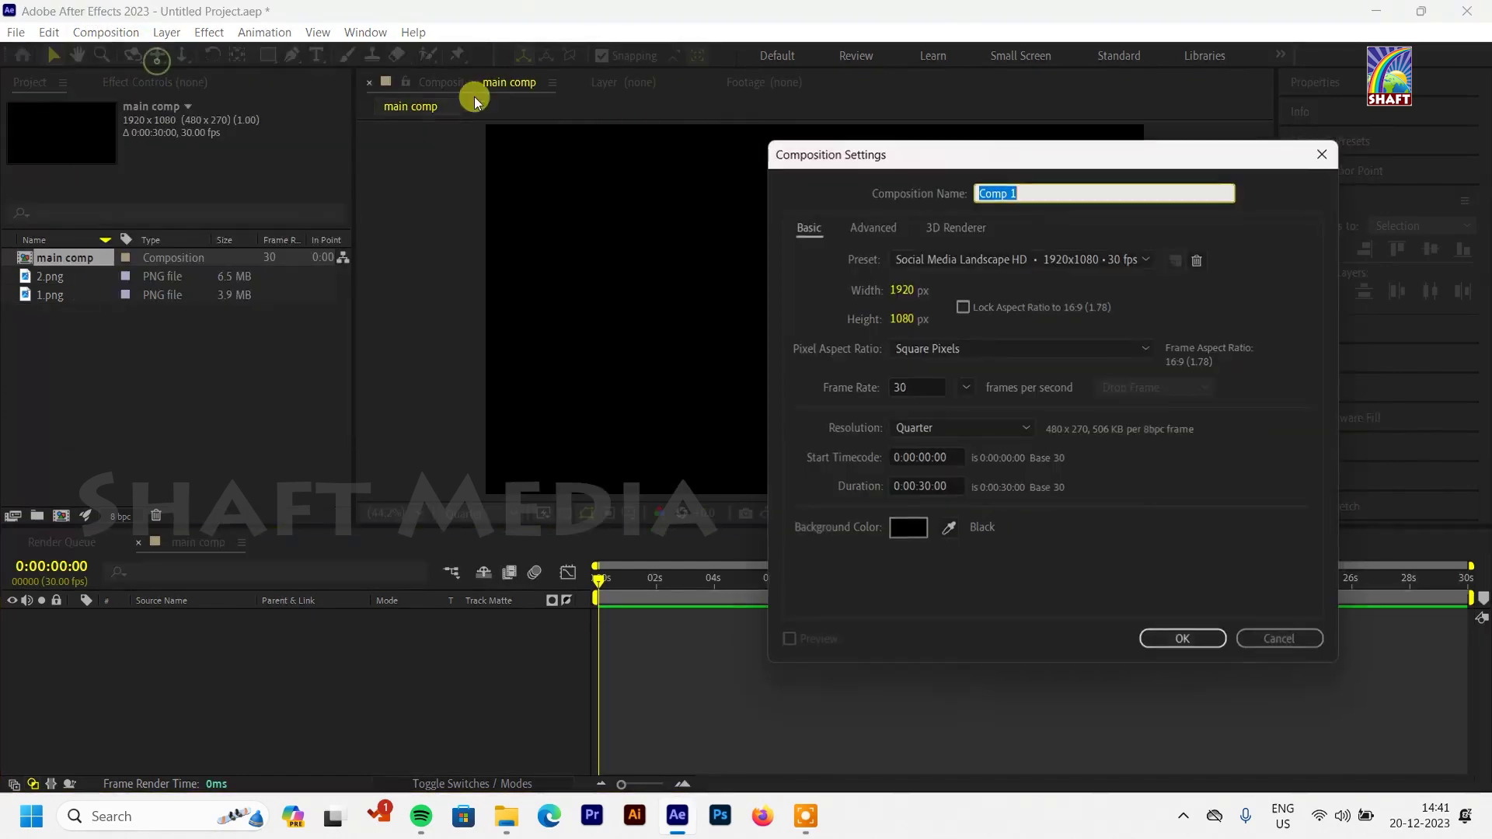
pyautogui.write('map')
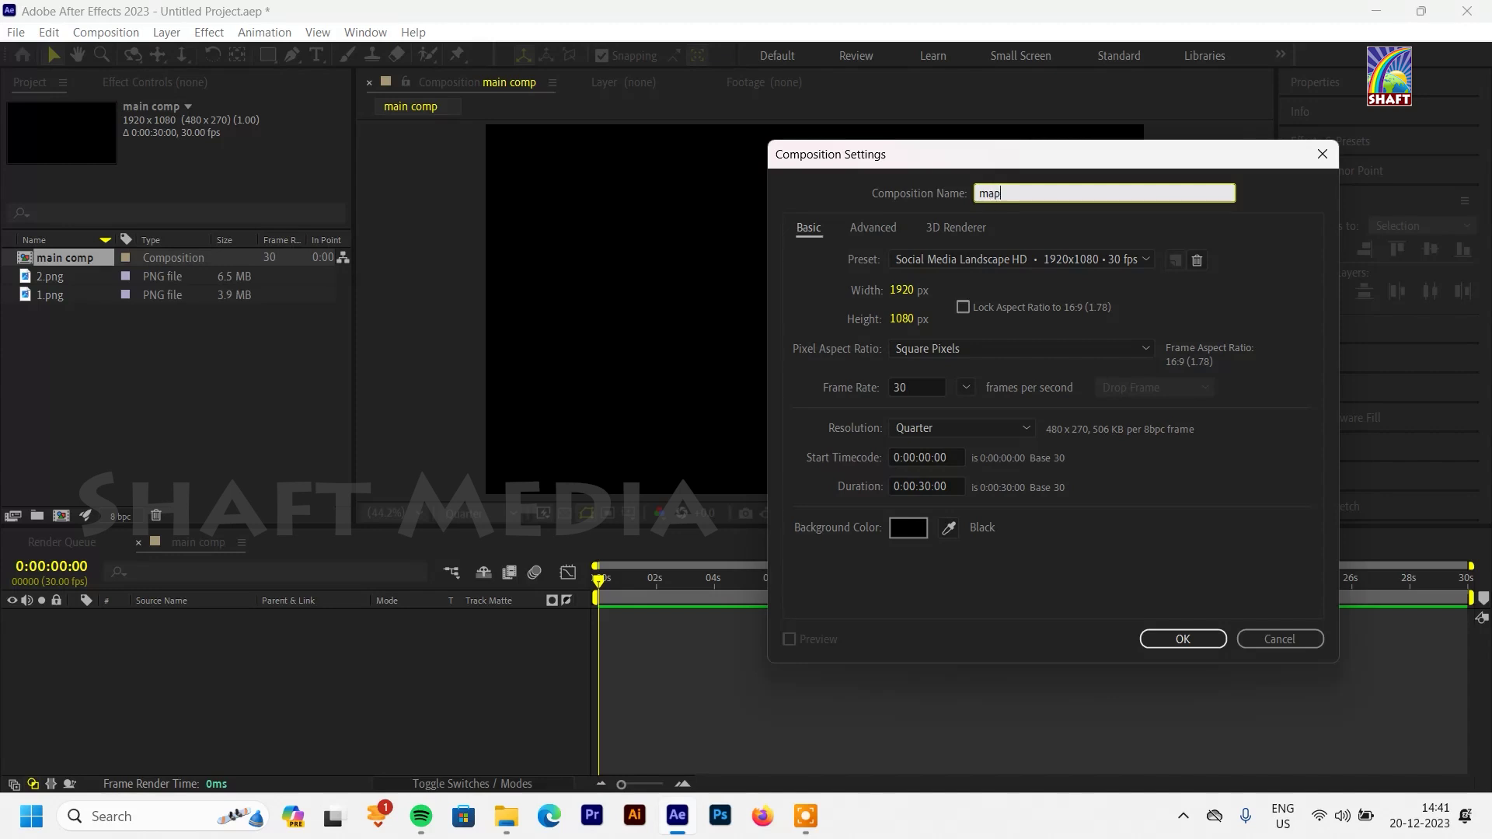
pyautogui.press('Return')
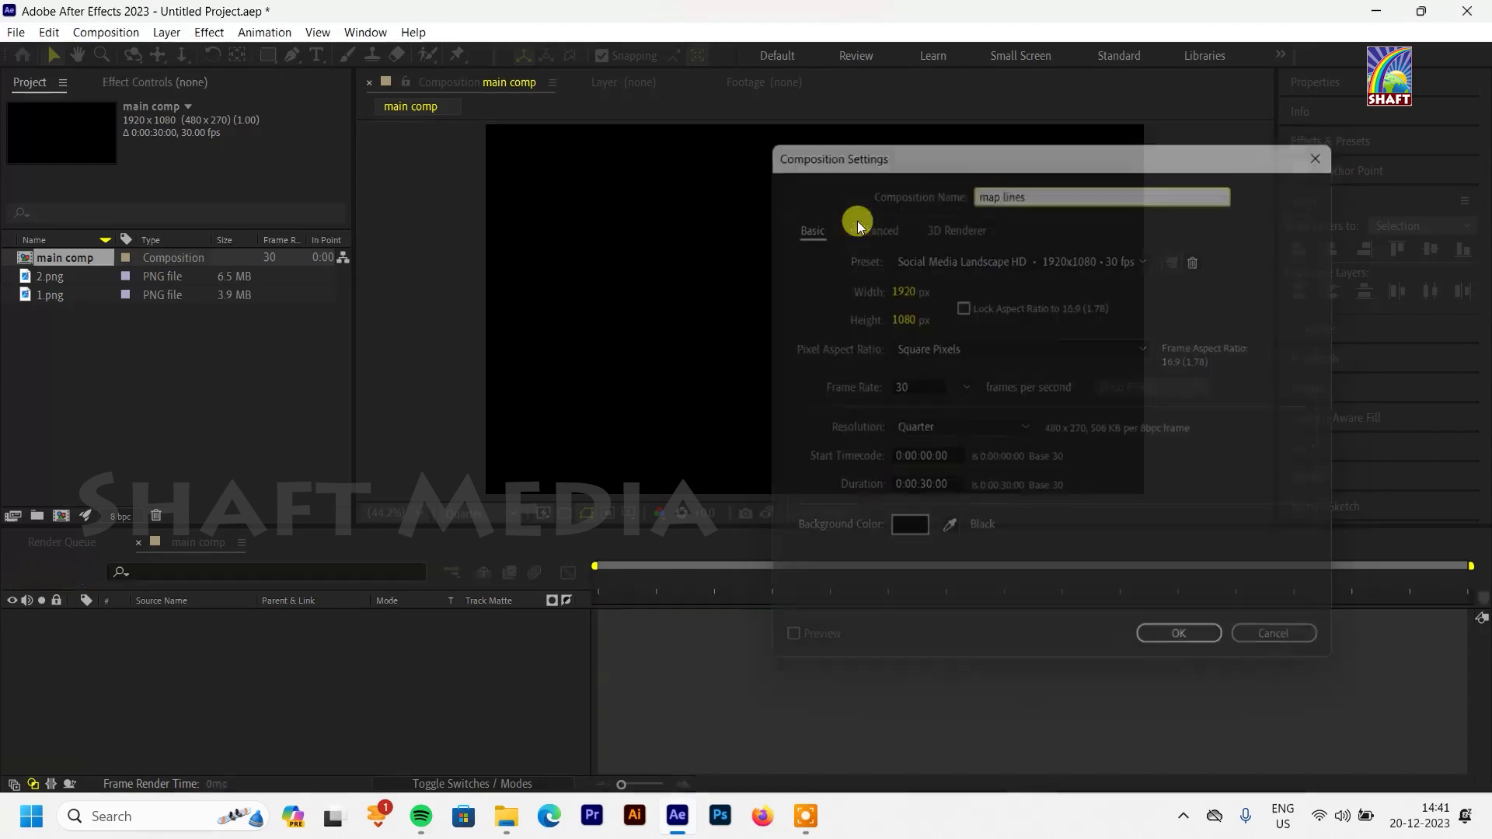
# Step: Set the Pen tool stroke to 4 px red (#FF0303) and place a first line point
pyautogui.click(292, 55)
pyautogui.moveTo(715, 57); pyautogui.dragTo(683, 56)
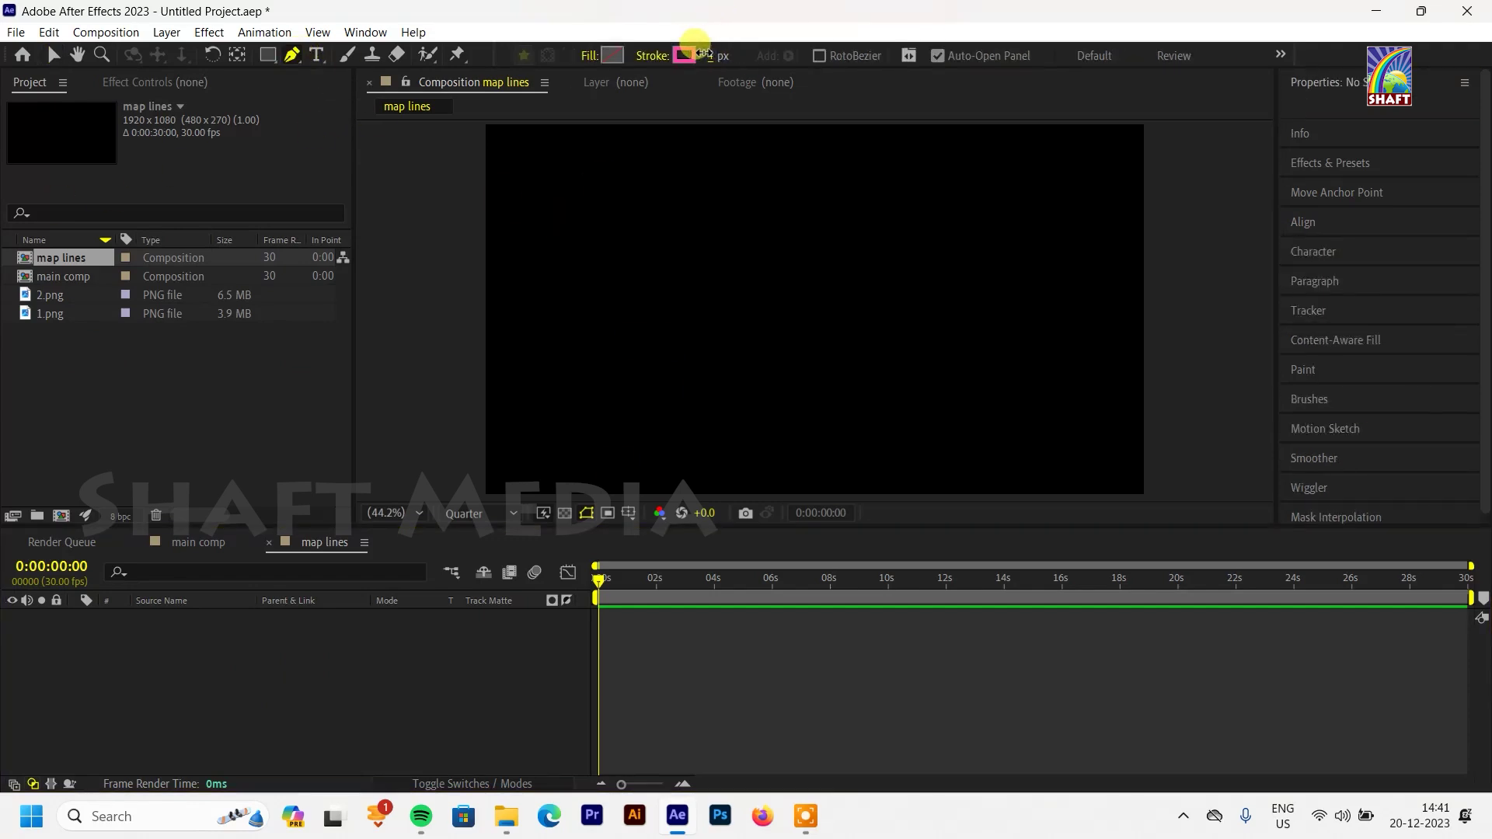
pyautogui.click(684, 55)
pyautogui.moveTo(1065, 166); pyautogui.dragTo(1004, 154)
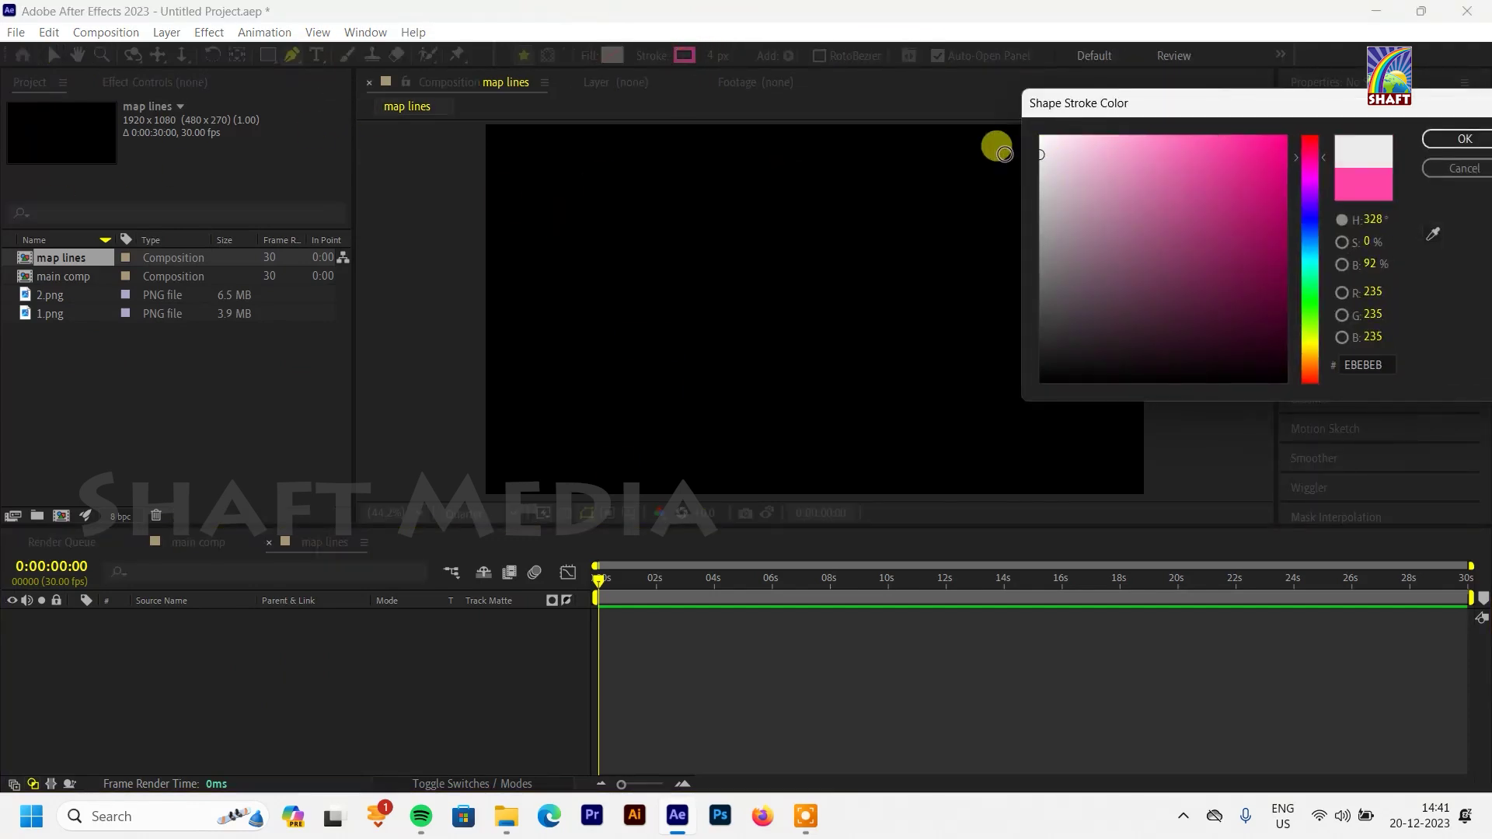
pyautogui.moveTo(1296, 169); pyautogui.dragTo(1286, 136)
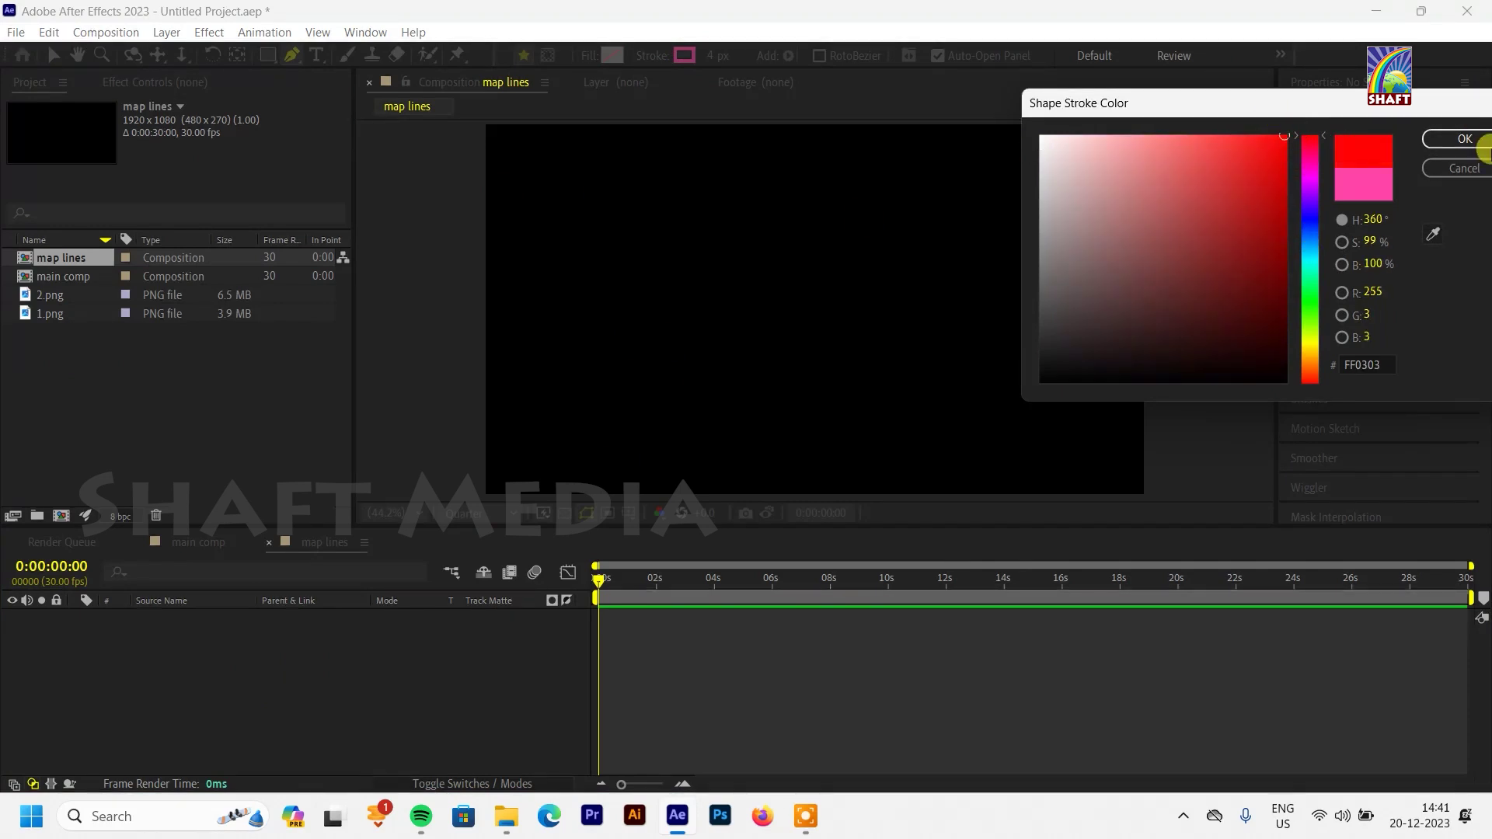
pyautogui.click(1464, 138)
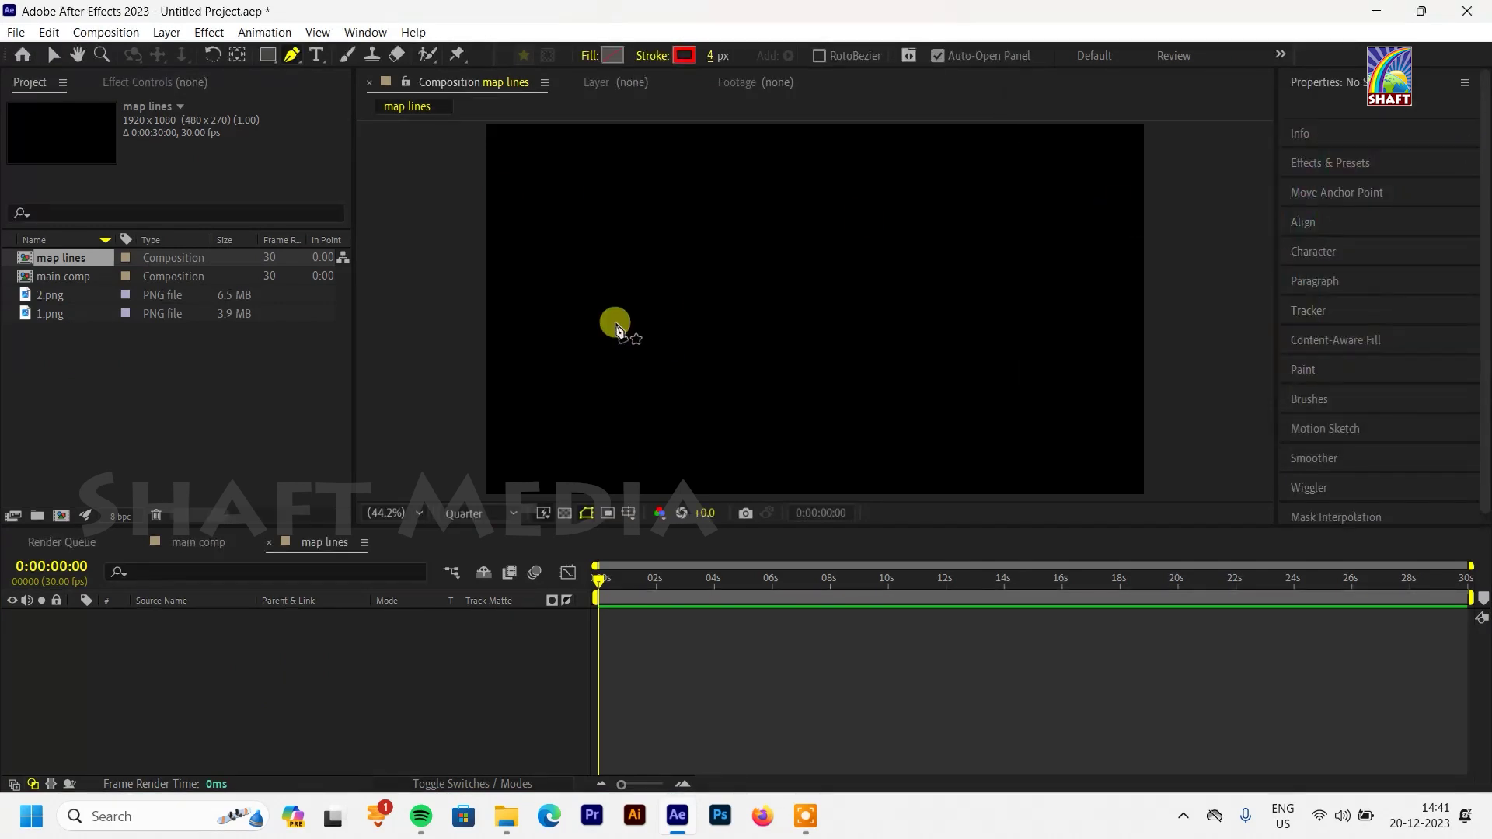
pyautogui.click(486, 277)
# Step: Undo a stray line, then draw the first line horizontally from the left edge, bending diagonally down
pyautogui.click(718, 275)
pyautogui.hotkey('ctrl', 'z')
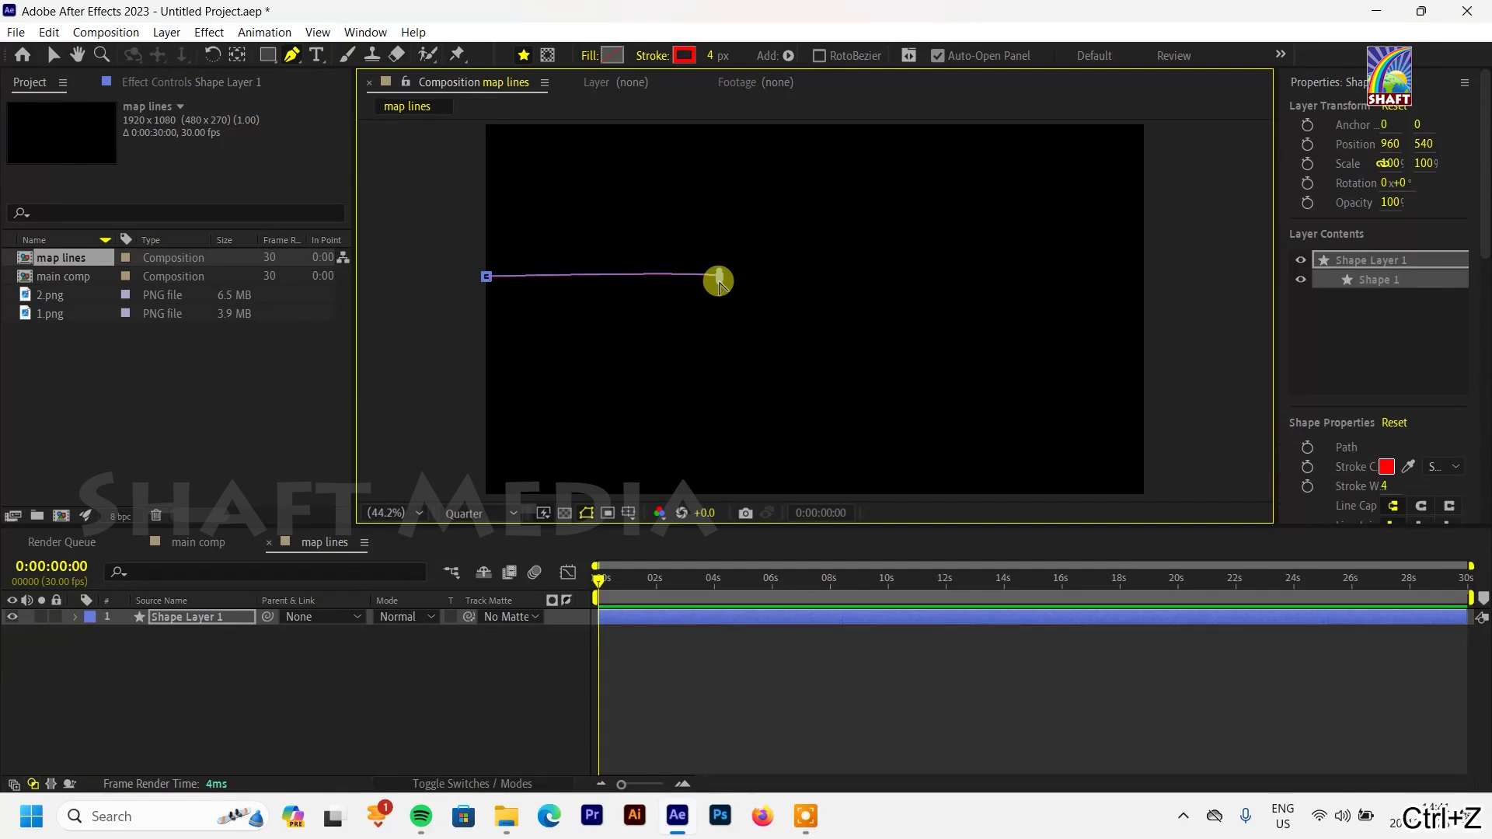
pyautogui.hotkey('ctrl', 'z')
pyautogui.click(484, 292)
pyautogui.click(718, 291)
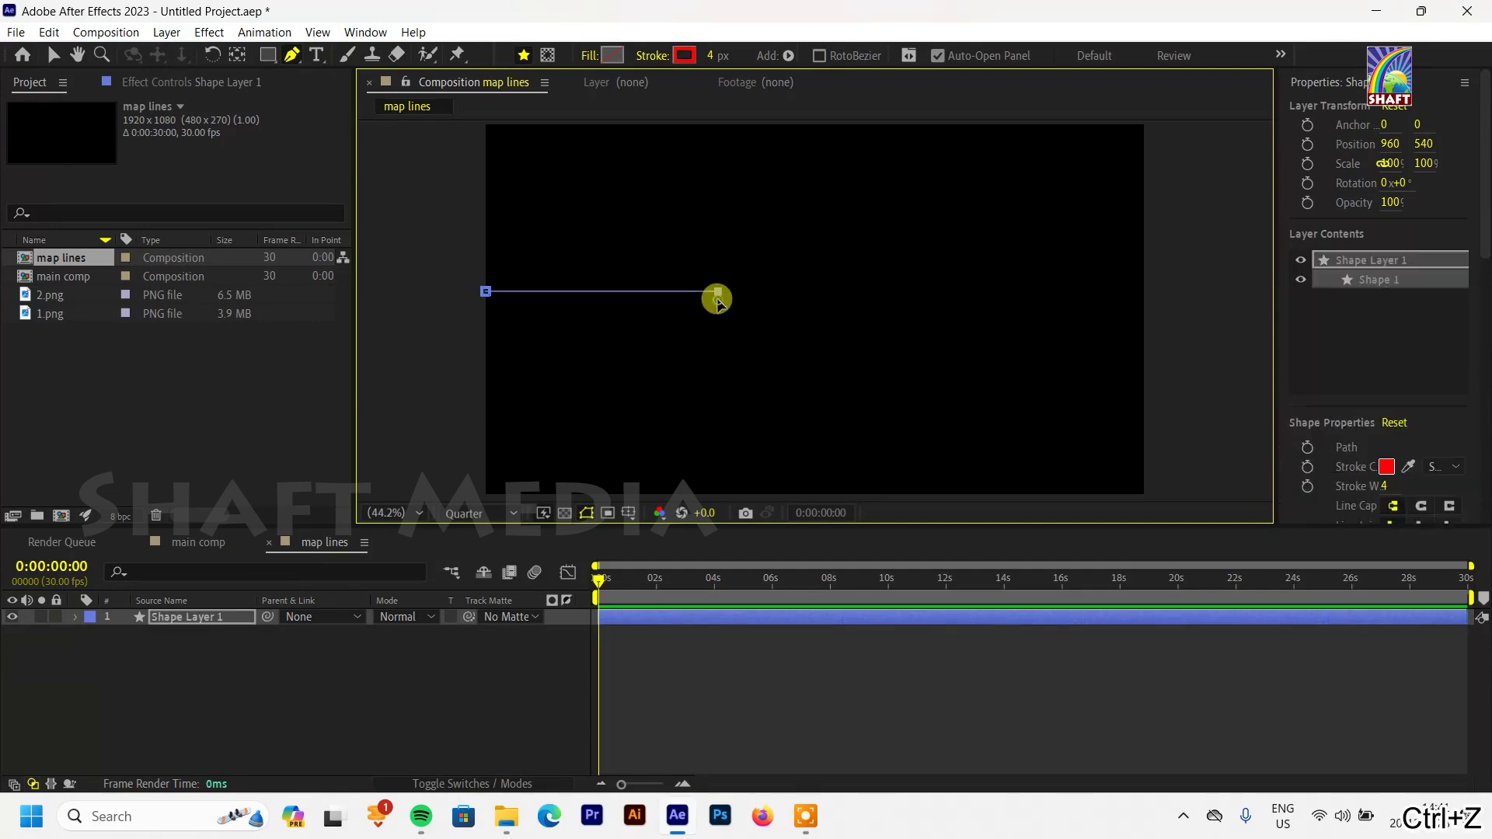
pyautogui.click(798, 372)
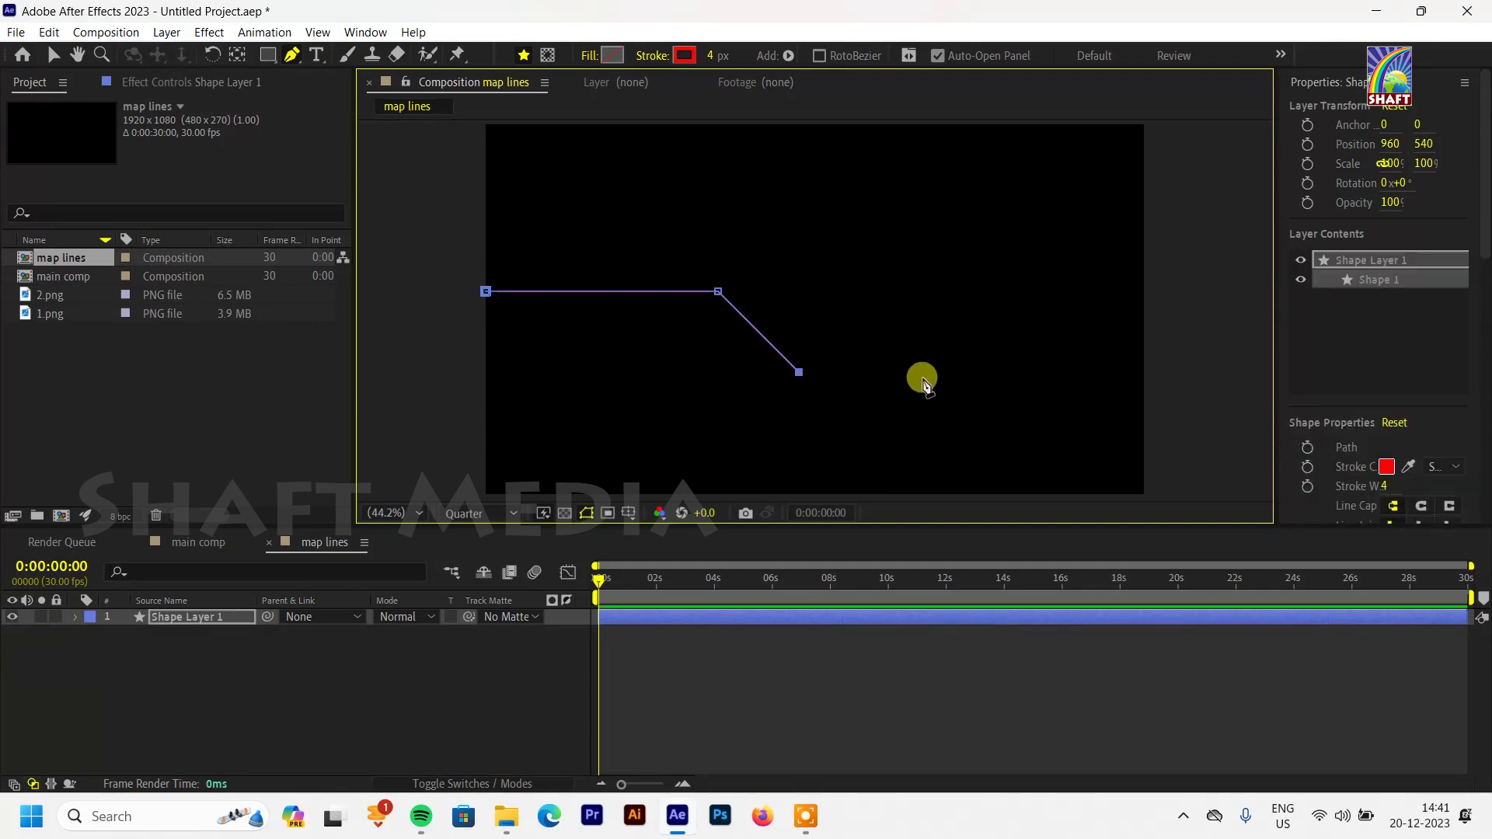
pyautogui.click(431, 656)
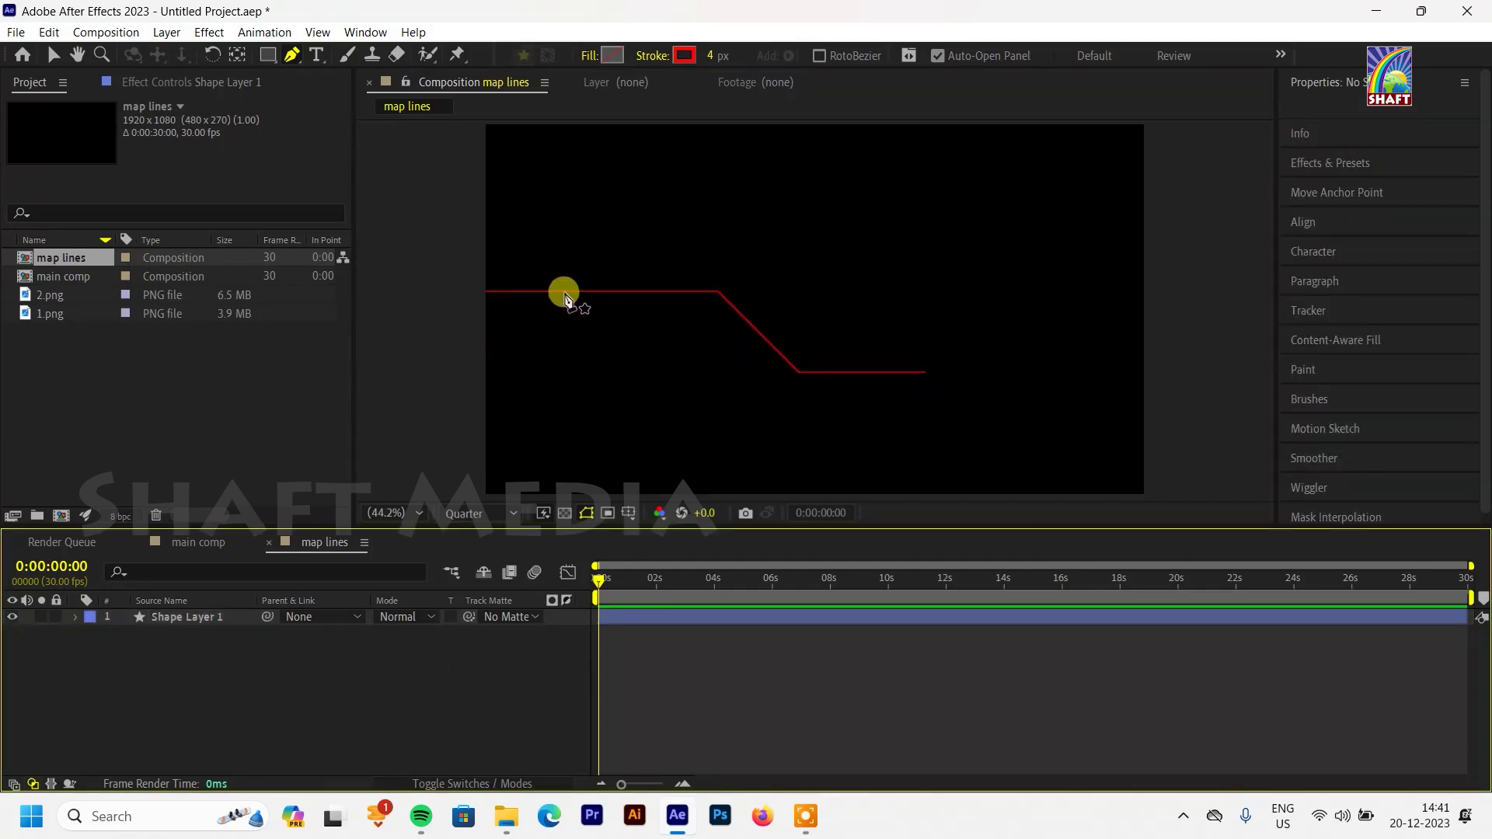
# Step: Draw two branches off the first line: one down then diagonally right, one up then right
pyautogui.click(565, 293)
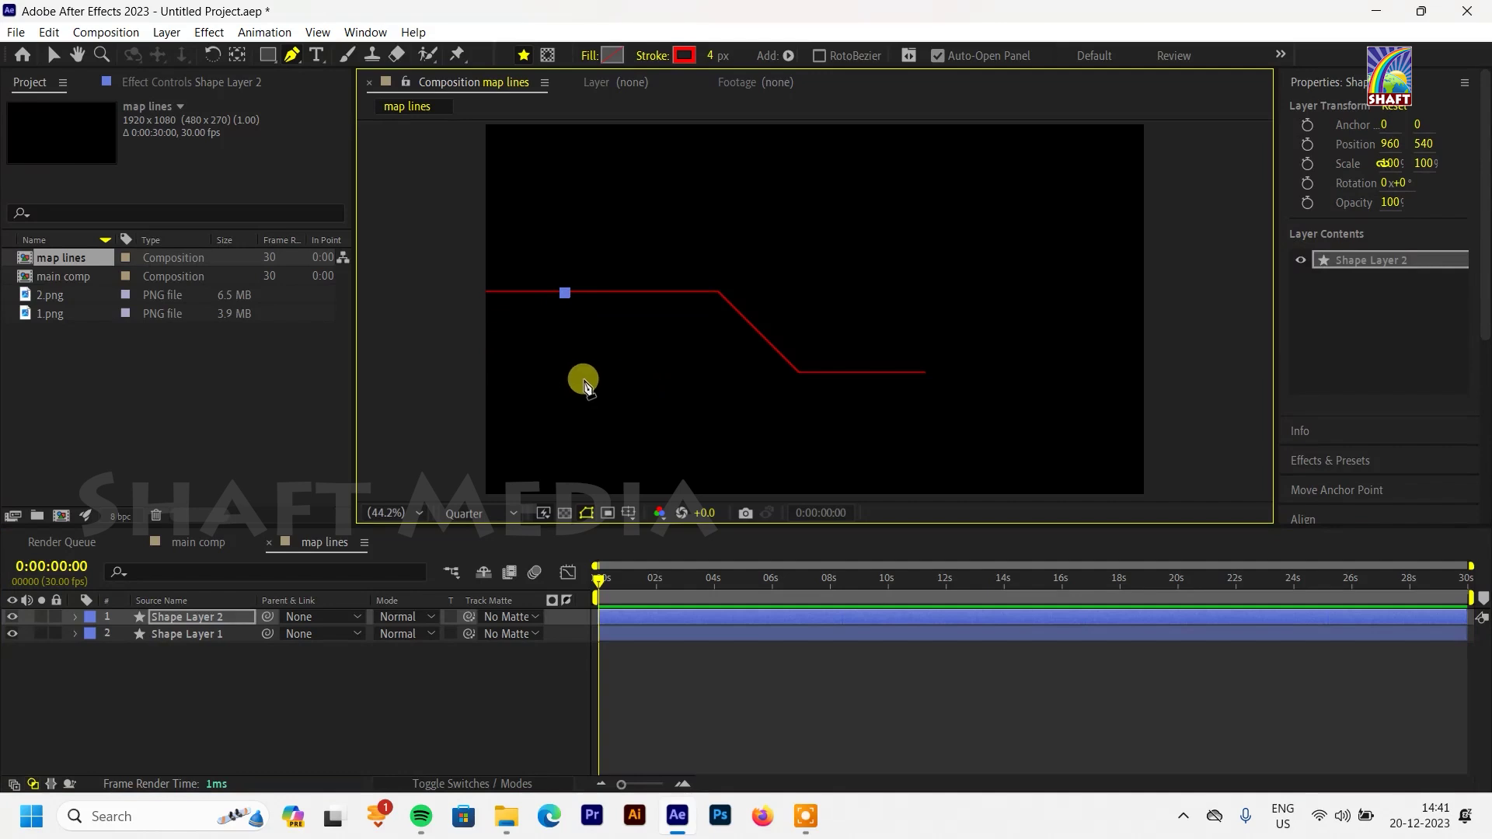
pyautogui.keyDown('shift'); pyautogui.click(564, 355); pyautogui.keyUp('shift')
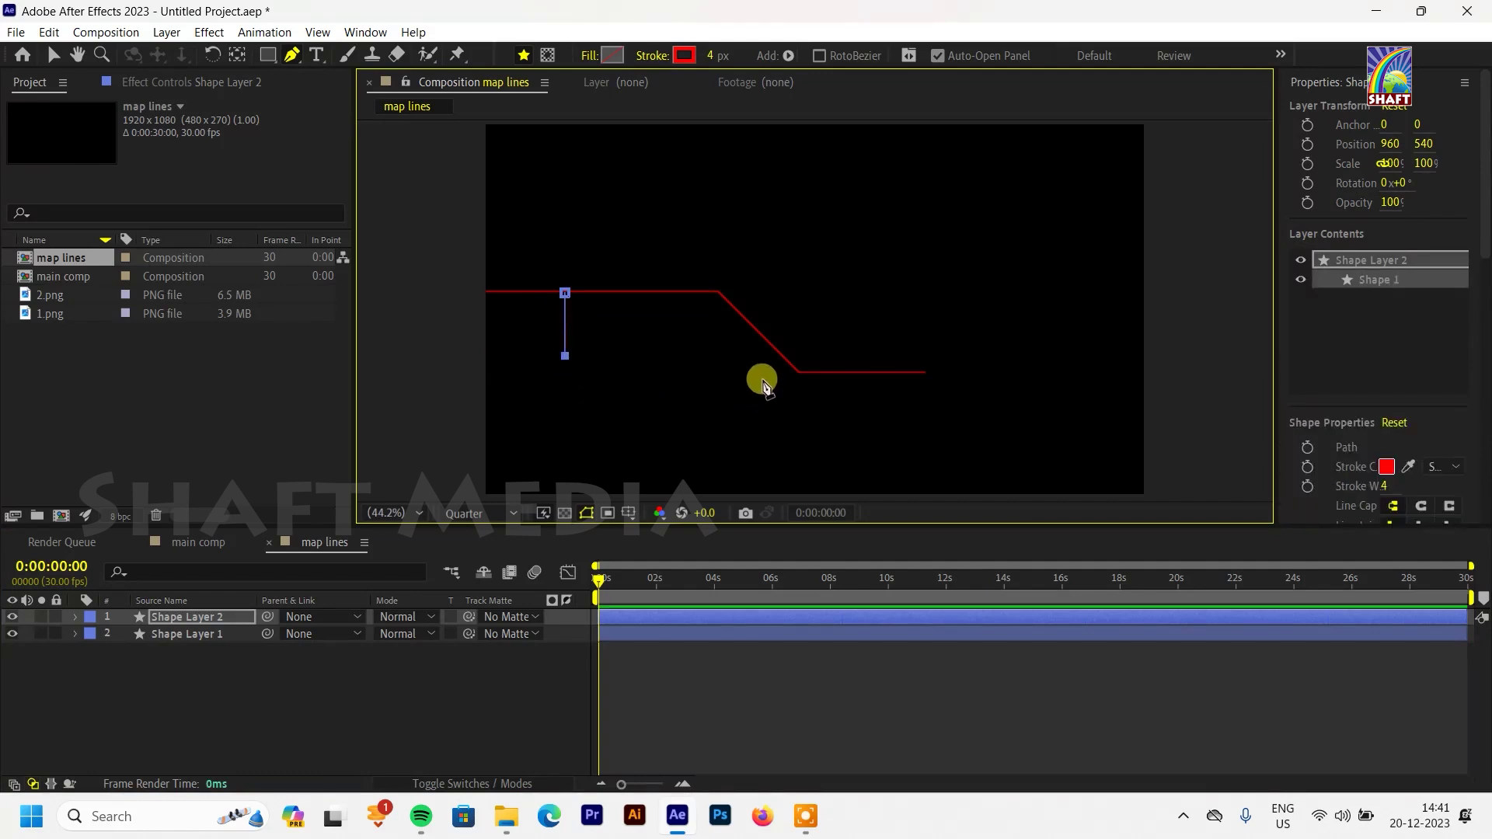
pyautogui.keyDown('shift'); pyautogui.click(811, 412); pyautogui.keyUp('shift')
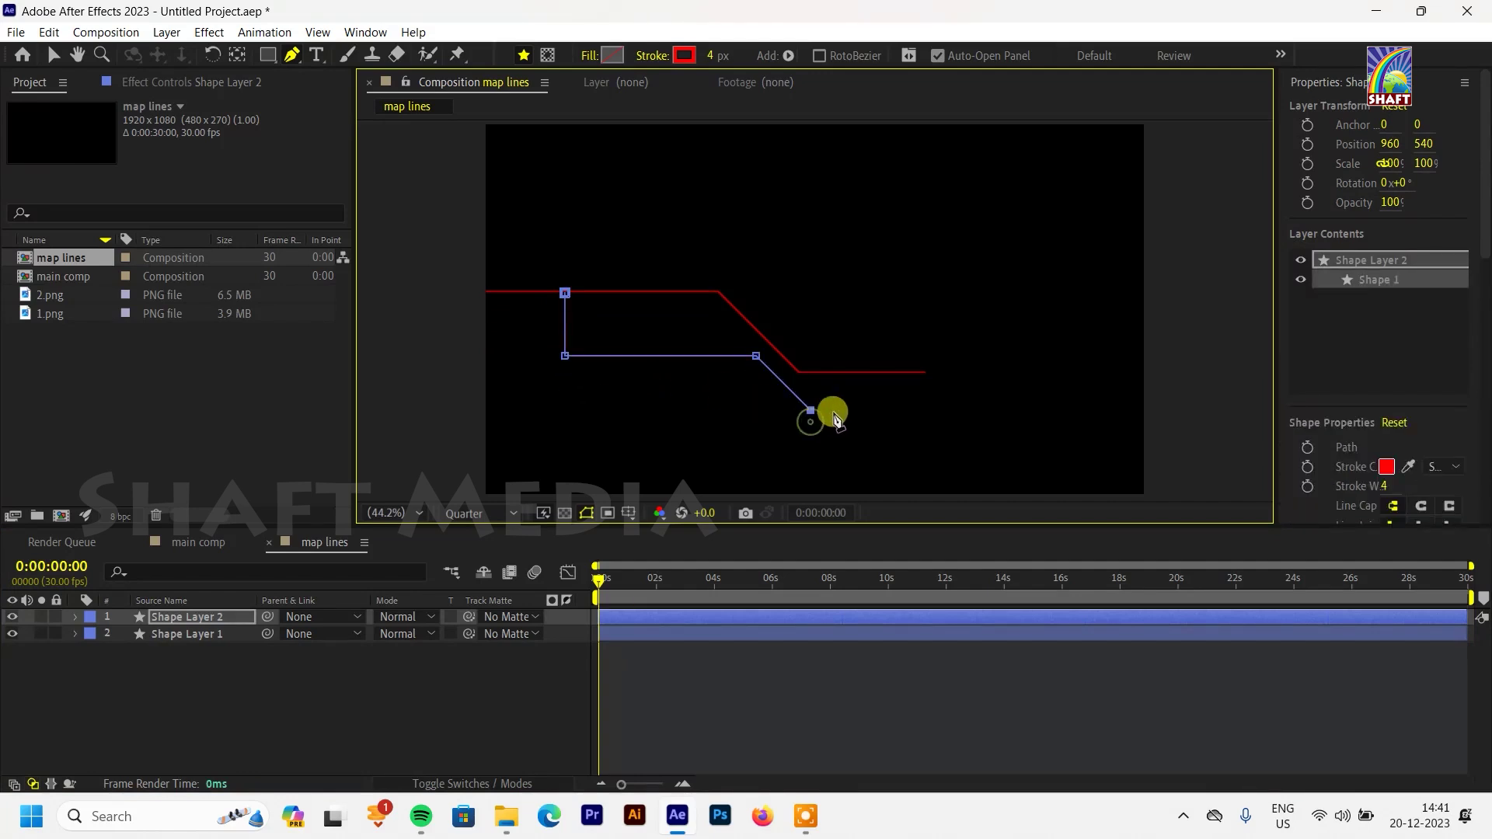
pyautogui.click(555, 664)
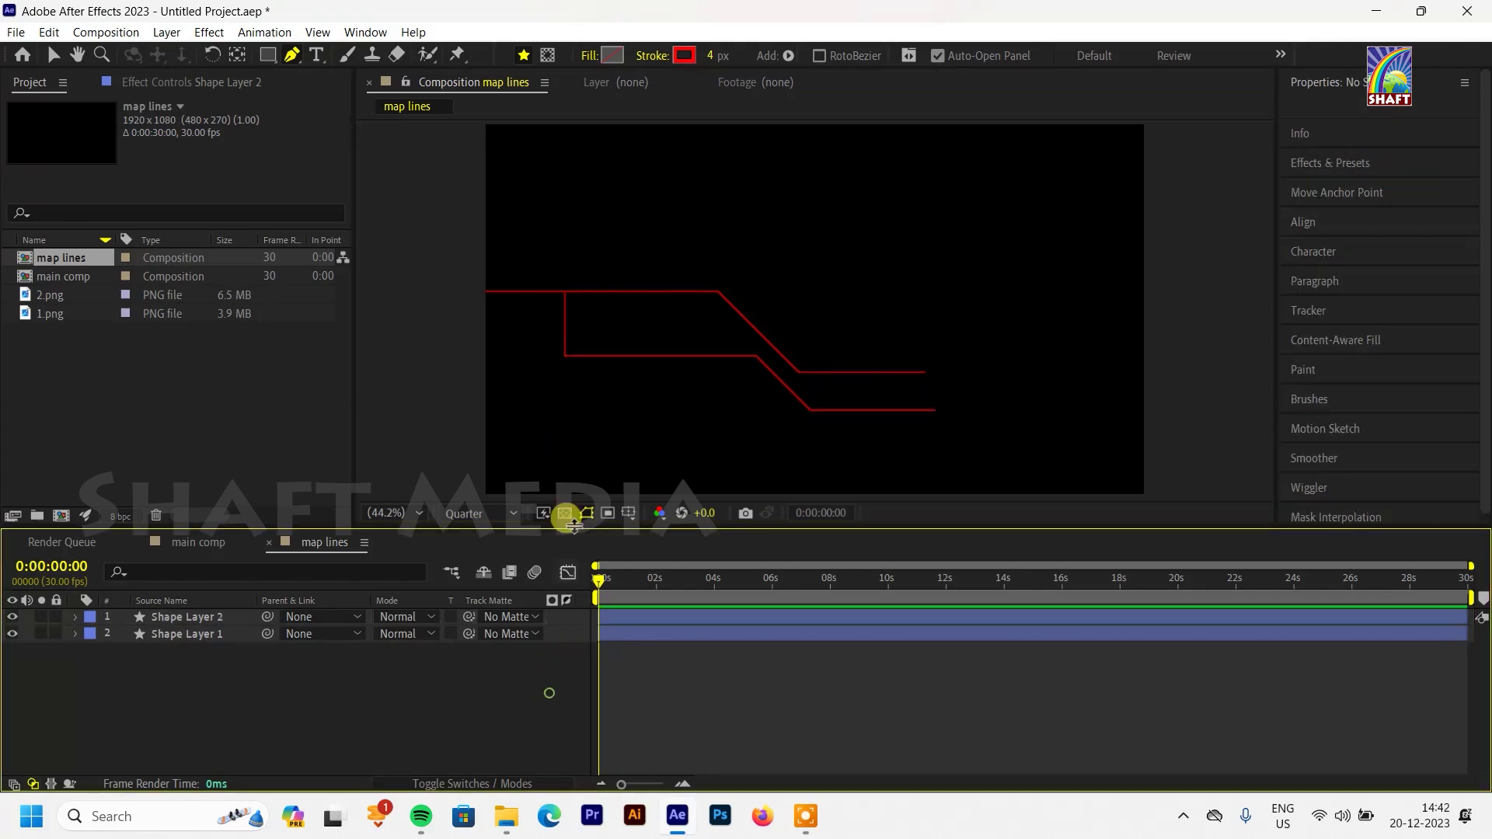
pyautogui.click(565, 292)
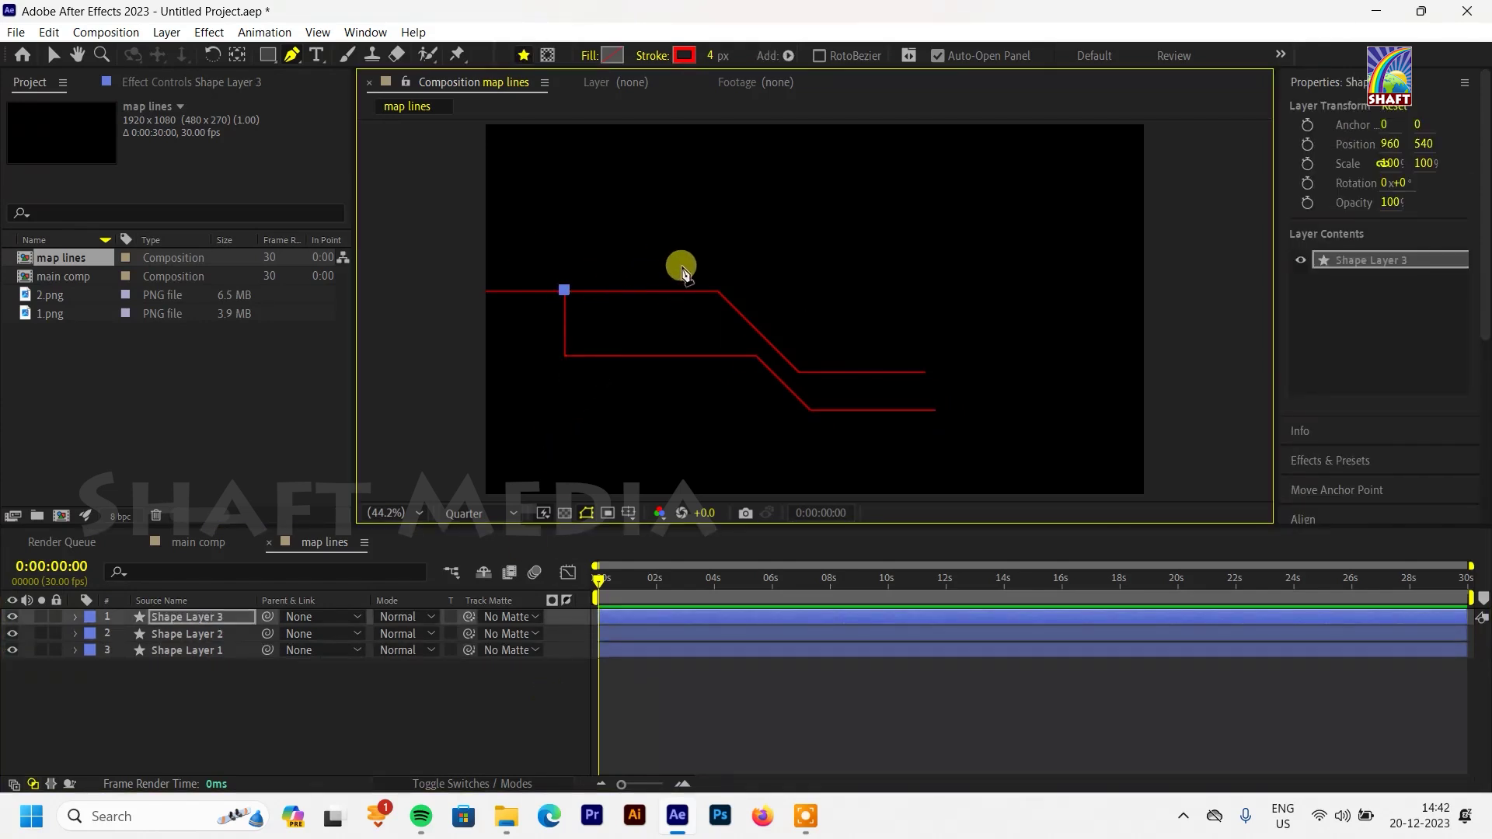
pyautogui.click(564, 243)
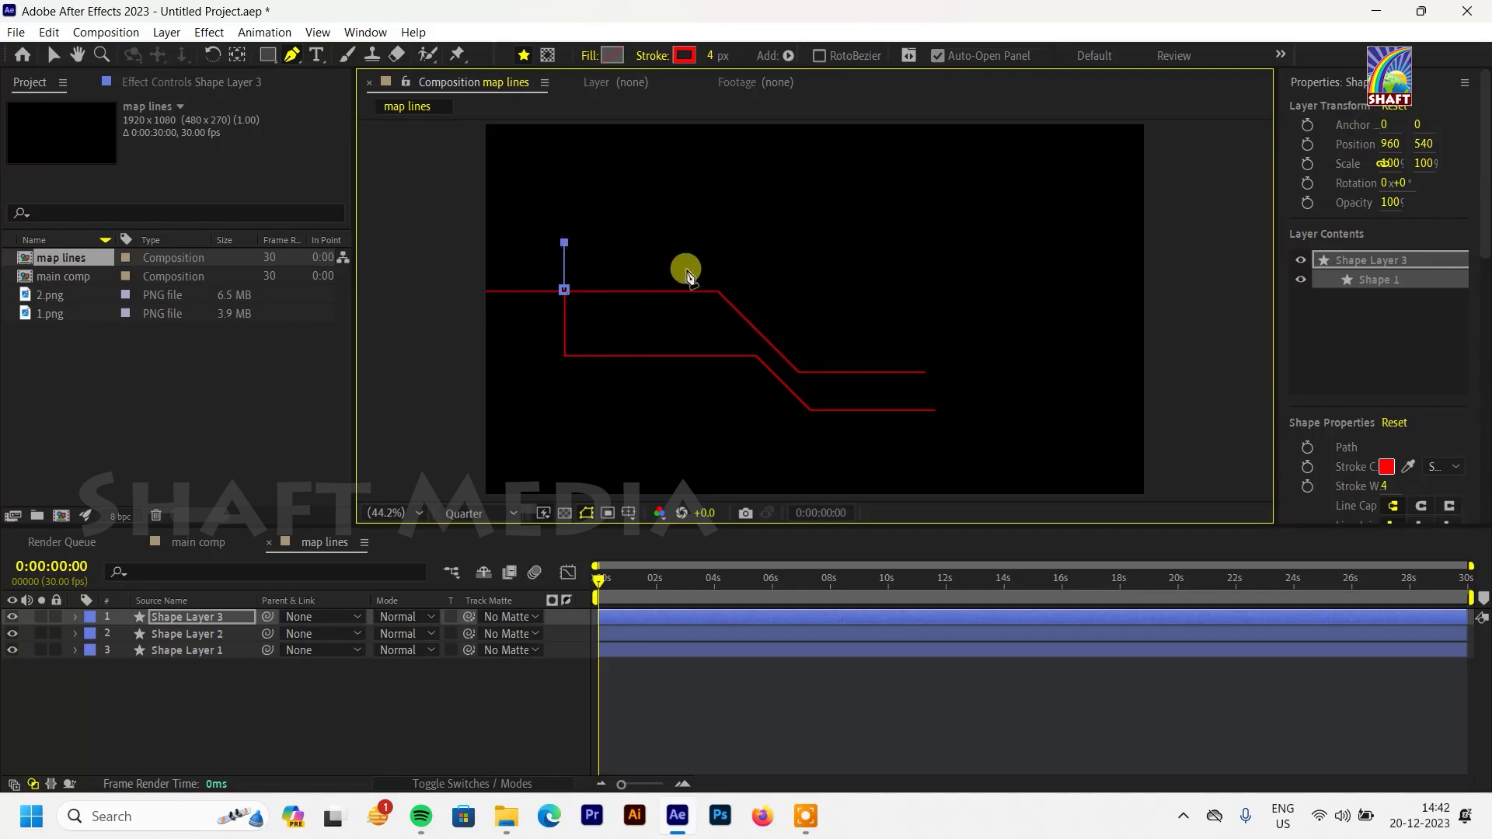
pyautogui.click(734, 243)
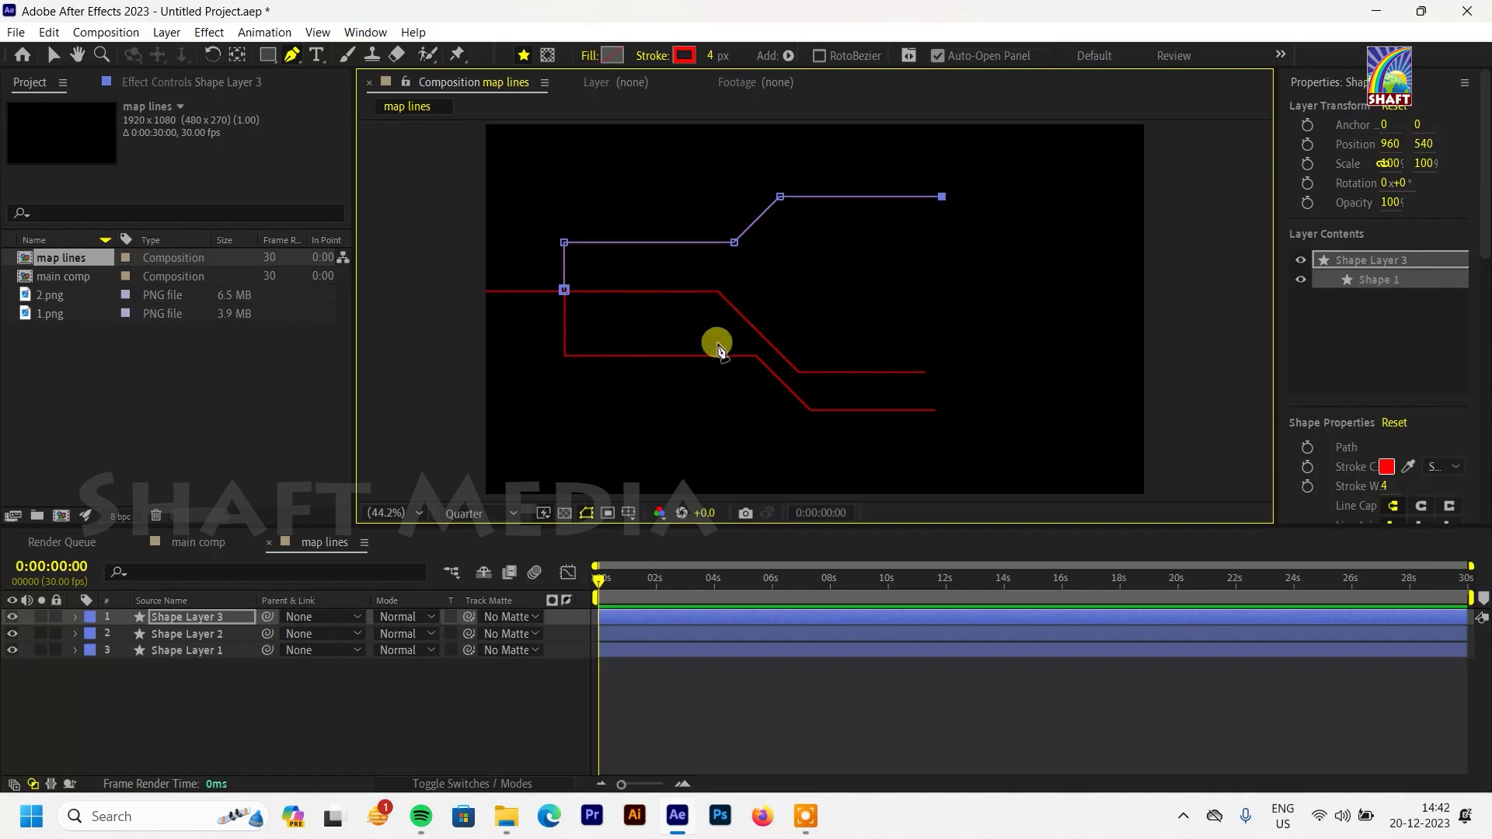
pyautogui.press('F2')
# Step: Add a short branch at the first line's corner and a left branch angling diagonally down
pyautogui.click(716, 292)
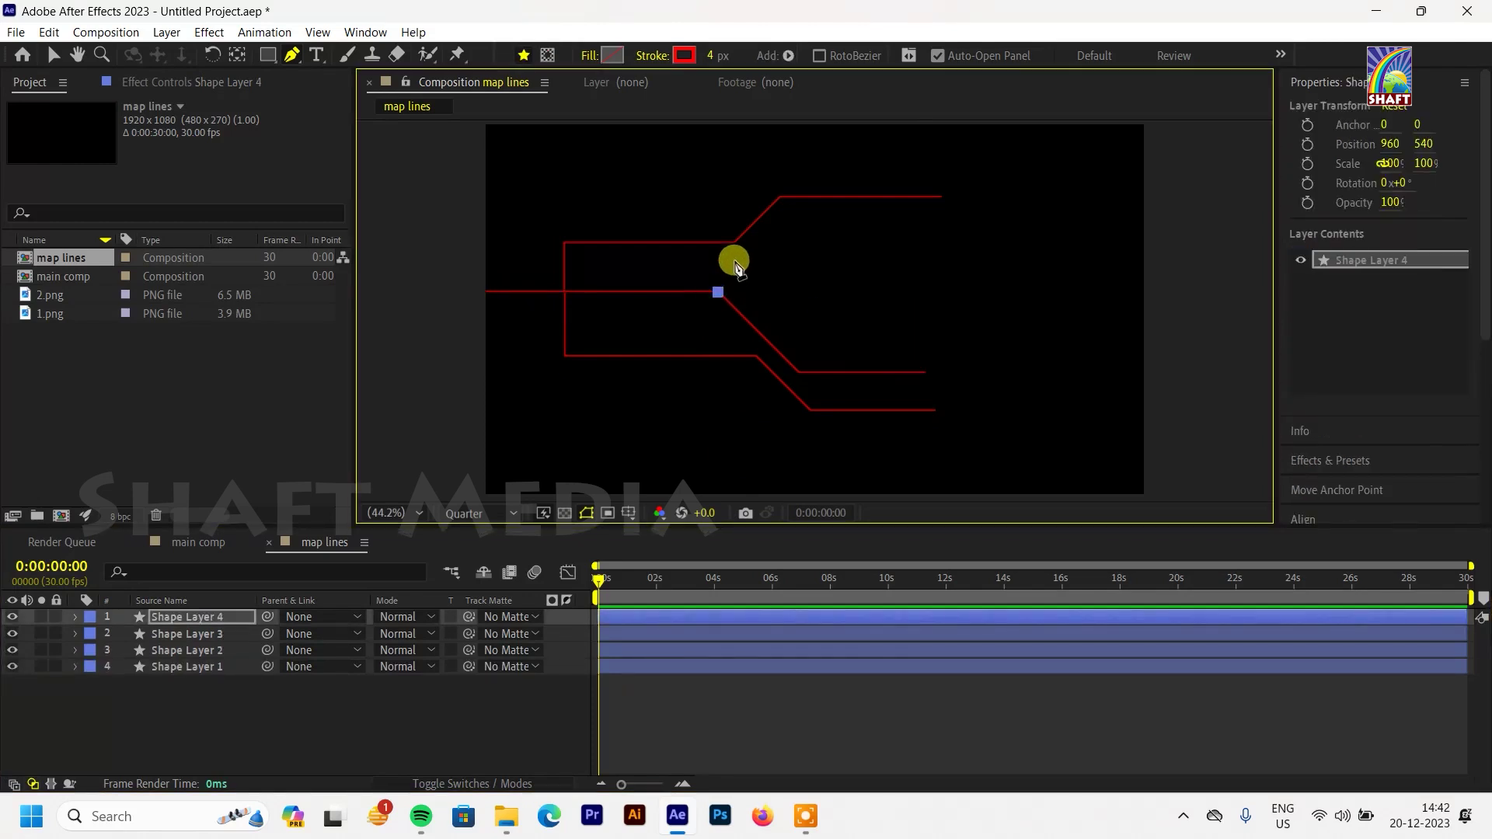
pyautogui.click(735, 275)
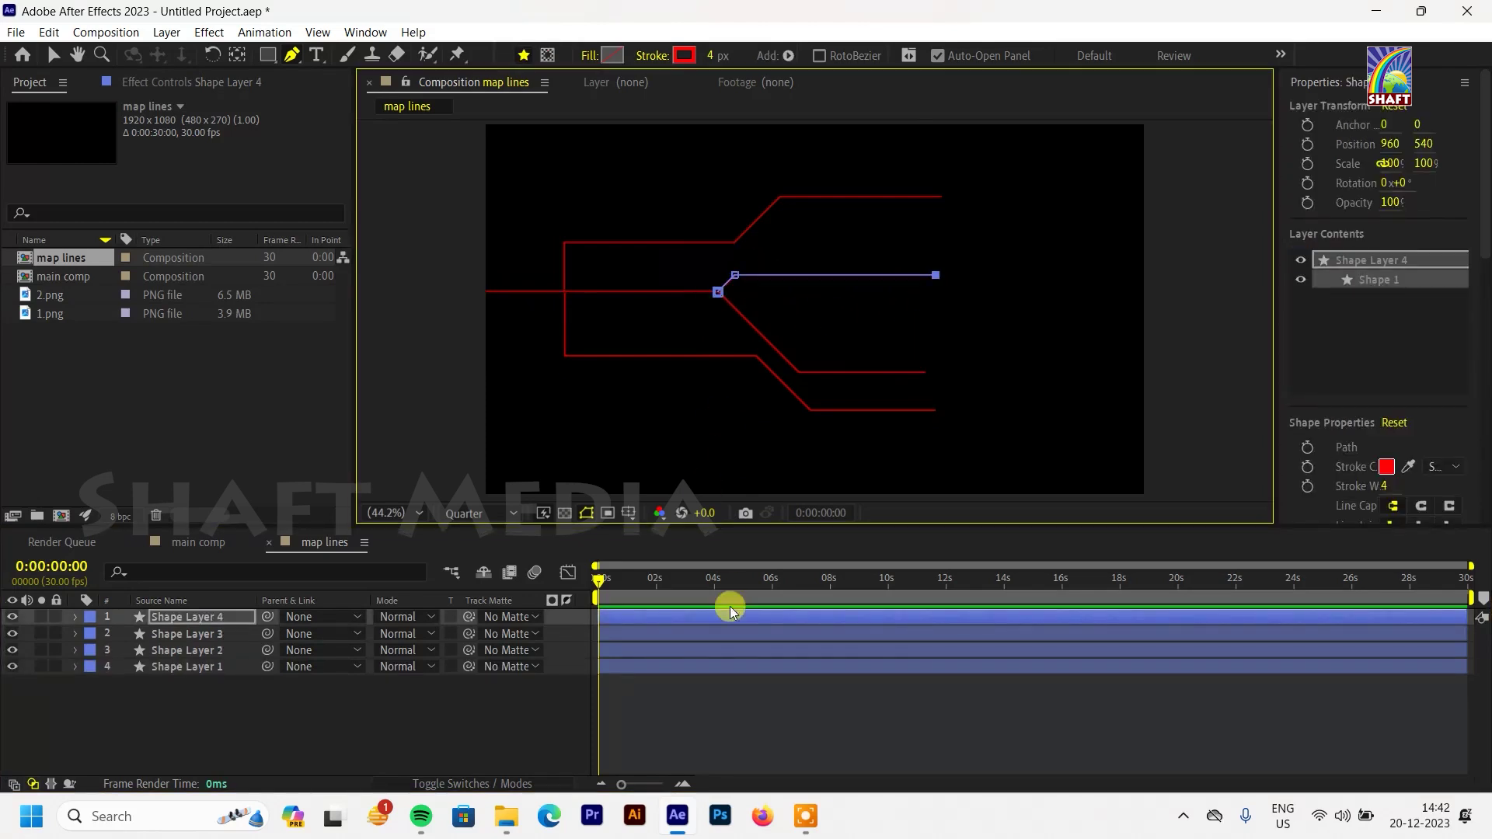
pyautogui.click(748, 758)
pyautogui.click(485, 261)
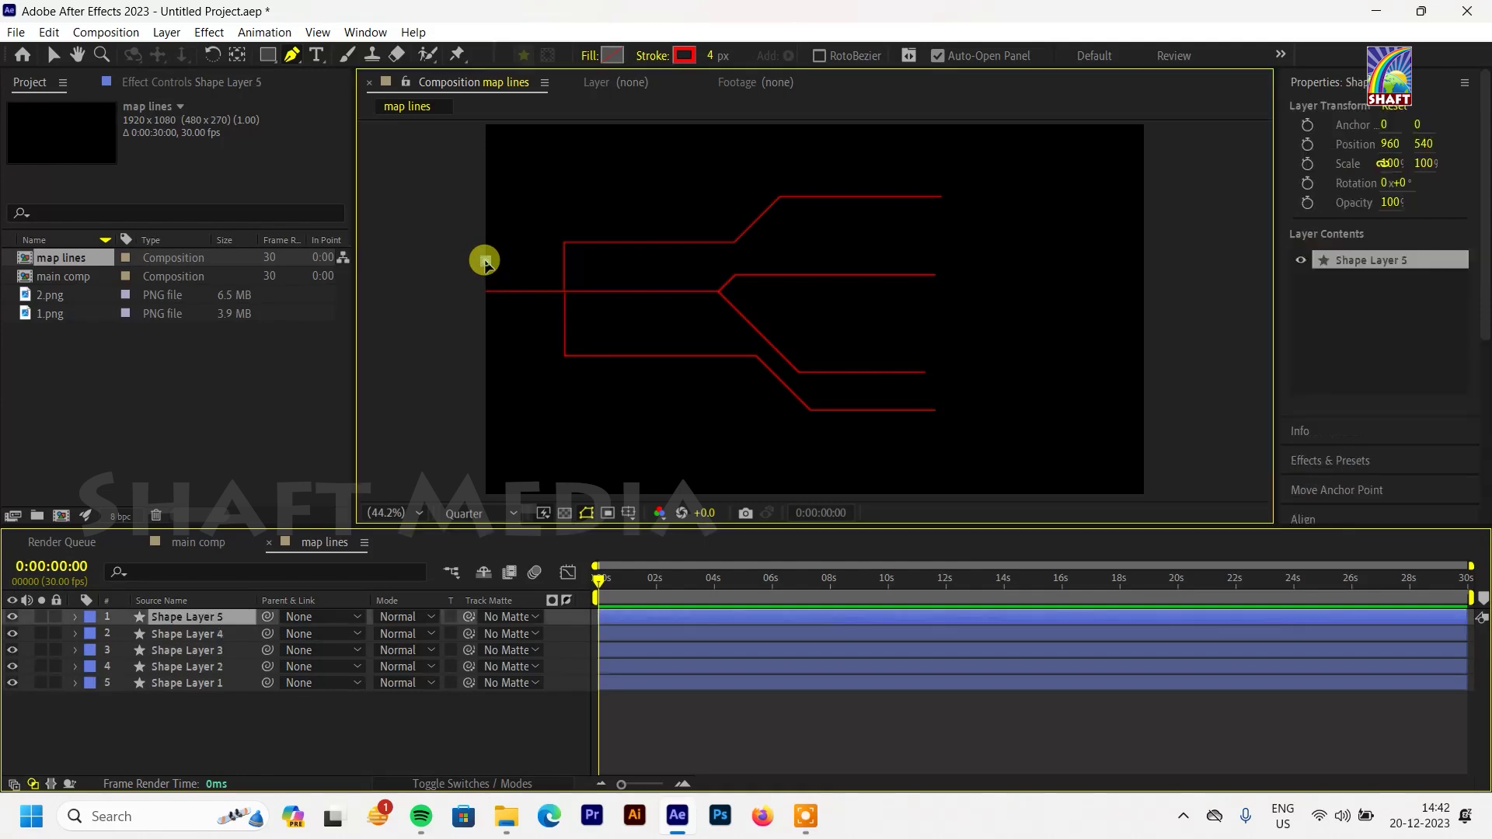
pyautogui.hotkey('ctrl', 'z')
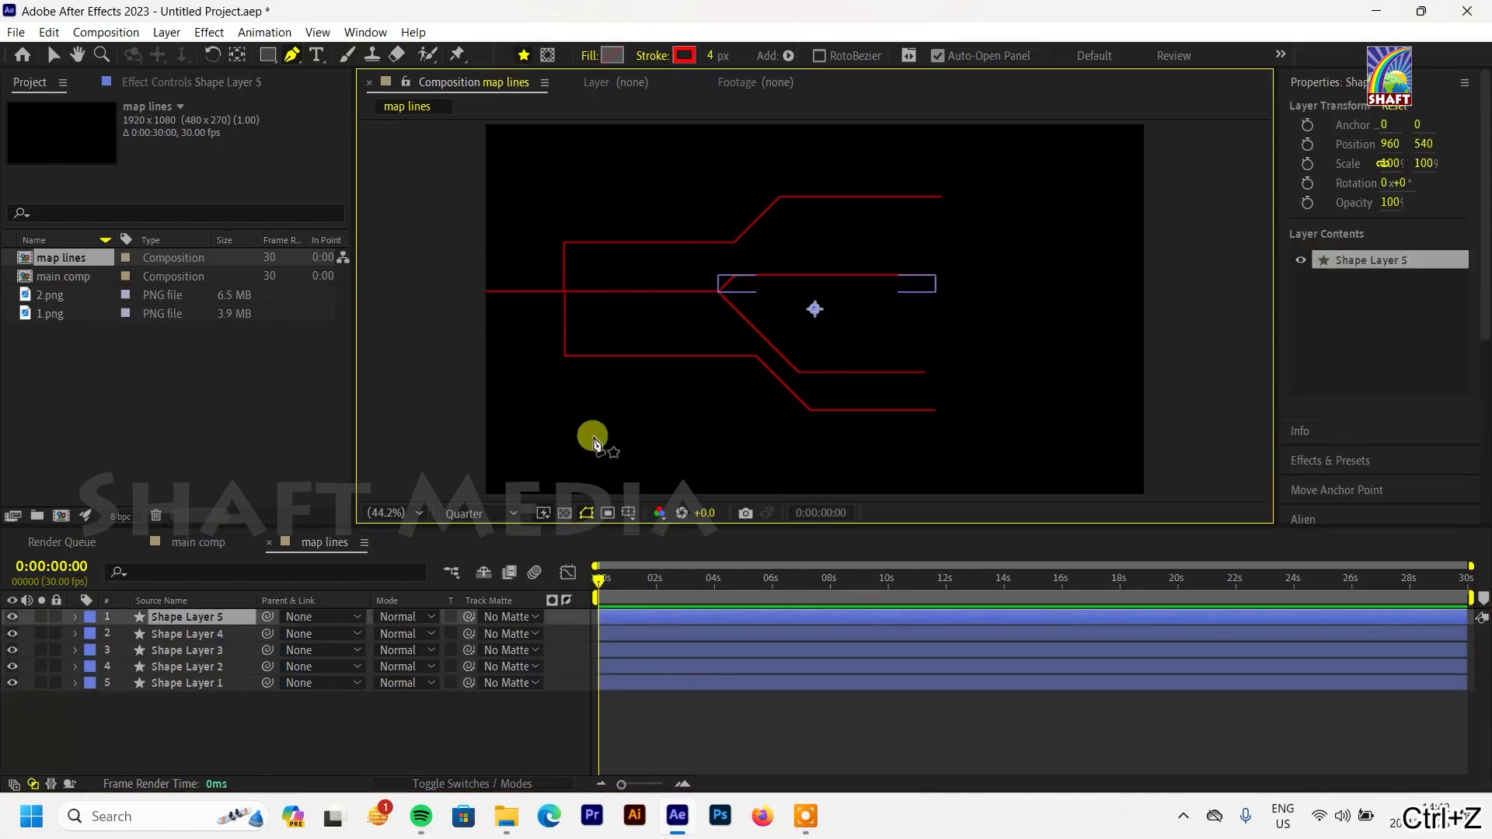
pyautogui.click(506, 293)
pyautogui.click(555, 343)
pyautogui.click(556, 390)
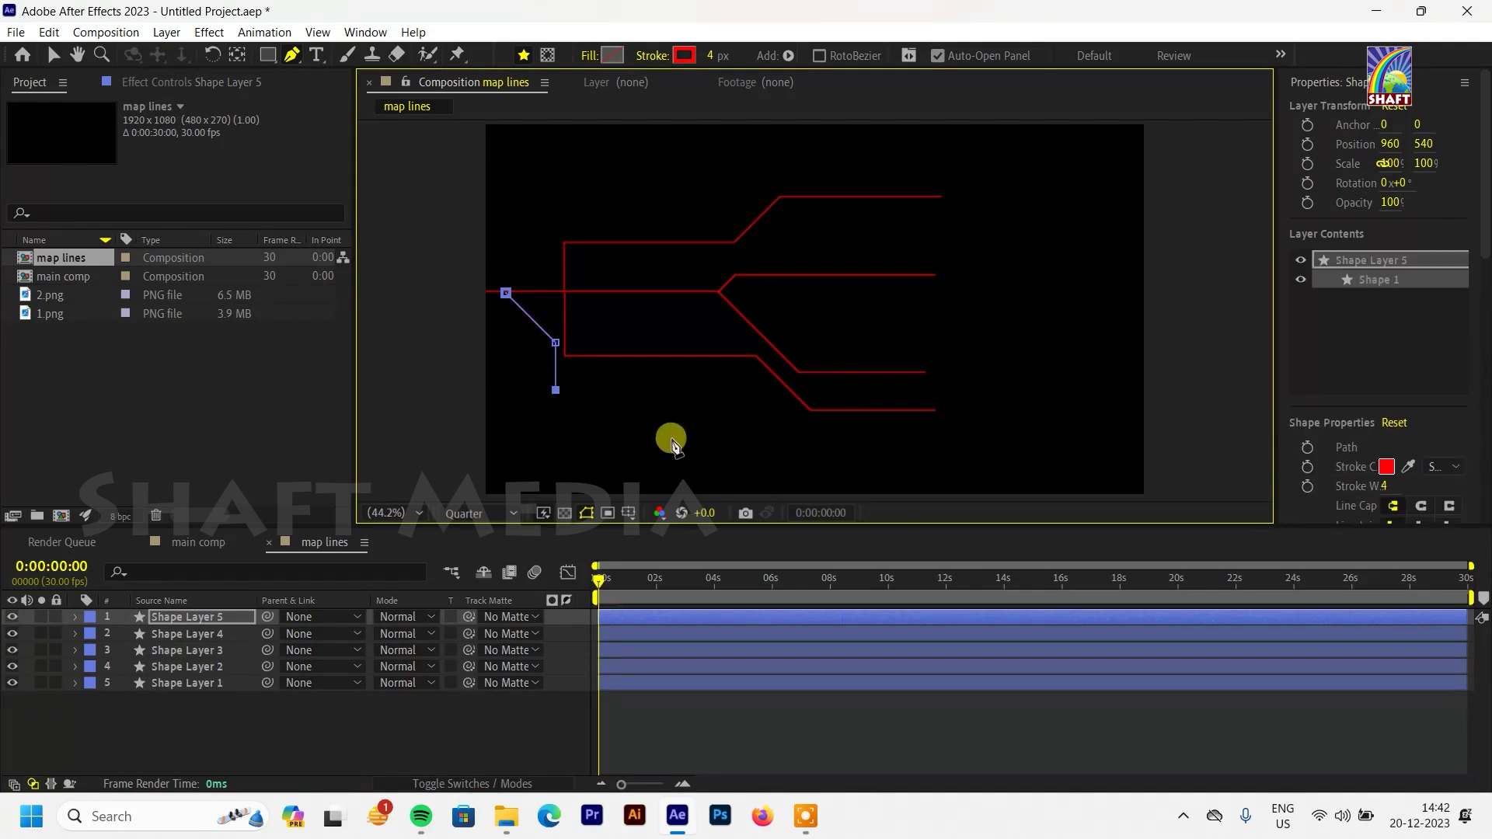
pyautogui.click(742, 734)
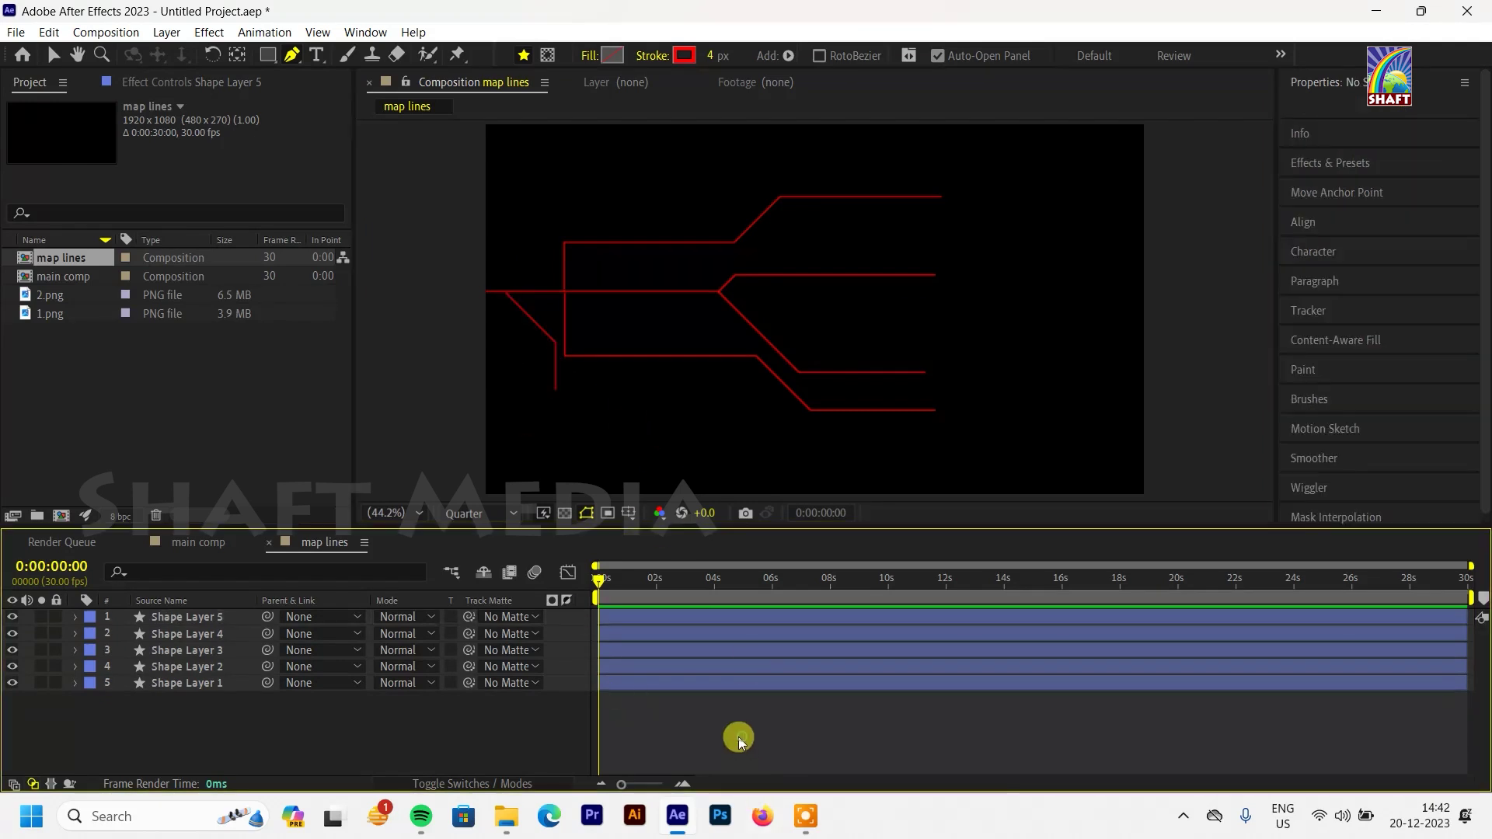
# Step: Start a sixth line rising up from the left line, removing an extra point
pyautogui.click(506, 292)
pyautogui.click(506, 224)
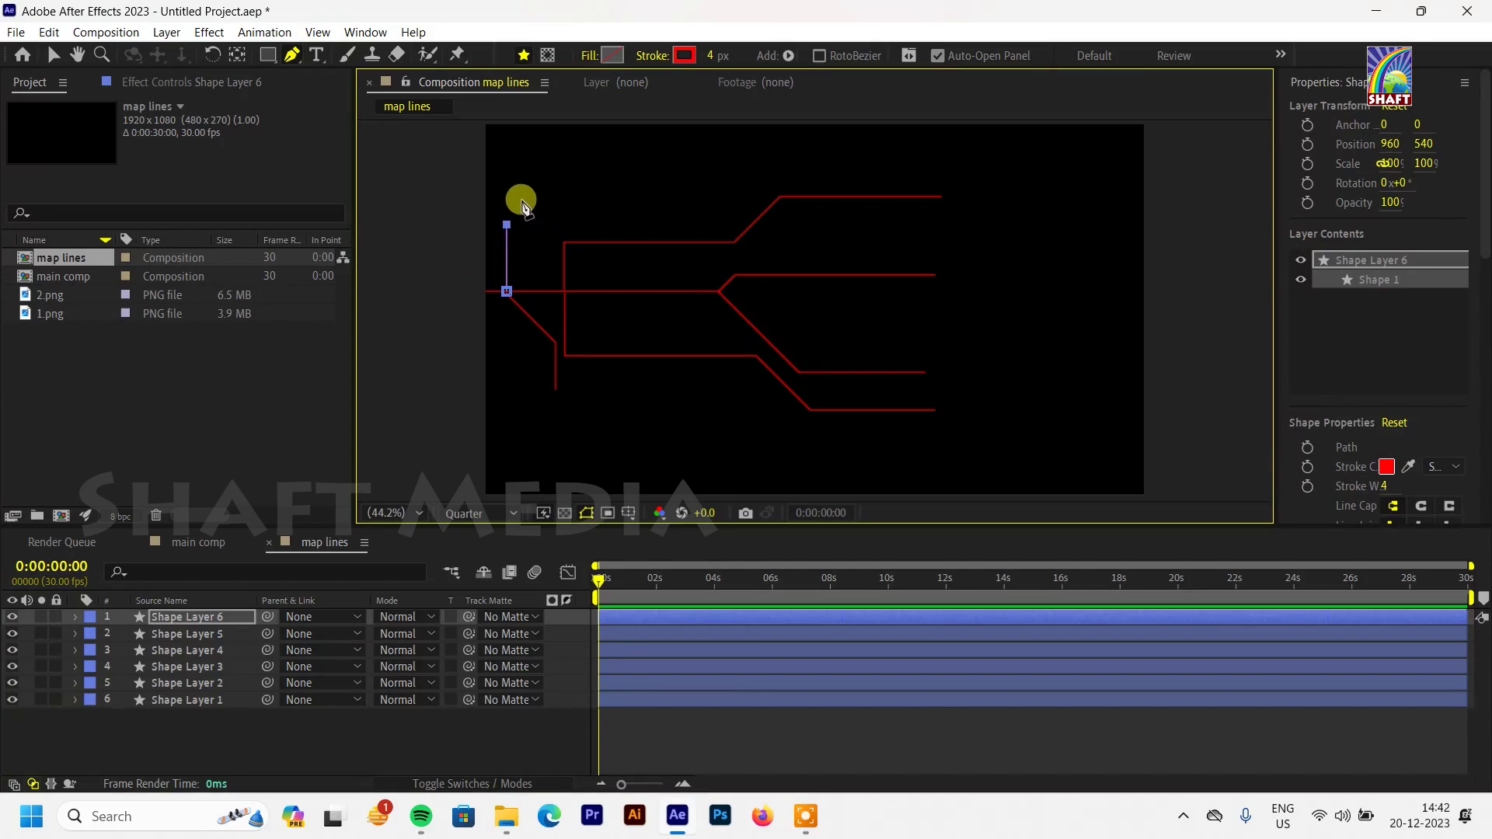
pyautogui.hotkey('ctrl', 'z')
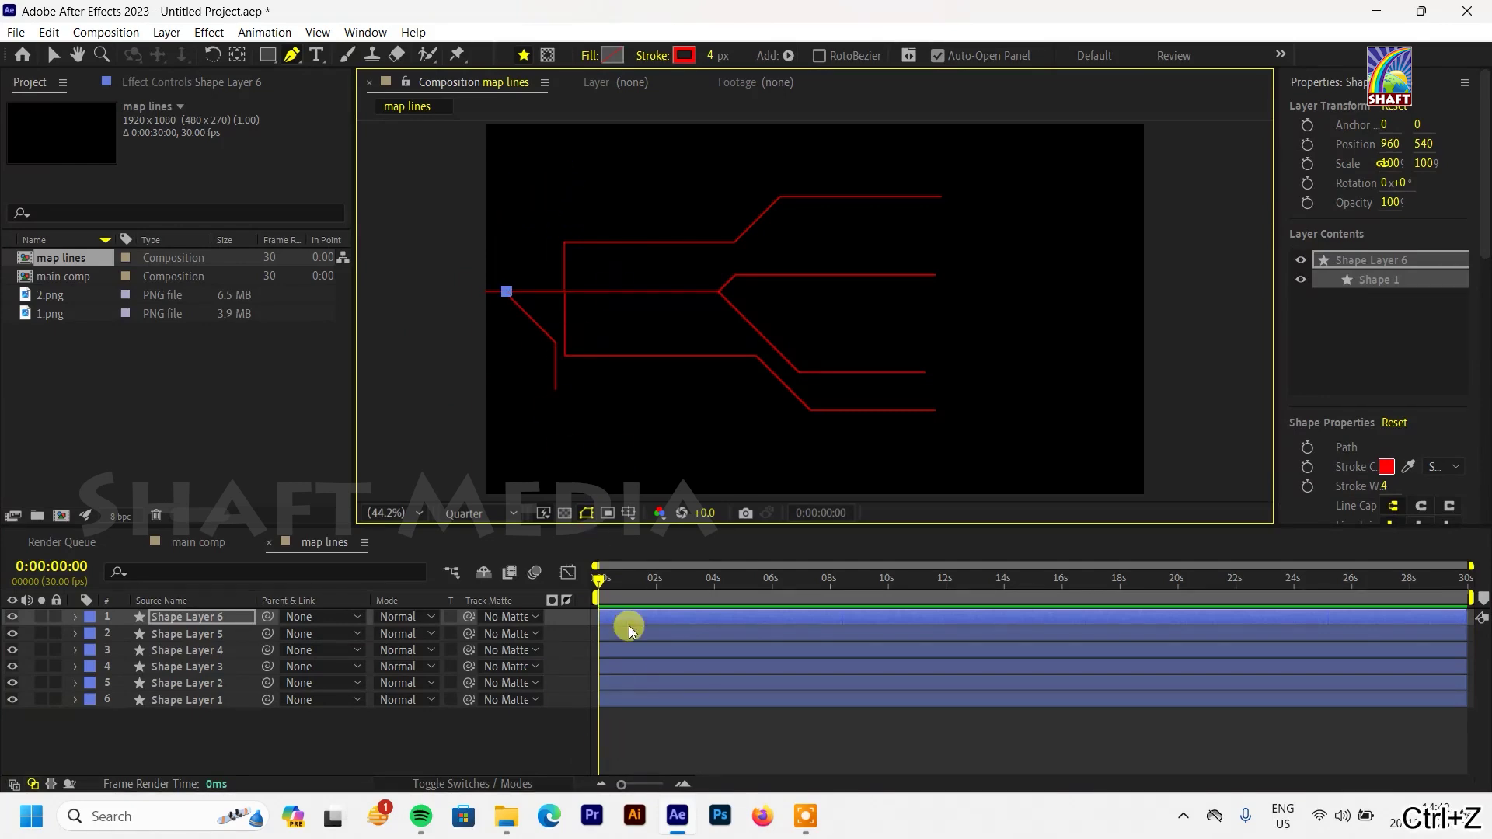
pyautogui.click(632, 618)
# Step: Duplicate and vertically flip the sixth line layer, then undo those changes
pyautogui.hotkey('ctrl', 'd')
pyautogui.rightClick(632, 619)
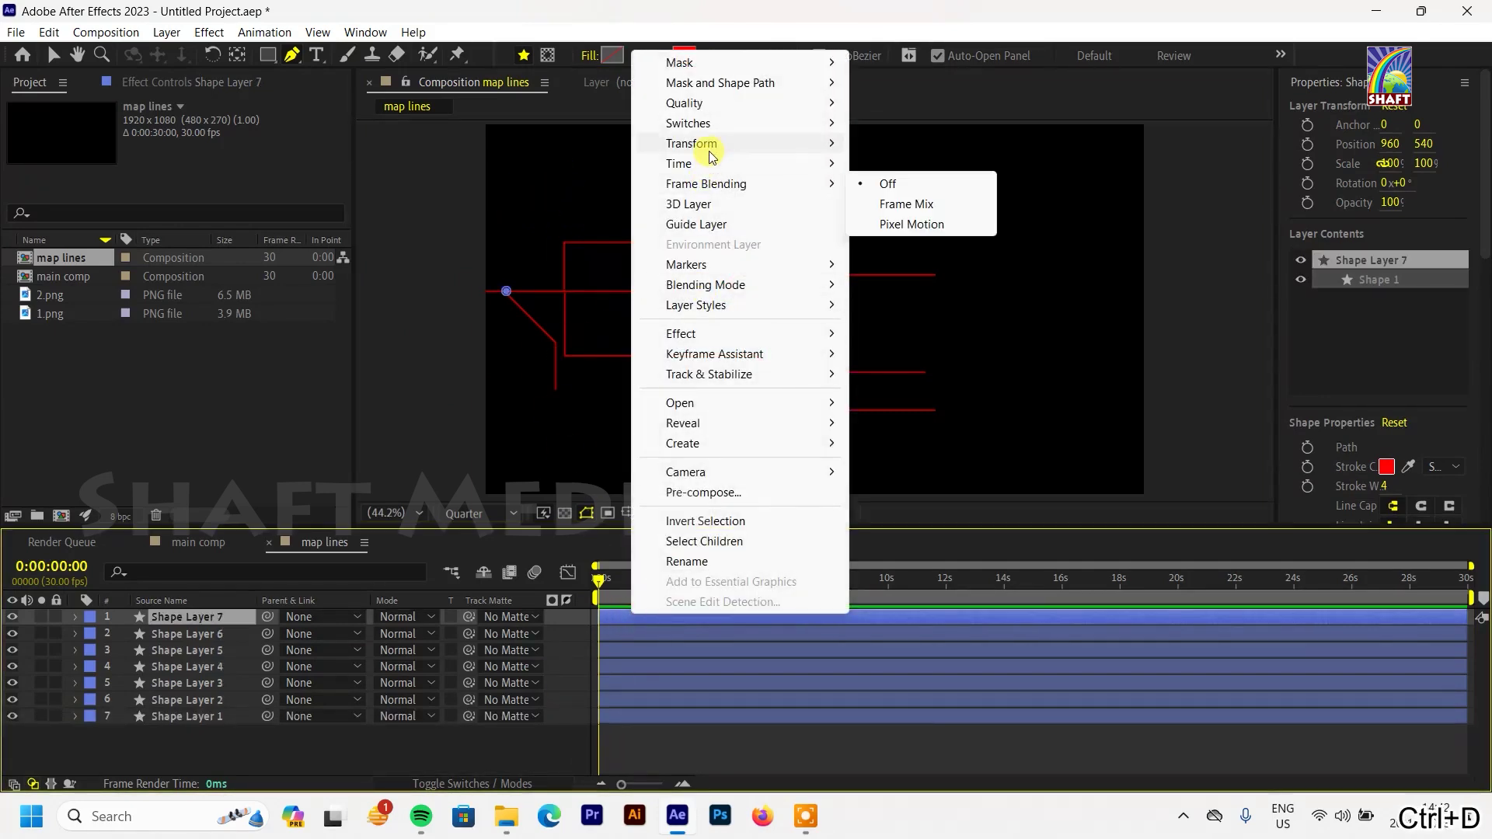
pyautogui.moveTo(705, 146)
pyautogui.click(916, 321)
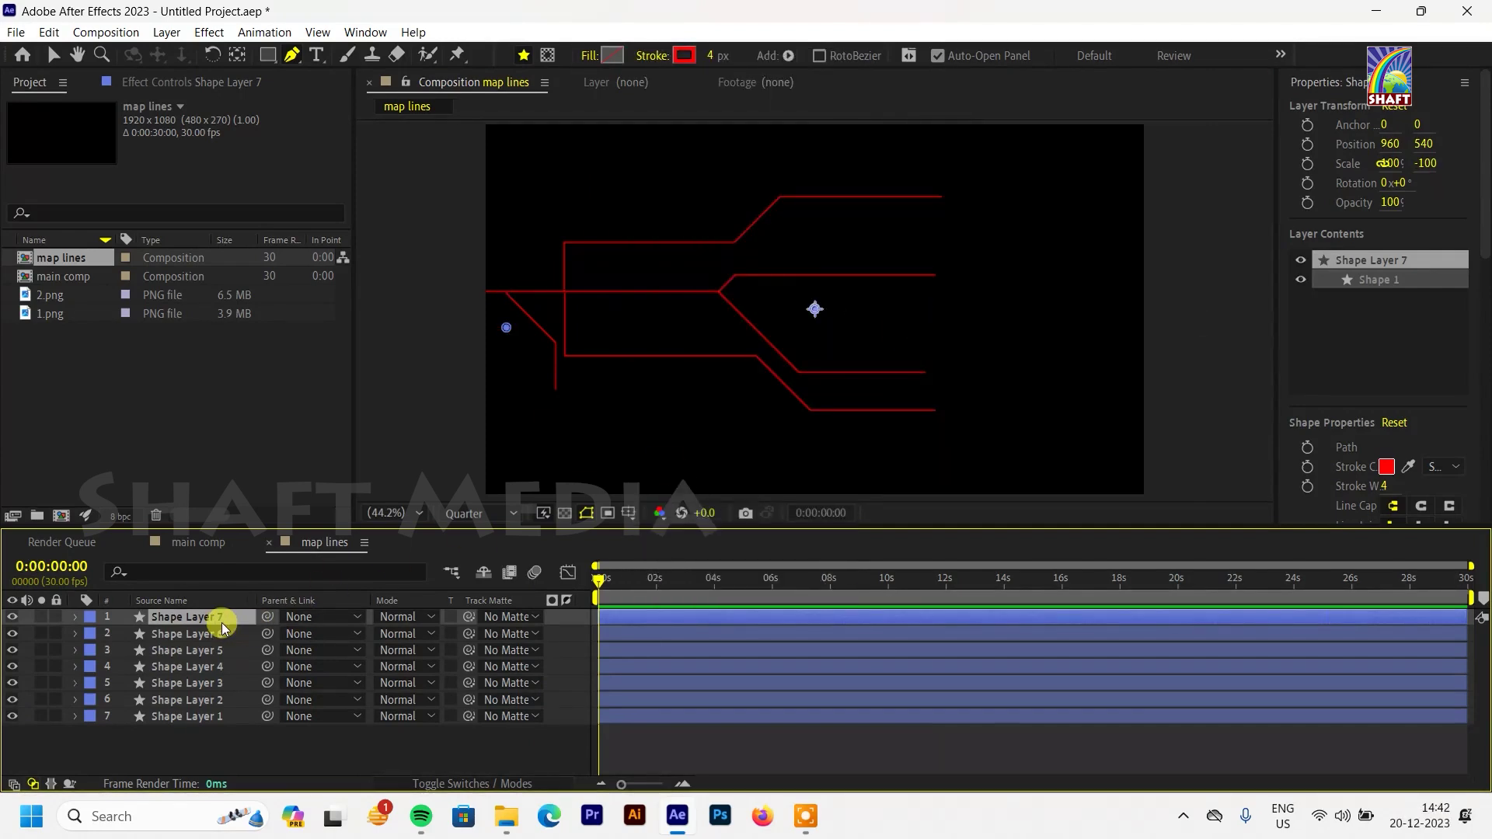
pyautogui.press('p')
pyautogui.hotkey('ctrl', 'z')
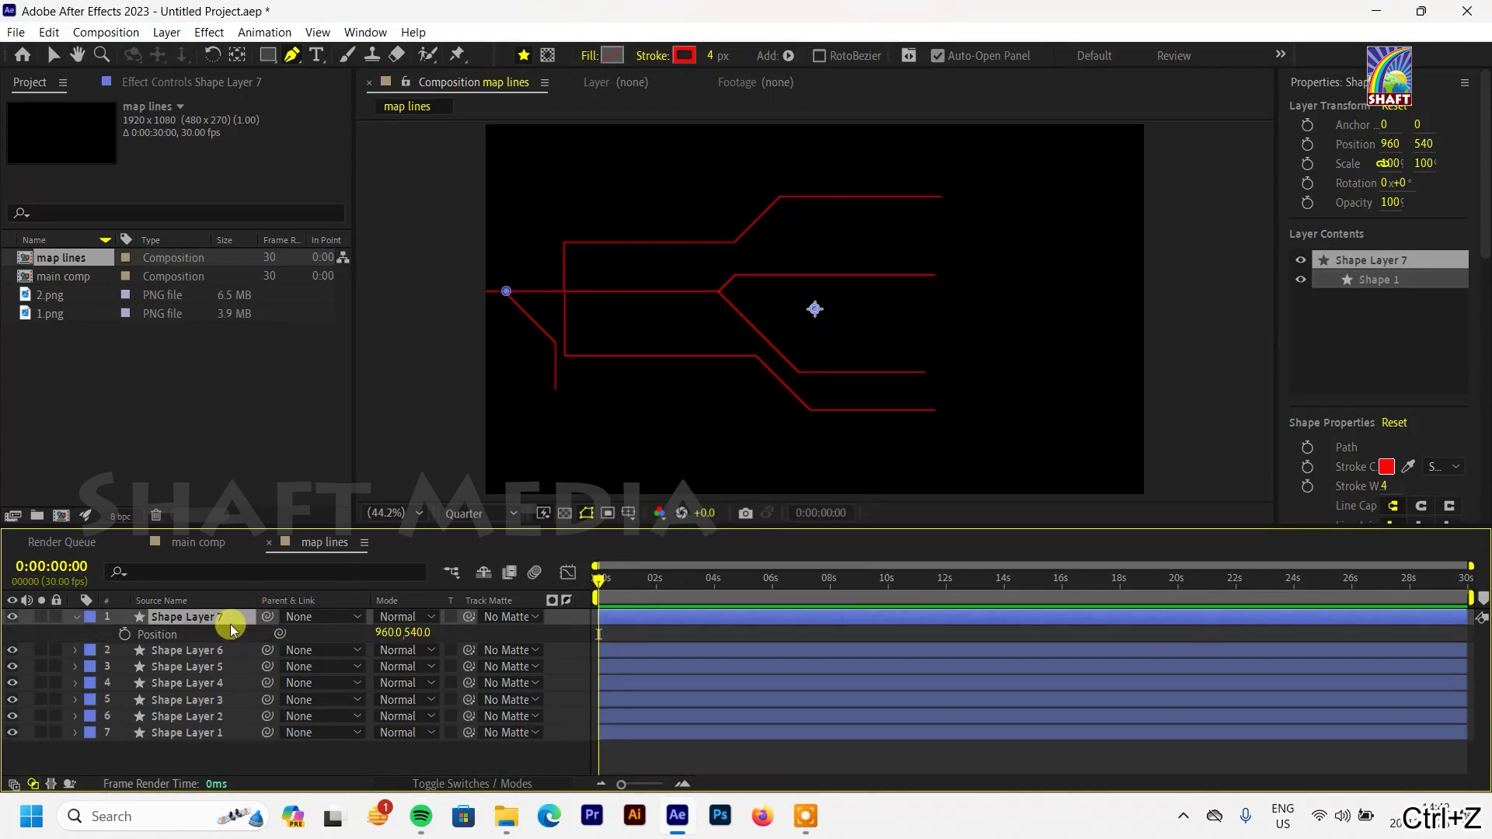
pyautogui.hotkey('ctrl', 'z')
pyautogui.hotkey('ctrl', 'z')
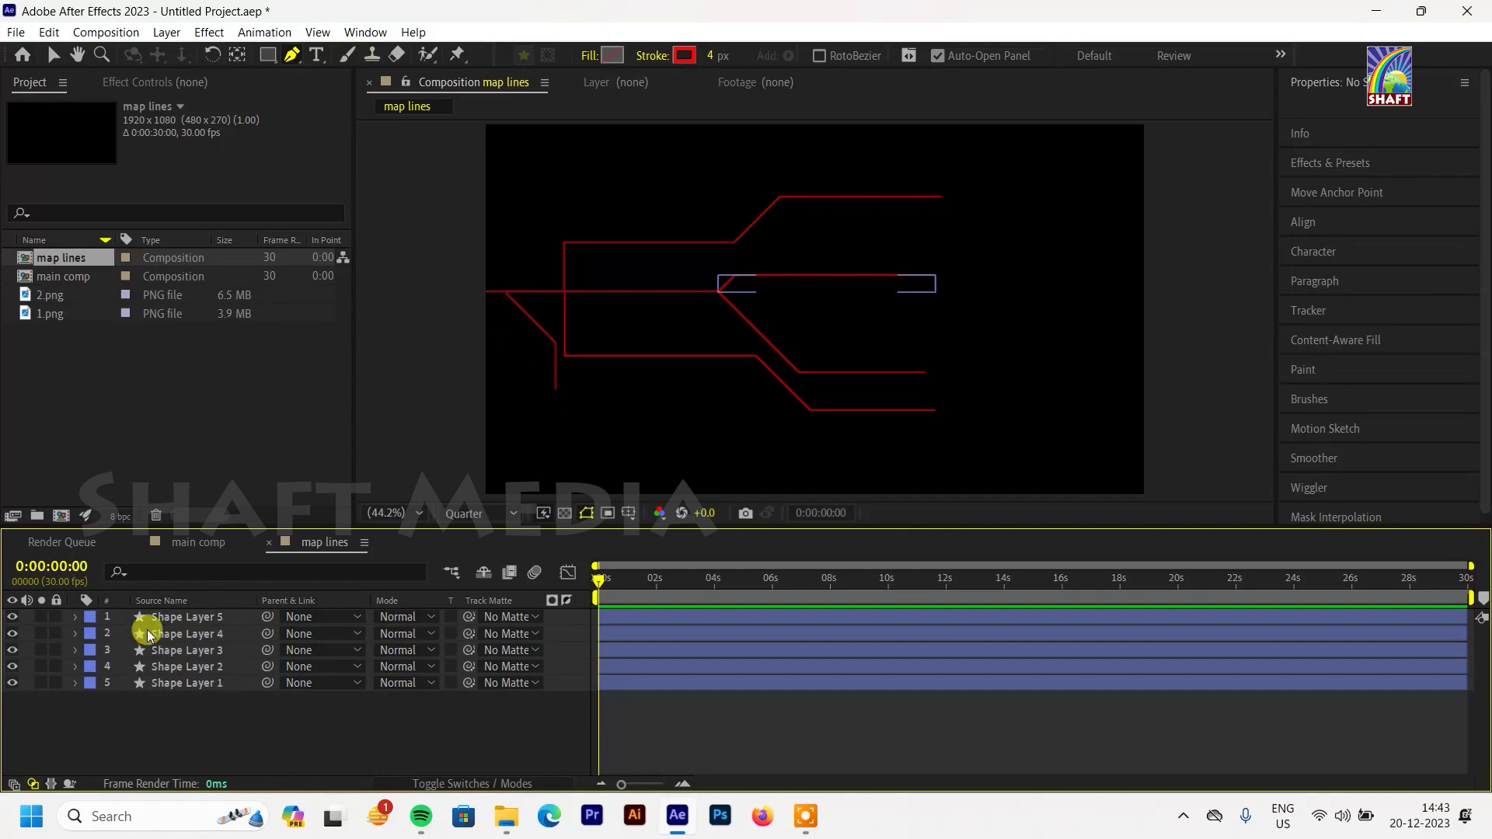
# Step: Duplicate Shape Layer 5, flip the copy vertically and move it up above the main line
pyautogui.click(193, 619)
pyautogui.hotkey('ctrl', 'd')
pyautogui.rightClick(195, 618)
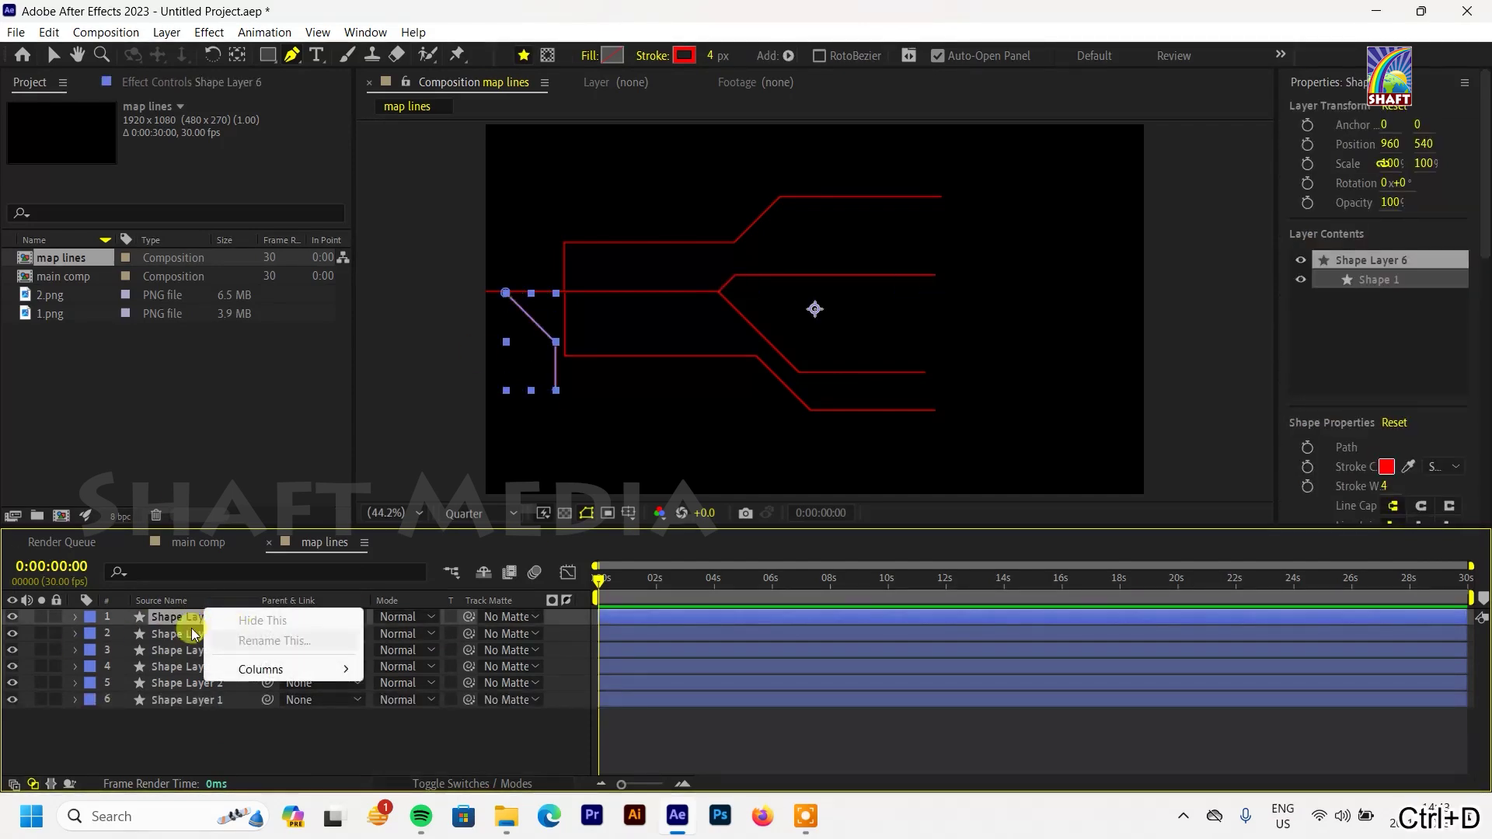
pyautogui.moveTo(310, 143)
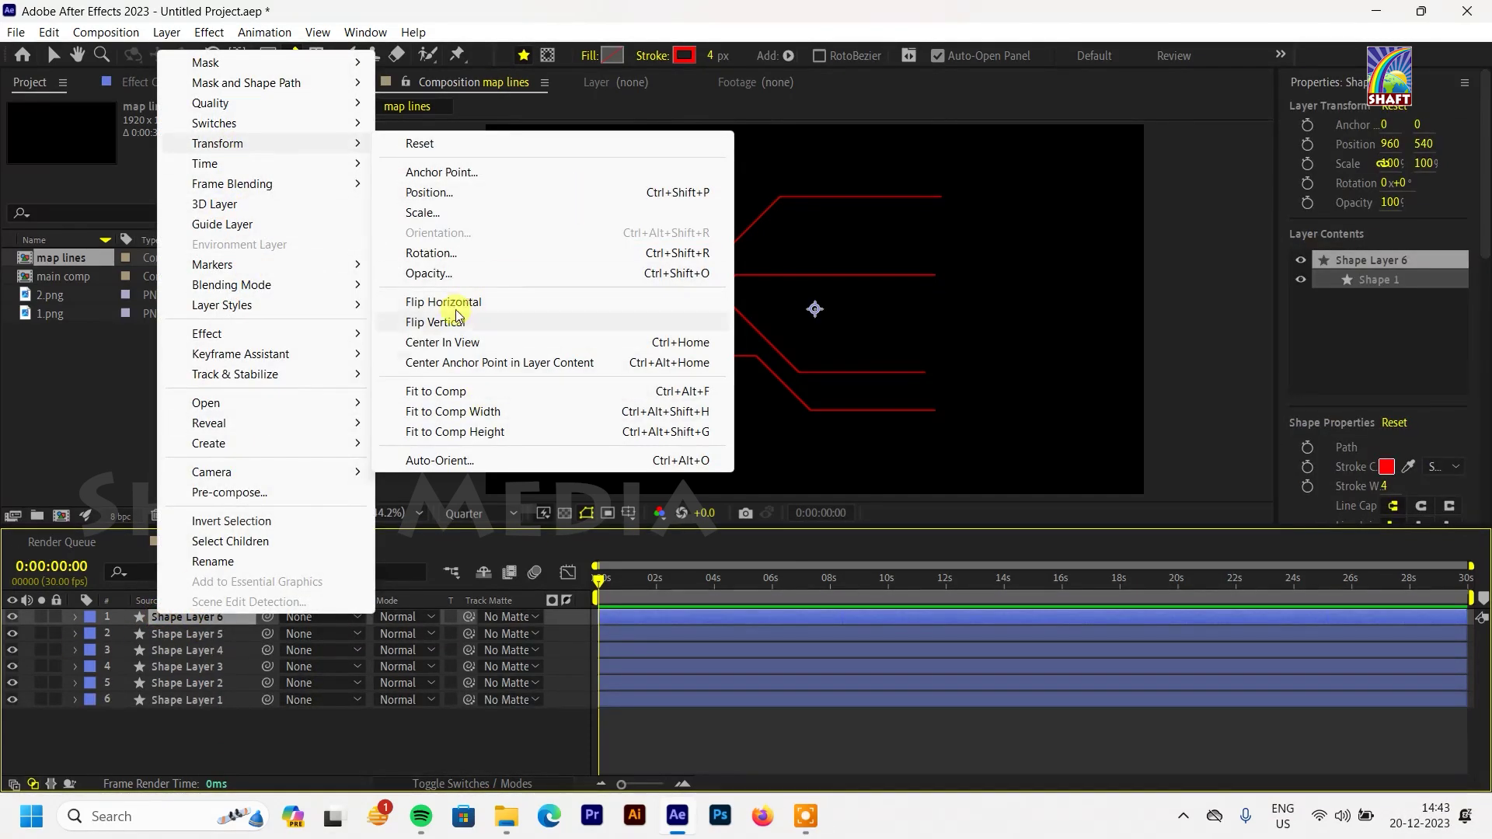
pyautogui.click(559, 319)
pyautogui.press('v')
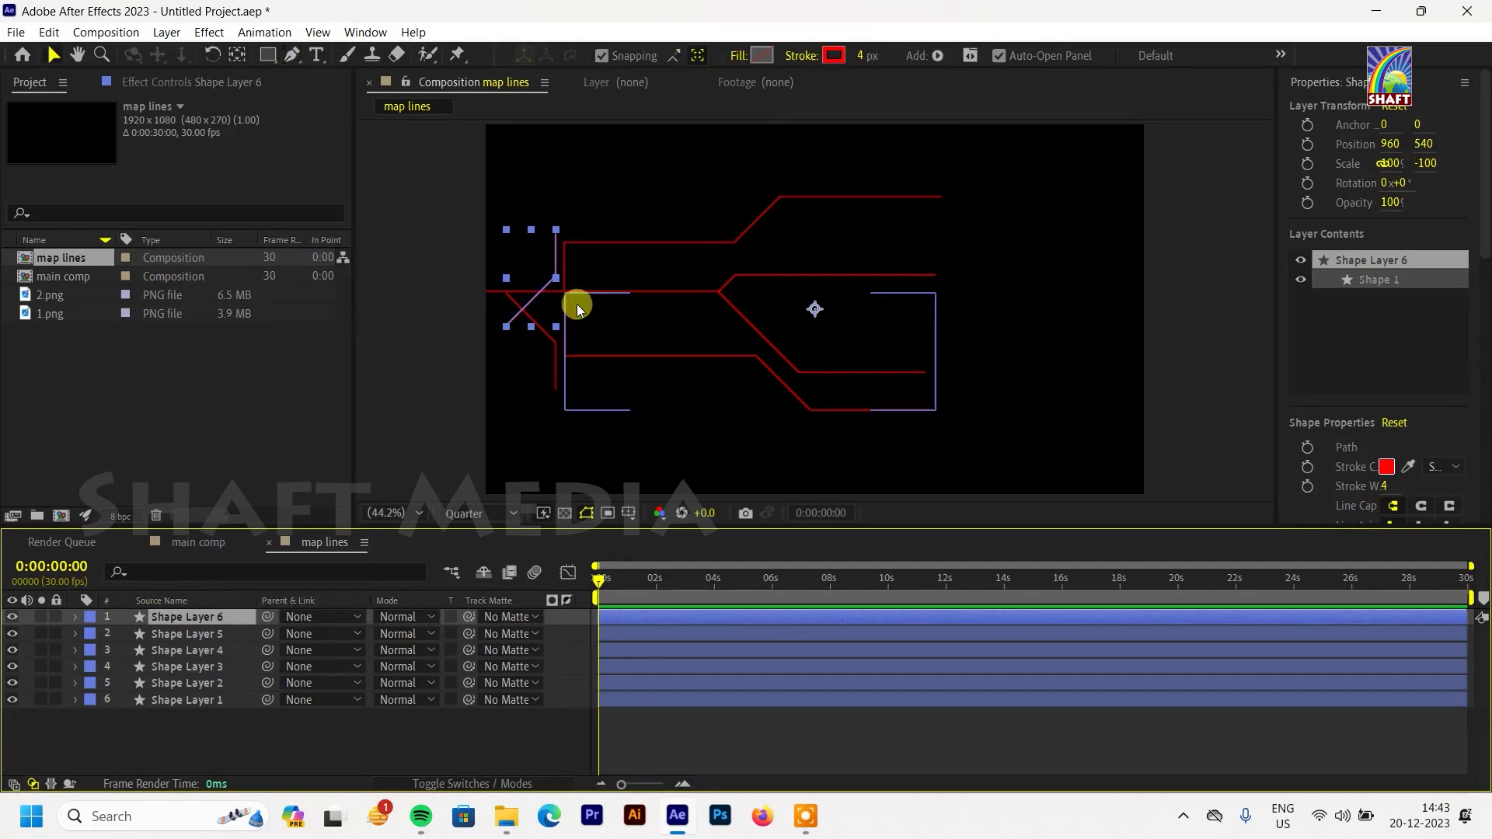
pyautogui.moveTo(544, 292); pyautogui.dragTo(545, 254)
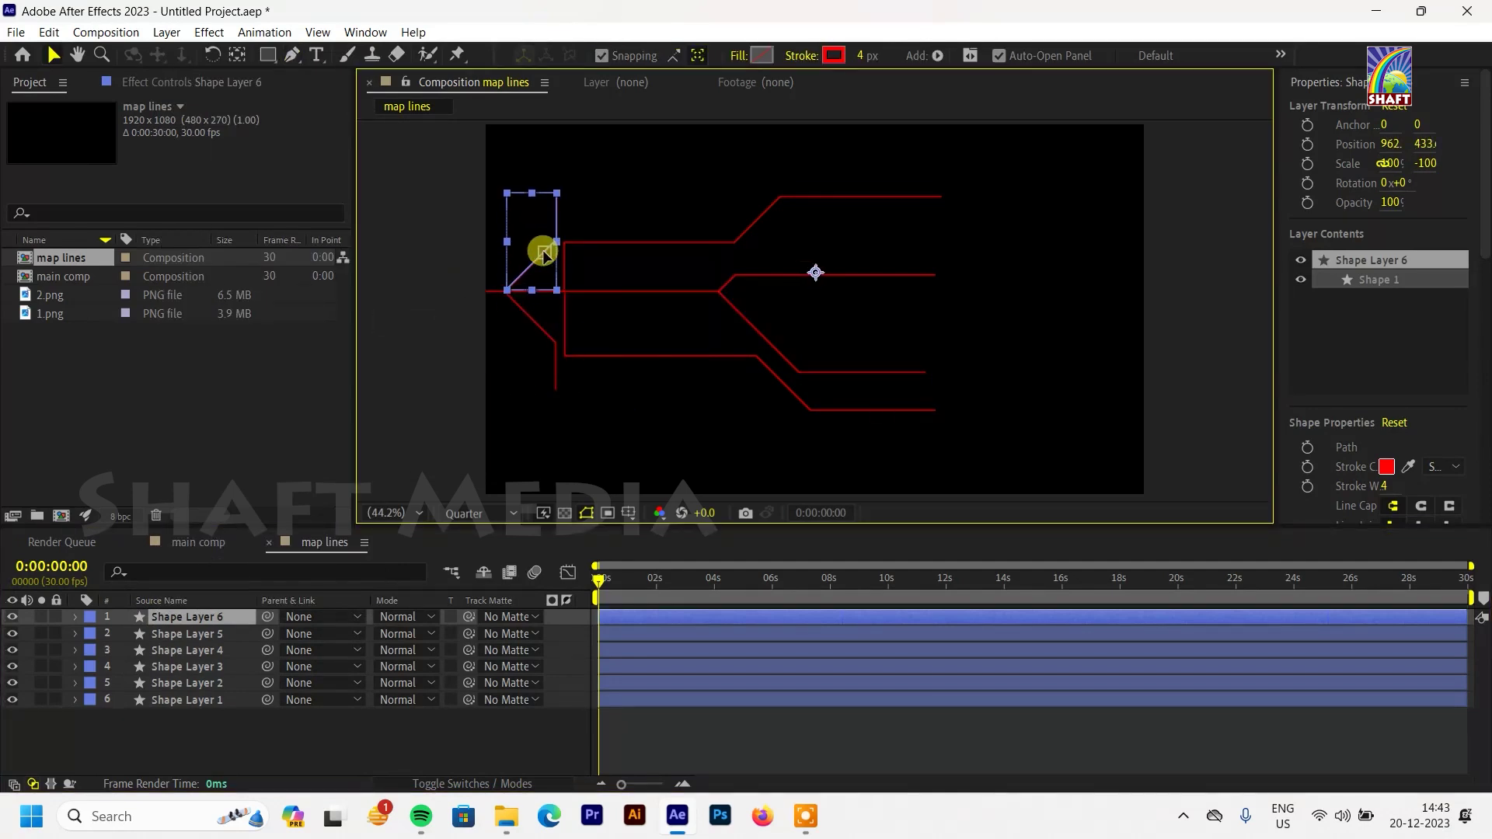
pyautogui.click(781, 751)
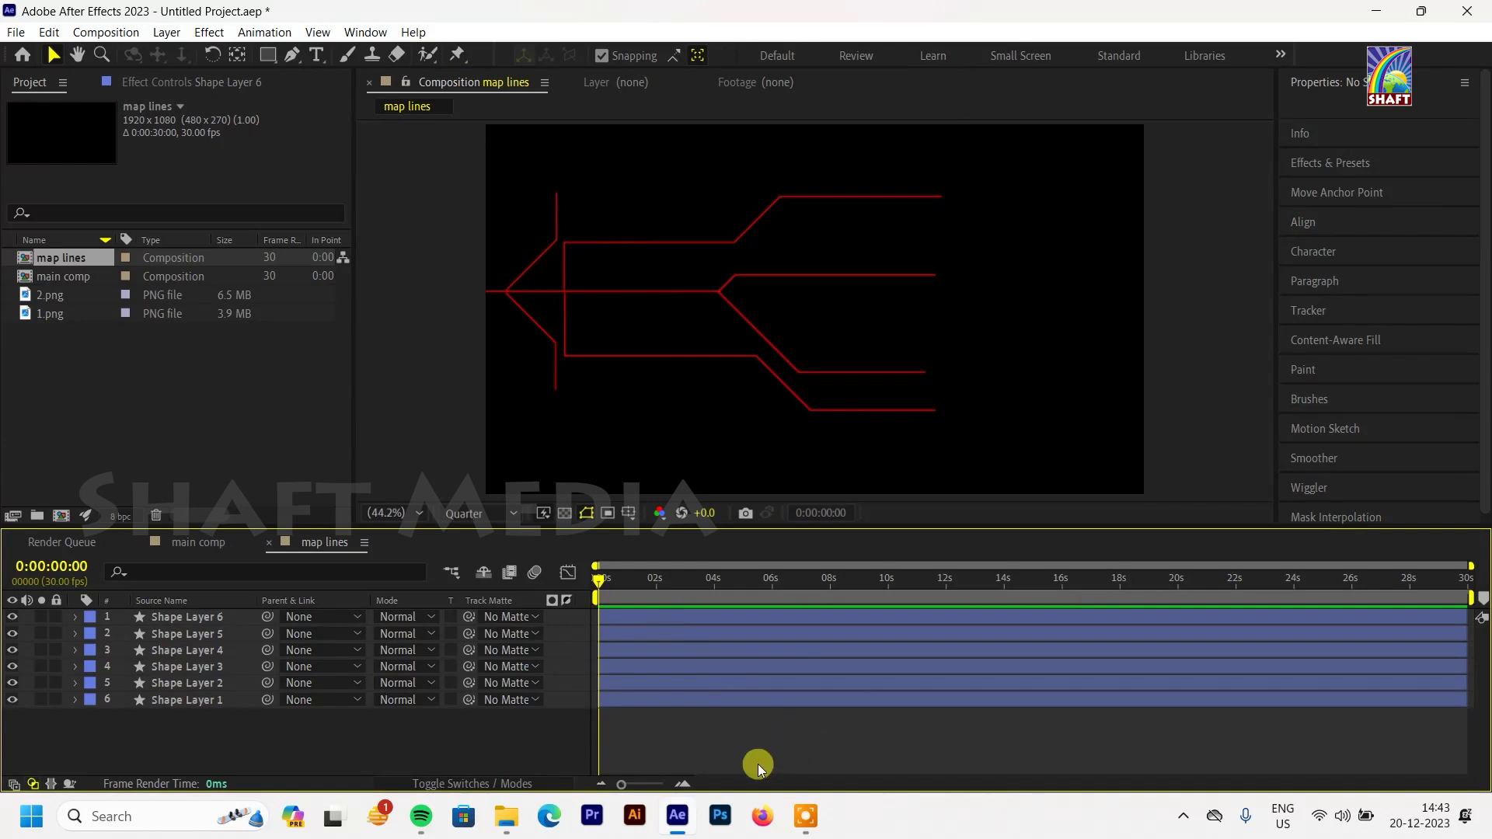
# Step: Add Trim Paths to Shape Layer 1 and keyframe its End at 0% at 0 s
pyautogui.click(186, 700)
pyautogui.click(74, 700)
pyautogui.click(555, 716)
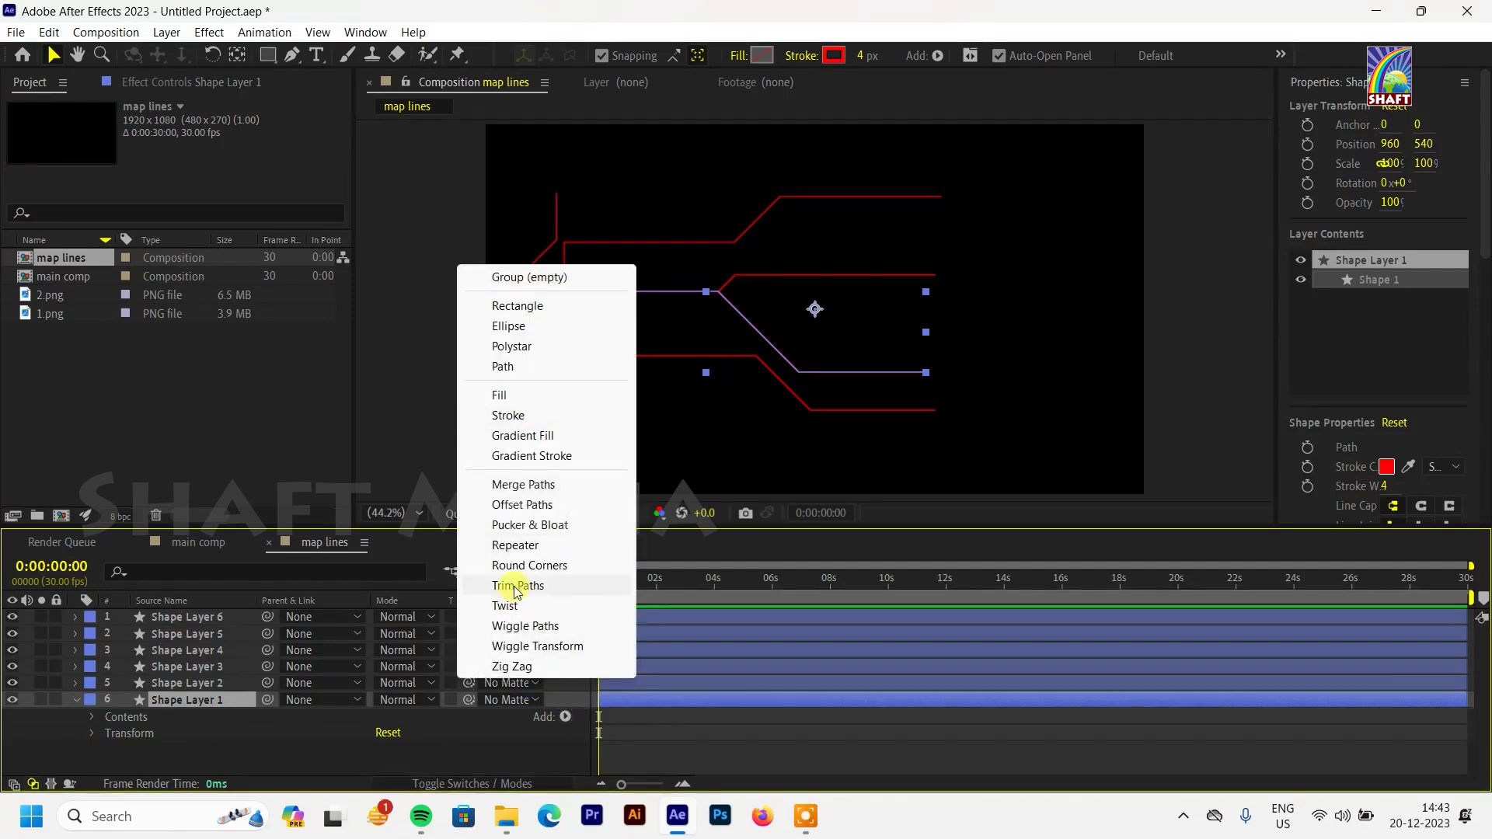
pyautogui.click(544, 585)
pyautogui.click(109, 750)
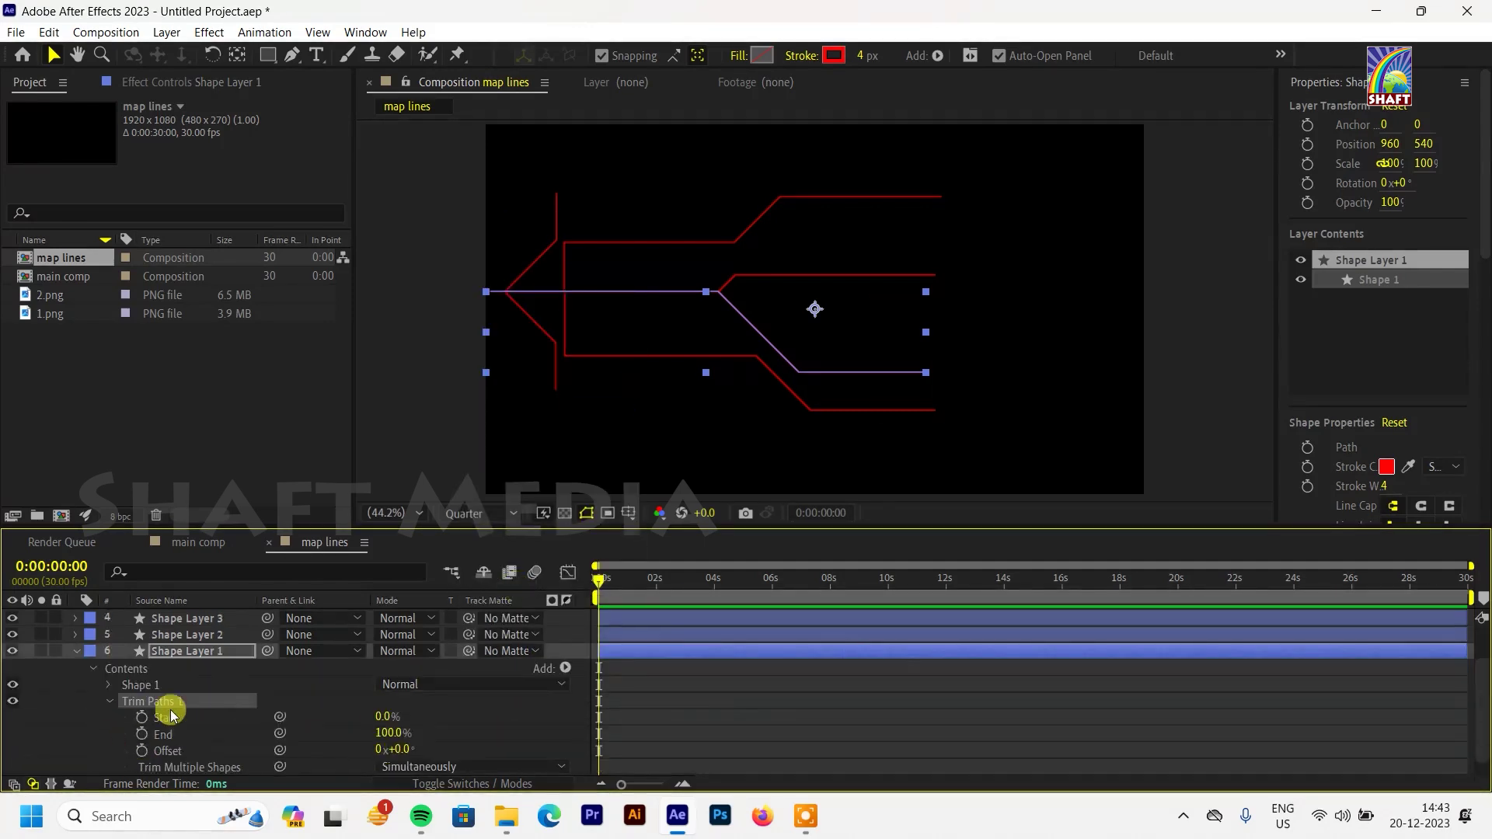
pyautogui.scroll(-2, 254, 719)
pyautogui.click(142, 717)
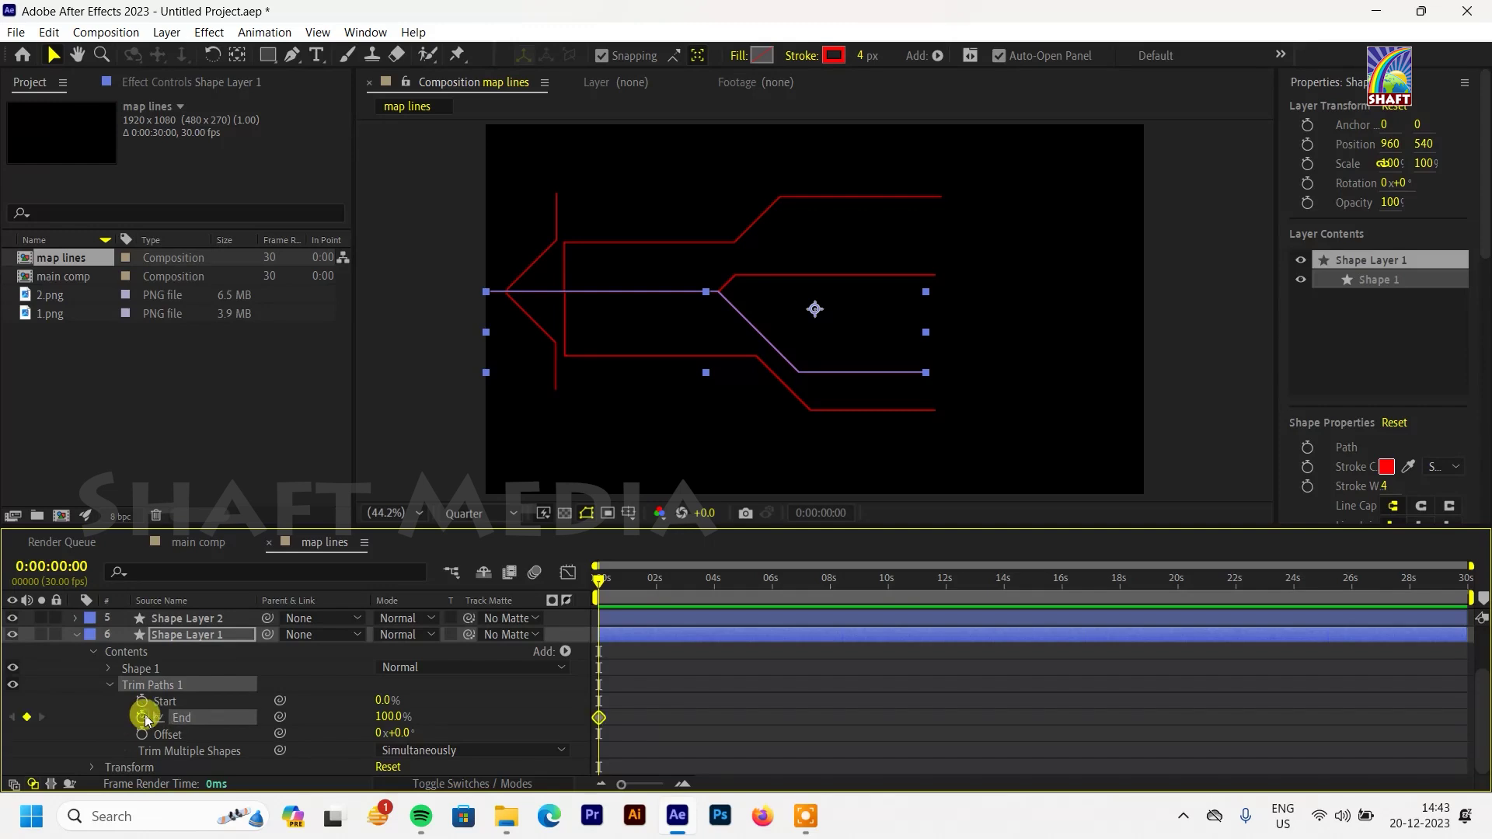
pyautogui.moveTo(369, 716); pyautogui.dragTo(206, 716)
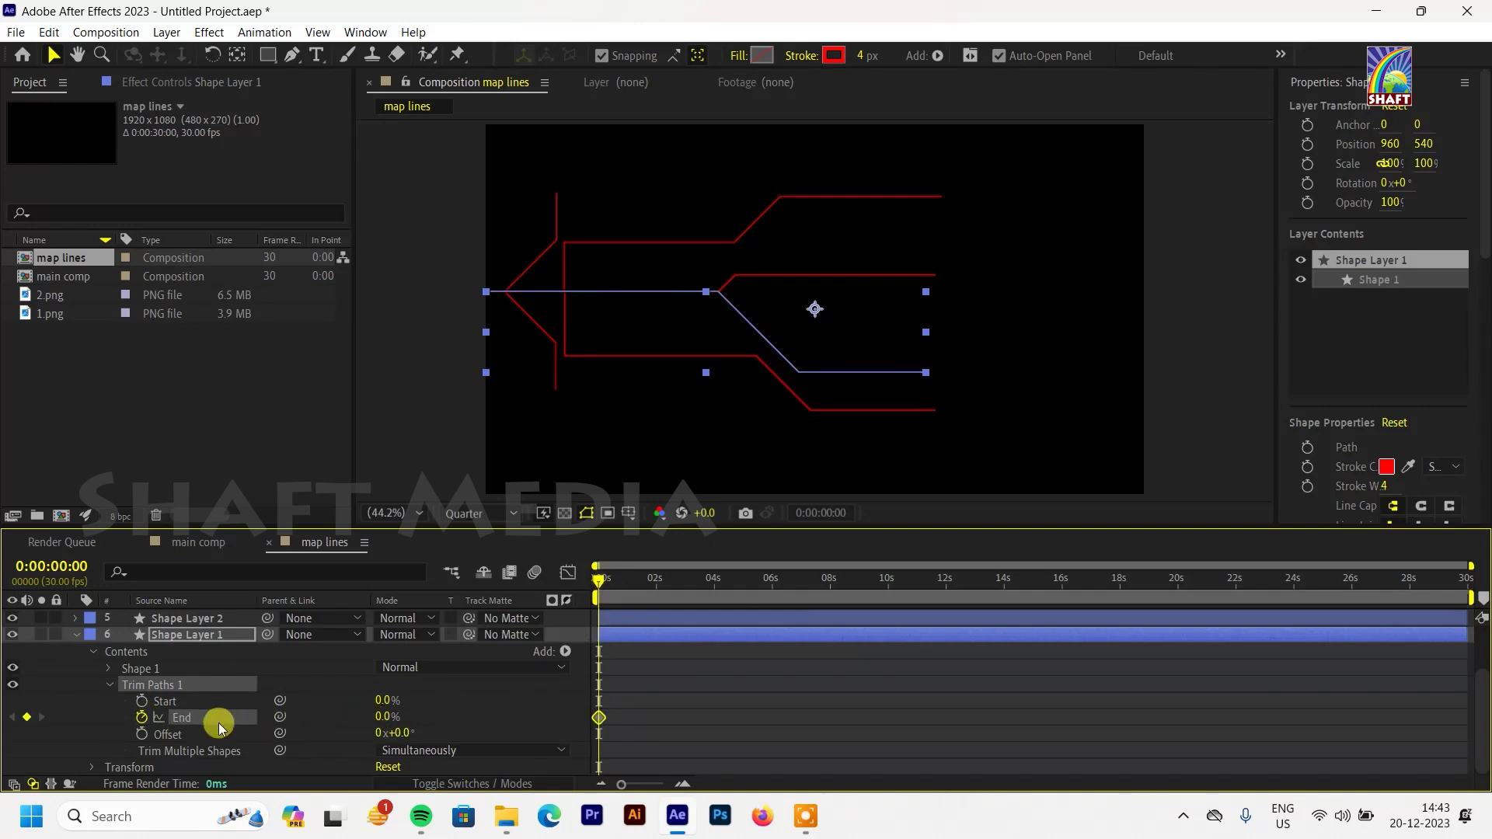
pyautogui.hotkey('ctrl', 'shift', 'h')
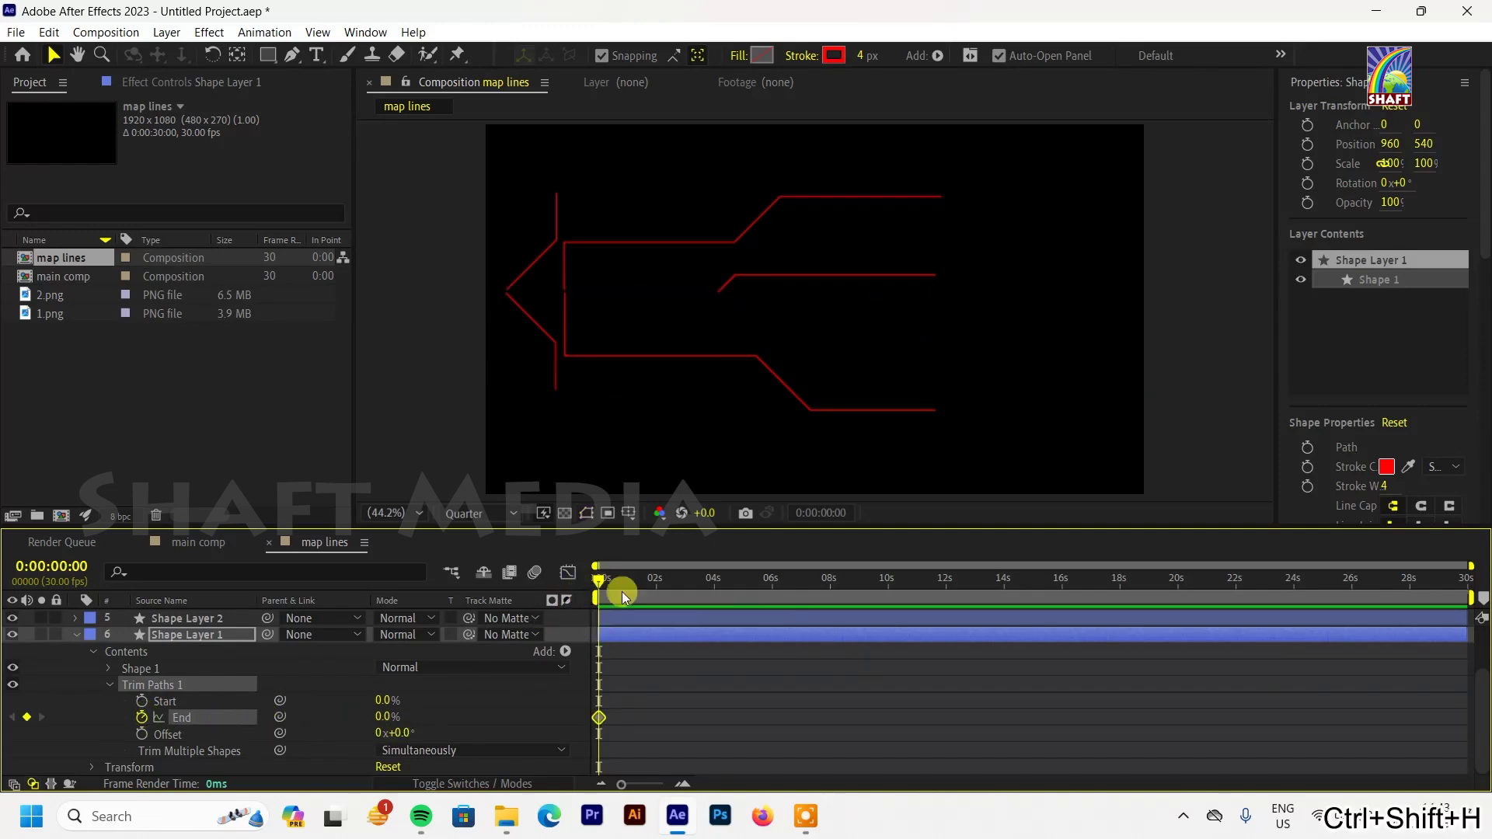
# Step: Keyframe Trim Paths End at 100% at 1 s and Easy Ease both End keyframes
pyautogui.moveTo(596, 592)
pyautogui.mouseDown()
pyautogui.moveTo(662, 594)
pyautogui.moveTo(637, 594)
pyautogui.mouseUp()
pyautogui.moveTo(621, 784); pyautogui.dragTo(647, 781)
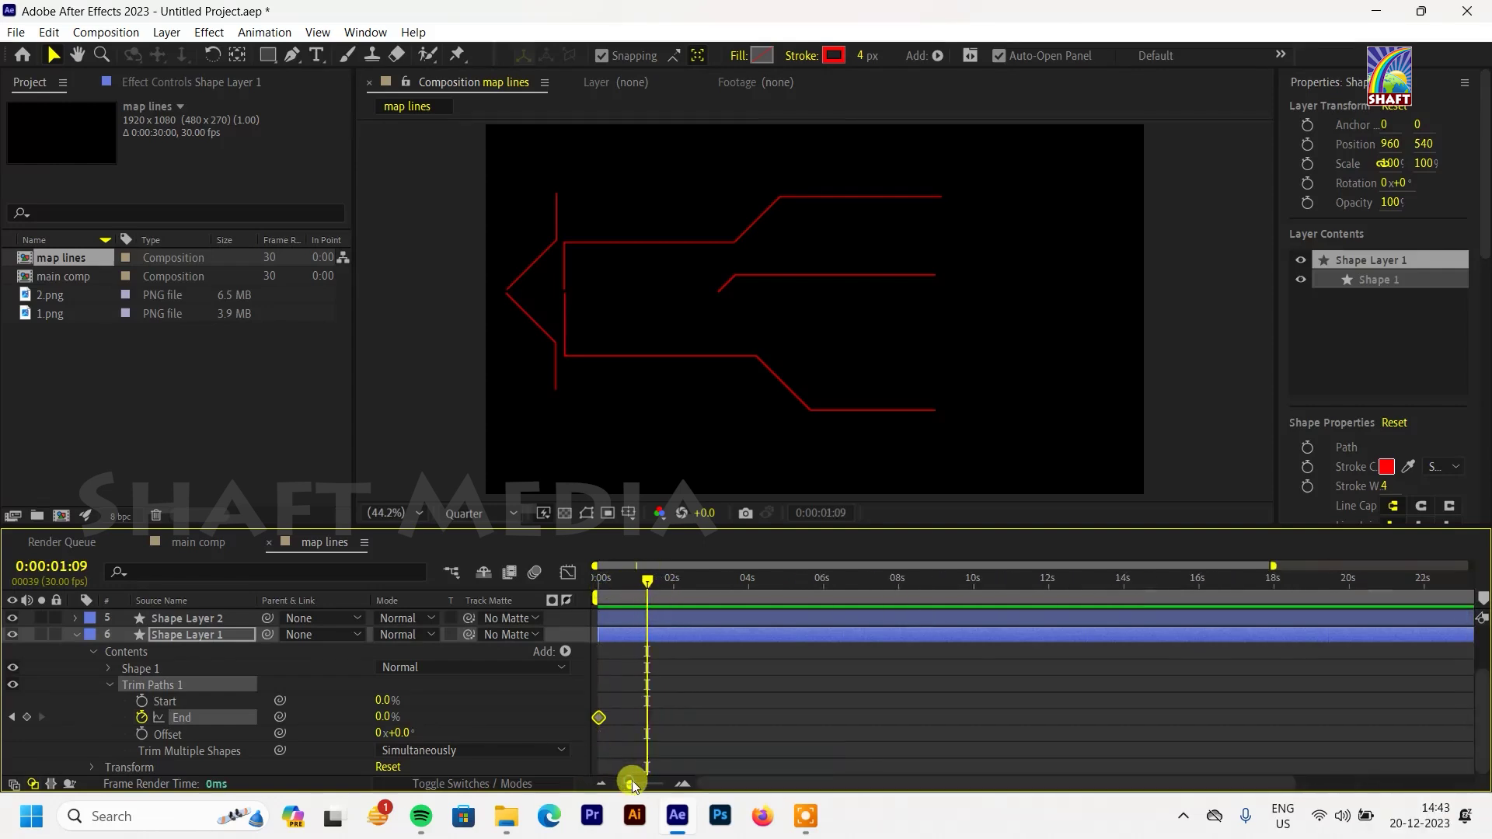
pyautogui.moveTo(691, 584); pyautogui.dragTo(670, 603)
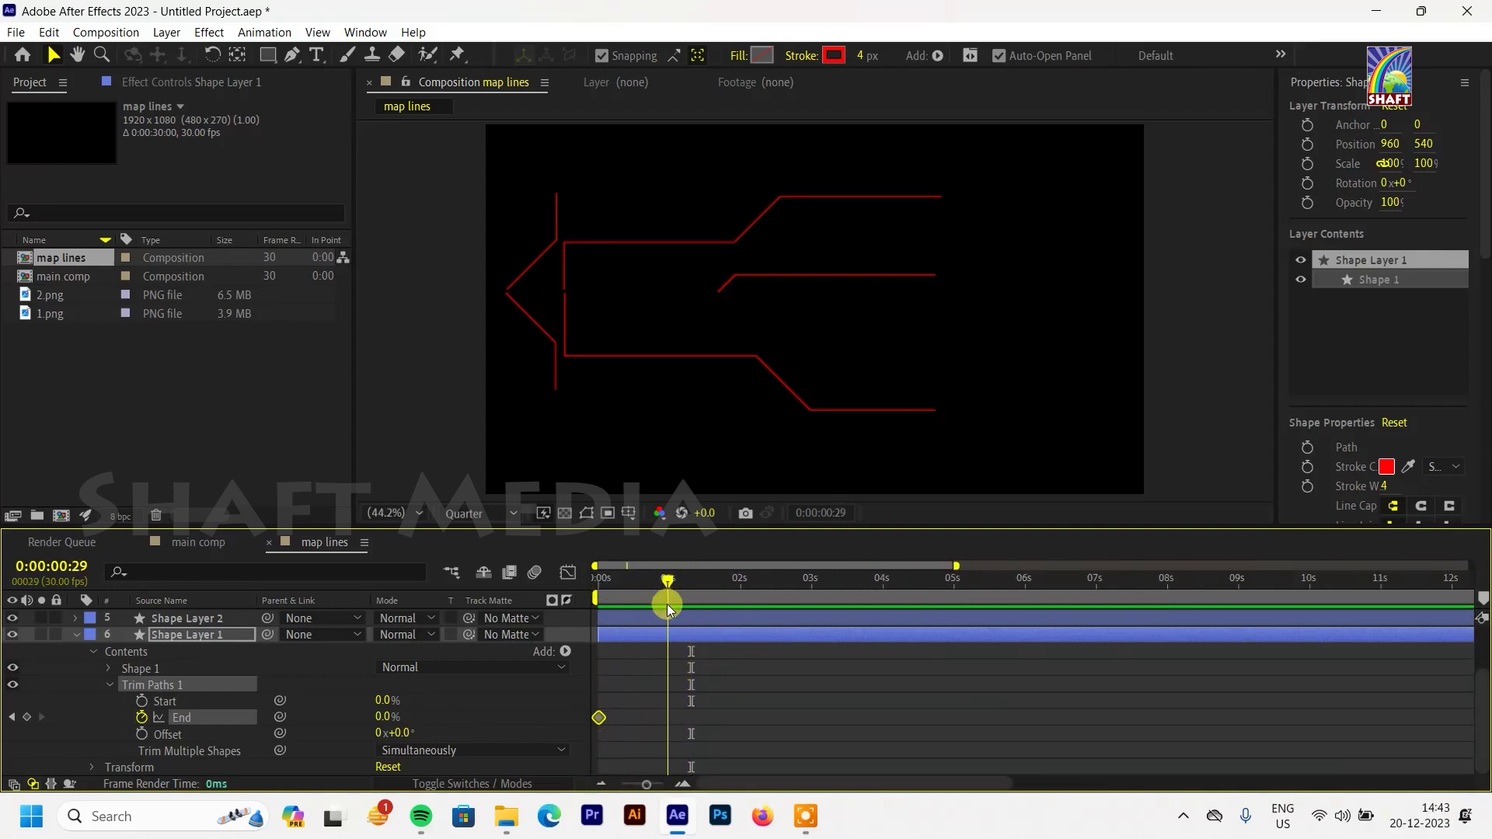
pyautogui.click(388, 719)
pyautogui.moveTo(388, 719); pyautogui.dragTo(596, 725)
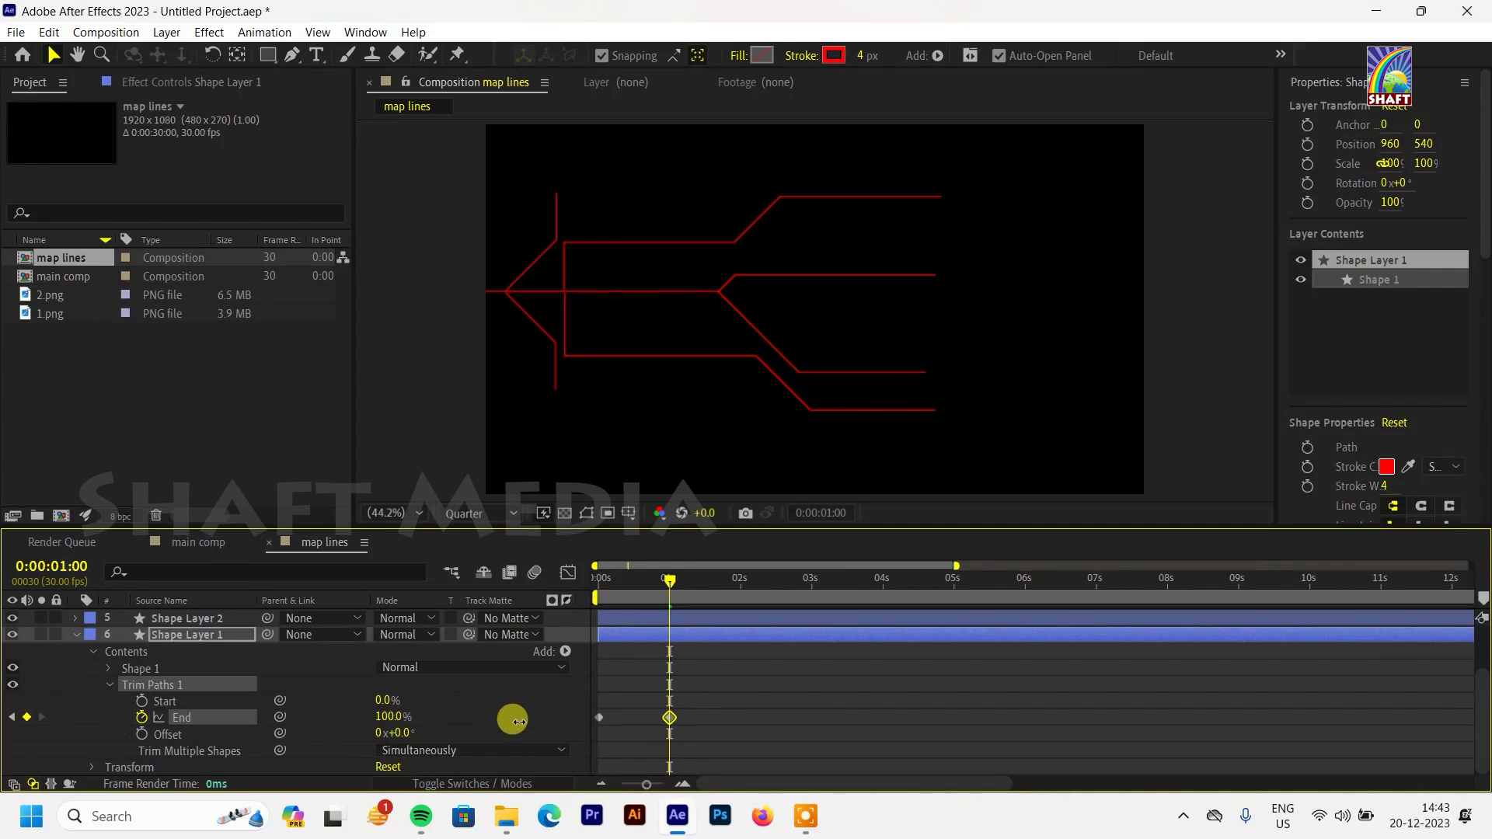
pyautogui.rightClick(596, 723)
pyautogui.rightClick(667, 716)
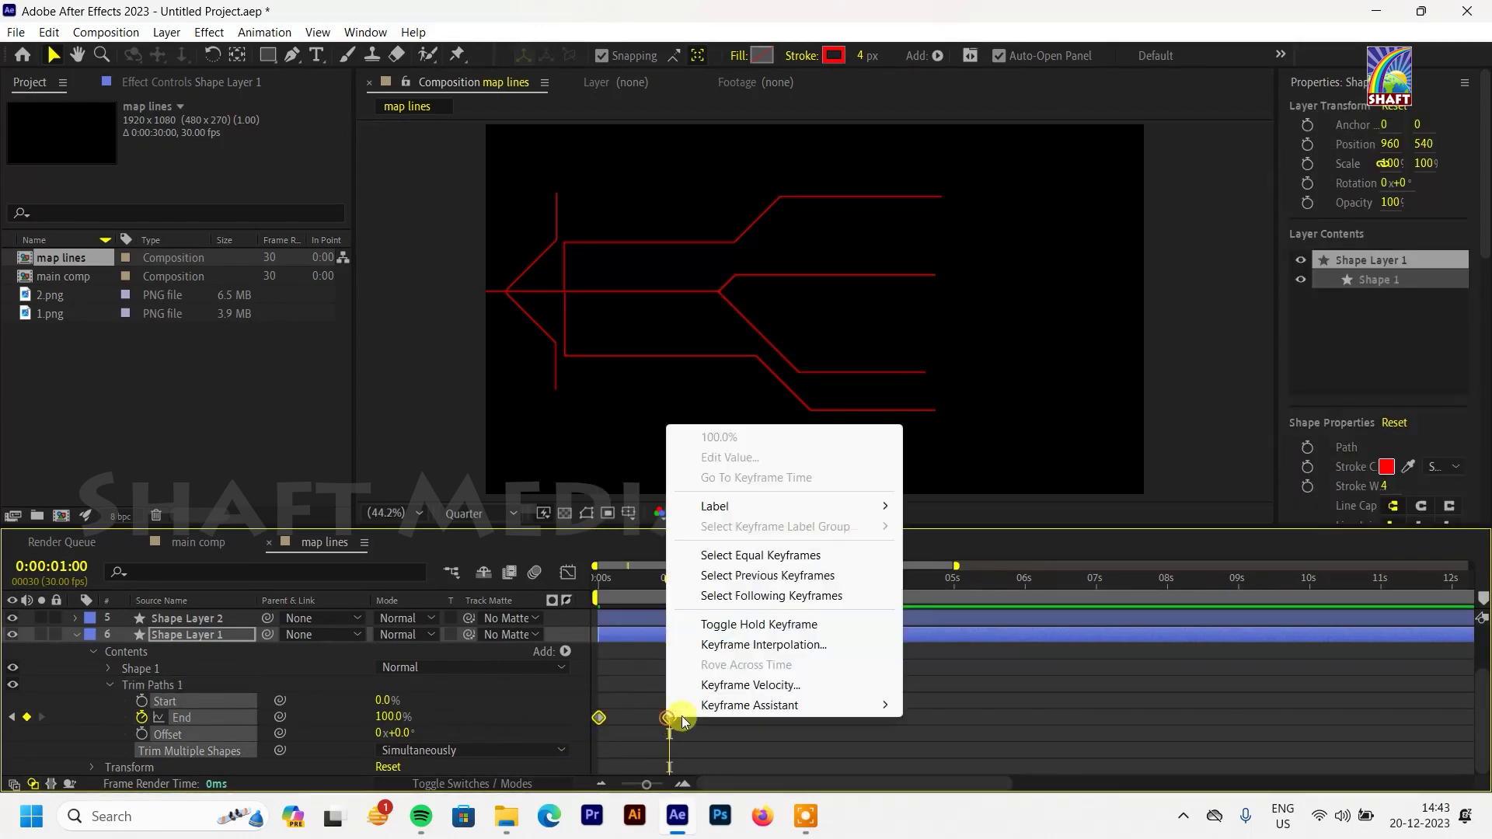
pyautogui.click(944, 577)
pyautogui.click(110, 685)
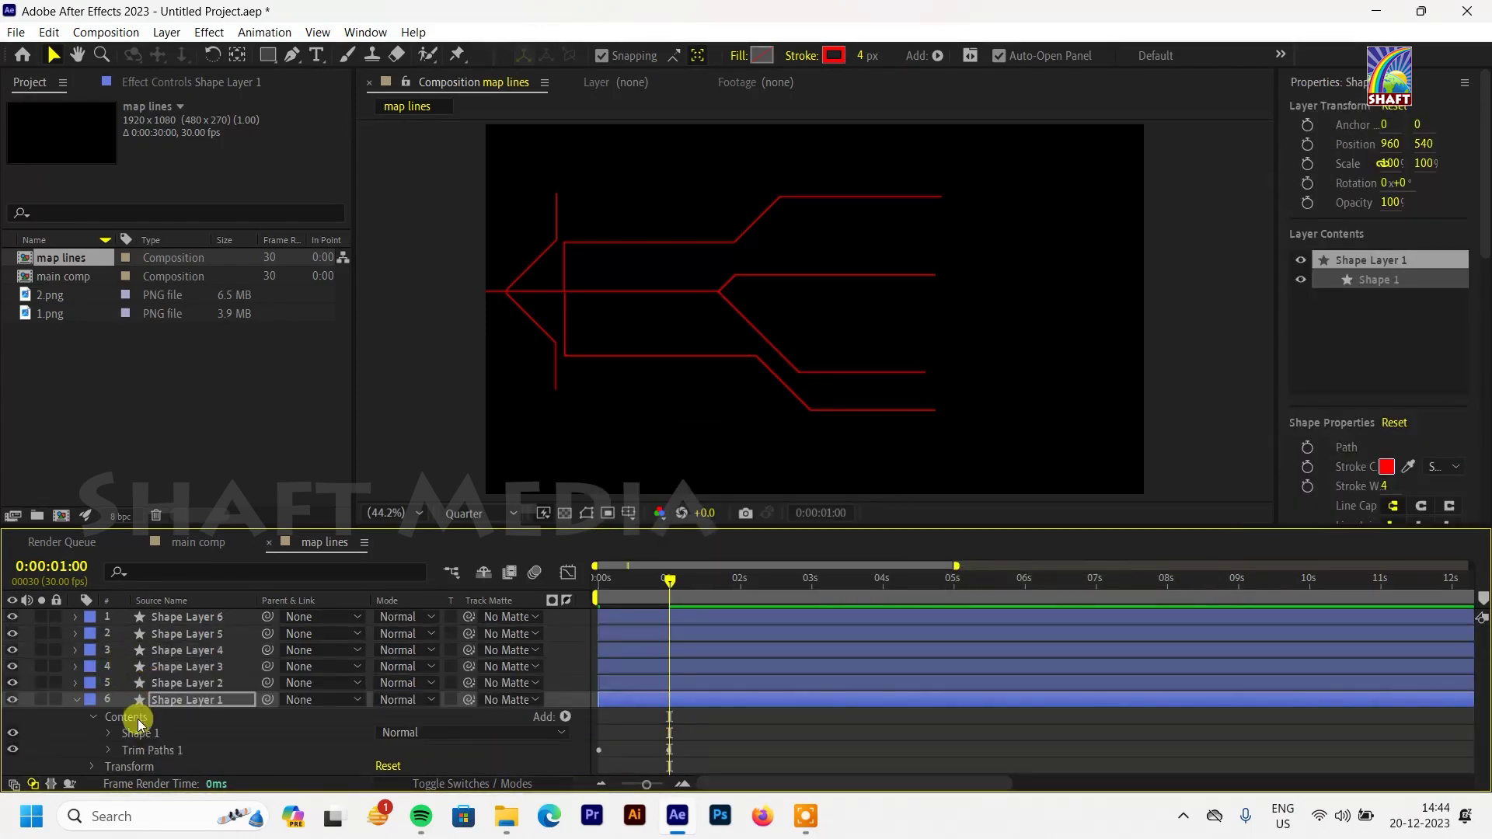
# Step: Copy Shape Layer 1's End keyframes and paste them onto Shape Layer 2 at time zero
pyautogui.click(108, 749)
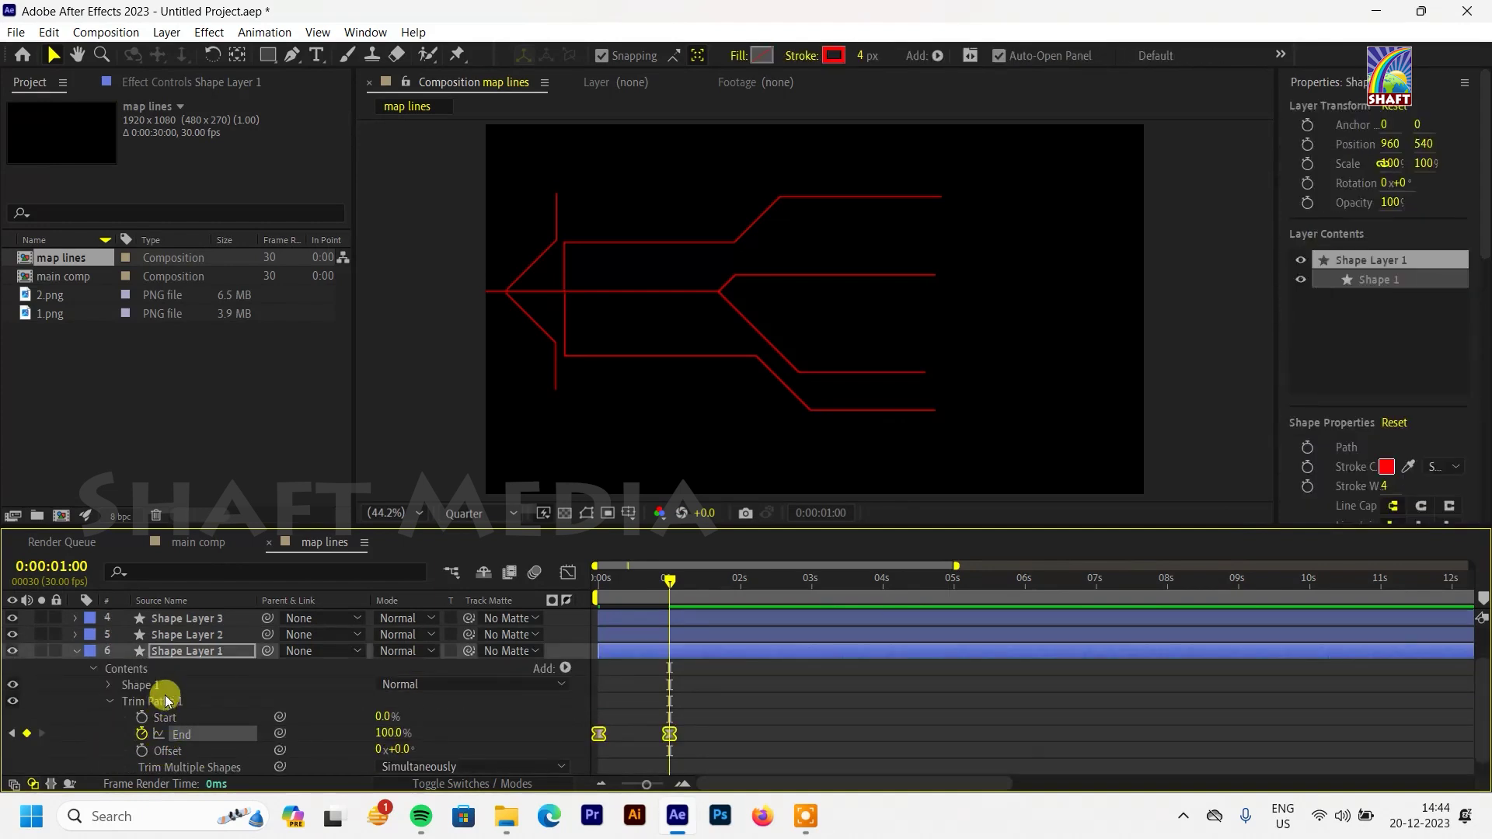
pyautogui.click(159, 701)
pyautogui.click(184, 735)
pyautogui.hotkey('ctrl', 'c')
pyautogui.click(160, 634)
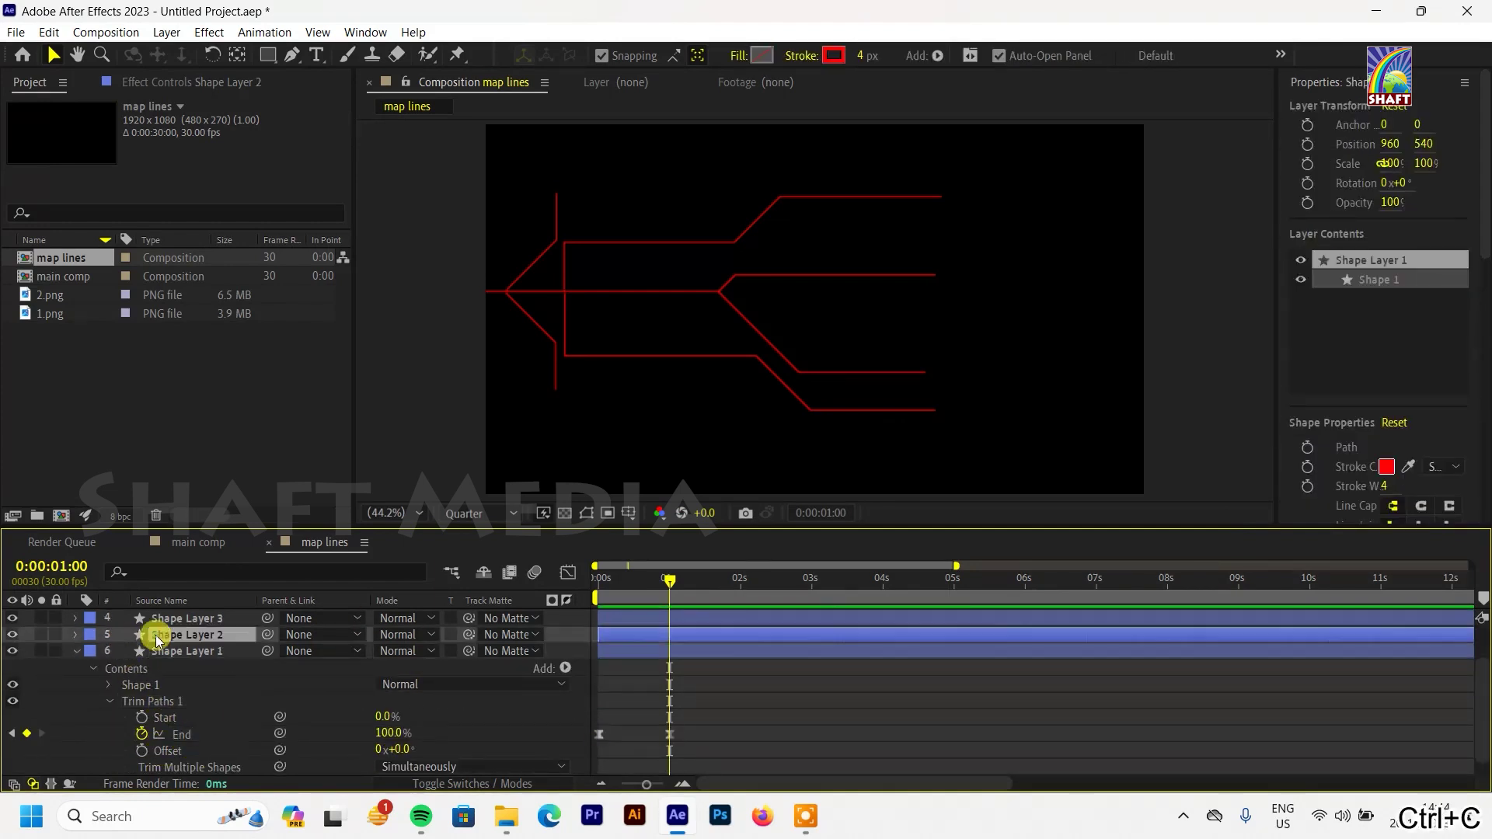
pyautogui.click(76, 650)
pyautogui.moveTo(666, 583); pyautogui.dragTo(556, 603)
pyautogui.hotkey('ctrl', 'v')
# Step: Paste the same End keyframes onto Shape Layers 3, 4, 5 and 6, then preview the draw-on
pyautogui.click(229, 665)
pyautogui.hotkey('ctrl', 'v')
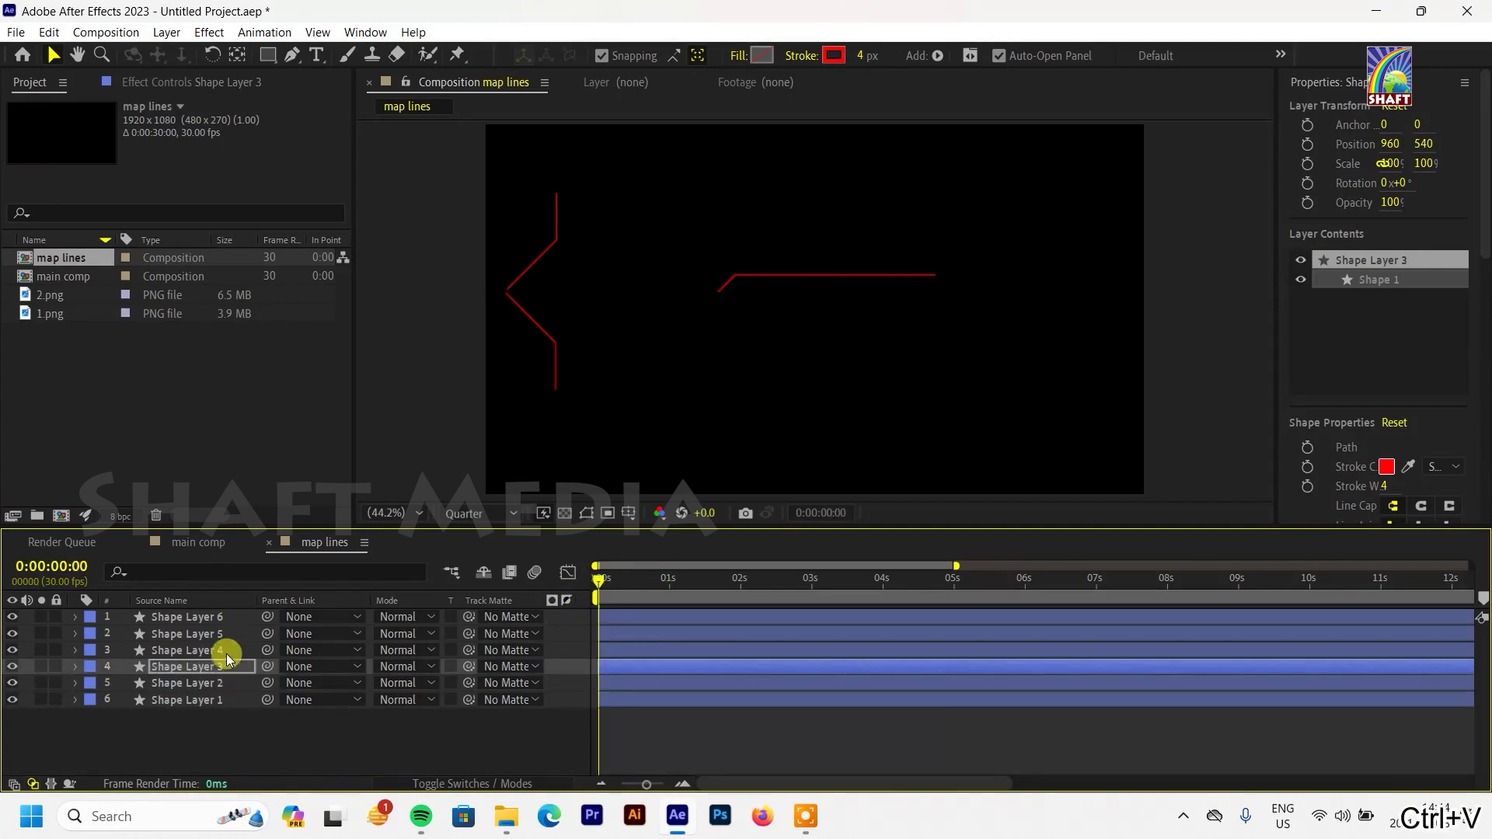
pyautogui.click(223, 650)
pyautogui.hotkey('ctrl', 'v')
pyautogui.click(218, 634)
pyautogui.hotkey('ctrl', 'v')
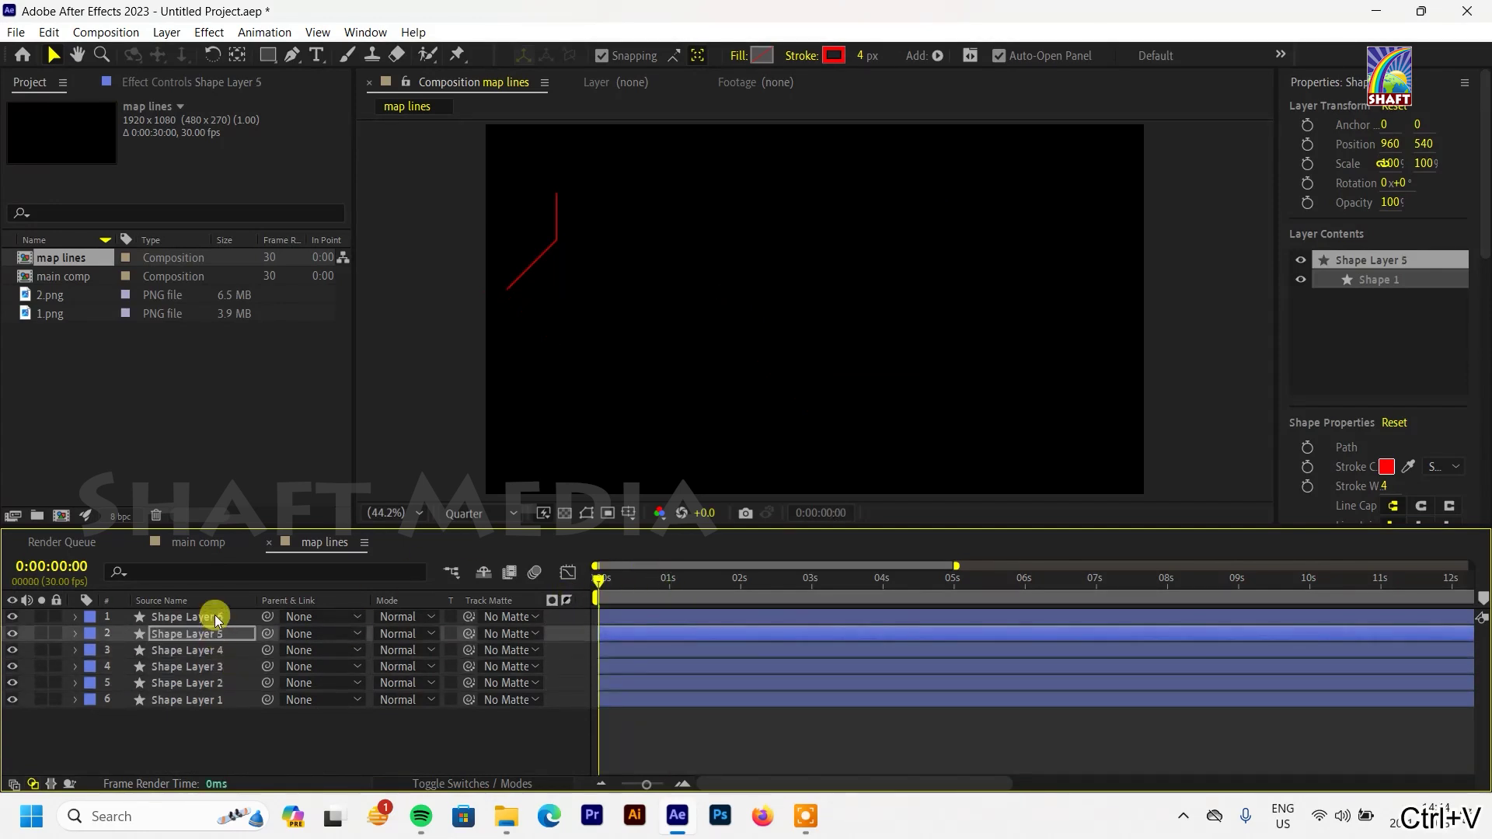
pyautogui.click(217, 617)
pyautogui.hotkey('ctrl', 'v')
pyautogui.press('space')
pyautogui.moveTo(696, 585)
pyautogui.mouseDown()
pyautogui.moveTo(623, 603)
pyautogui.moveTo(684, 629)
pyautogui.mouseUp()
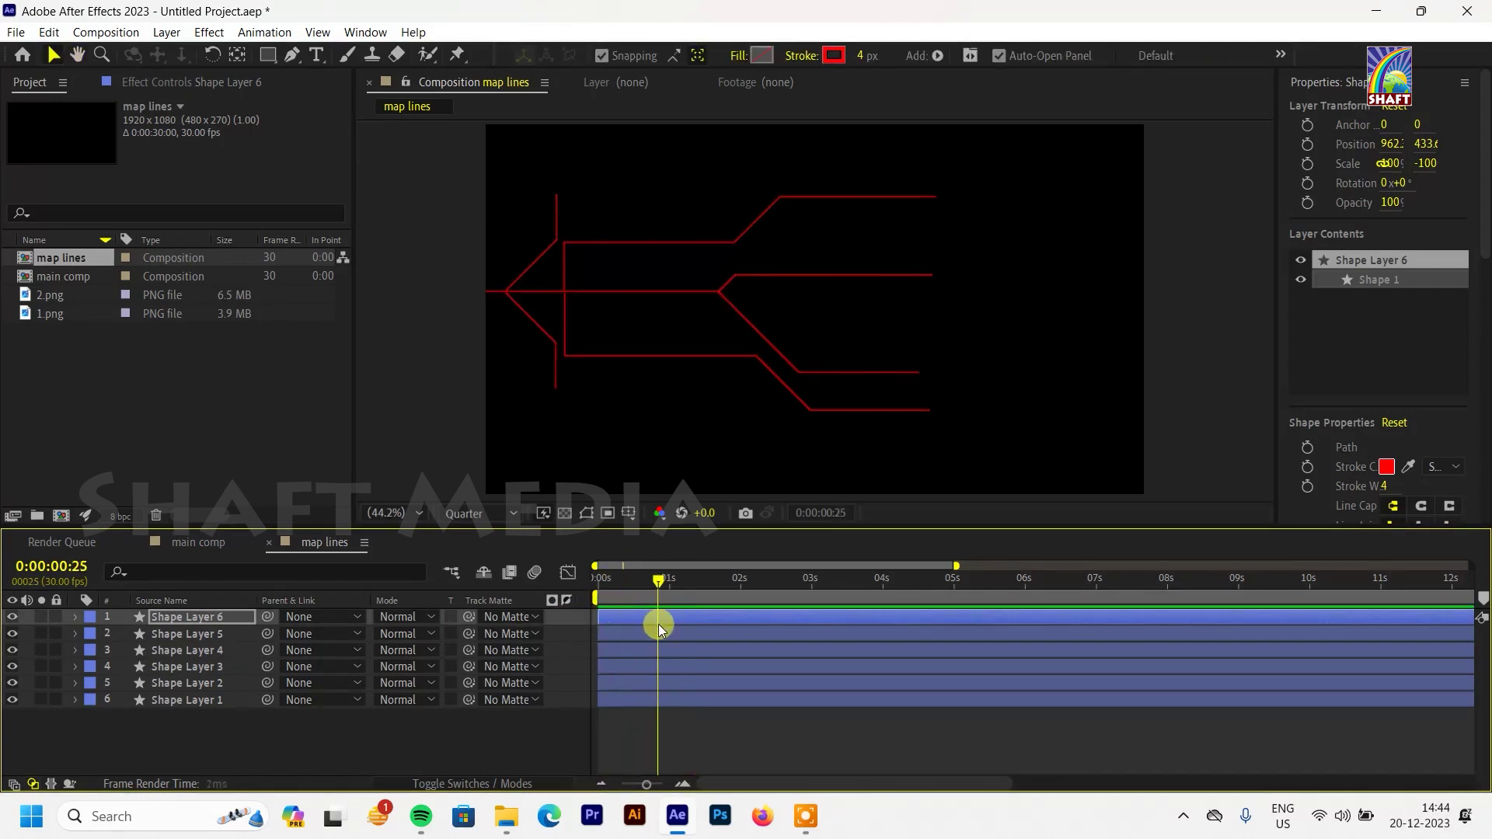
pyautogui.click(189, 701)
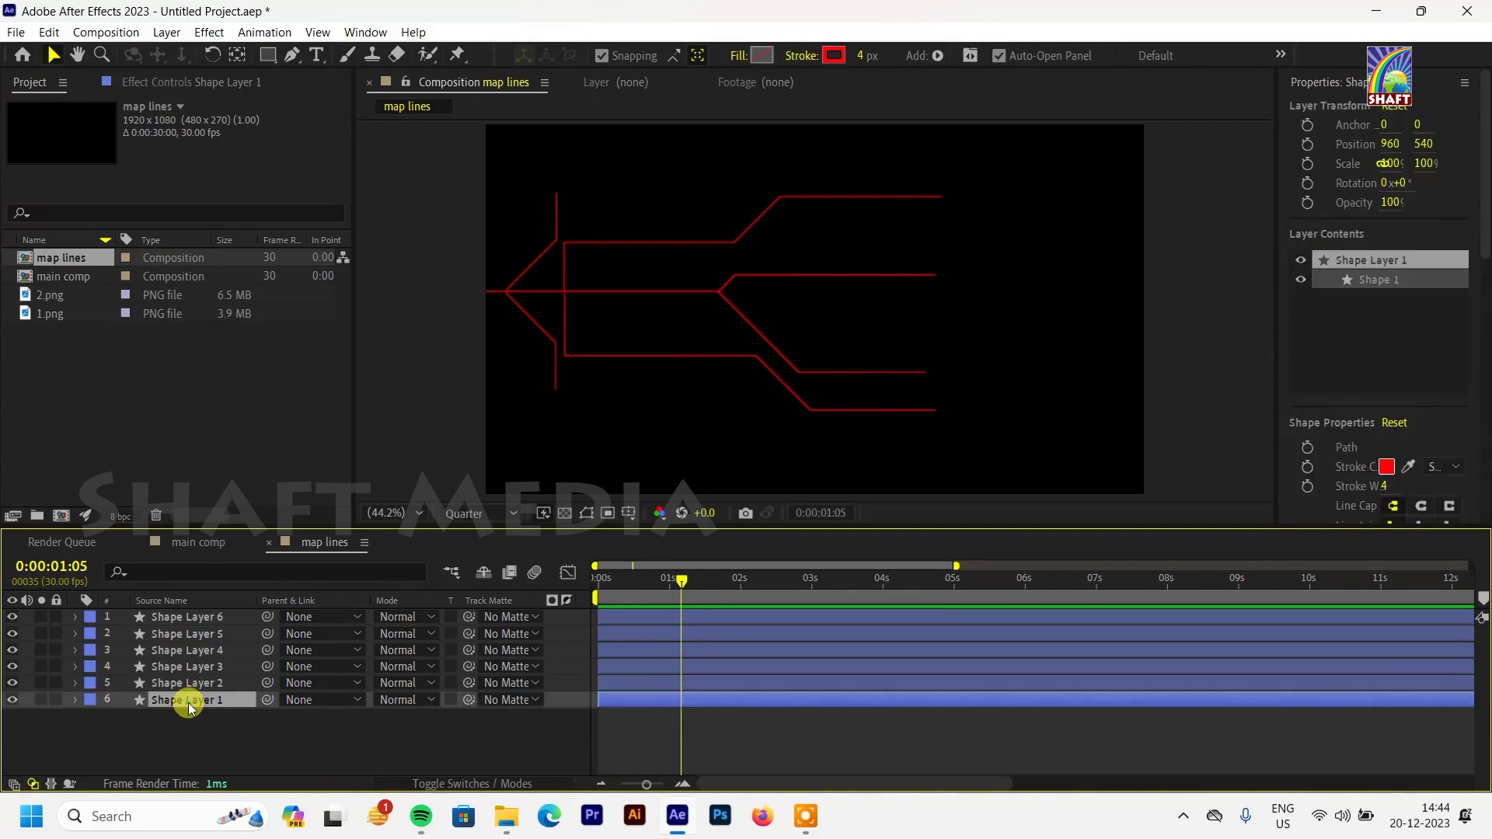
# Step: Choose the Polygon tool and draw a hexagon, undoing it since it landed in Shape Layer 1
pyautogui.click(280, 724)
pyautogui.click(208, 699)
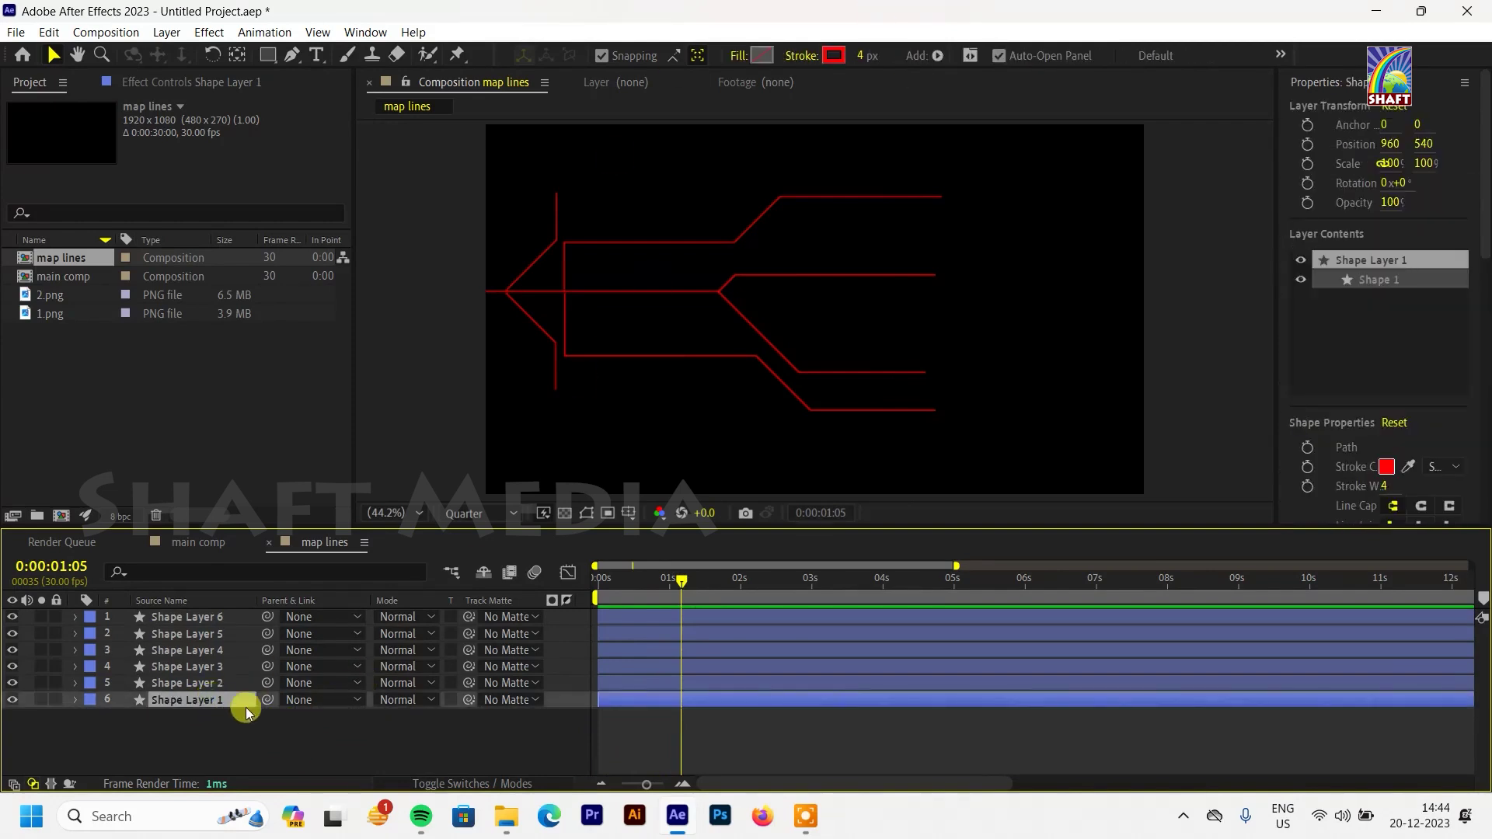
pyautogui.click(270, 56)
pyautogui.click(273, 60)
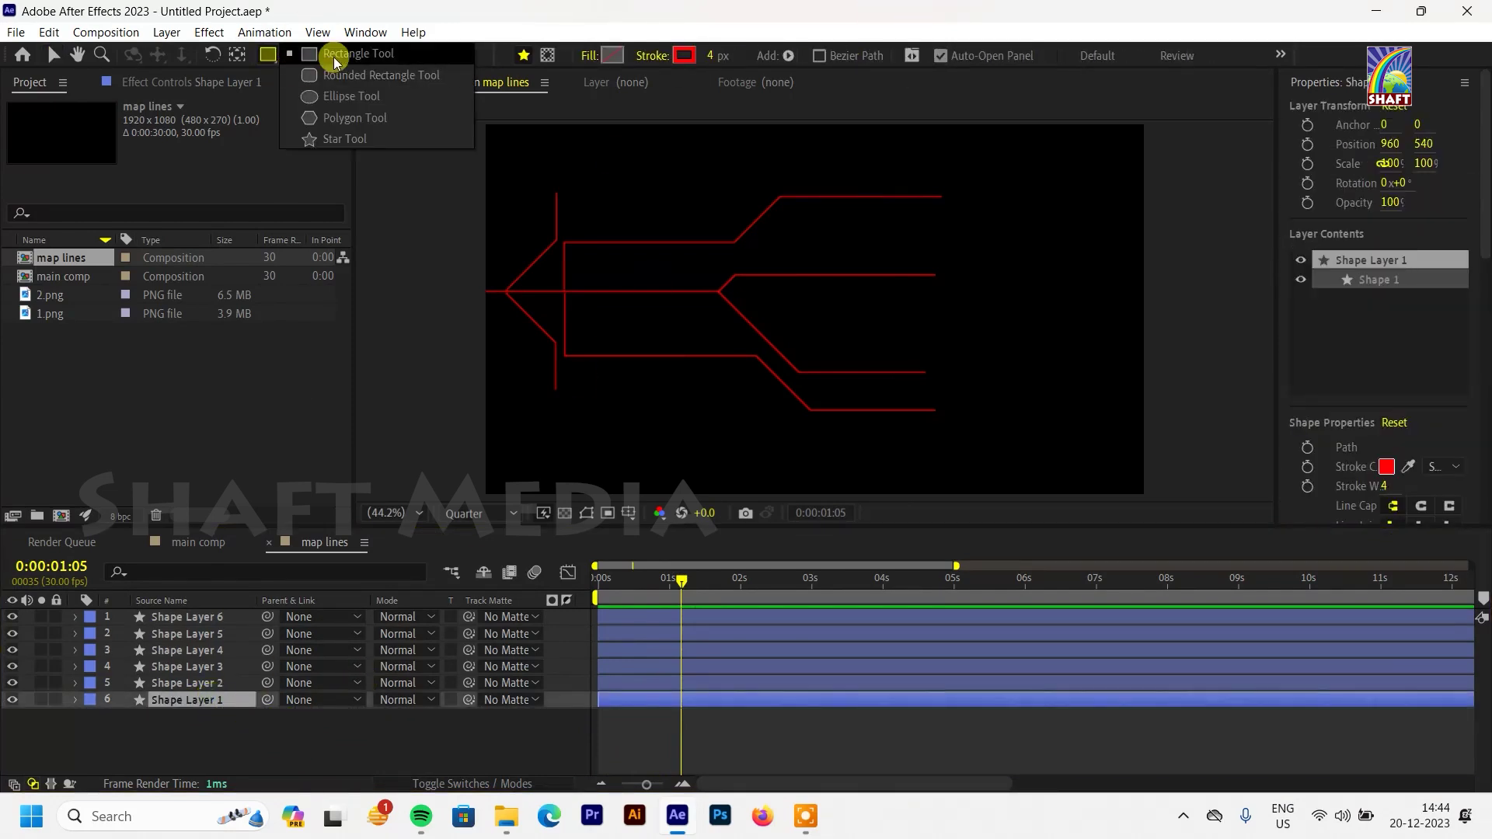
pyautogui.click(349, 118)
pyautogui.moveTo(608, 186); pyautogui.dragTo(619, 195)
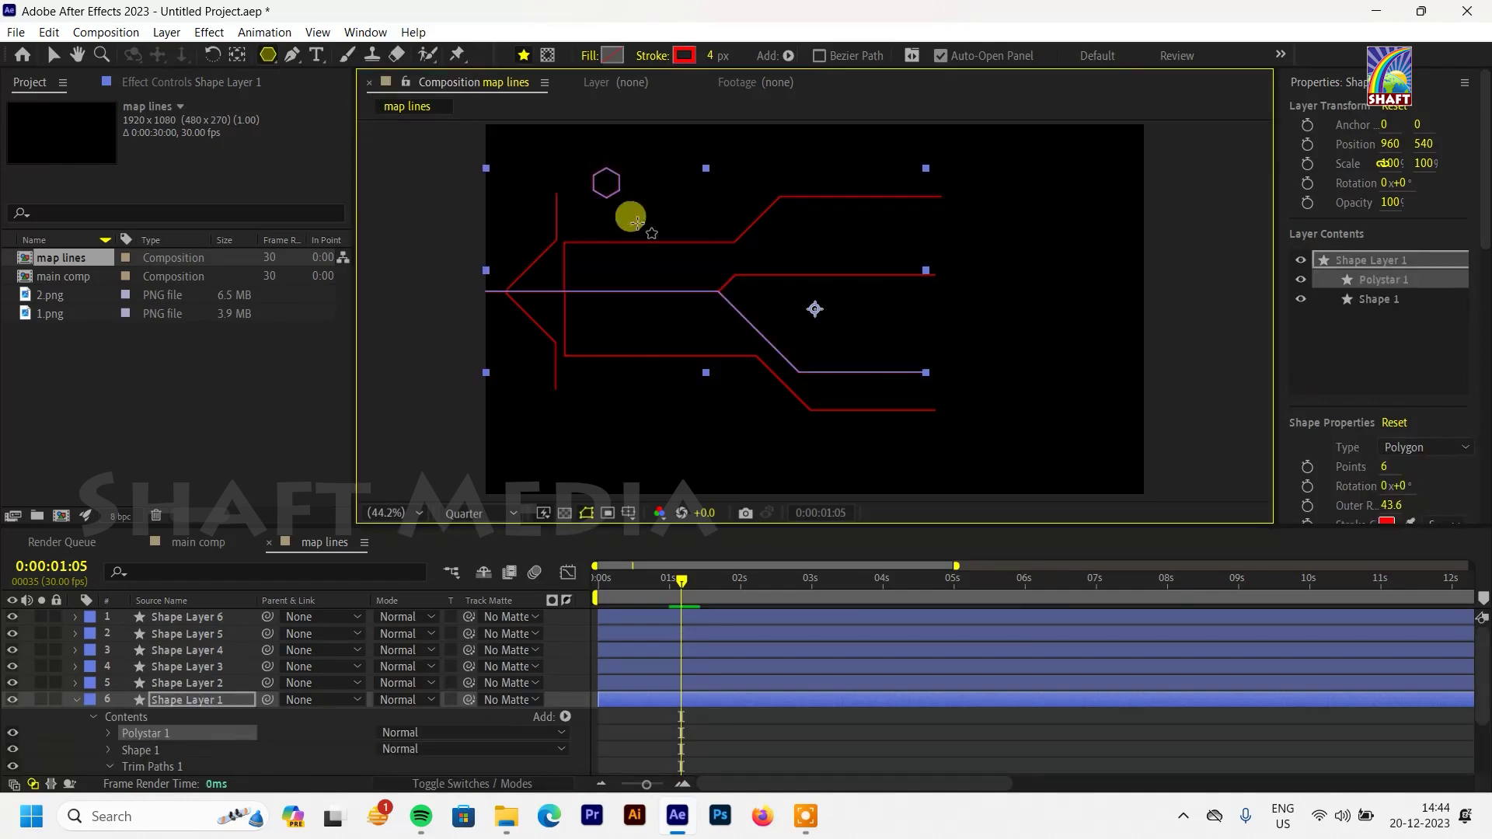
pyautogui.hotkey('ctrl', 'z')
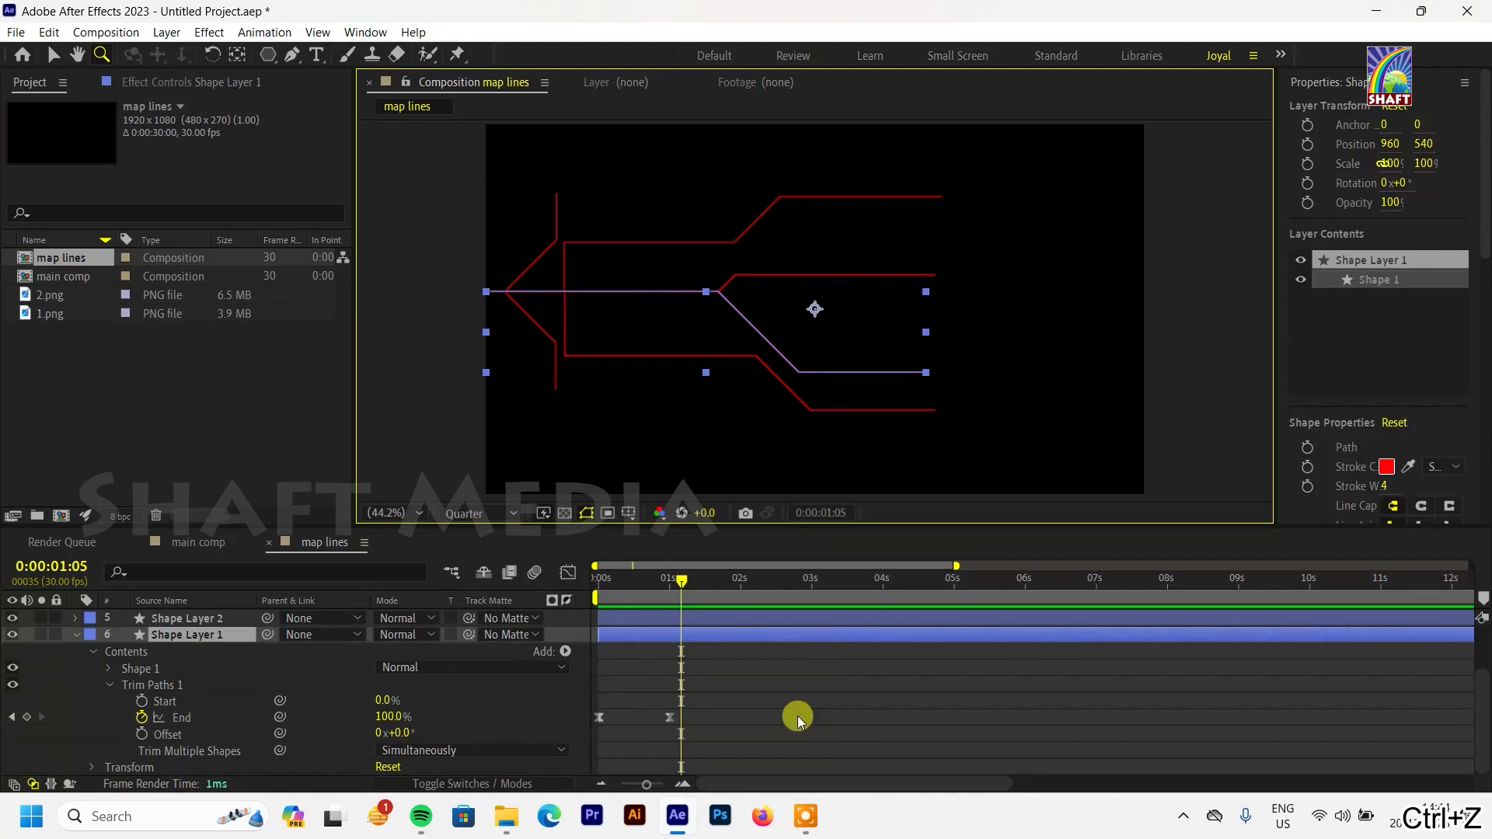
# Step: With no layer selected, draw a small six-point hexagon as new Shape Layer 7 right of the lines
pyautogui.click(824, 664)
pyautogui.click(268, 55)
pyautogui.scroll(1, 1002, 265)
pyautogui.scroll(-2, 1029, 266)
pyautogui.scroll(2, 932, 257)
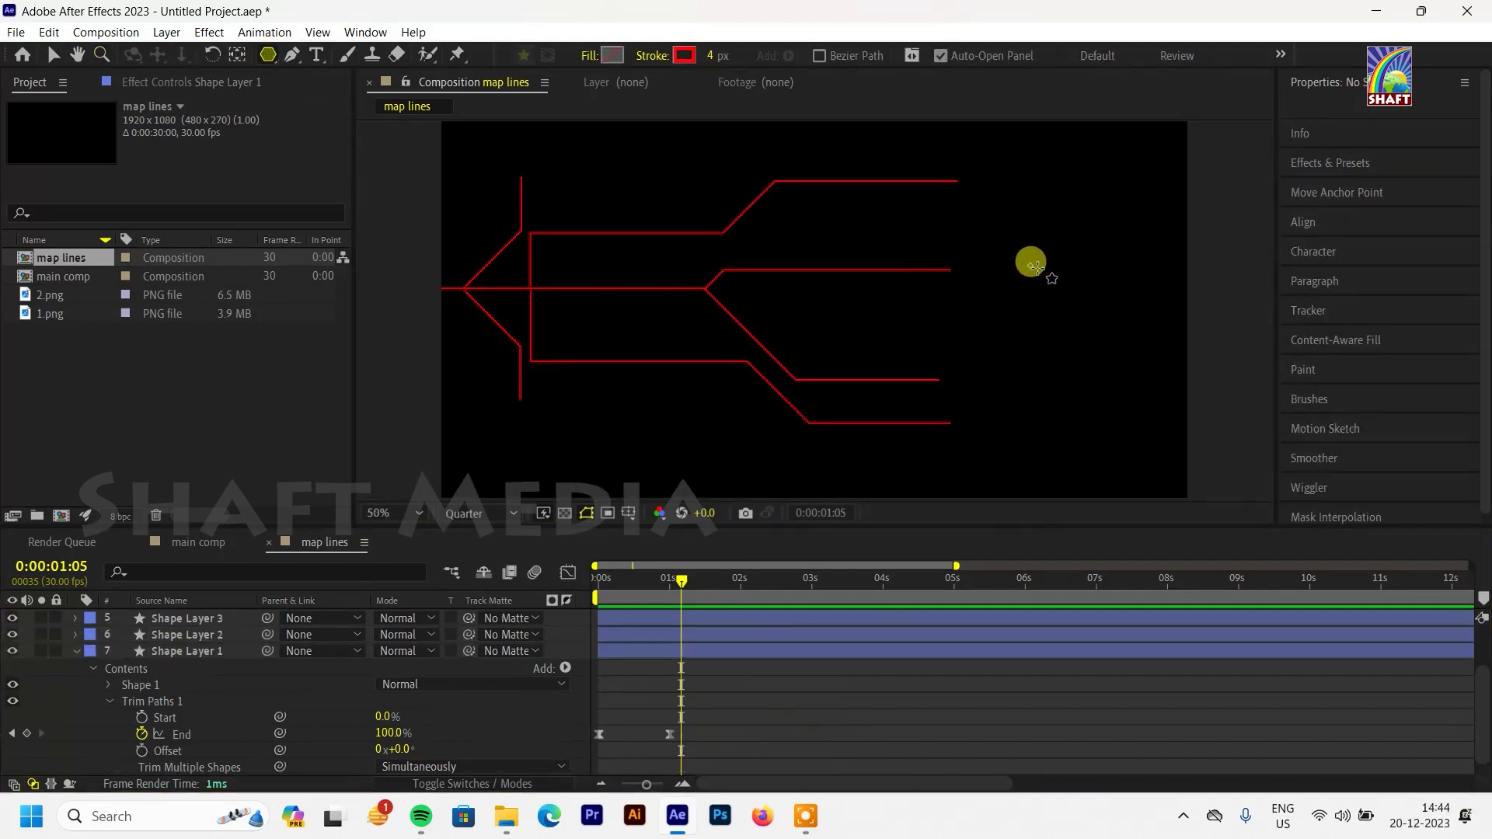
pyautogui.moveTo(1030, 266); pyautogui.dragTo(1048, 270)
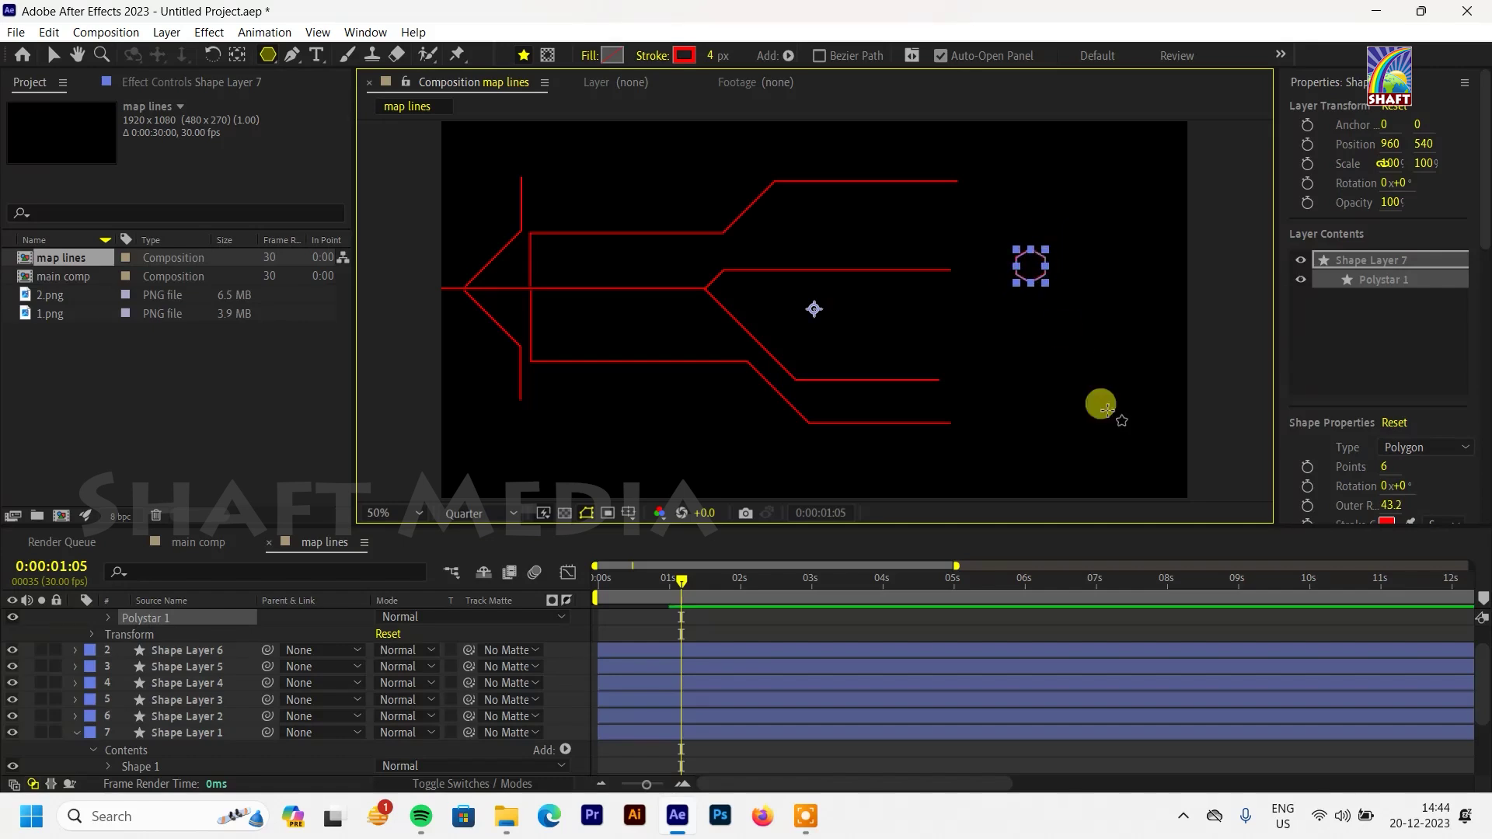
pyautogui.press('v')
pyautogui.scroll(1, 106, 657)
pyautogui.click(76, 621)
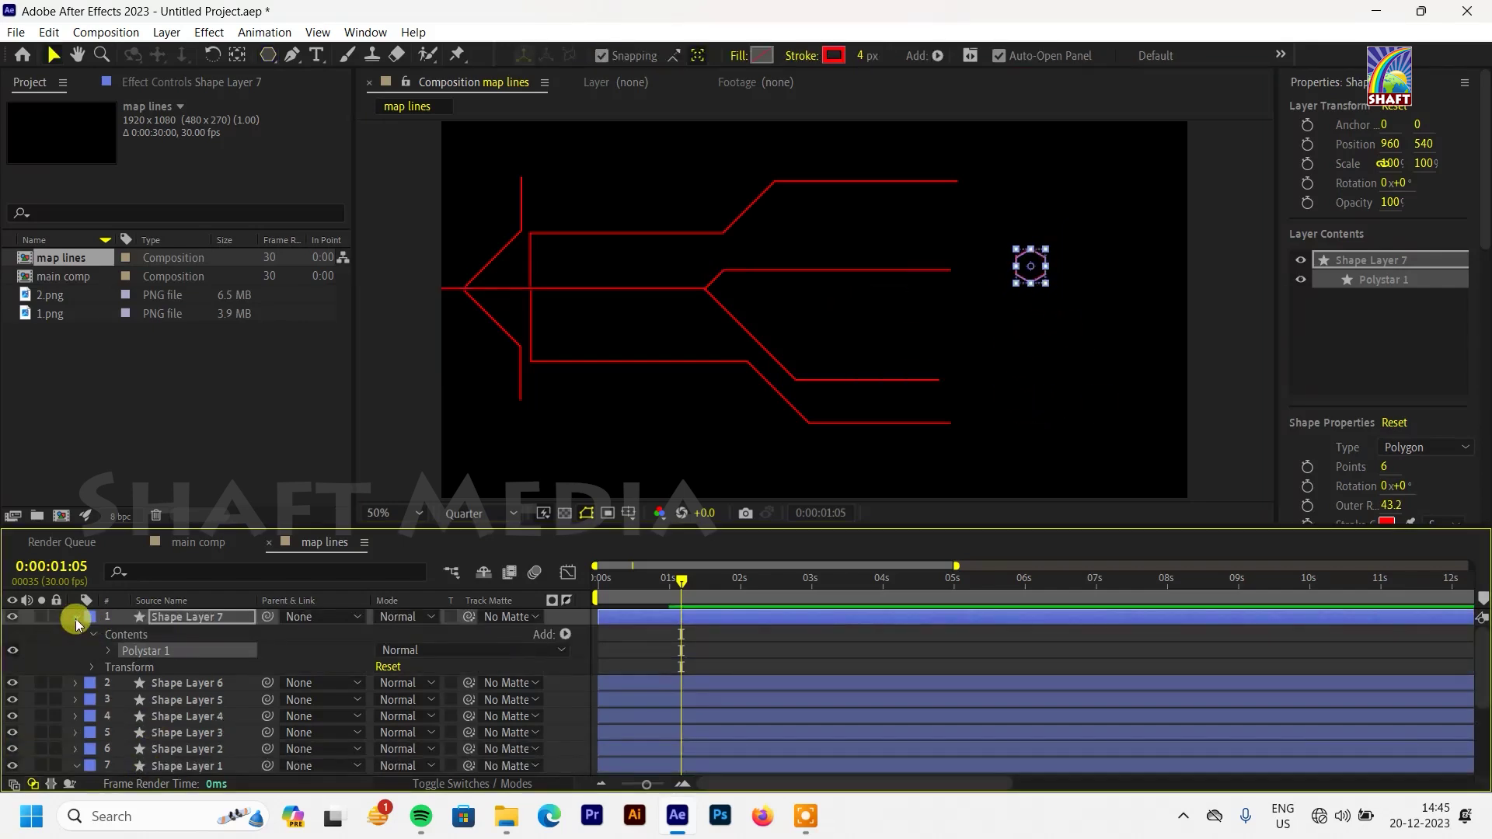
# Step: Rename the hexagon layer 'ploy', center its anchor point and rotate it about 91°
pyautogui.rightClick(199, 616)
pyautogui.click(256, 564)
pyautogui.write('ploy')
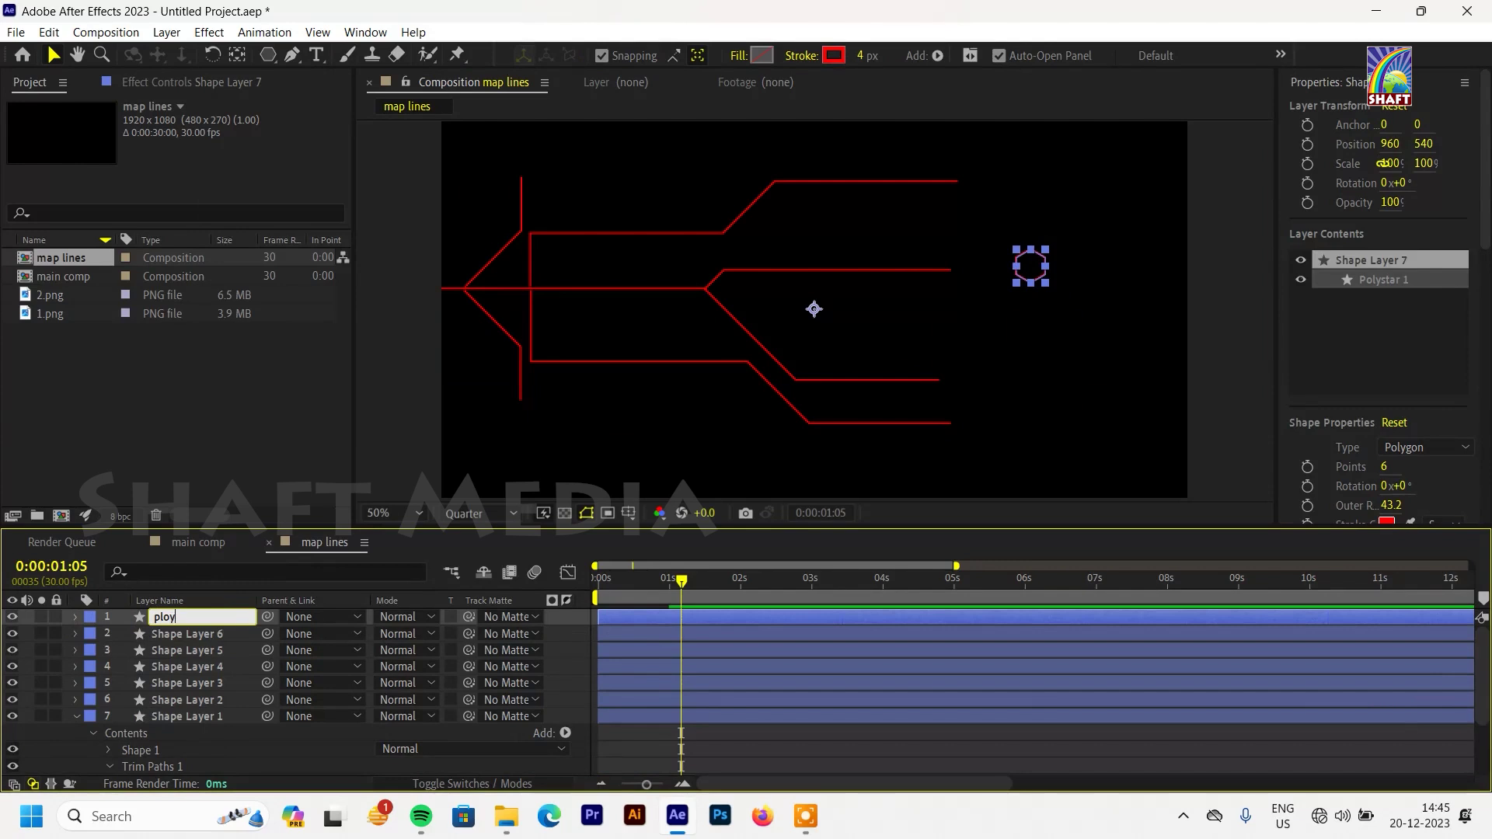
pyautogui.press('Return')
pyautogui.press('r')
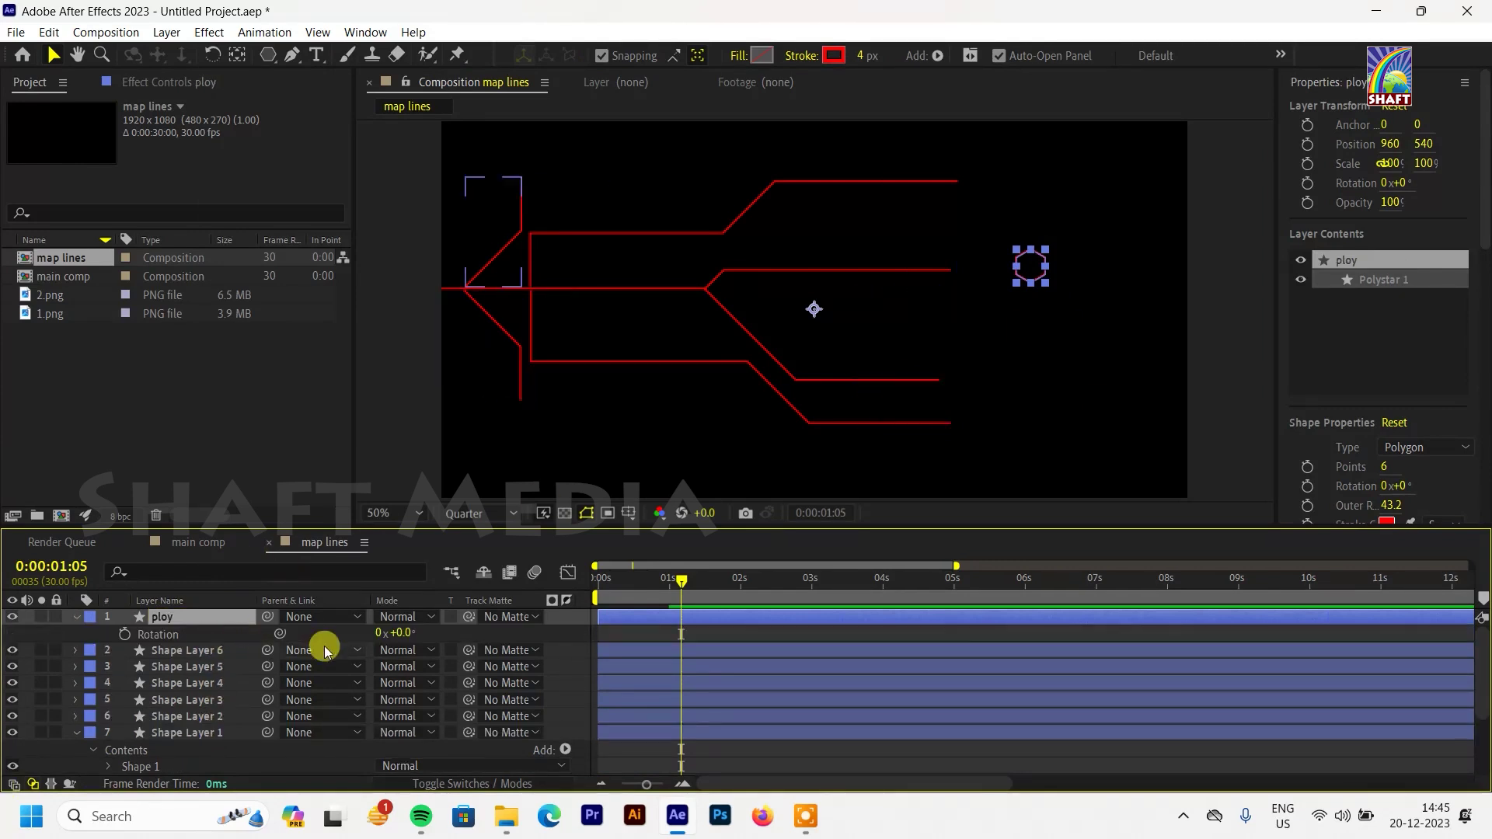
pyautogui.hotkey('ctrl', 'alt', 'Home')
pyautogui.press('y')
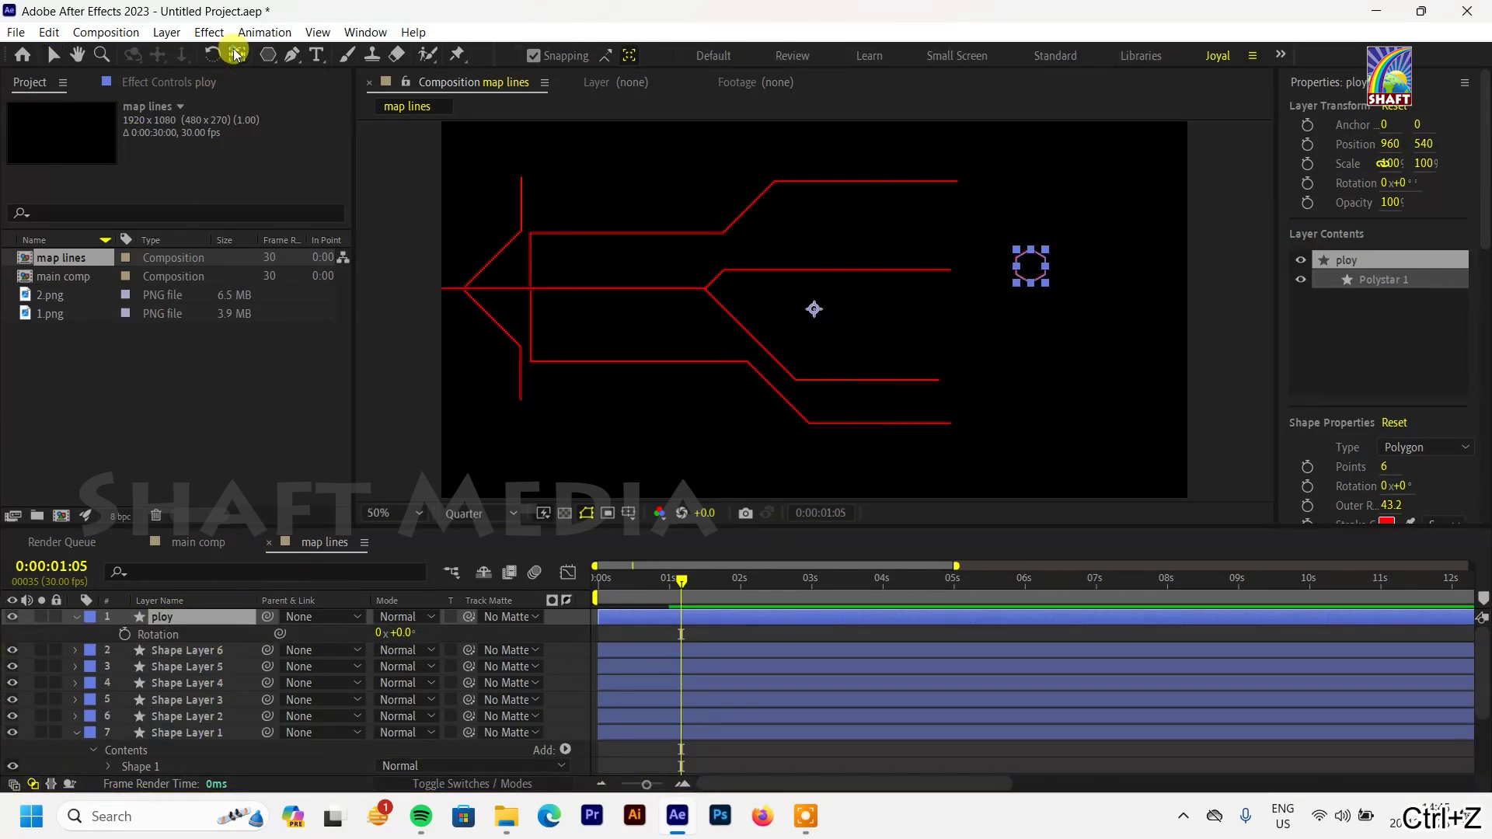
pyautogui.moveTo(393, 633); pyautogui.dragTo(505, 643)
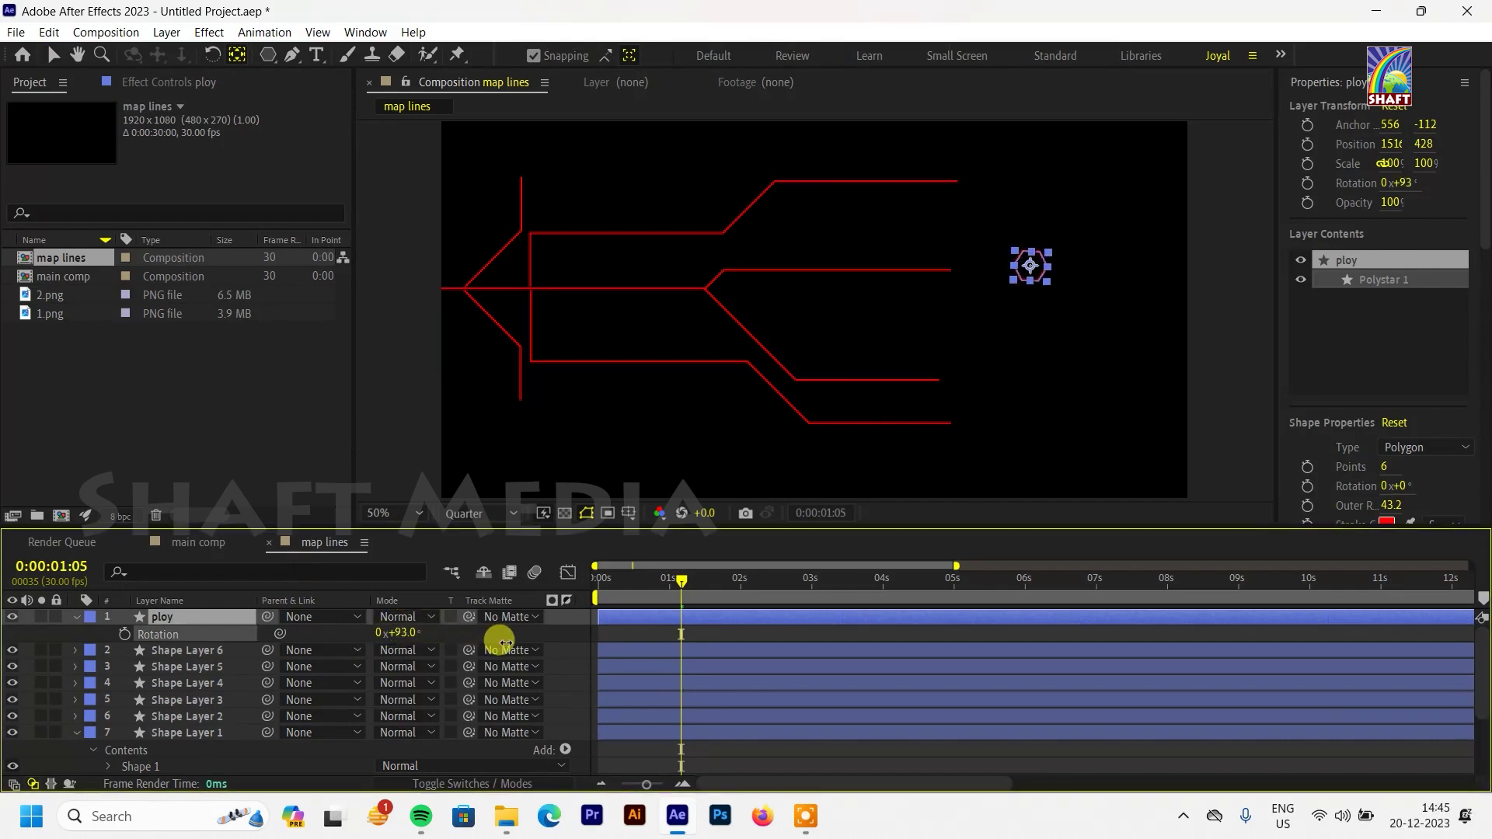
# Step: Move ploy onto the top line's right end and scale it to 70%
pyautogui.press('v')
pyautogui.moveTo(1034, 258); pyautogui.dragTo(992, 195)
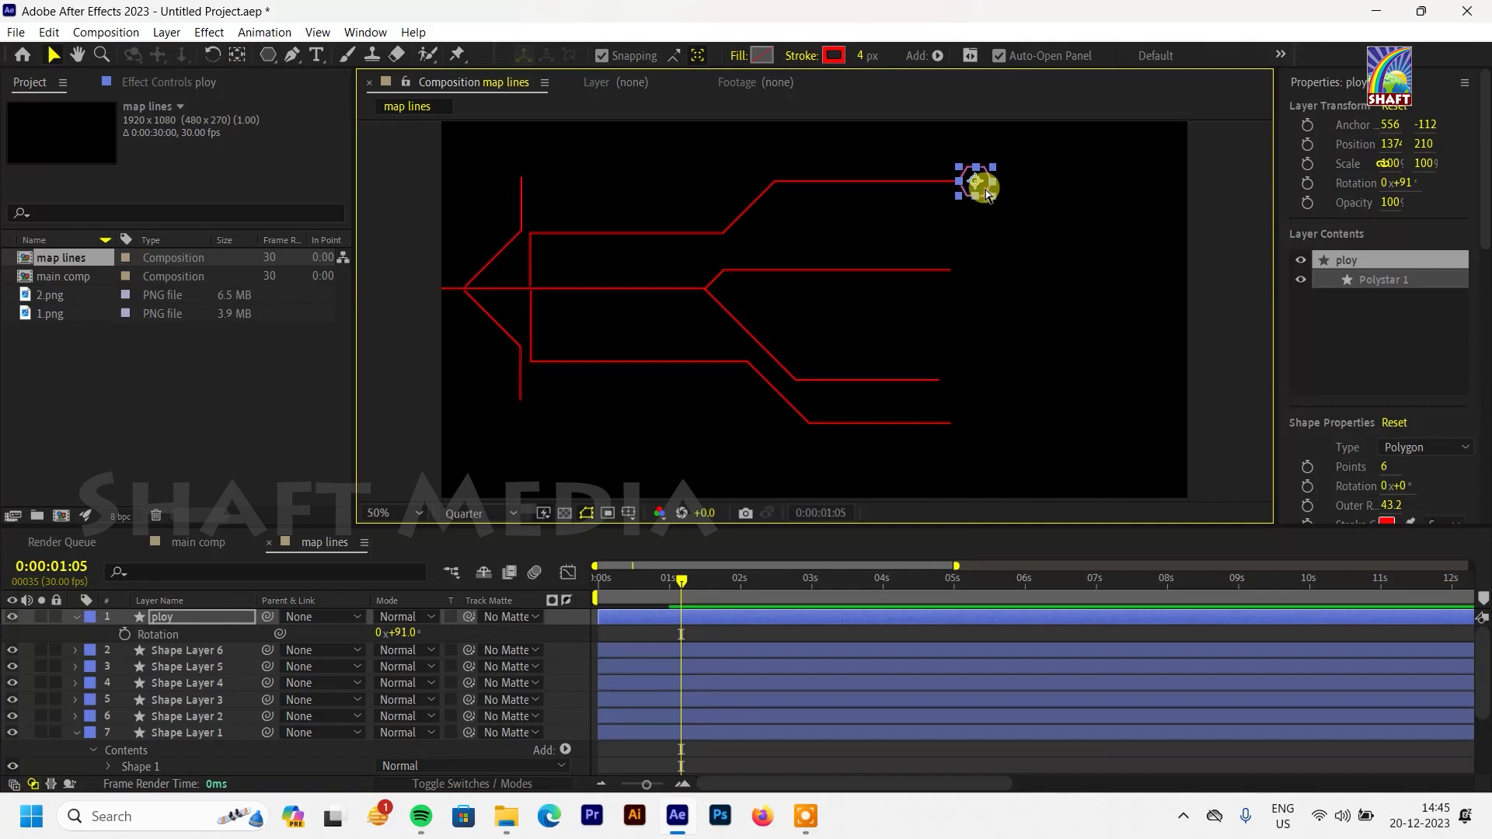
pyautogui.hotkey('ctrl', 'shift', 'h')
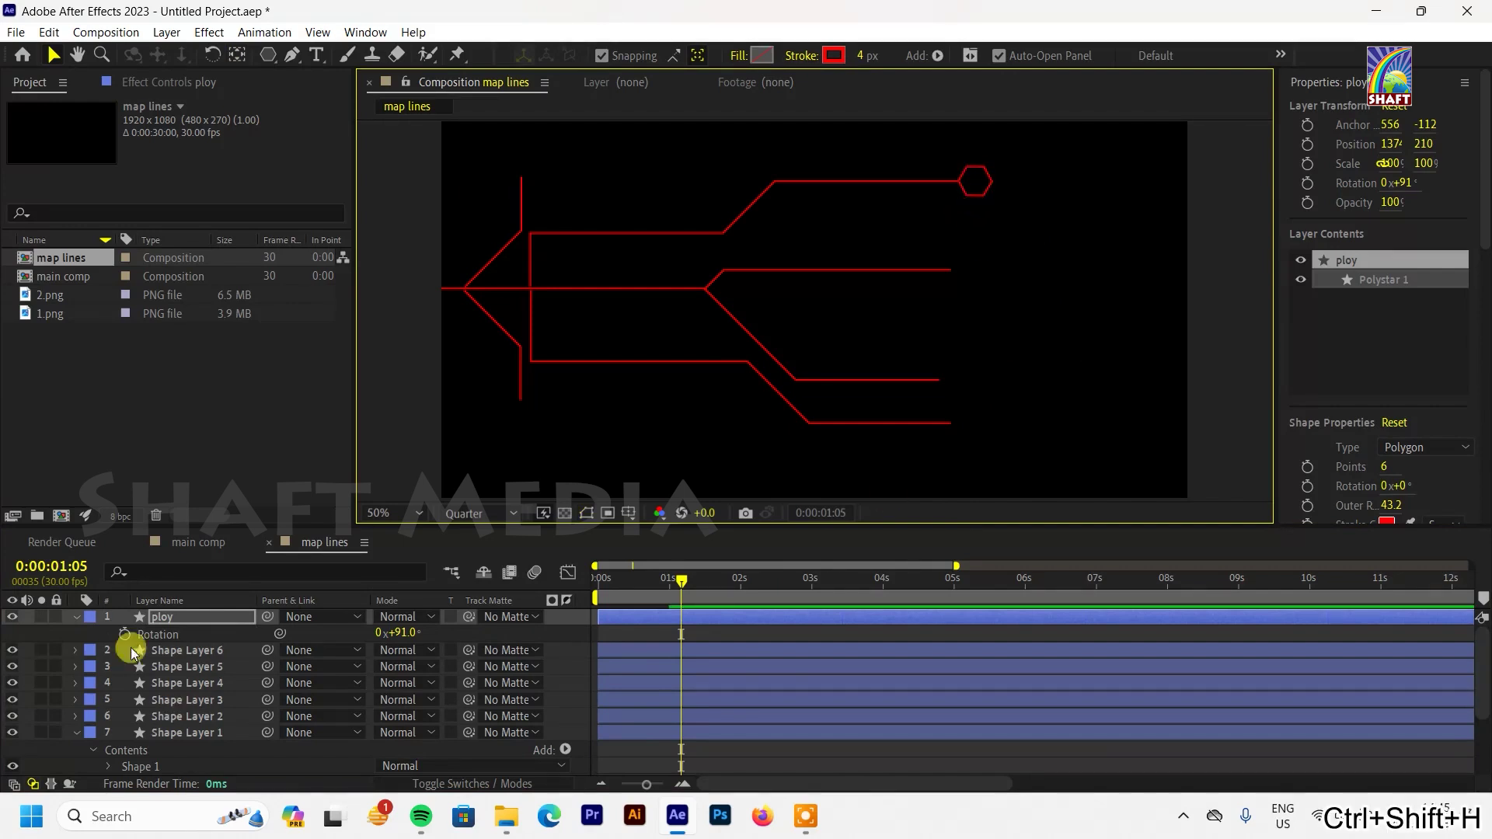
pyautogui.press('s')
pyautogui.moveTo(404, 636); pyautogui.dragTo(373, 635)
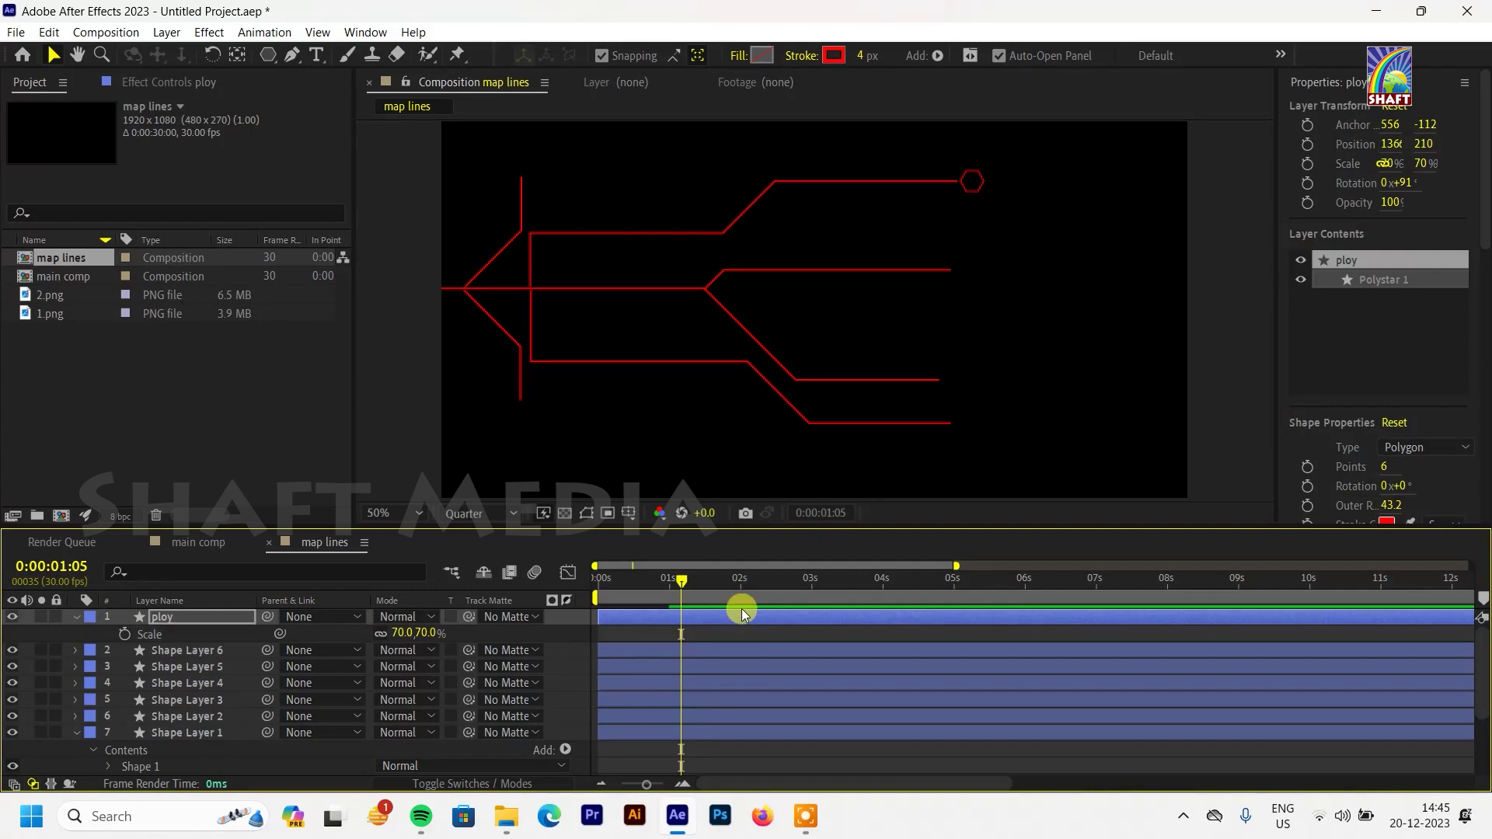
pyautogui.click(322, 753)
pyautogui.click(76, 616)
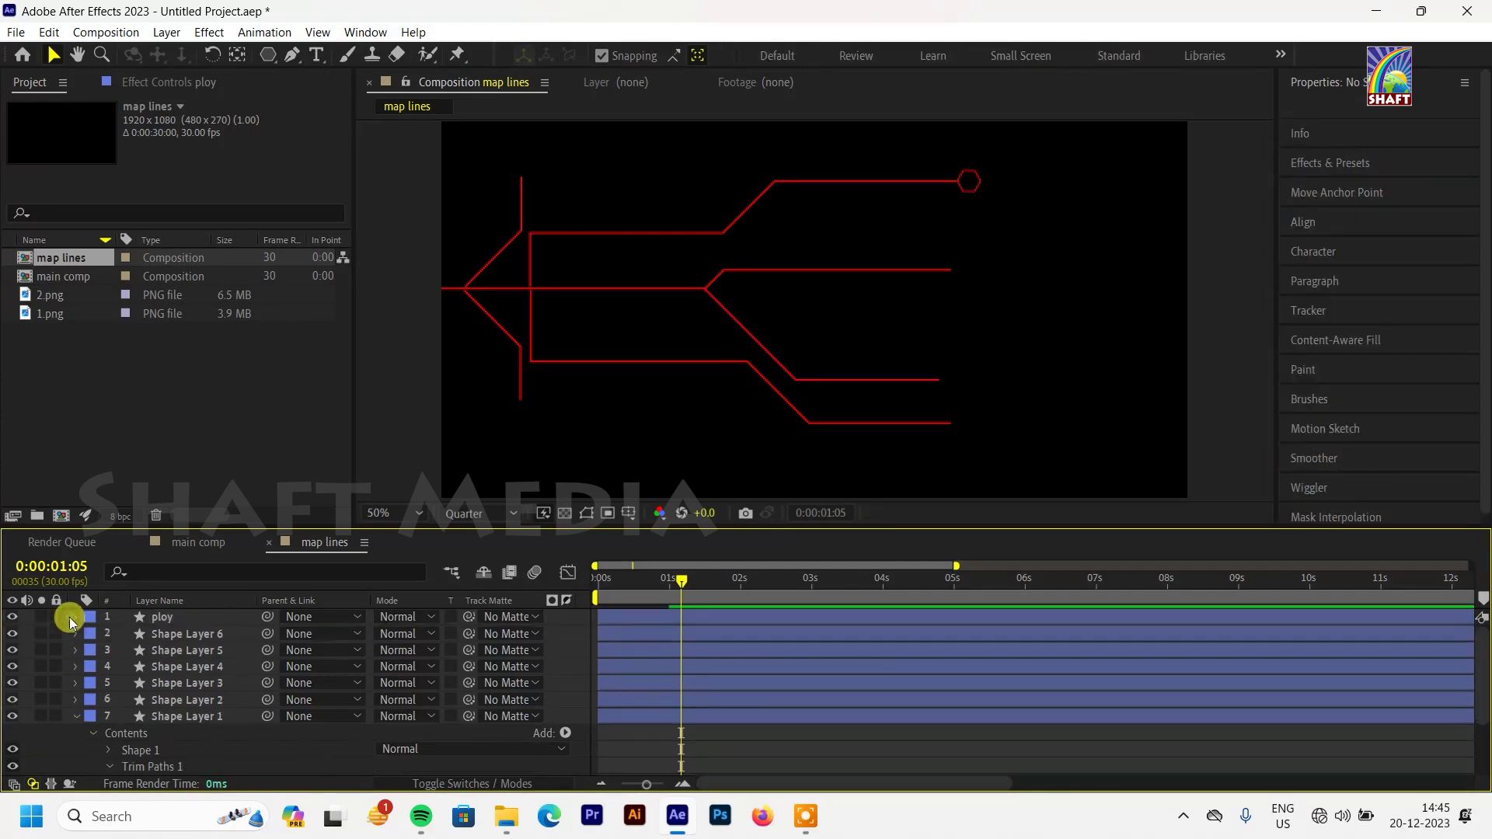
# Step: Duplicate ploy into ploy 2–ploy 6 and drag each copy beneath its matching shape layer
pyautogui.click(229, 628)
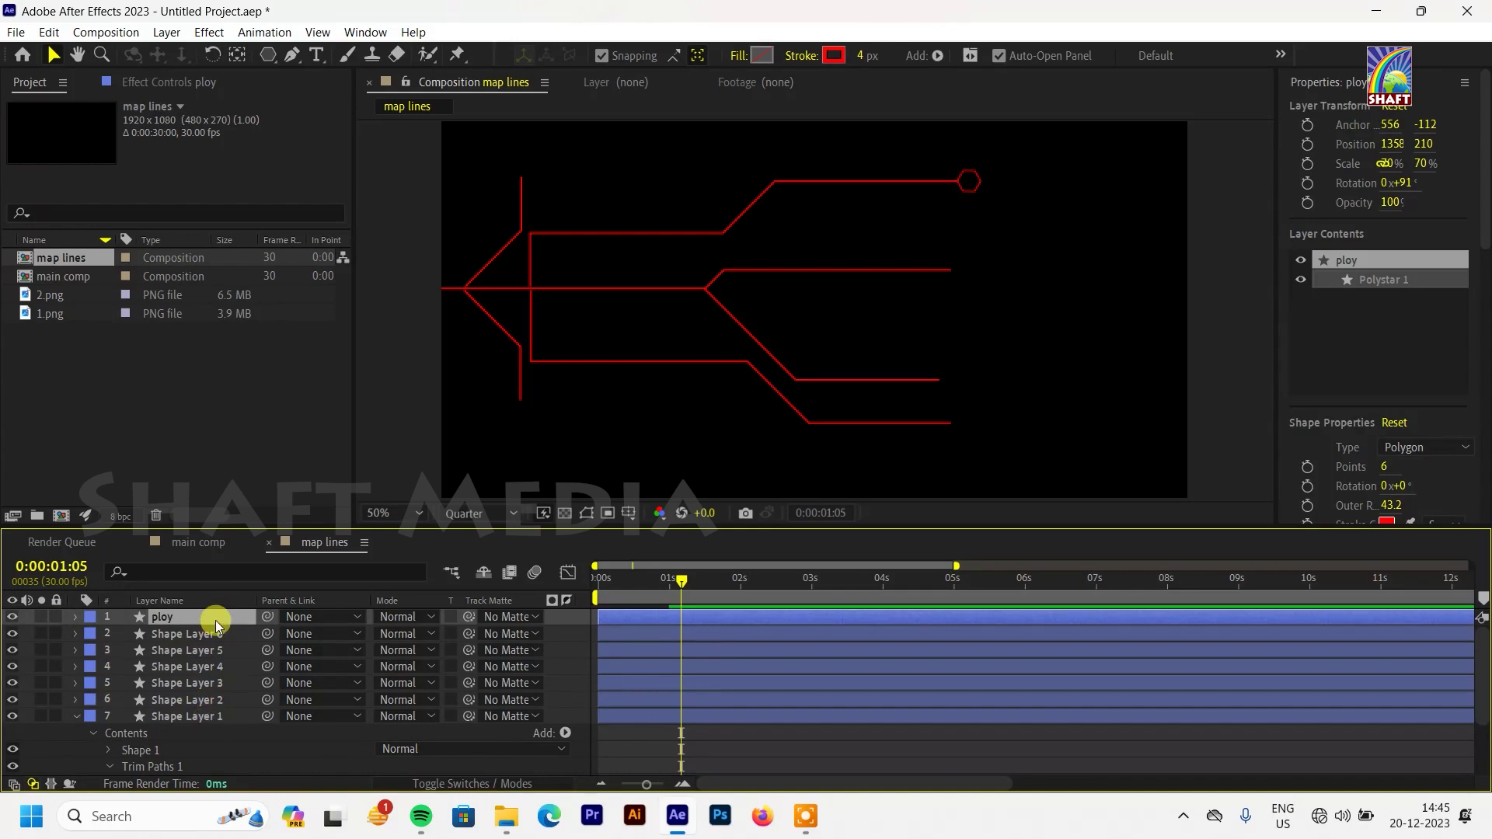
pyautogui.hotkey('ctrl', 'd')
pyautogui.hotkey('ctrl', 'd')
pyautogui.hotkey('ctrl', 'd')
pyautogui.hotkey('ctrl', 'd')
pyautogui.hotkey('ctrl', 'd')
pyautogui.click(89, 748)
pyautogui.press('Escape')
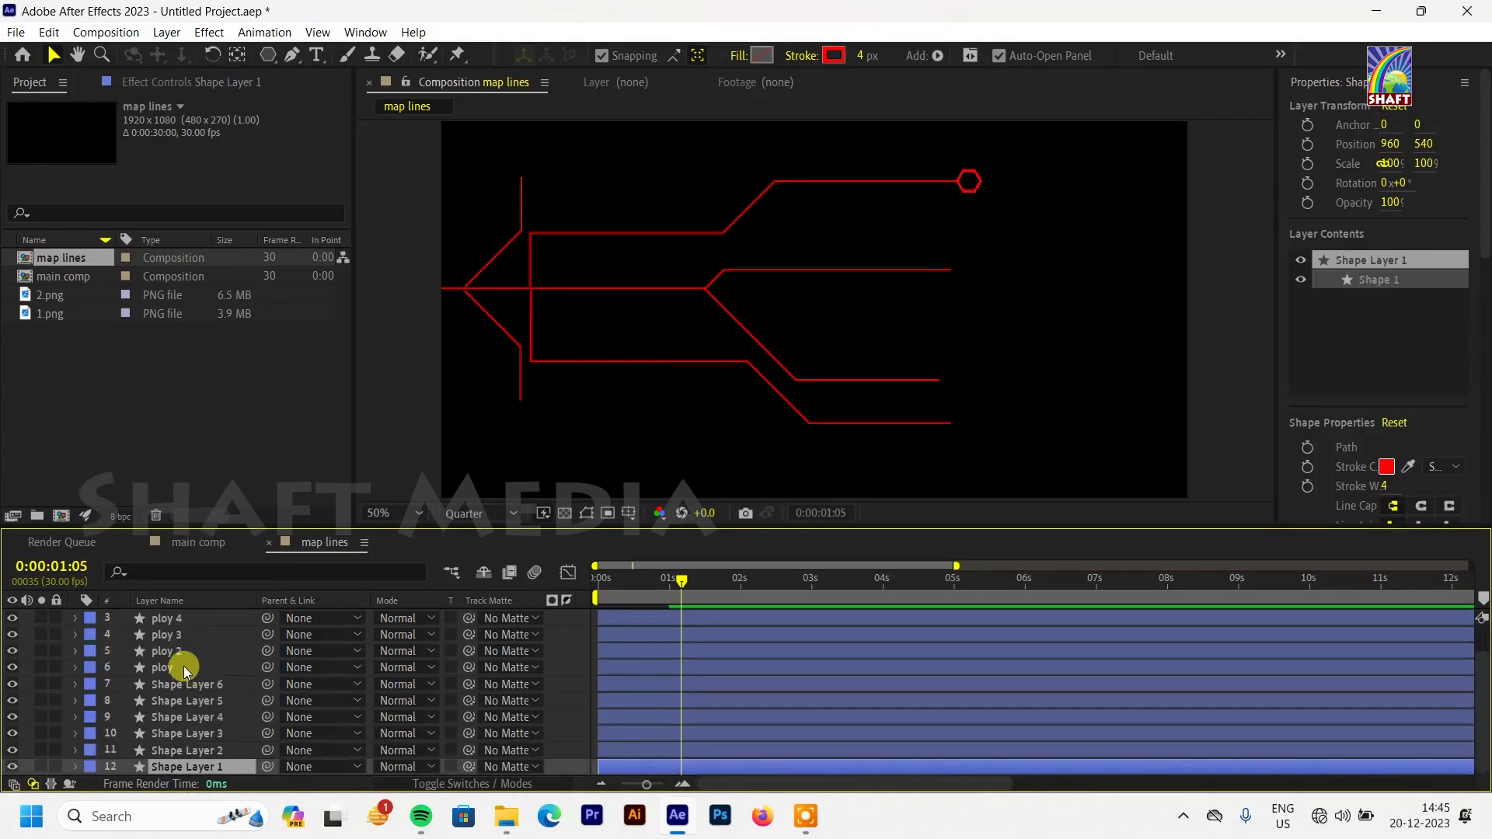
pyautogui.moveTo(186, 670); pyautogui.dragTo(174, 768)
pyautogui.moveTo(187, 659); pyautogui.dragTo(200, 738)
pyautogui.moveTo(198, 636)
pyautogui.mouseDown()
pyautogui.moveTo(200, 705)
pyautogui.moveTo(194, 668)
pyautogui.mouseUp()
pyautogui.scroll(2, 200, 626)
pyautogui.moveTo(167, 617); pyautogui.dragTo(209, 723)
pyautogui.scroll(-2, 210, 722)
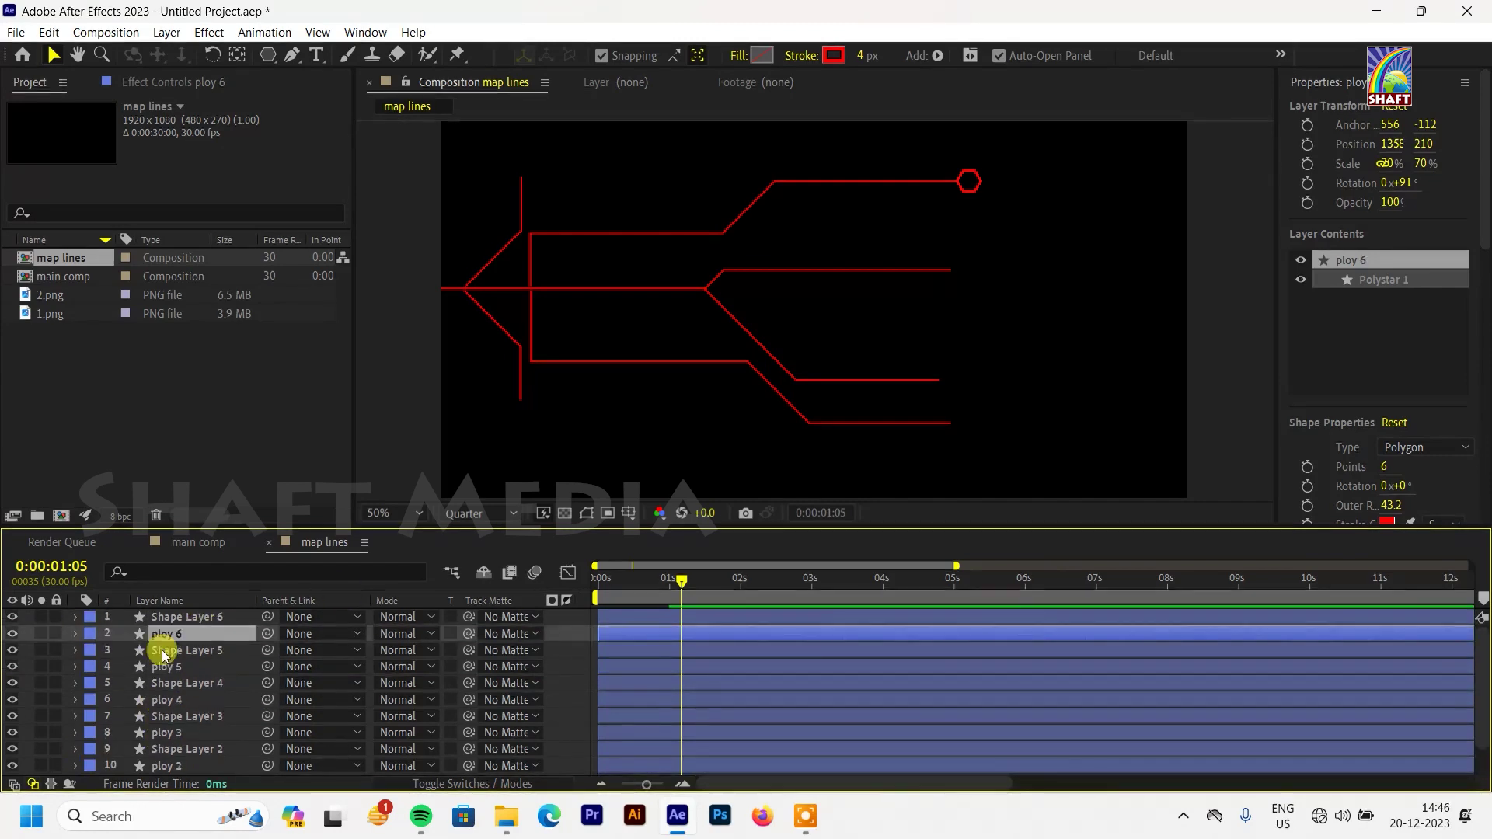
pyautogui.click(178, 752)
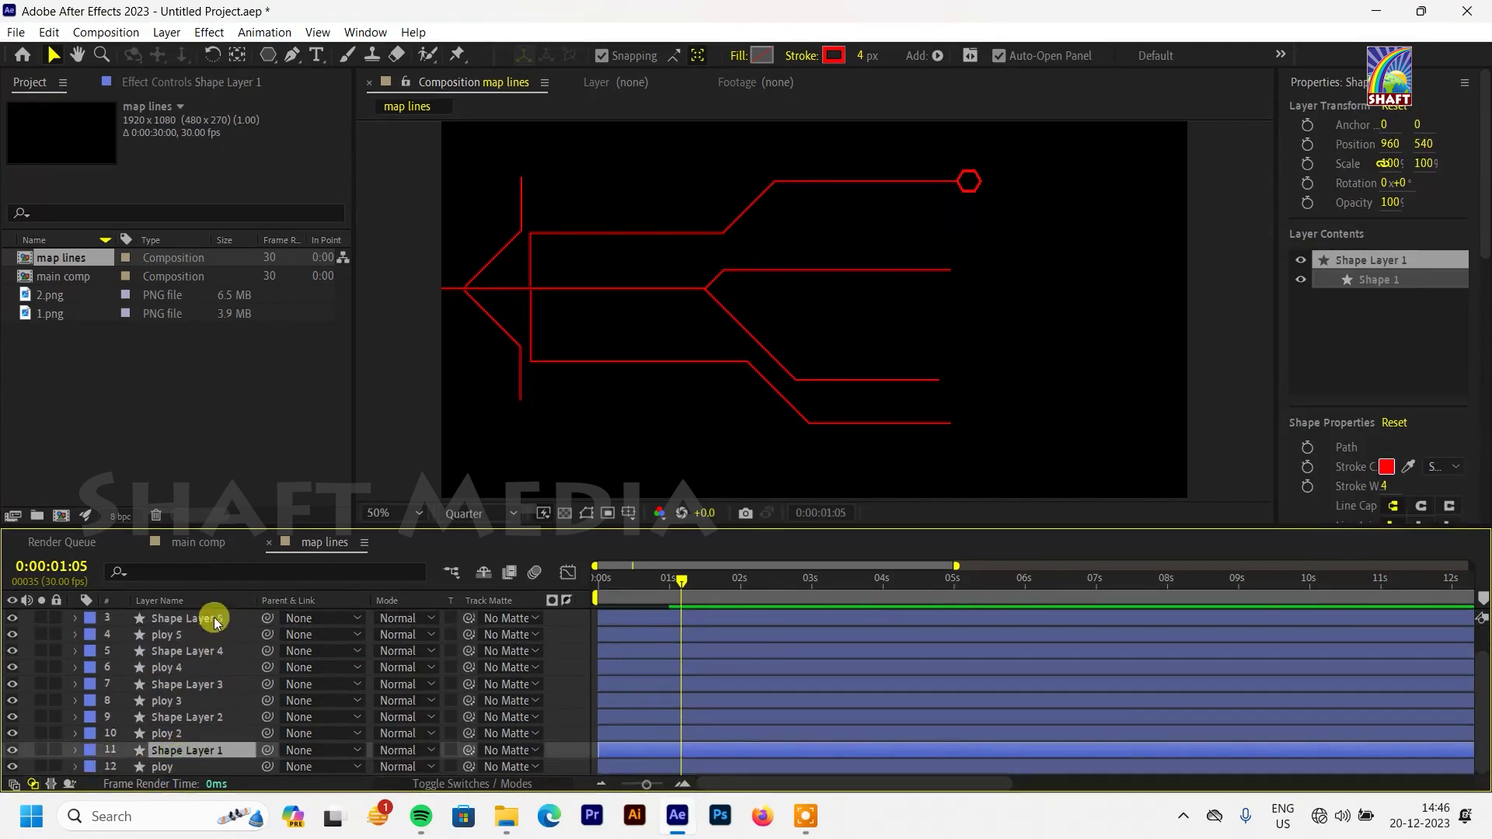
# Step: Copy Shape Layer 1's Path and paste it as the ploy layer's Position motion
pyautogui.click(211, 572)
pyautogui.write('path')
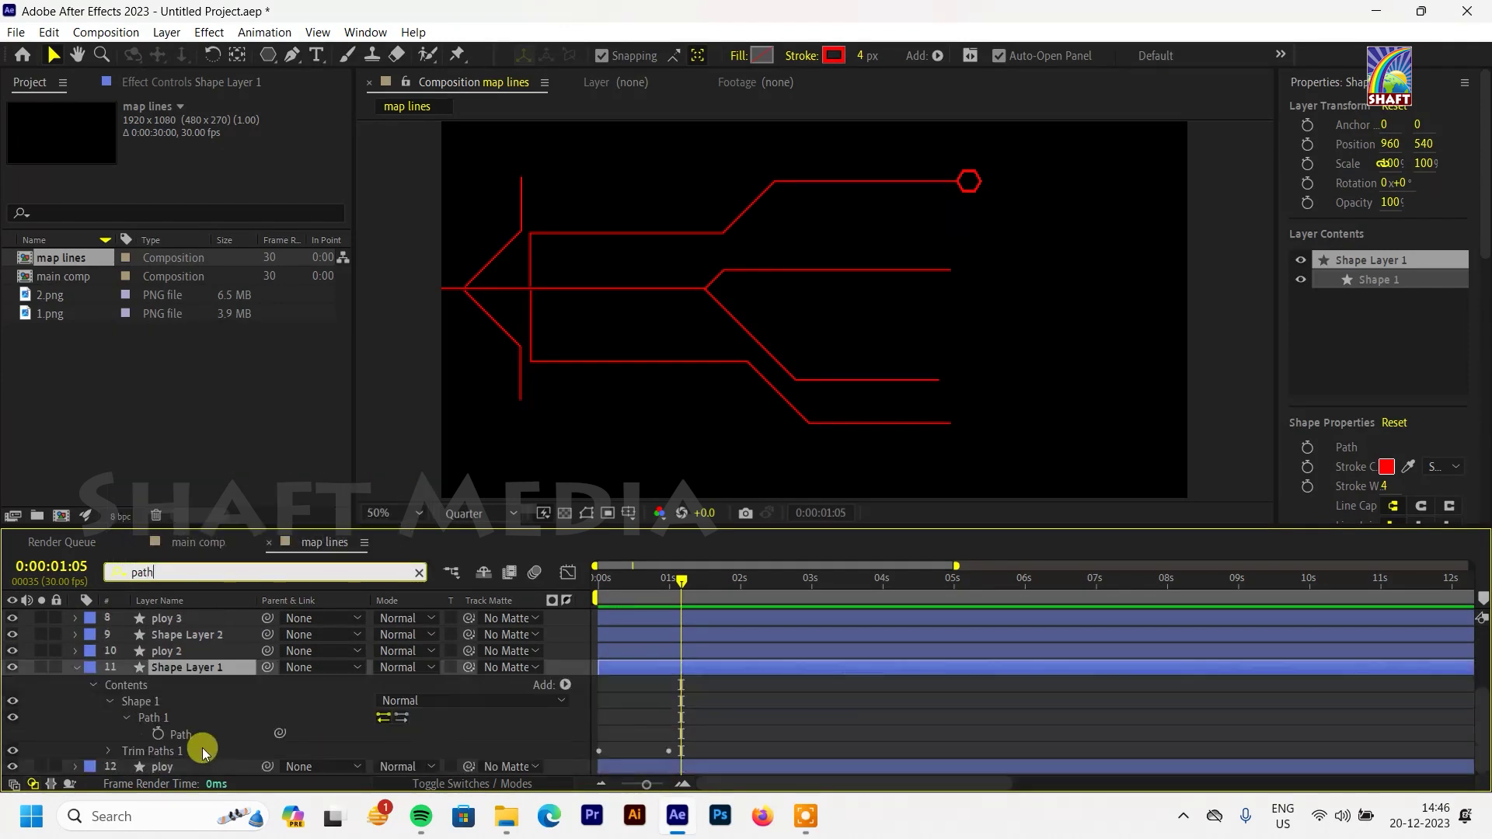
pyautogui.click(190, 737)
pyautogui.press('Home')
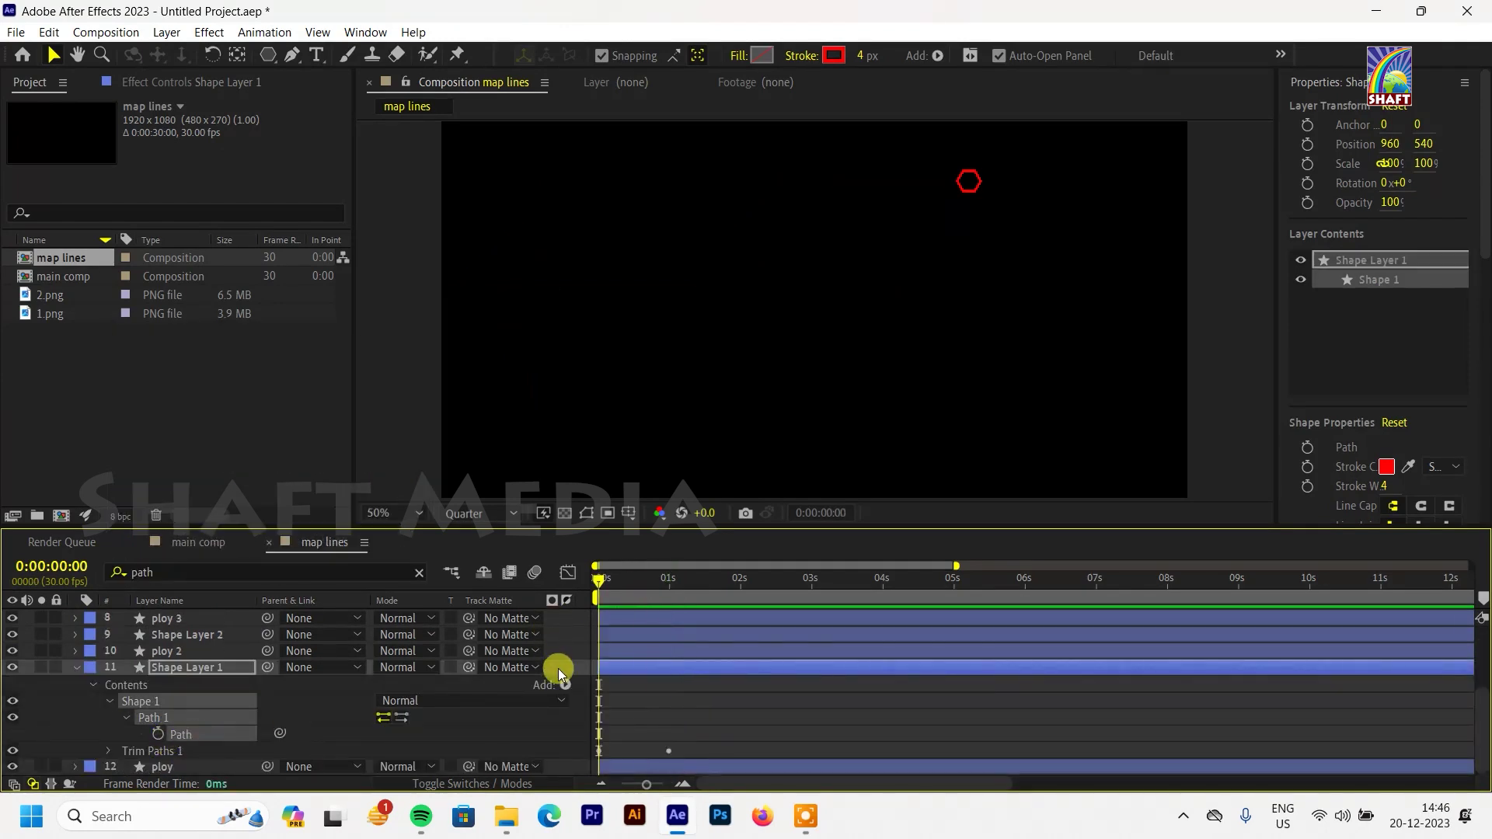
pyautogui.hotkey('ctrl', 'c')
pyautogui.click(173, 766)
pyautogui.press('p')
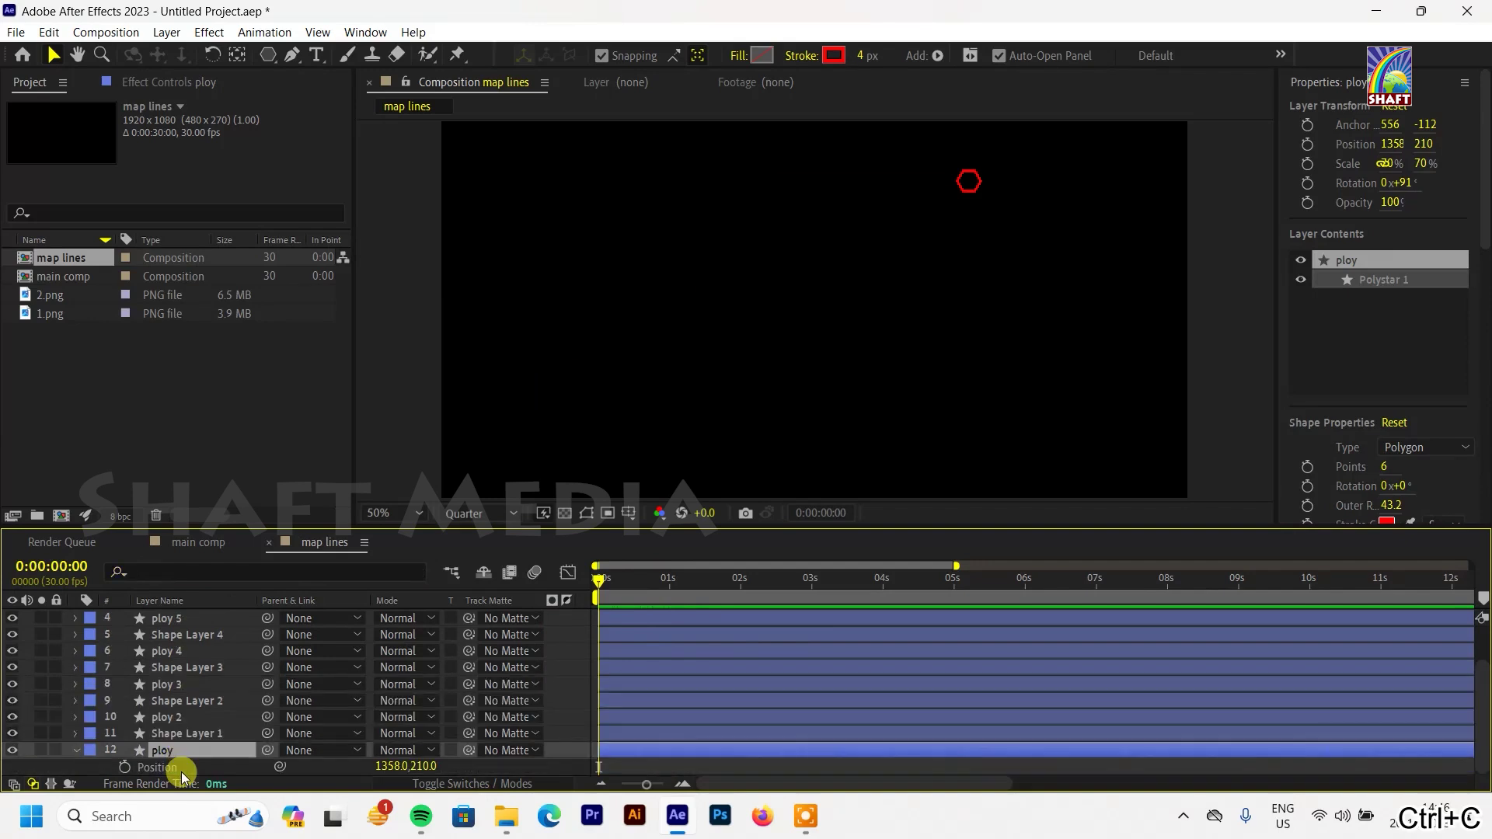
pyautogui.press('Return')
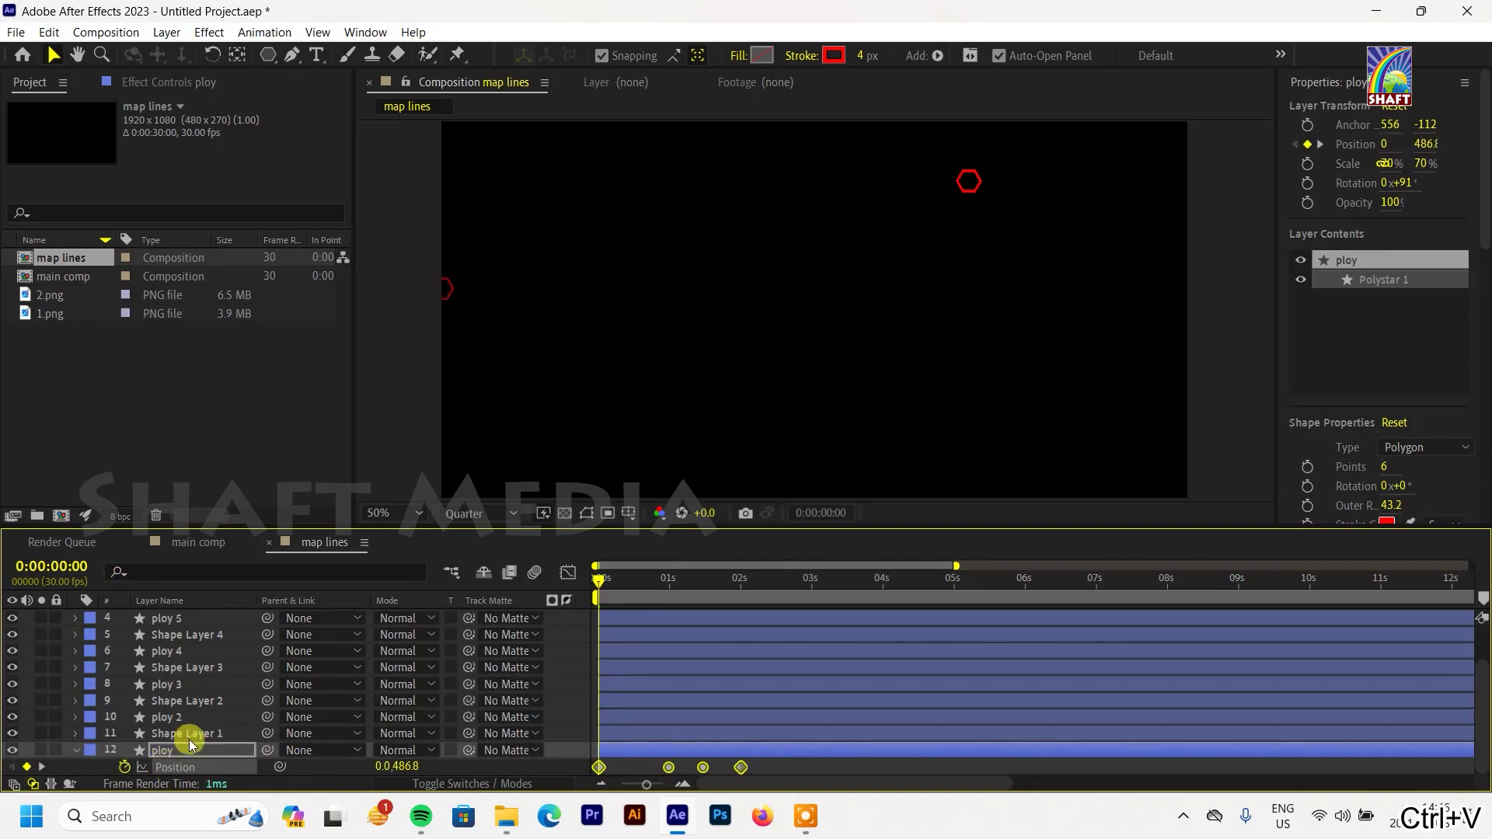
# Step: Apply Shape Layer 2's Path as ploy 2's Position motion
pyautogui.click(180, 700)
pyautogui.click(190, 573)
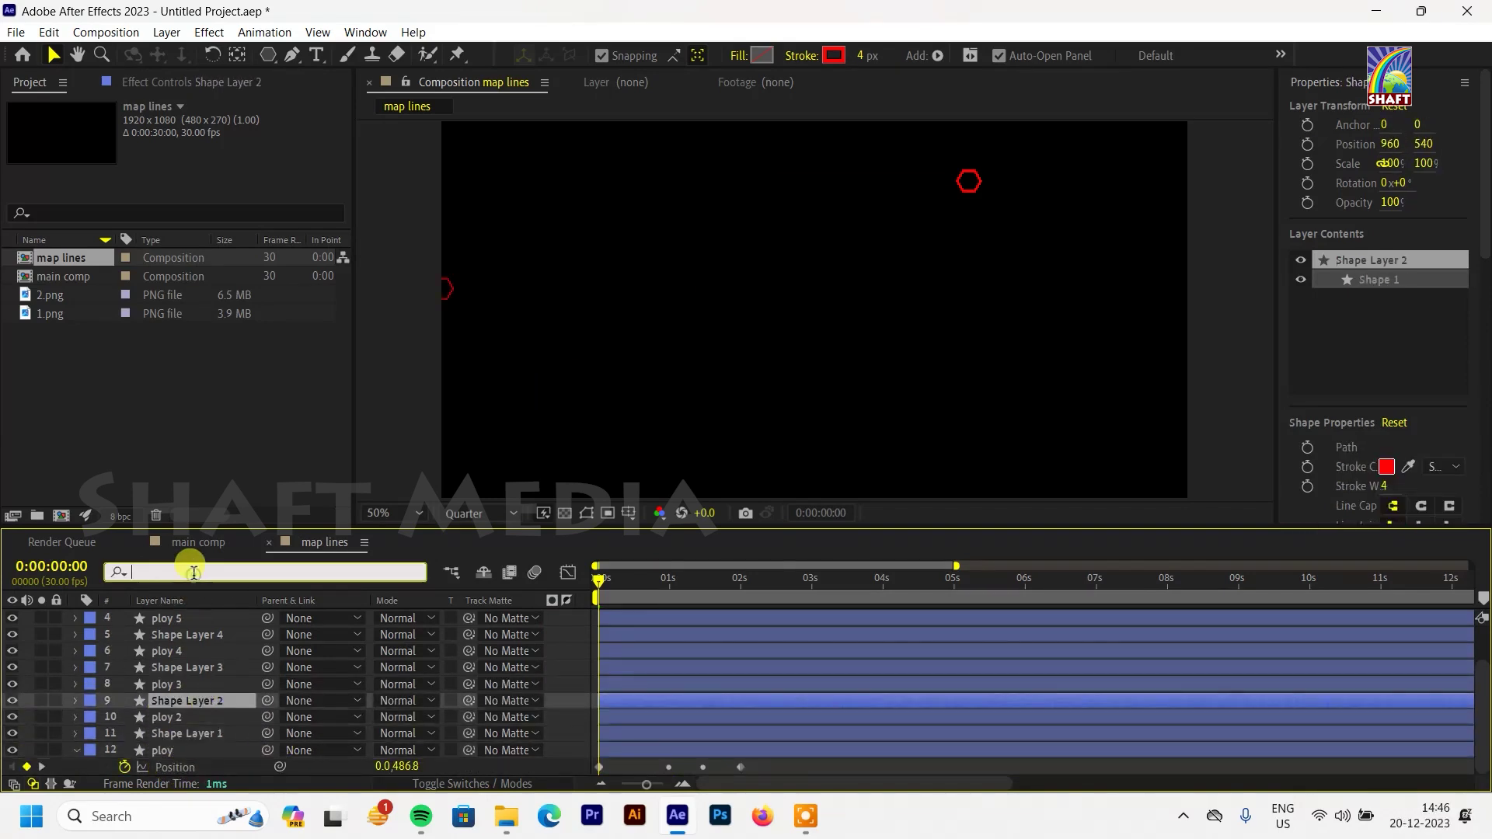
pyautogui.write('p')
pyautogui.keyDown('ctrl'); pyautogui.click(117, 742); pyautogui.keyUp('ctrl')
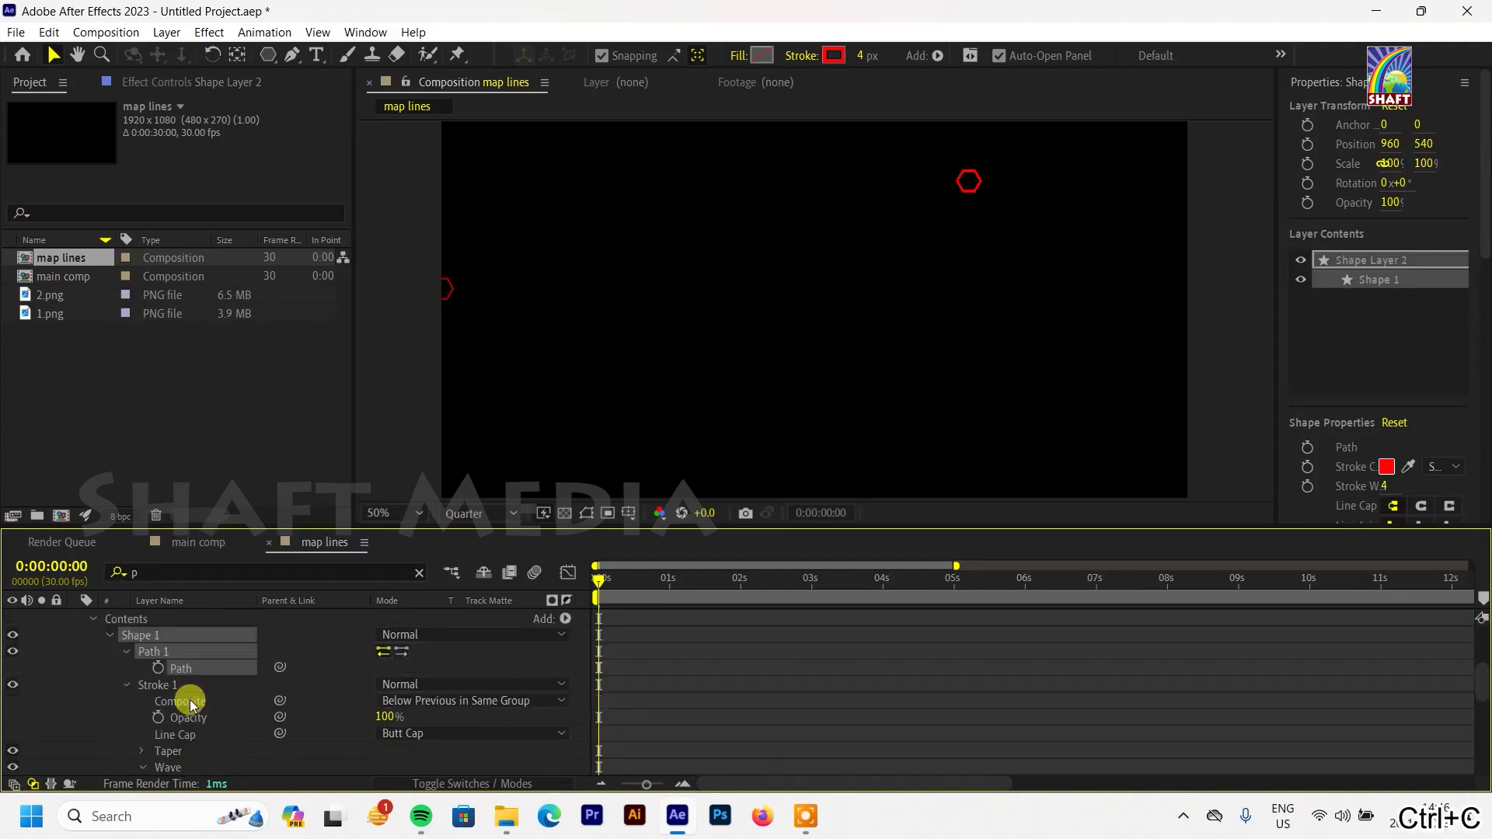
pyautogui.click(174, 716)
pyautogui.press('p')
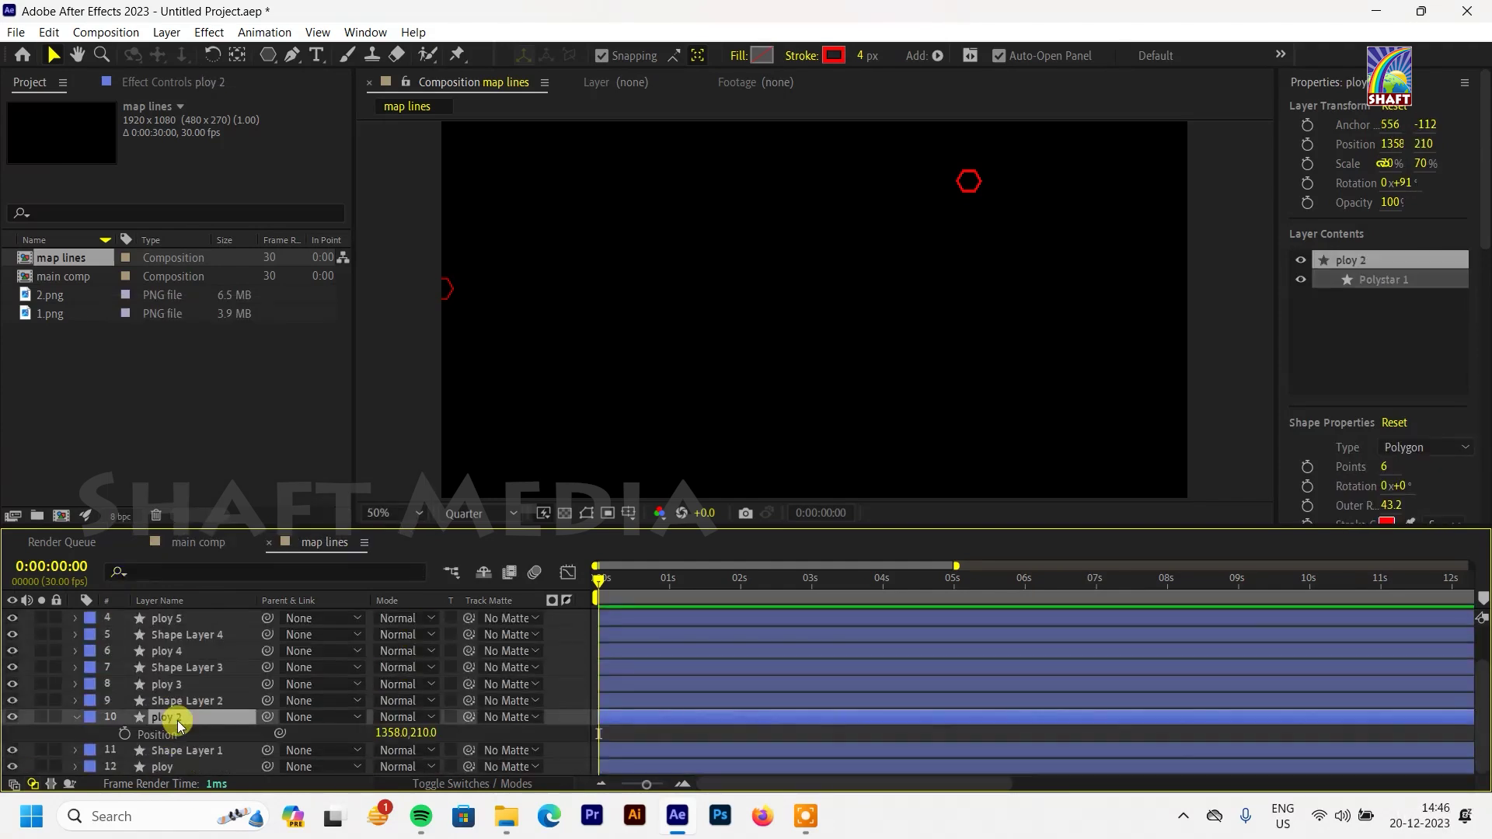
pyautogui.click(90, 713)
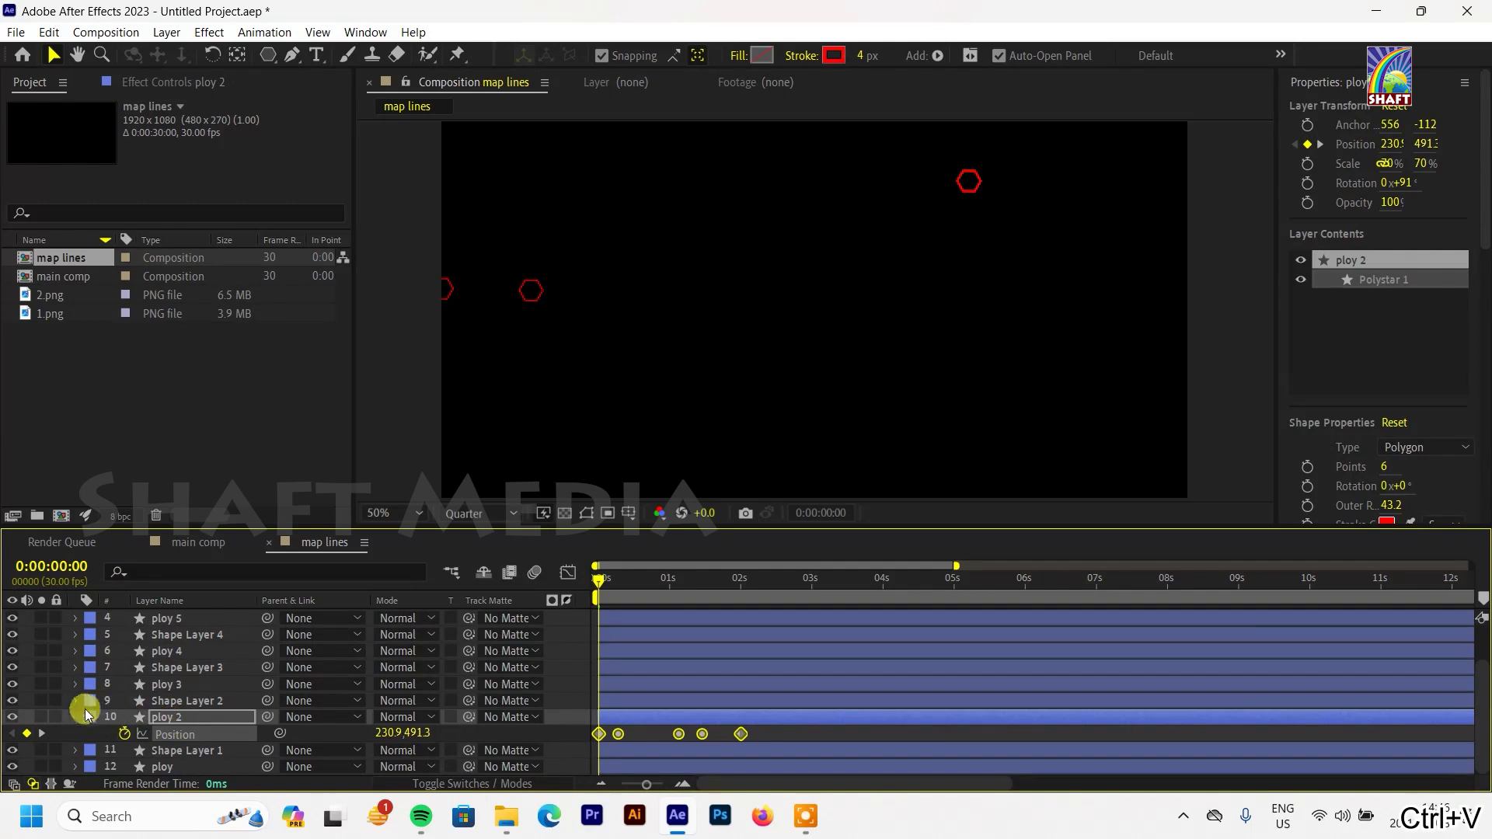
# Step: Paste Shape Layer 3's Path into ploy 3's Position so it follows its line
pyautogui.click(156, 684)
pyautogui.click(204, 573)
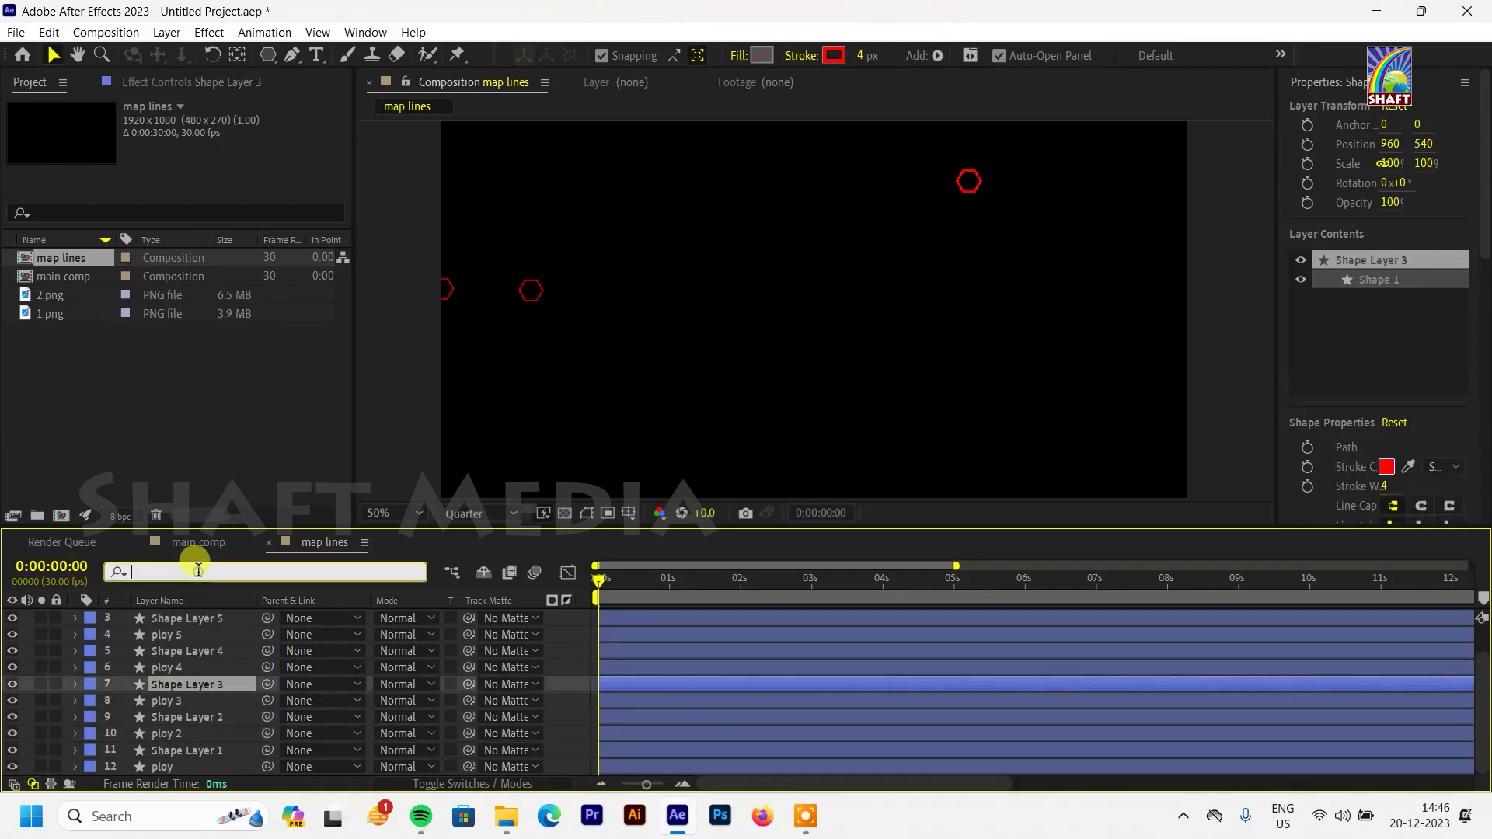
pyautogui.write('p')
pyautogui.click(177, 750)
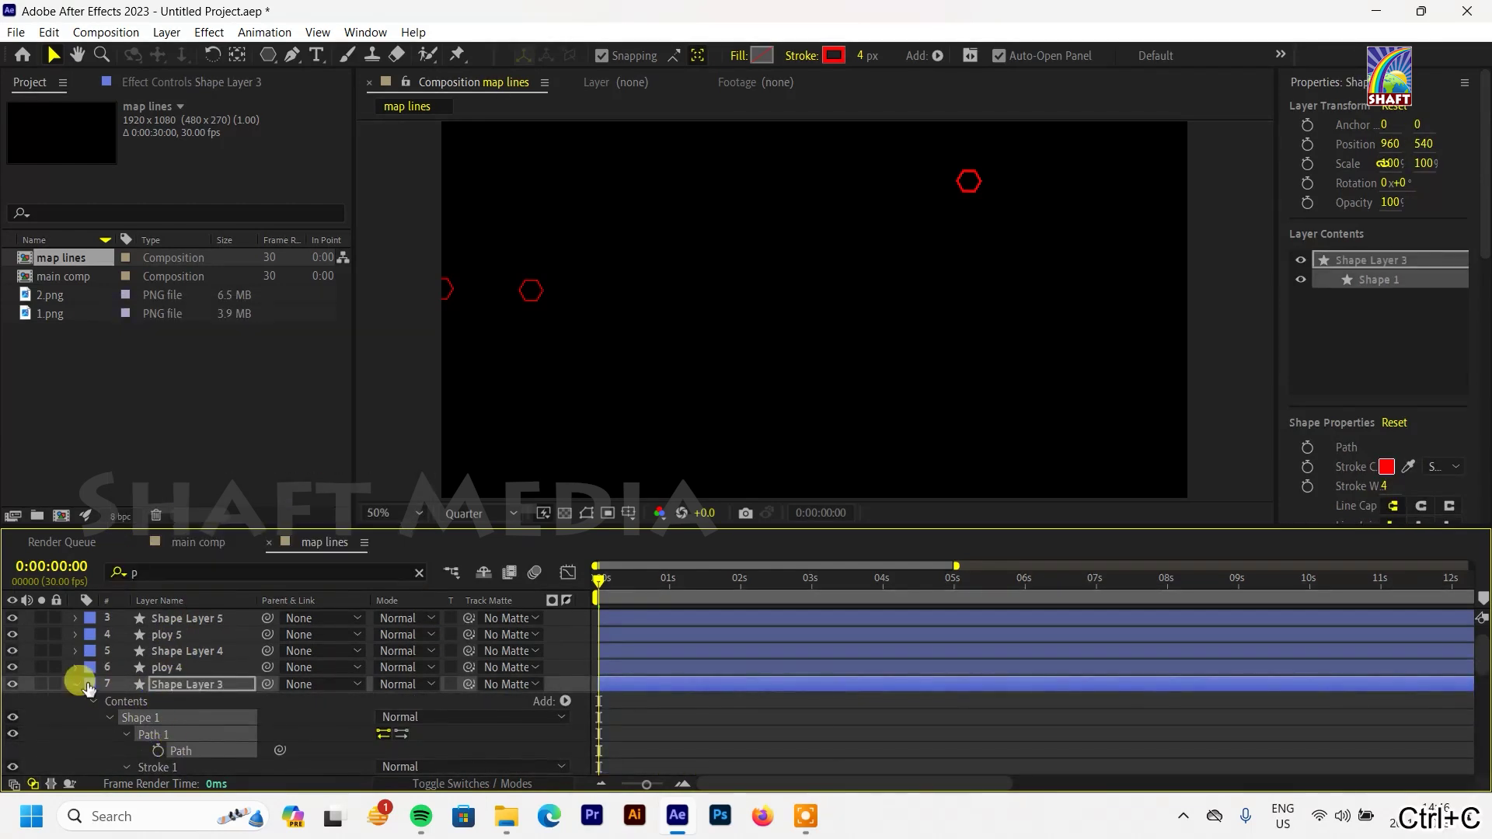
pyautogui.click(156, 702)
pyautogui.press('p')
pyautogui.click(156, 715)
pyautogui.hotkey('ctrl', 'v')
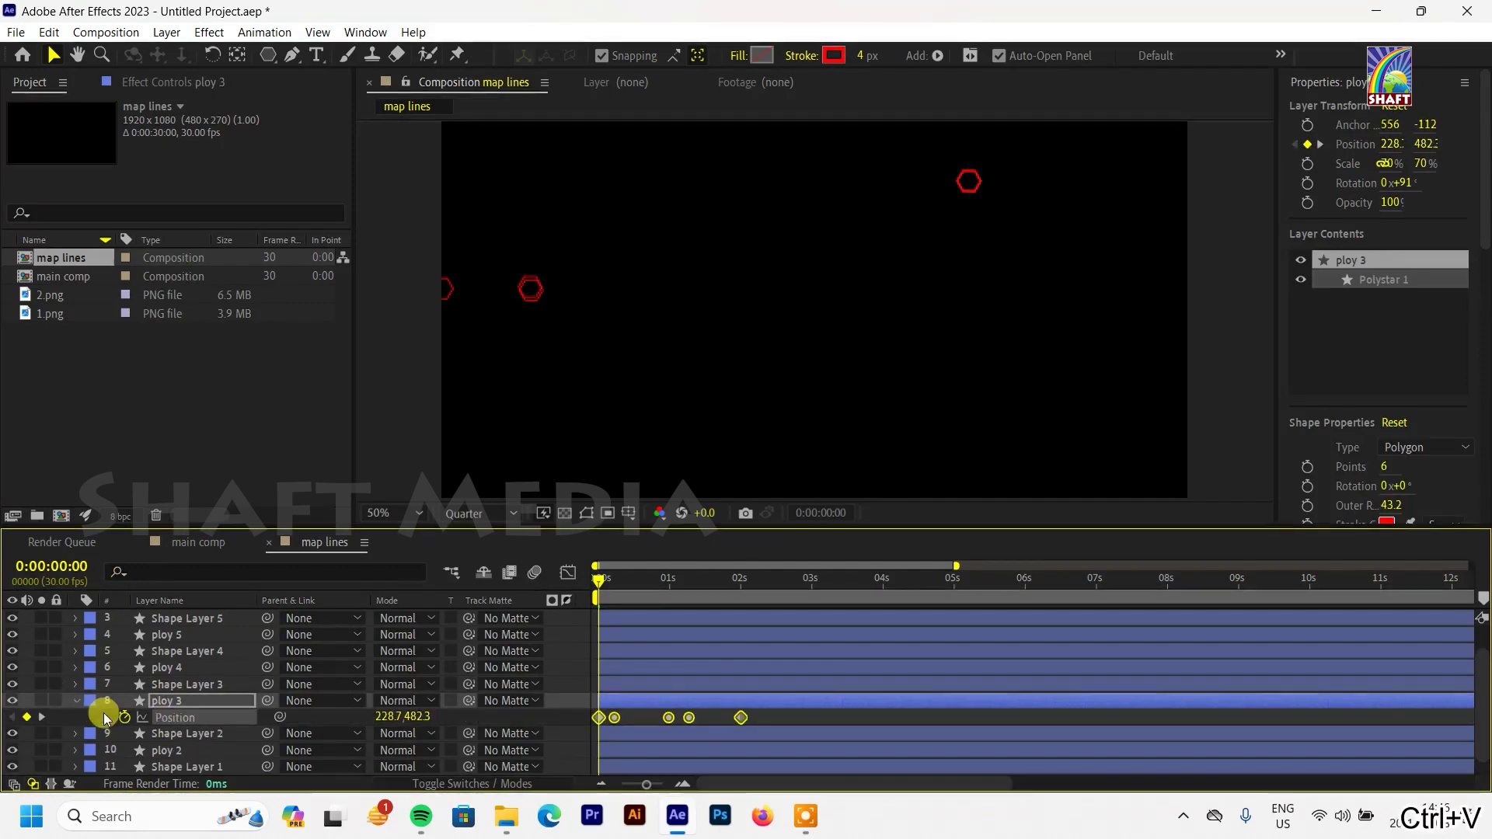
pyautogui.click(75, 700)
# Step: Copy Shape Layer 4's Path and paste it as ploy 4's Position motion
pyautogui.click(192, 650)
pyautogui.press('p')
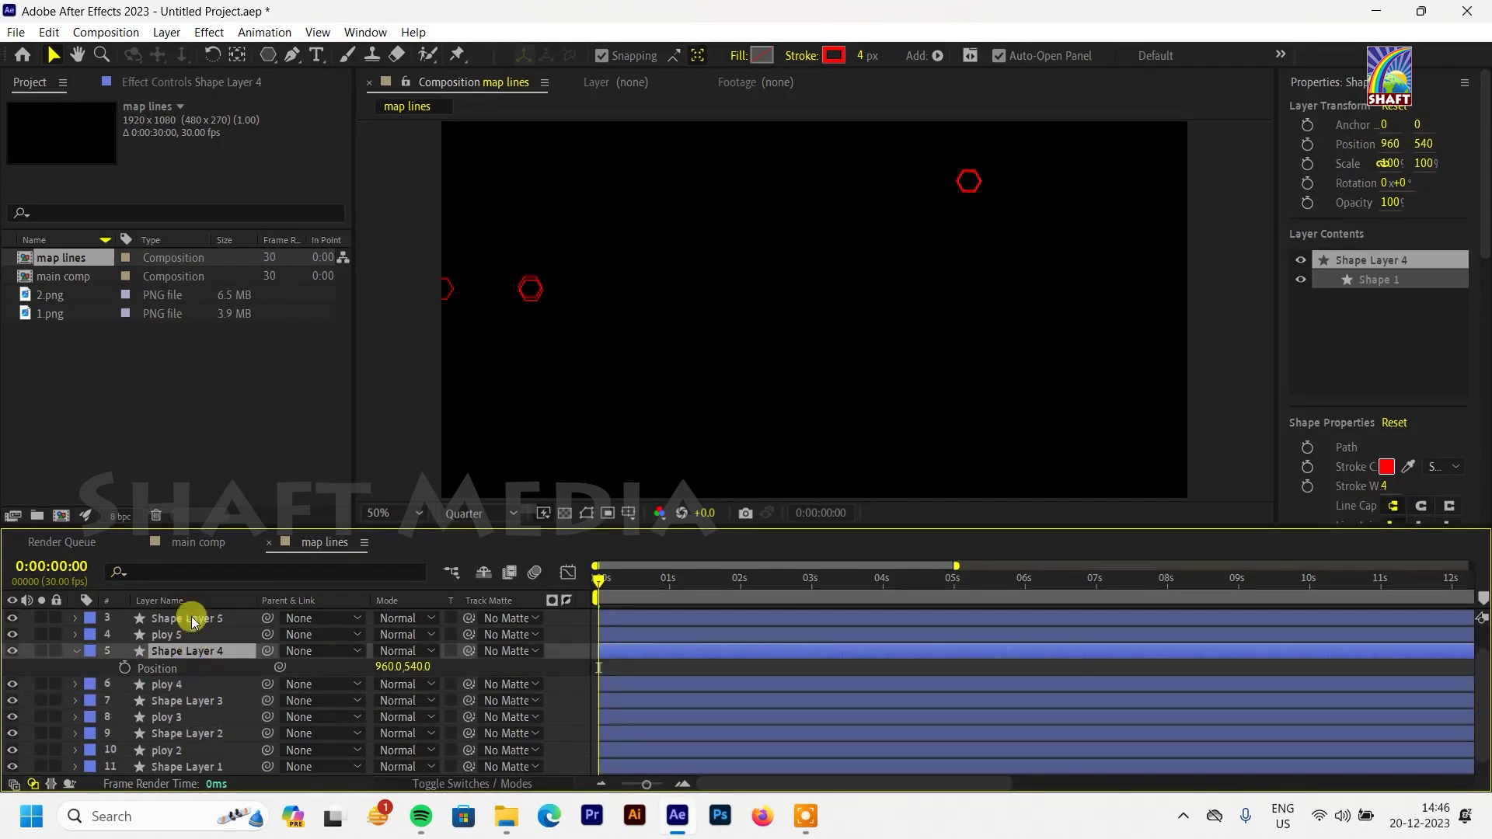
pyautogui.click(200, 573)
pyautogui.write('p')
pyautogui.click(178, 715)
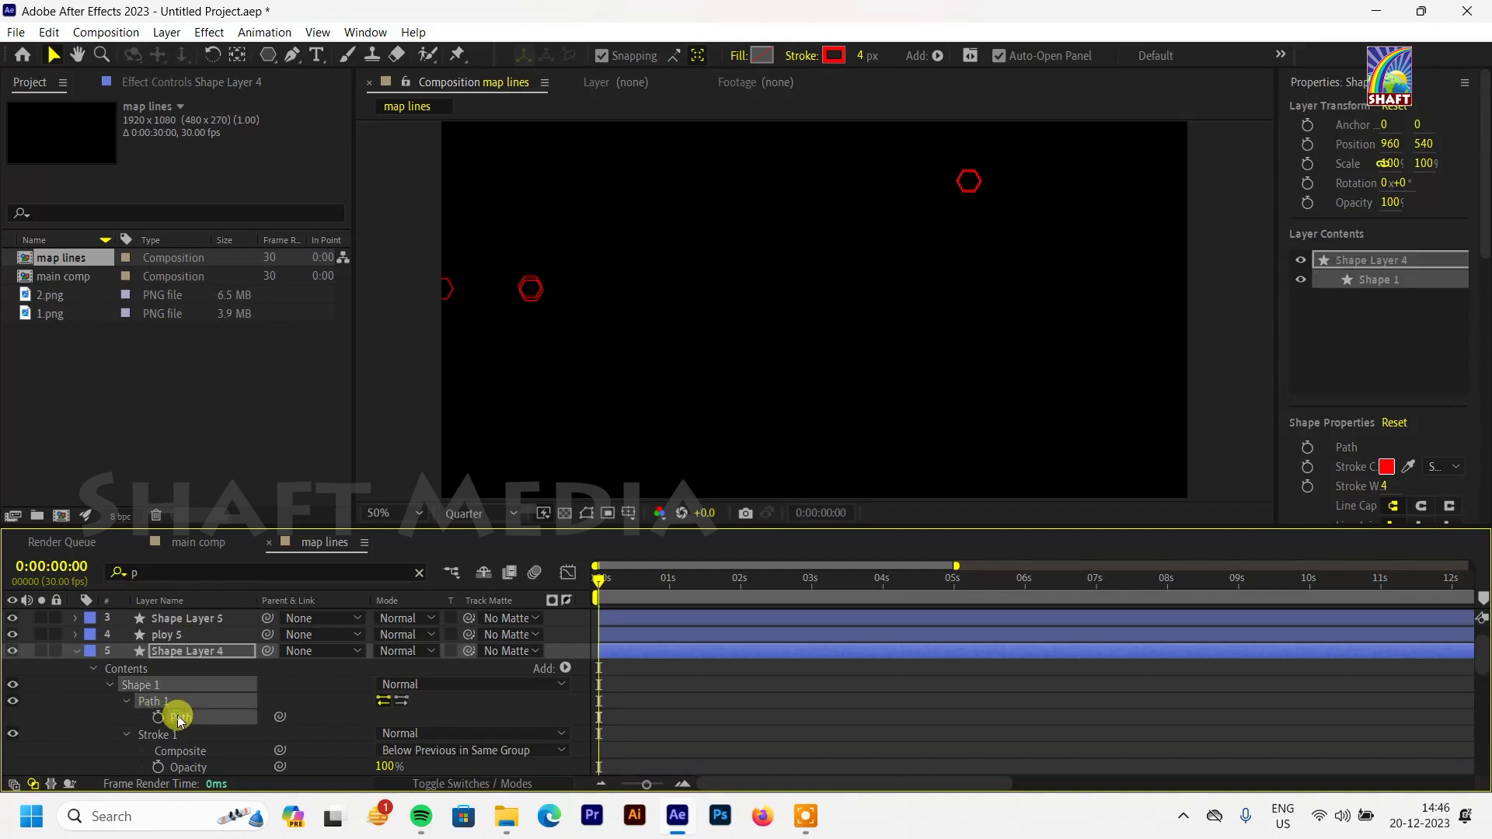
pyautogui.hotkey('ctrl', 'c')
pyautogui.click(75, 651)
pyautogui.click(180, 684)
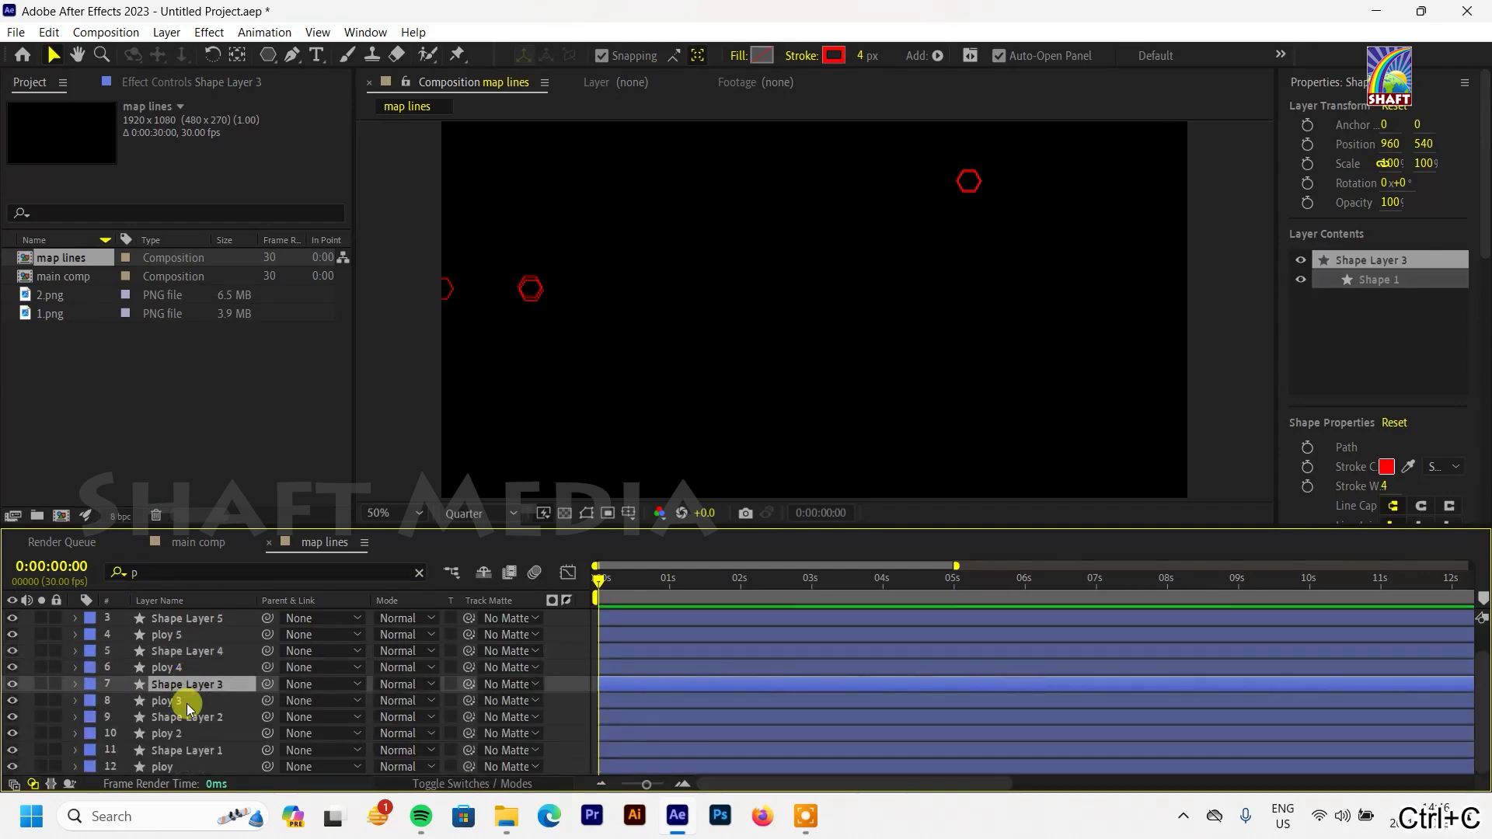
pyautogui.click(177, 700)
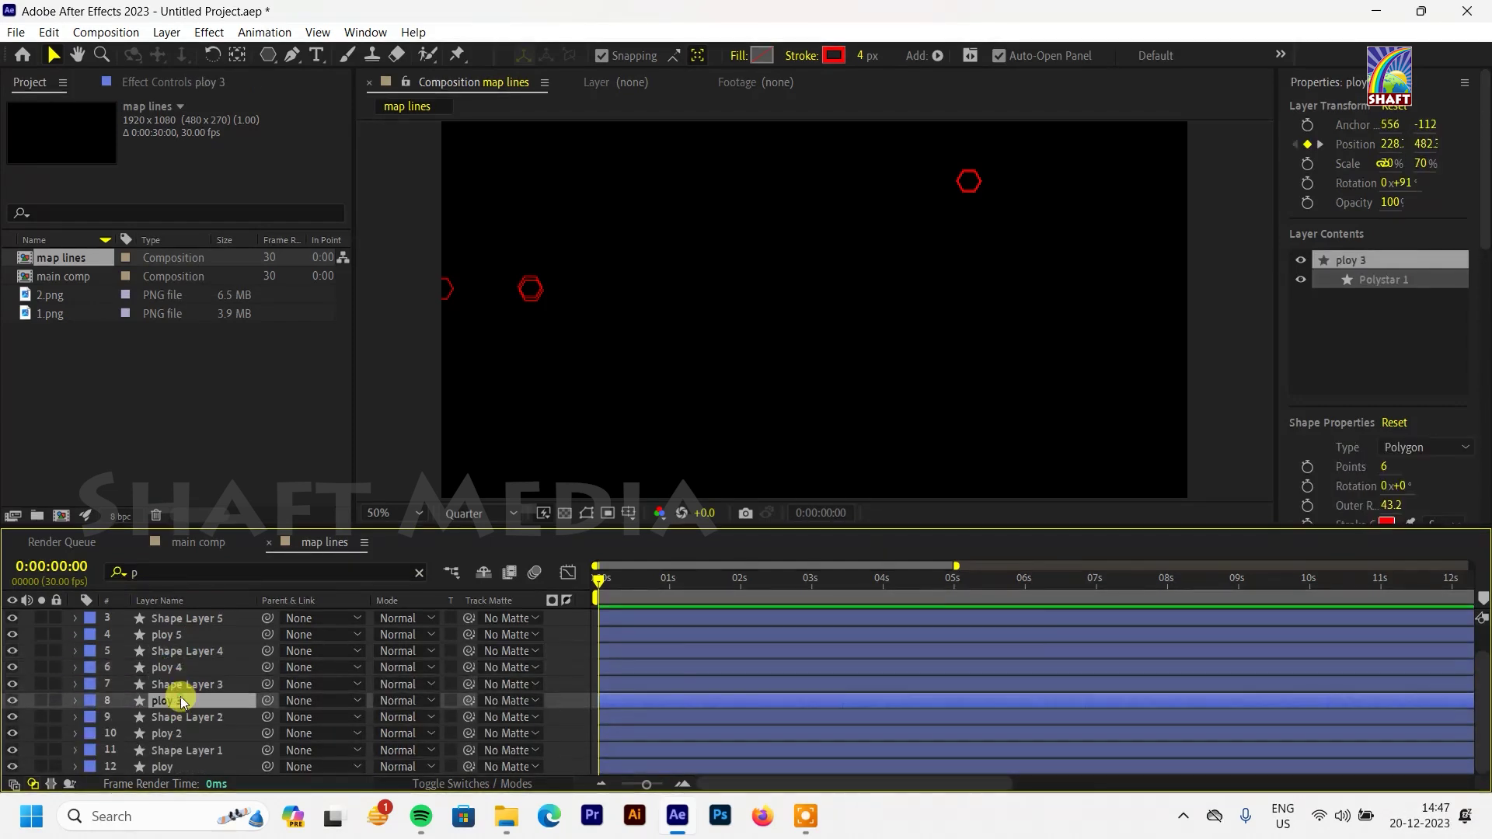
pyautogui.click(174, 670)
pyautogui.press('p')
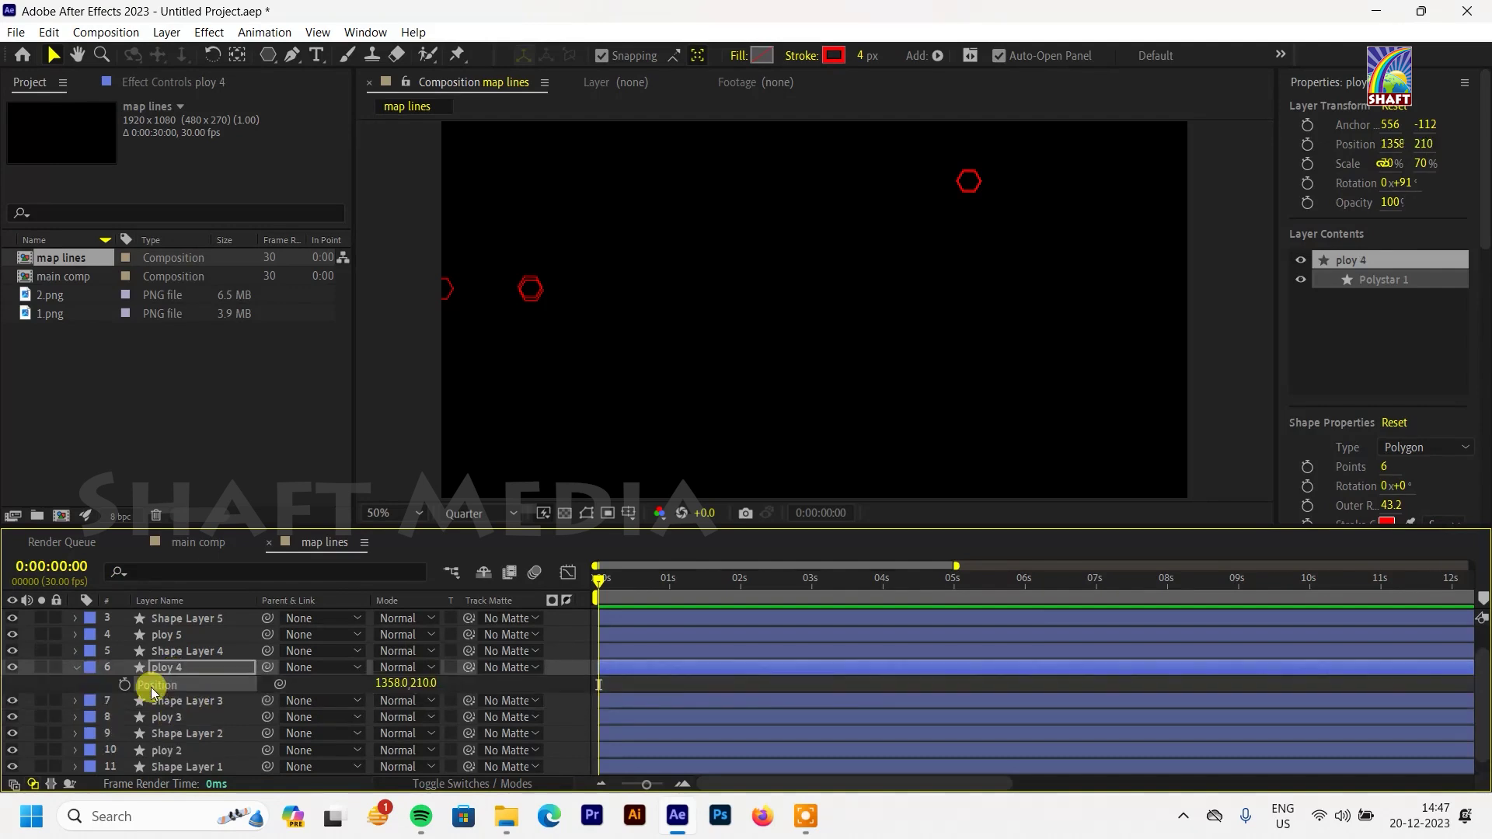
pyautogui.hotkey('ctrl', 'v')
# Step: Paste Shape Layer 5's Path onto Shape Layer 4 by mistake, preview, then undo it
pyautogui.click(190, 636)
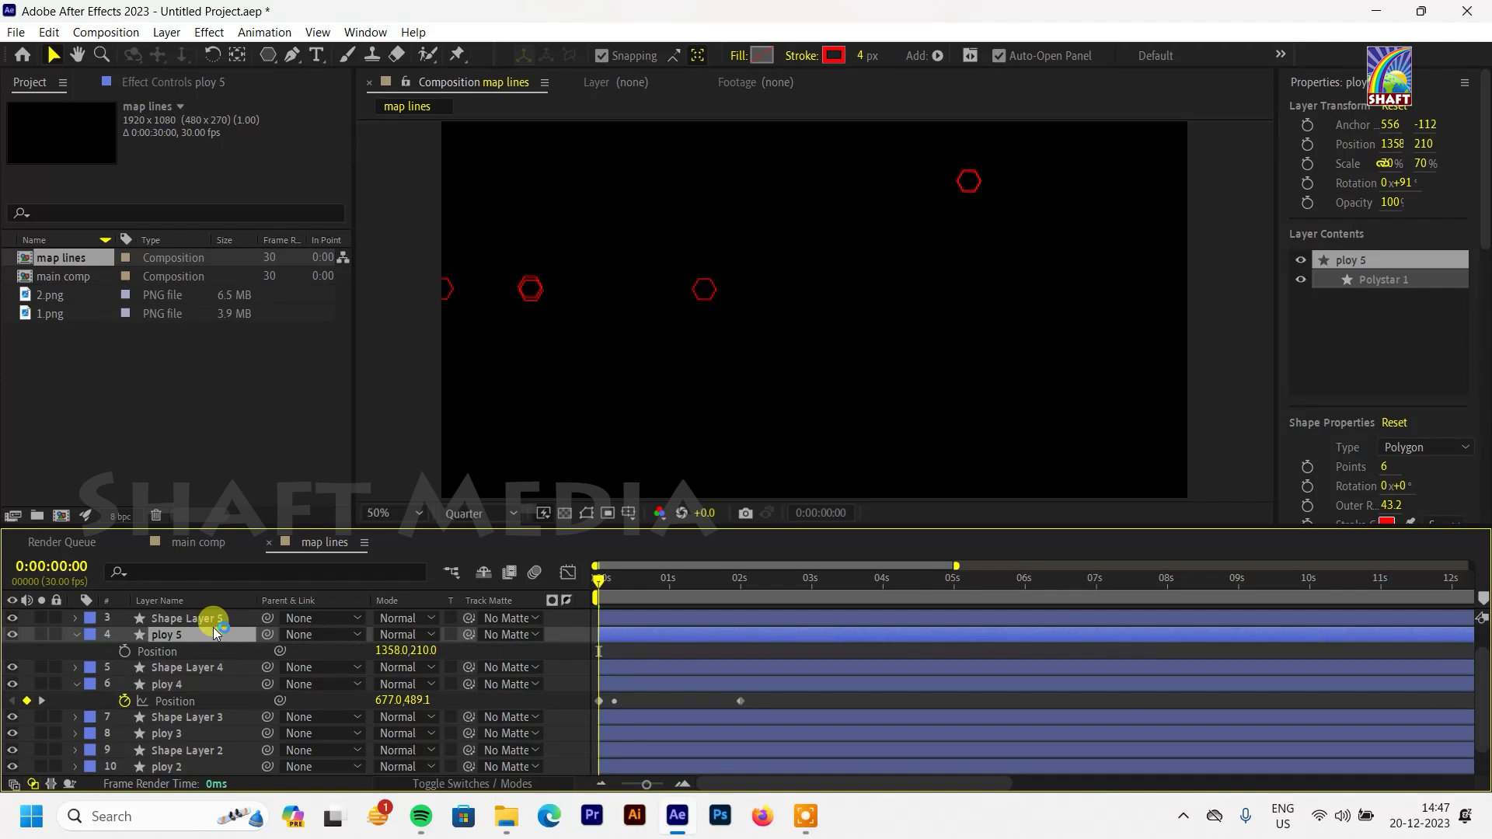
pyautogui.click(204, 618)
pyautogui.click(197, 573)
pyautogui.write('p')
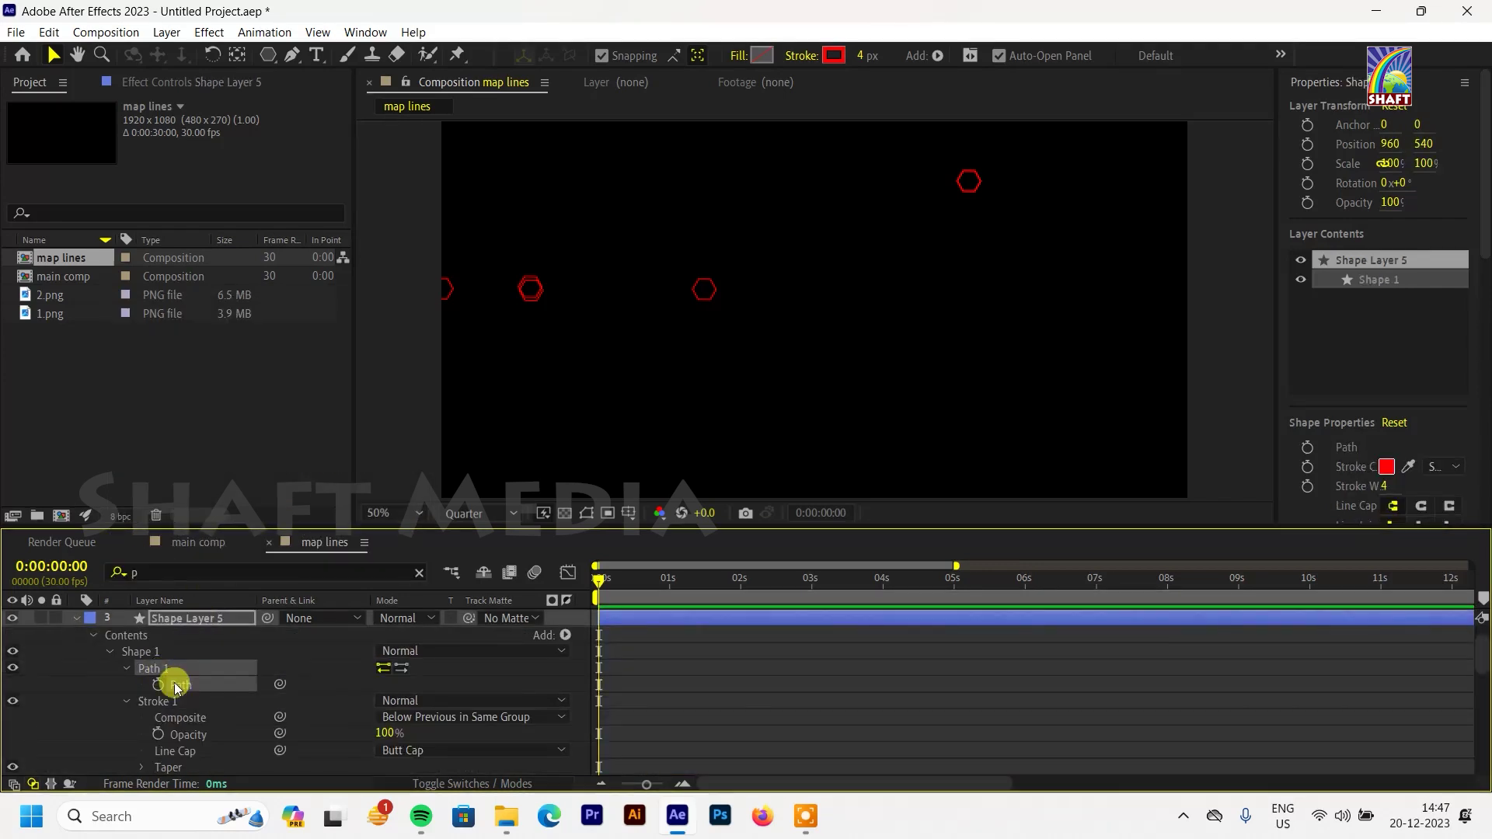
pyautogui.click(165, 652)
pyautogui.hotkey('ctrl', 'c')
pyautogui.click(187, 652)
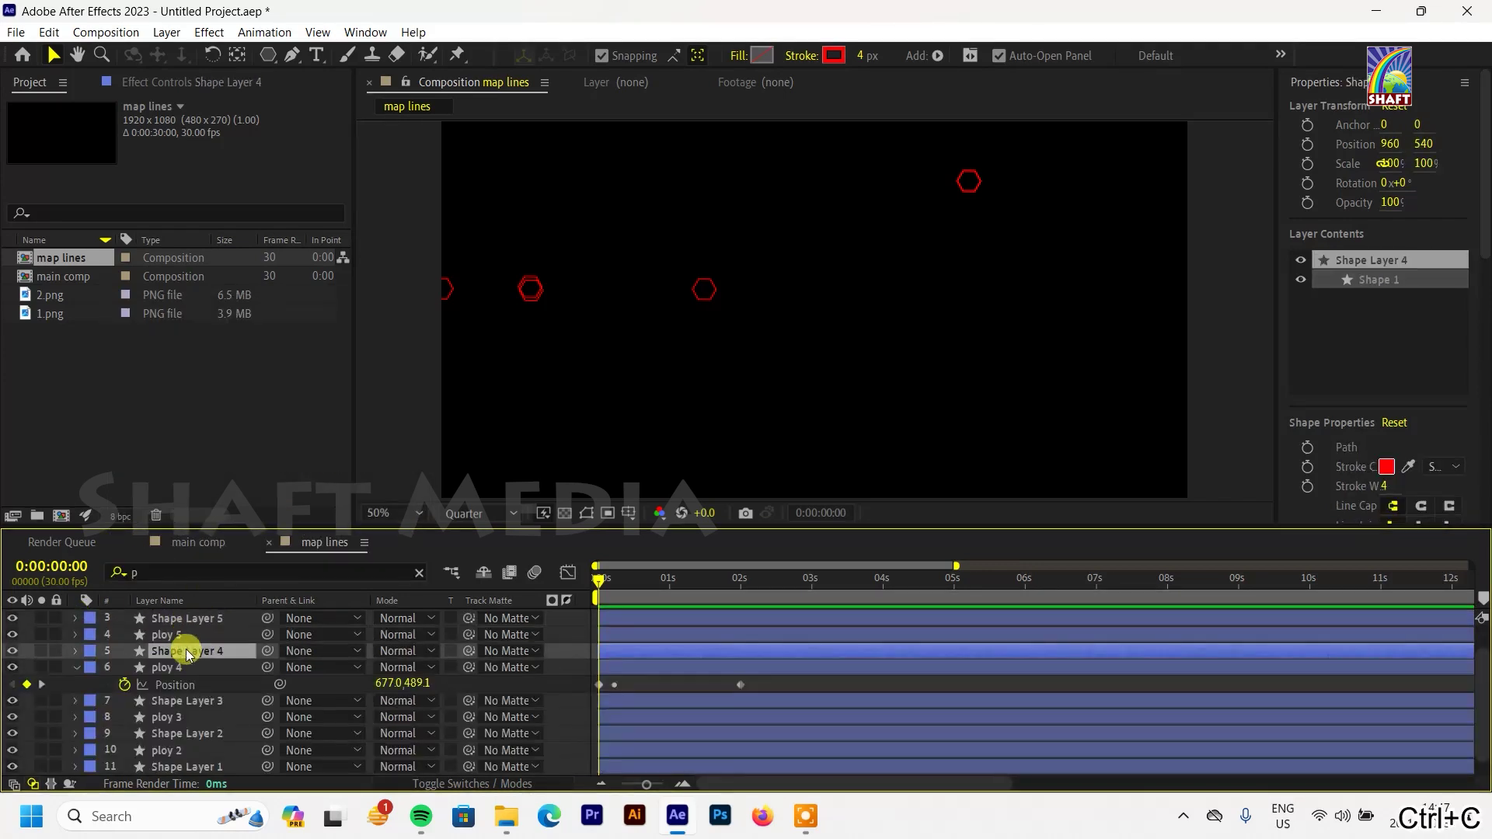
pyautogui.hotkey('ctrl', 'v')
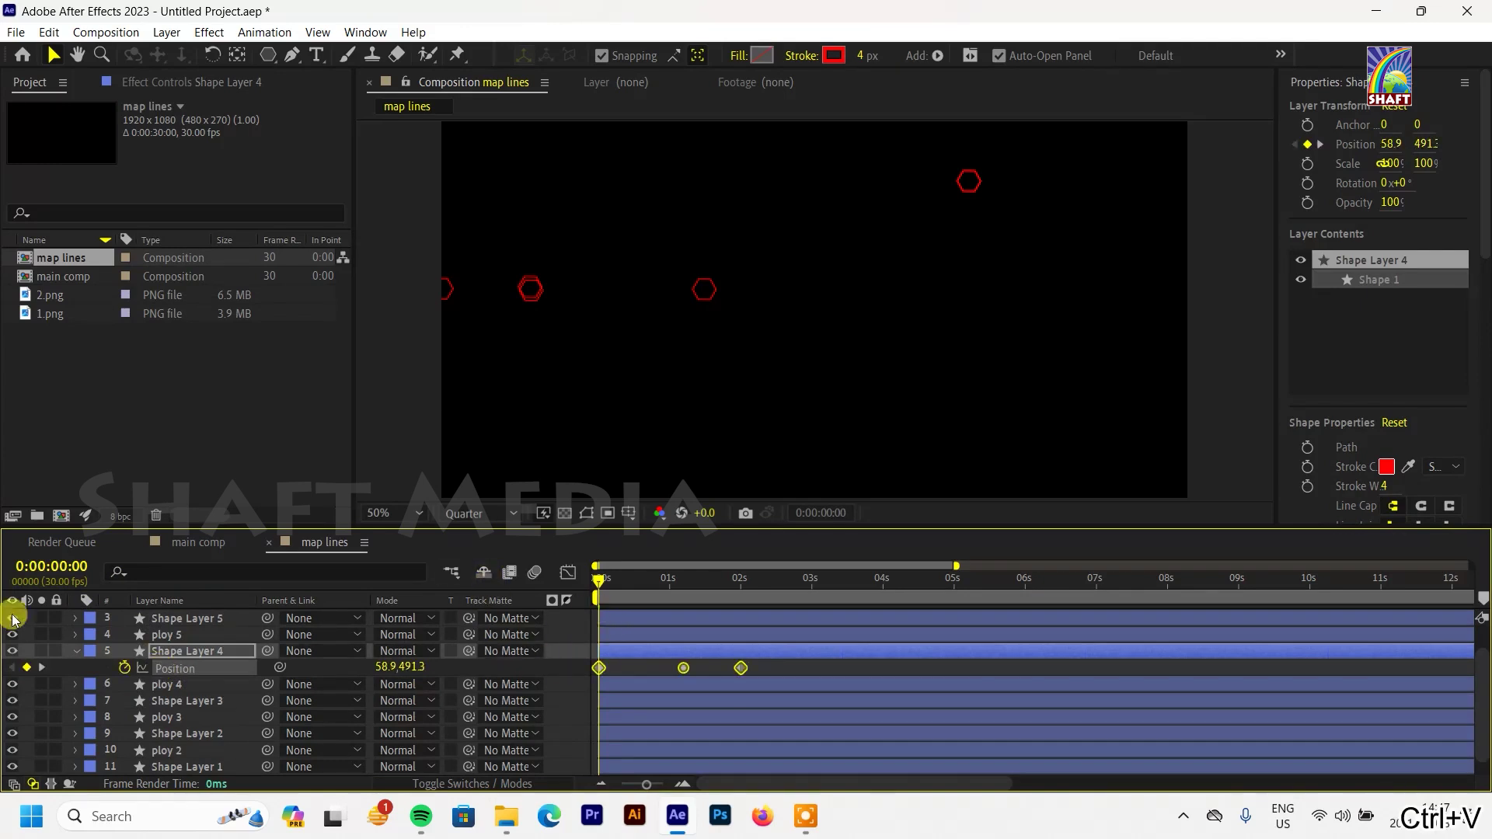
pyautogui.click(81, 652)
pyautogui.press('space')
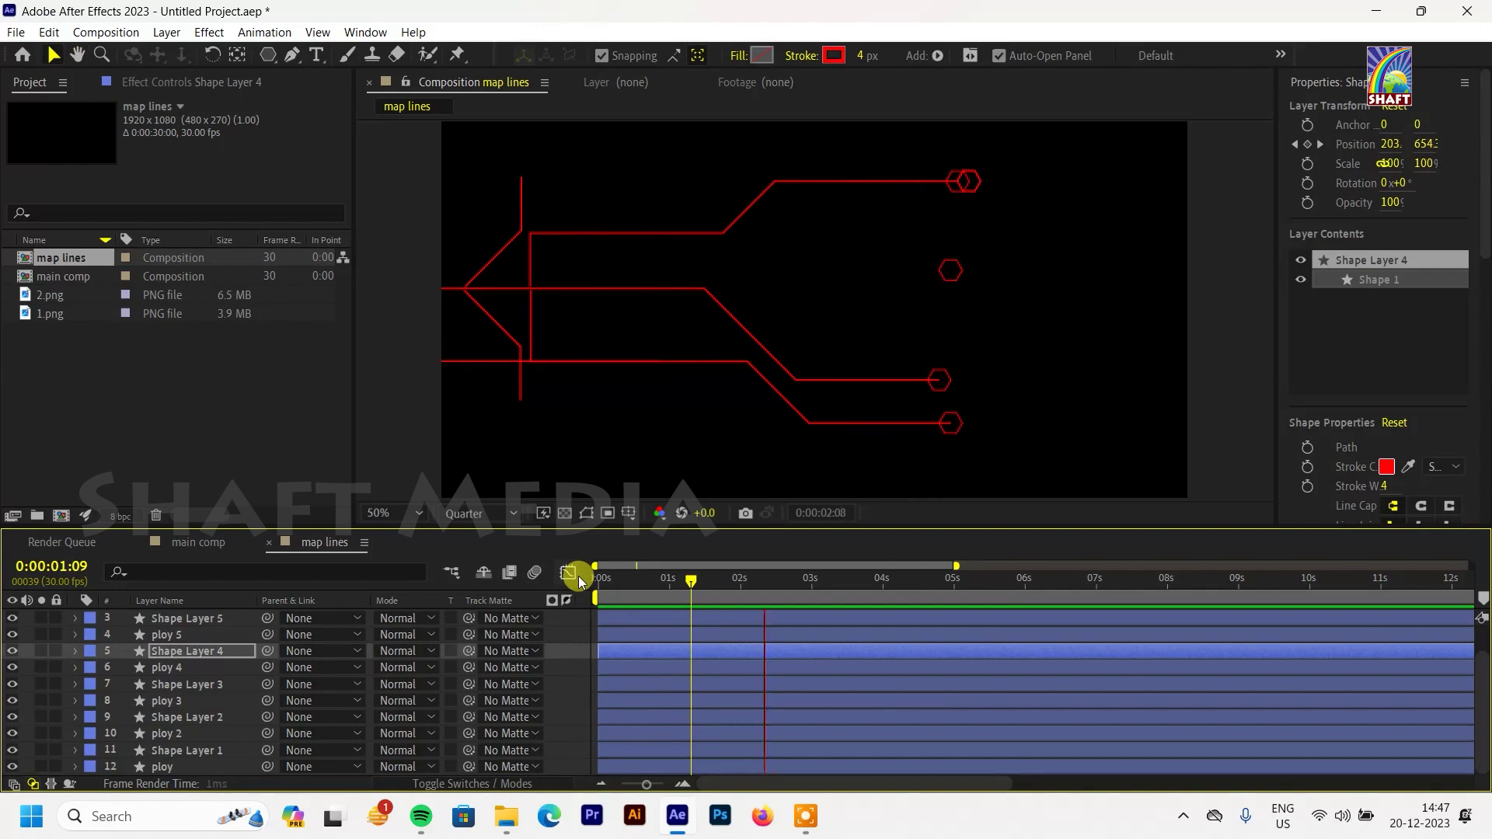
pyautogui.press('space')
pyautogui.click(186, 618)
pyautogui.press('p')
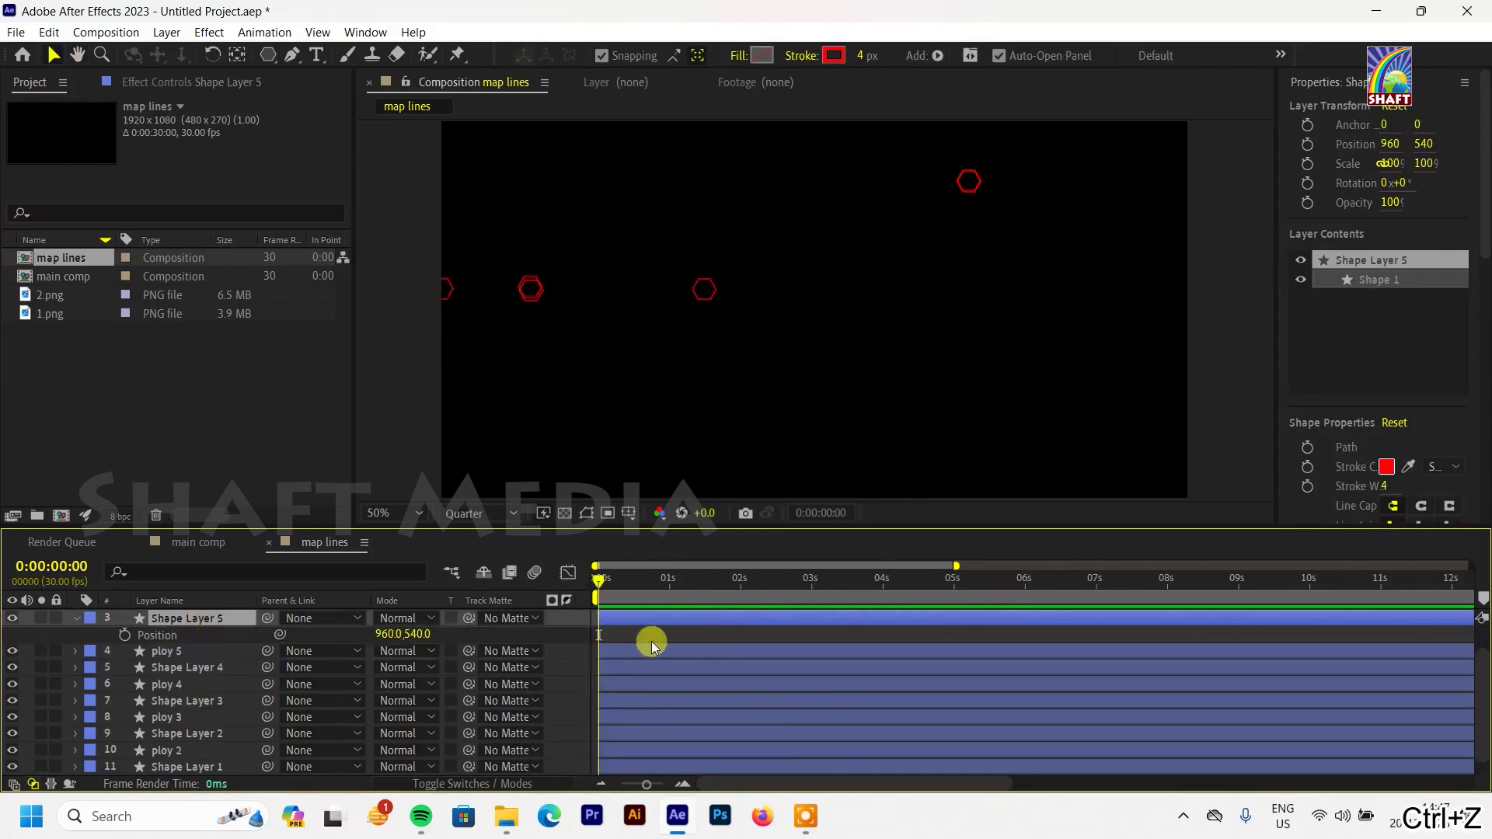
# Step: Paste Shape Layer 5's Path into ploy 5's Position and scrub to check the motion
pyautogui.click(178, 653)
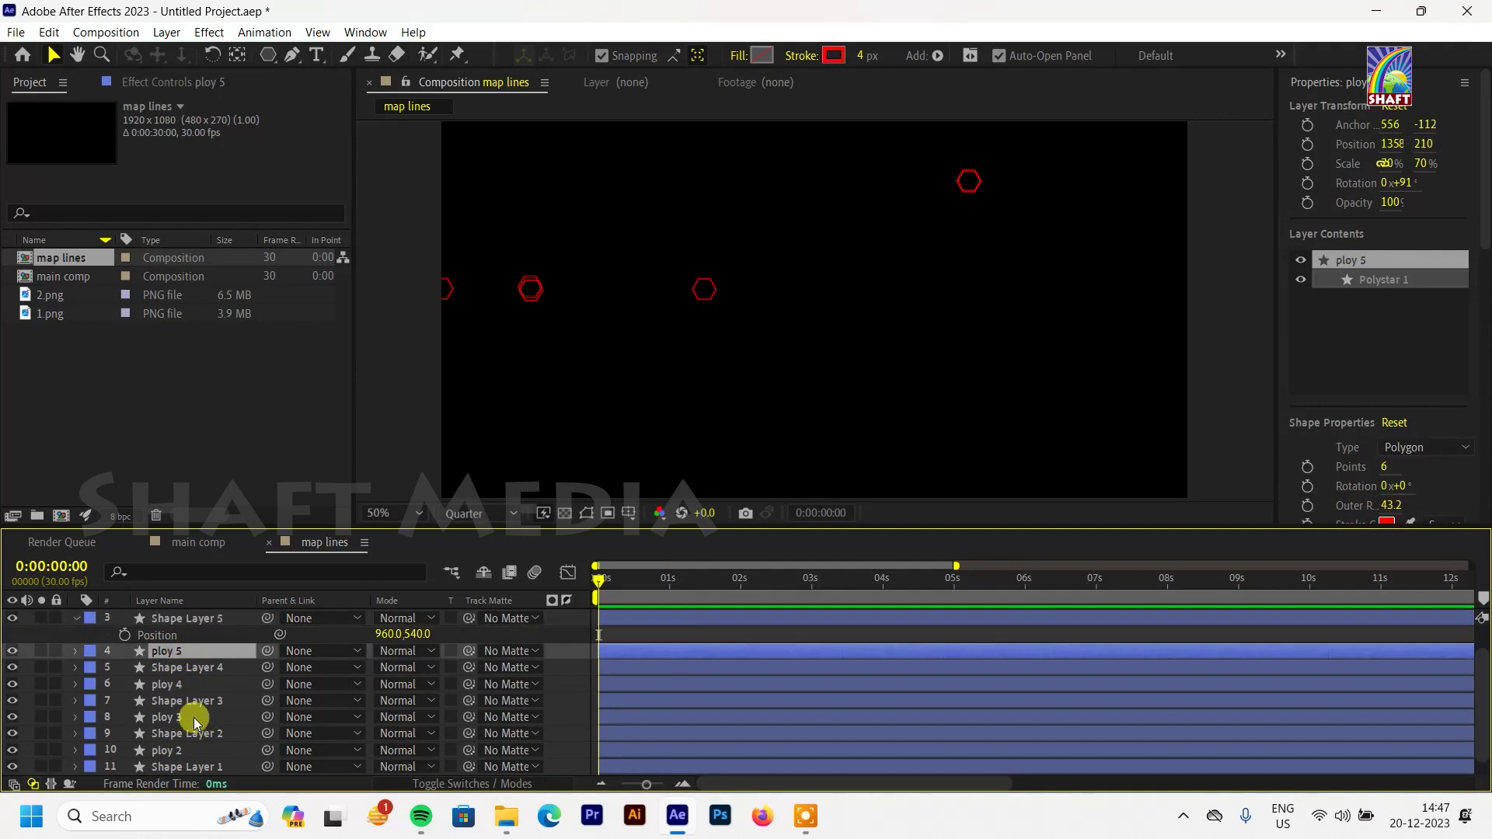
pyautogui.click(156, 618)
pyautogui.click(218, 572)
pyautogui.write('p')
pyautogui.click(166, 687)
pyautogui.hotkey('ctrl', 'c')
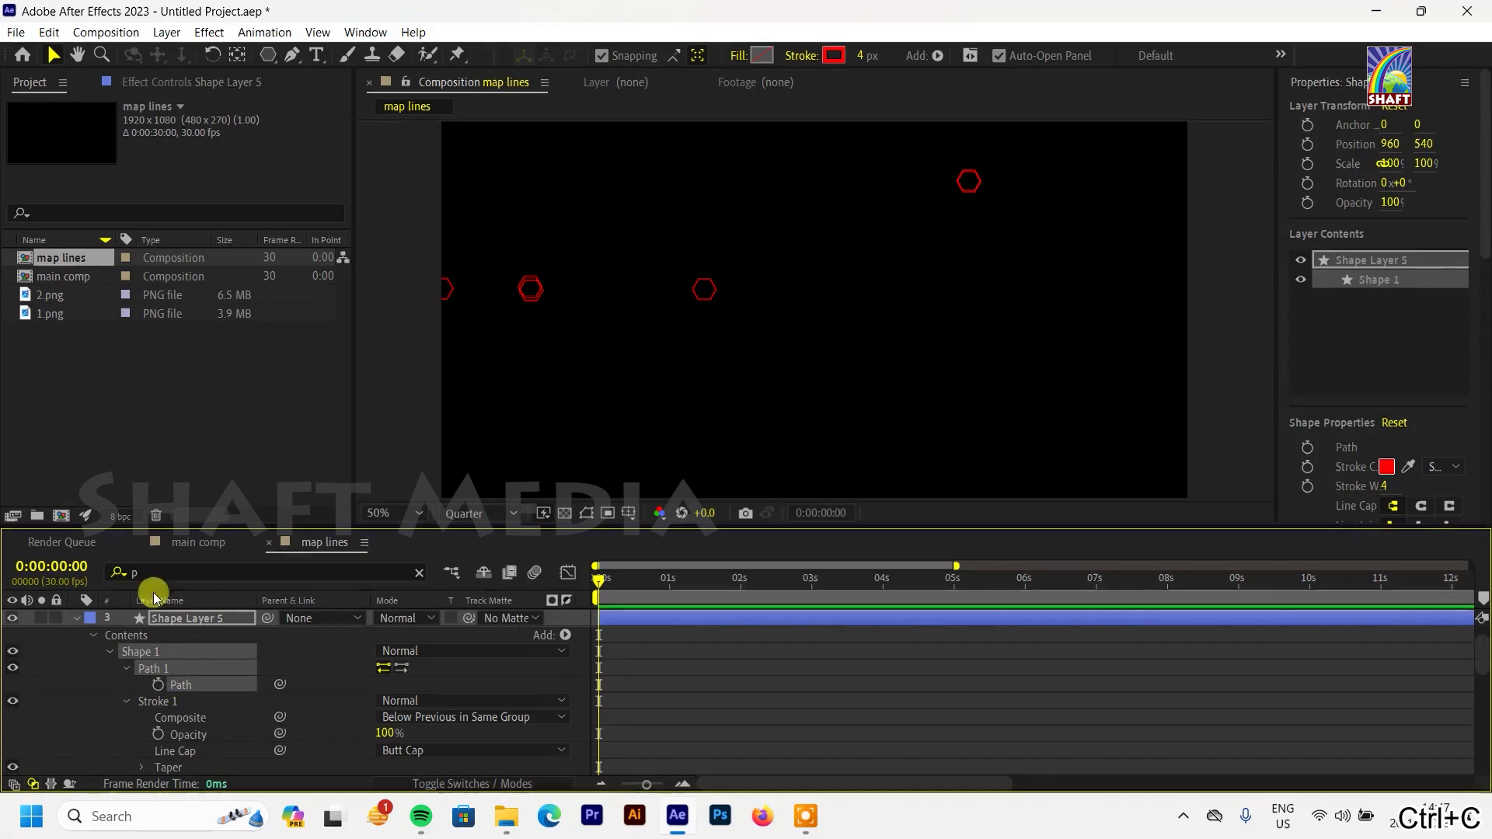
pyautogui.click(166, 634)
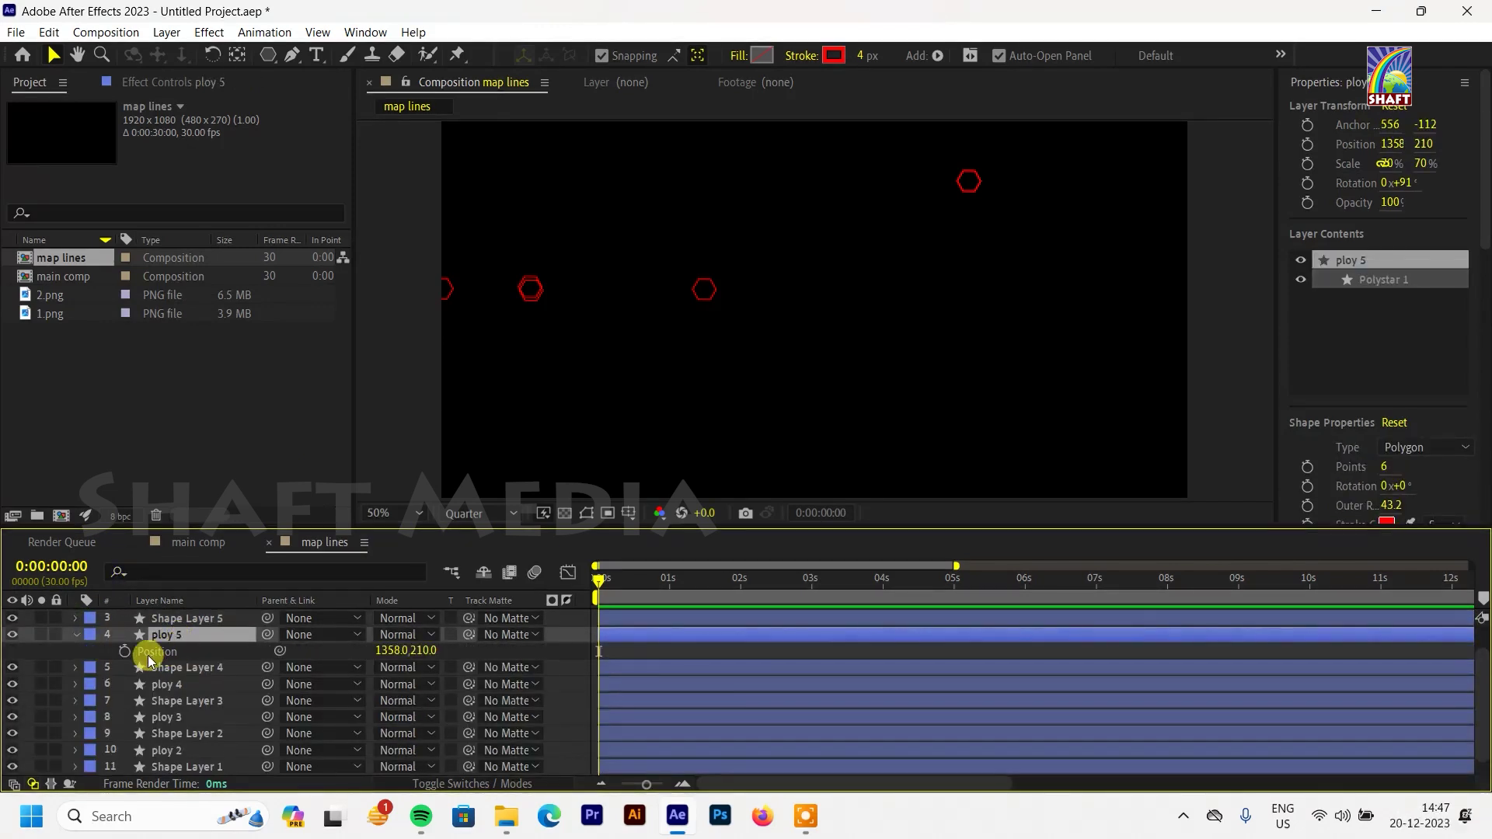
pyautogui.press('p')
pyautogui.hotkey('ctrl', 'v')
pyautogui.moveTo(598, 581); pyautogui.dragTo(748, 599)
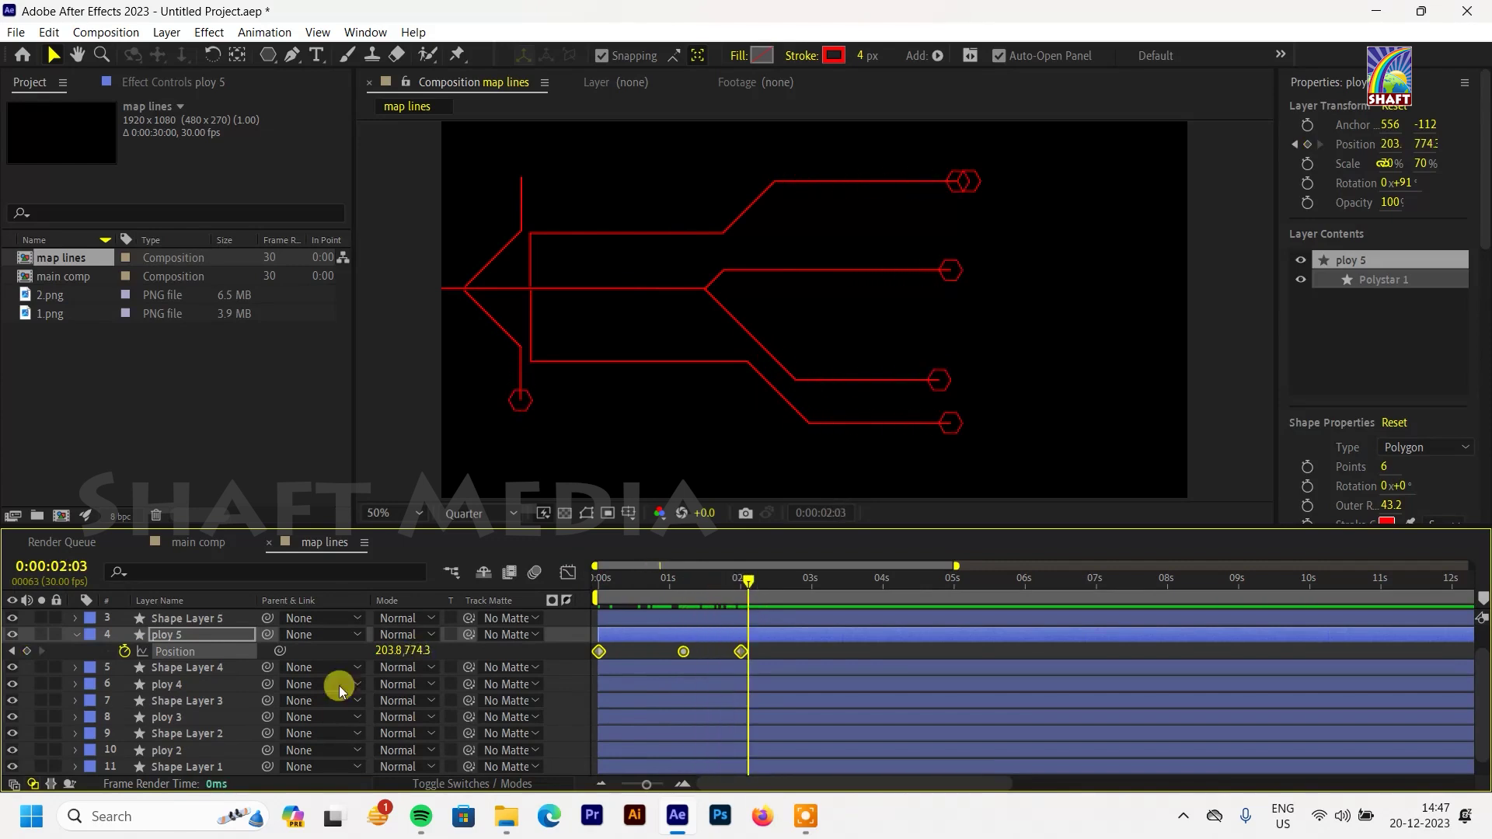
pyautogui.scroll(2, 203, 665)
pyautogui.click(208, 617)
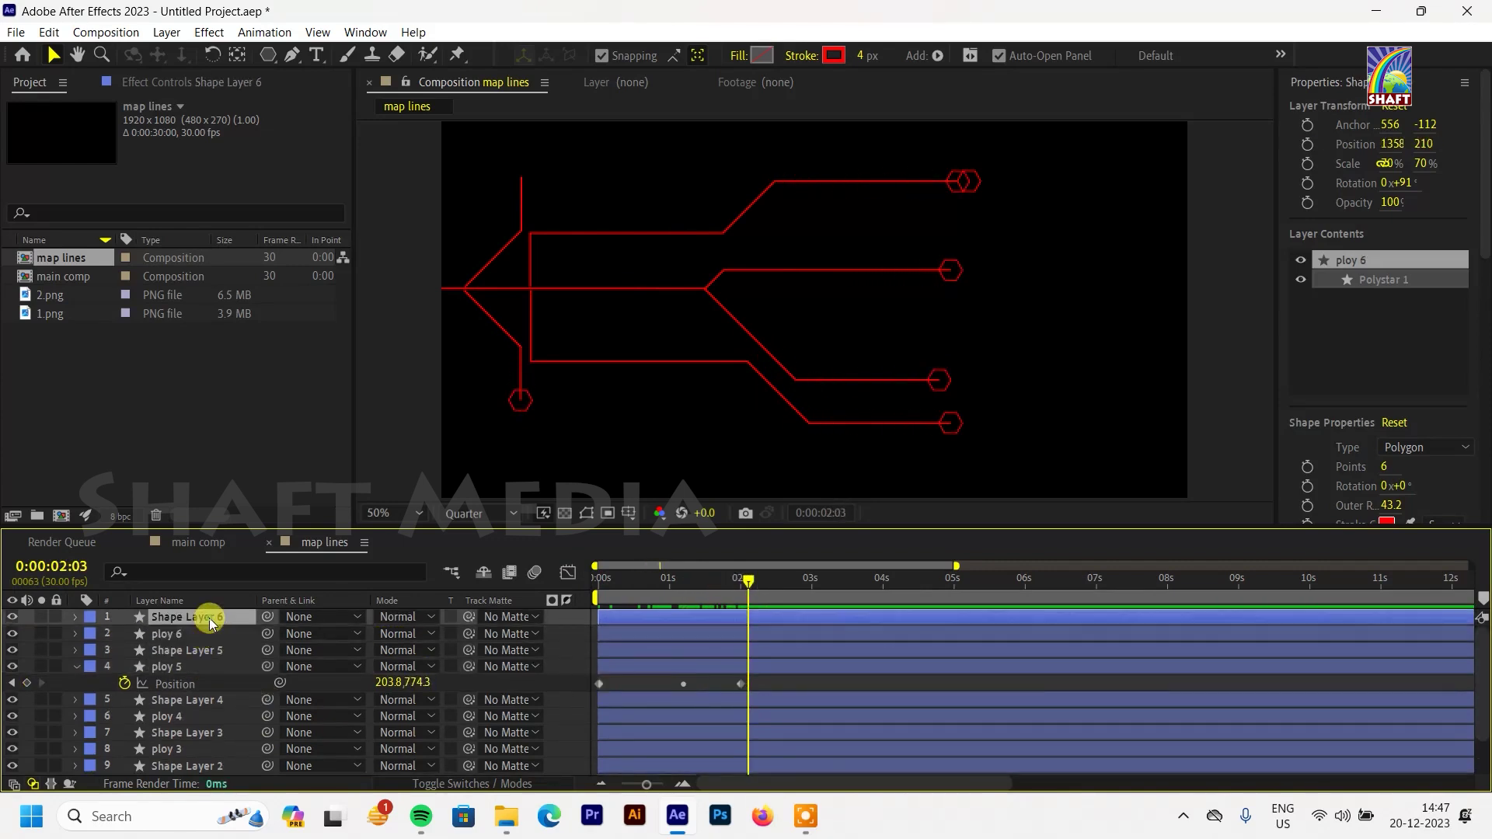
# Step: Select and copy Shape Layer 6's Path property
pyautogui.click(174, 574)
pyautogui.write('p')
pyautogui.click(184, 687)
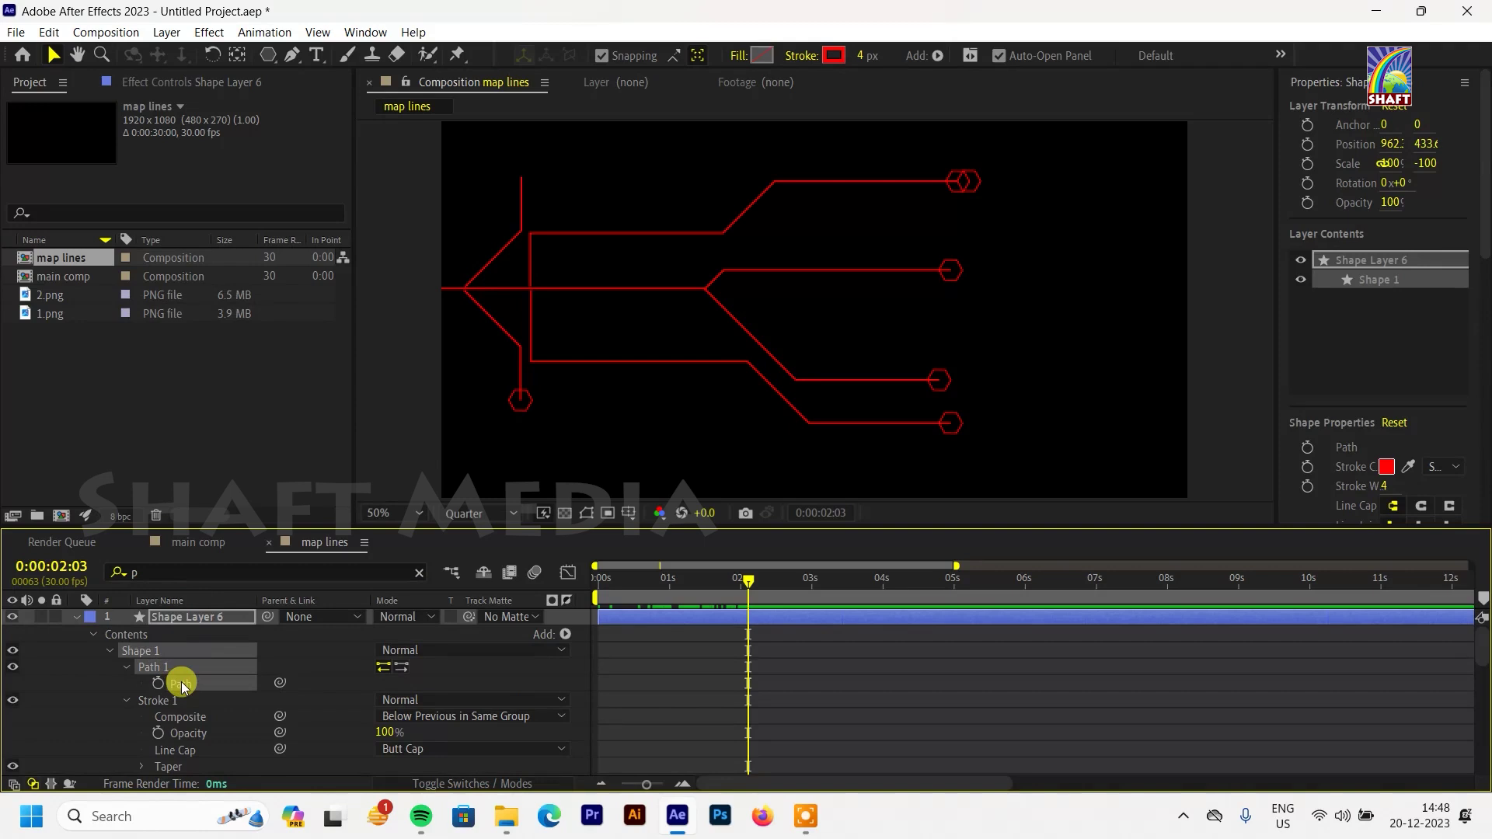
pyautogui.scroll(-2, 150, 626)
pyautogui.scroll(-3, 150, 627)
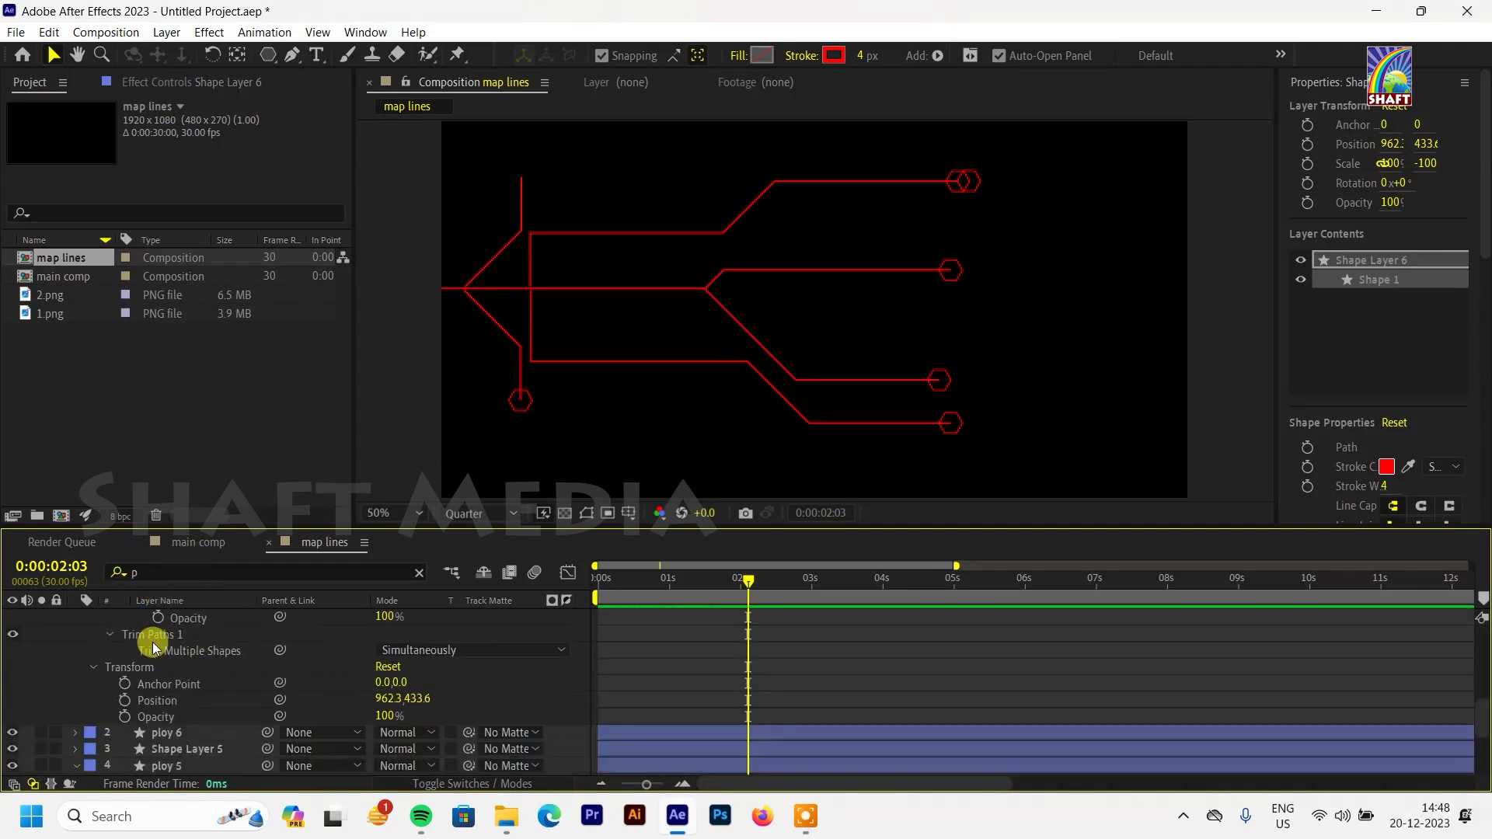
pyautogui.scroll(-3, 167, 627)
pyautogui.scroll(2, 184, 641)
# Step: Paste the copied path keyframes into ploy 6's Position from the timeline start
pyautogui.click(167, 733)
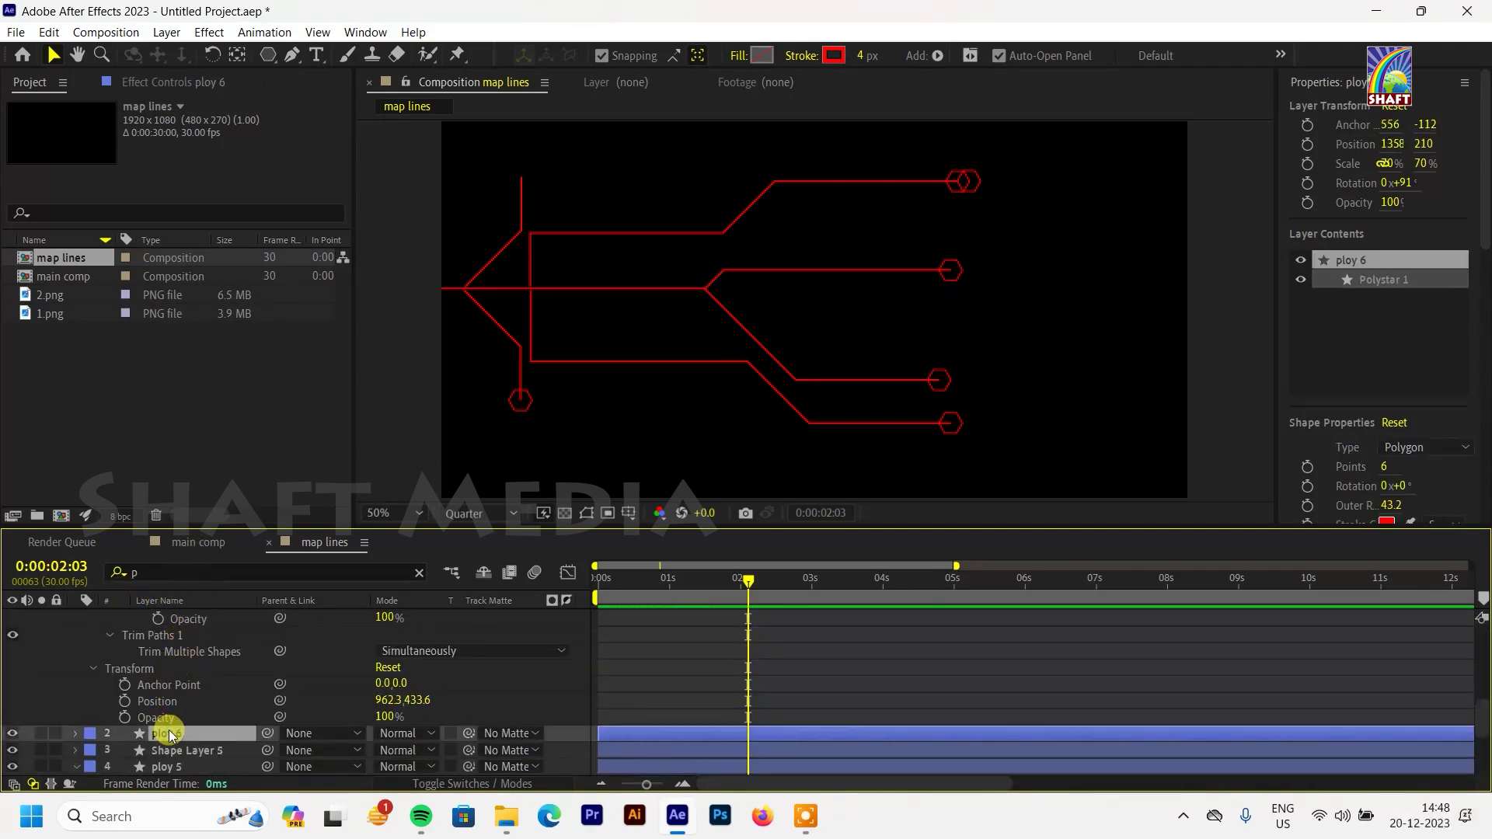
pyautogui.click(418, 573)
pyautogui.press('p')
pyautogui.press('Home')
pyautogui.hotkey('ctrl', 'v')
pyautogui.hotkey('ctrl', 'z')
pyautogui.click(153, 657)
pyautogui.hotkey('ctrl', 'v')
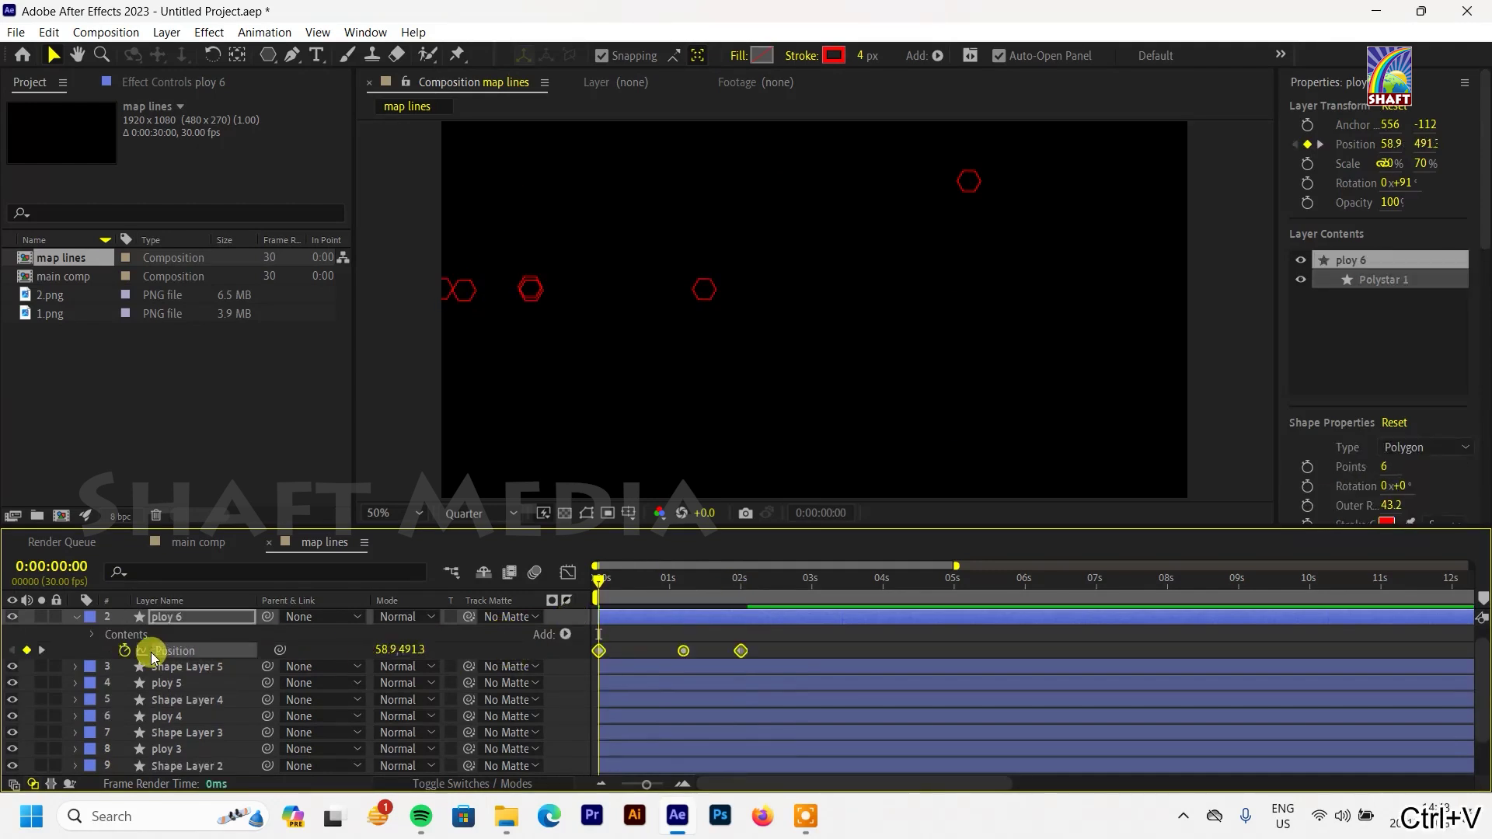
# Step: Check ploy 6's motion, then delete the ploy 6 layer
pyautogui.moveTo(609, 596)
pyautogui.mouseDown()
pyautogui.moveTo(718, 595)
pyautogui.moveTo(566, 613)
pyautogui.mouseUp()
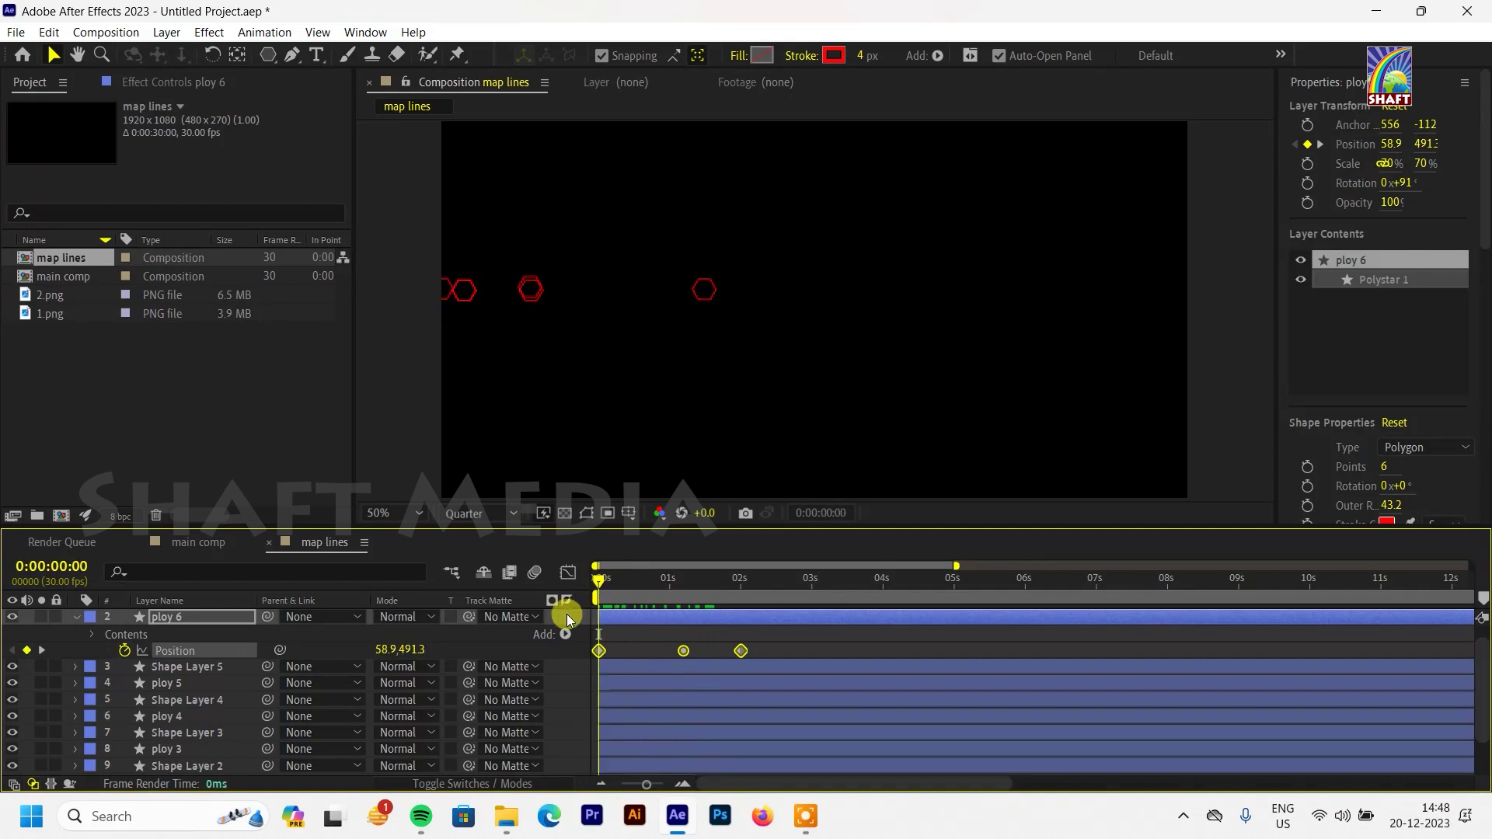
pyautogui.click(194, 671)
pyautogui.click(203, 602)
pyautogui.click(204, 616)
pyautogui.press('space')
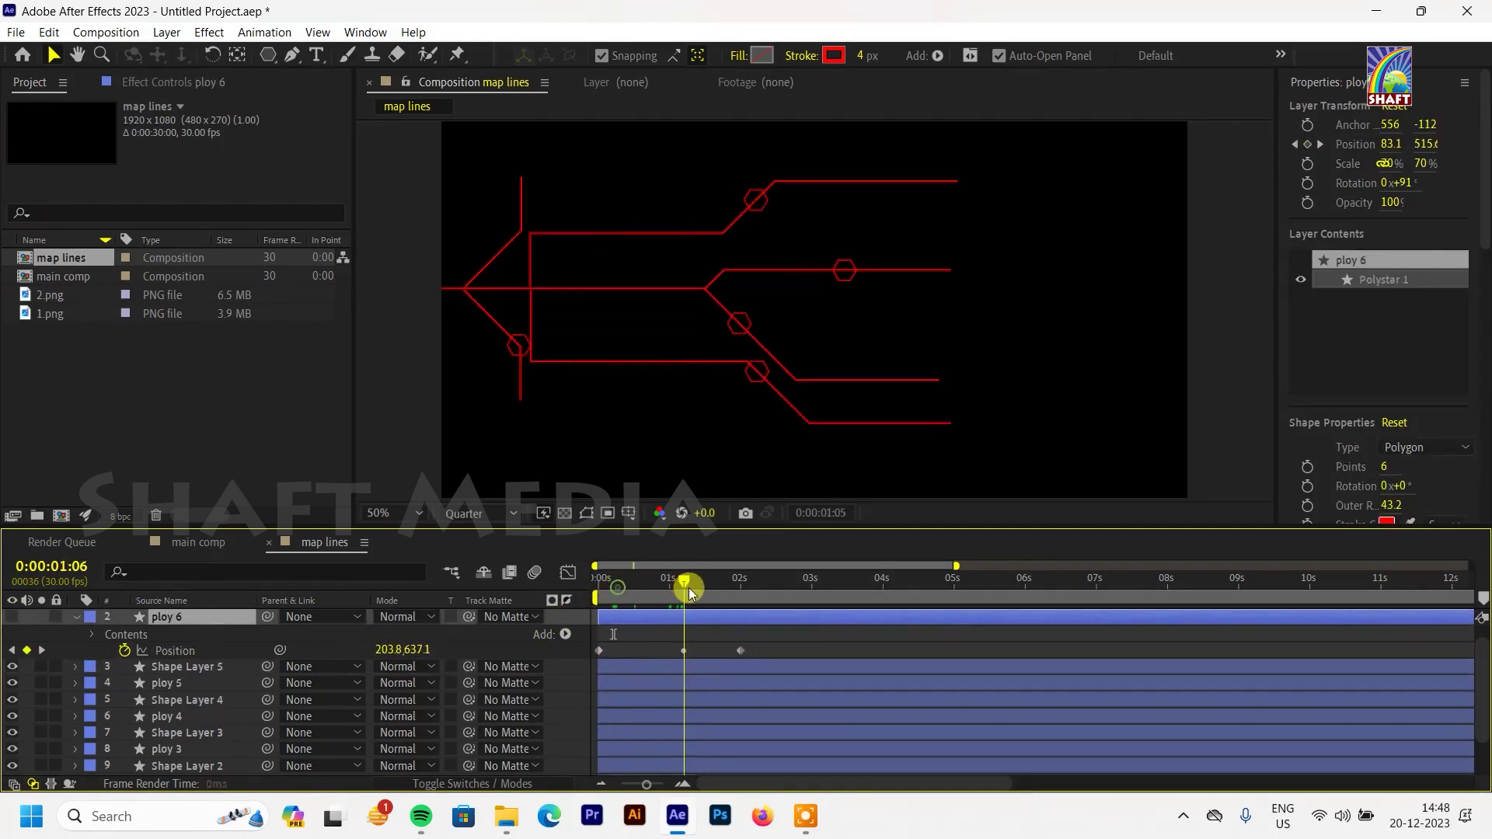
pyautogui.press('Delete')
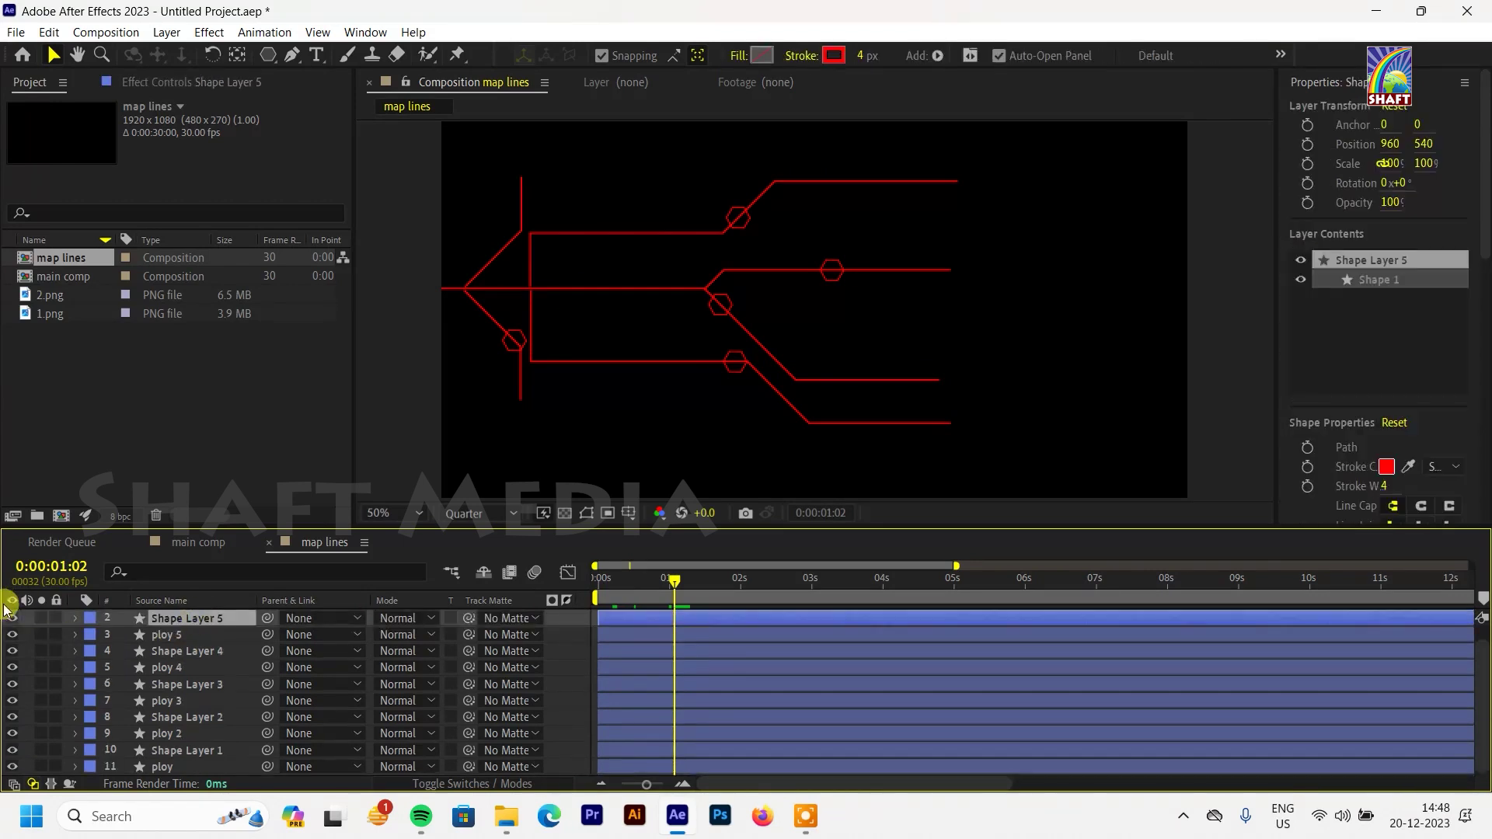
# Step: Duplicate ploy 5 as a new ploy 6 and place it just under Shape Layer 6
pyautogui.click(23, 653)
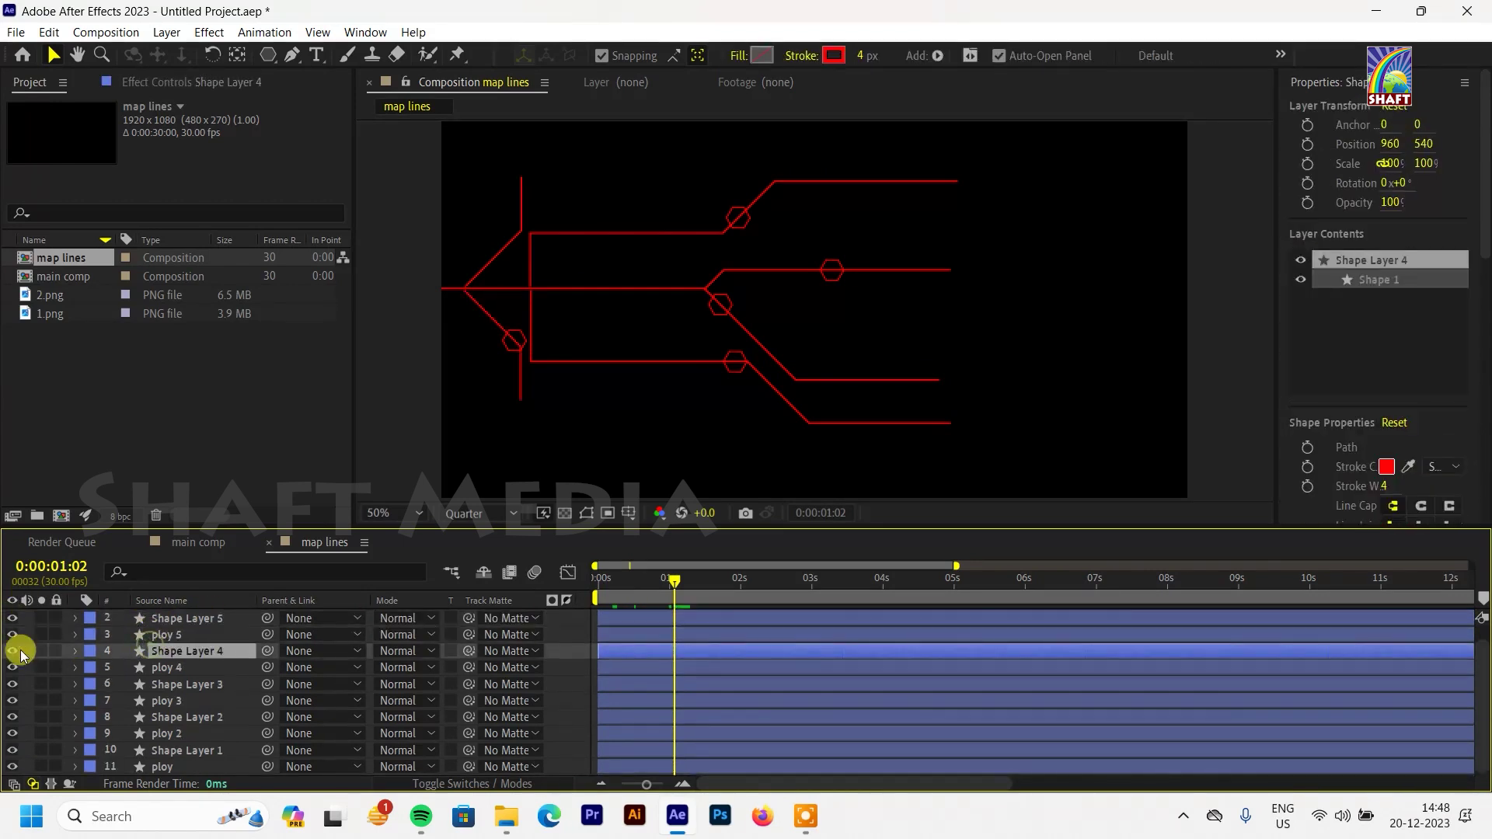
pyautogui.scroll(1, 19, 654)
pyautogui.click(516, 235)
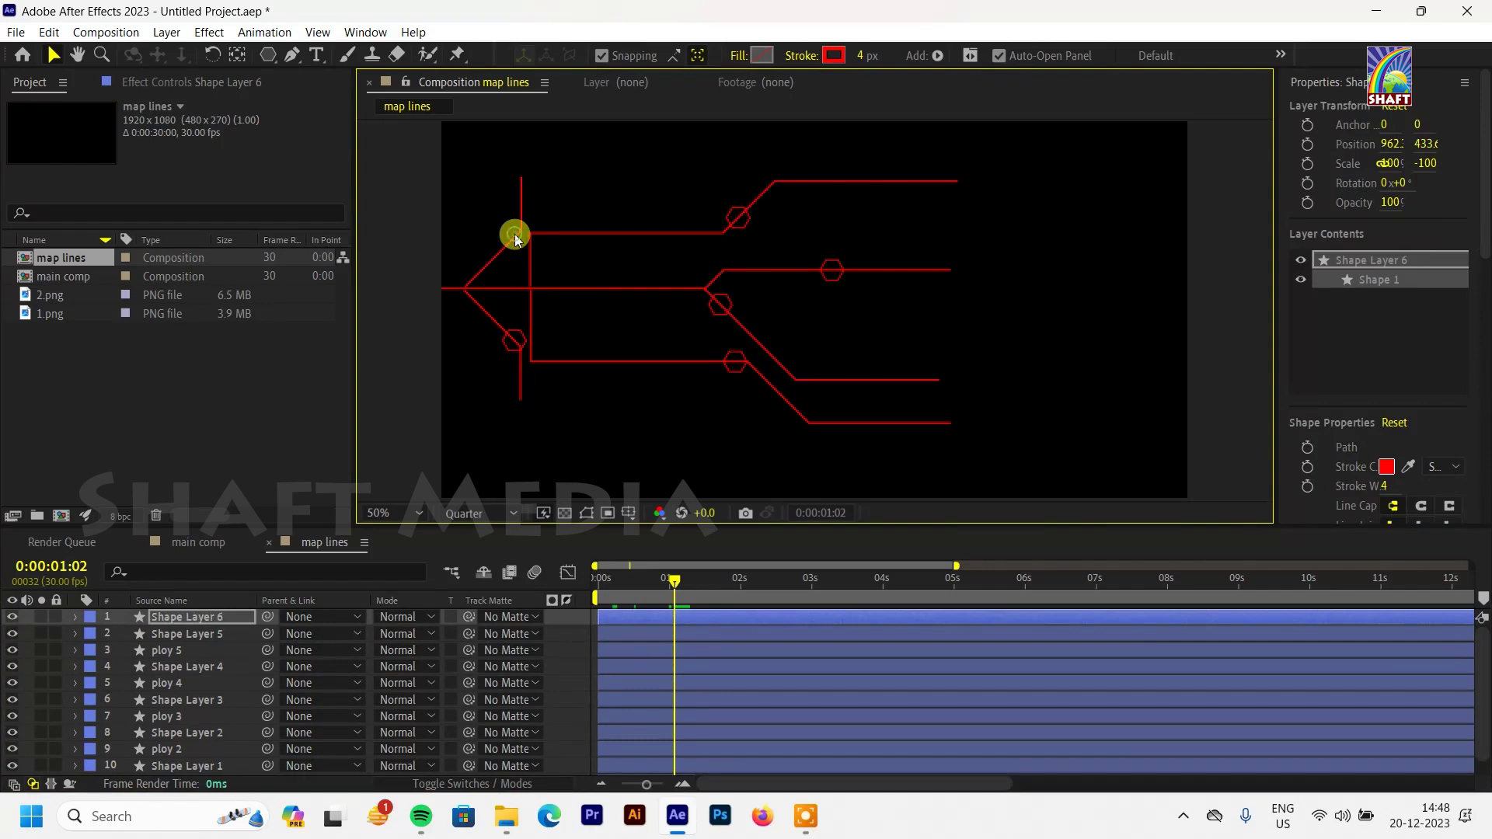
pyautogui.click(13, 616)
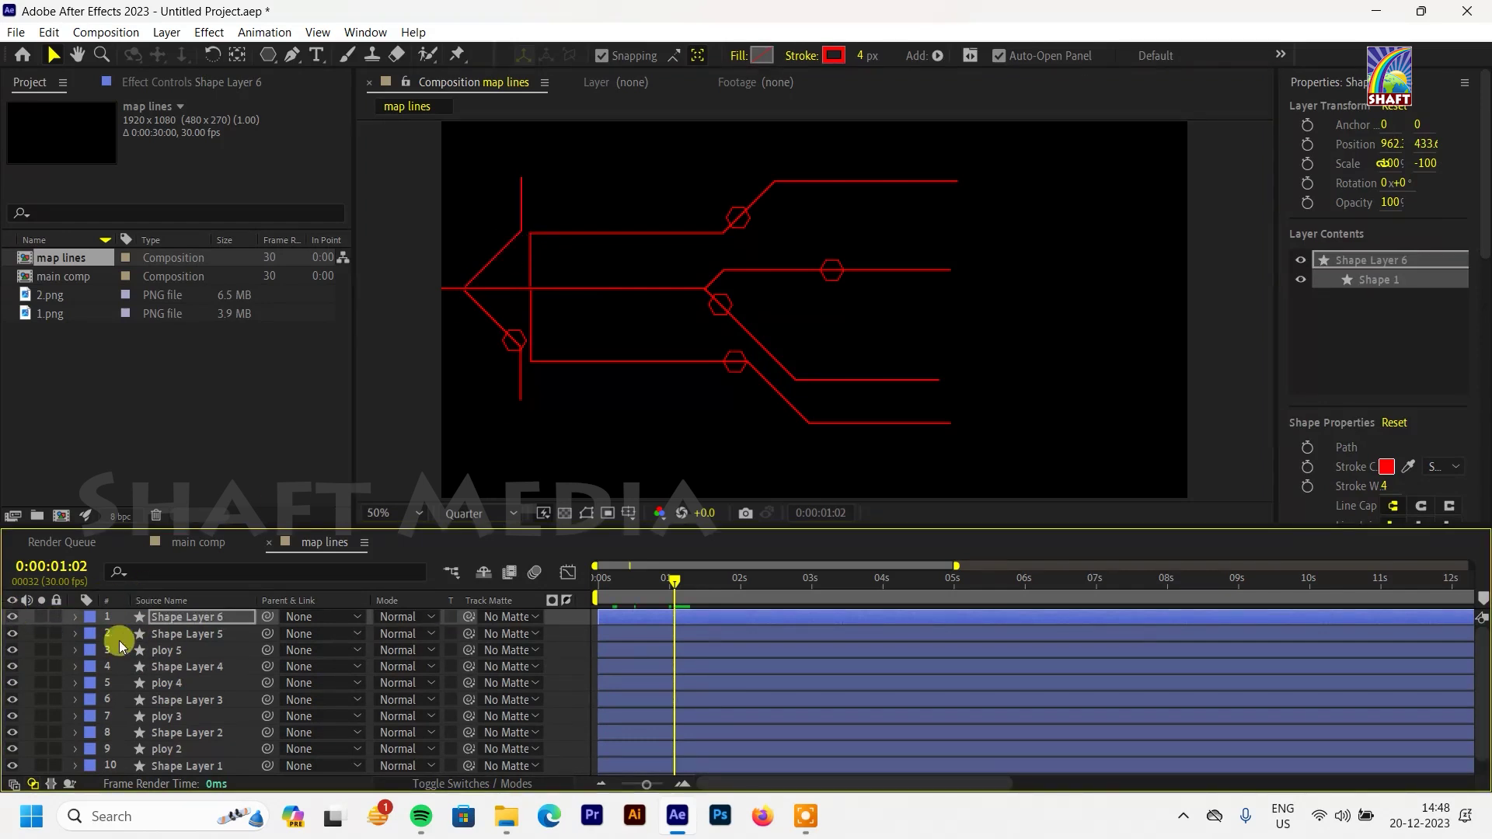
pyautogui.click(190, 650)
pyautogui.hotkey('ctrl', 'd')
pyautogui.moveTo(191, 649); pyautogui.dragTo(218, 617)
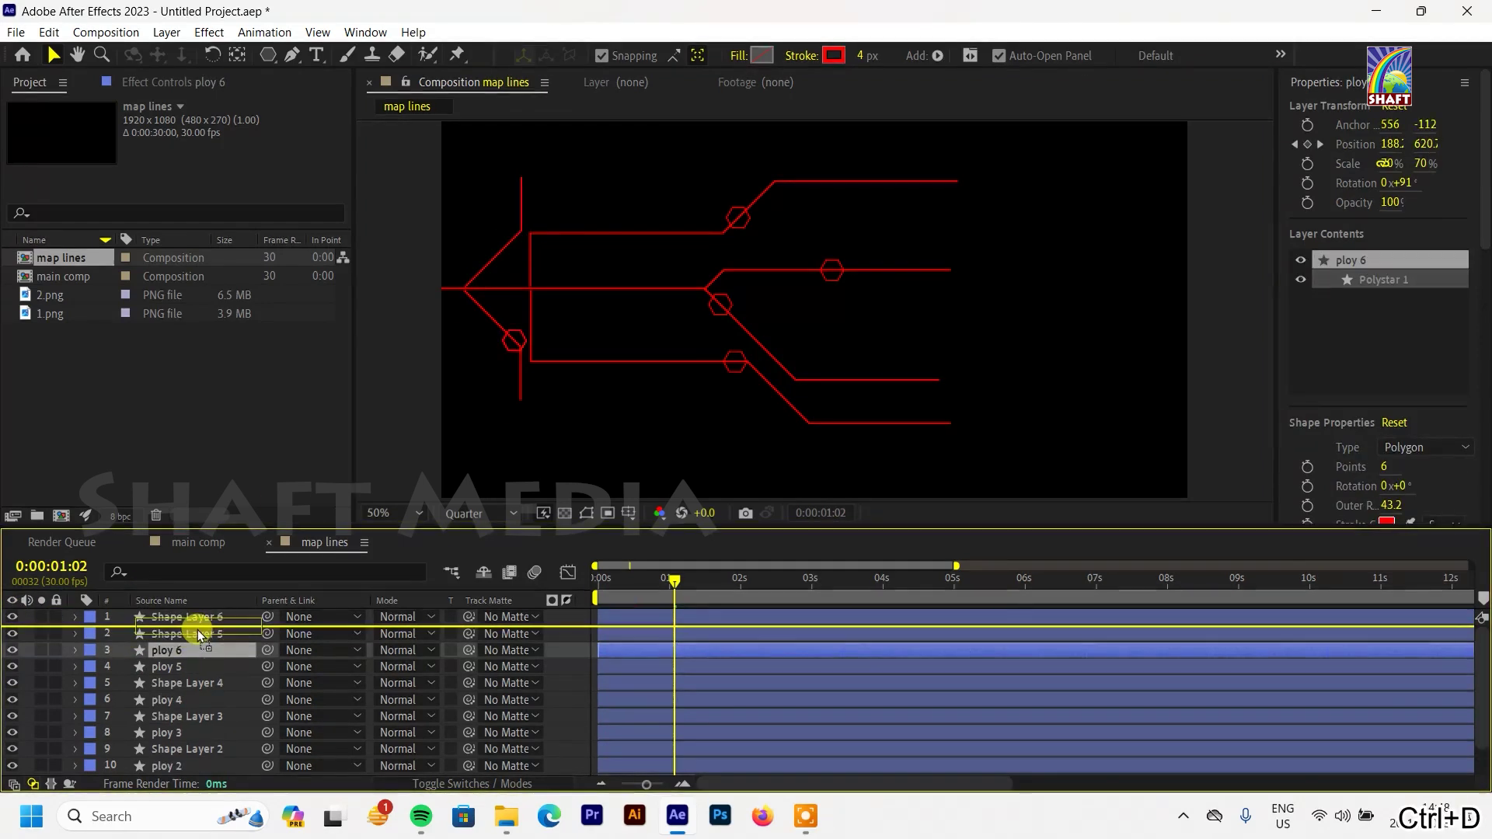
pyautogui.click(217, 616)
# Step: Paste Shape Layer 6's Path into the new ploy 6's Position and check it at 0:00:01:18
pyautogui.click(226, 572)
pyautogui.write('p')
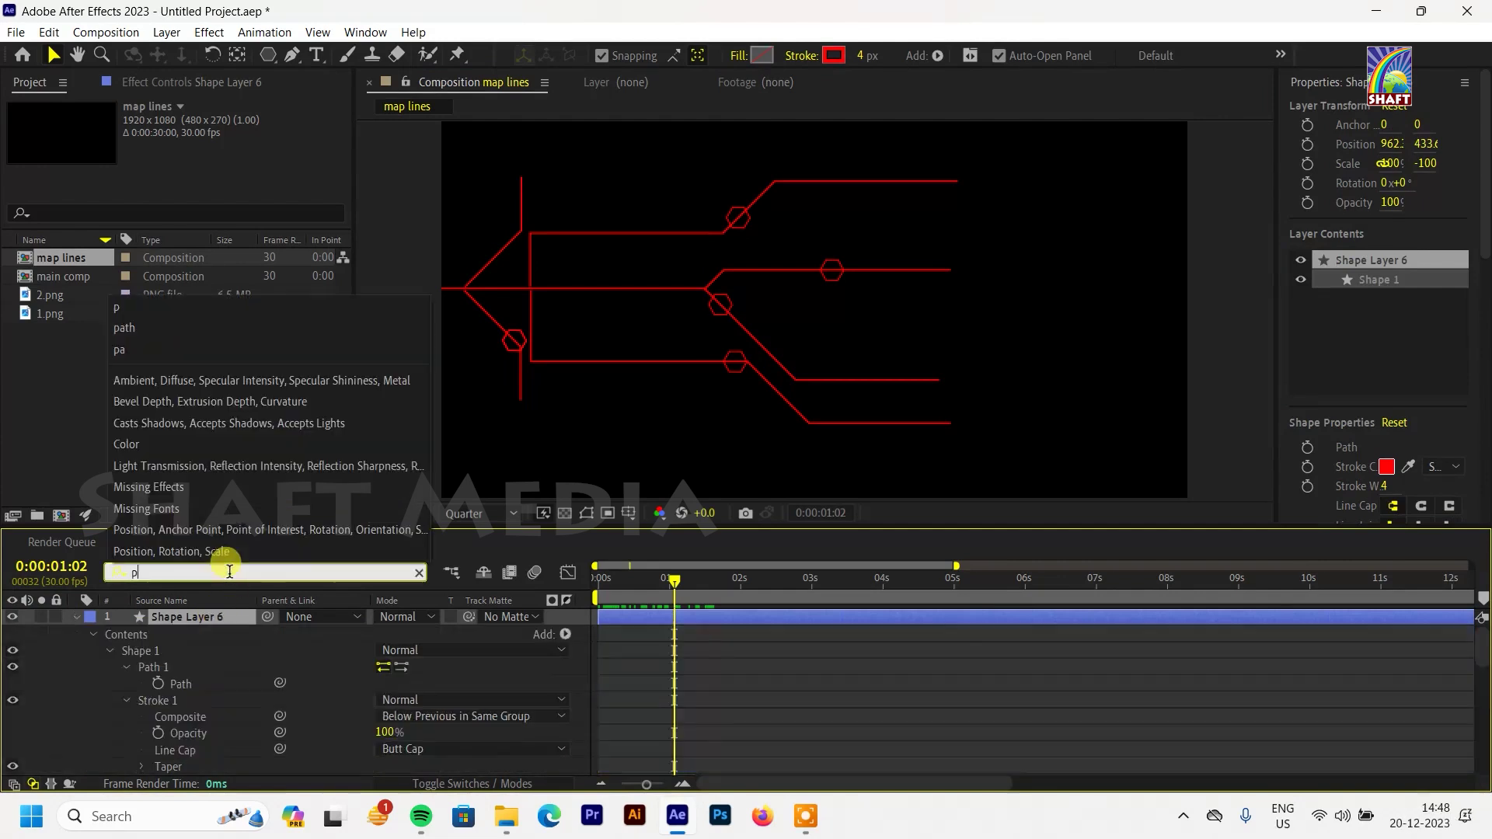
pyautogui.click(173, 673)
pyautogui.hotkey('ctrl', 'c')
pyautogui.click(76, 616)
pyautogui.click(167, 633)
pyautogui.press('p')
pyautogui.click(200, 650)
pyautogui.press('j')
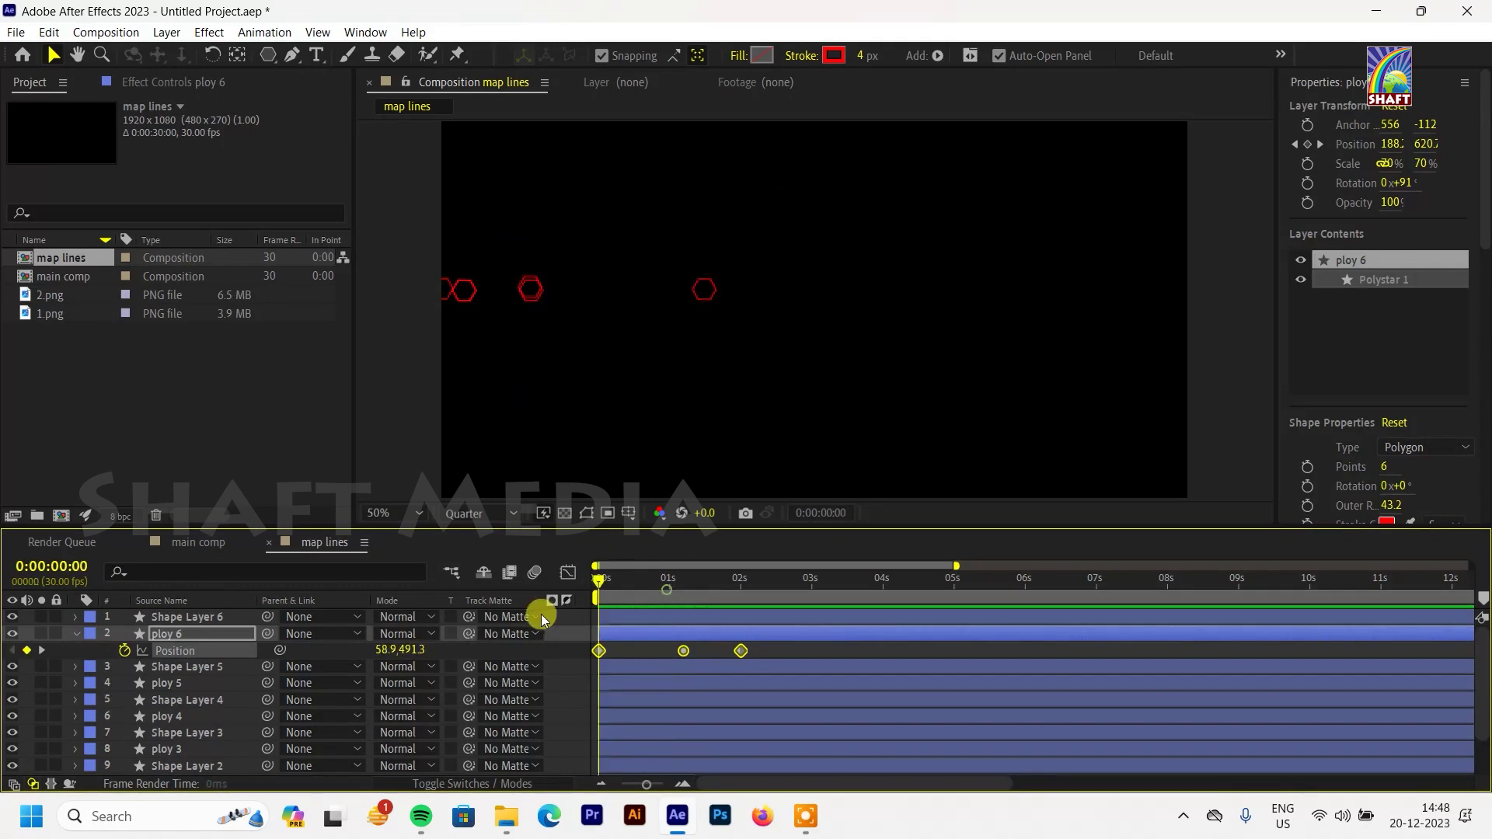
pyautogui.press('j')
pyautogui.hotkey('ctrl', 'v')
pyautogui.moveTo(607, 582); pyautogui.dragTo(712, 610)
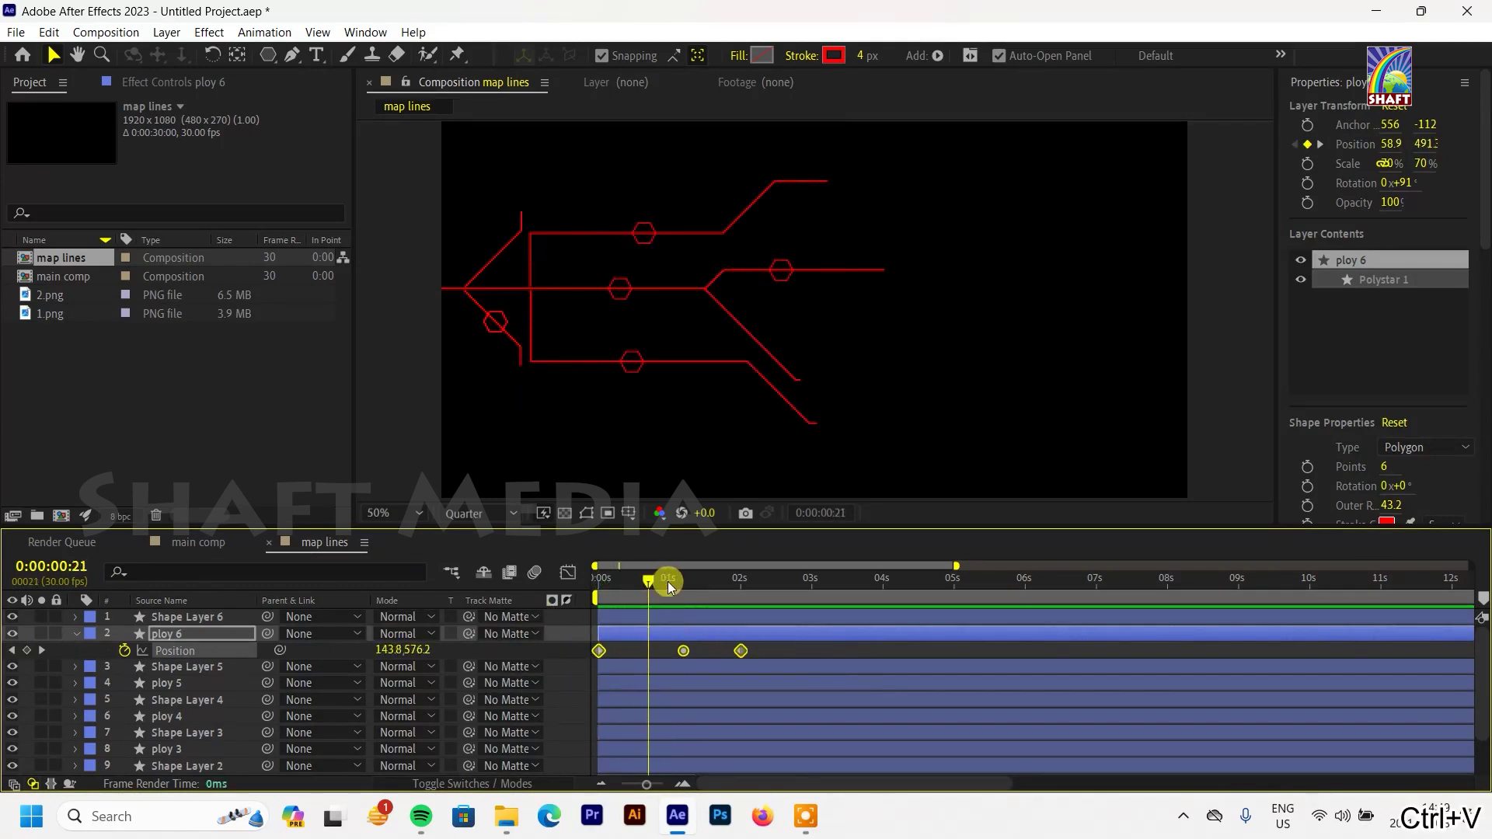
# Step: Delete Shape Layer 6 and ploy 6, re-duplicate Shape Layer 5 with ploy 5, and undo a vertical flip
pyautogui.keyDown('shift'); pyautogui.click(212, 618); pyautogui.keyUp('shift')
pyautogui.press('Delete')
pyautogui.click(210, 616)
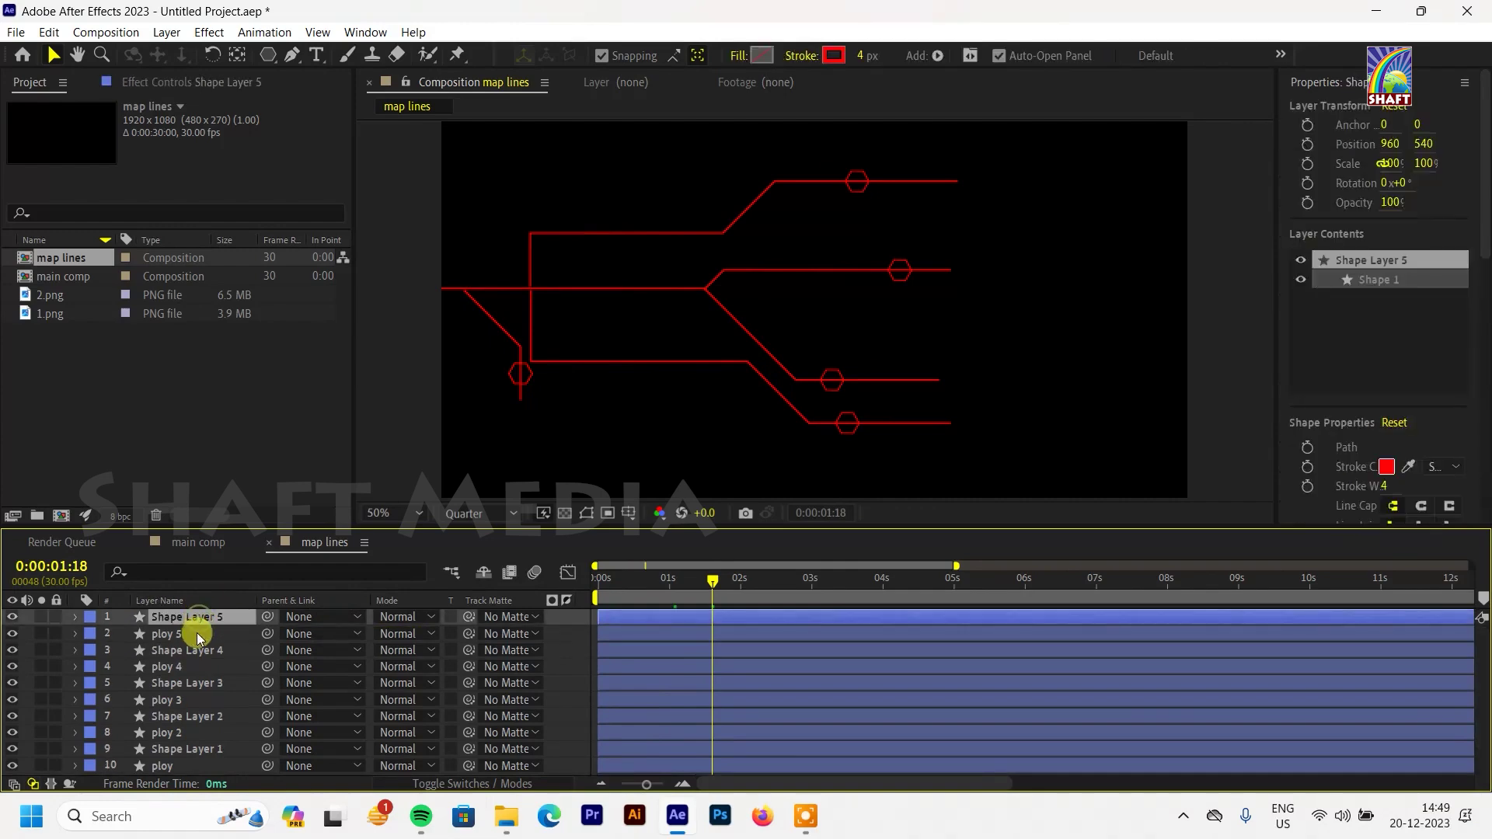
pyautogui.keyDown('shift'); pyautogui.click(216, 634); pyautogui.keyUp('shift')
pyautogui.hotkey('ctrl', 'd')
pyautogui.rightClick(220, 628)
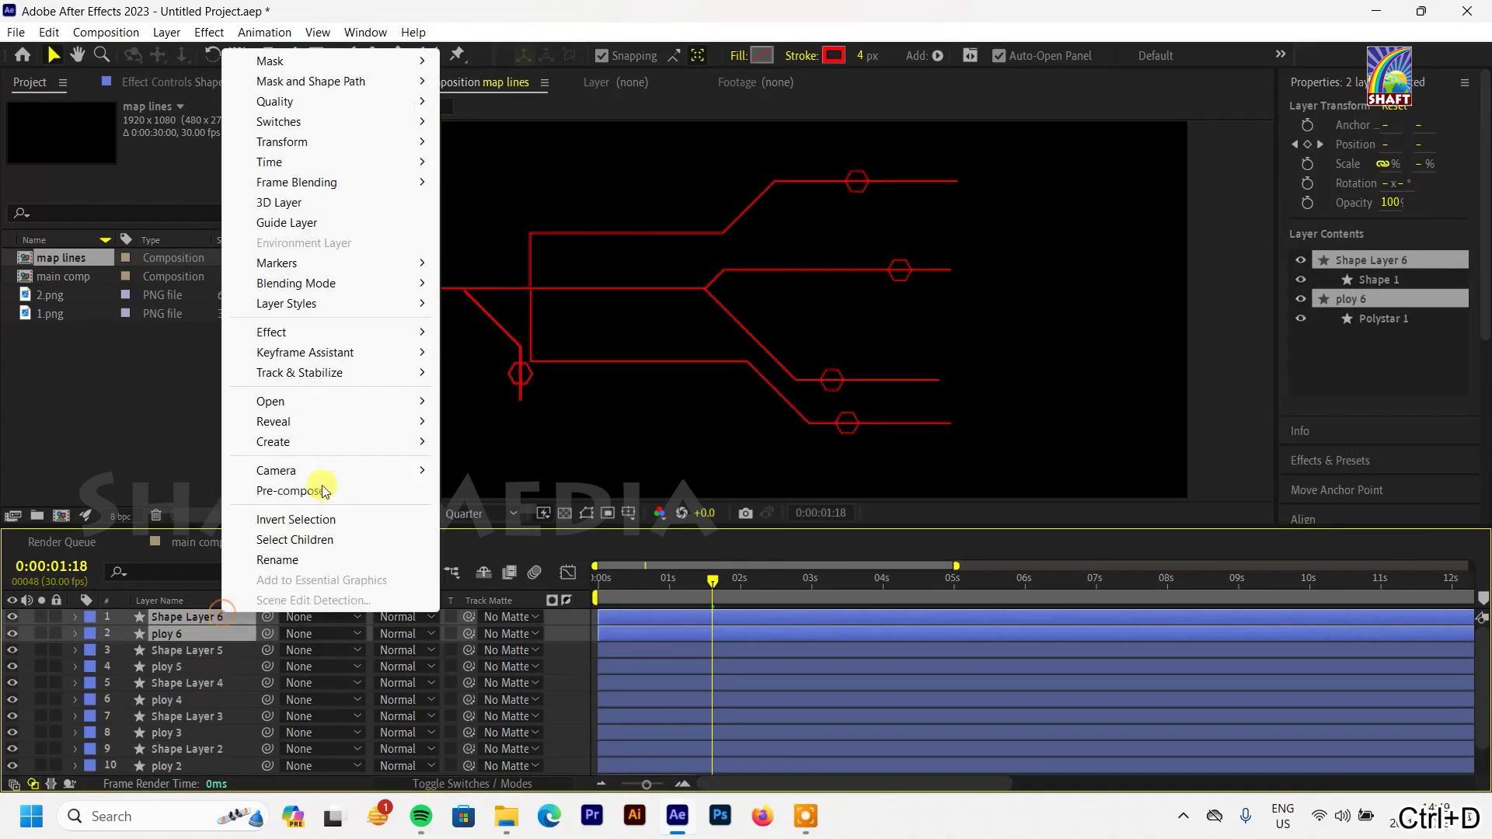
pyautogui.moveTo(309, 142)
pyautogui.click(509, 320)
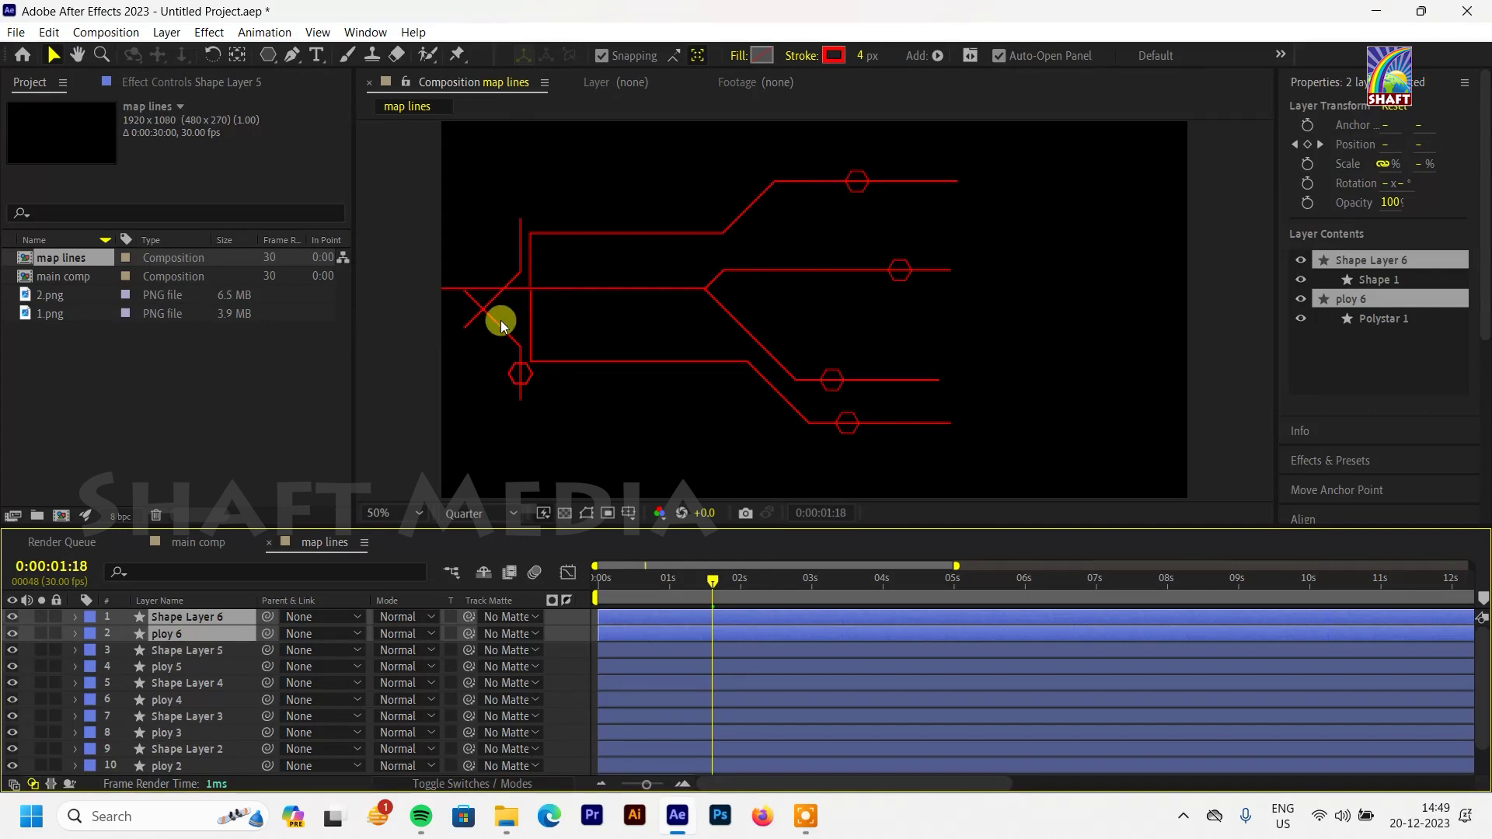
pyautogui.hotkey('ctrl', 'z')
pyautogui.hotkey('ctrl', 'z')
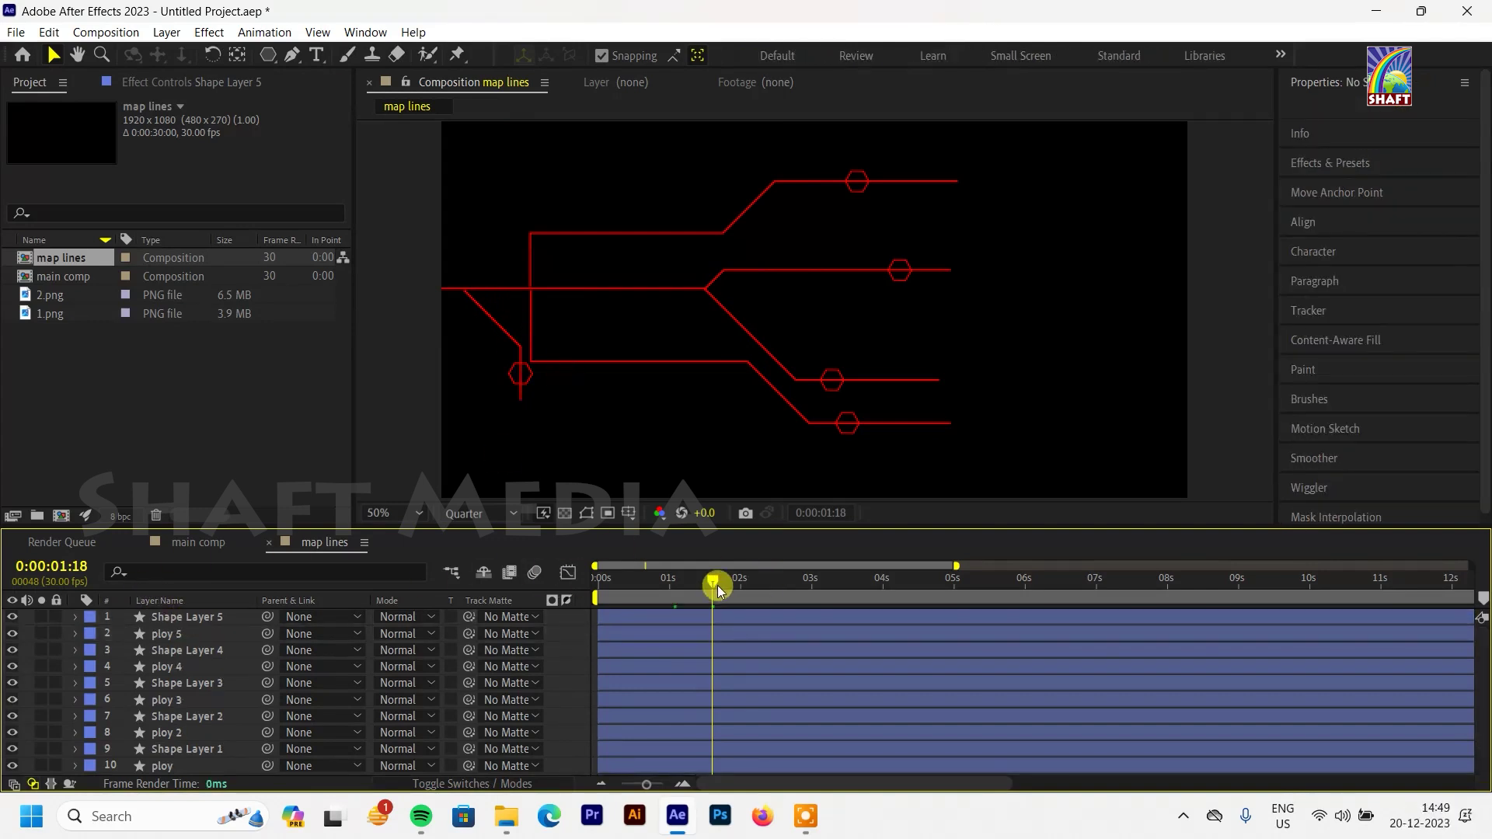
# Step: Show animated properties and select the lines' End keyframes and the hexagons' Position keyframes
pyautogui.click(679, 614)
pyautogui.press('u')
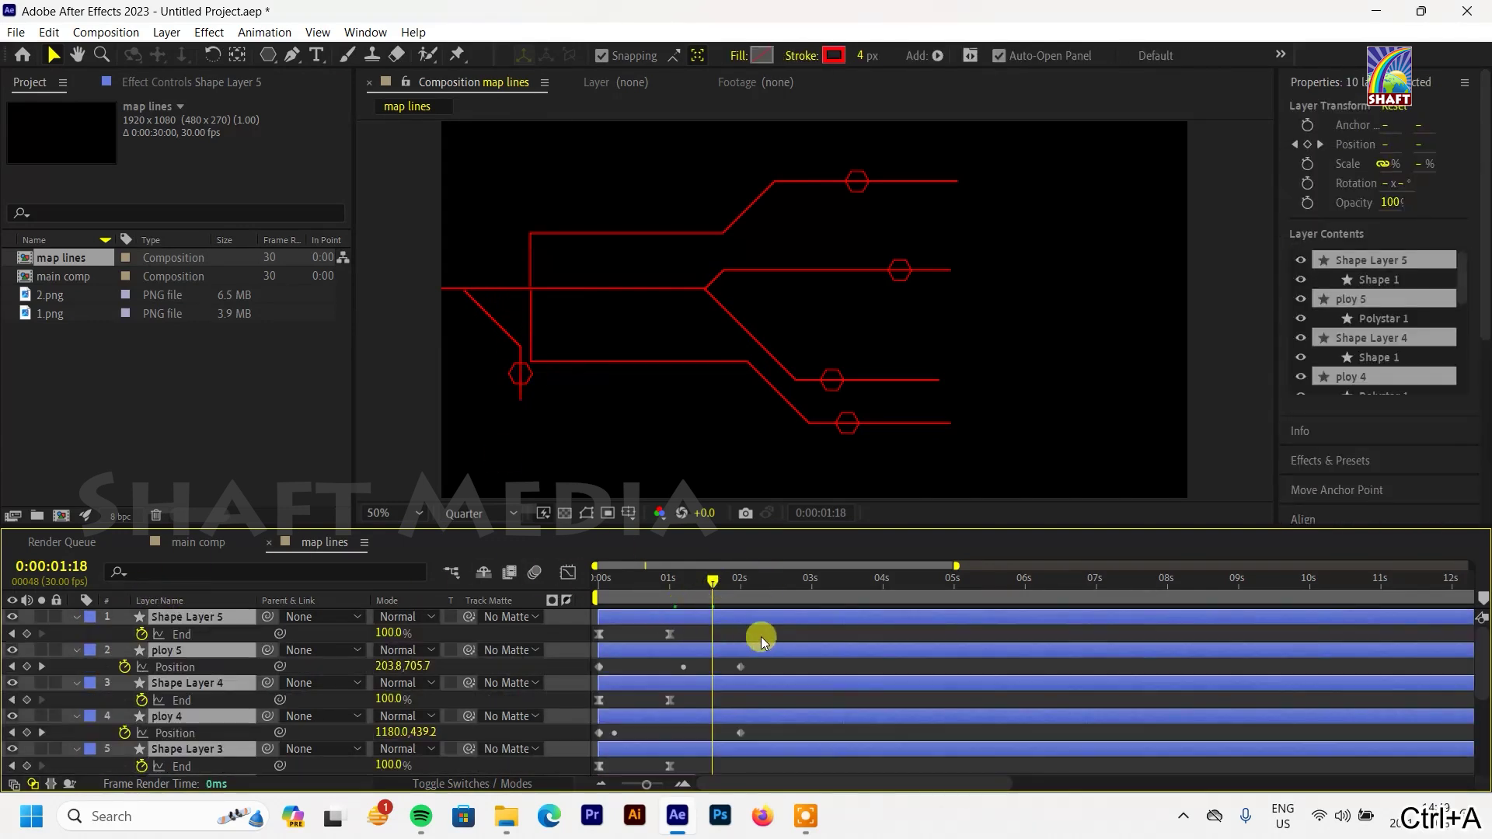
pyautogui.moveTo(761, 636); pyautogui.dragTo(586, 637)
pyautogui.moveTo(771, 662); pyautogui.dragTo(599, 666)
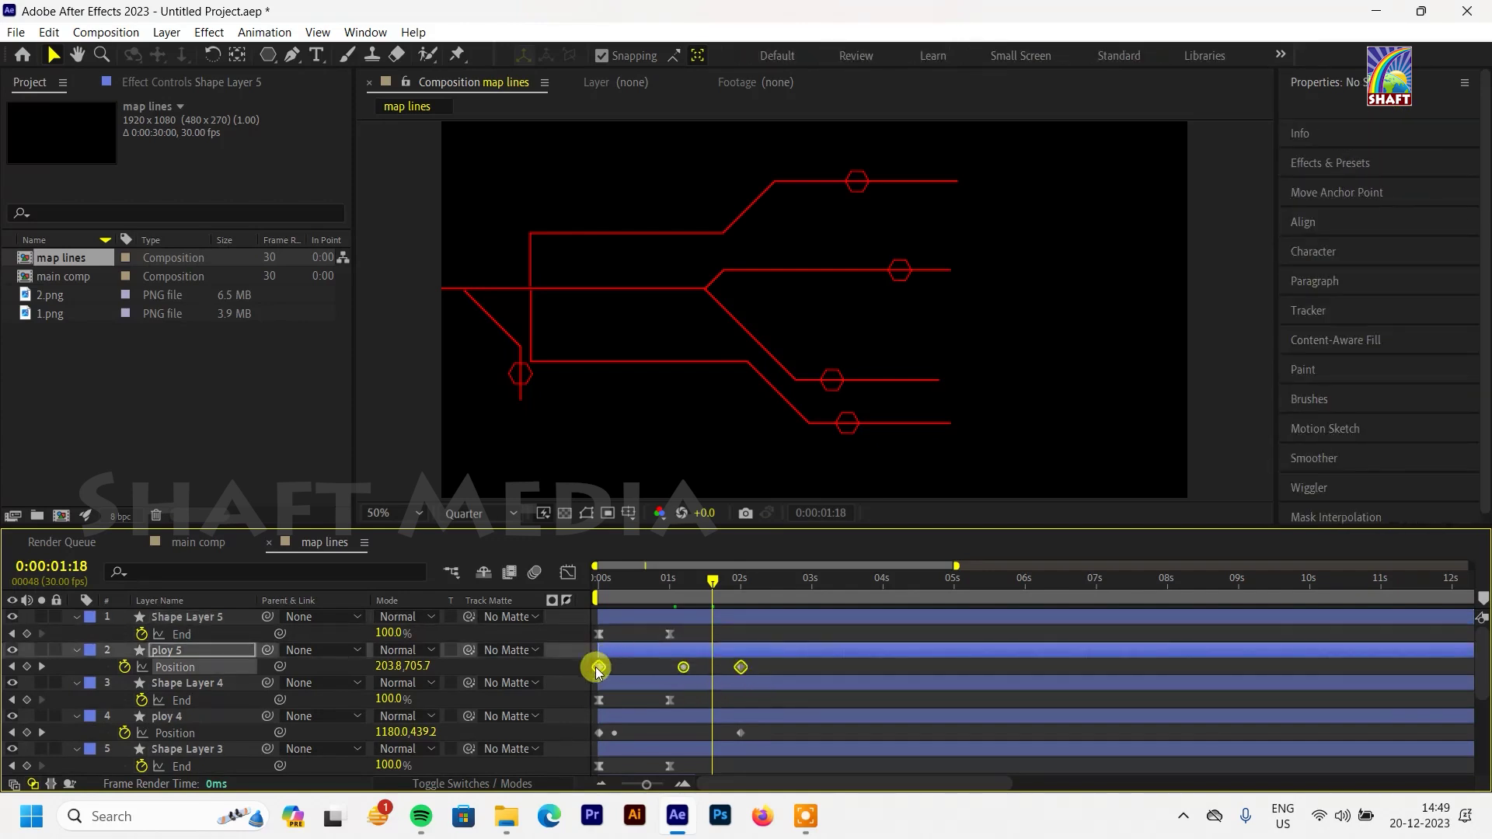
pyautogui.moveTo(595, 724); pyautogui.dragTo(777, 730)
pyautogui.scroll(-2, 777, 730)
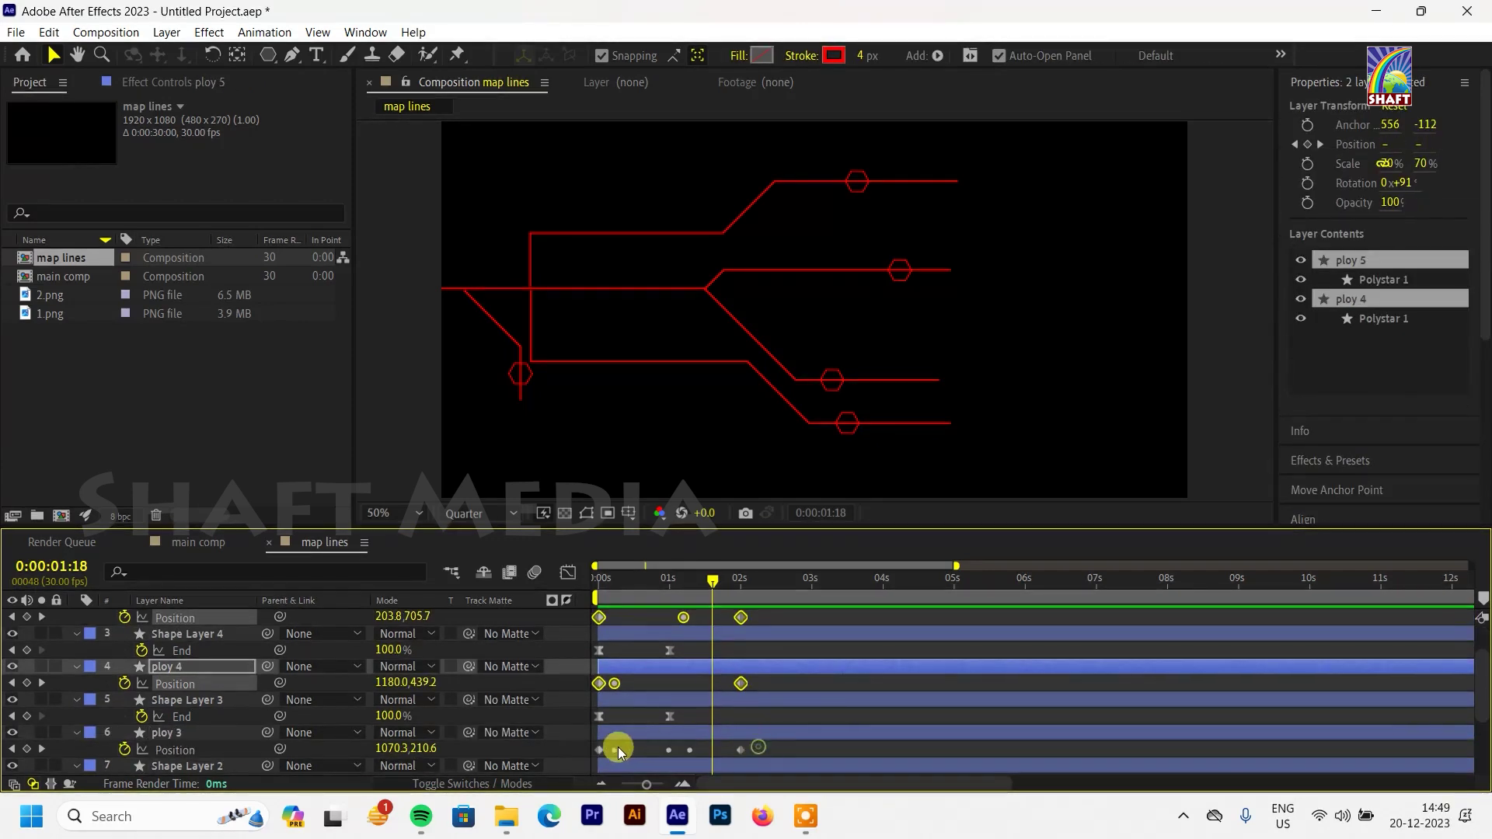
pyautogui.moveTo(760, 752); pyautogui.dragTo(592, 752)
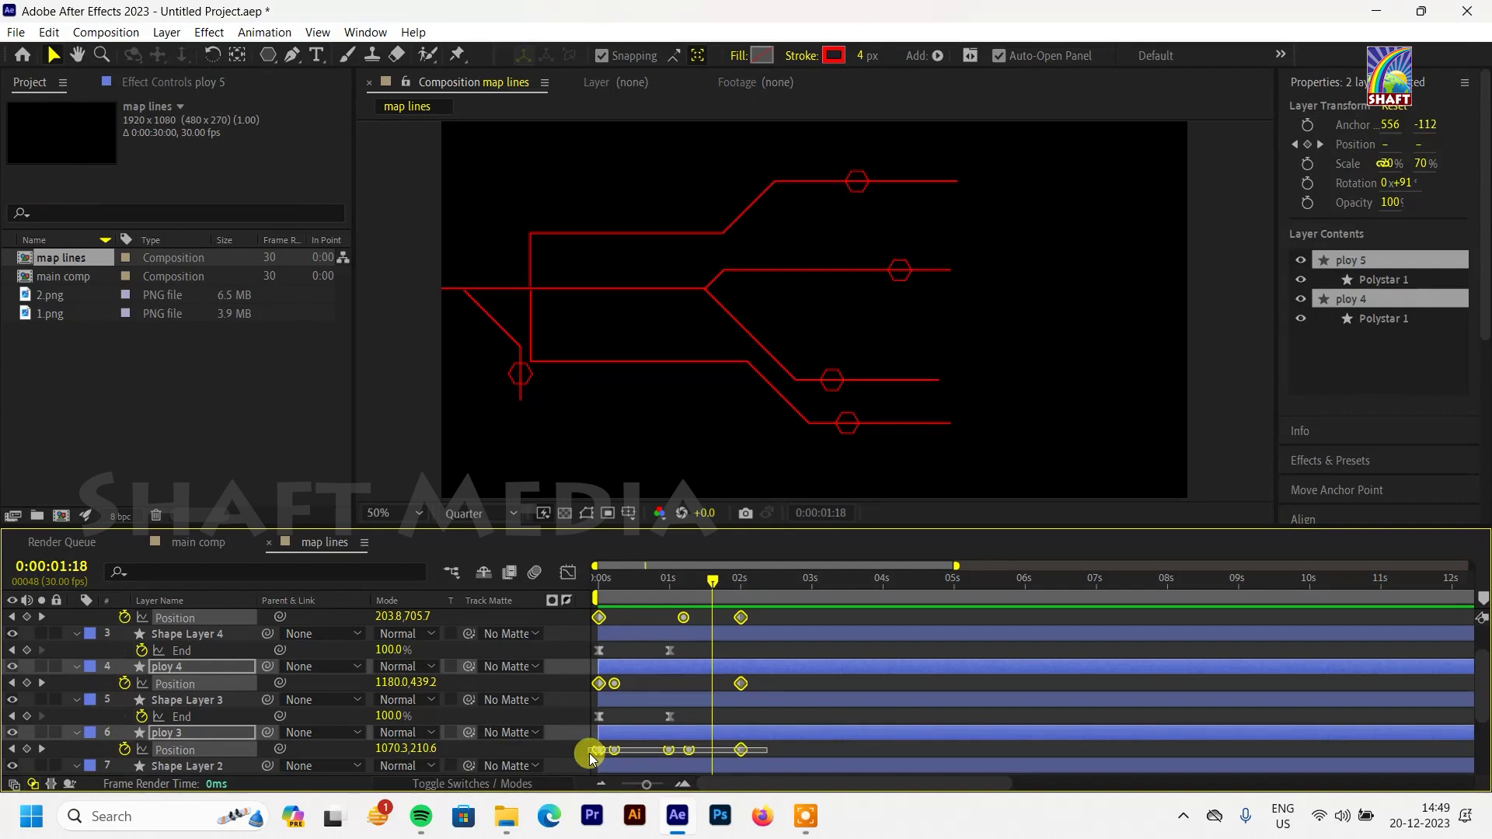
pyautogui.scroll(-1, 752, 739)
pyautogui.scroll(-1, 767, 731)
pyautogui.moveTo(766, 732); pyautogui.dragTo(573, 706)
pyautogui.scroll(-1, 777, 746)
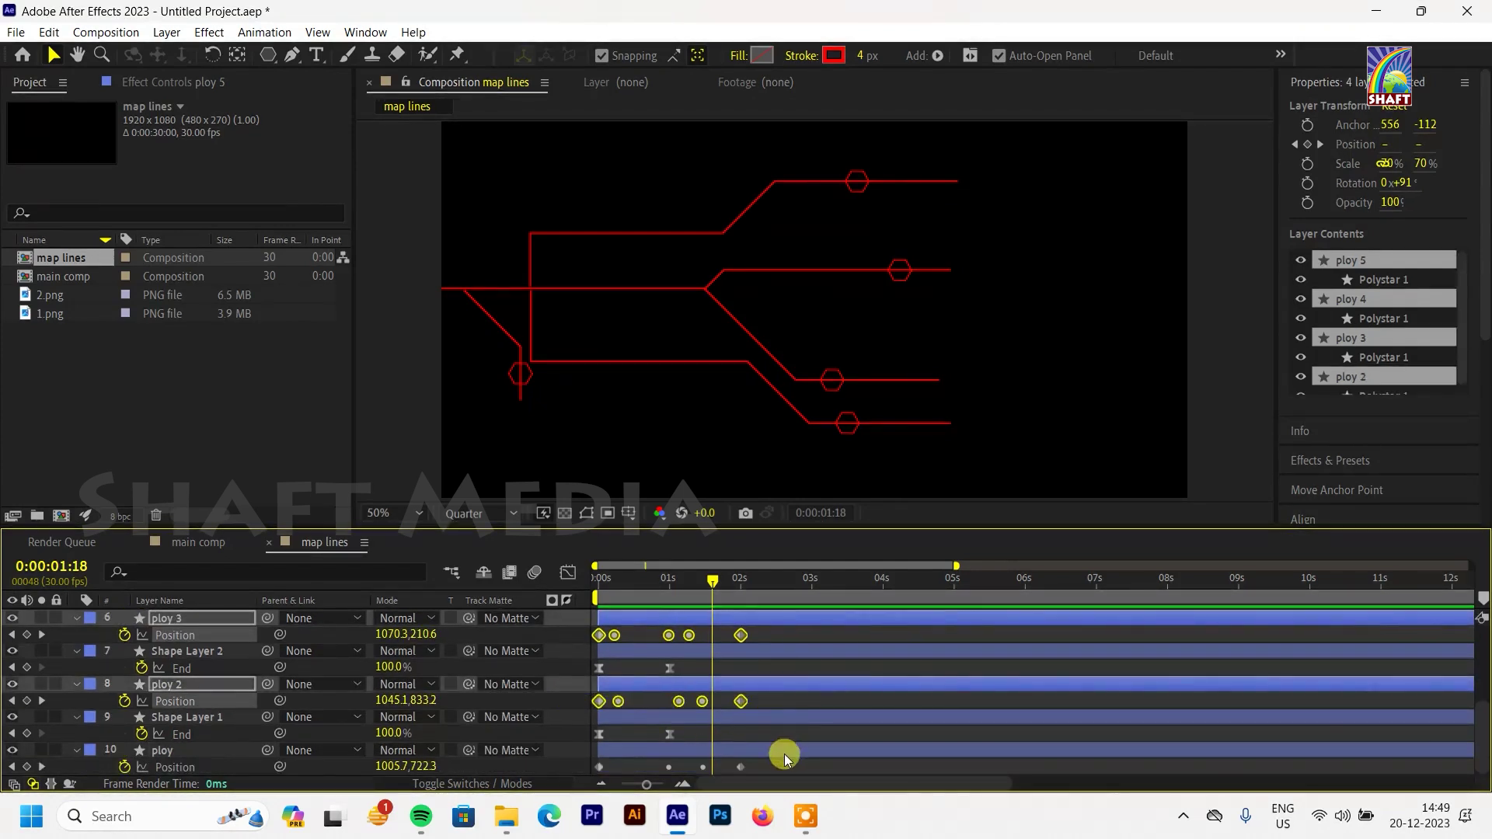
pyautogui.moveTo(773, 760); pyautogui.dragTo(587, 769)
# Step: Move the hexagon keyframes to end at 1 second and apply Easy Ease
pyautogui.moveTo(723, 610); pyautogui.dragTo(673, 606)
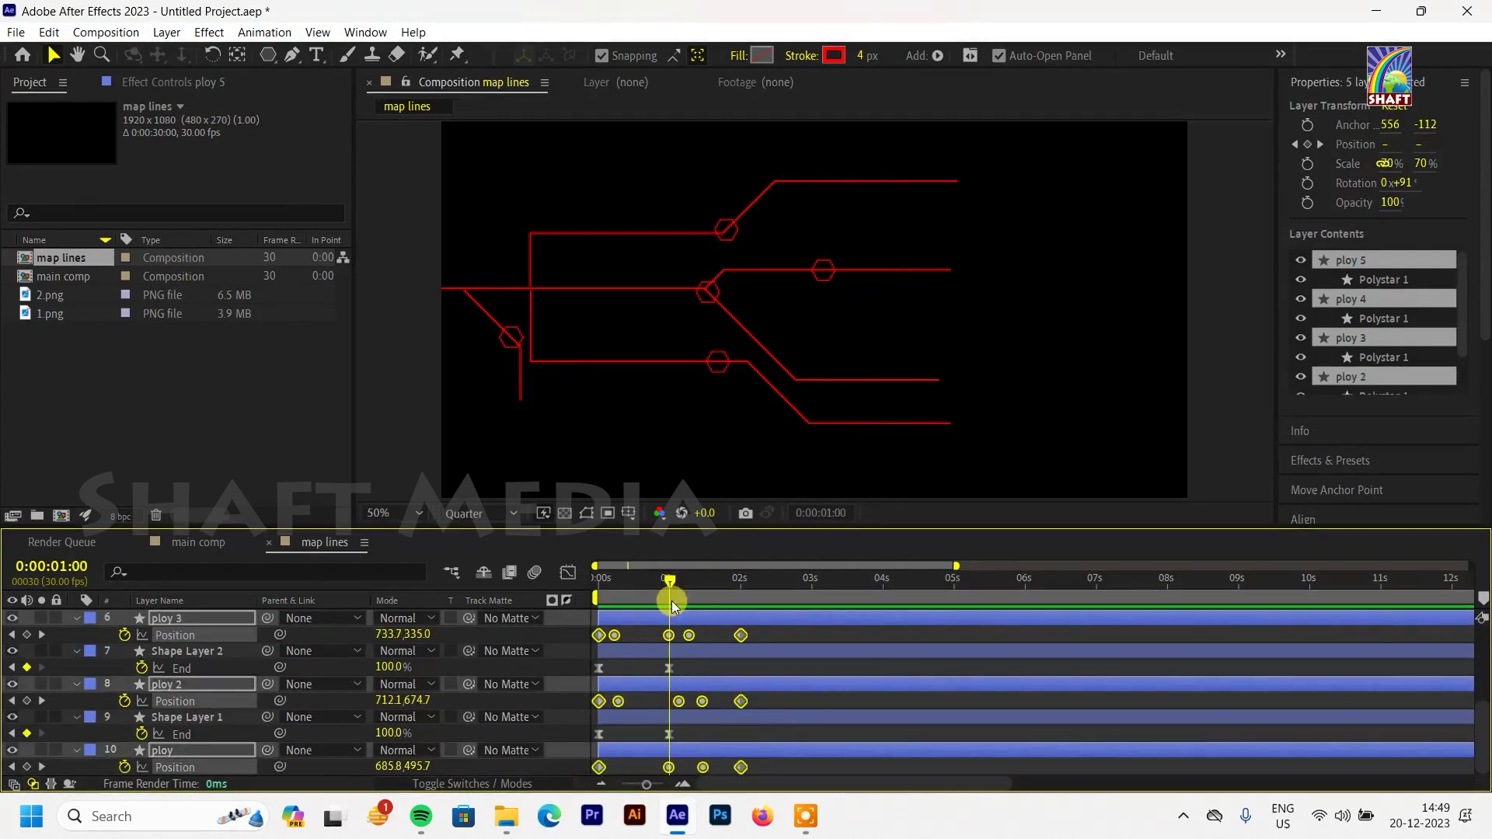
pyautogui.moveTo(744, 765); pyautogui.dragTo(669, 769)
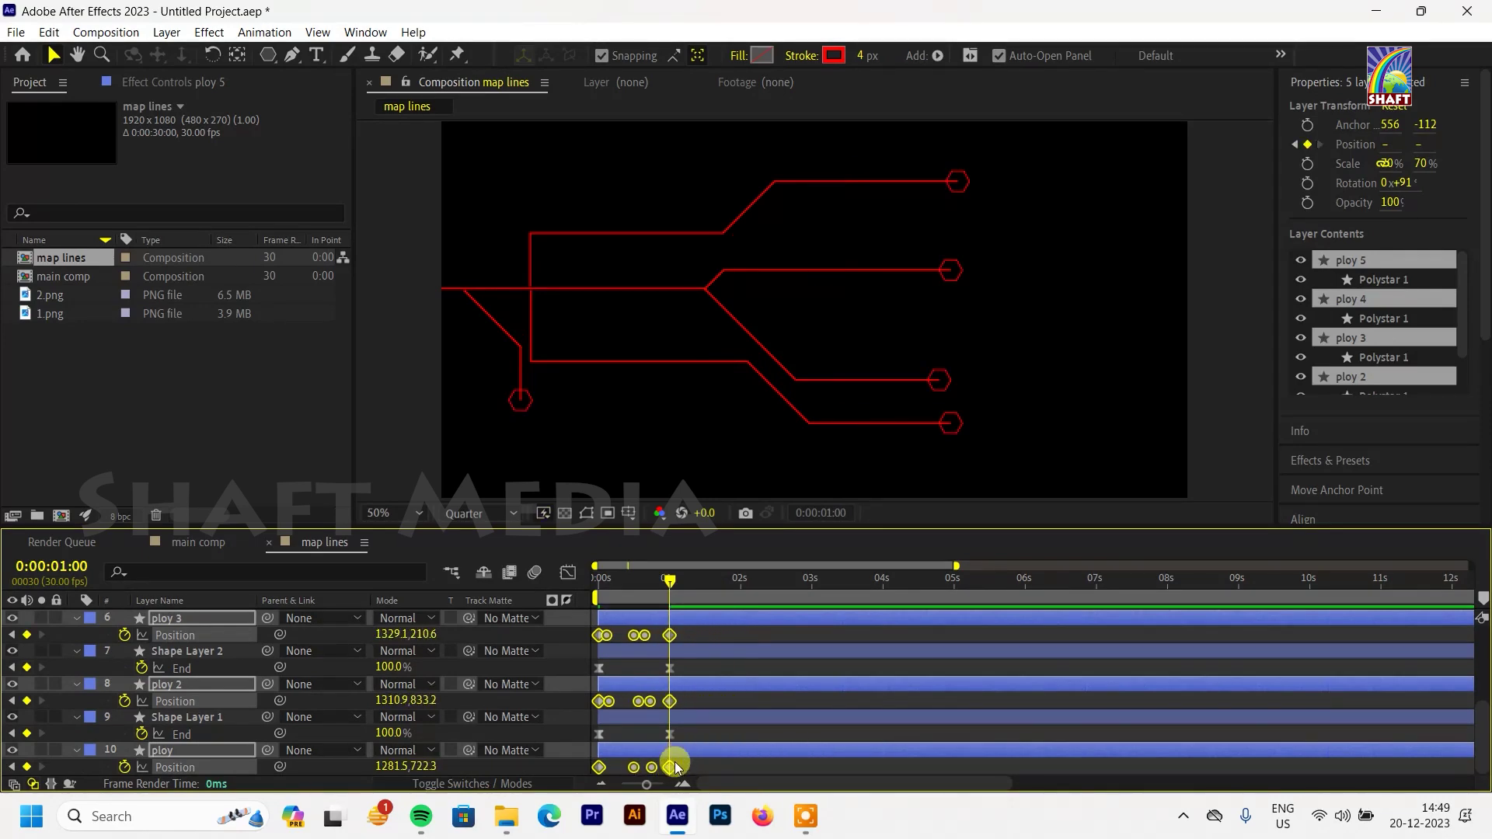
pyautogui.rightClick(670, 769)
pyautogui.press('Escape')
pyautogui.rightClick(670, 767)
pyautogui.moveTo(699, 752)
pyautogui.click(1057, 536)
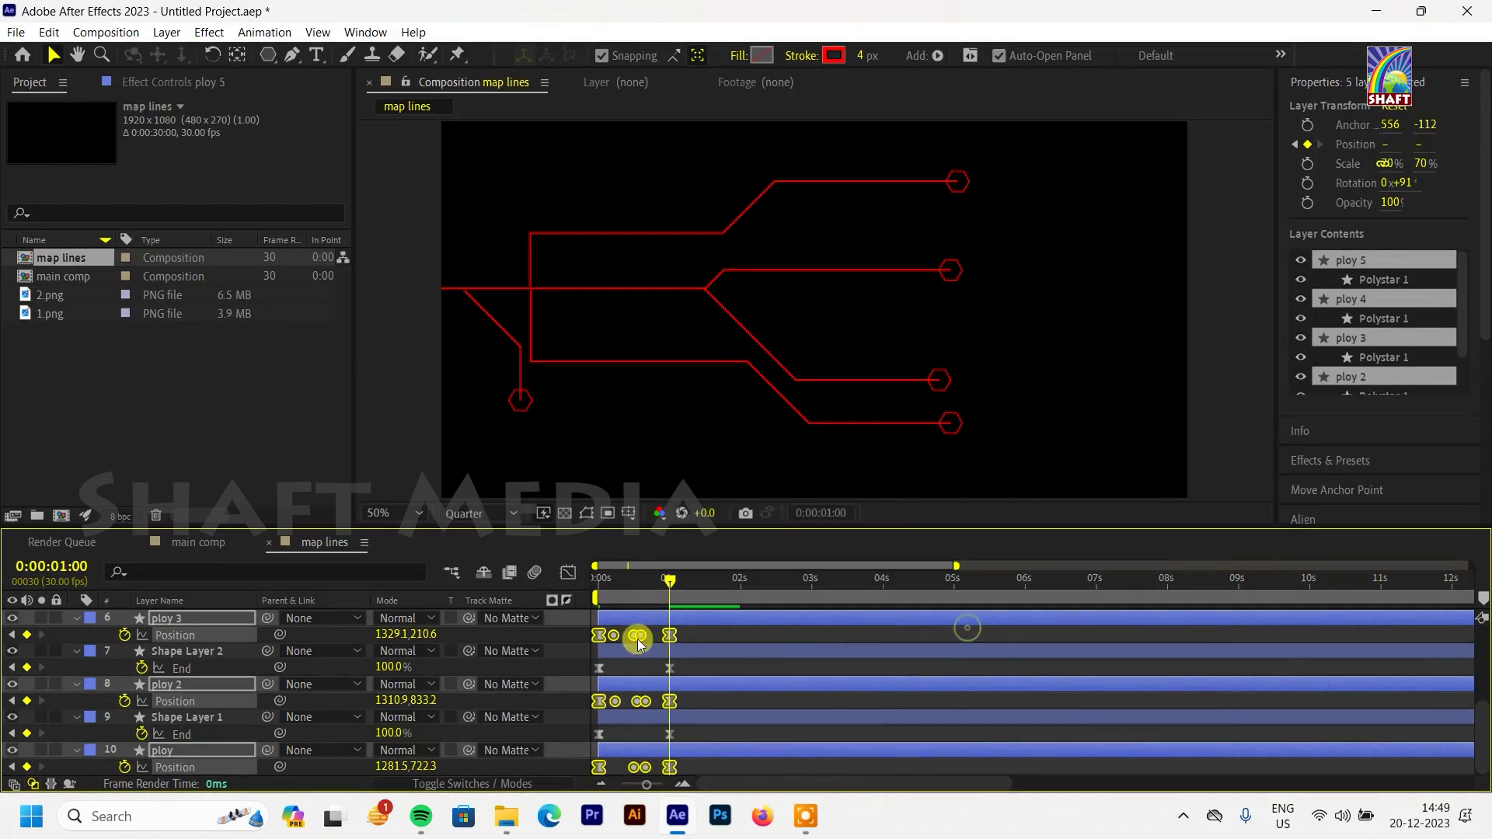
# Step: Preview from the start at Half resolution, then select all layers
pyautogui.press('Home')
pyautogui.press('space')
pyautogui.press('space')
pyautogui.scroll(4, 517, 657)
pyautogui.click(478, 513)
pyautogui.click(472, 581)
pyautogui.scroll(1, 90, 634)
pyautogui.click(77, 634)
pyautogui.hotkey('ctrl', 'a')
# Step: Select the ploy layer through the last line layer and precompose all ten as 'animated lines'
pyautogui.press('u')
pyautogui.press('u')
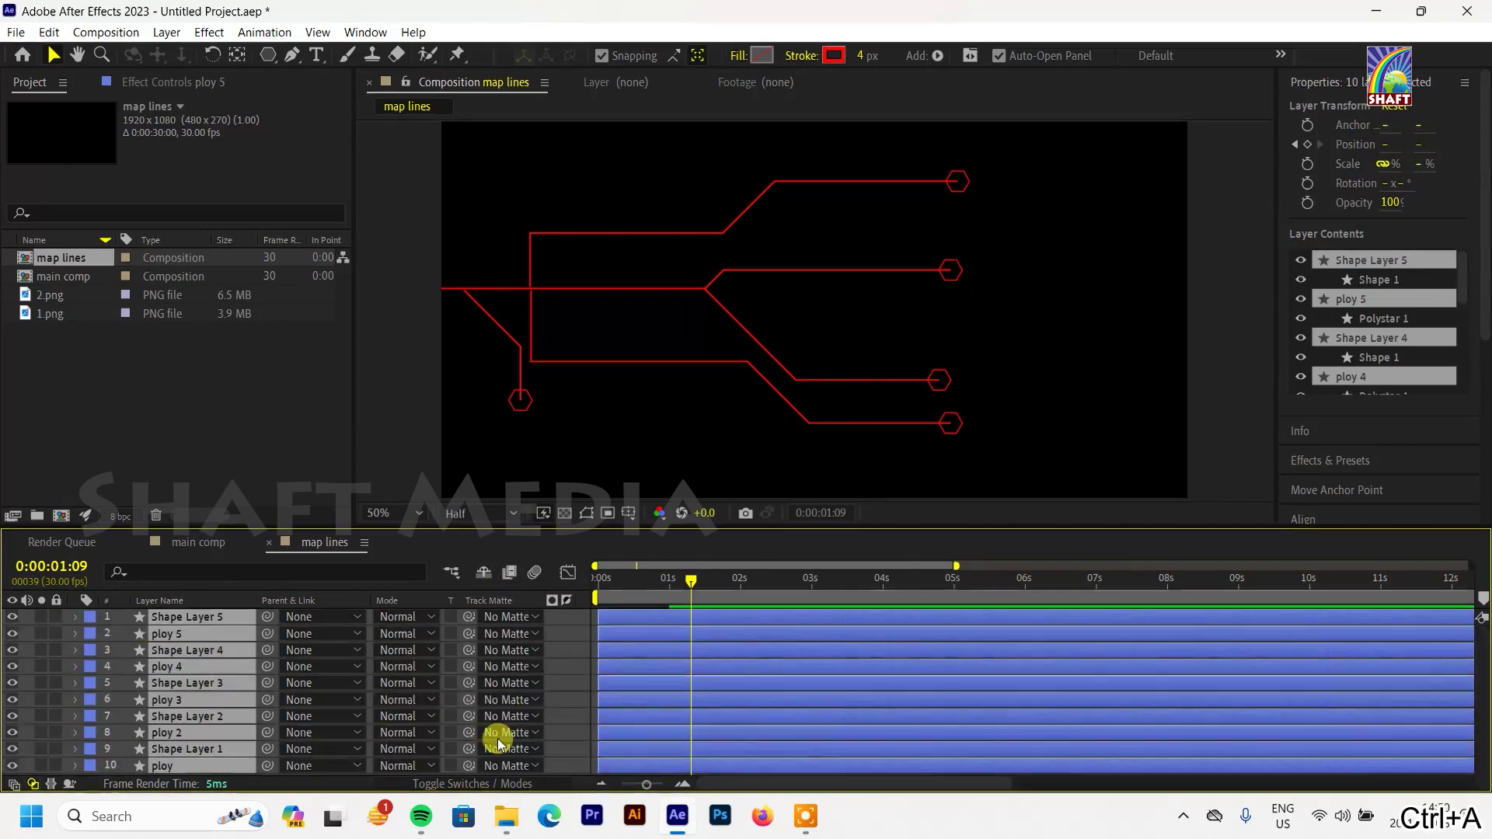
pyautogui.hotkey('ctrl', 'shift', 'a')
pyautogui.click(174, 769)
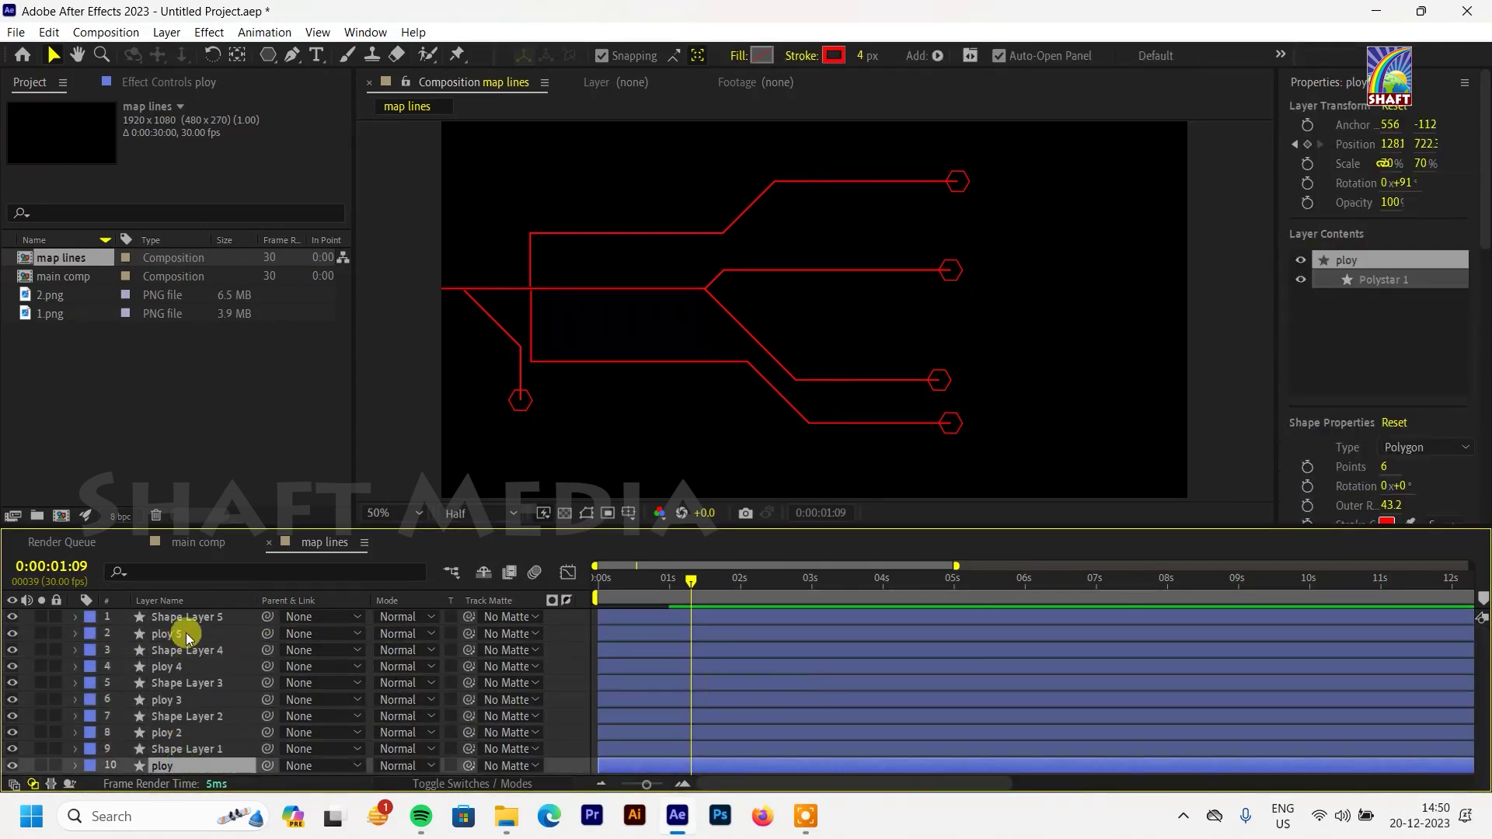
pyautogui.keyDown('shift'); pyautogui.click(199, 619); pyautogui.keyUp('shift')
pyautogui.hotkey('ctrl', 'shift', 'c')
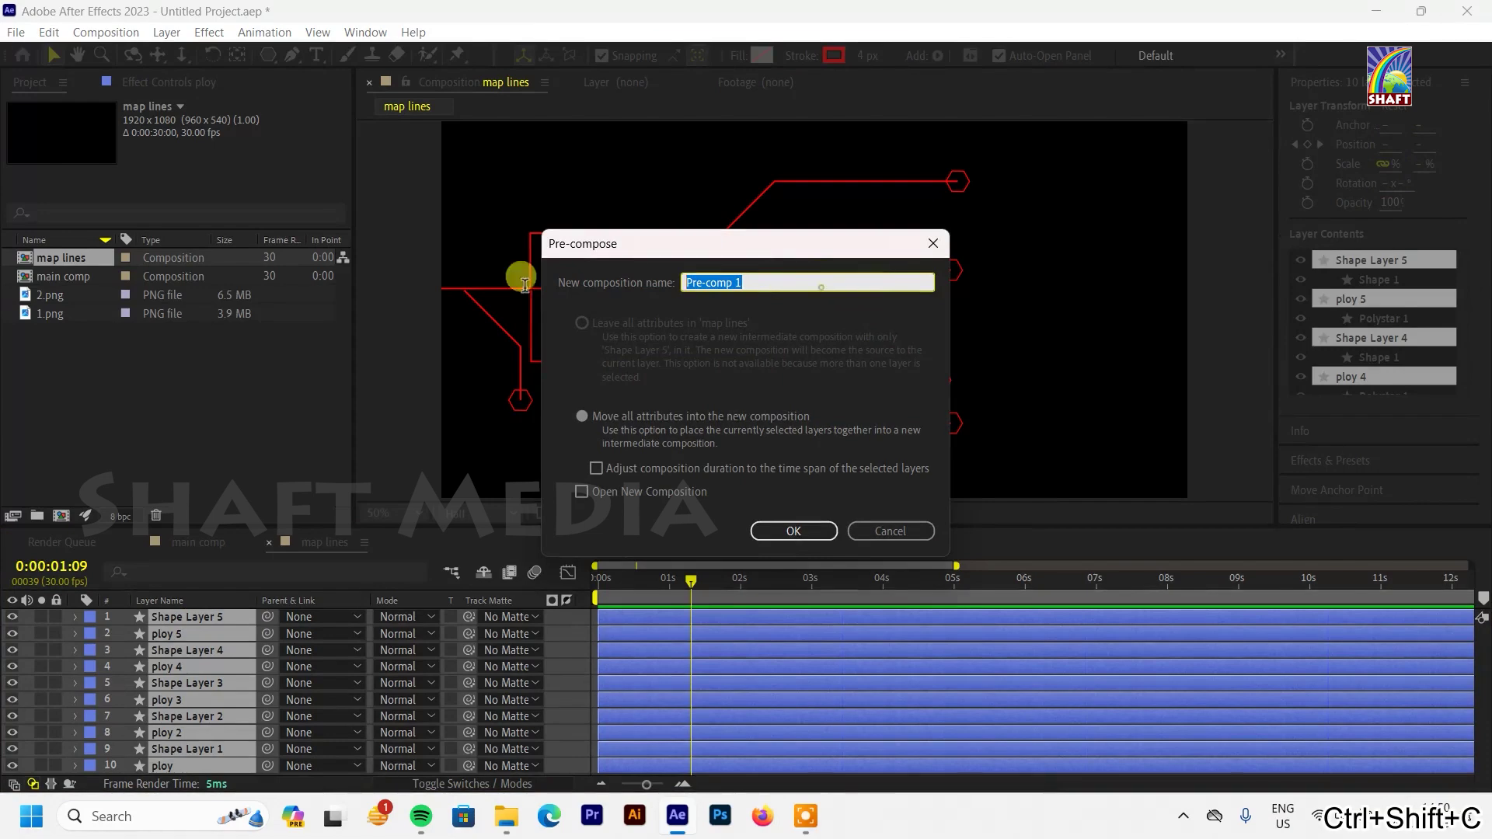
pyautogui.write('animated l')
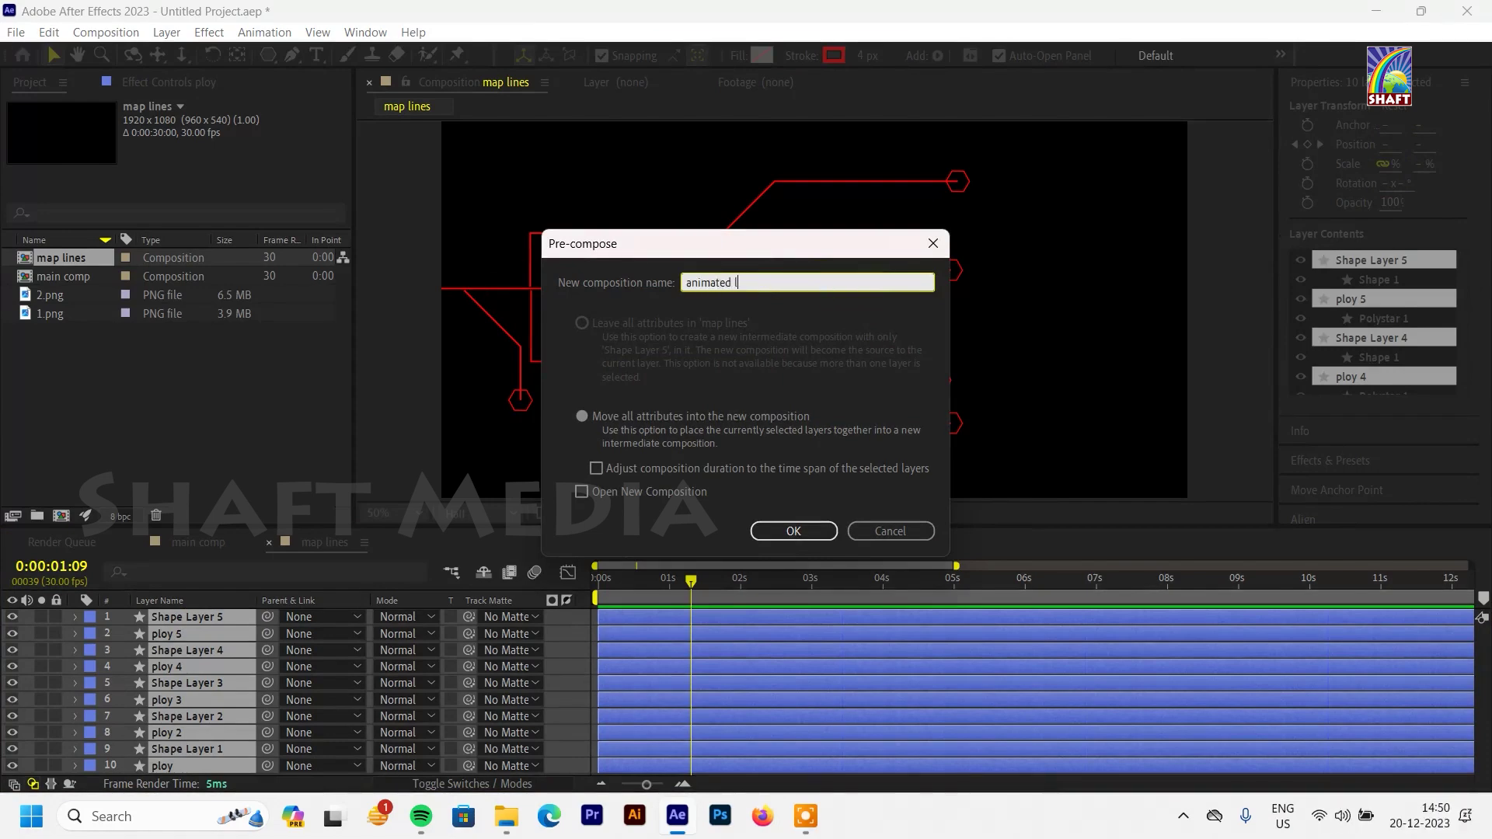
pyautogui.press('Return')
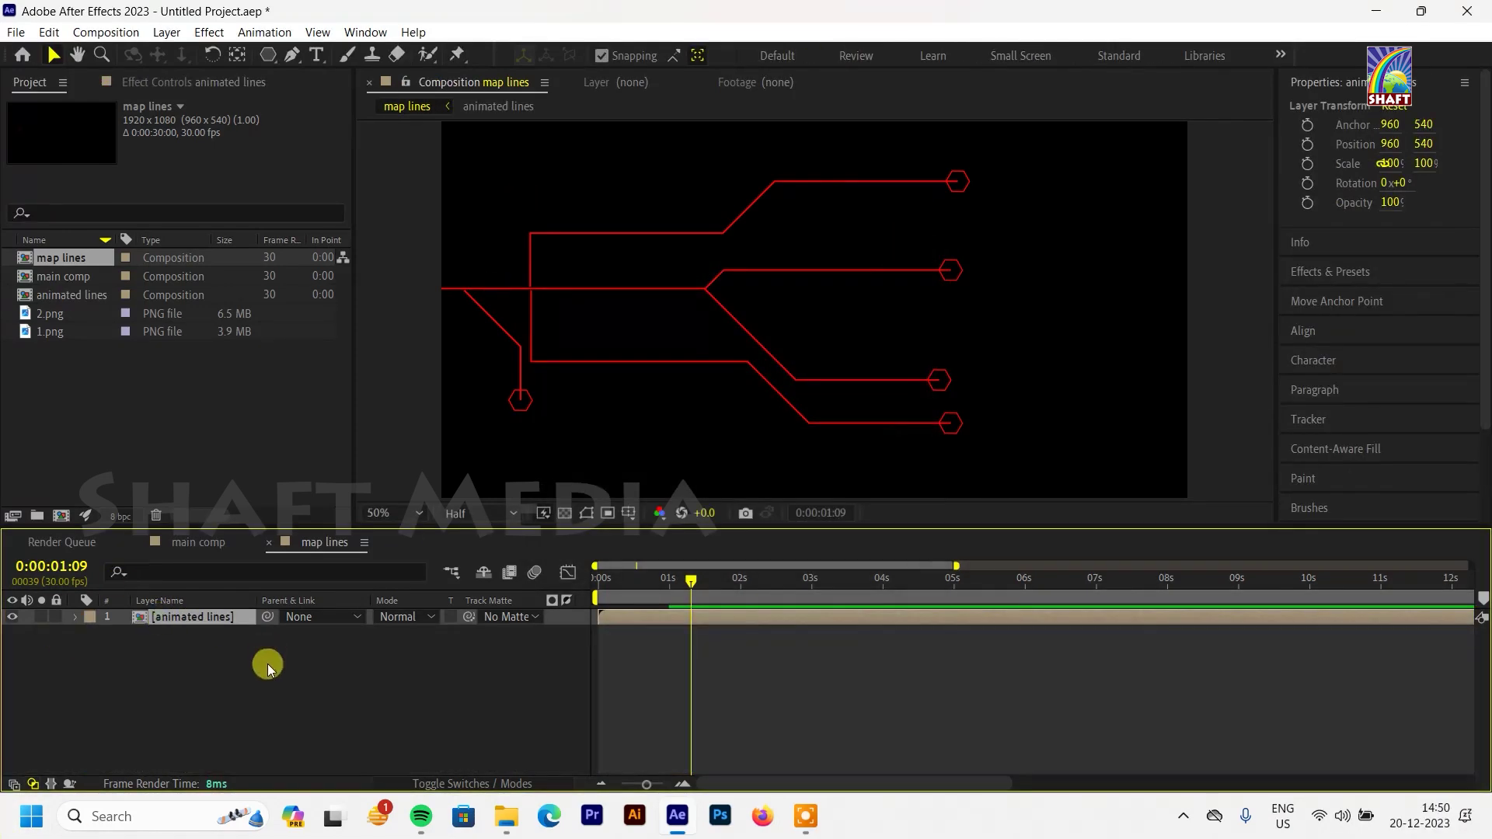
pyautogui.hotkey('ctrl', 'space')
# Step: Apply Glow to animated lines, raising Color Loops to 1.2 and enlarging the Glow Radius
pyautogui.write('glo')
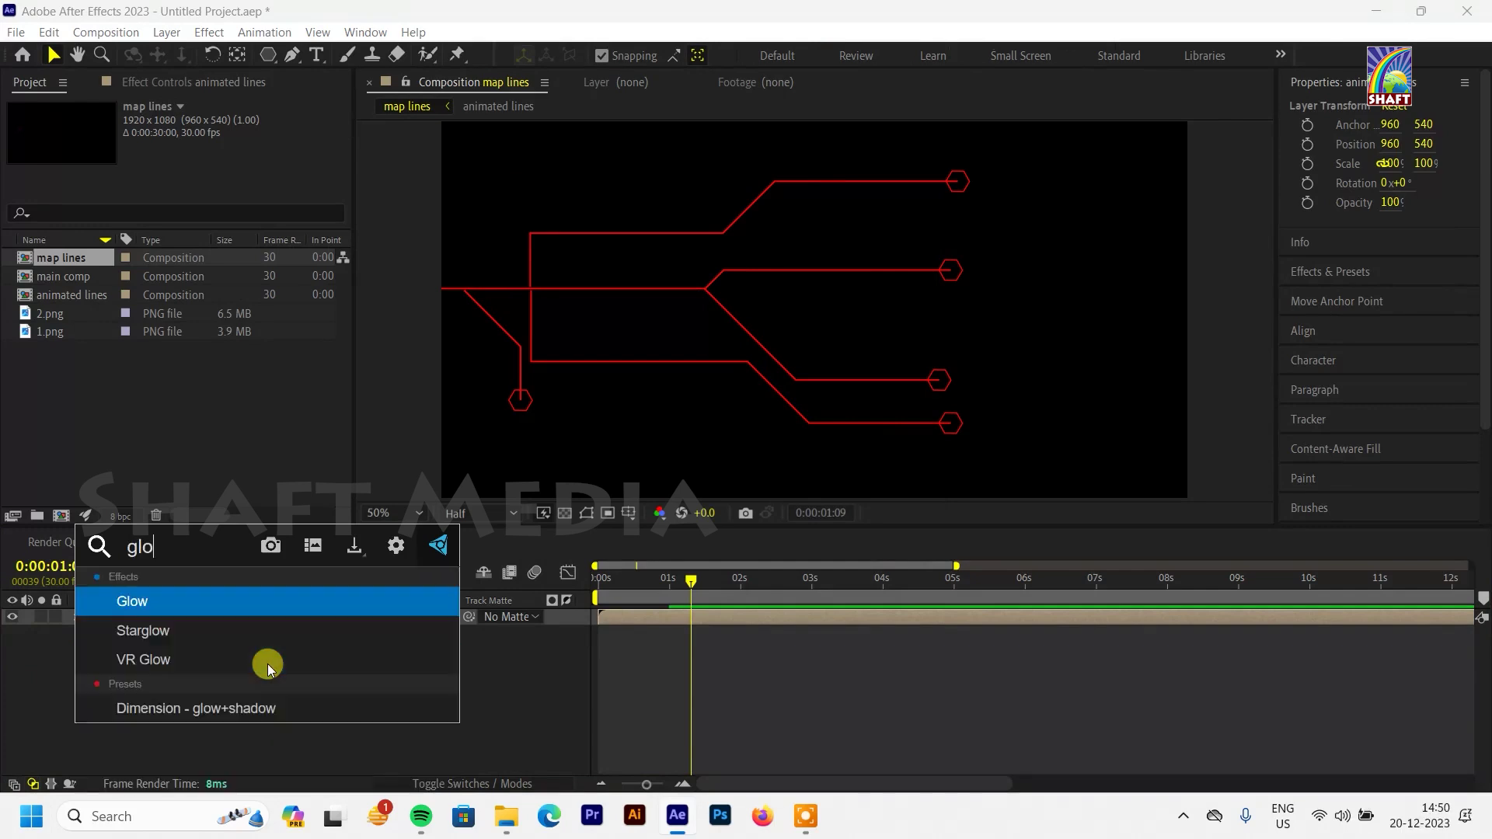
pyautogui.press('Return')
pyautogui.moveTo(210, 293); pyautogui.dragTo(218, 288)
pyautogui.moveTo(202, 172); pyautogui.dragTo(219, 182)
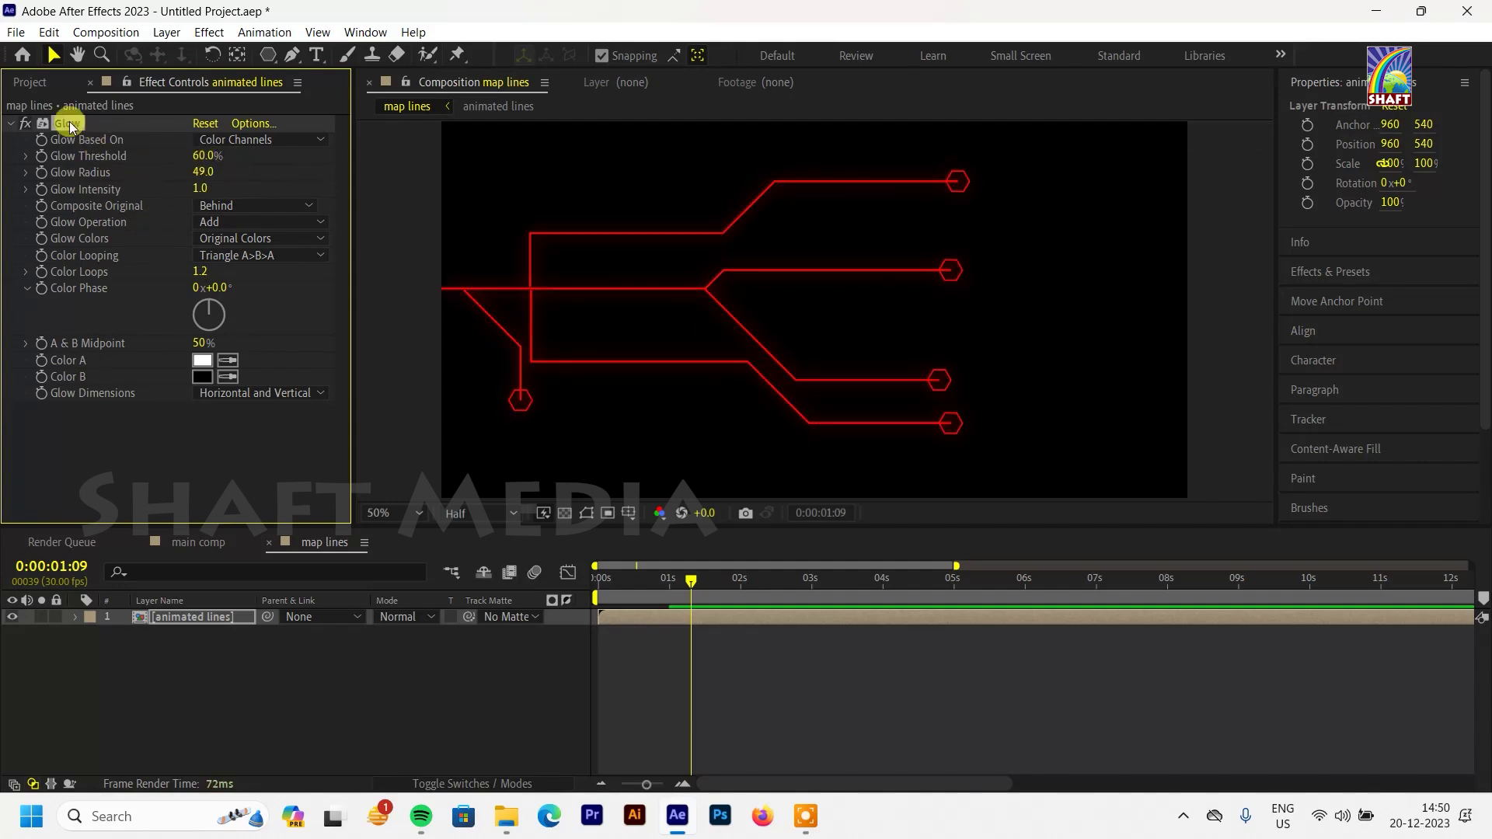
# Step: Duplicate the Glow, setting the second glow's radius to 332 and threshold to 55.7%, and preview
pyautogui.hotkey('ctrl', 'd')
pyautogui.moveTo(204, 287); pyautogui.dragTo(305, 292)
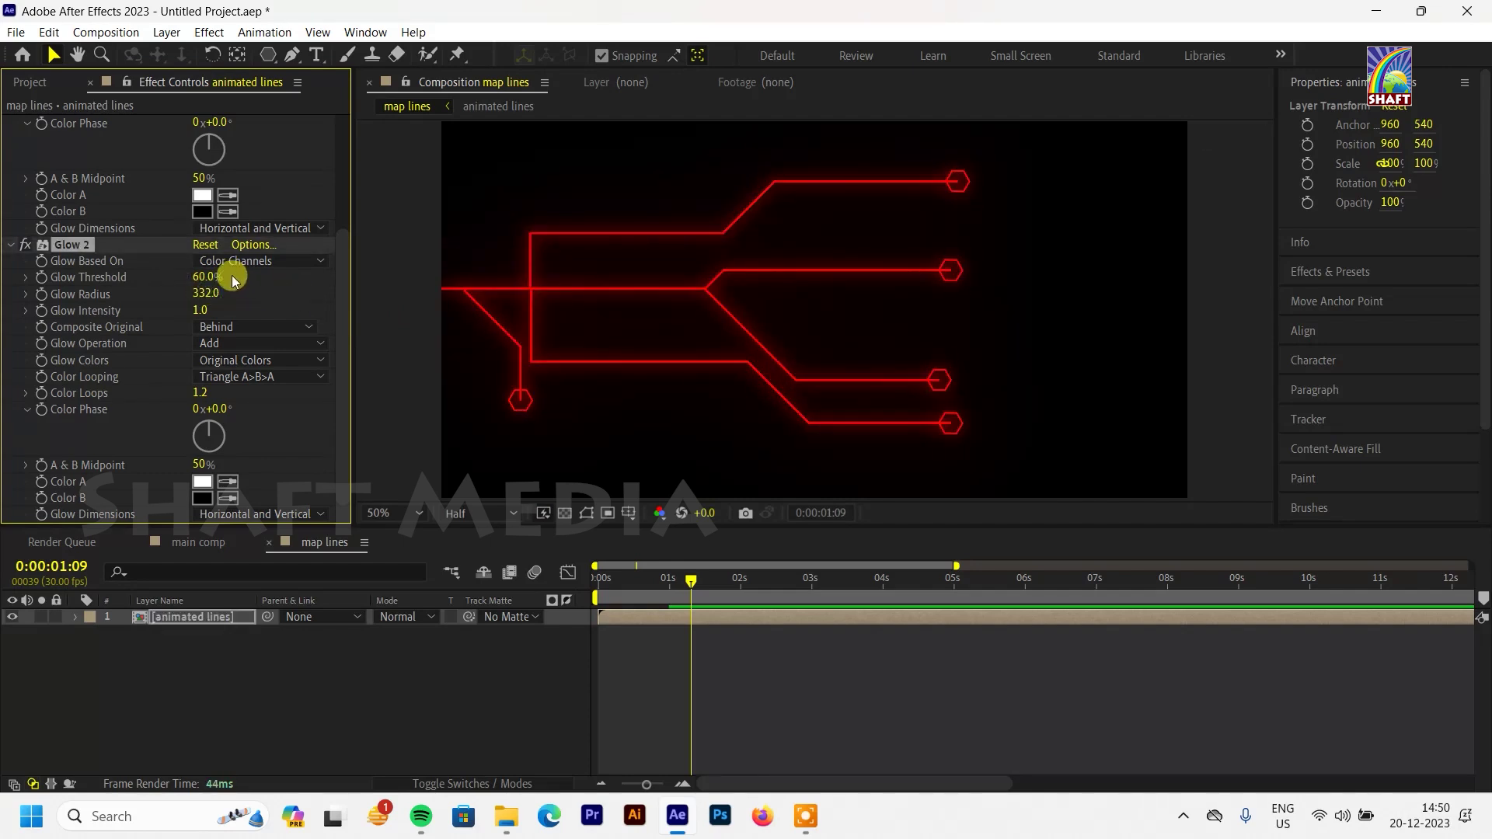
pyautogui.moveTo(201, 275); pyautogui.dragTo(186, 275)
pyautogui.click(800, 705)
pyautogui.press('space')
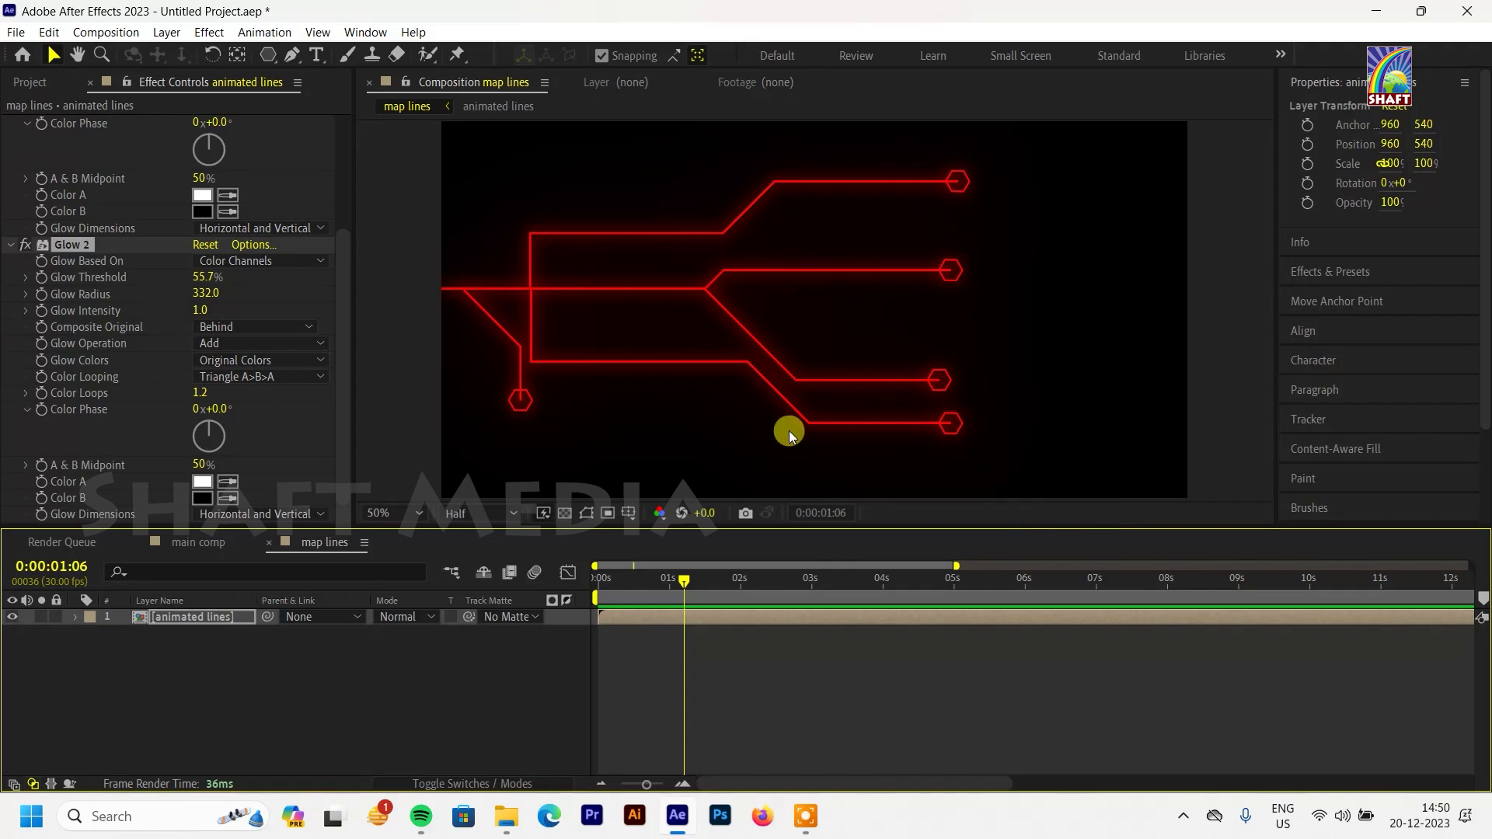
pyautogui.click(218, 541)
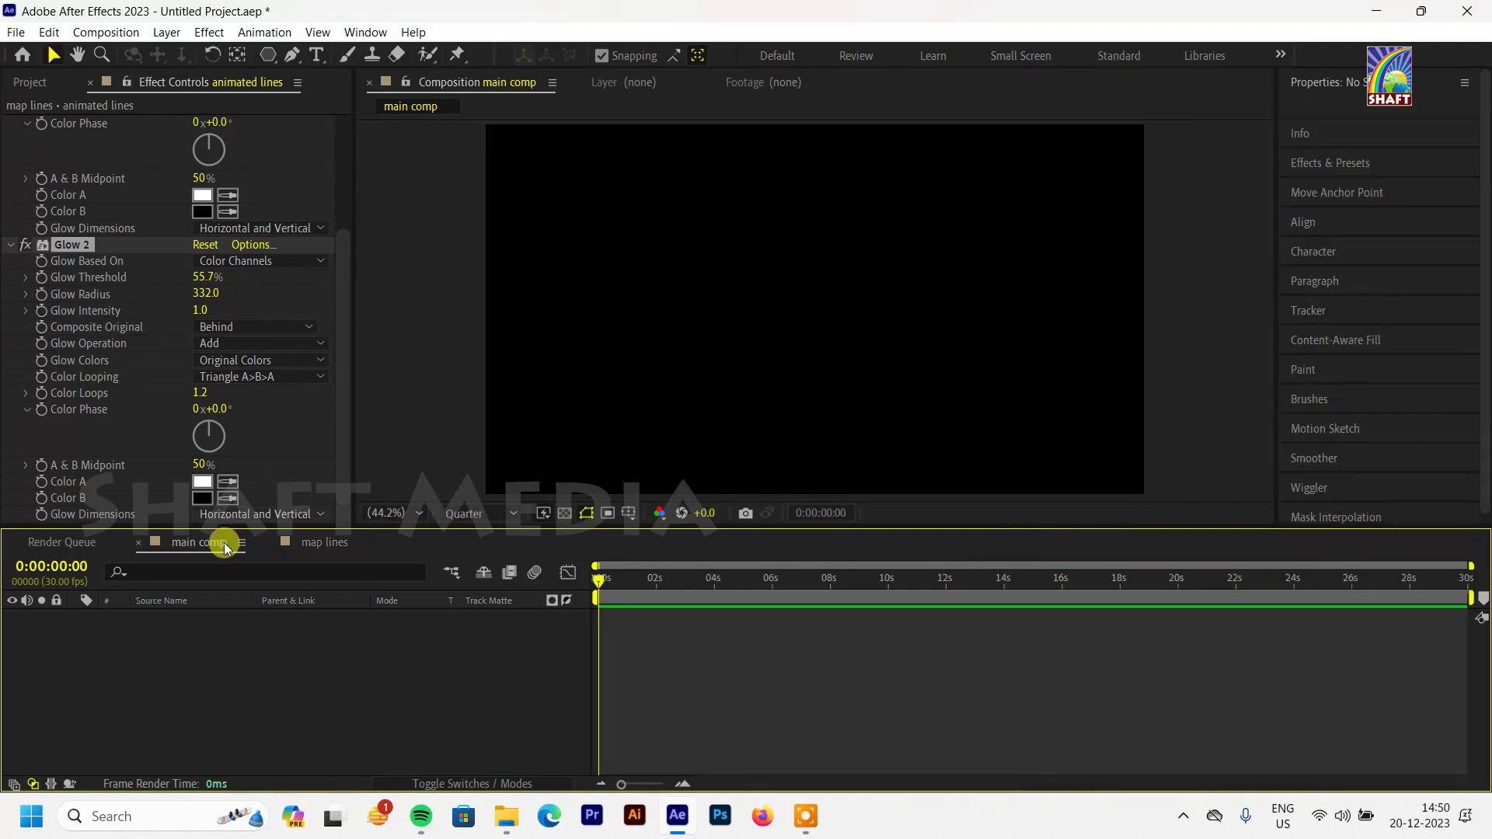
# Step: Inside the animated lines precomp, give the ploy 5 hexagon a solid bright red fill
pyautogui.click(350, 548)
pyautogui.click(249, 618)
pyautogui.doubleClick(249, 619)
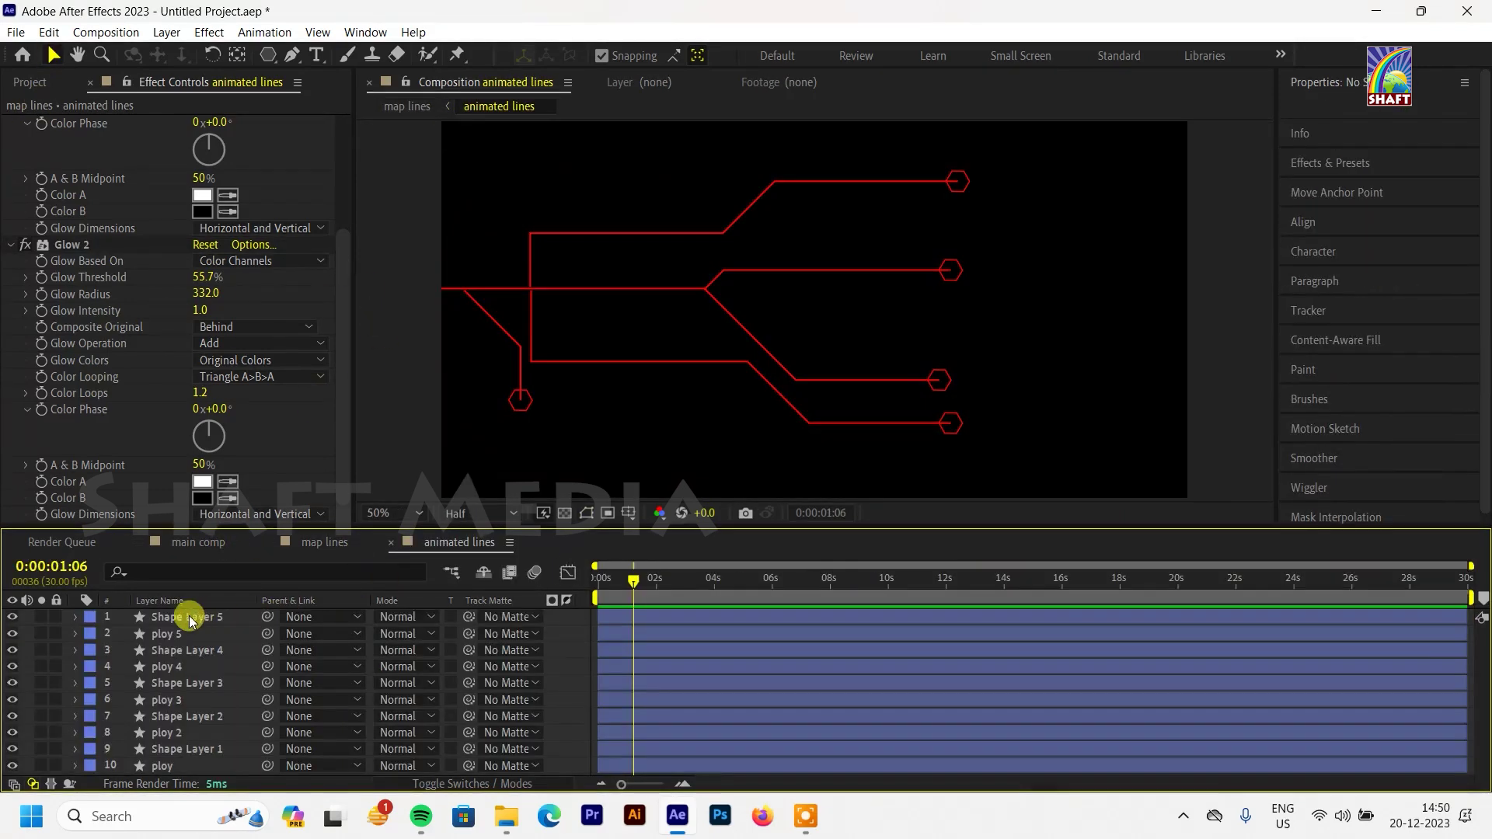
pyautogui.click(187, 633)
pyautogui.click(738, 55)
pyautogui.click(671, 351)
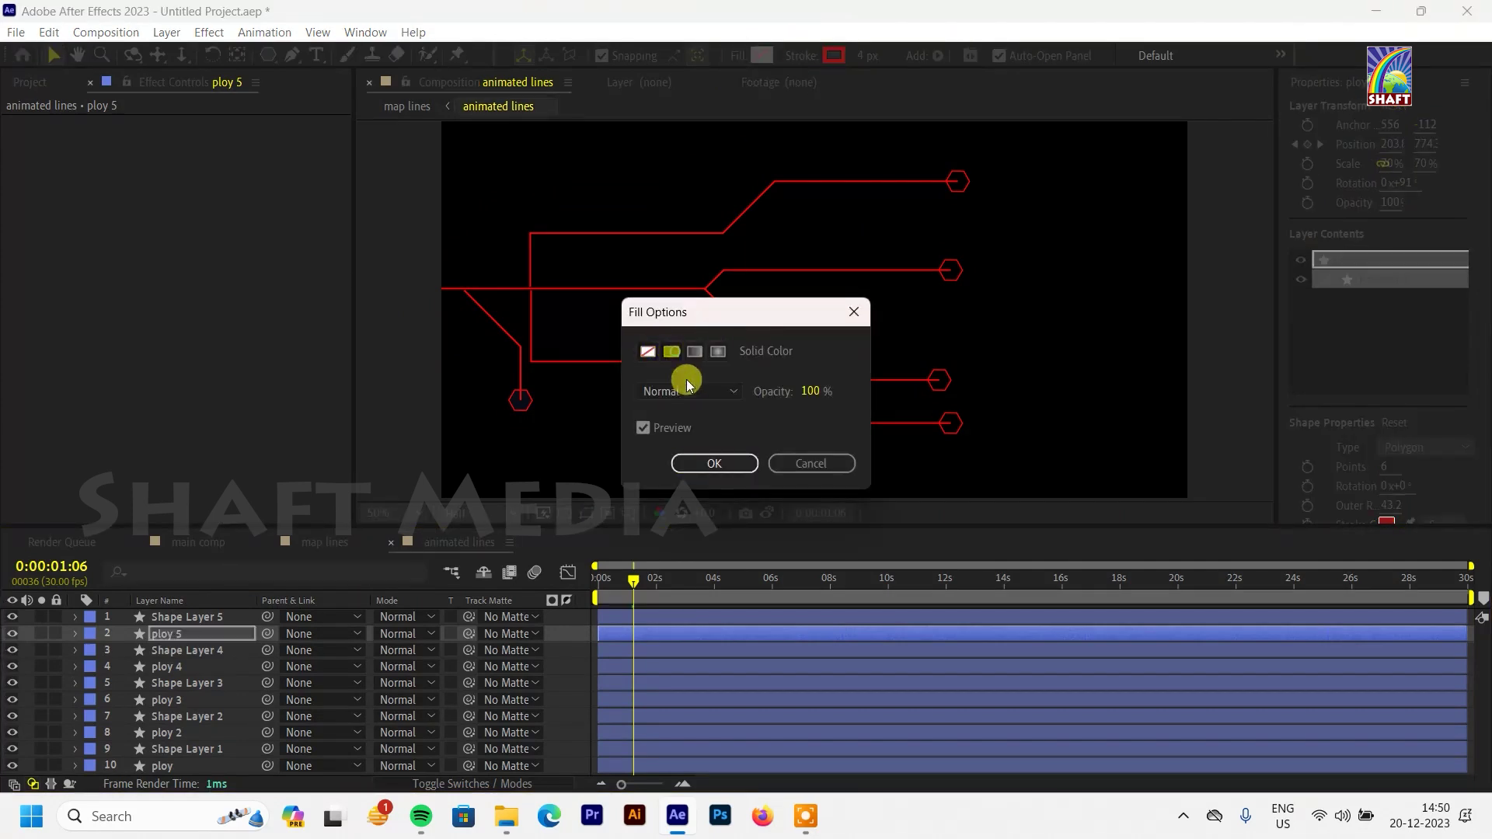
pyautogui.click(703, 462)
pyautogui.click(770, 59)
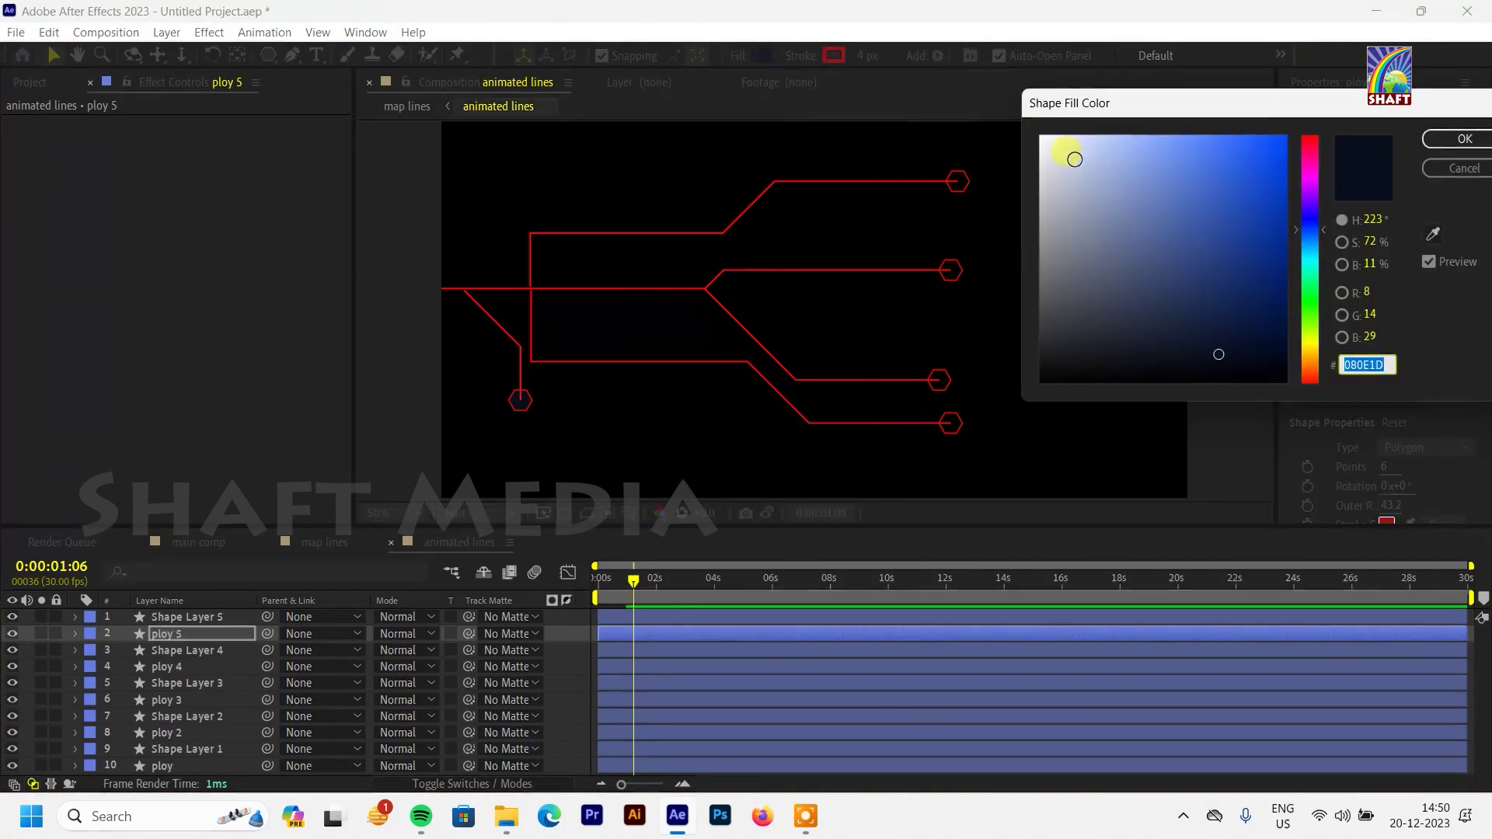
pyautogui.click(1303, 153)
pyautogui.click(1457, 143)
pyautogui.click(761, 55)
pyautogui.click(1270, 149)
pyautogui.click(1457, 143)
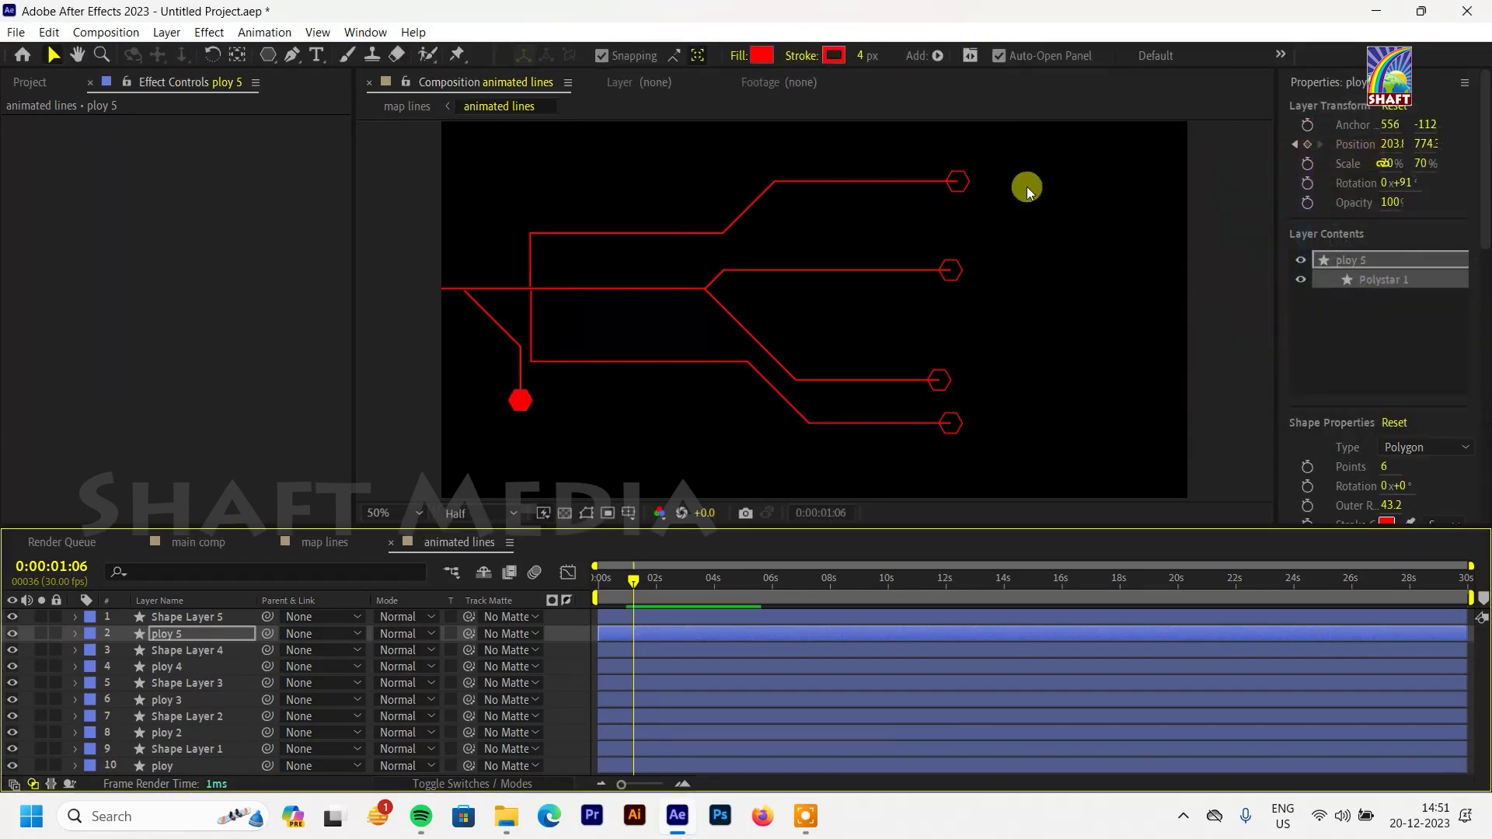
# Step: Give the ploy 4 and ploy 3 hexagons solid red fills
pyautogui.click(181, 666)
pyautogui.click(735, 56)
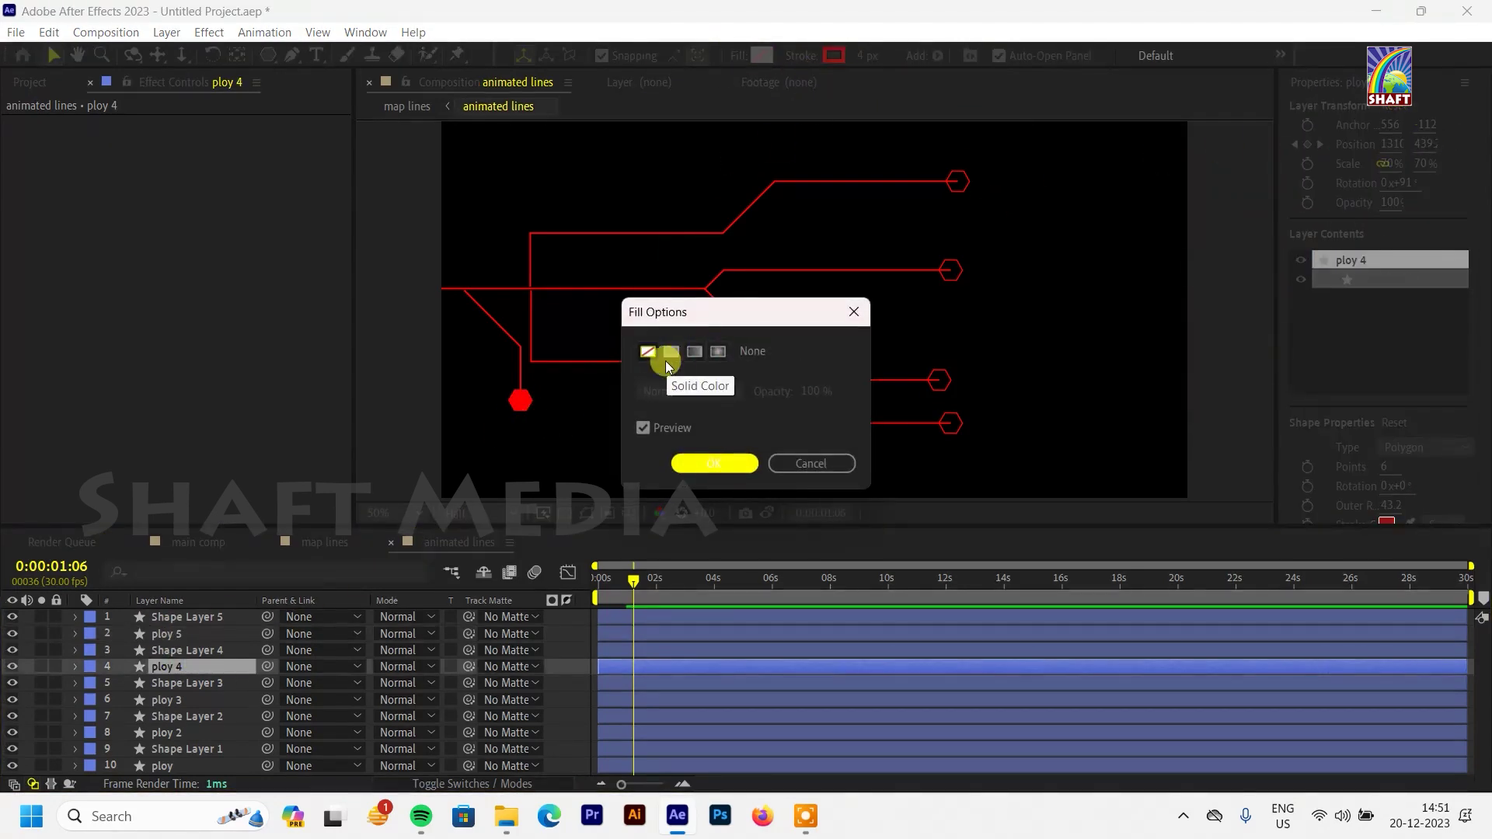
pyautogui.click(663, 353)
pyautogui.click(710, 453)
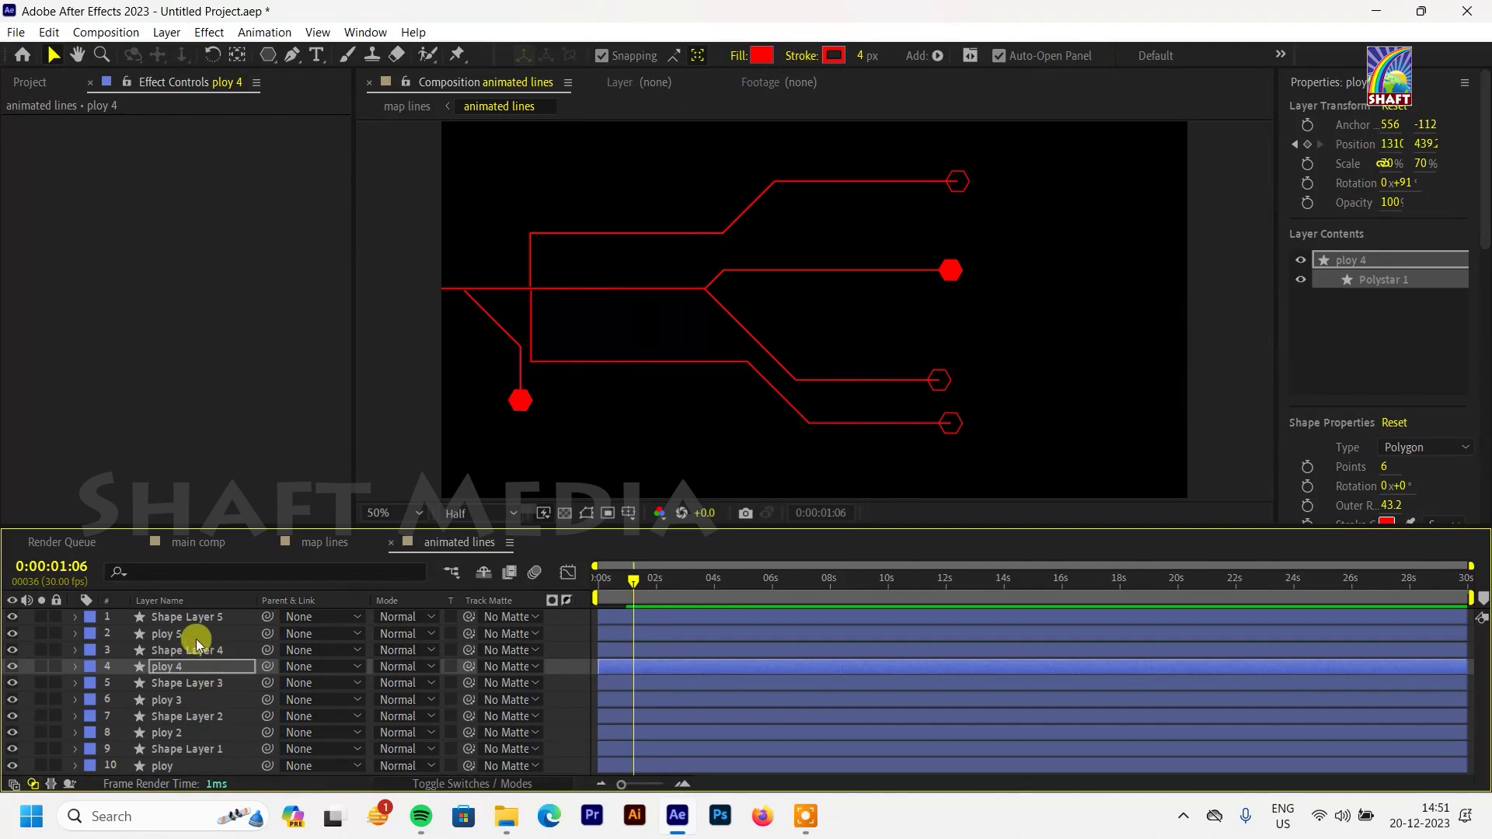
pyautogui.click(187, 699)
pyautogui.click(737, 55)
pyautogui.click(673, 353)
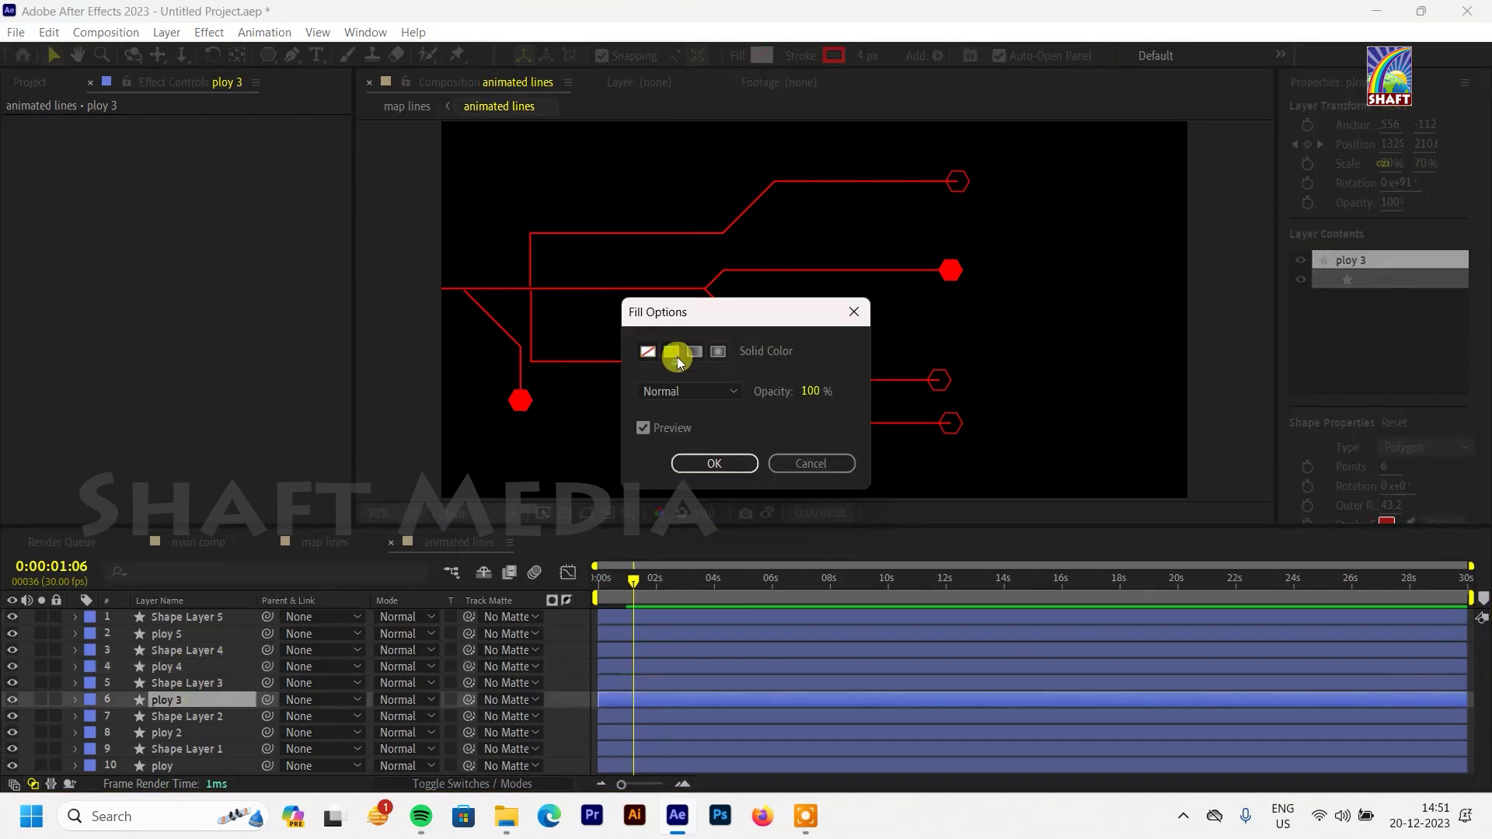
pyautogui.click(714, 464)
# Step: Give the ploy 2 and ploy hexagons solid red fills and check a later frame
pyautogui.click(175, 732)
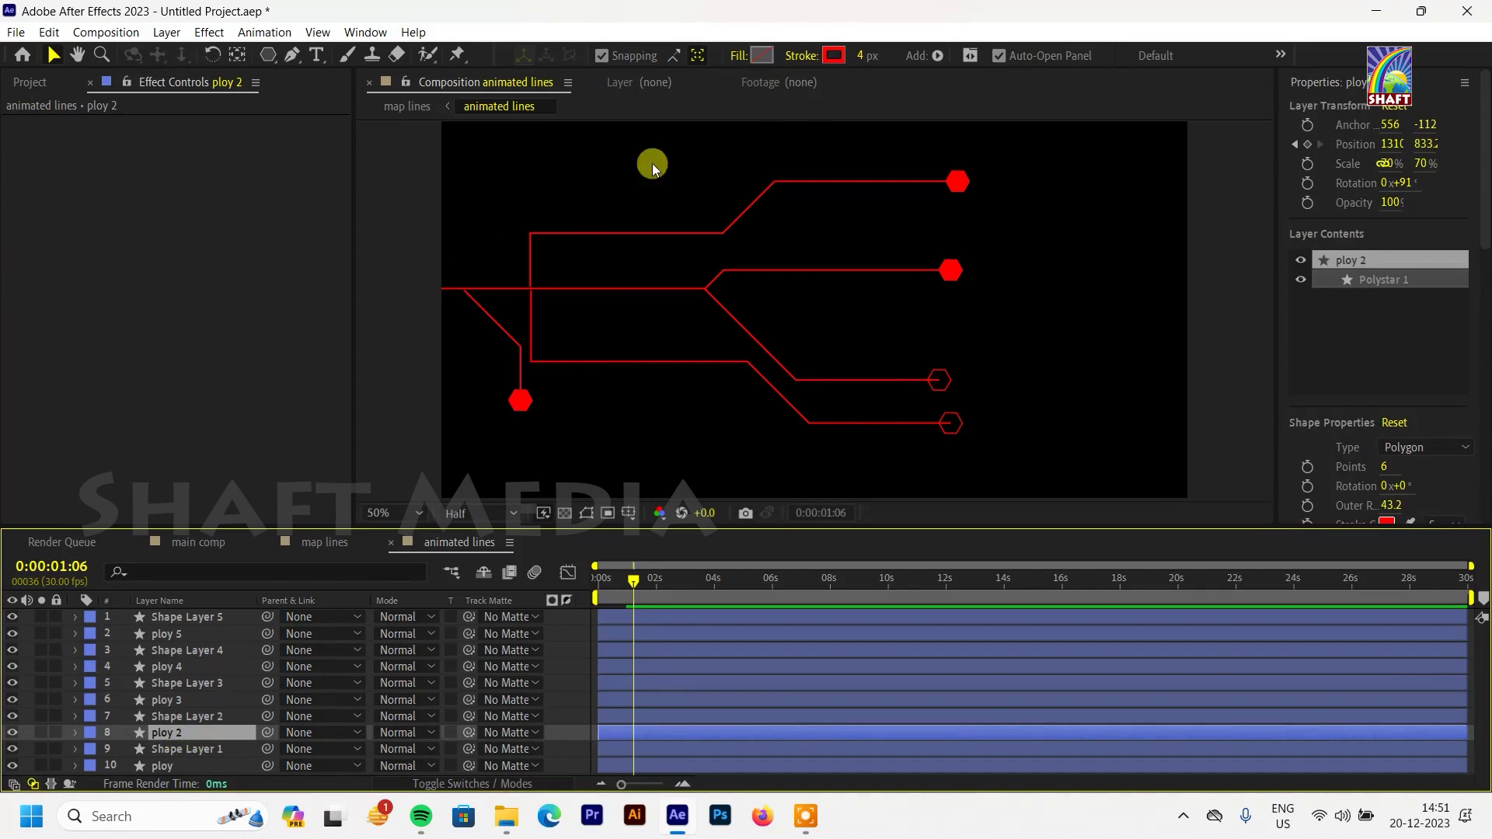
pyautogui.click(743, 56)
pyautogui.click(663, 353)
pyautogui.click(716, 463)
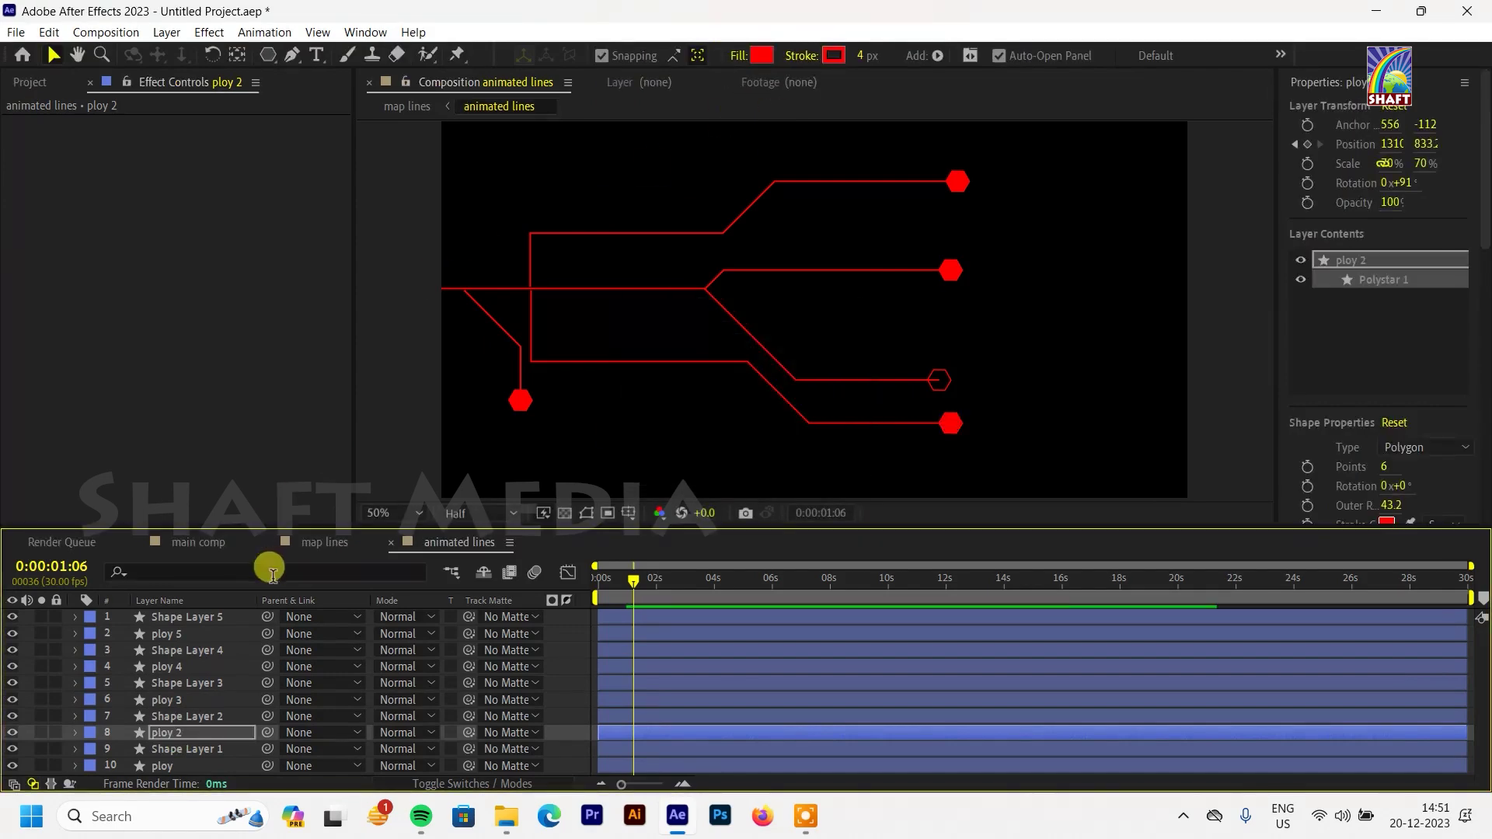
pyautogui.click(200, 771)
pyautogui.click(761, 55)
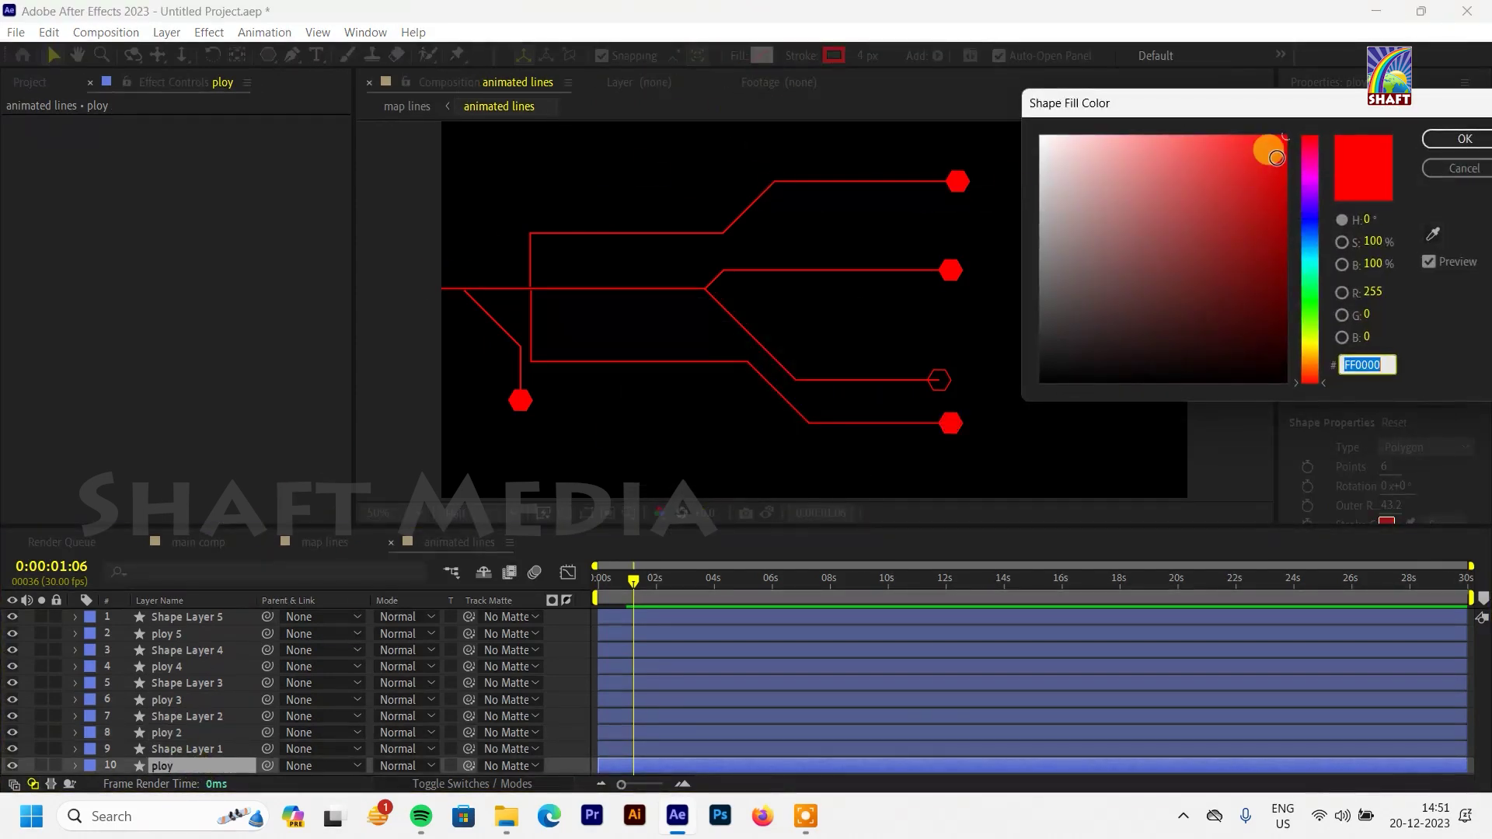
pyautogui.click(1430, 160)
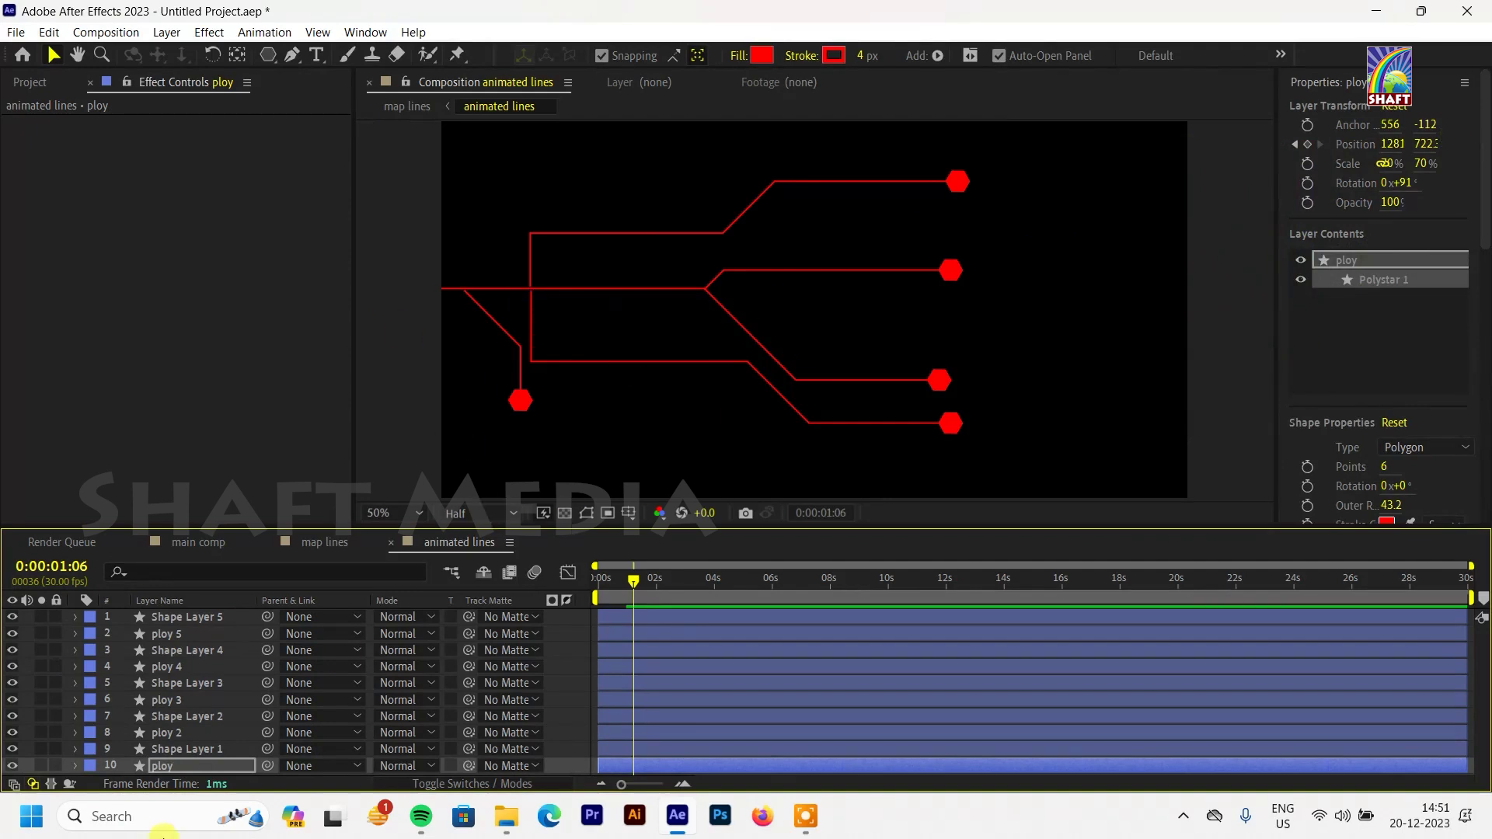
pyautogui.moveTo(685, 565); pyautogui.dragTo(667, 567)
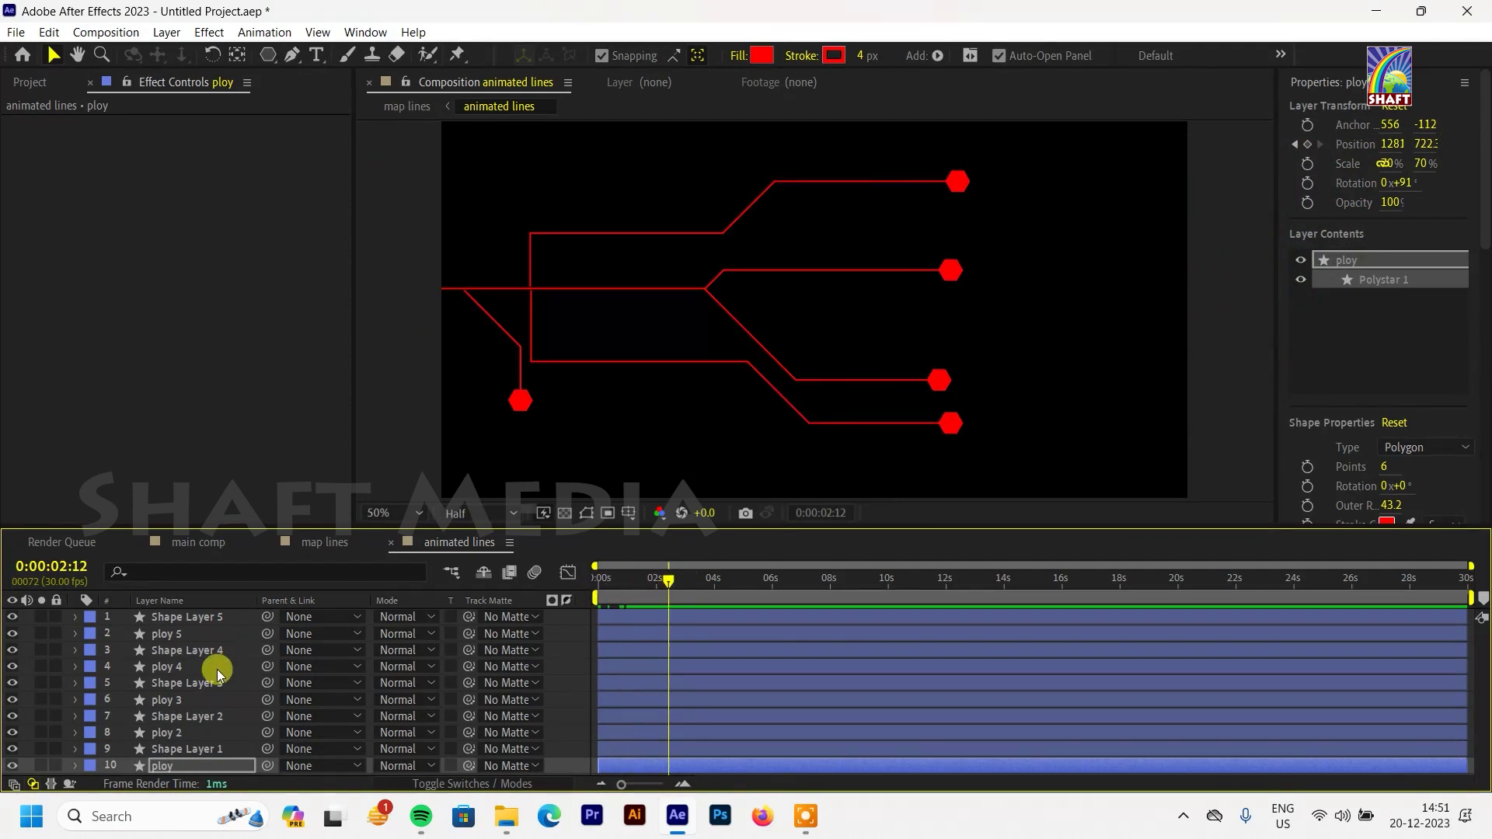
pyautogui.click(324, 541)
# Step: Duplicate the animated lines layer and flip the copy vertically and horizontally
pyautogui.hotkey('ctrl', 'd')
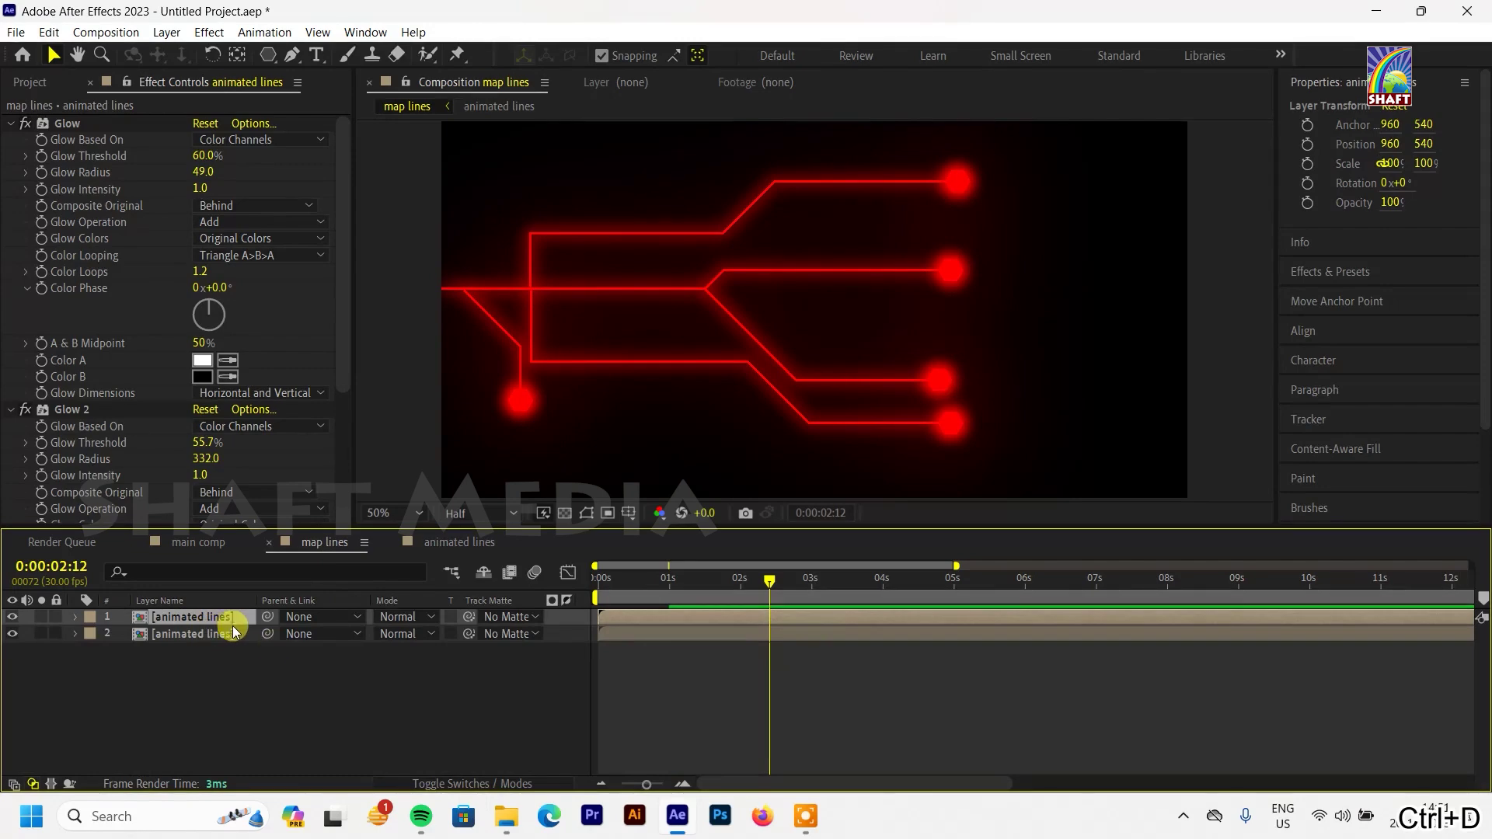
pyautogui.rightClick(227, 622)
pyautogui.moveTo(314, 160)
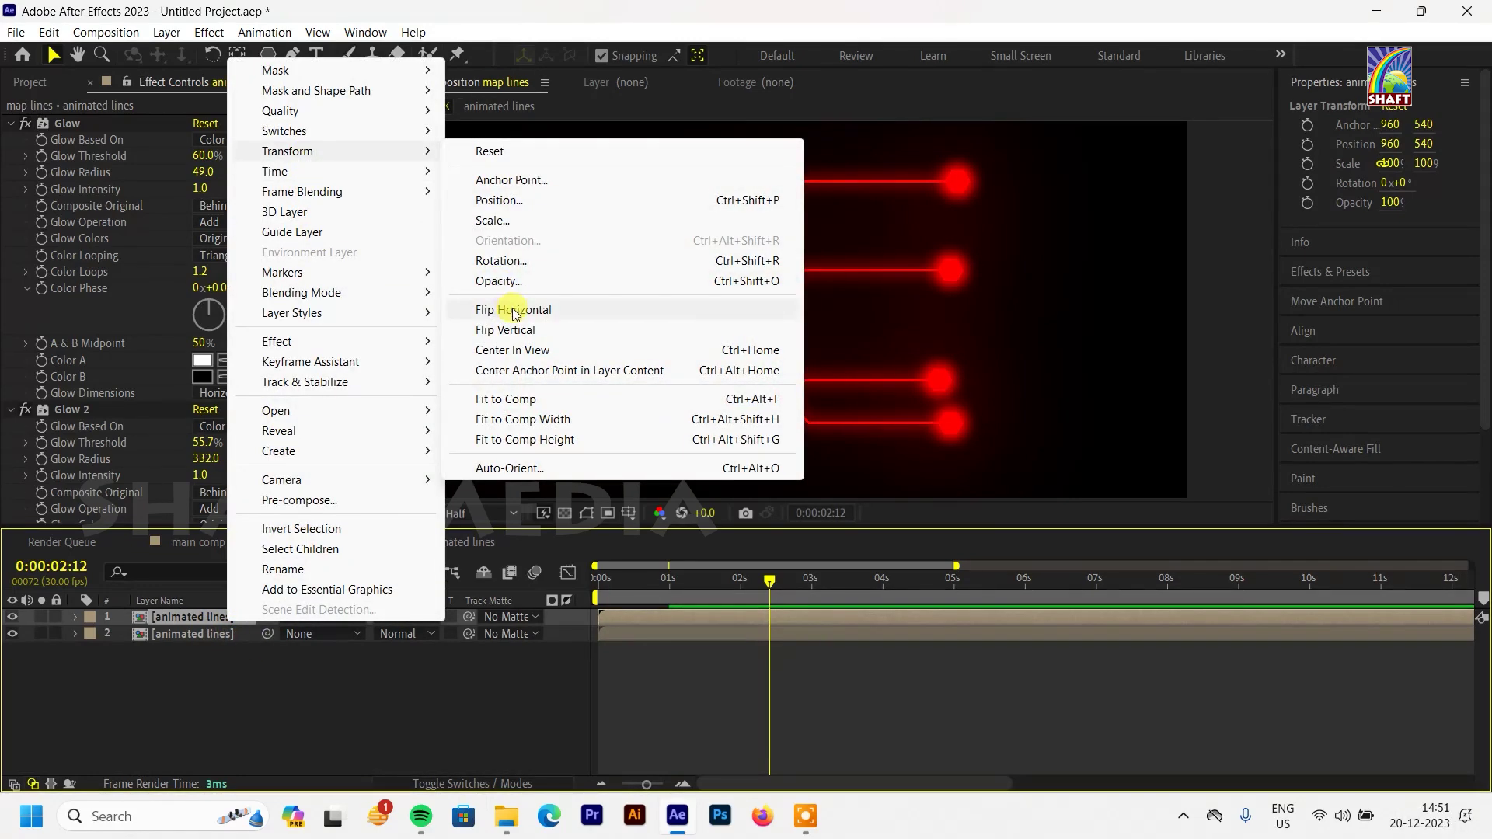
pyautogui.click(513, 327)
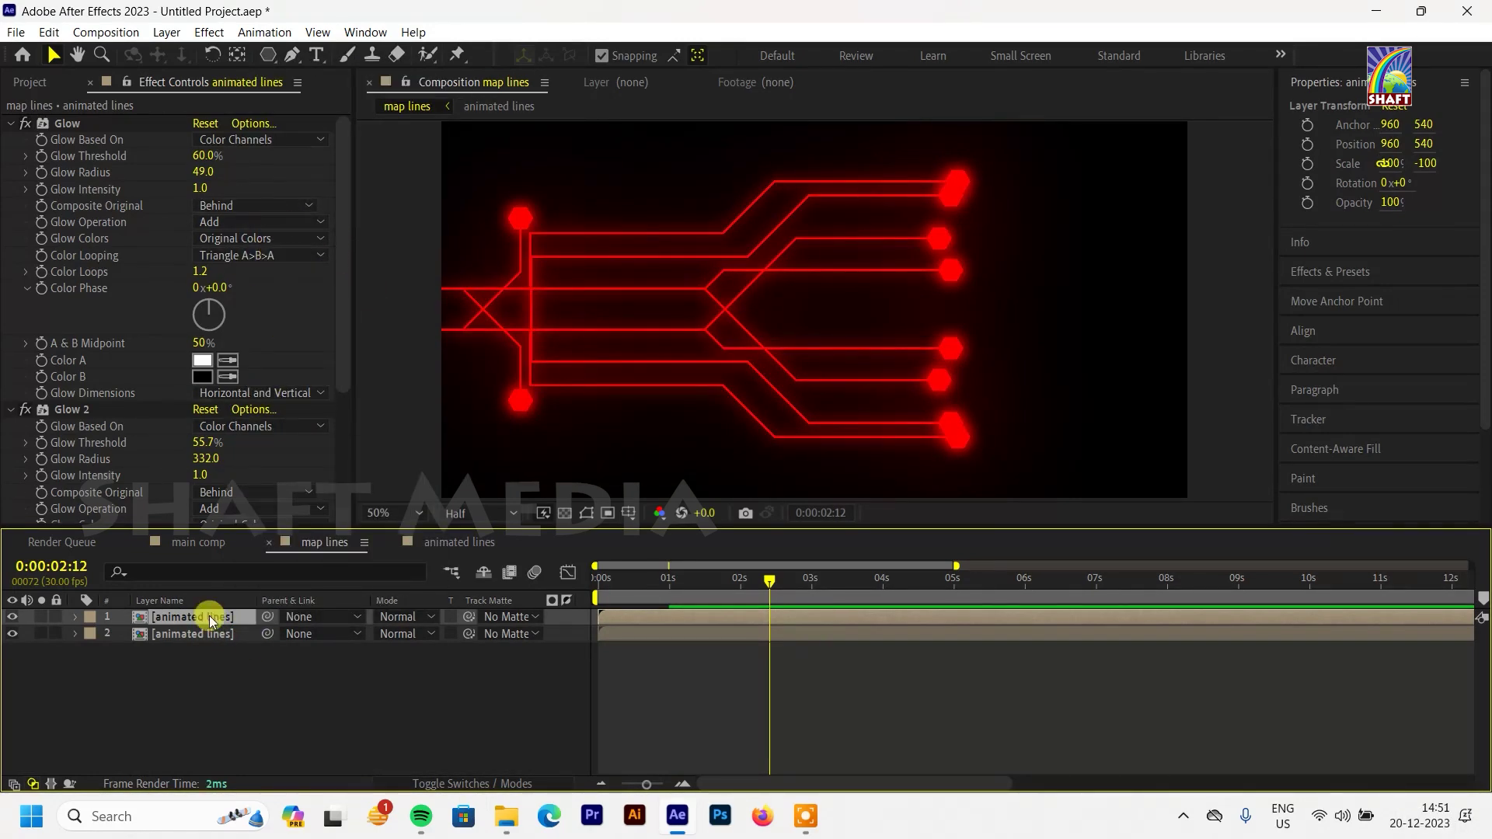
pyautogui.rightClick(212, 616)
pyautogui.moveTo(288, 147)
pyautogui.click(559, 311)
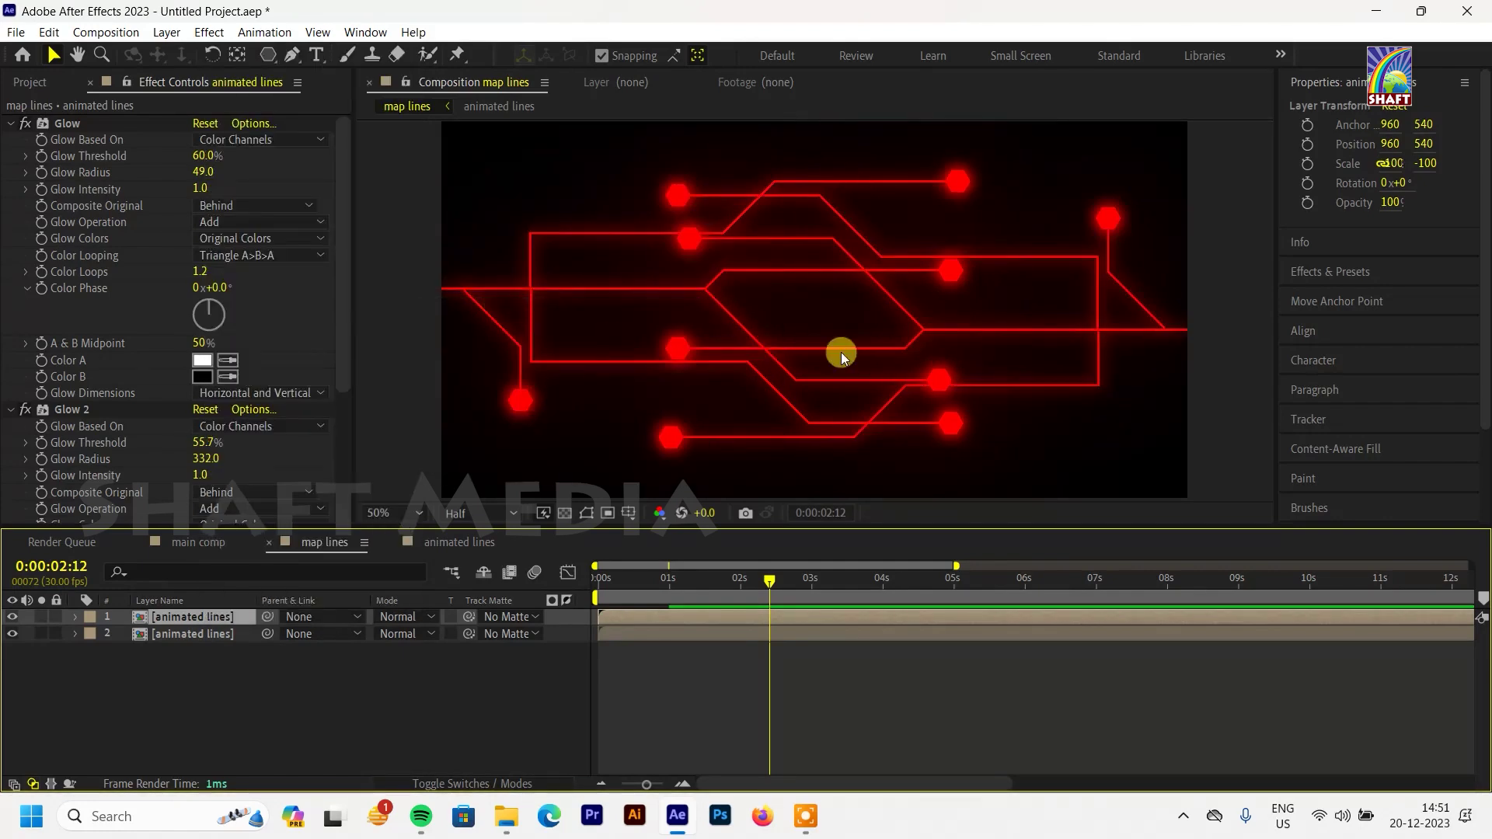
# Step: Scale the flipped copy to -57% and move it to position 1374, 475
pyautogui.press('s')
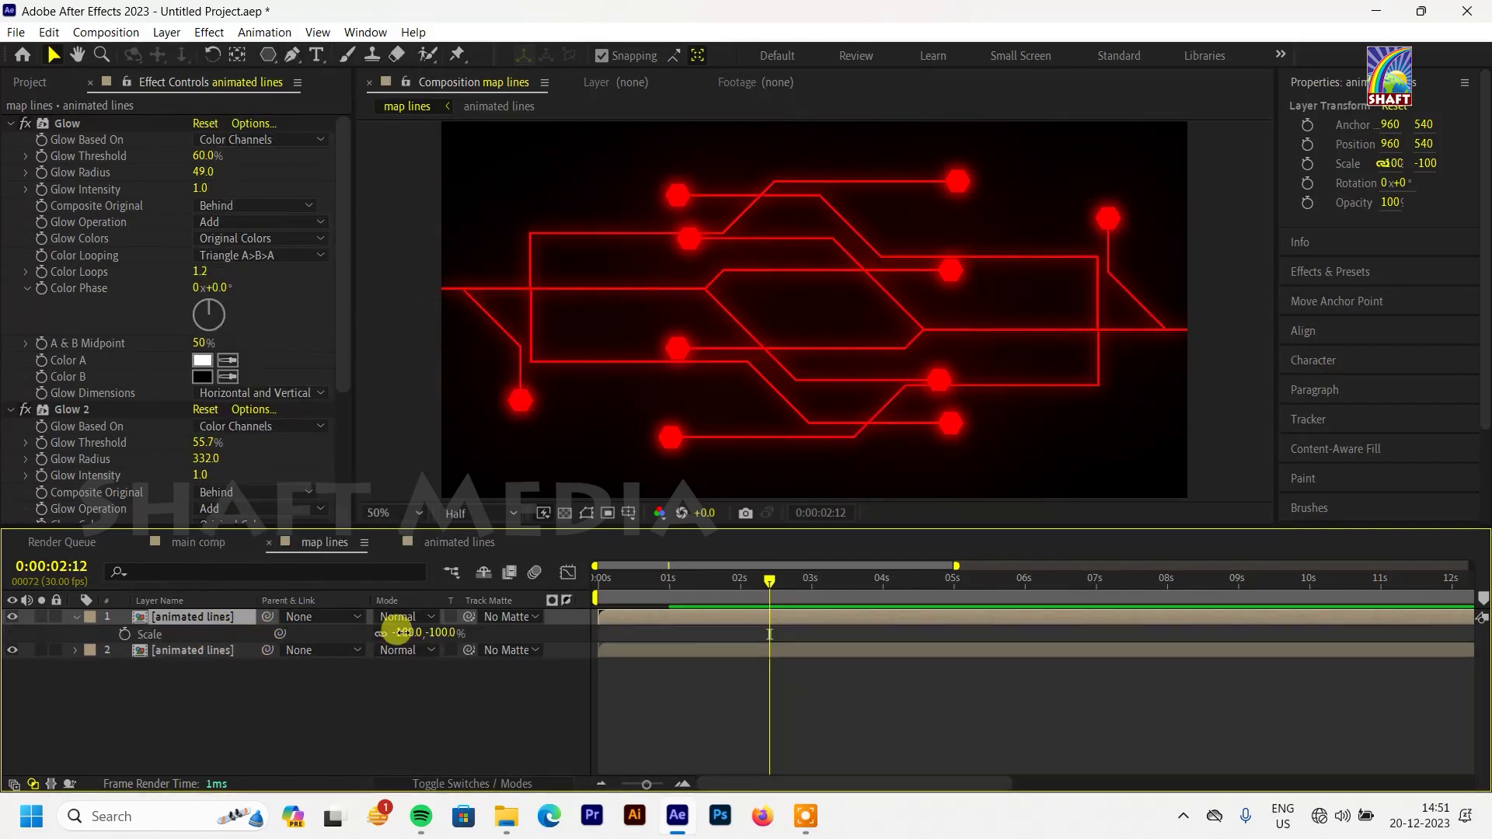
pyautogui.moveTo(396, 633); pyautogui.dragTo(284, 645)
pyautogui.press('p')
pyautogui.moveTo(383, 632); pyautogui.dragTo(779, 619)
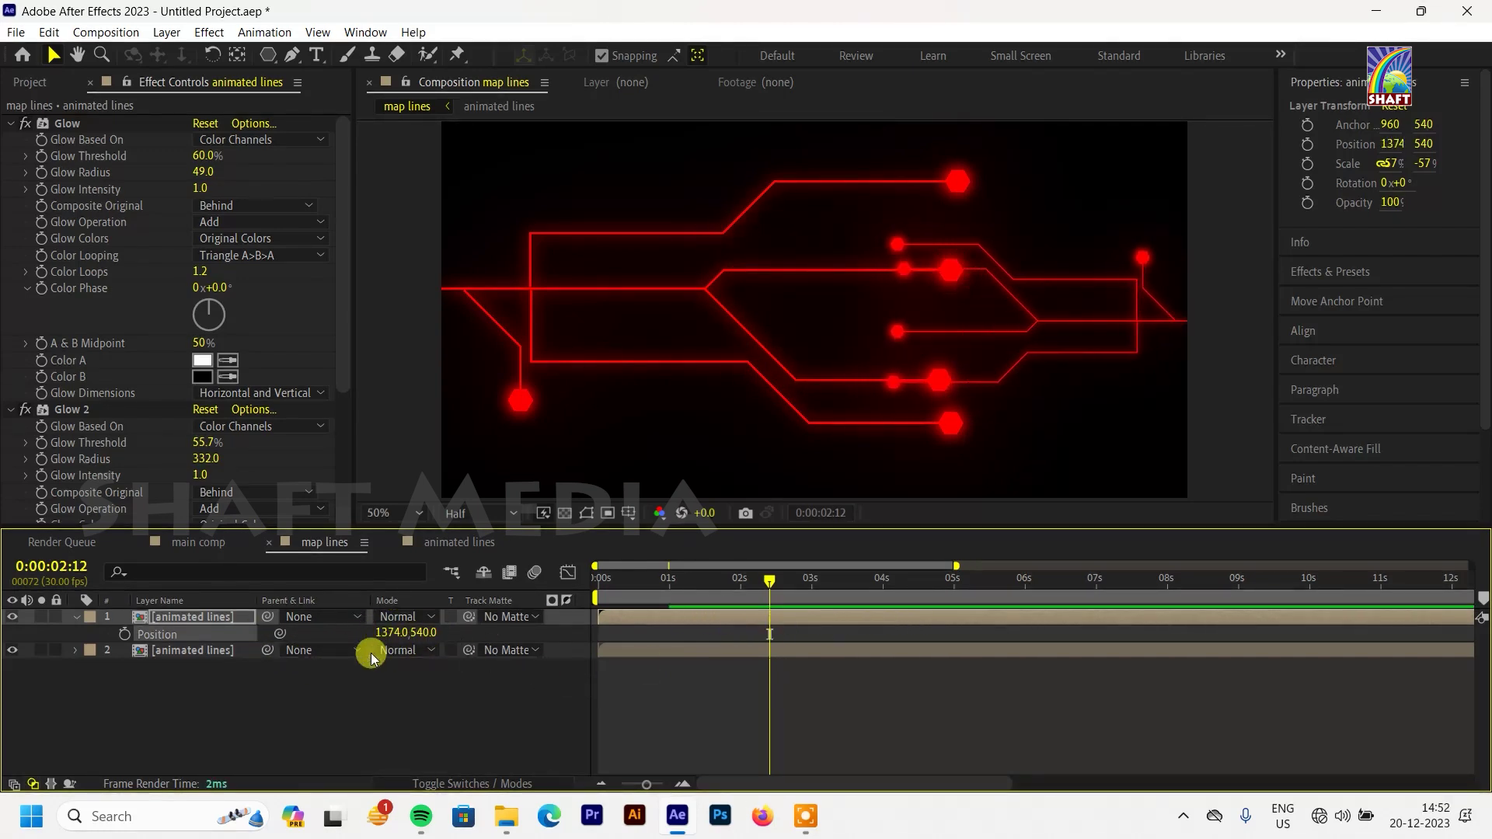
pyautogui.moveTo(426, 631); pyautogui.dragTo(329, 655)
pyautogui.press('space')
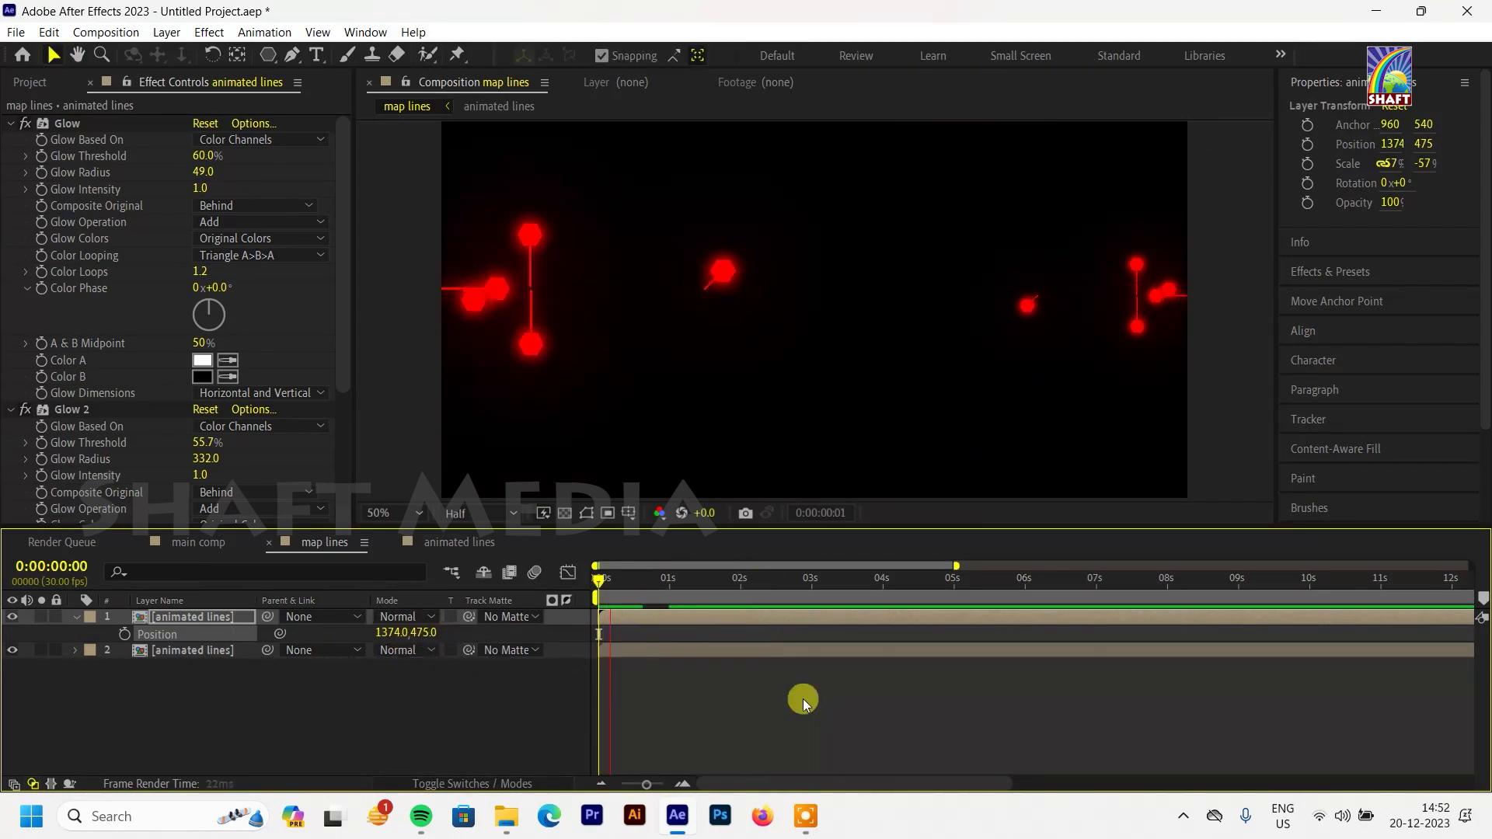
pyautogui.click(274, 725)
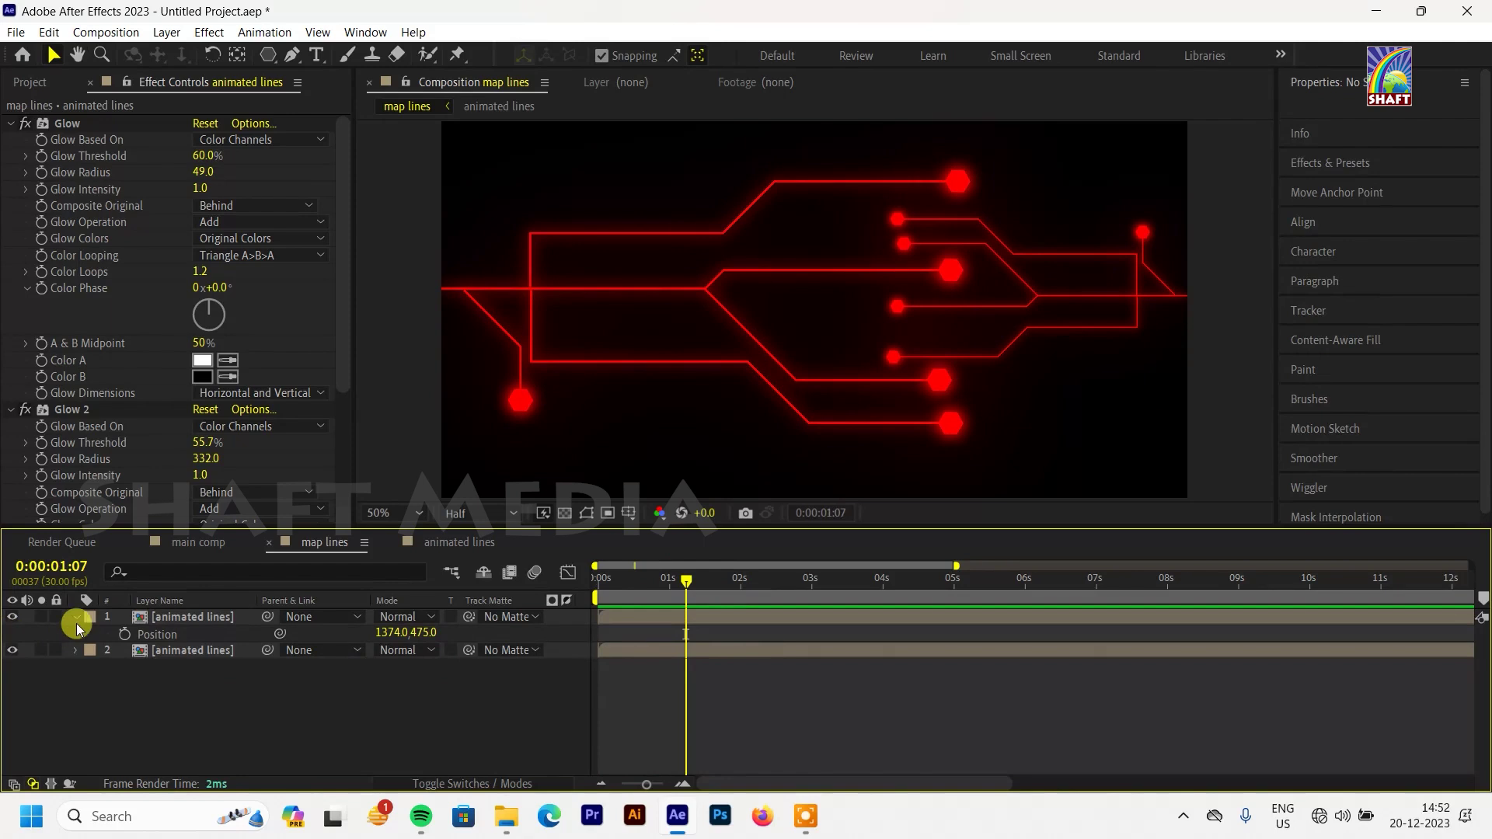
pyautogui.click(76, 618)
pyautogui.click(76, 633)
pyautogui.click(441, 543)
pyautogui.click(334, 542)
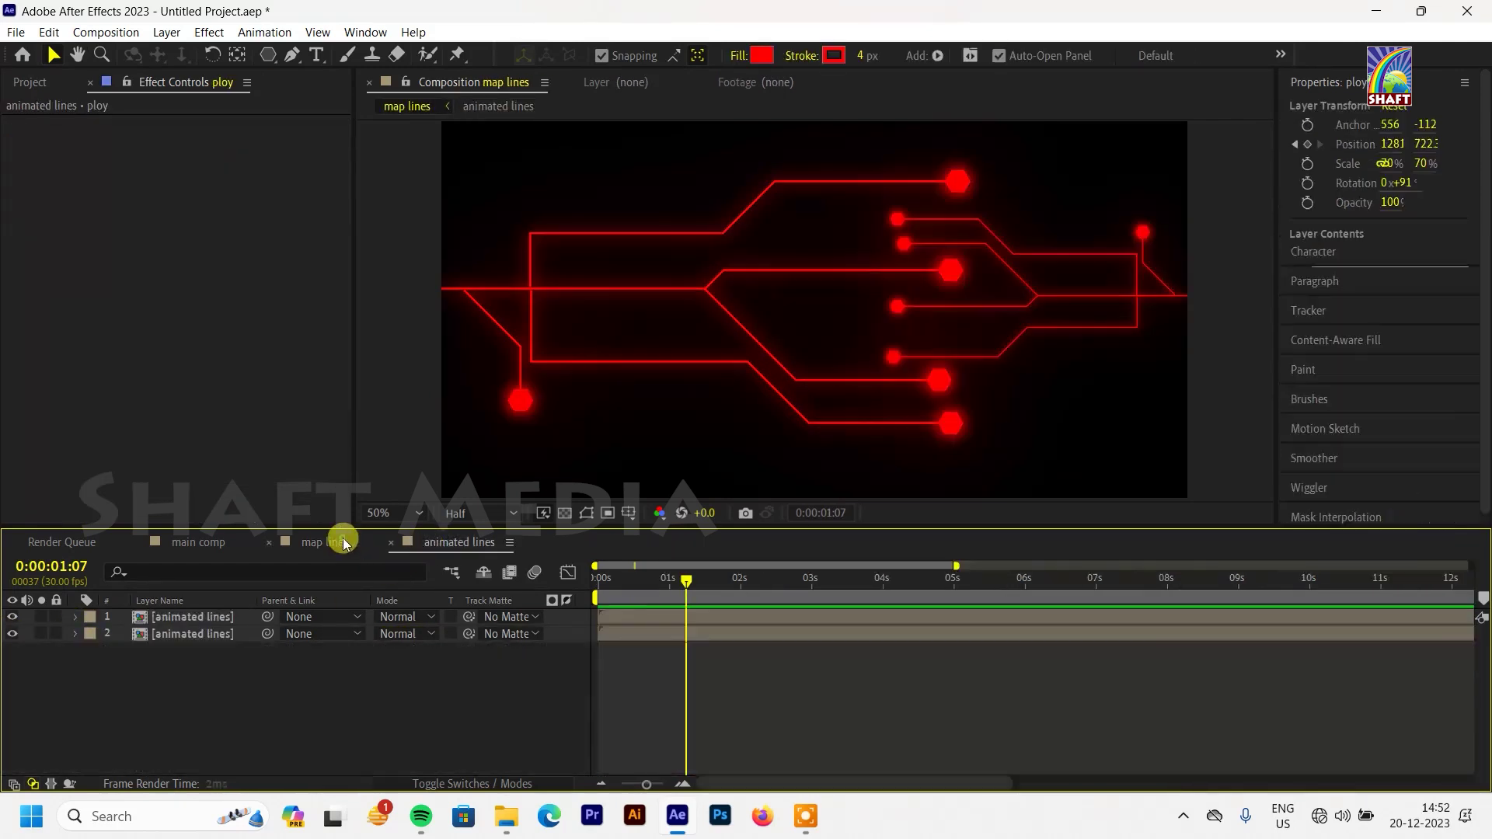
# Step: Close the extra timeline tabs, place map lines into main comp and hide it
pyautogui.click(198, 541)
pyautogui.click(41, 80)
pyautogui.click(160, 491)
pyautogui.click(87, 295)
pyautogui.click(391, 542)
pyautogui.click(263, 542)
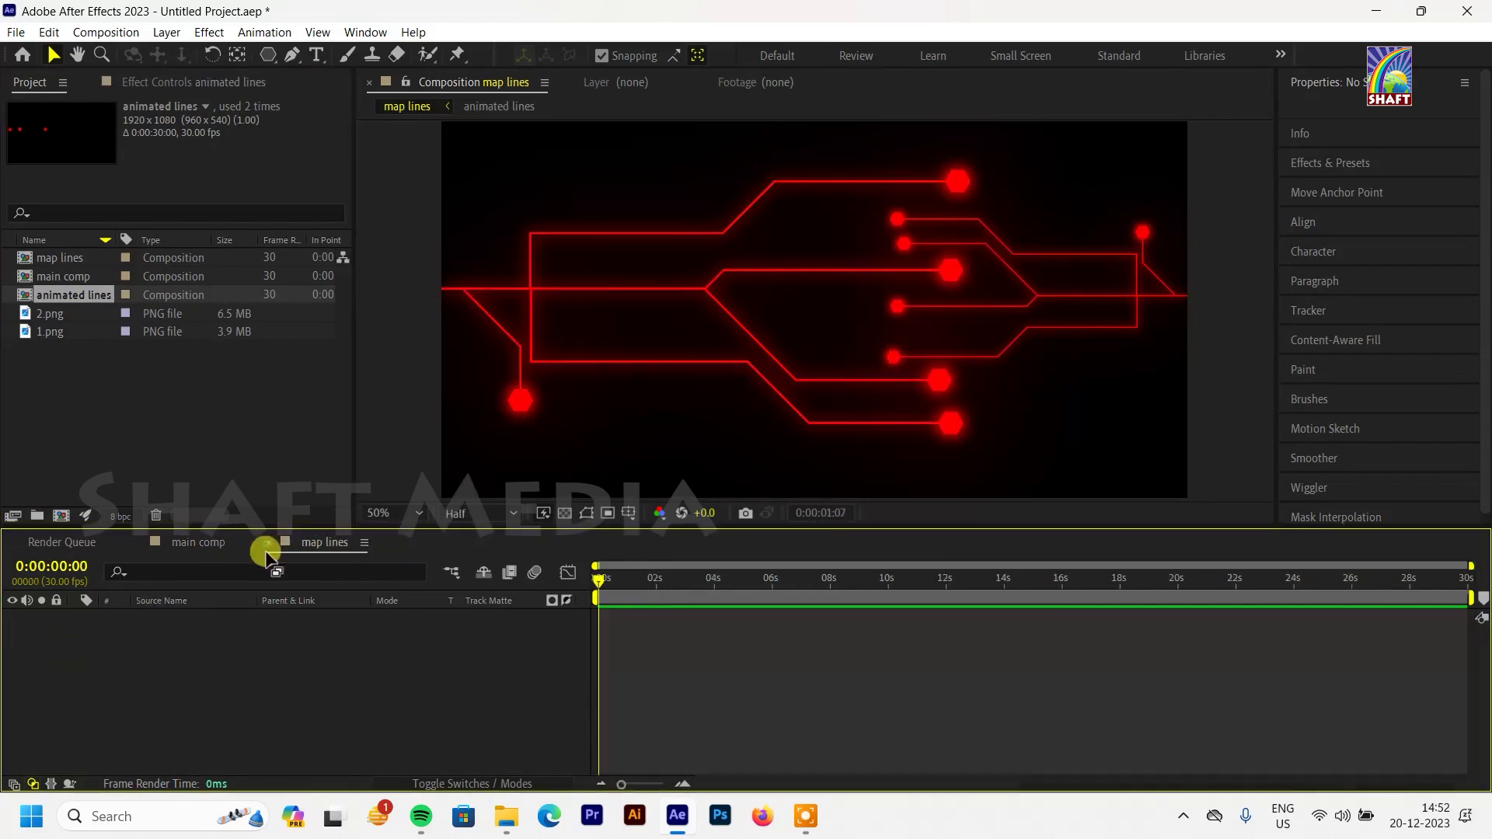
pyautogui.click(82, 256)
pyautogui.click(80, 295)
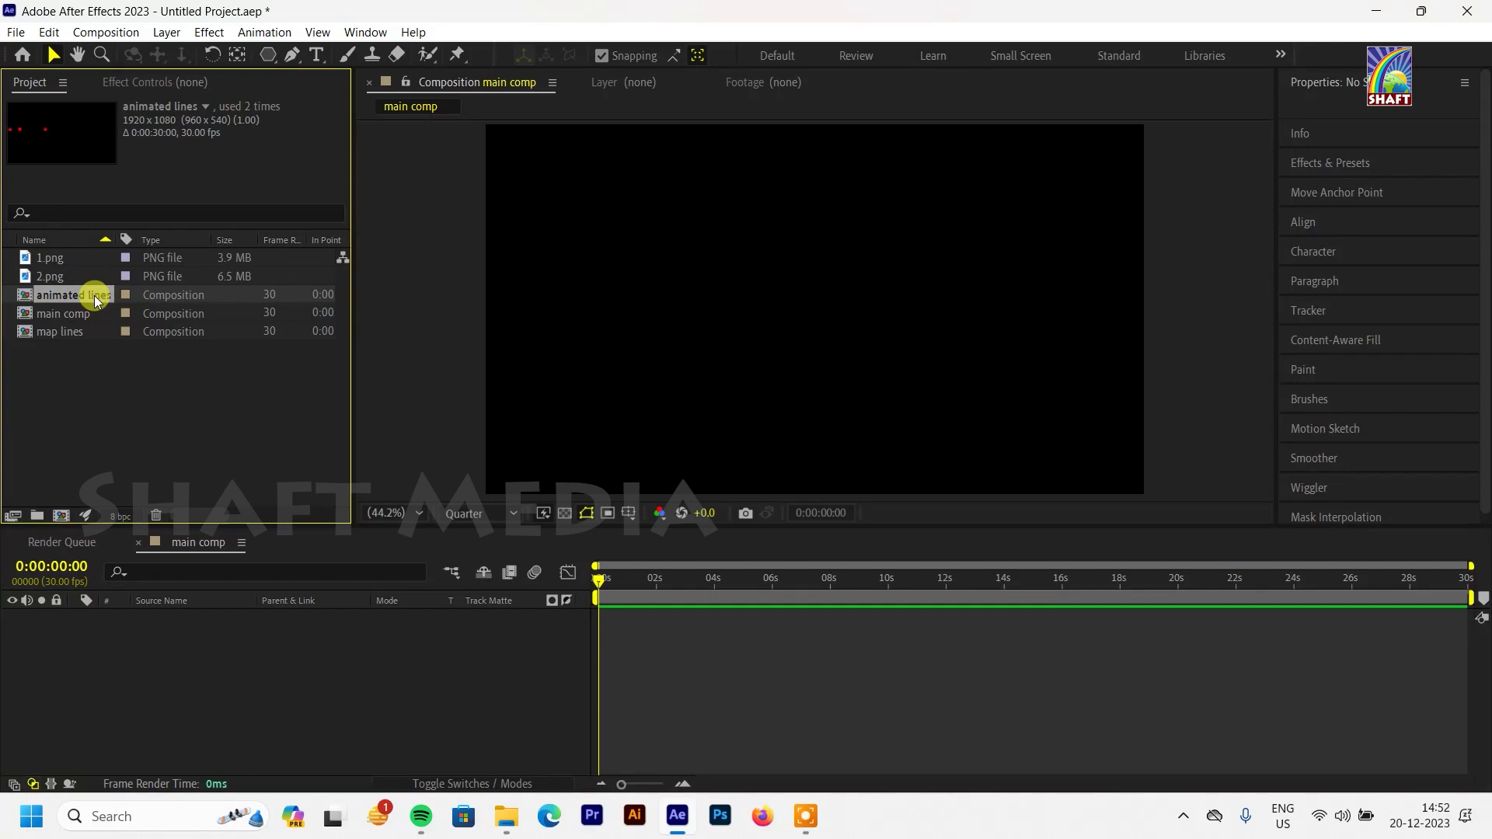
pyautogui.click(90, 313)
pyautogui.click(86, 333)
pyautogui.moveTo(89, 320); pyautogui.dragTo(206, 638)
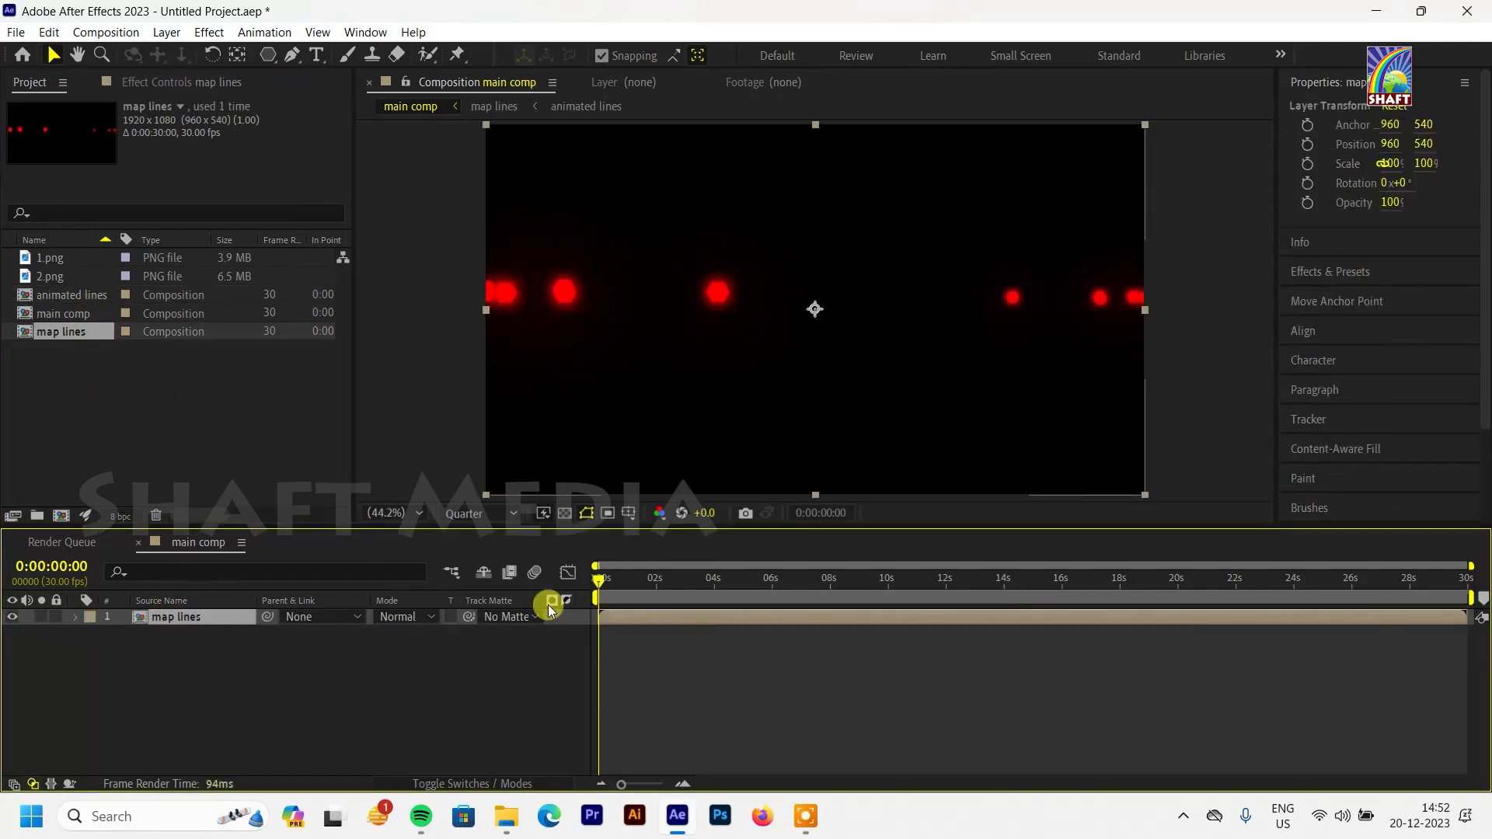
pyautogui.press('space')
pyautogui.click(11, 616)
# Step: Add a new black solid layer named 'element' to main comp
pyautogui.rightClick(187, 677)
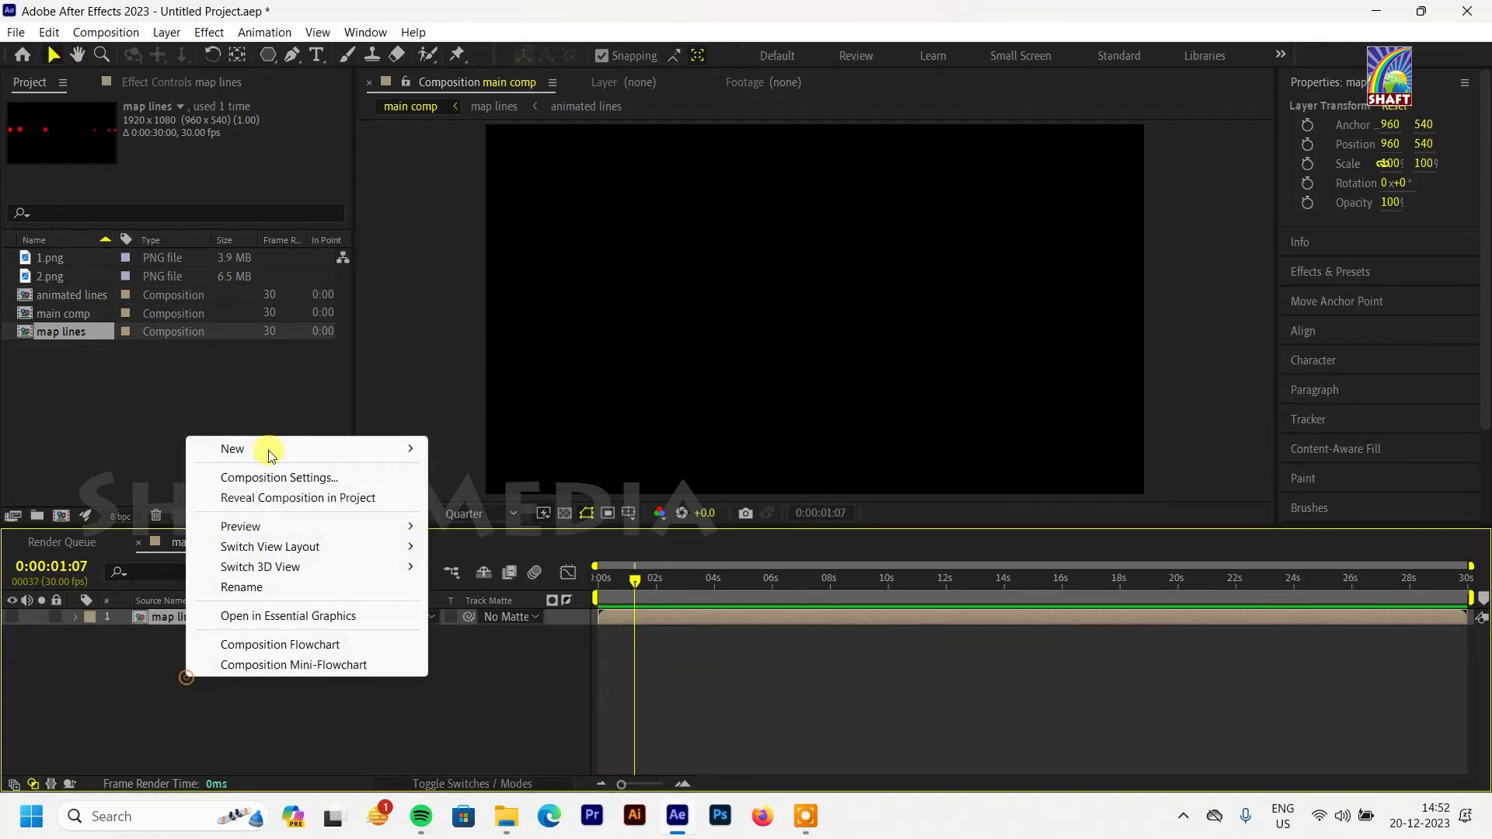
pyautogui.moveTo(311, 449)
pyautogui.click(506, 501)
pyautogui.press('BackSpace')
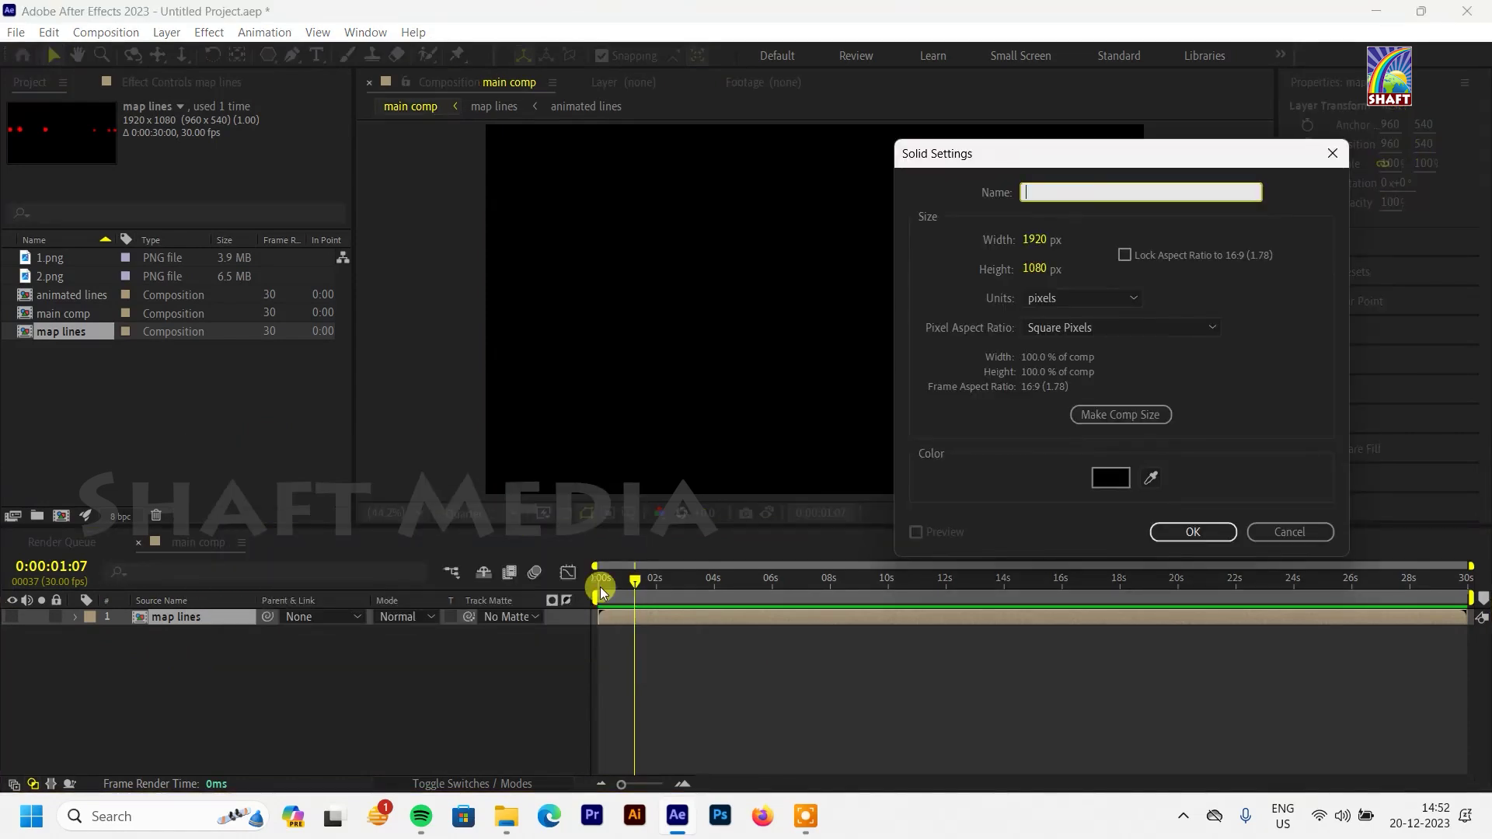
pyautogui.write('ent')
pyautogui.press('Return')
pyautogui.click(142, 718)
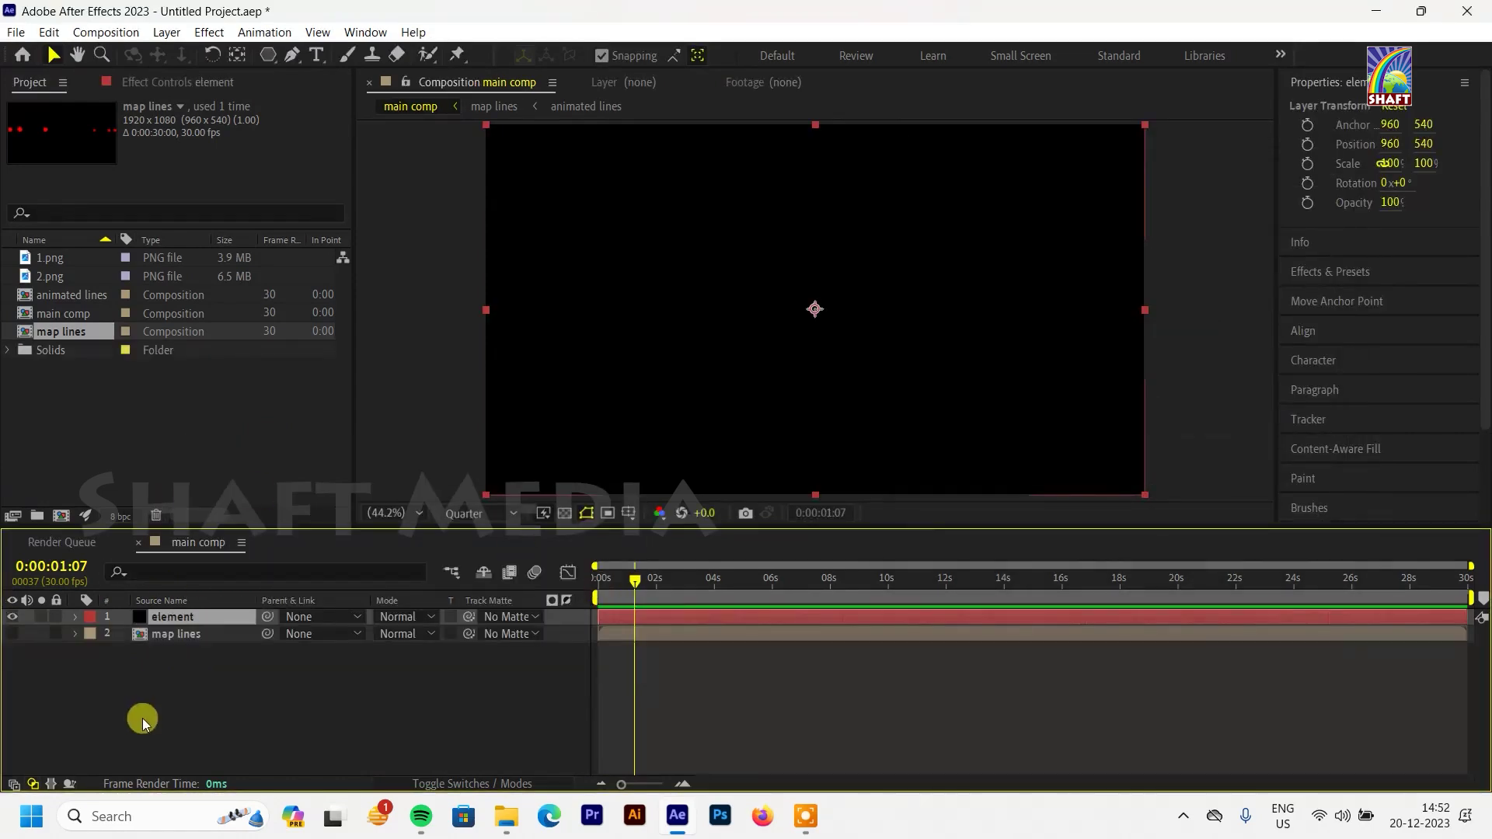
# Step: Add 1.png and 2.png to main comp and scale both to 14%
pyautogui.click(69, 259)
pyautogui.keyDown('shift'); pyautogui.click(50, 275); pyautogui.keyUp('shift')
pyautogui.moveTo(73, 258); pyautogui.dragTo(155, 614)
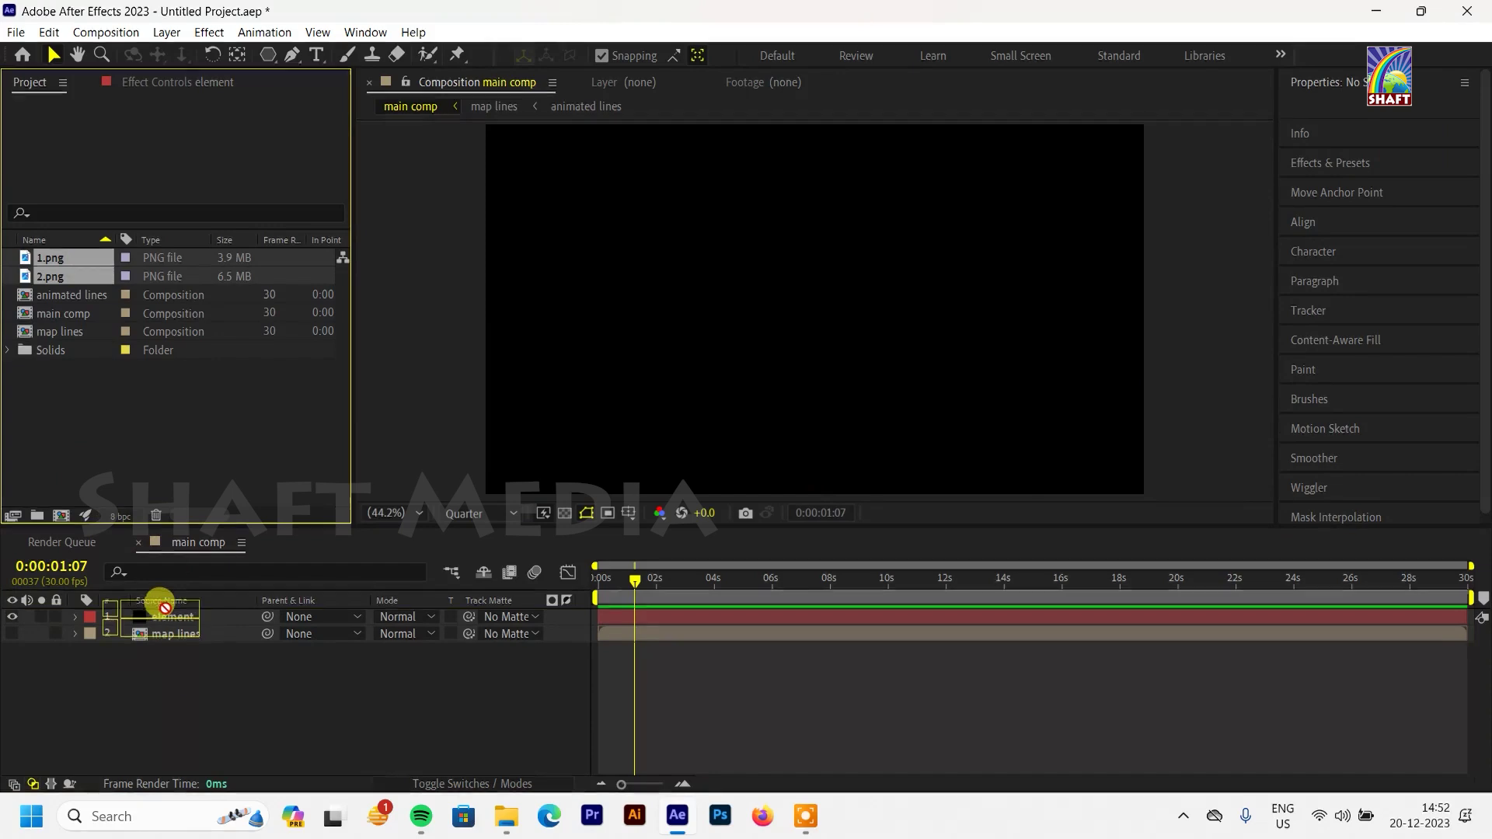
pyautogui.press('s')
pyautogui.moveTo(398, 633); pyautogui.dragTo(343, 648)
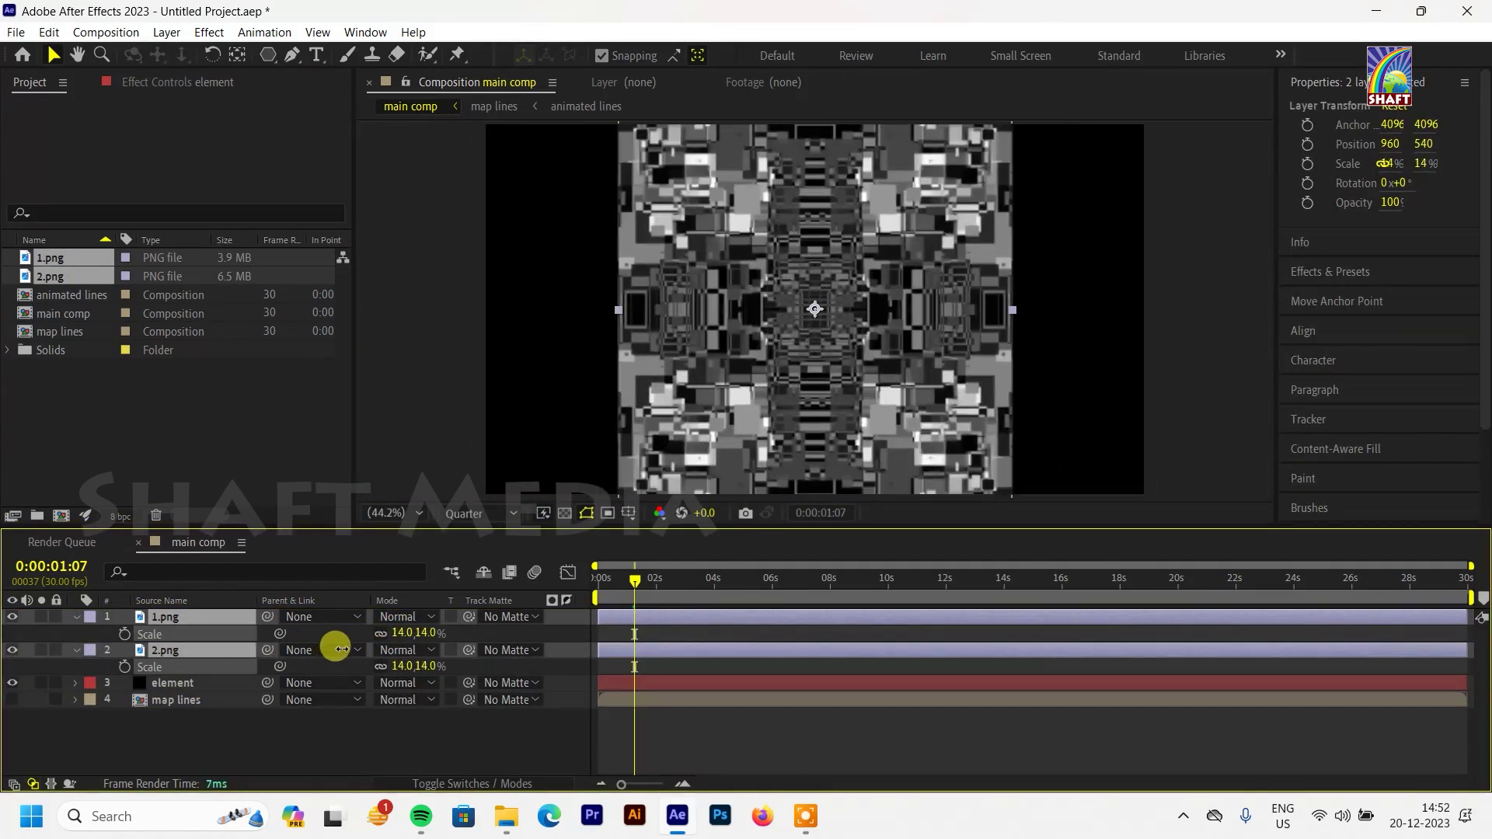
pyautogui.click(323, 753)
# Step: Auto-trace the 1.png layer using the Luminance channel
pyautogui.click(202, 621)
pyautogui.click(167, 32)
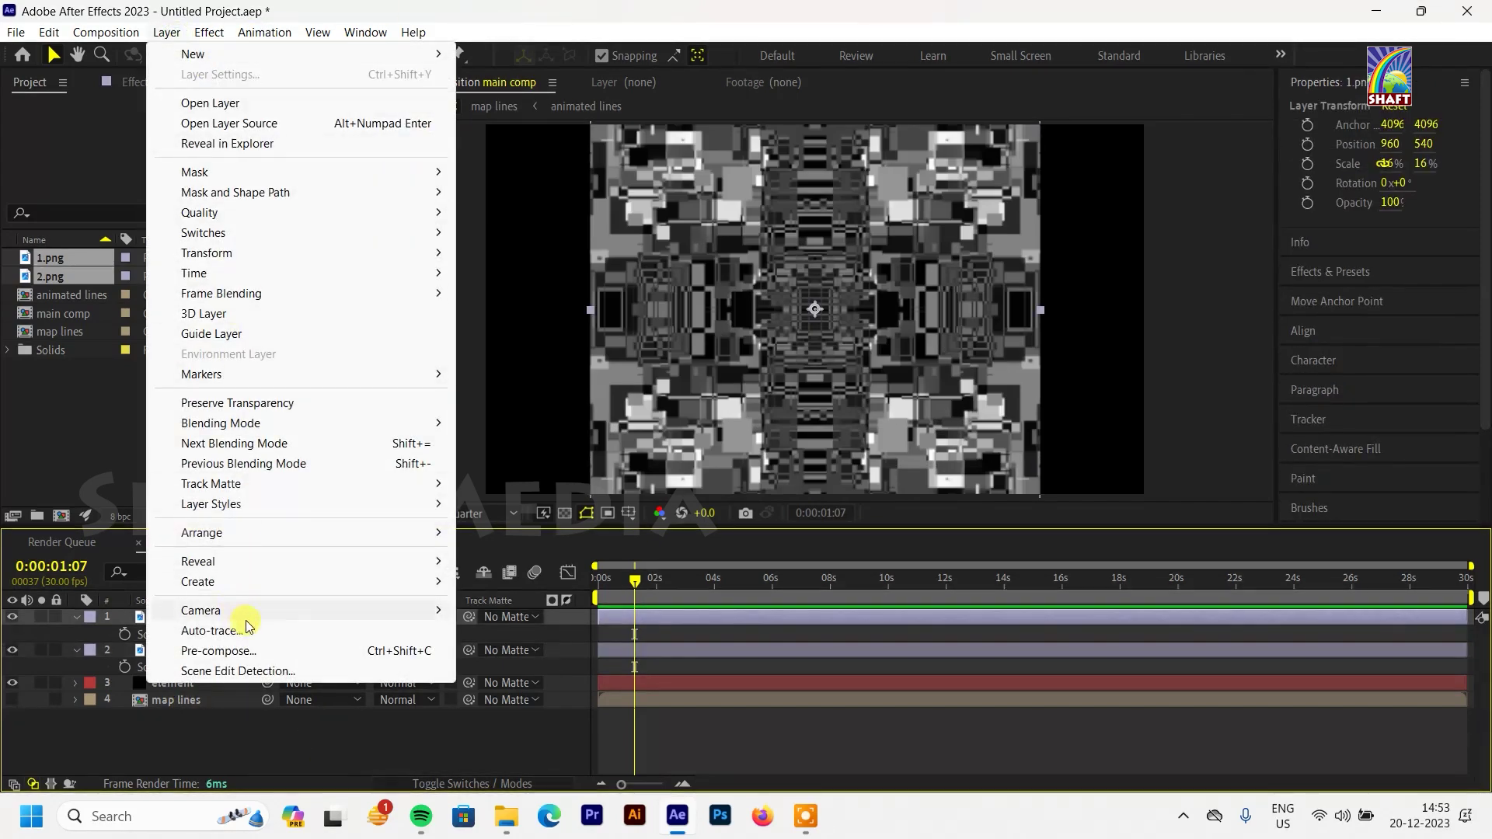
pyautogui.click(237, 626)
pyautogui.click(730, 386)
pyautogui.click(726, 479)
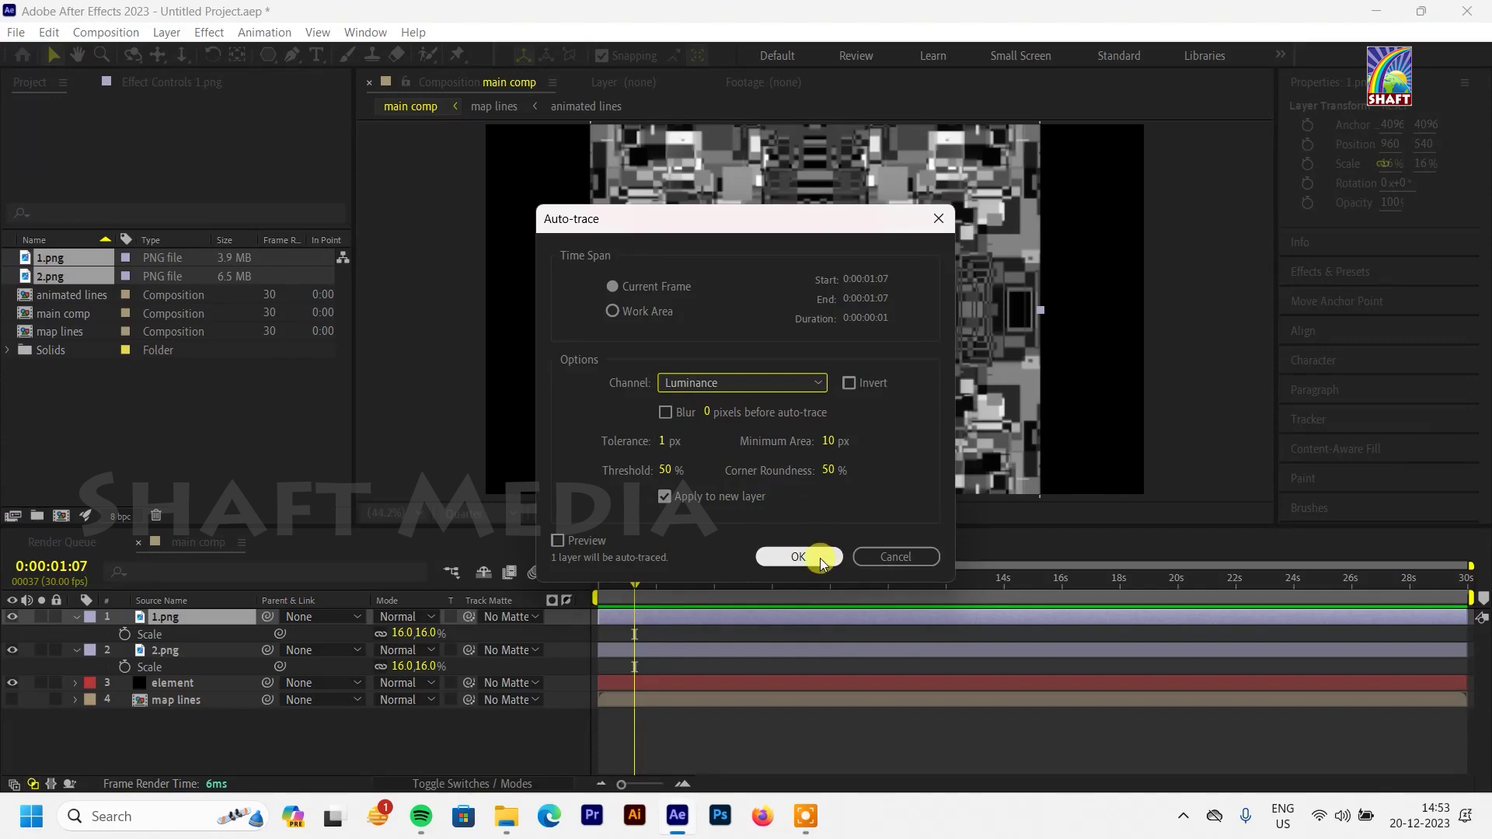
pyautogui.click(808, 556)
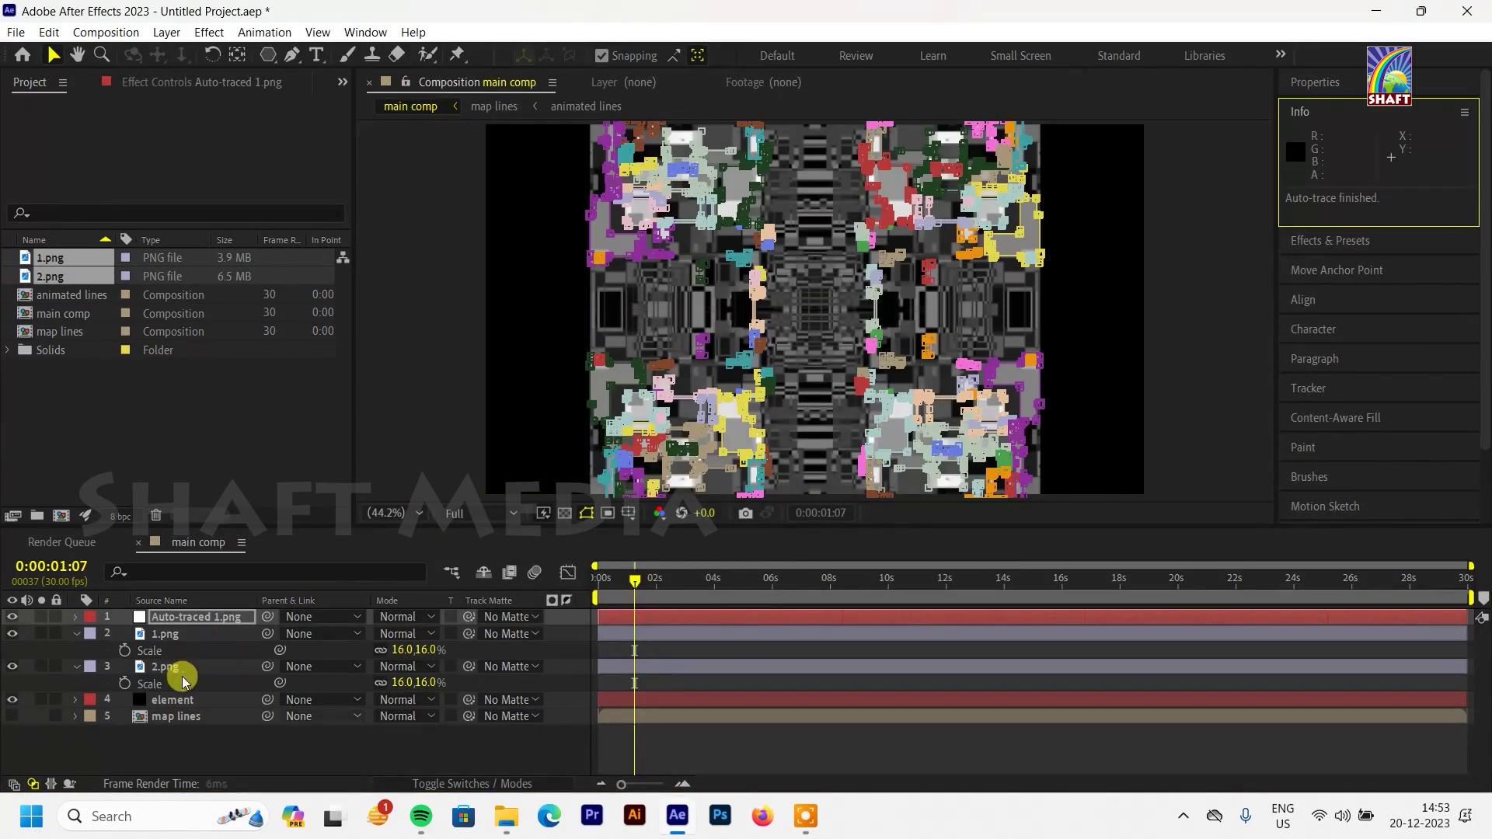
# Step: Auto-trace the 2.png layer with the same settings
pyautogui.rightClick(189, 666)
pyautogui.rightClick(156, 633)
pyautogui.click(258, 639)
pyautogui.click(789, 556)
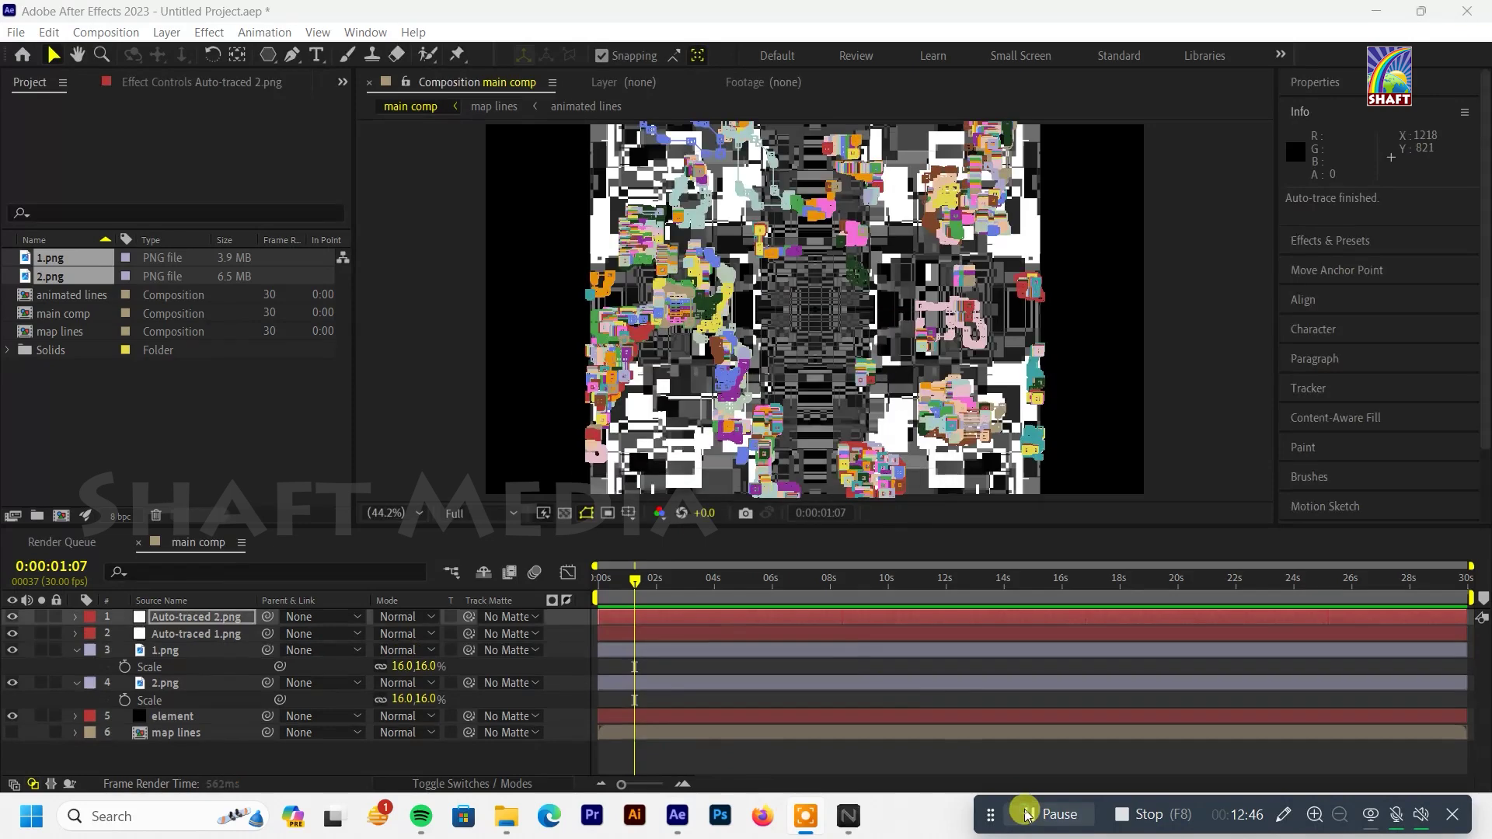
# Step: Delete the original 1.png and 2.png layers
pyautogui.click(185, 652)
pyautogui.press('Delete')
pyautogui.click(187, 653)
pyautogui.press('Delete')
# Step: Rename the two auto-traced layers to 1 and 2
pyautogui.click(194, 618)
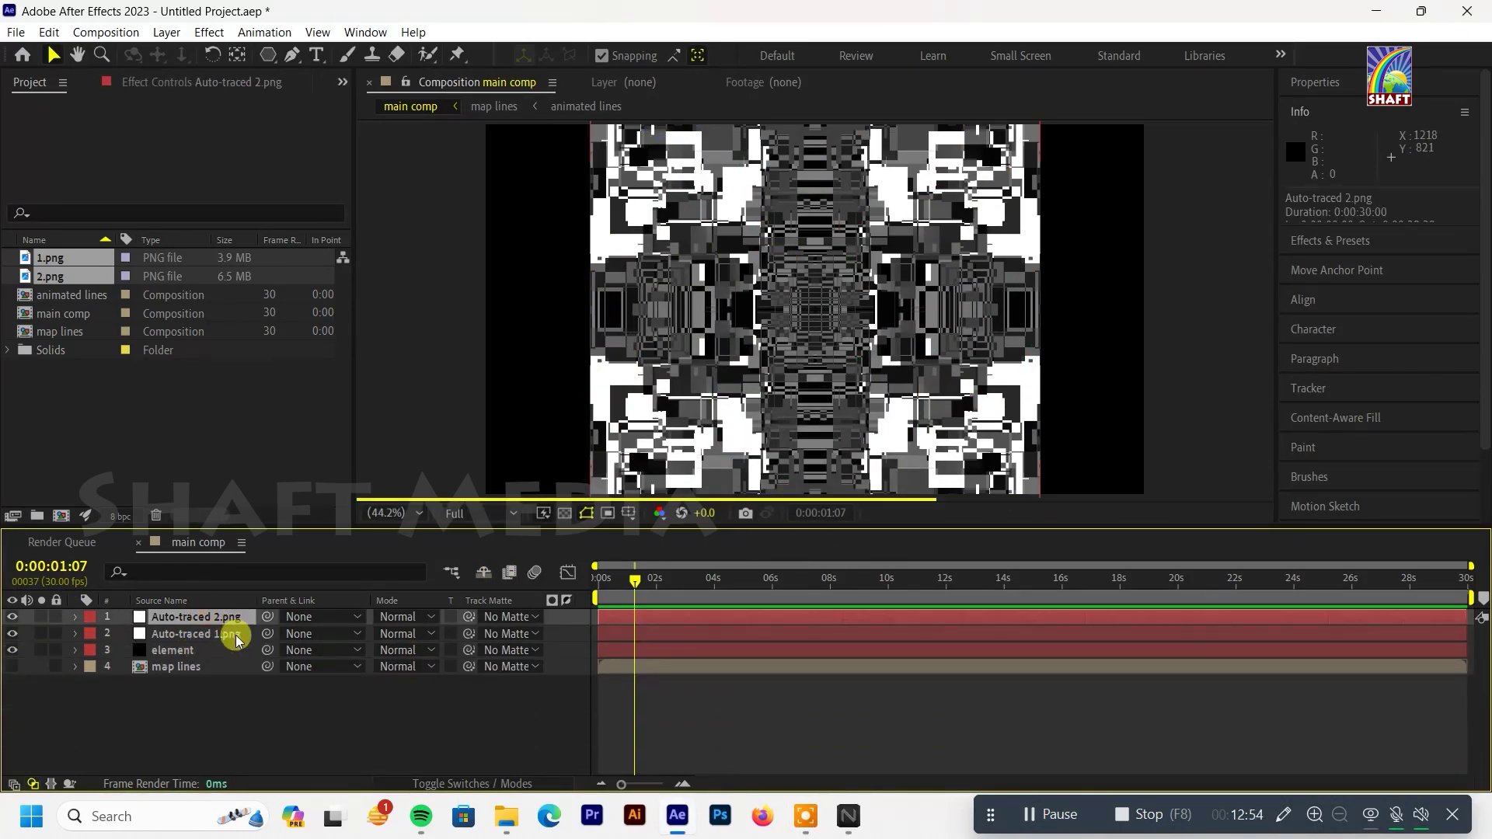
pyautogui.rightClick(190, 619)
pyautogui.click(264, 565)
pyautogui.write('2')
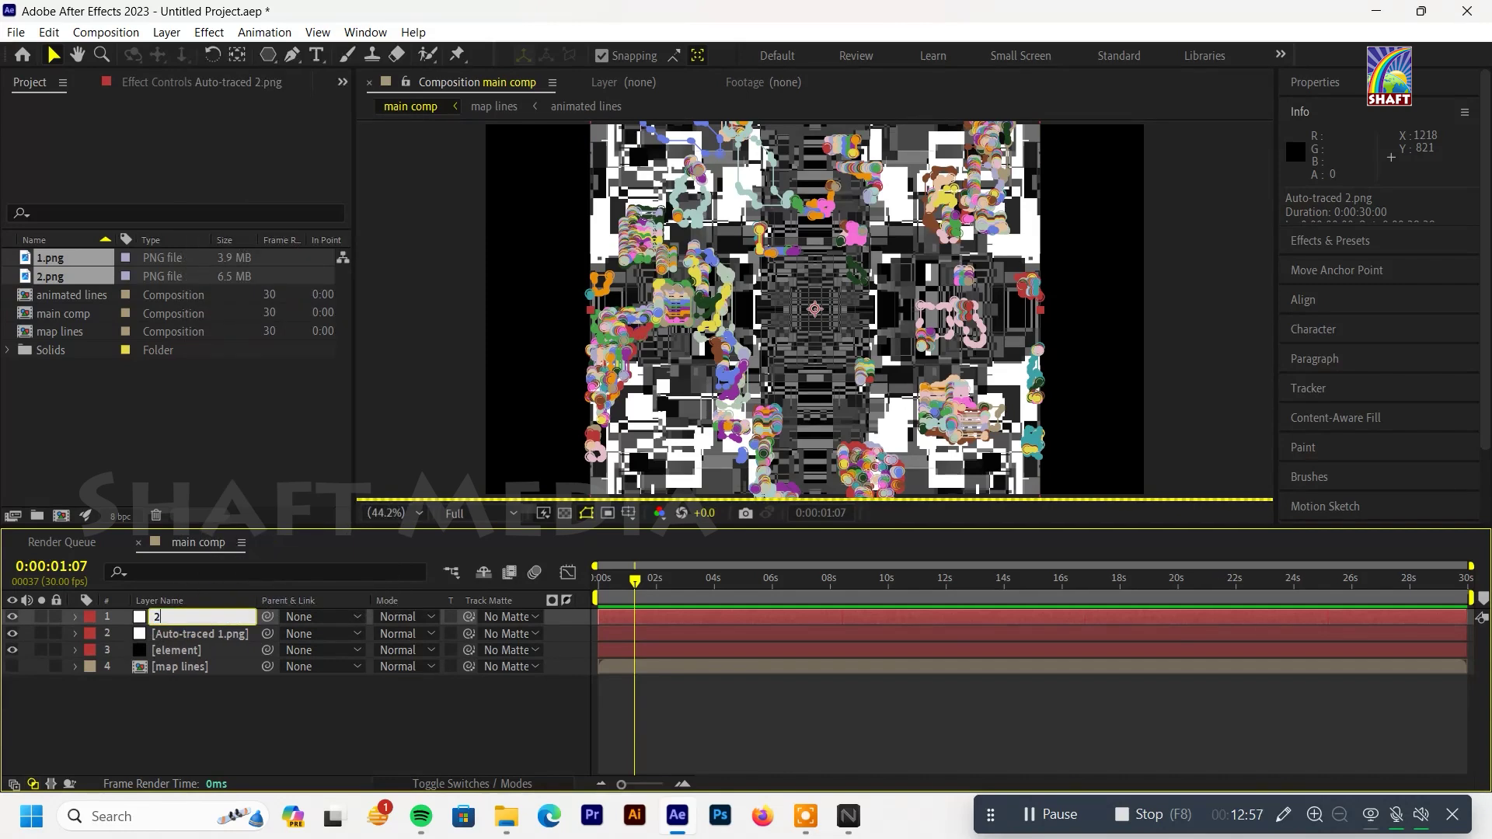
pyautogui.write('1')
pyautogui.press('Return')
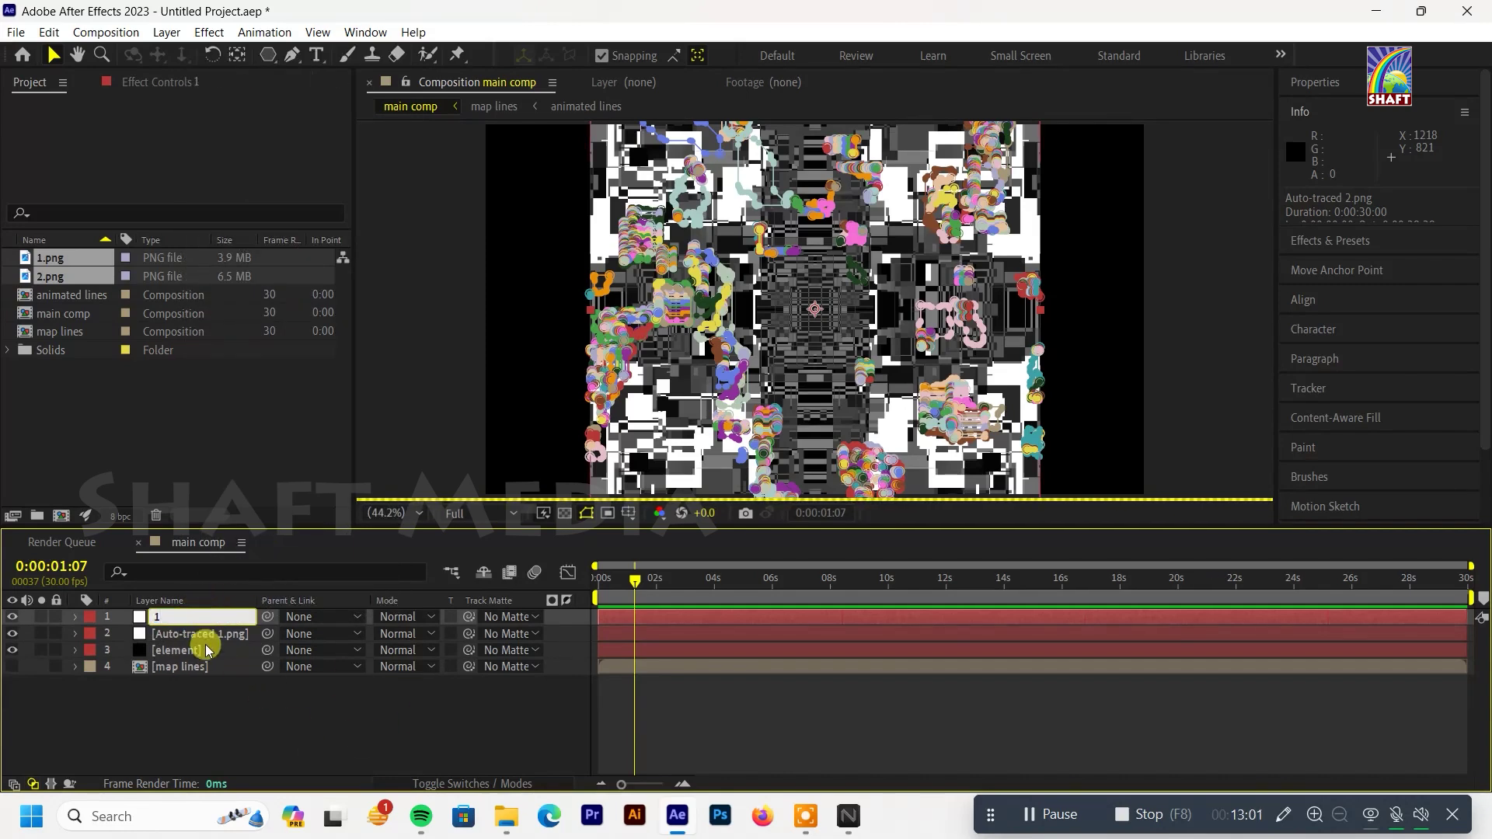
pyautogui.rightClick(210, 645)
pyautogui.click(249, 581)
pyautogui.write('2')
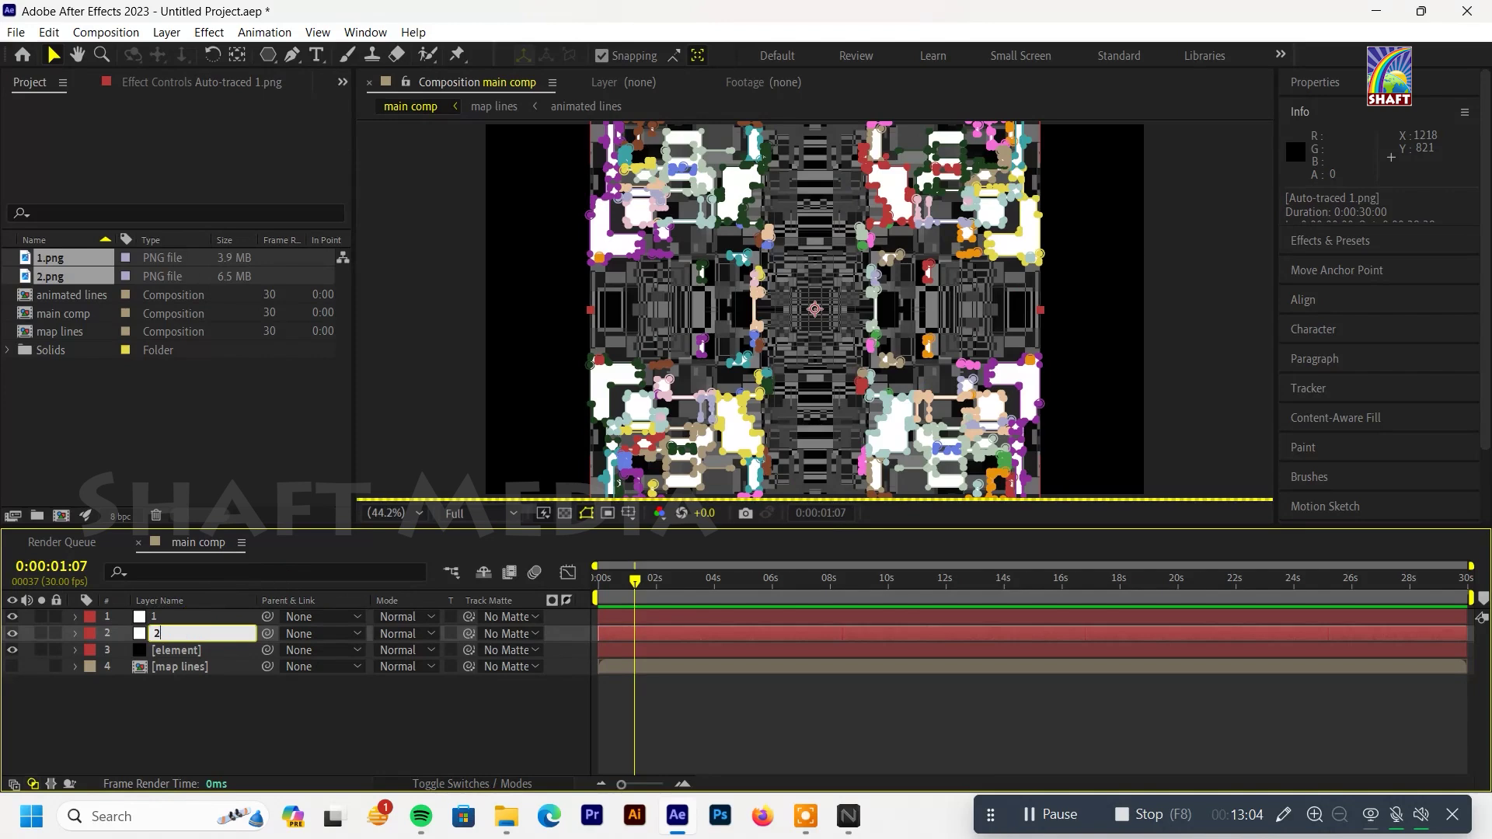
pyautogui.press('Return')
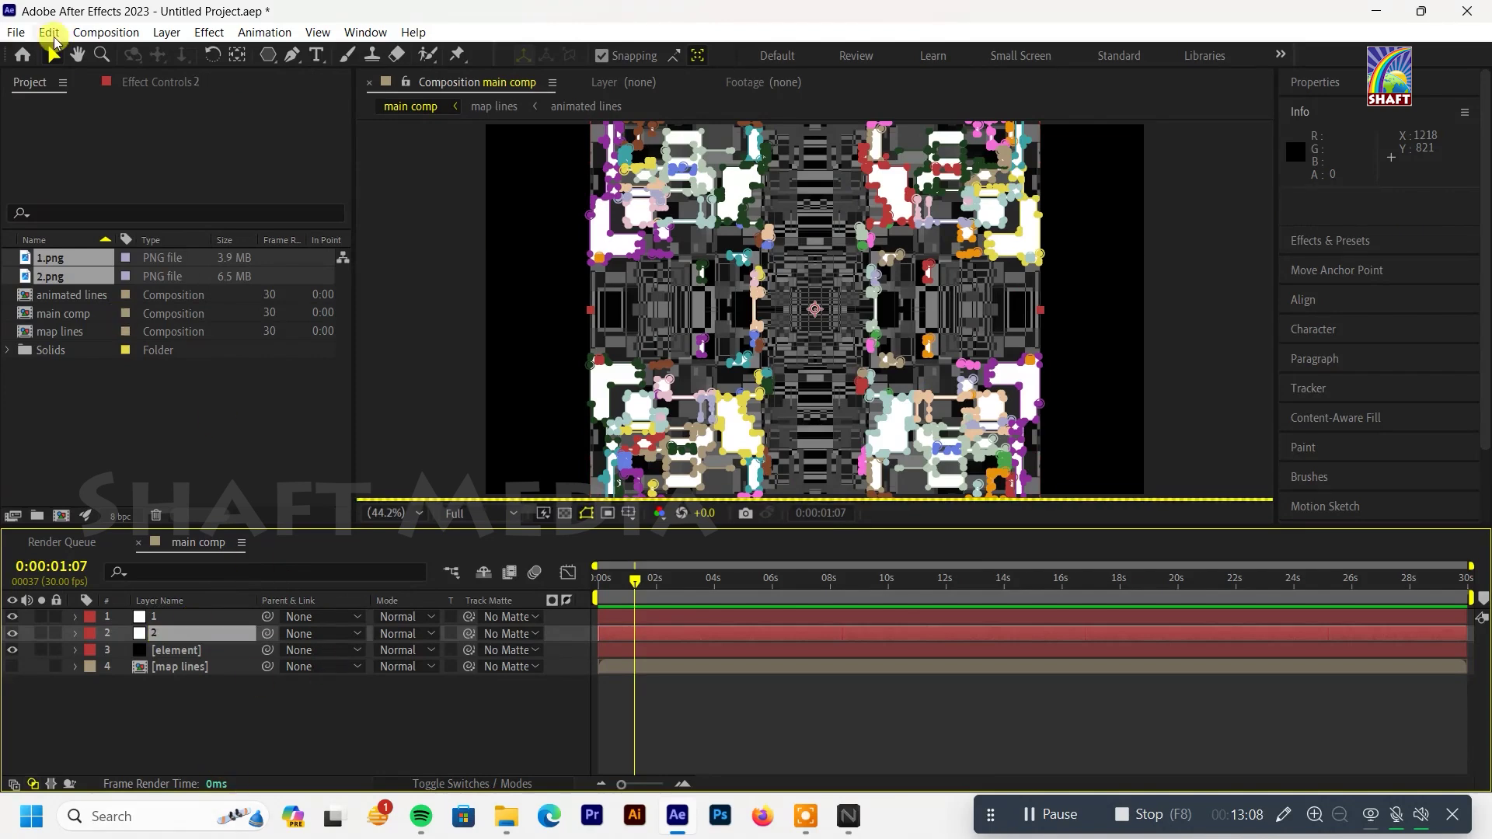
# Step: Purge all memory and disk cache
pyautogui.click(49, 32)
pyautogui.moveTo(100, 457)
pyautogui.click(463, 450)
pyautogui.click(744, 444)
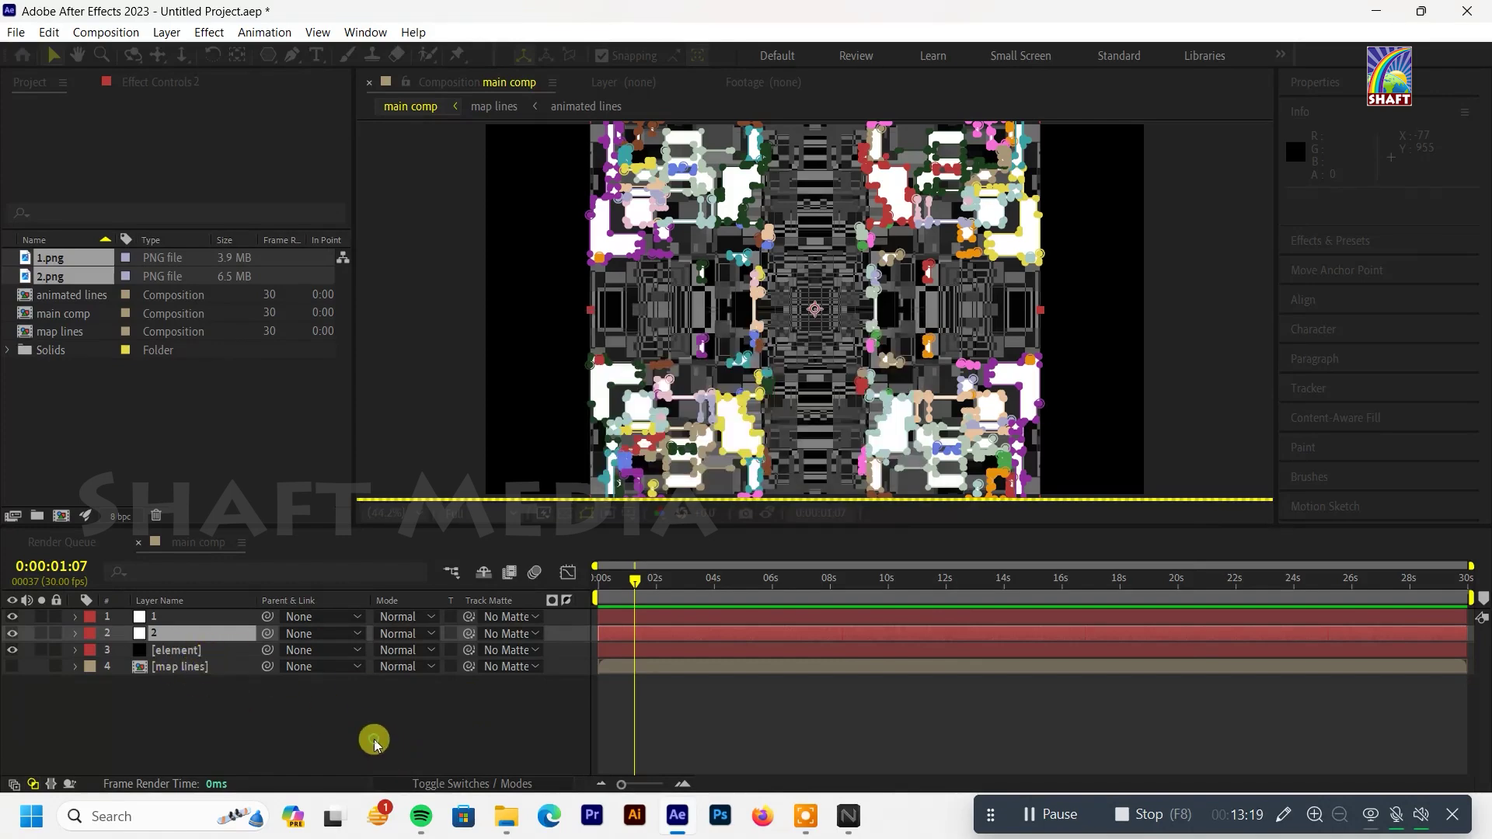
pyautogui.rightClick(203, 684)
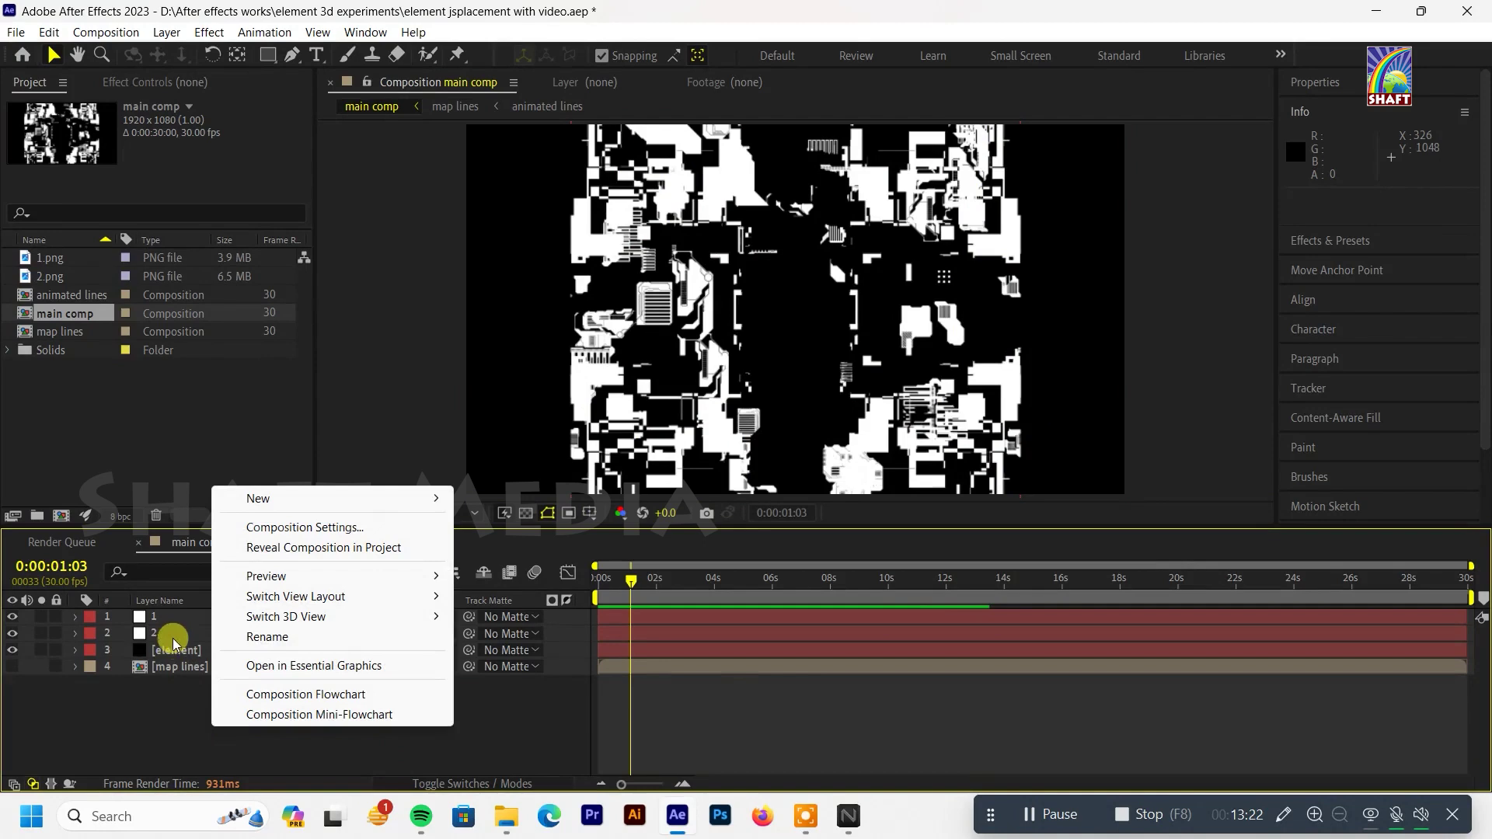
# Step: Apply the Element effect to the element solid and hide layer 1
pyautogui.click(174, 644)
pyautogui.press('F3')
pyautogui.hotkey('ctrl', 'space')
pyautogui.write('ele')
pyautogui.press('Return')
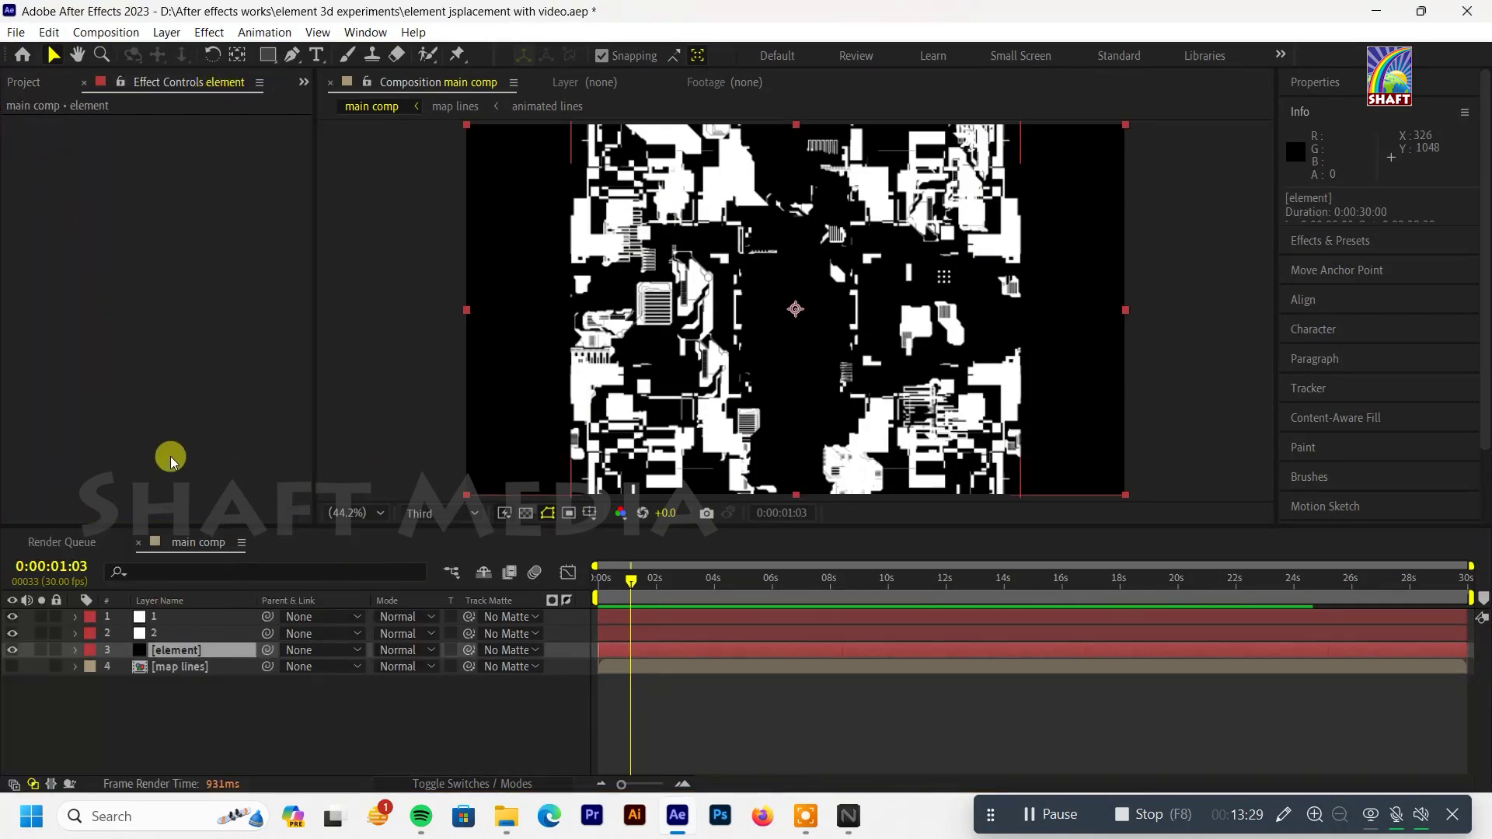
pyautogui.click(12, 617)
# Step: Set Custom Text and Masks Path Layers 1 and 2 to layers 1 and 2, both using Effects & Masks
pyautogui.click(31, 287)
pyautogui.click(26, 287)
pyautogui.click(27, 303)
pyautogui.click(43, 319)
pyautogui.click(196, 283)
pyautogui.click(214, 333)
pyautogui.click(201, 299)
pyautogui.click(216, 369)
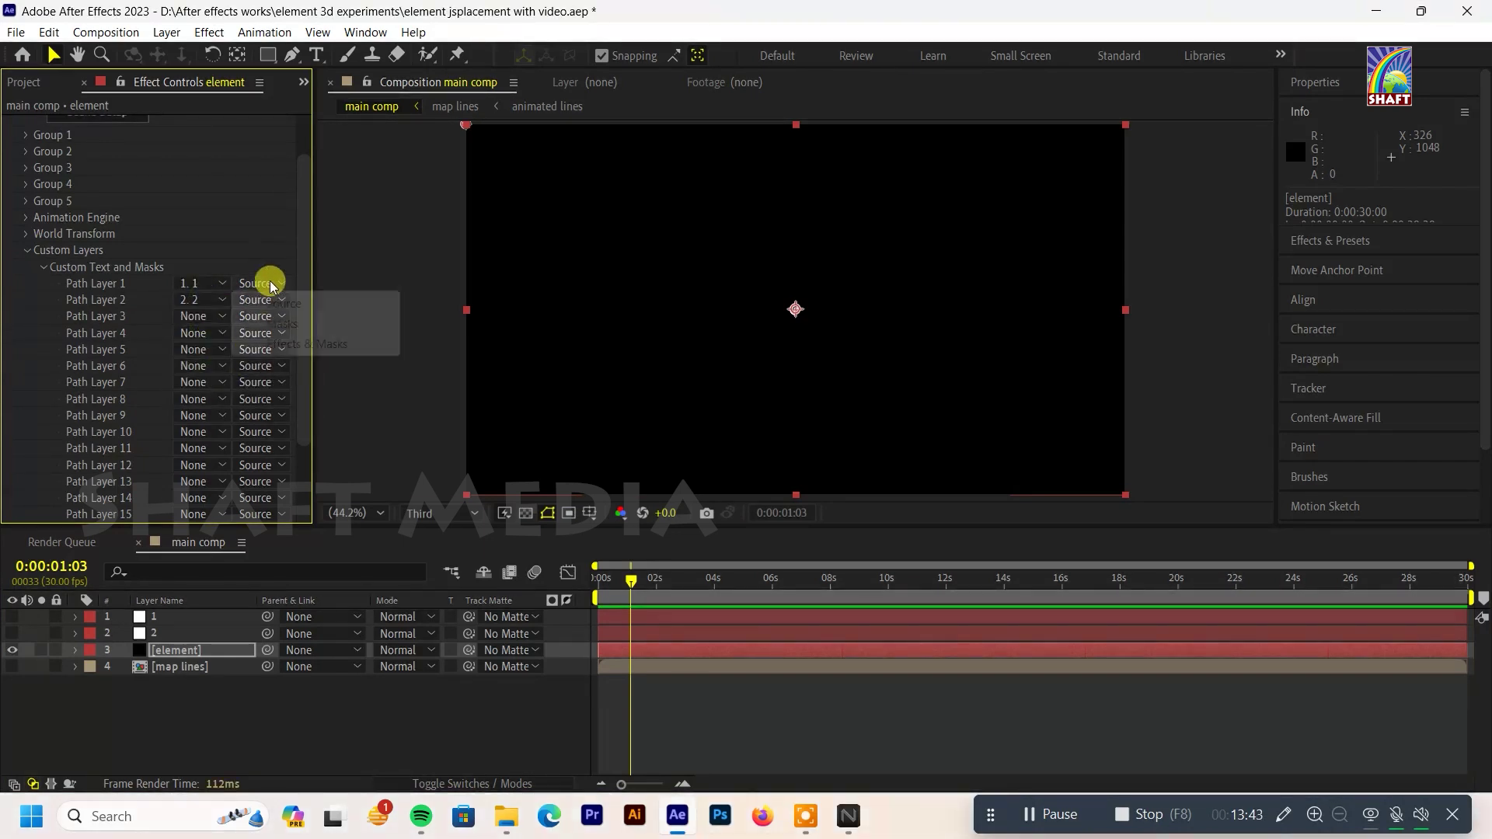
pyautogui.click(261, 283)
pyautogui.click(272, 346)
pyautogui.click(260, 300)
pyautogui.click(277, 364)
pyautogui.click(47, 268)
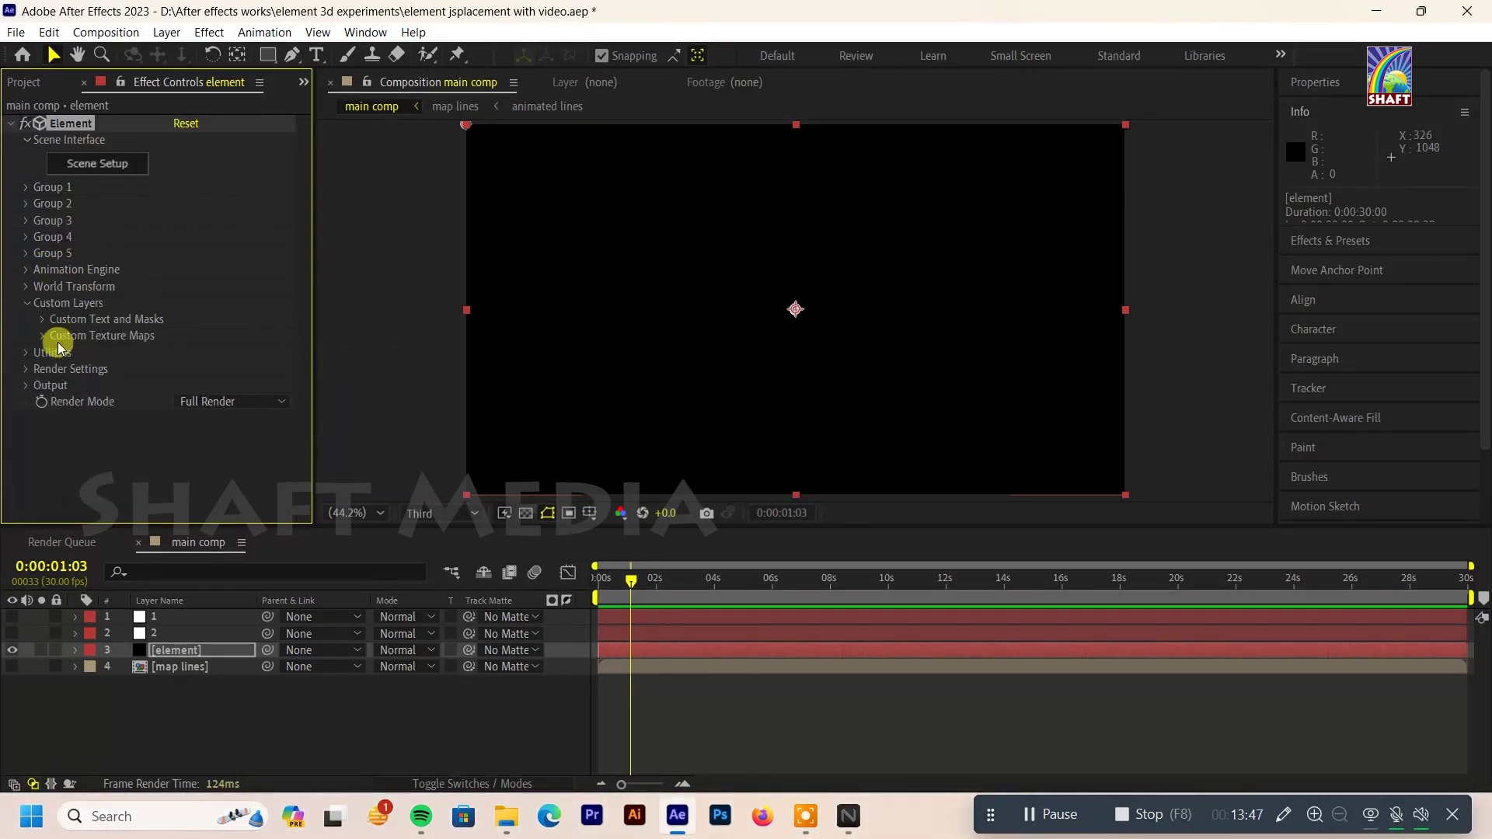
# Step: Set Custom Texture Maps Layer 1 to the map lines layer
pyautogui.click(43, 335)
pyautogui.click(203, 184)
pyautogui.click(225, 293)
pyautogui.click(256, 184)
pyautogui.click(284, 204)
pyautogui.scroll(3, 55, 217)
pyautogui.click(43, 255)
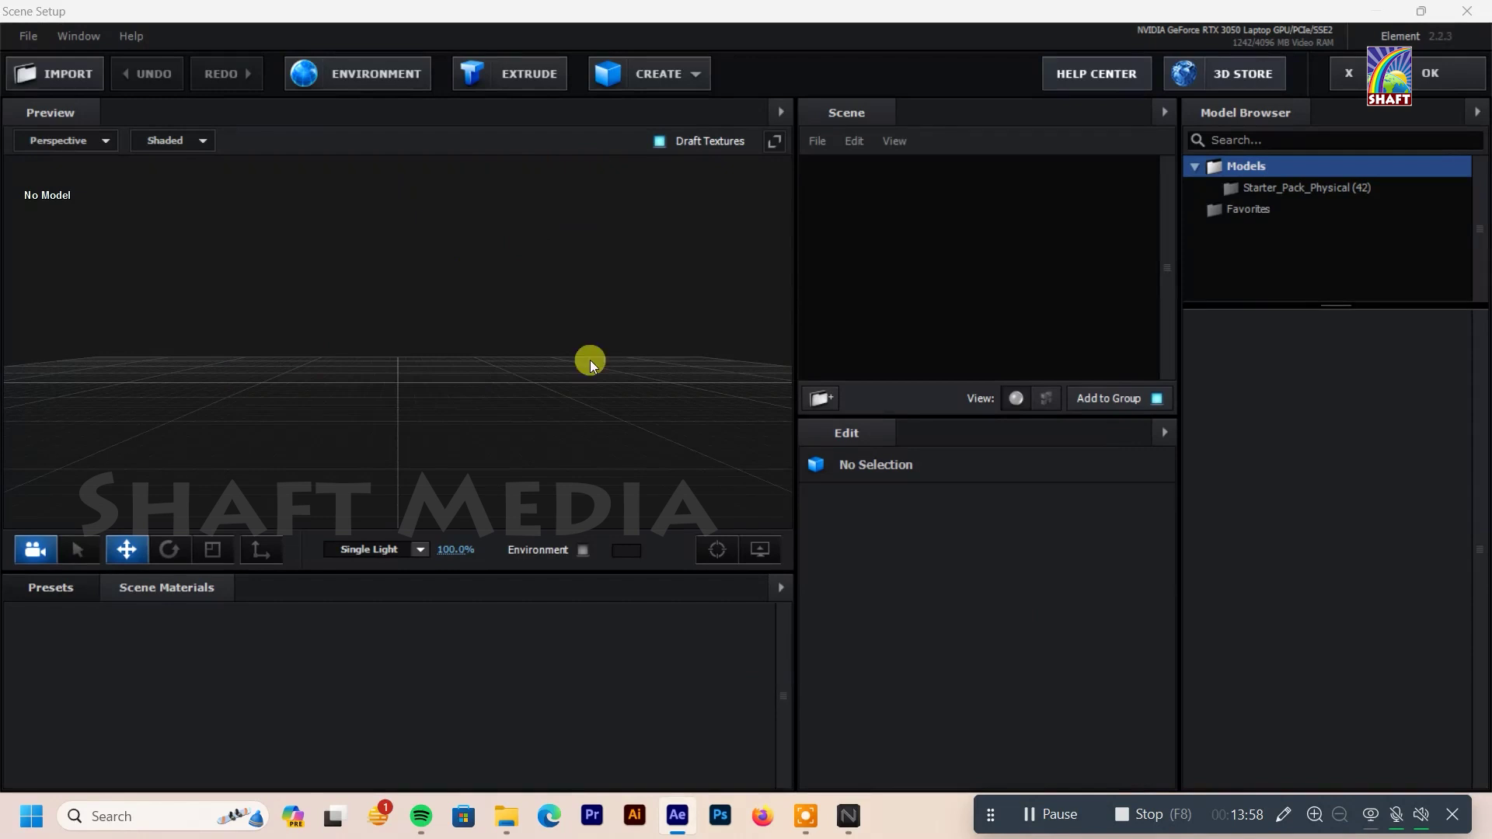
# Step: Add a plane model with Size XY set to 15 × 15
pyautogui.click(652, 73)
pyautogui.click(902, 117)
pyautogui.click(974, 553)
pyautogui.write('10')
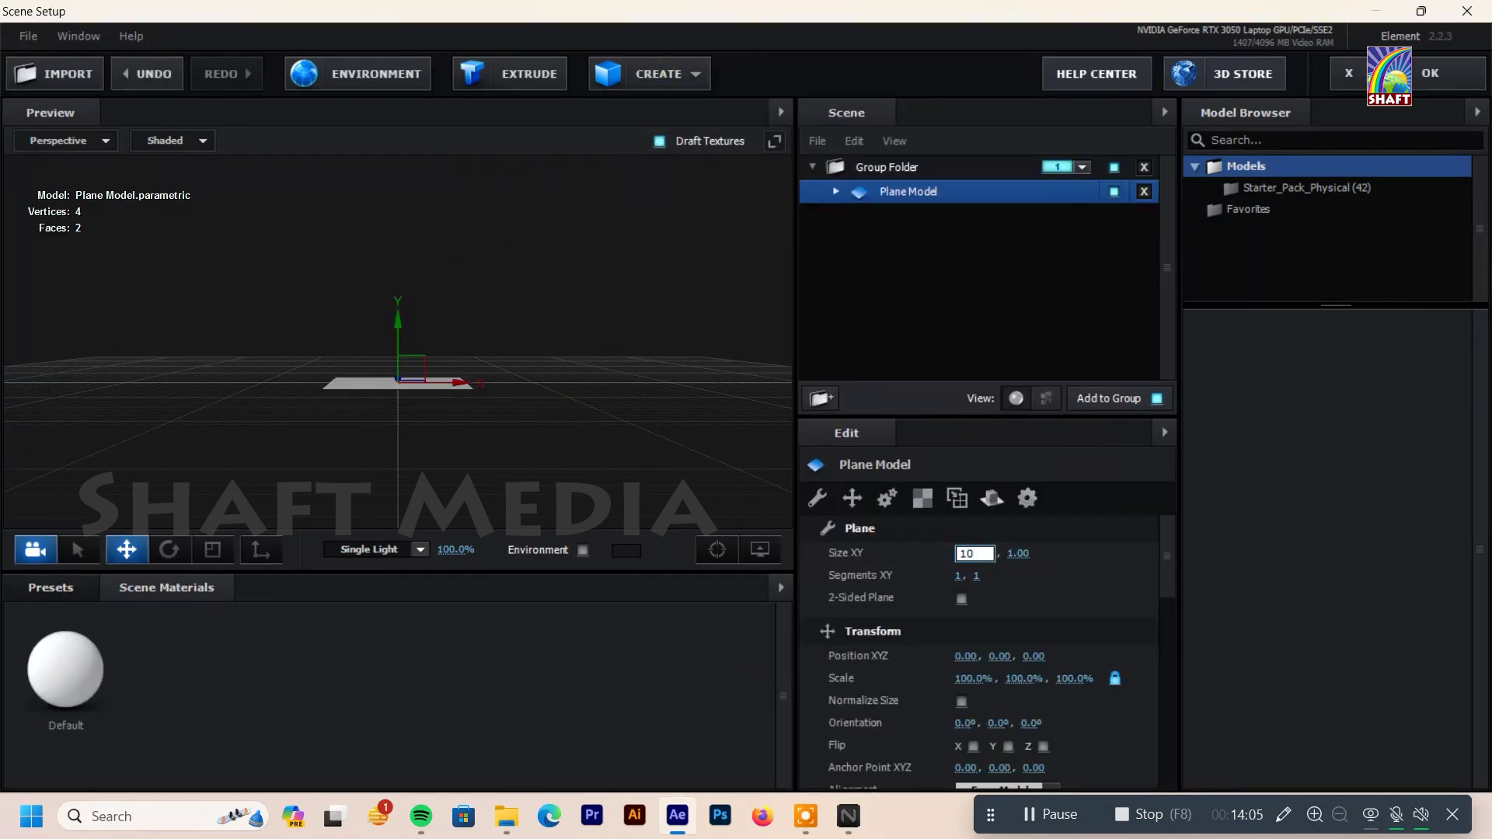
pyautogui.click(1029, 551)
pyautogui.write('5')
pyautogui.click(980, 557)
pyautogui.write('15')
pyautogui.press('Return')
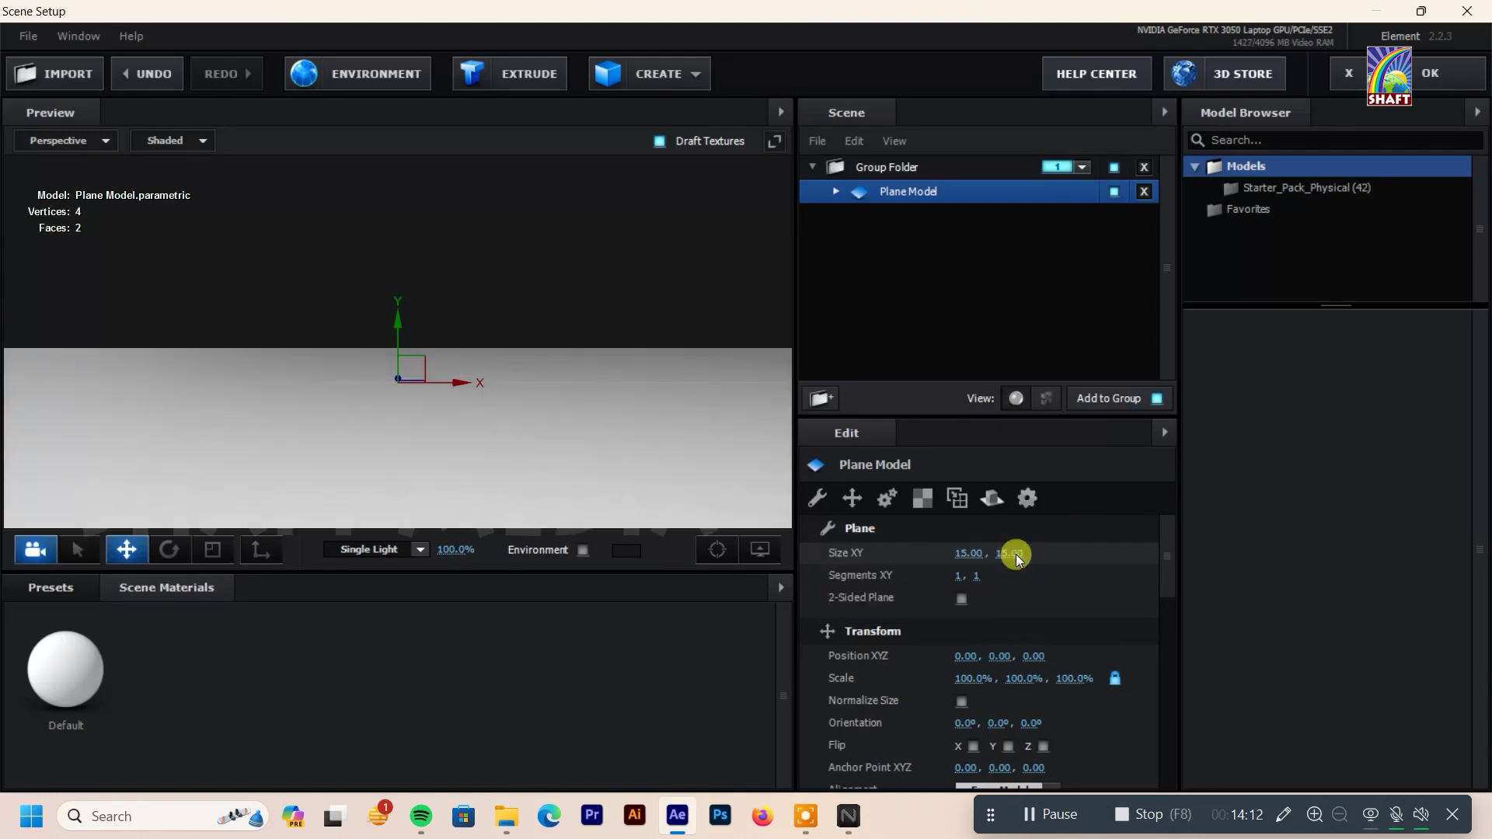
pyautogui.moveTo(526, 330)
pyautogui.mouseDown()
pyautogui.moveTo(544, 365)
pyautogui.moveTo(567, 370)
pyautogui.mouseUp()
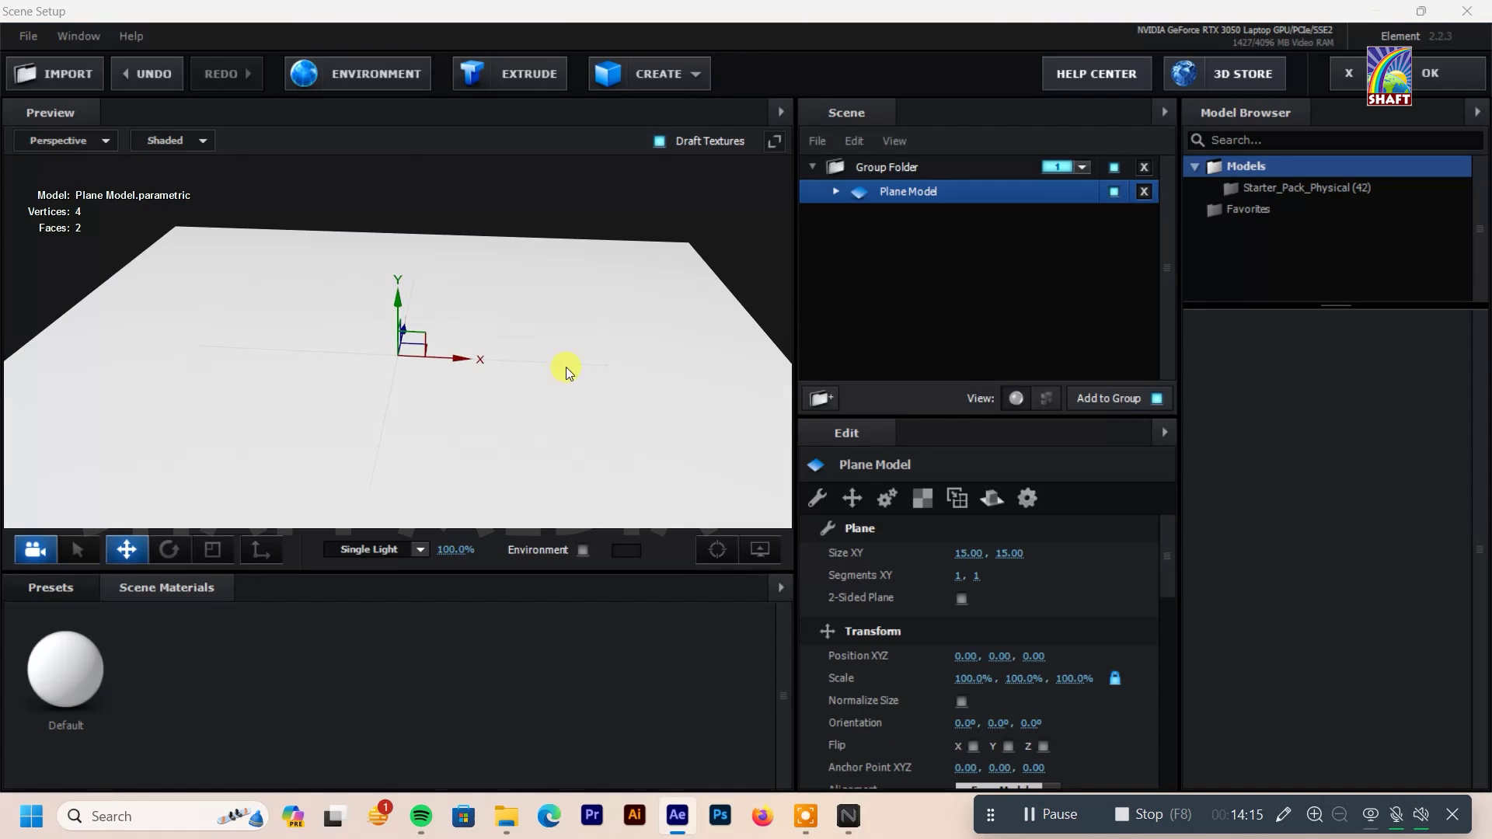
# Step: Extrude Custom Path 1 into blocks, check Normalize Size, and set X orientation to -90°
pyautogui.click(516, 81)
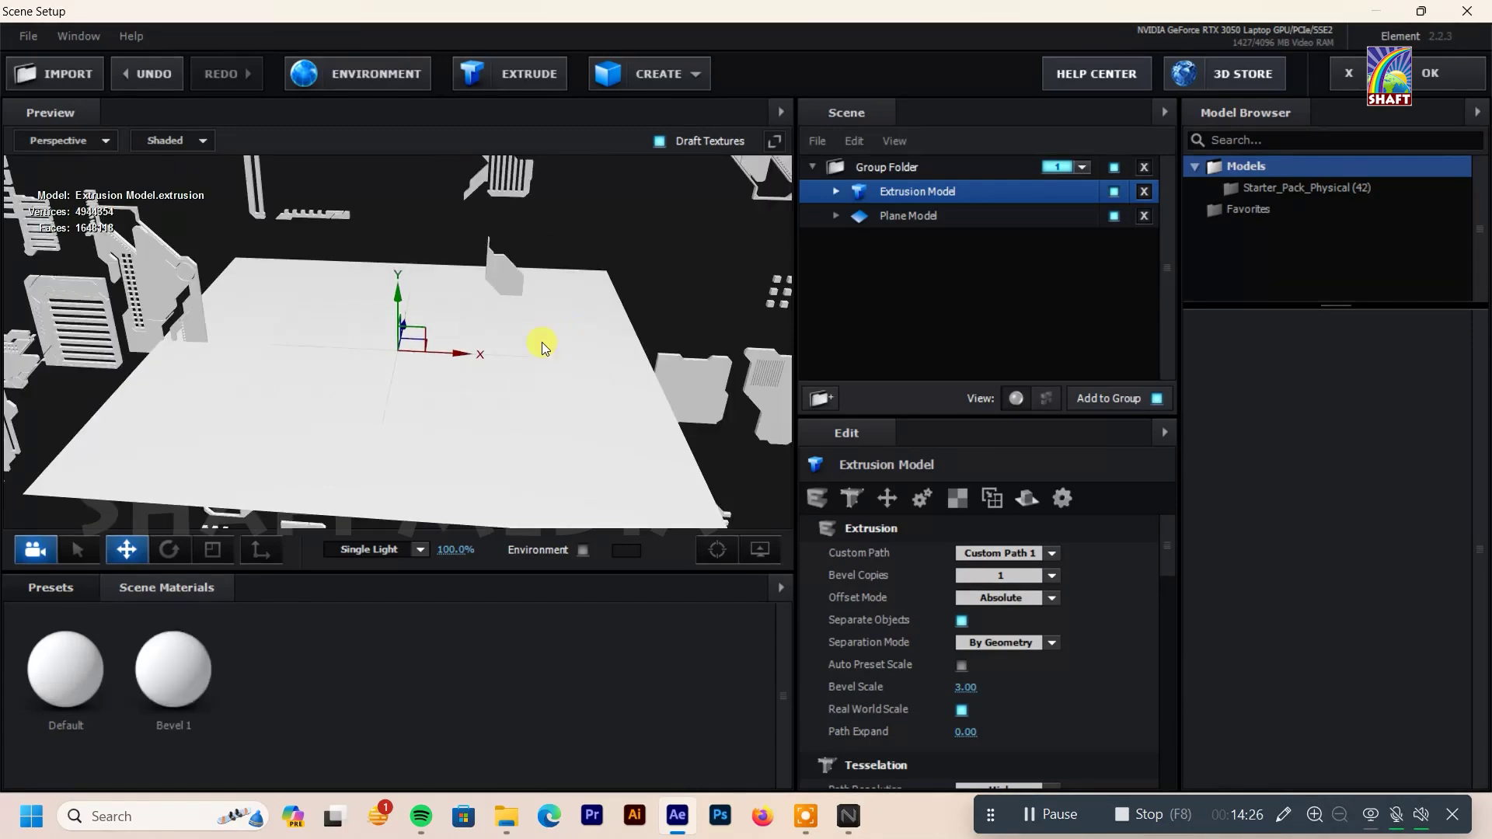
pyautogui.scroll(-3, 403, 257)
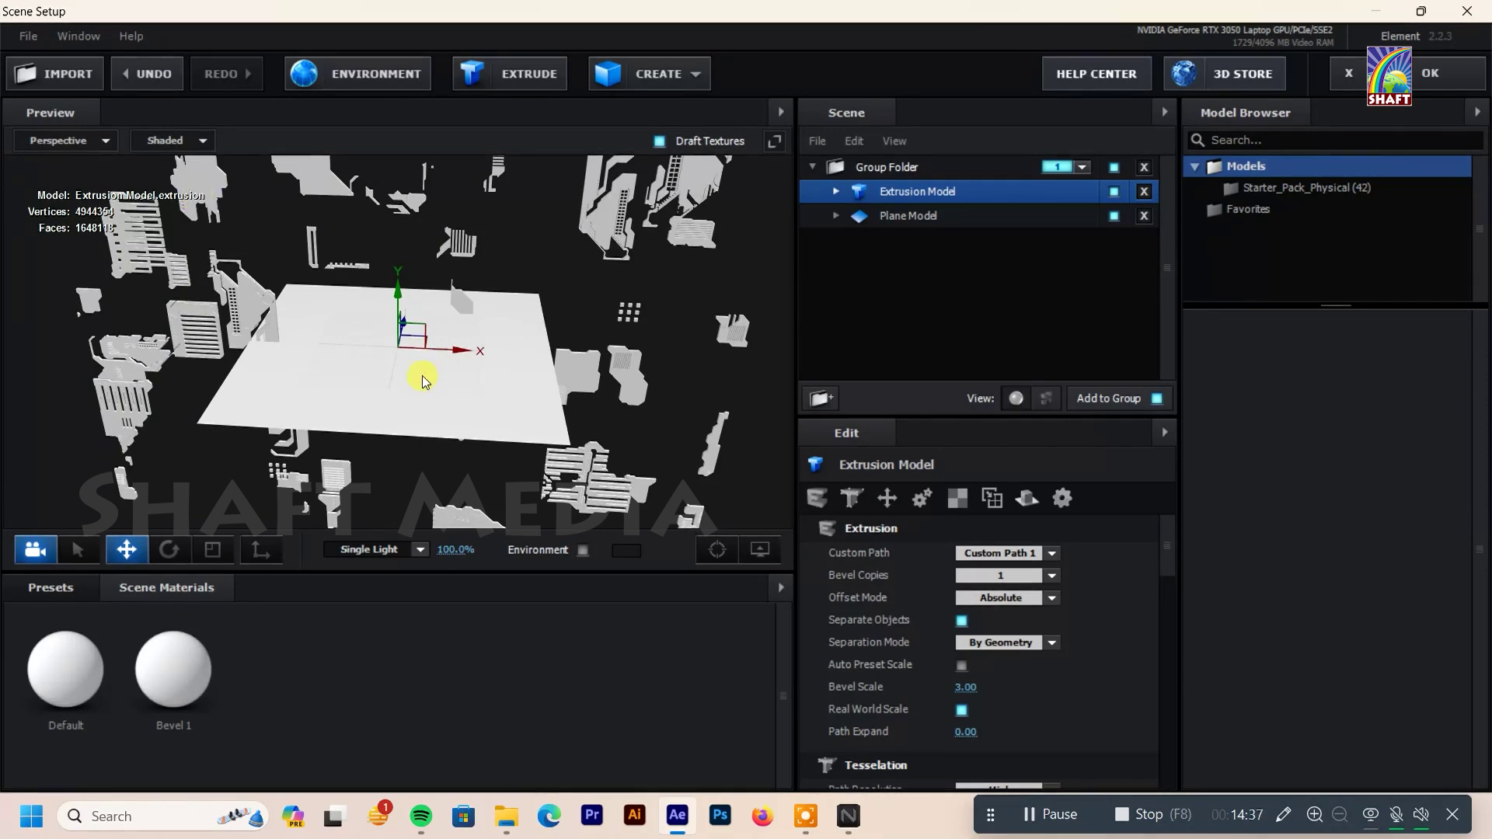
pyautogui.scroll(-5, 1010, 637)
pyautogui.scroll(-5, 971, 614)
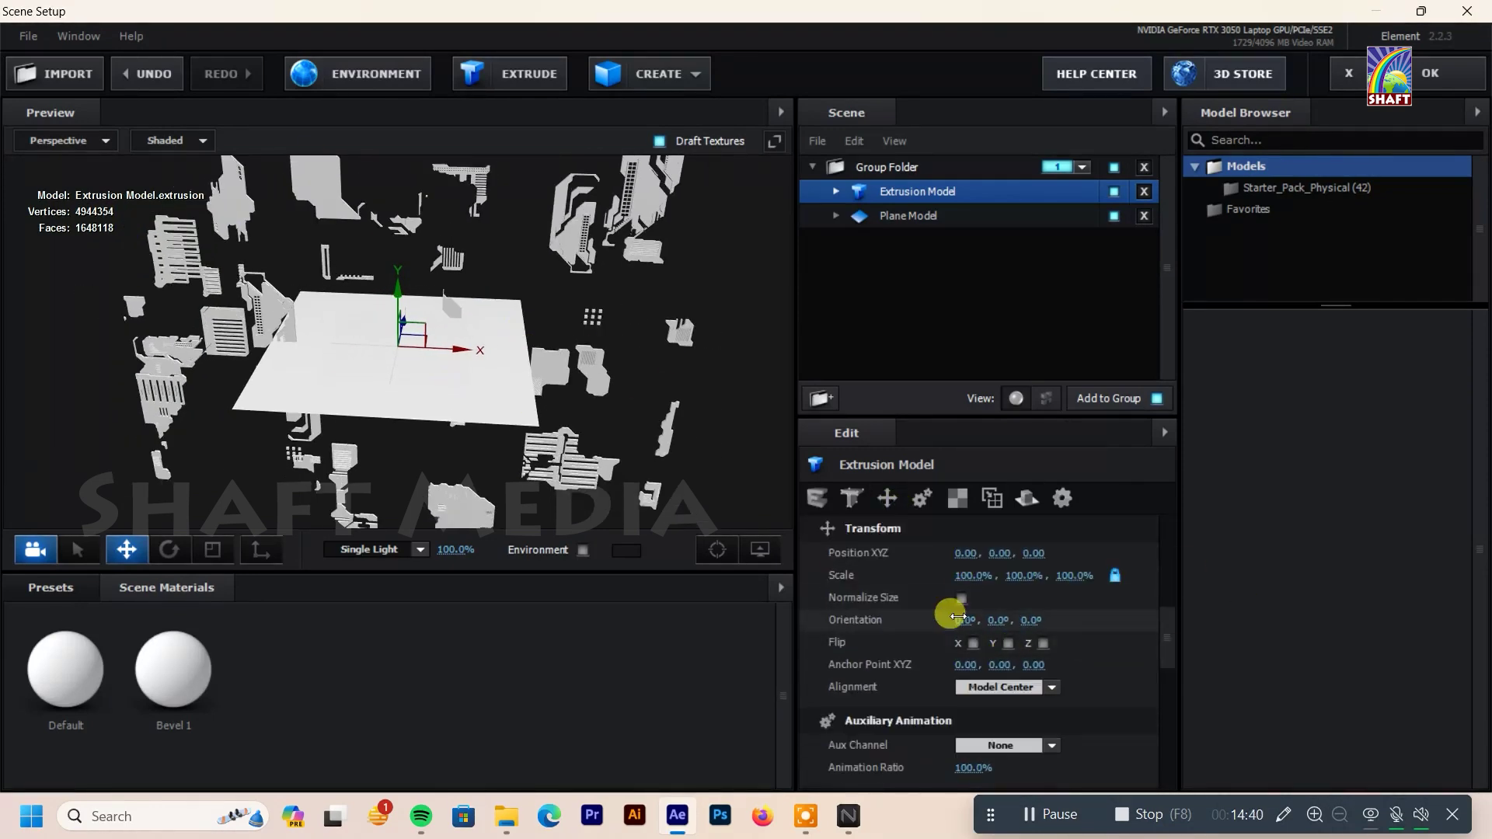
pyautogui.click(962, 598)
pyautogui.moveTo(600, 376)
pyautogui.mouseDown()
pyautogui.moveTo(416, 464)
pyautogui.moveTo(508, 442)
pyautogui.moveTo(541, 406)
pyautogui.mouseUp()
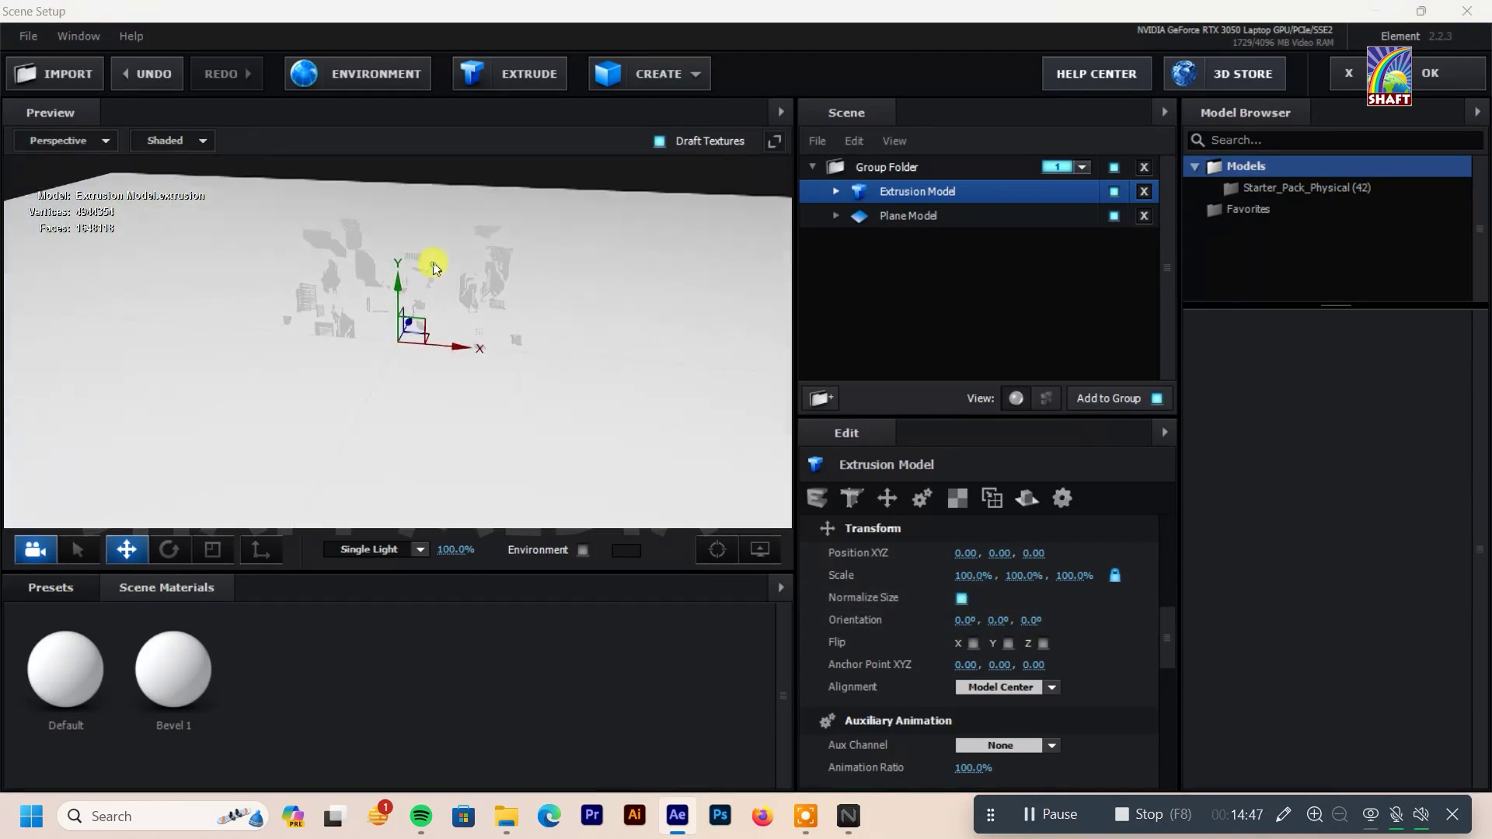
pyautogui.click(968, 621)
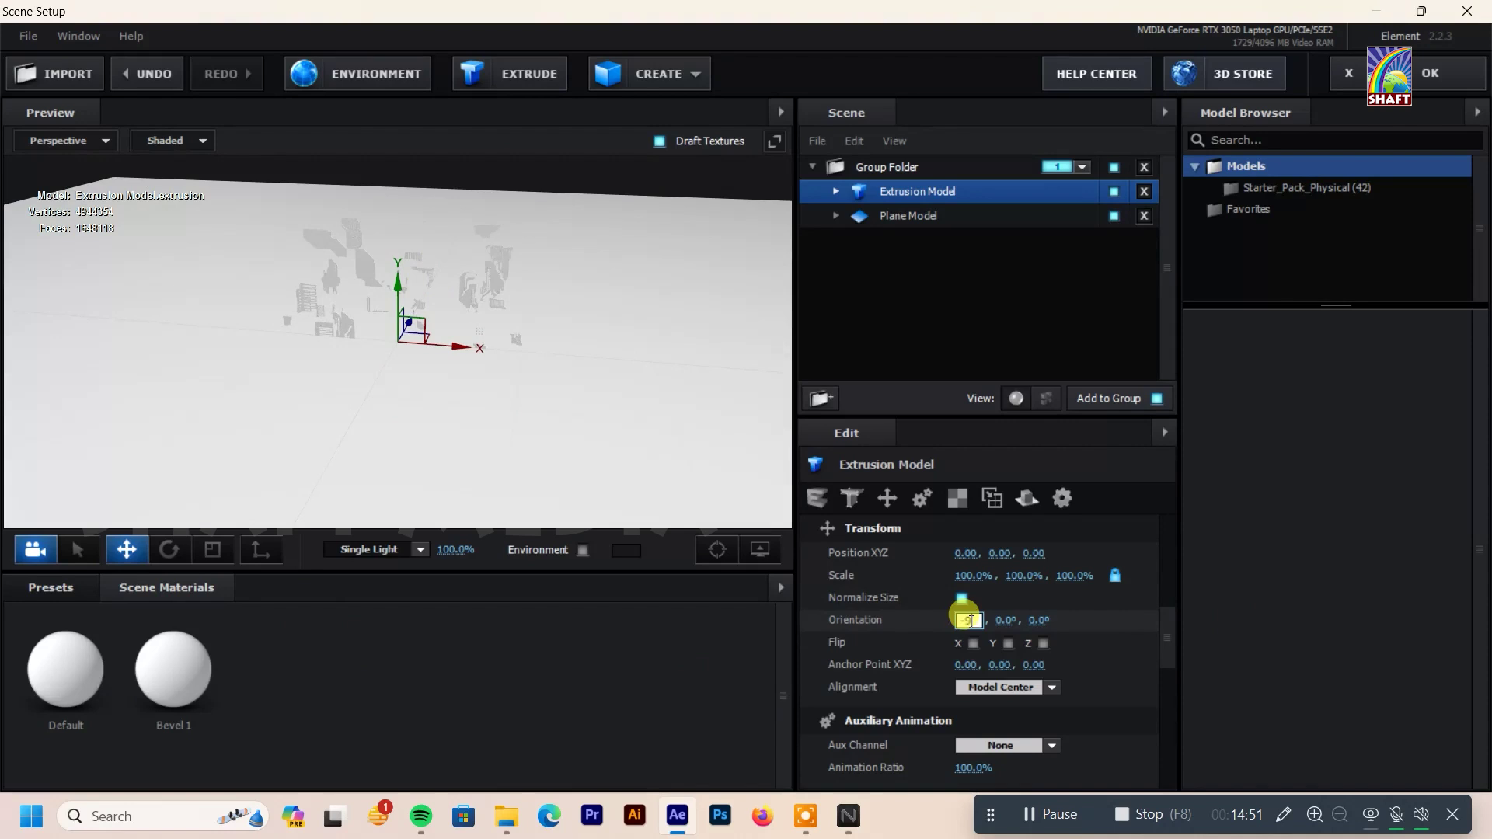
pyautogui.write('0')
pyautogui.press('Return')
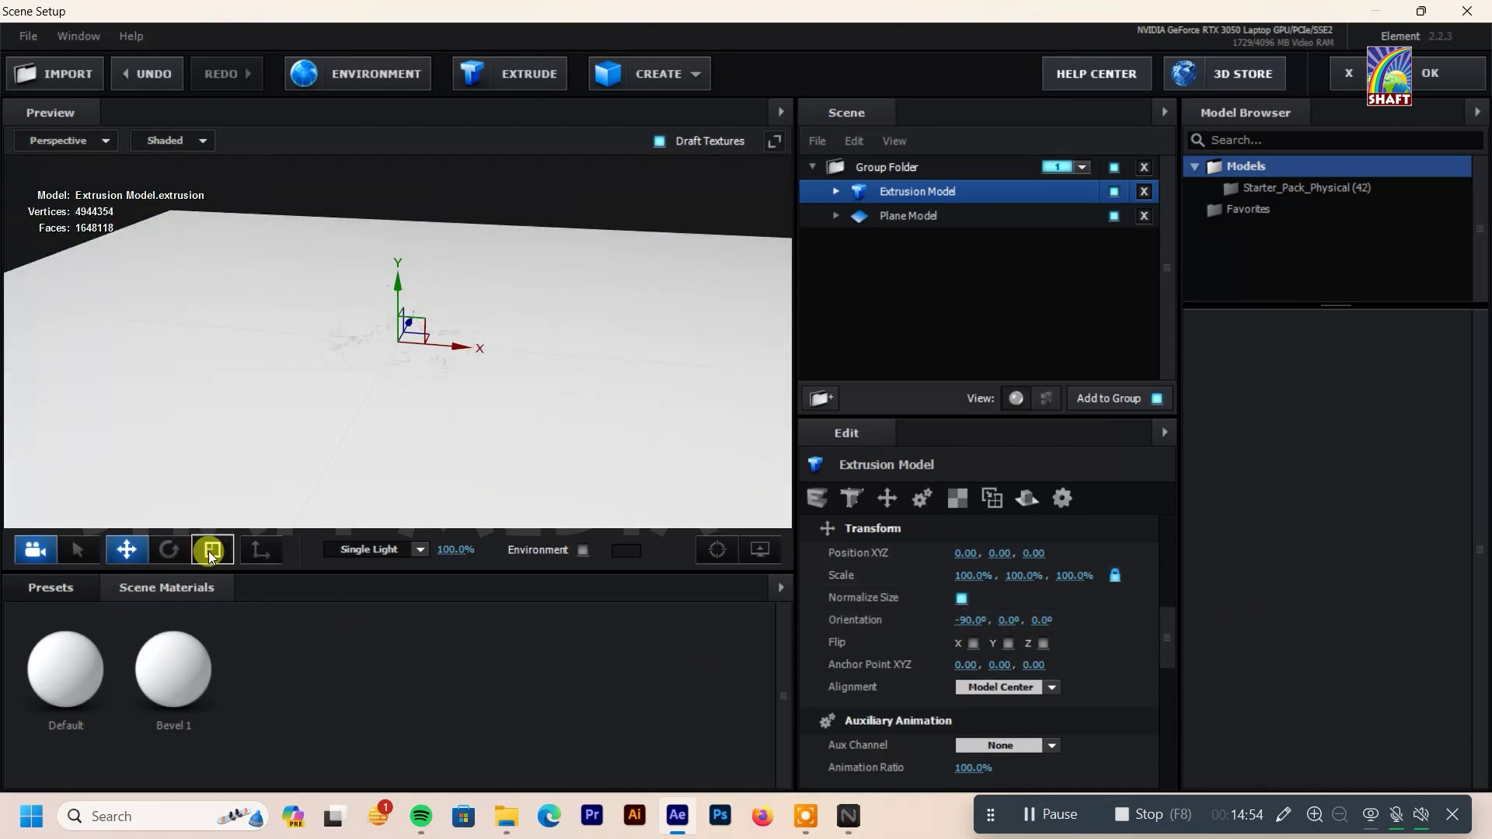
# Step: Scale the blocks to about 748.6% wide and 8974.2% tall, then raise them above the plane
pyautogui.click(211, 552)
pyautogui.moveTo(457, 409)
pyautogui.mouseDown()
pyautogui.moveTo(637, 376)
pyautogui.moveTo(397, 342)
pyautogui.moveTo(549, 235)
pyautogui.moveTo(552, 323)
pyautogui.moveTo(501, 306)
pyautogui.mouseUp()
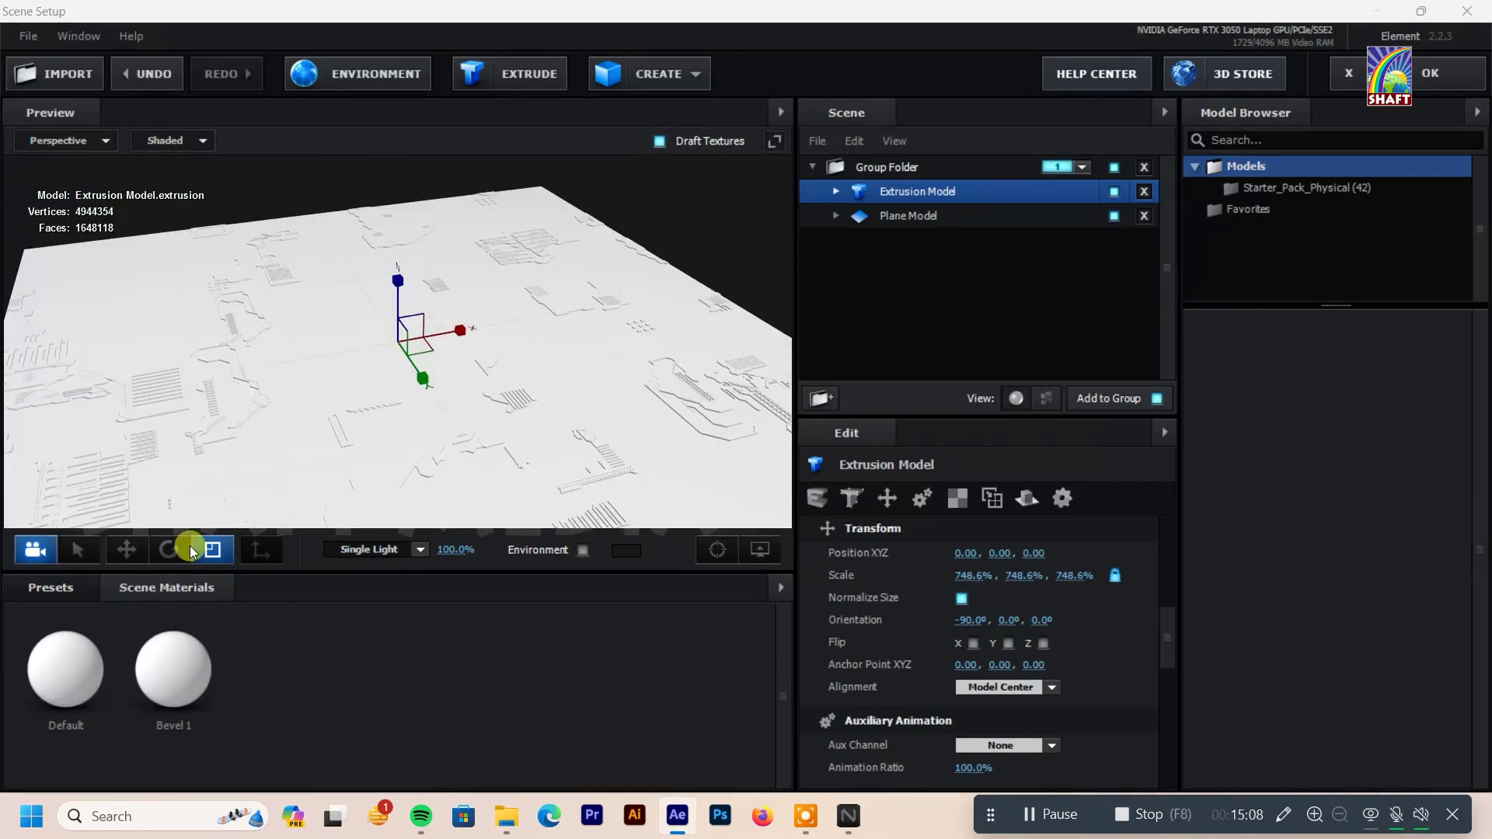
pyautogui.moveTo(404, 274); pyautogui.dragTo(398, 280)
pyautogui.moveTo(702, 363); pyautogui.dragTo(527, 390)
pyautogui.moveTo(400, 280); pyautogui.dragTo(397, 268)
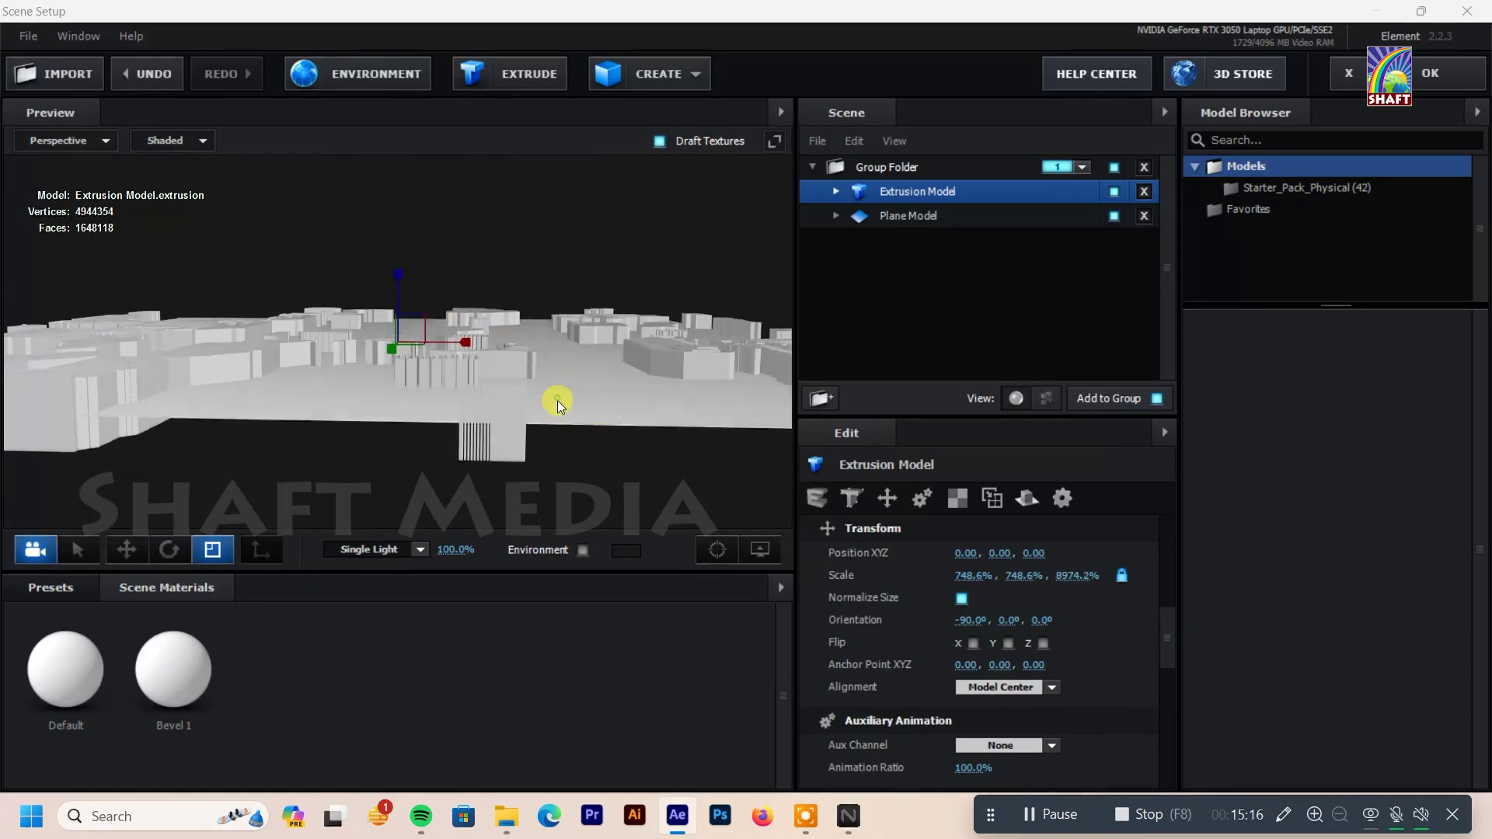
pyautogui.moveTo(560, 400); pyautogui.dragTo(133, 582)
pyautogui.click(161, 553)
pyautogui.click(126, 550)
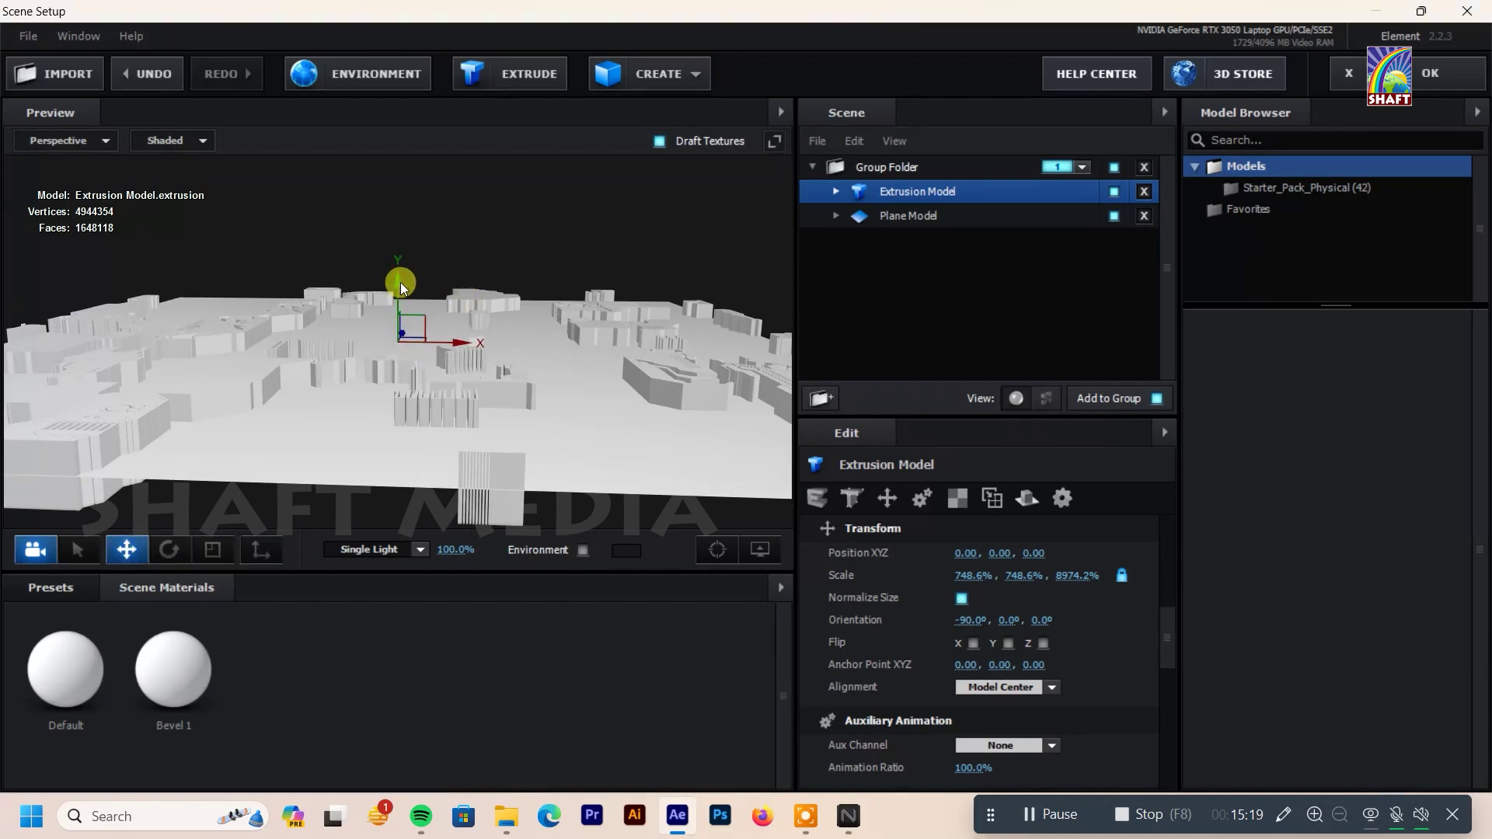
pyautogui.moveTo(401, 289); pyautogui.dragTo(401, 271)
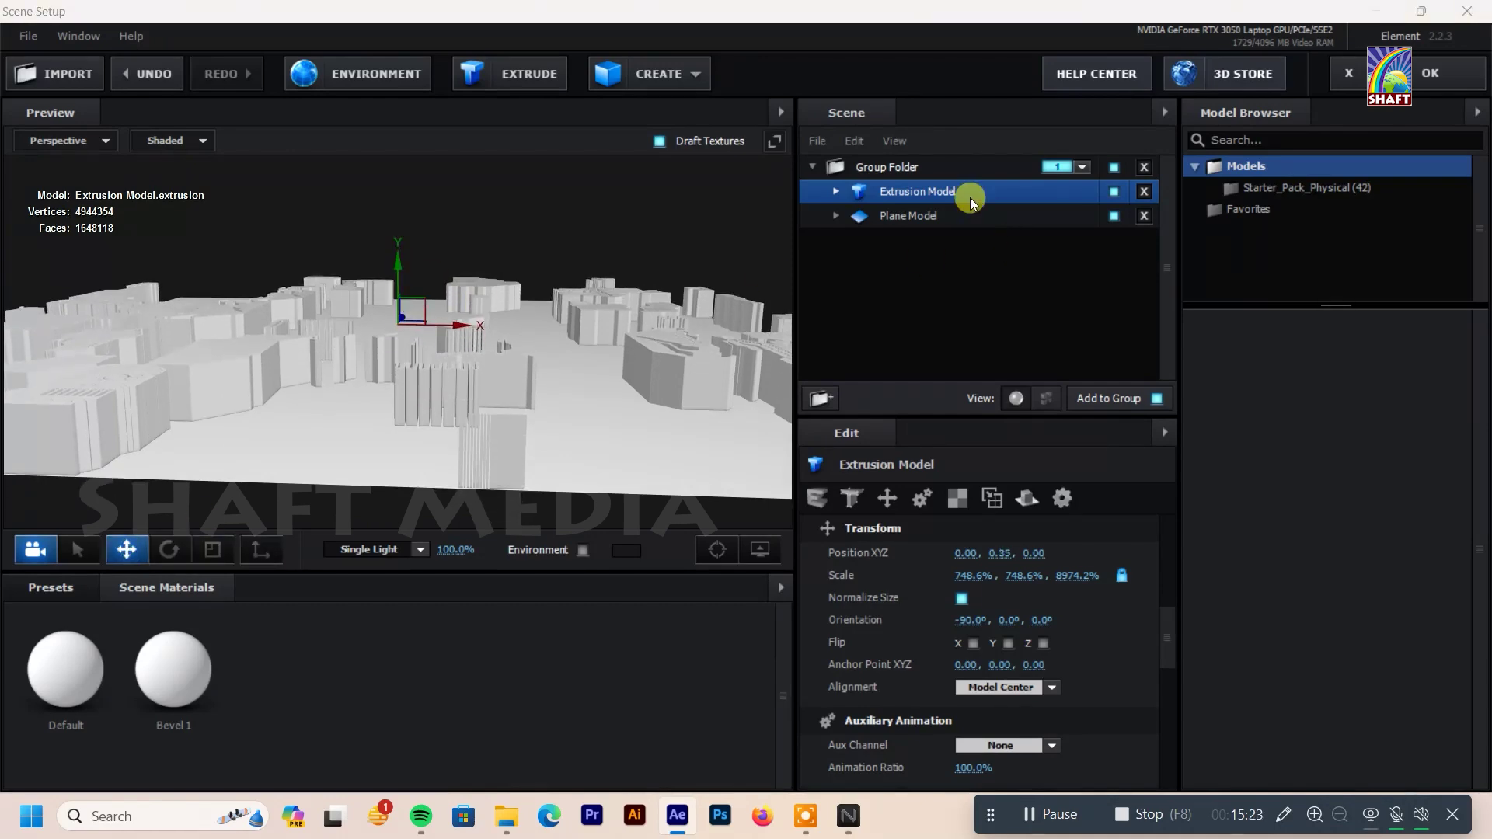
pyautogui.hotkey('ctrl', 'd')
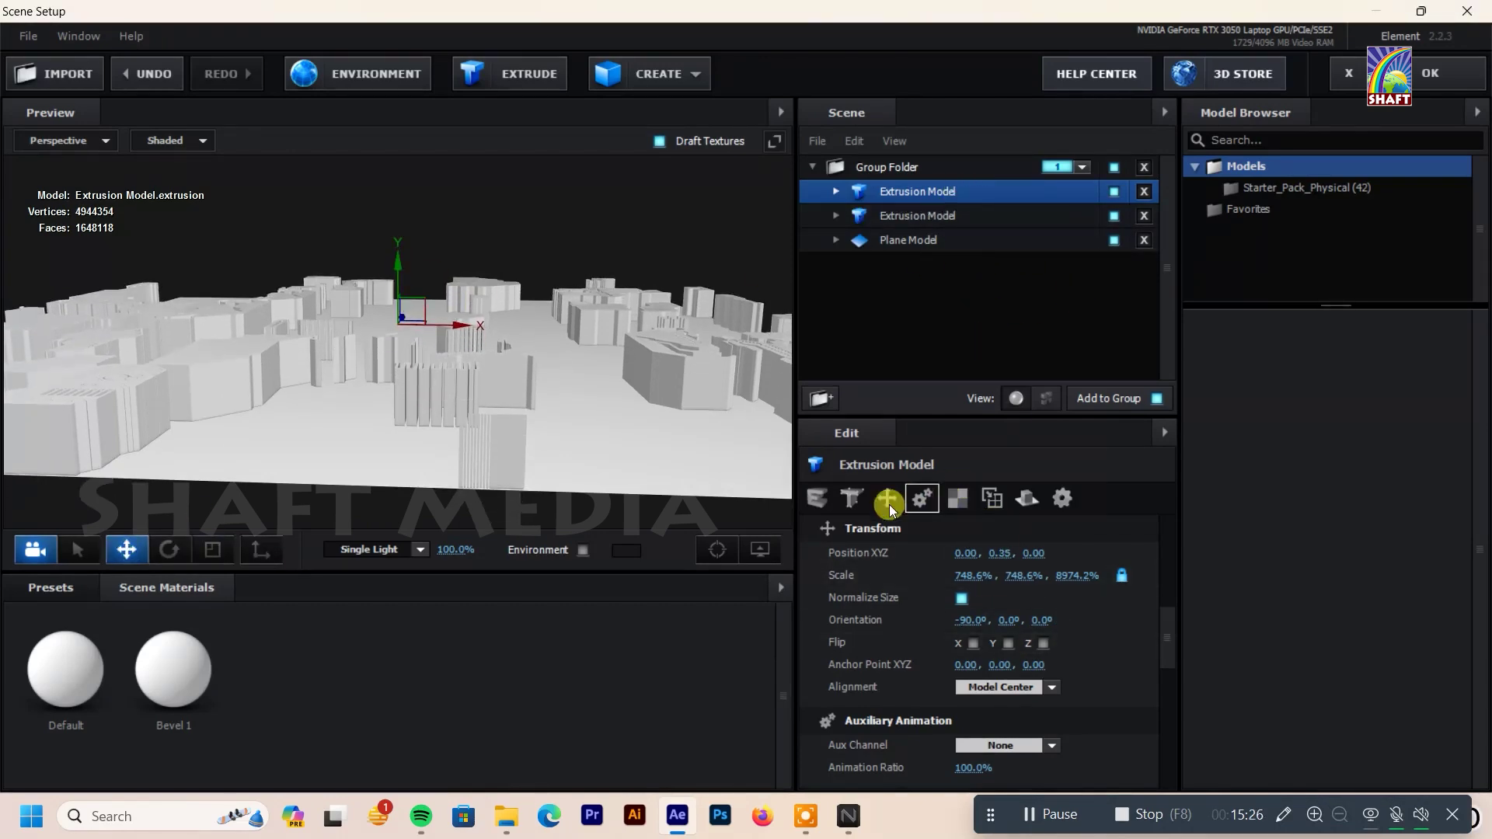
# Step: Switch the duplicated extrusion model's Custom Path to Custom Path 2
pyautogui.scroll(5, 1022, 620)
pyautogui.click(1049, 554)
pyautogui.click(1021, 270)
pyautogui.moveTo(637, 315)
pyautogui.mouseDown()
pyautogui.moveTo(673, 378)
pyautogui.moveTo(377, 245)
pyautogui.mouseUp()
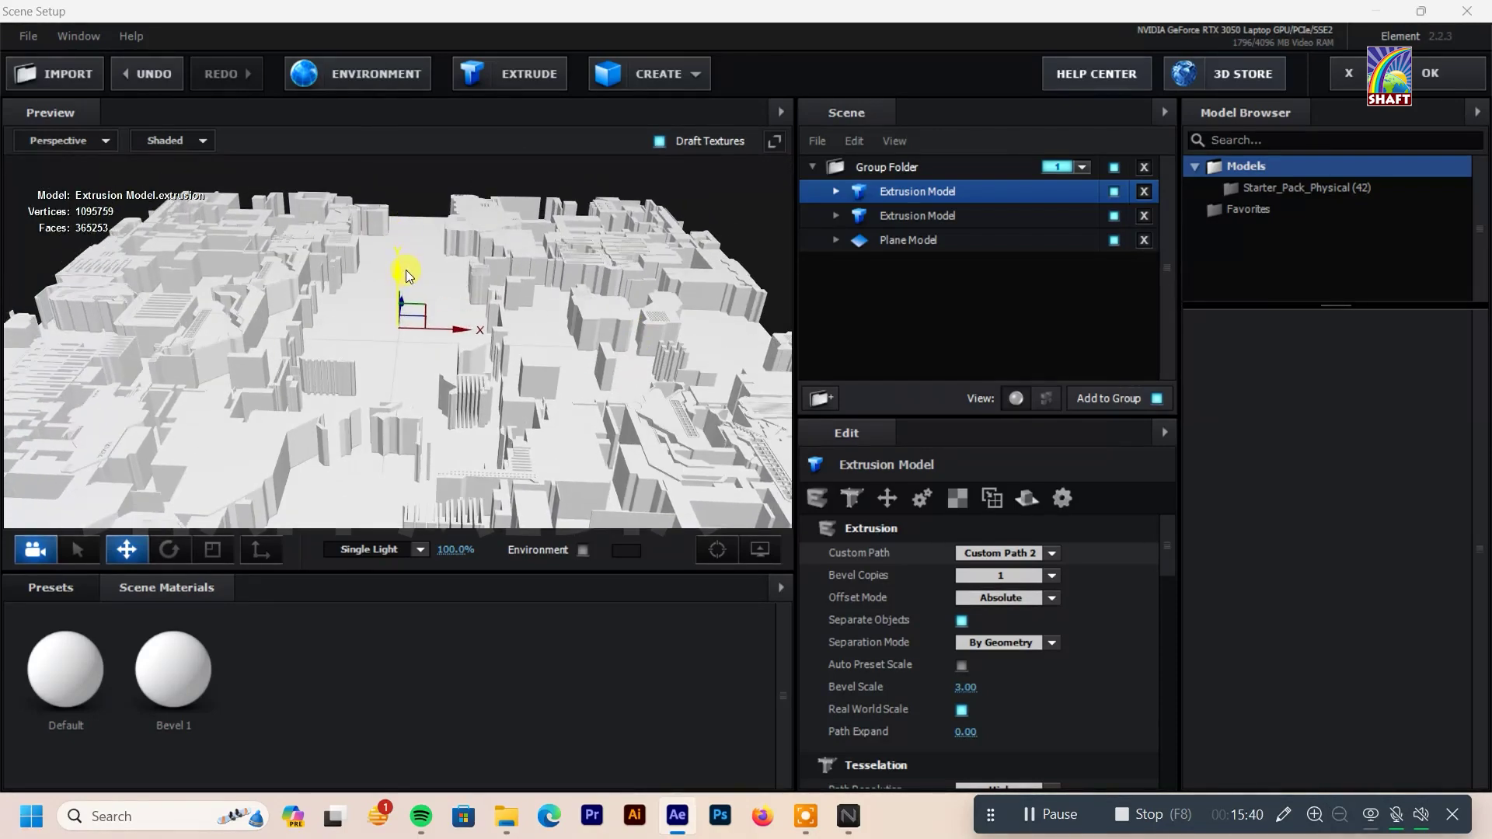
pyautogui.hotkey('ctrl', 'z')
pyautogui.moveTo(642, 399)
pyautogui.mouseDown()
pyautogui.moveTo(602, 420)
pyautogui.moveTo(613, 394)
pyautogui.moveTo(683, 376)
pyautogui.mouseUp()
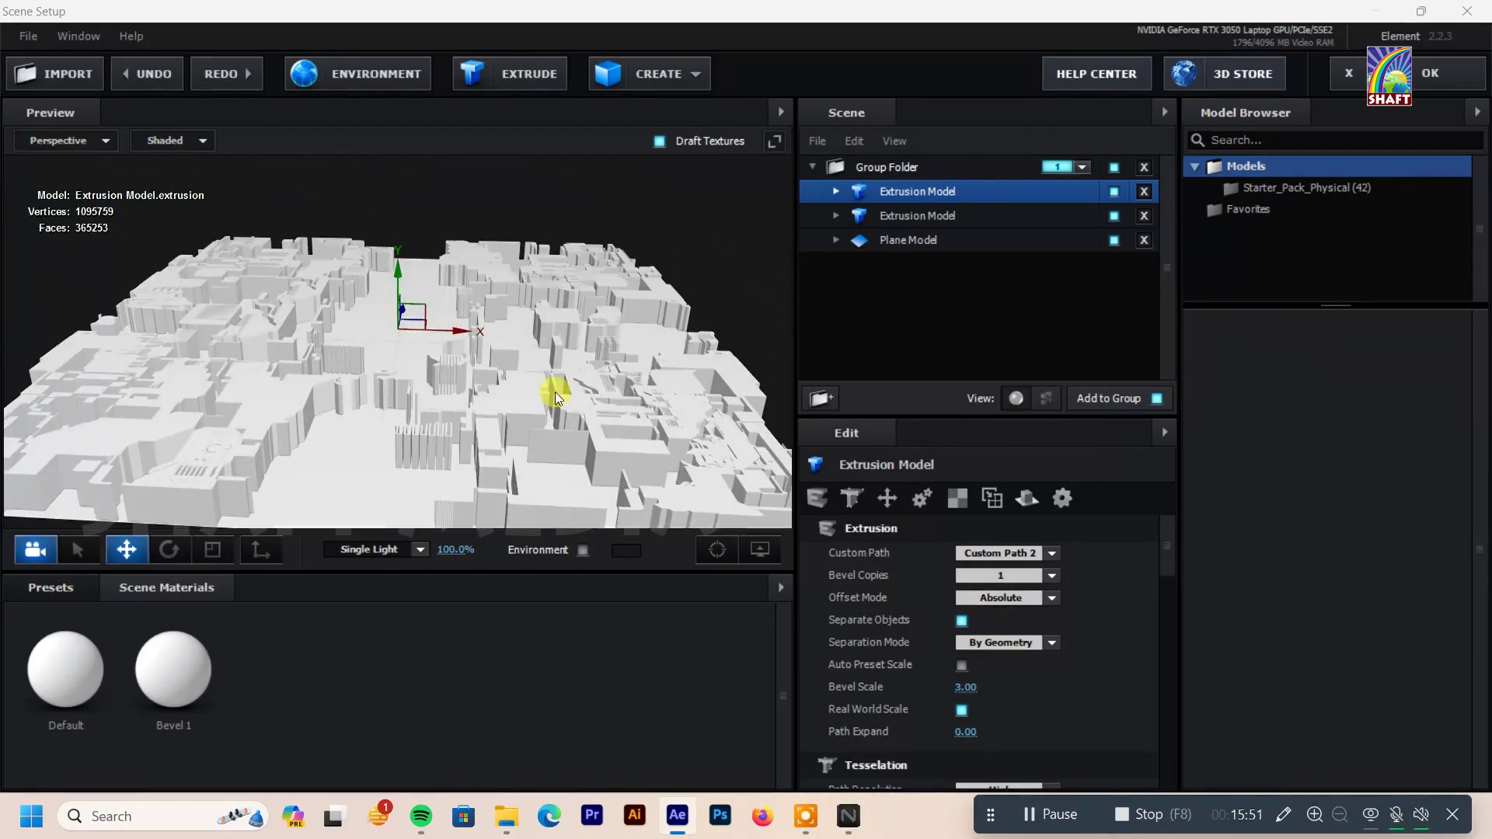
pyautogui.click(573, 72)
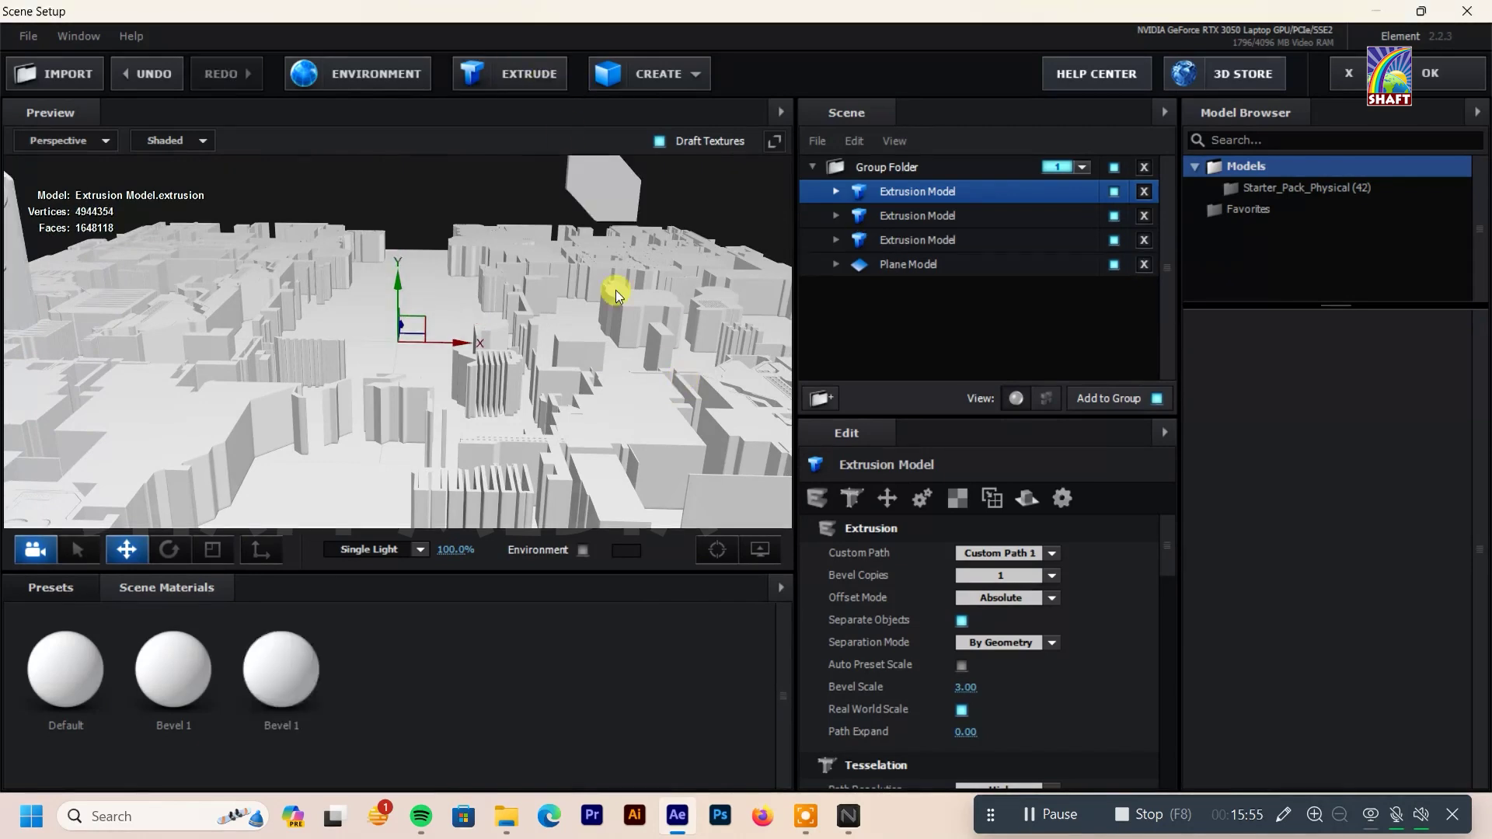
pyautogui.moveTo(360, 299); pyautogui.dragTo(359, 383)
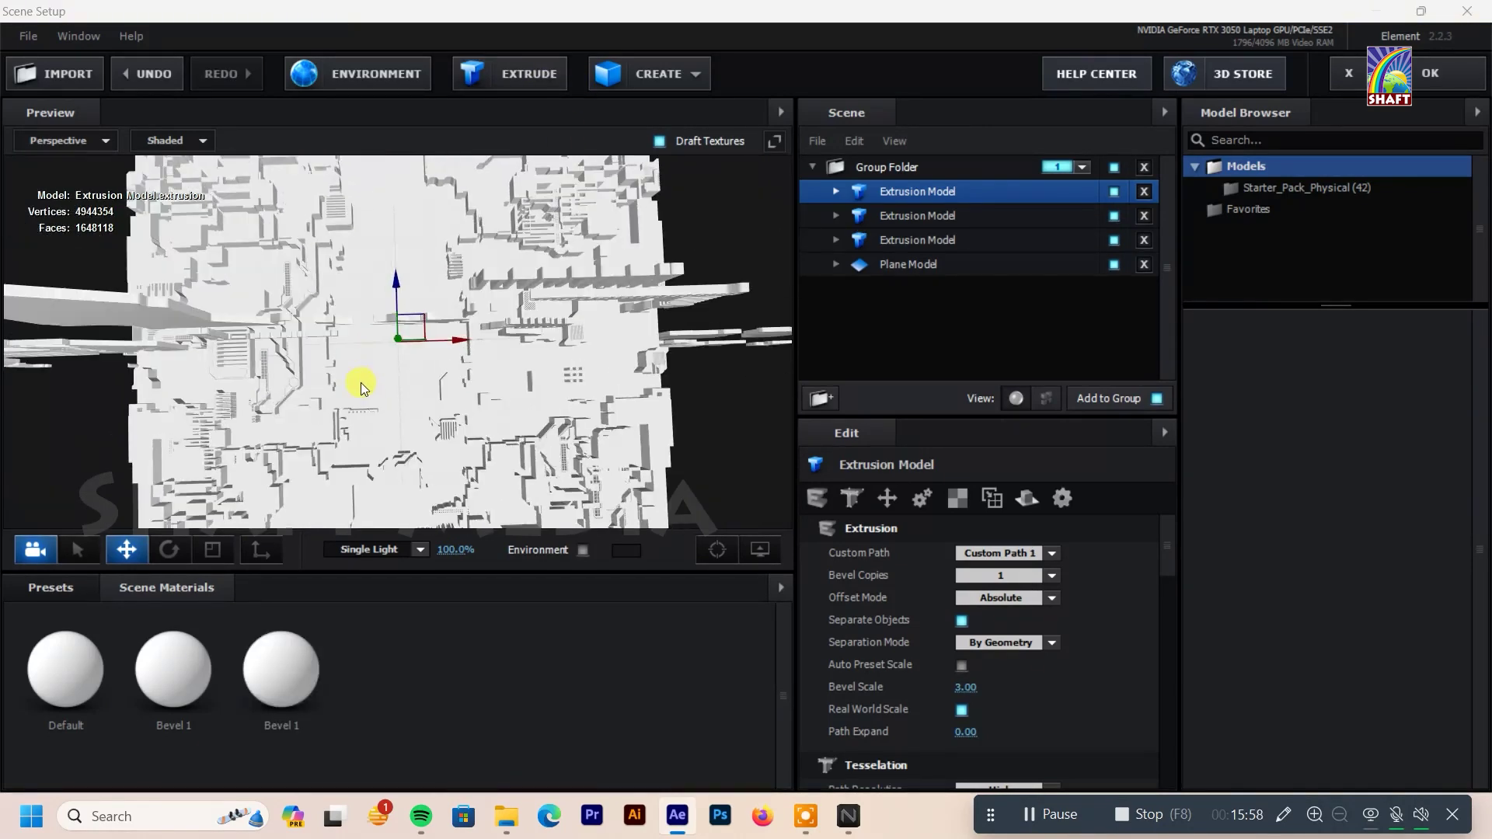
pyautogui.press('Delete')
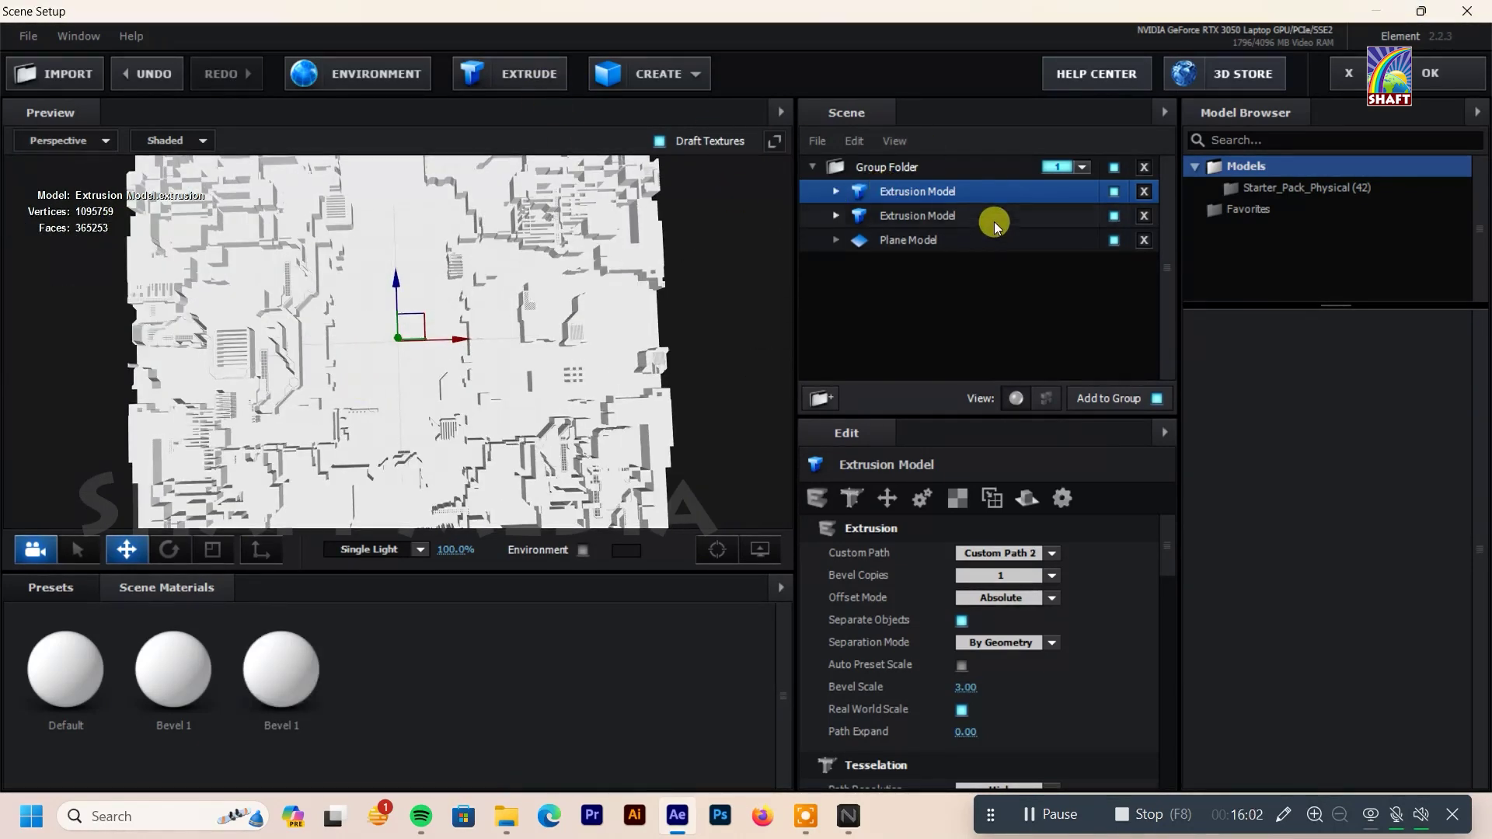
pyautogui.moveTo(646, 296); pyautogui.dragTo(651, 200)
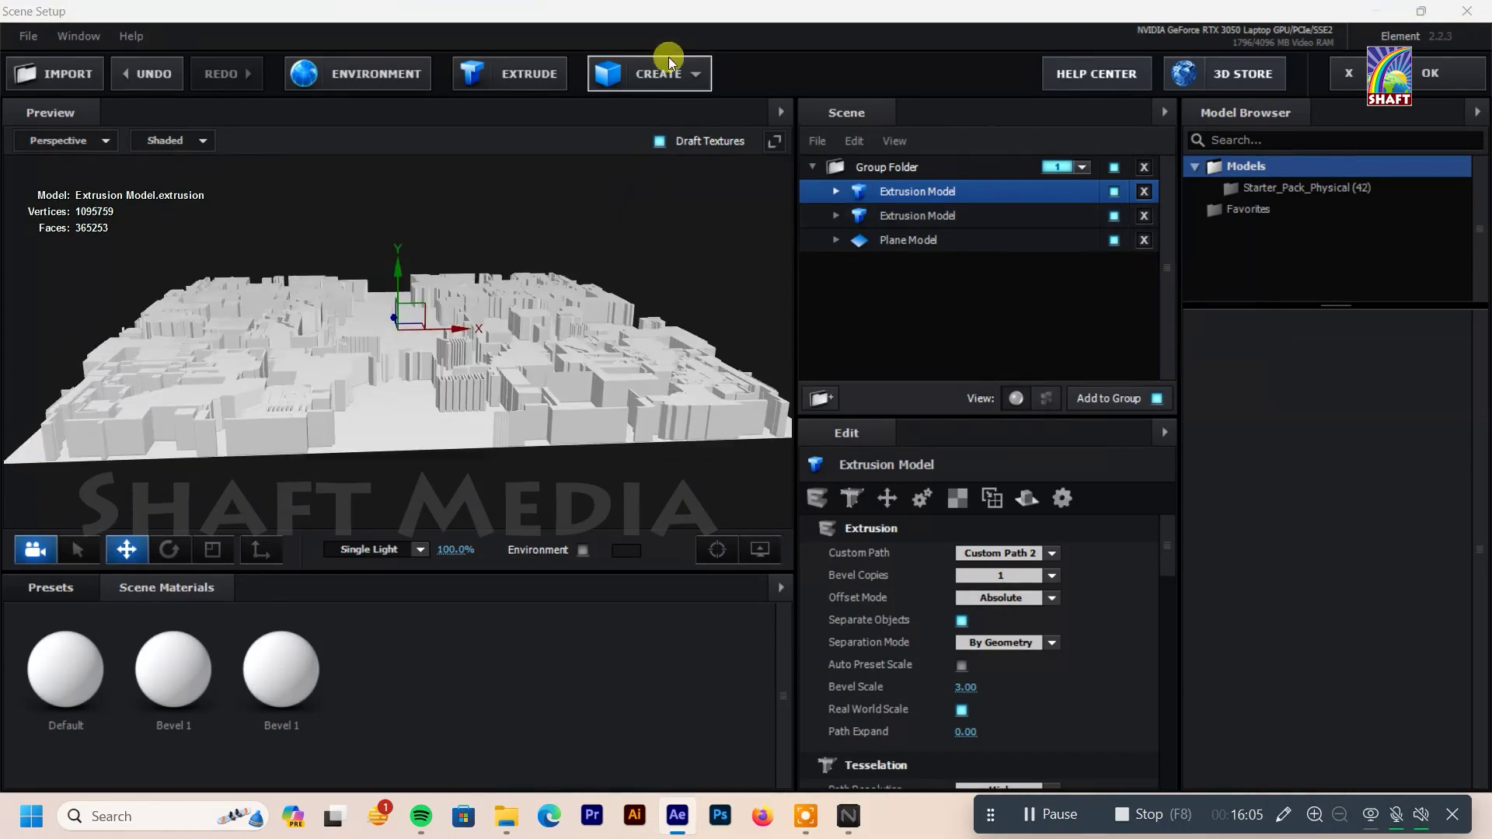
# Step: Add a box scaled to about 243.7% at Y 1.18, and hide both extrusion models
pyautogui.click(662, 71)
pyautogui.click(614, 118)
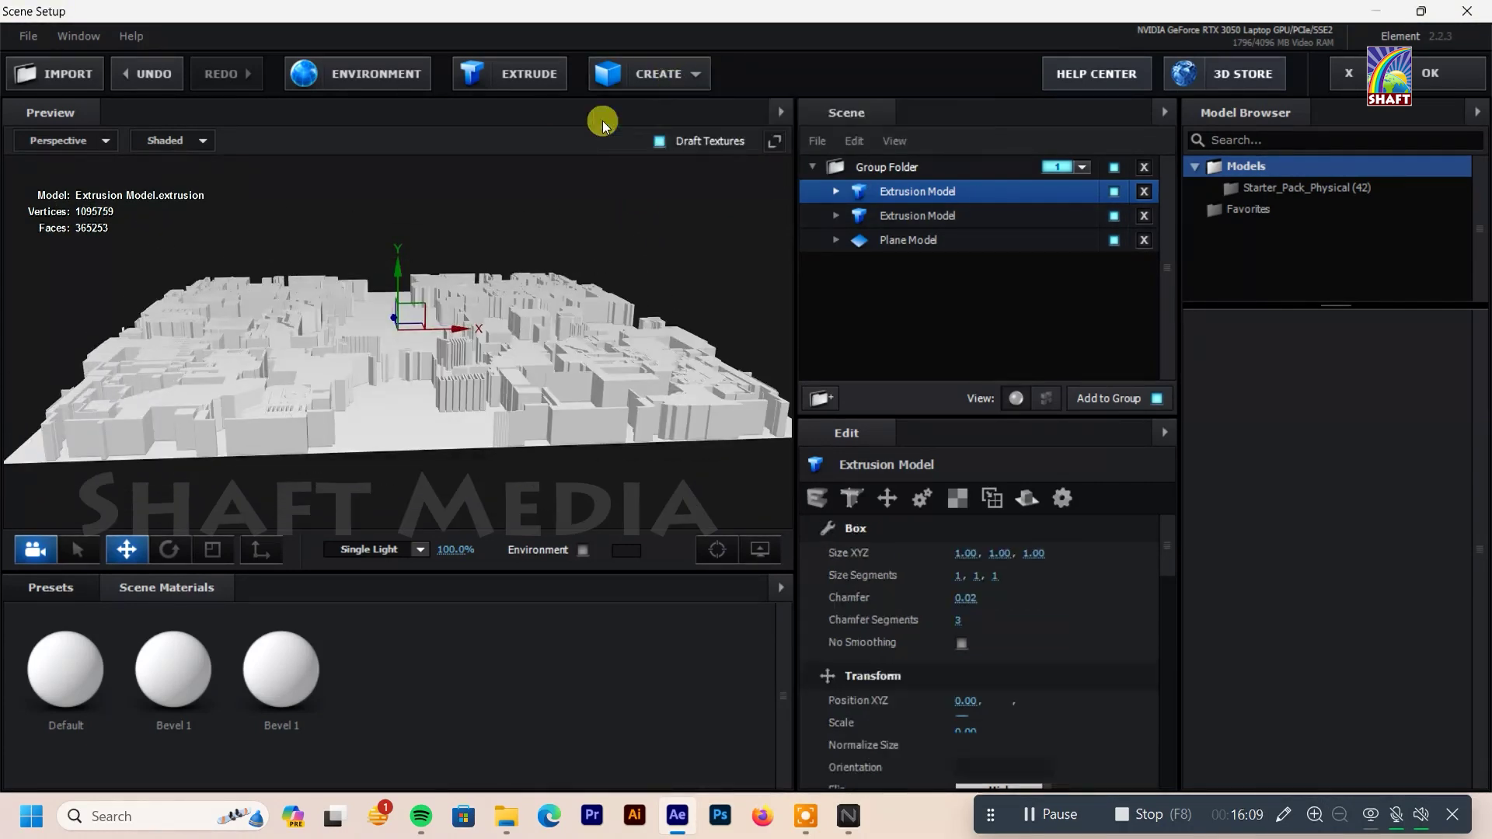
pyautogui.scroll(5, 576, 311)
pyautogui.moveTo(401, 296)
pyautogui.mouseDown()
pyautogui.moveTo(399, 264)
pyautogui.moveTo(498, 379)
pyautogui.mouseUp()
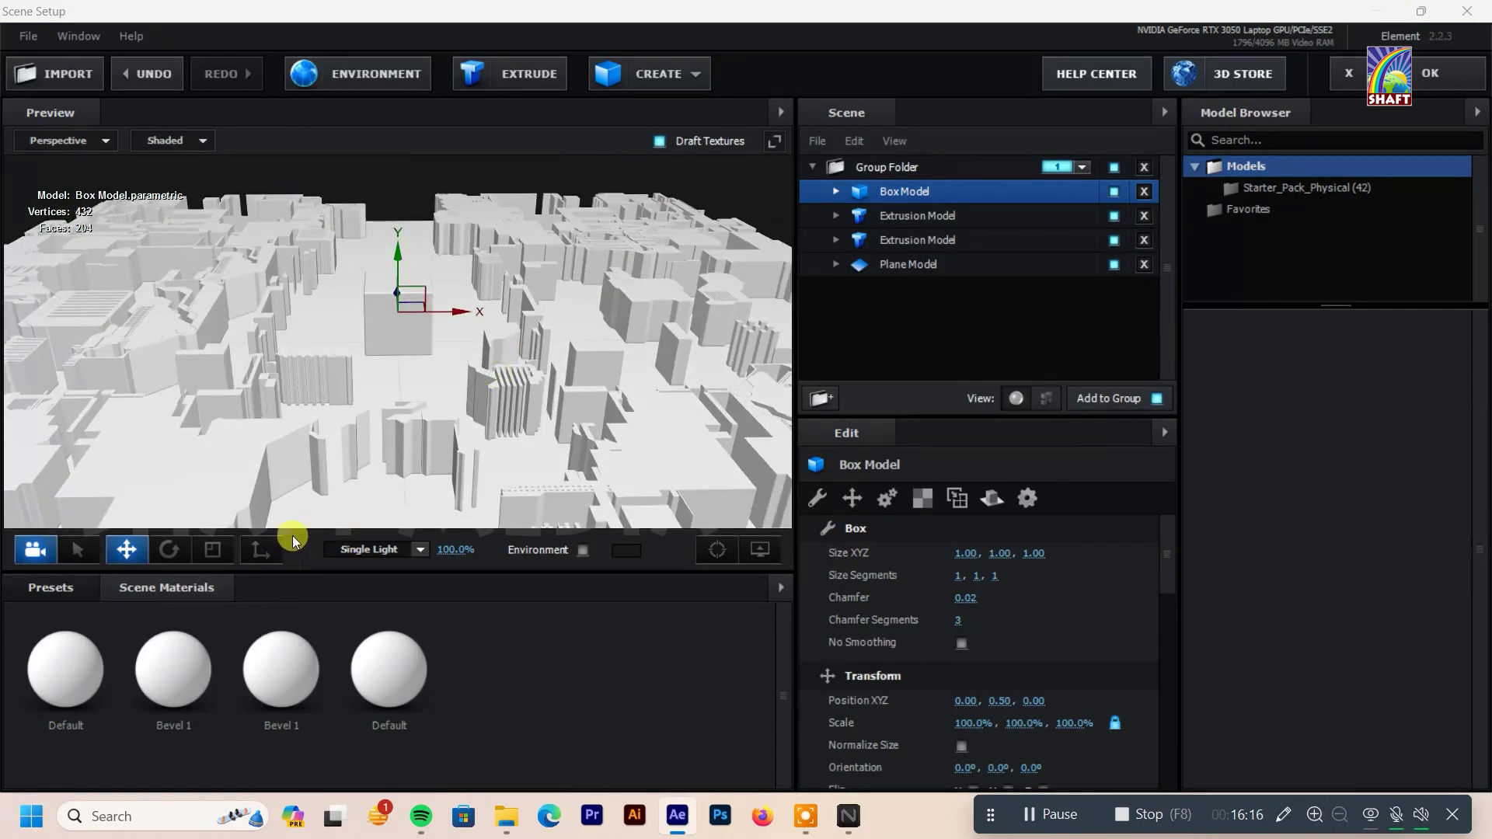
pyautogui.click(212, 550)
pyautogui.moveTo(399, 311); pyautogui.dragTo(412, 249)
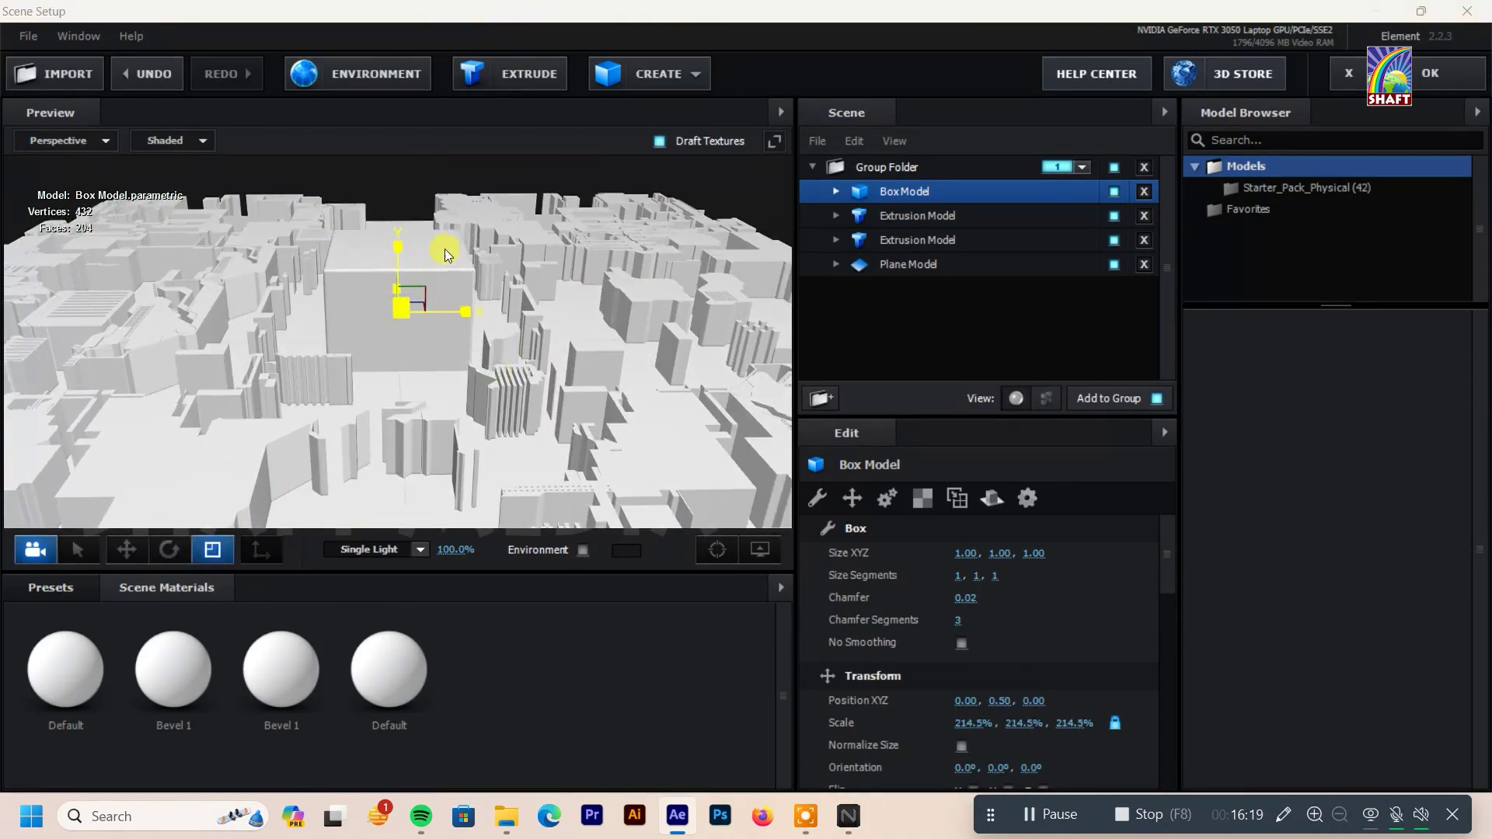
pyautogui.click(124, 550)
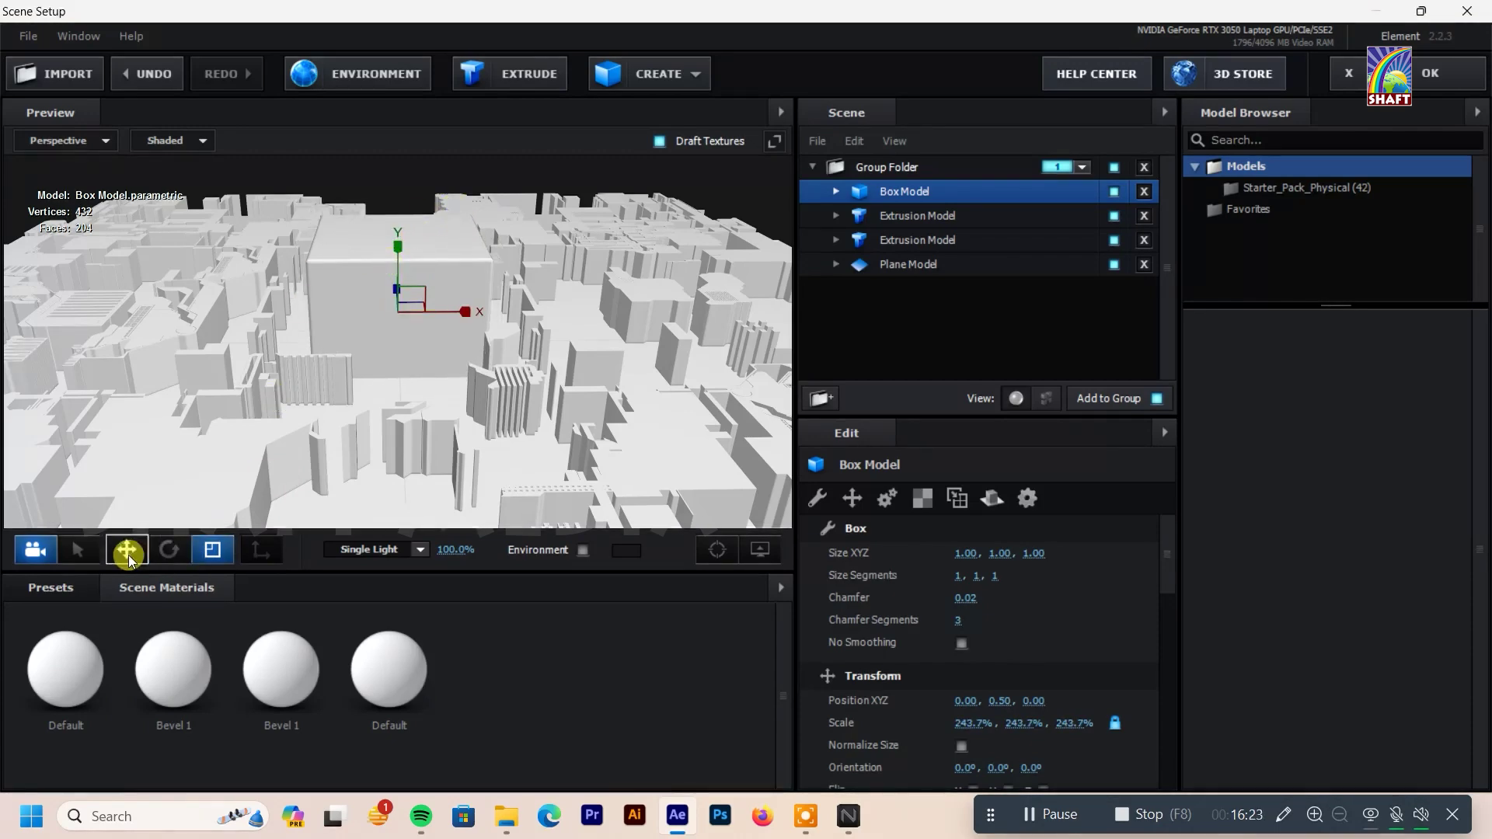
pyautogui.moveTo(397, 249); pyautogui.dragTo(413, 215)
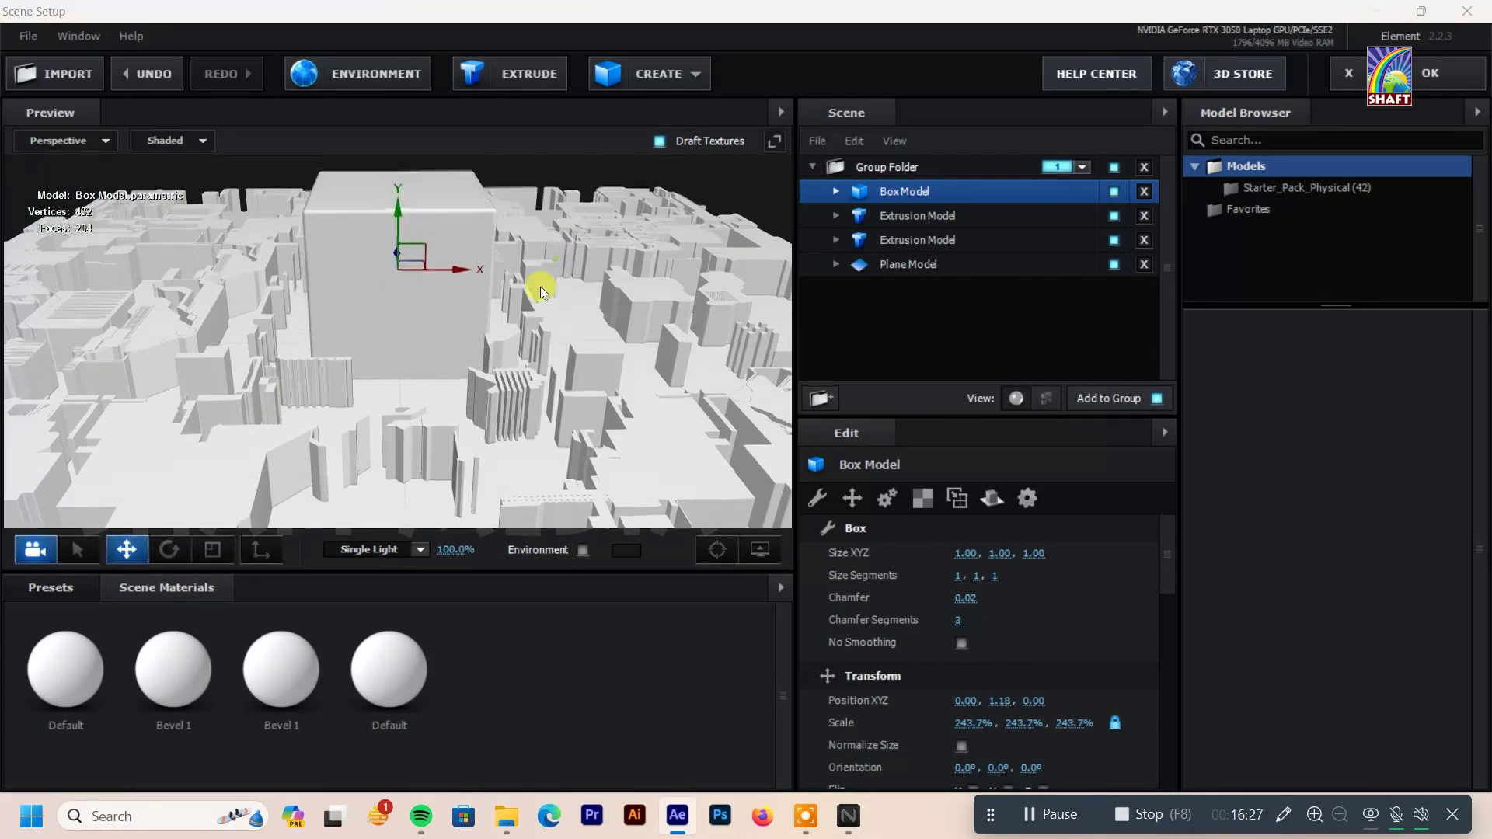
pyautogui.moveTo(533, 293); pyautogui.dragTo(426, 266)
pyautogui.click(1114, 240)
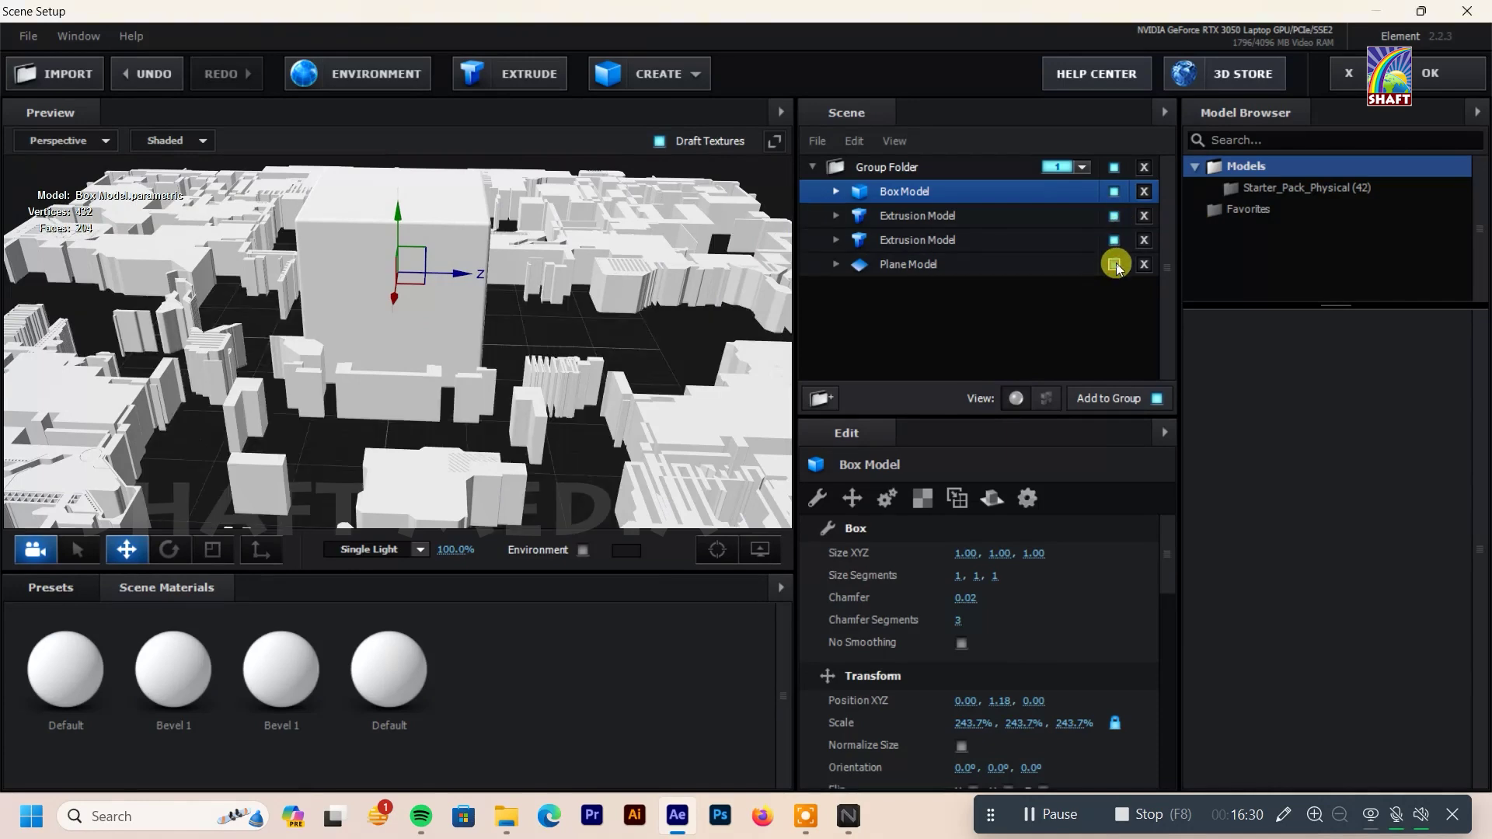
pyautogui.click(1114, 216)
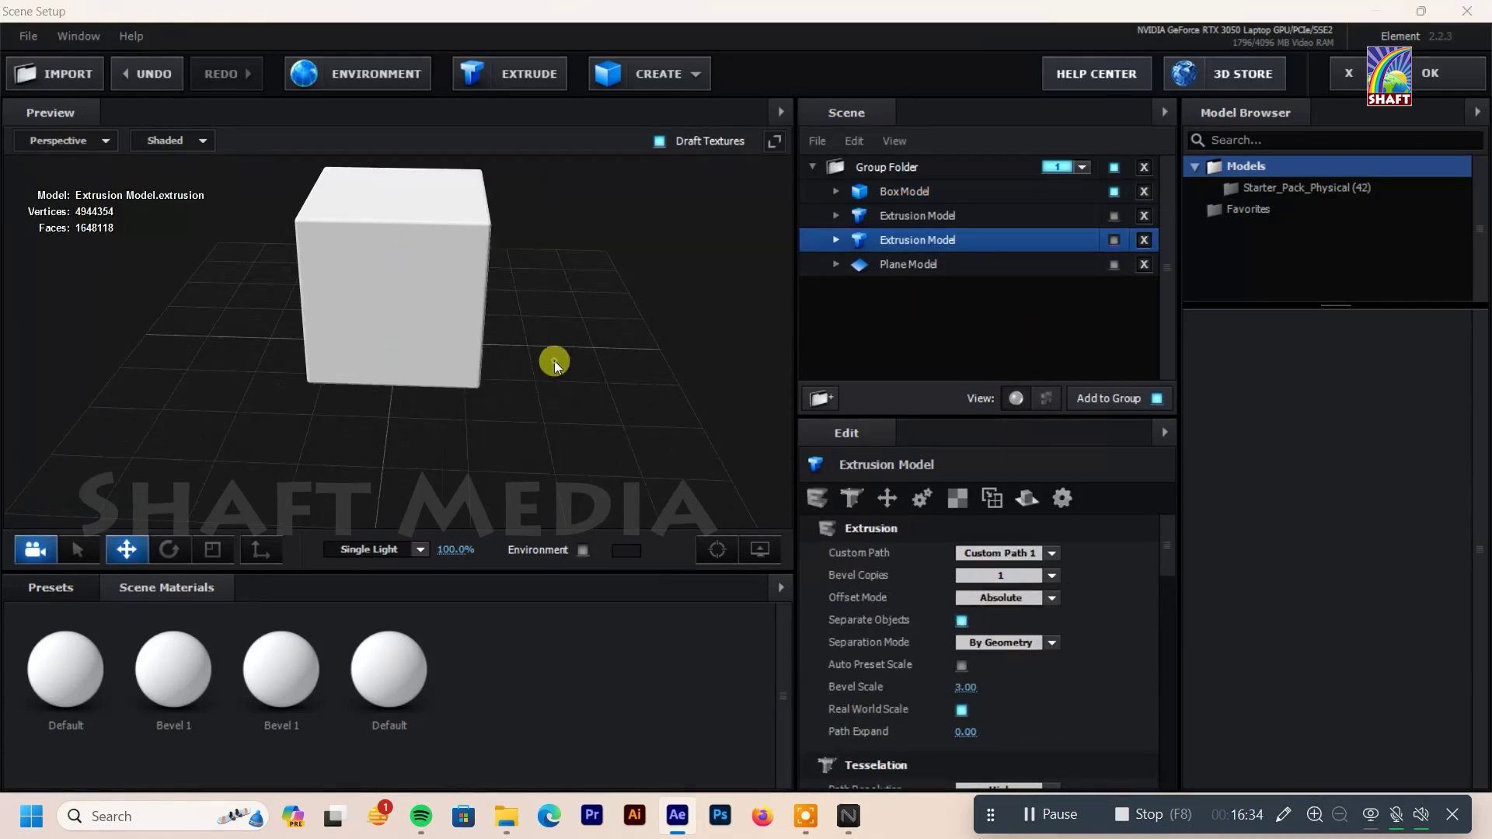
# Step: Group both extrusion models and the plane model into a Group Folder
pyautogui.moveTo(556, 359); pyautogui.dragTo(548, 337)
pyautogui.click(523, 85)
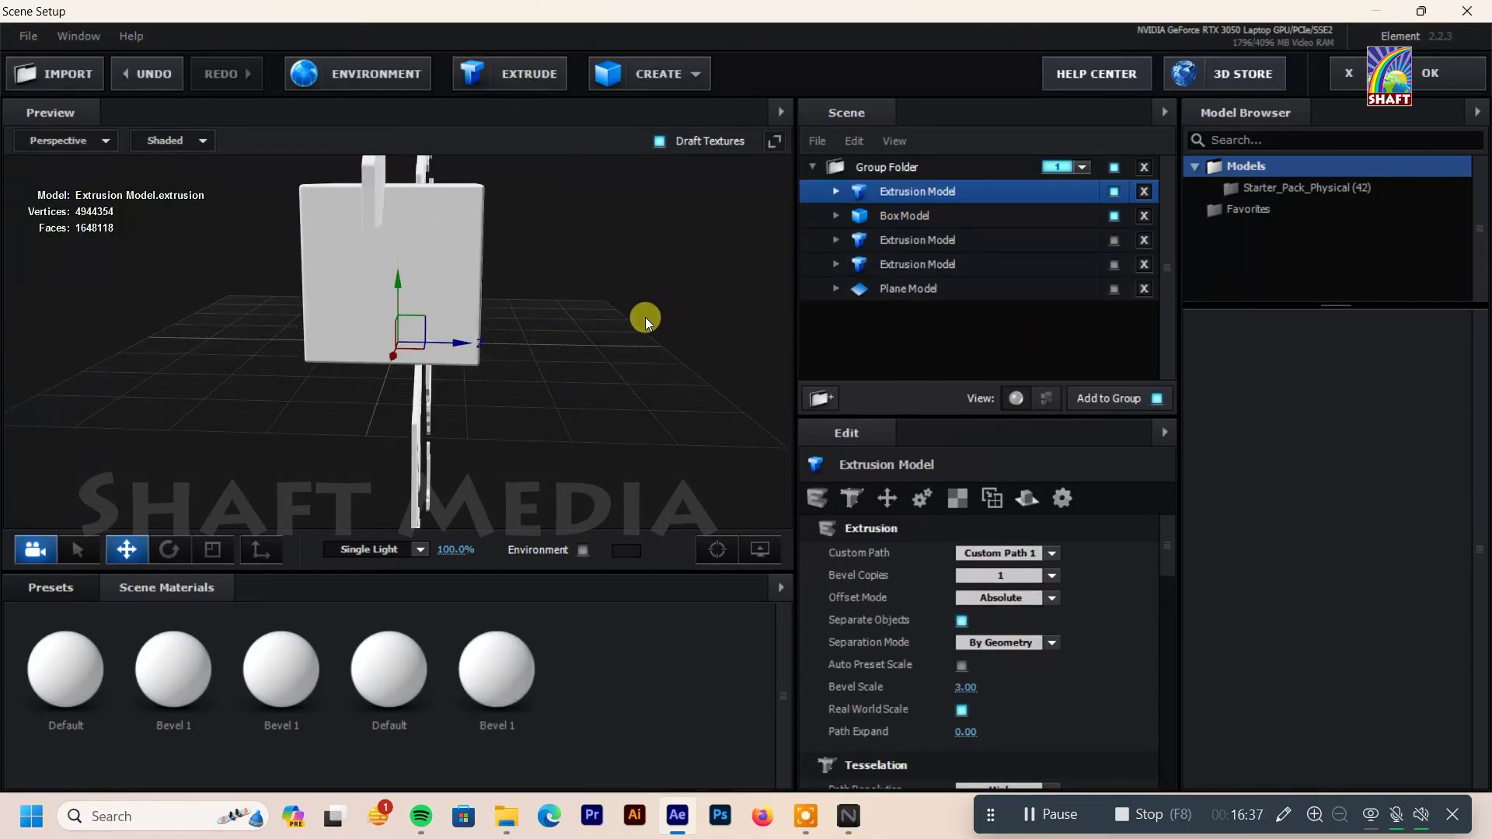
pyautogui.press('Delete')
pyautogui.click(901, 215)
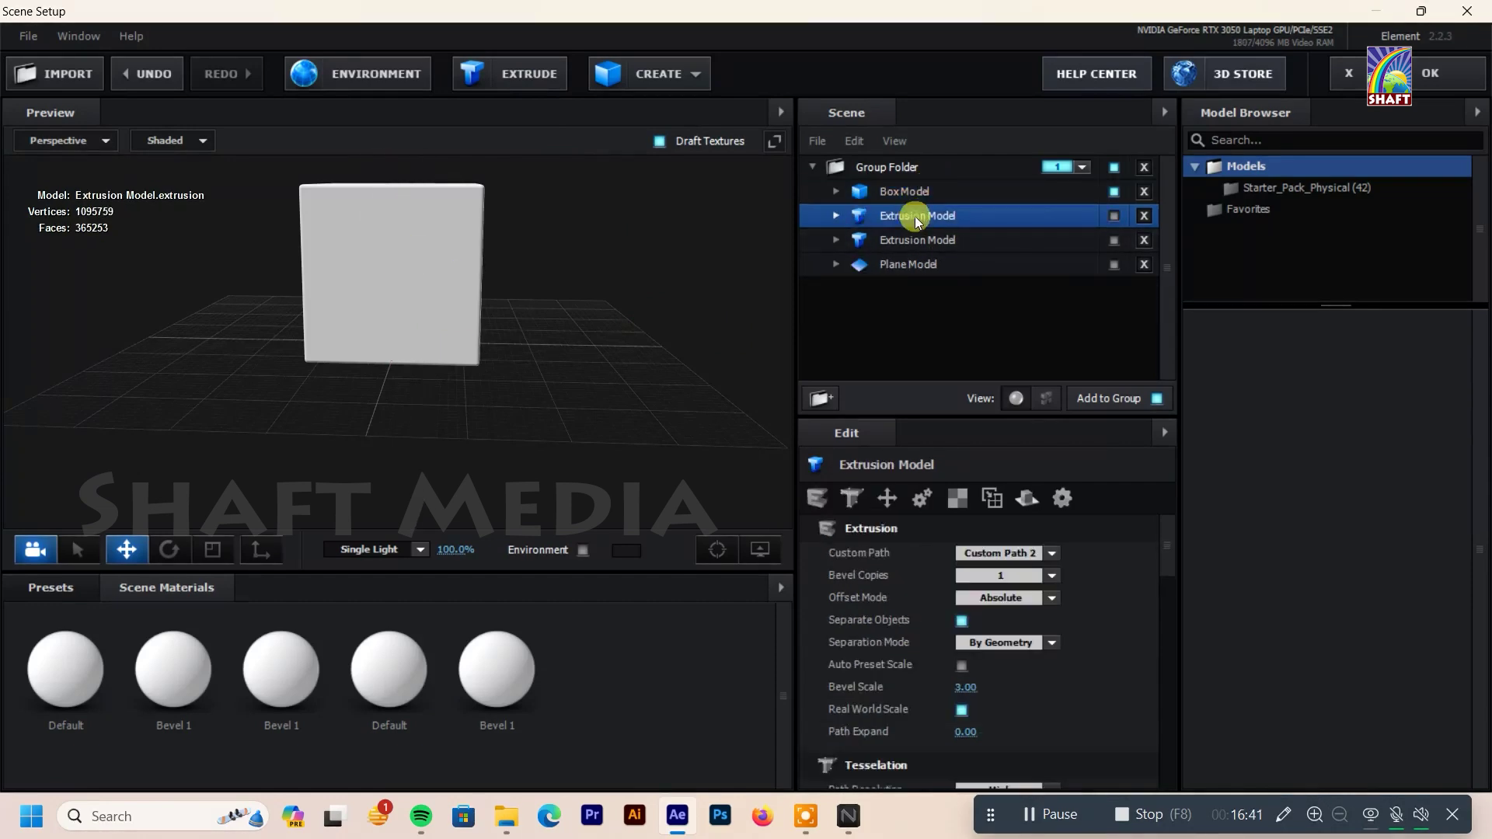
pyautogui.keyDown('ctrl'); pyautogui.click(921, 241); pyautogui.keyUp('ctrl')
pyautogui.keyDown('ctrl'); pyautogui.click(915, 264); pyautogui.keyUp('ctrl')
pyautogui.click(822, 396)
pyautogui.click(837, 213)
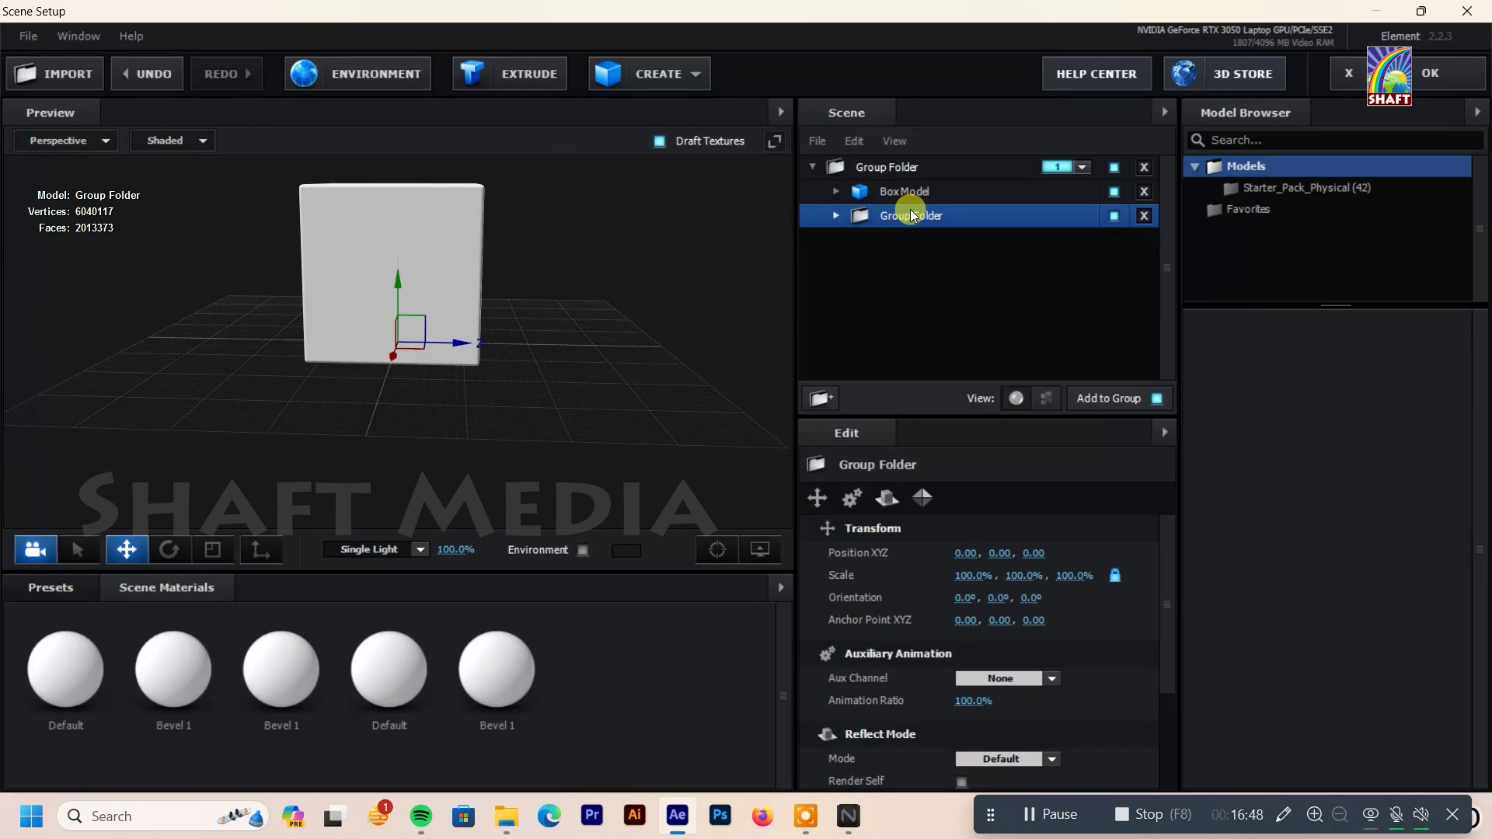
# Step: Duplicate the Group Folder, make its models visible, and delete the plane from the copy
pyautogui.hotkey('ctrl', 'd')
pyautogui.click(1113, 240)
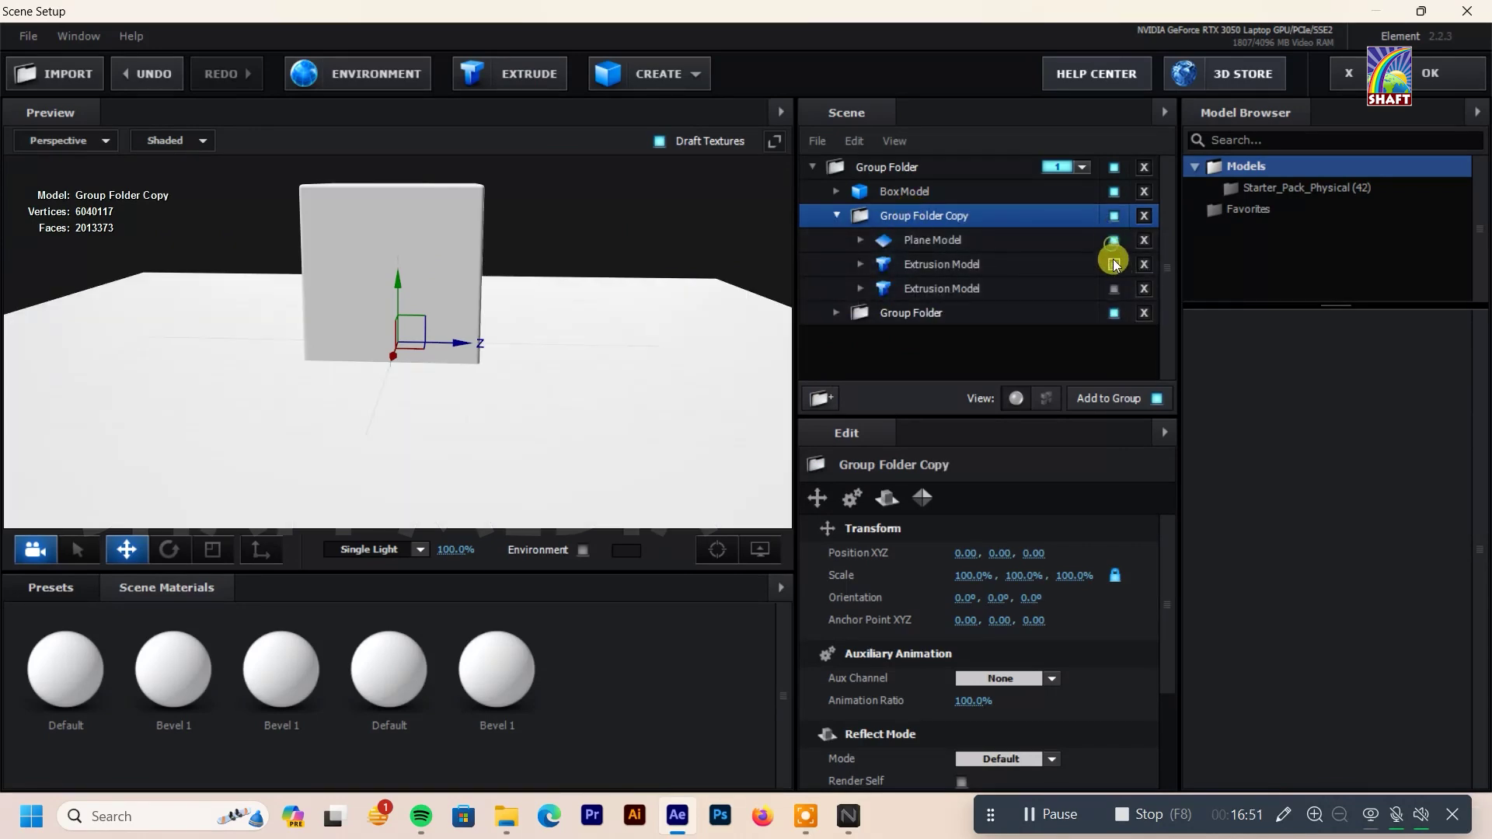
pyautogui.click(1113, 264)
pyautogui.click(1113, 288)
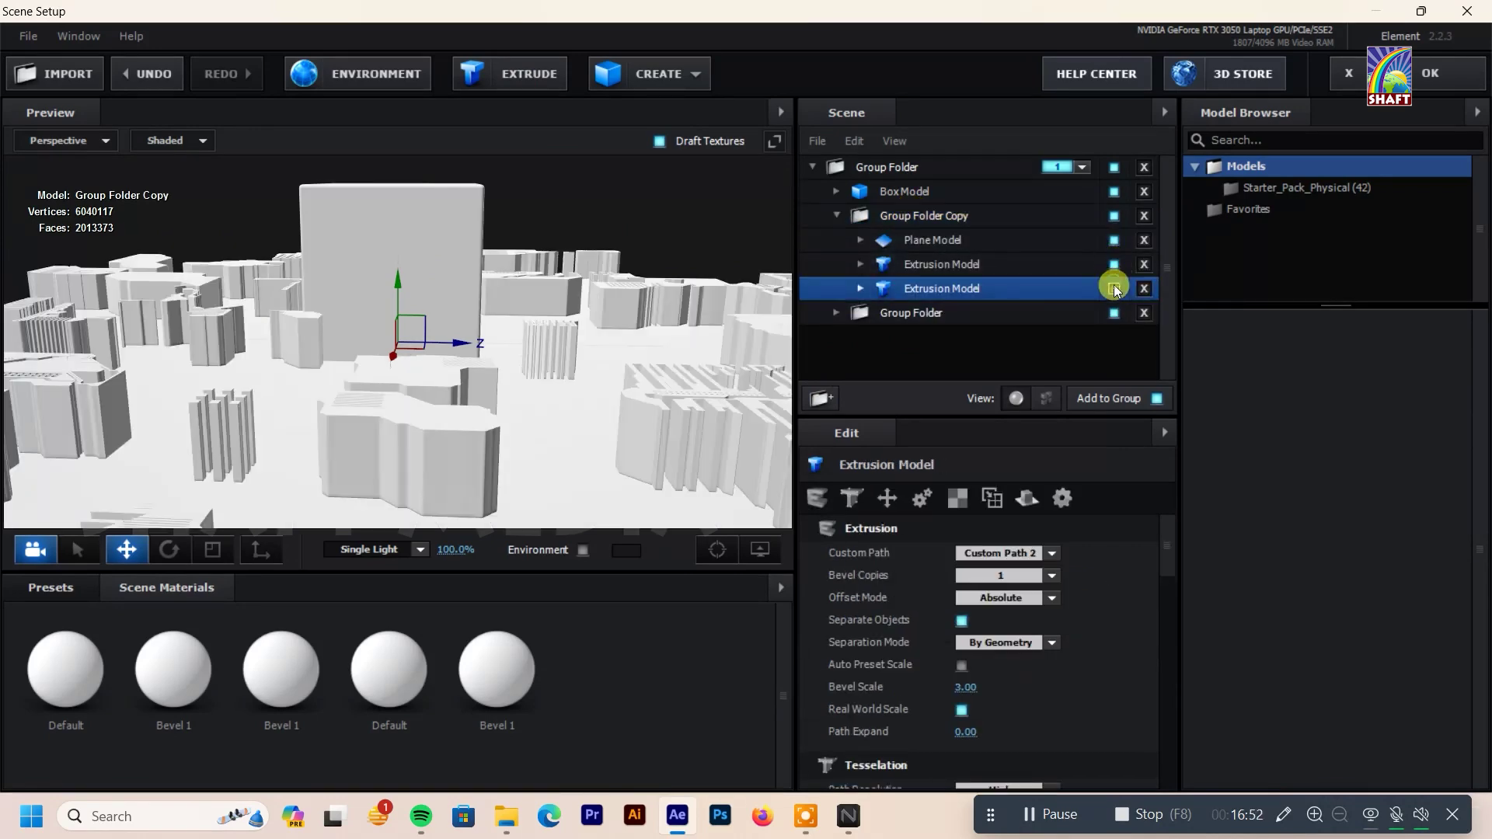
pyautogui.click(1019, 246)
pyautogui.press('Delete')
# Step: Keep the original group's plane hidden and collapse both group folders
pyautogui.click(894, 289)
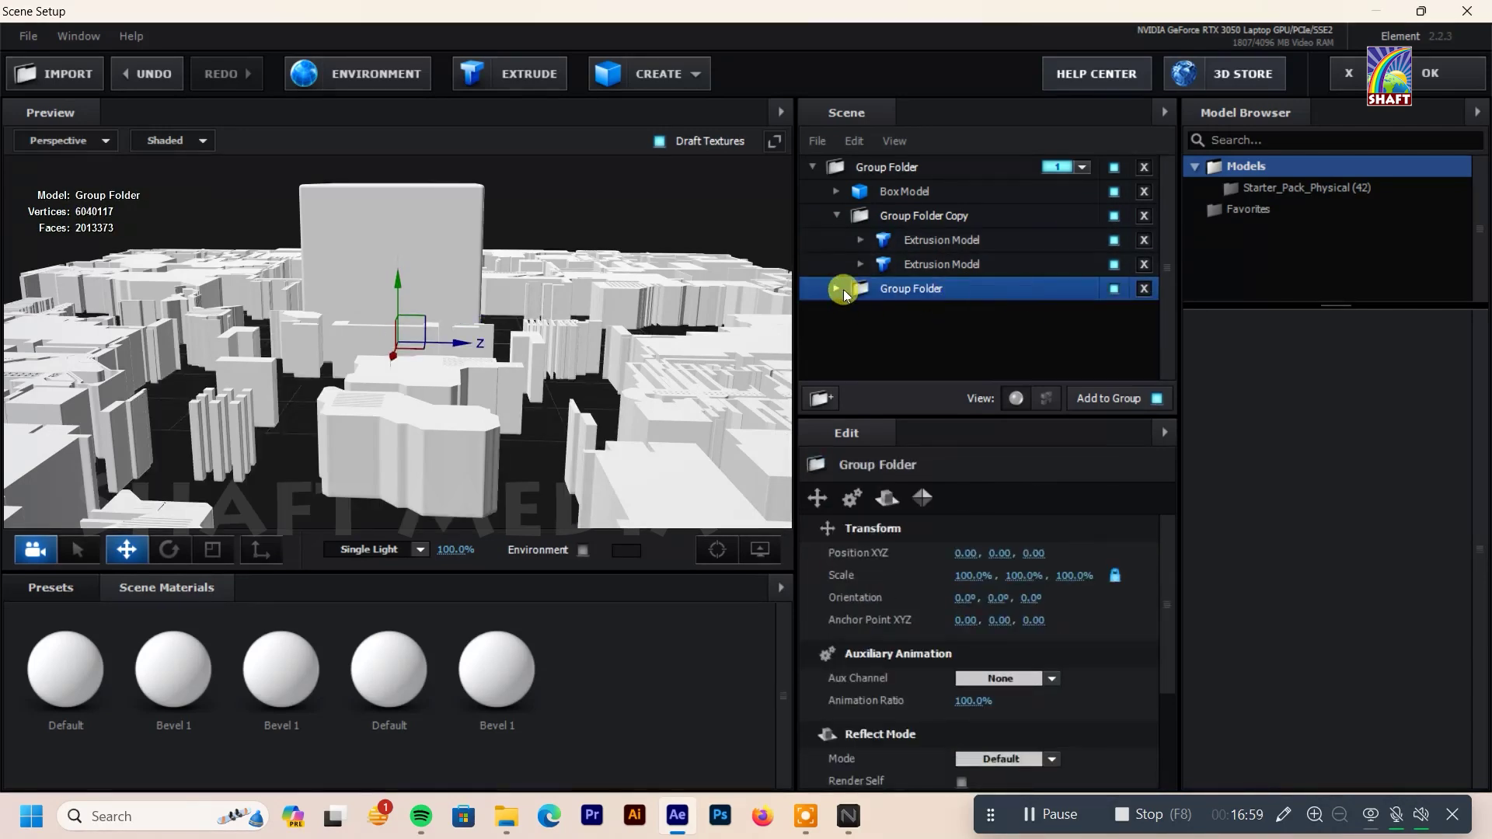
pyautogui.click(836, 288)
pyautogui.click(1114, 312)
pyautogui.click(1114, 312)
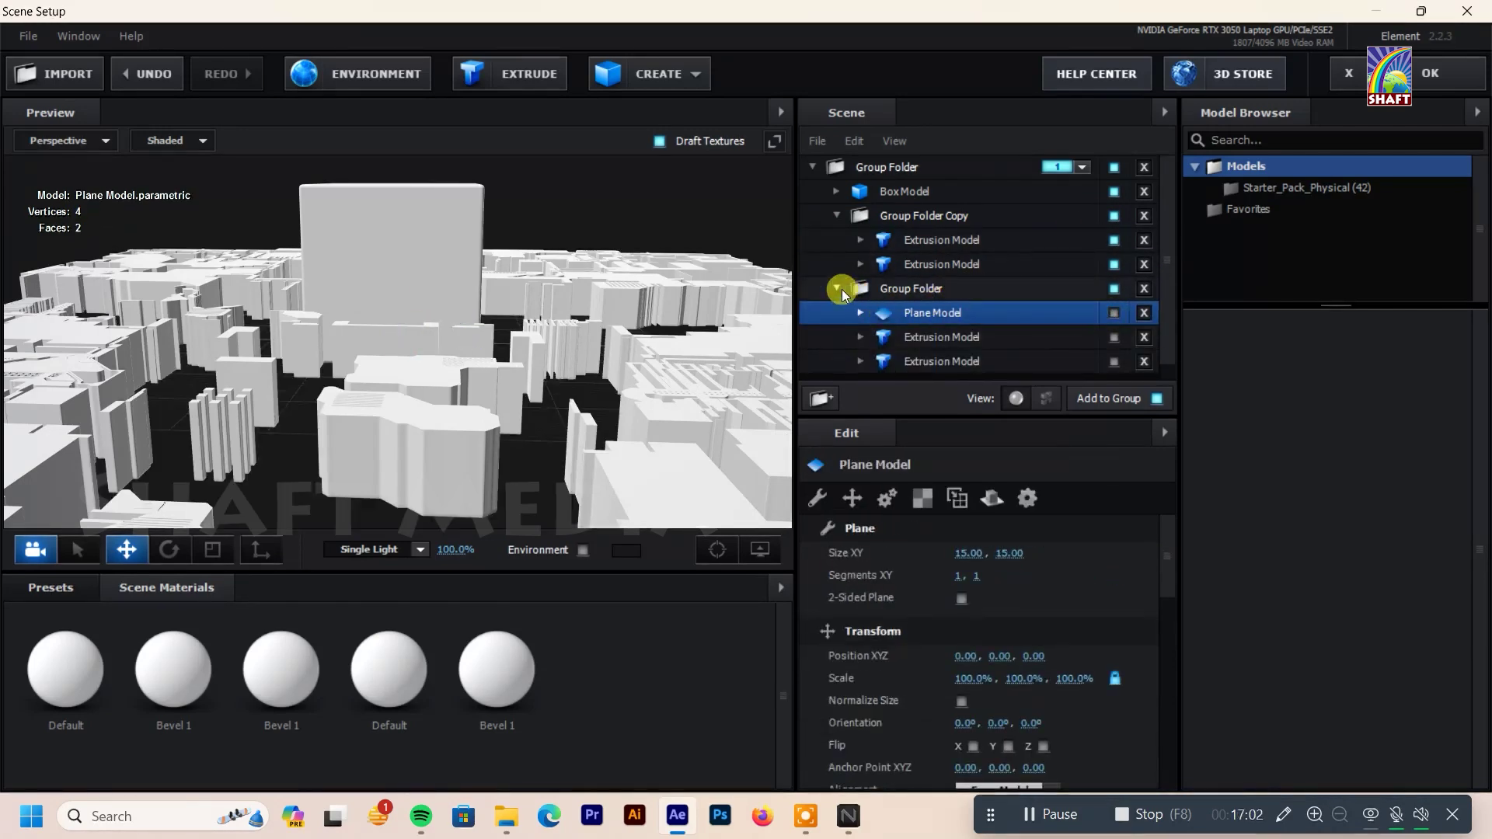
pyautogui.click(836, 288)
pyautogui.click(941, 239)
pyautogui.click(925, 216)
pyautogui.click(836, 216)
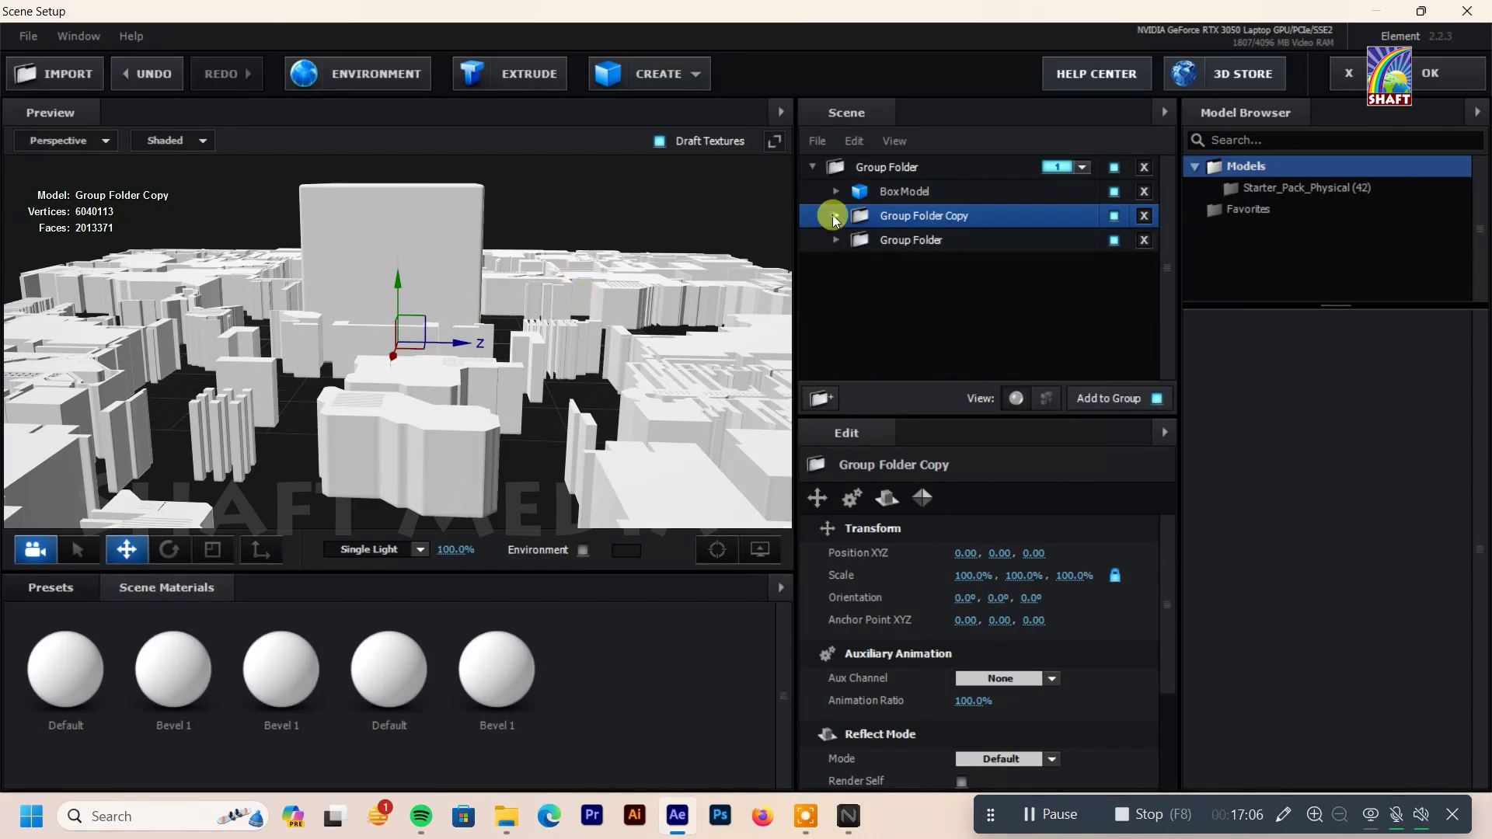
pyautogui.moveTo(477, 372); pyautogui.dragTo(180, 619)
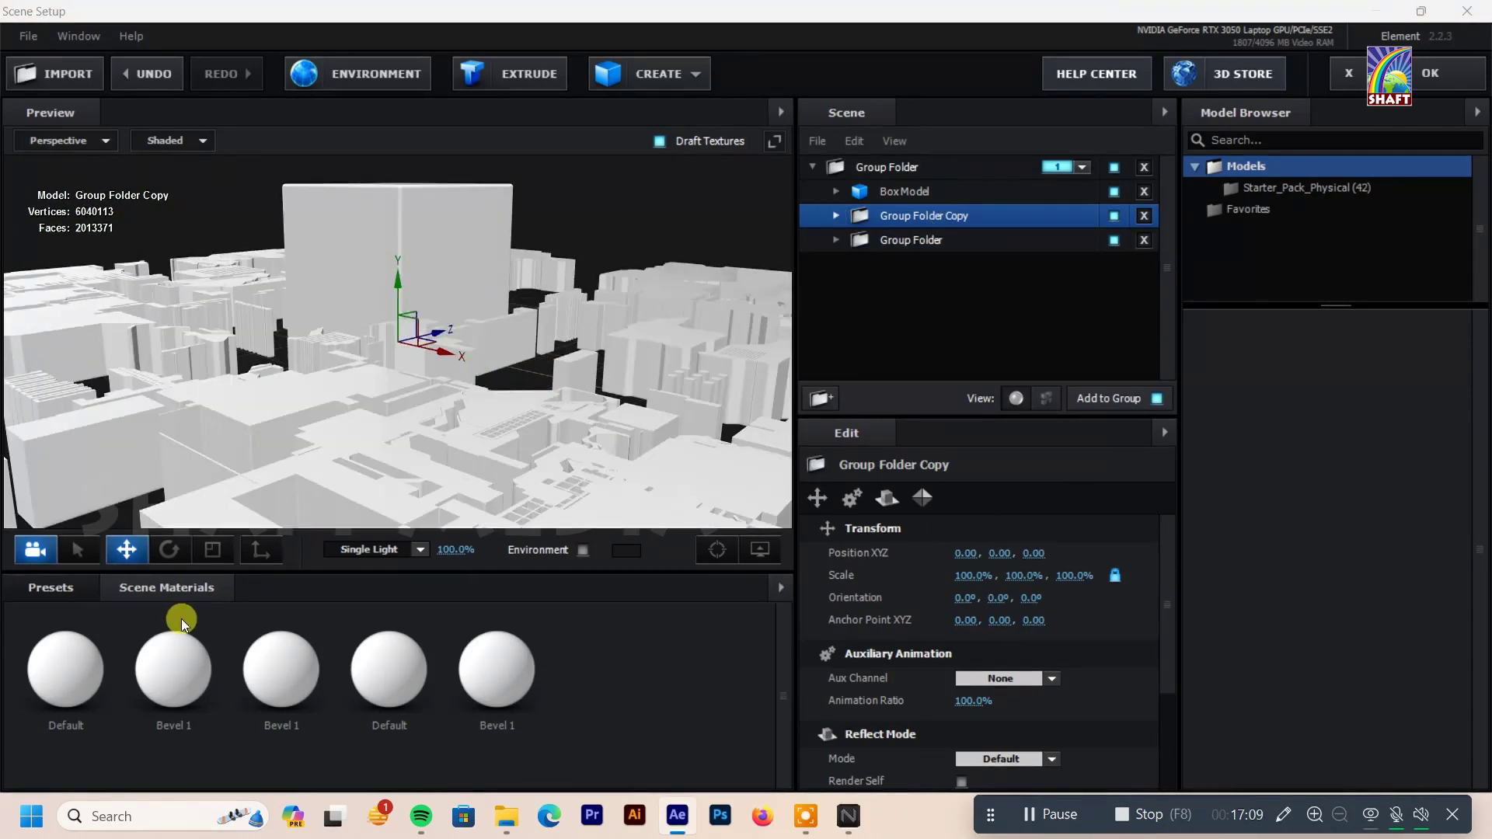
# Step: Shrink Group Folder Copy to about 18% and rotate it 90° on Z
pyautogui.click(212, 549)
pyautogui.moveTo(404, 346)
pyautogui.mouseDown()
pyautogui.moveTo(433, 441)
pyautogui.moveTo(470, 383)
pyautogui.moveTo(173, 332)
pyautogui.mouseUp()
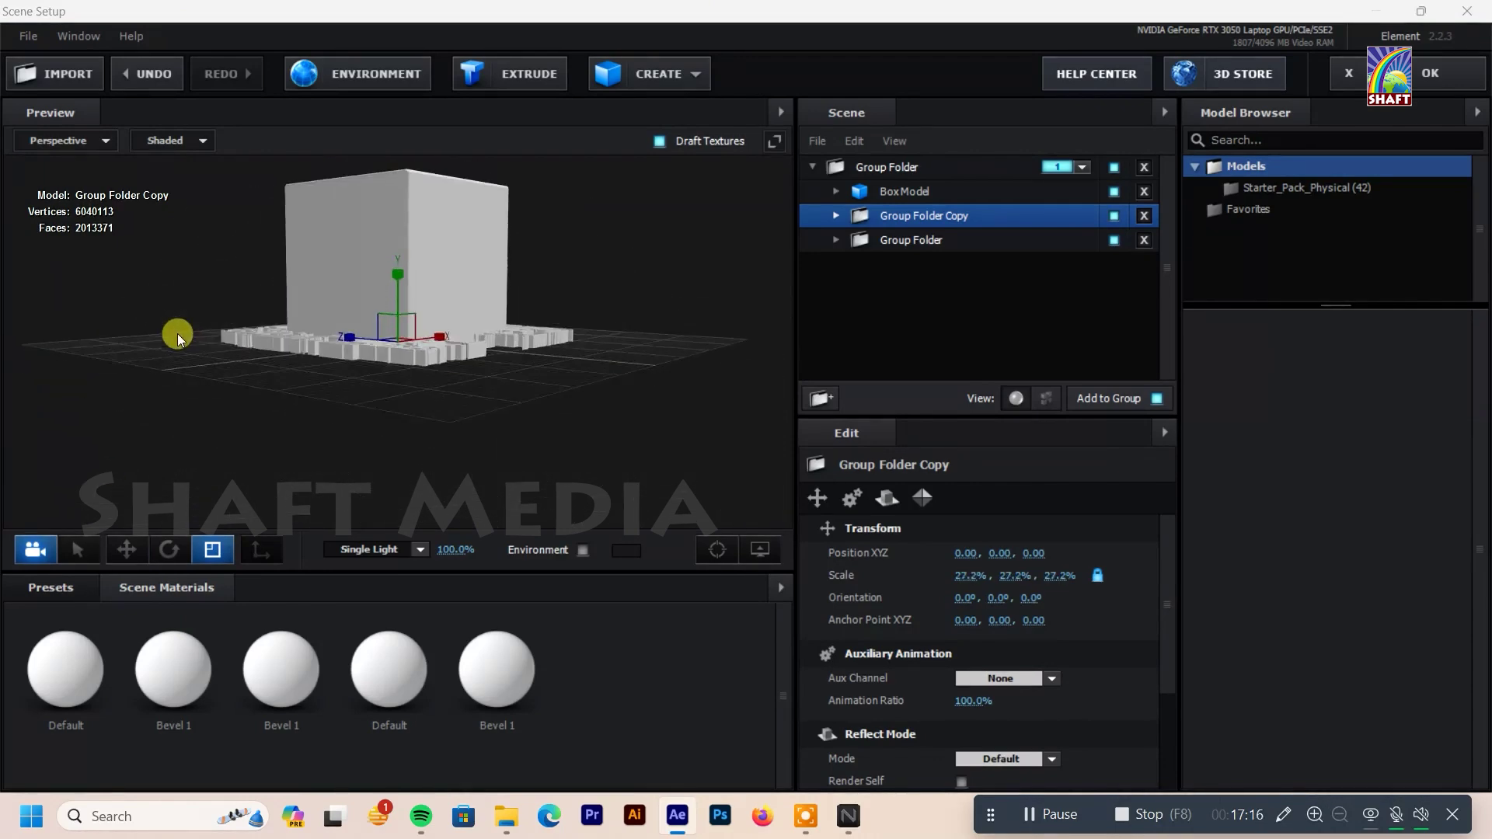
pyautogui.moveTo(427, 309)
pyautogui.mouseDown()
pyautogui.moveTo(450, 373)
pyautogui.moveTo(361, 431)
pyautogui.mouseUp()
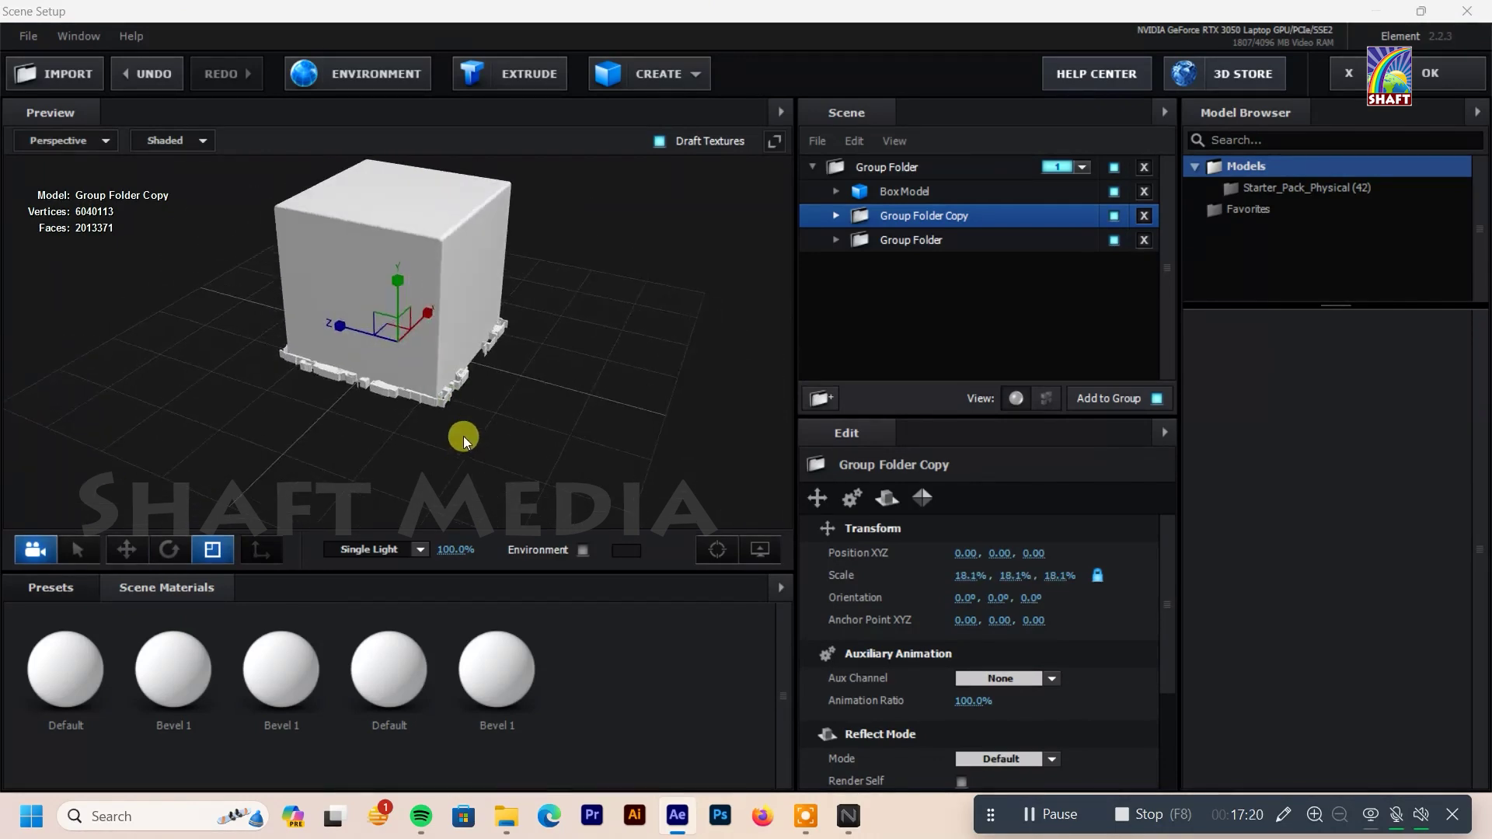
pyautogui.click(169, 548)
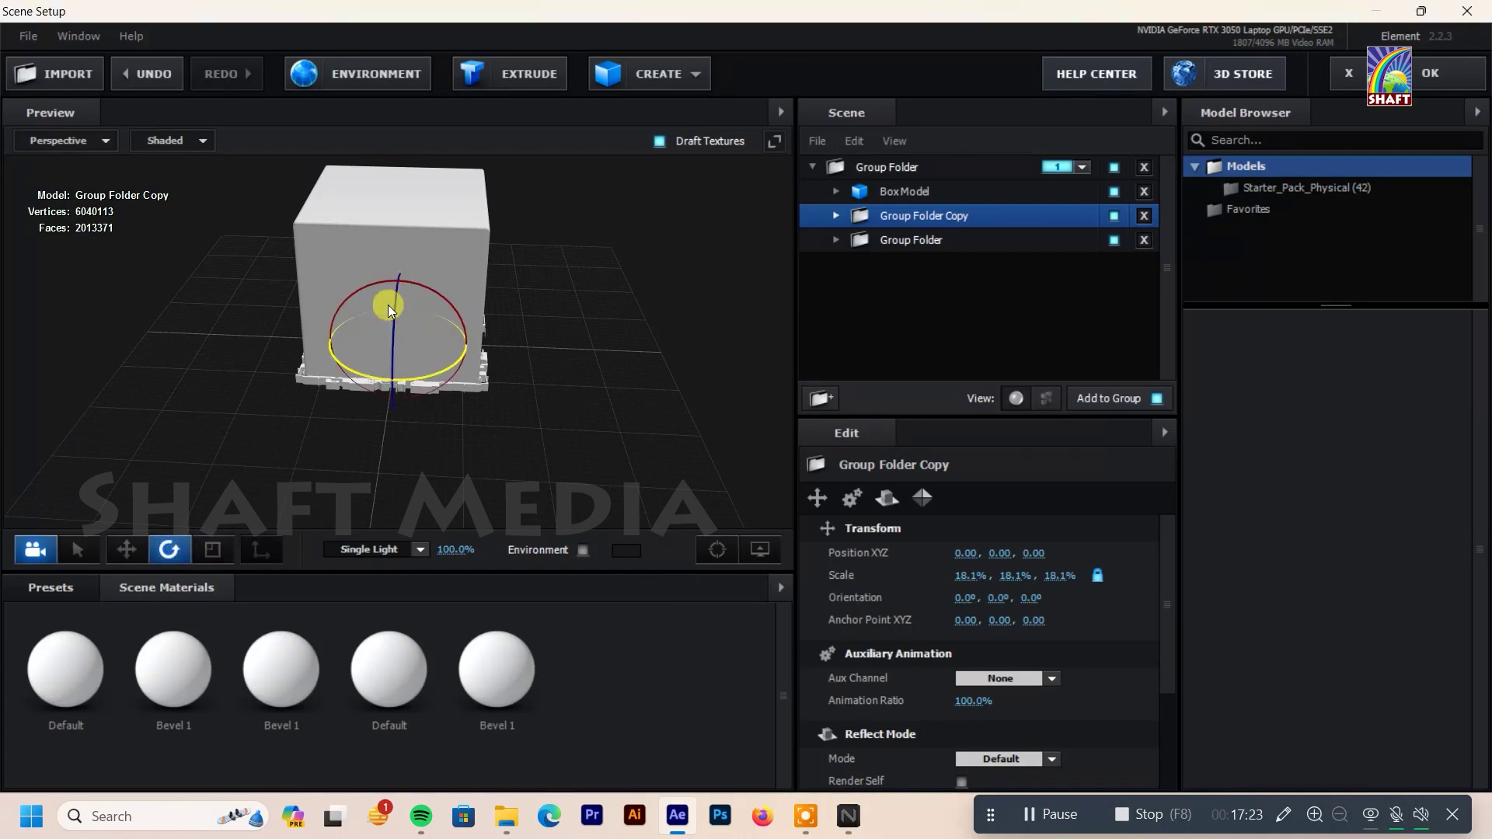
pyautogui.moveTo(390, 305); pyautogui.dragTo(407, 202)
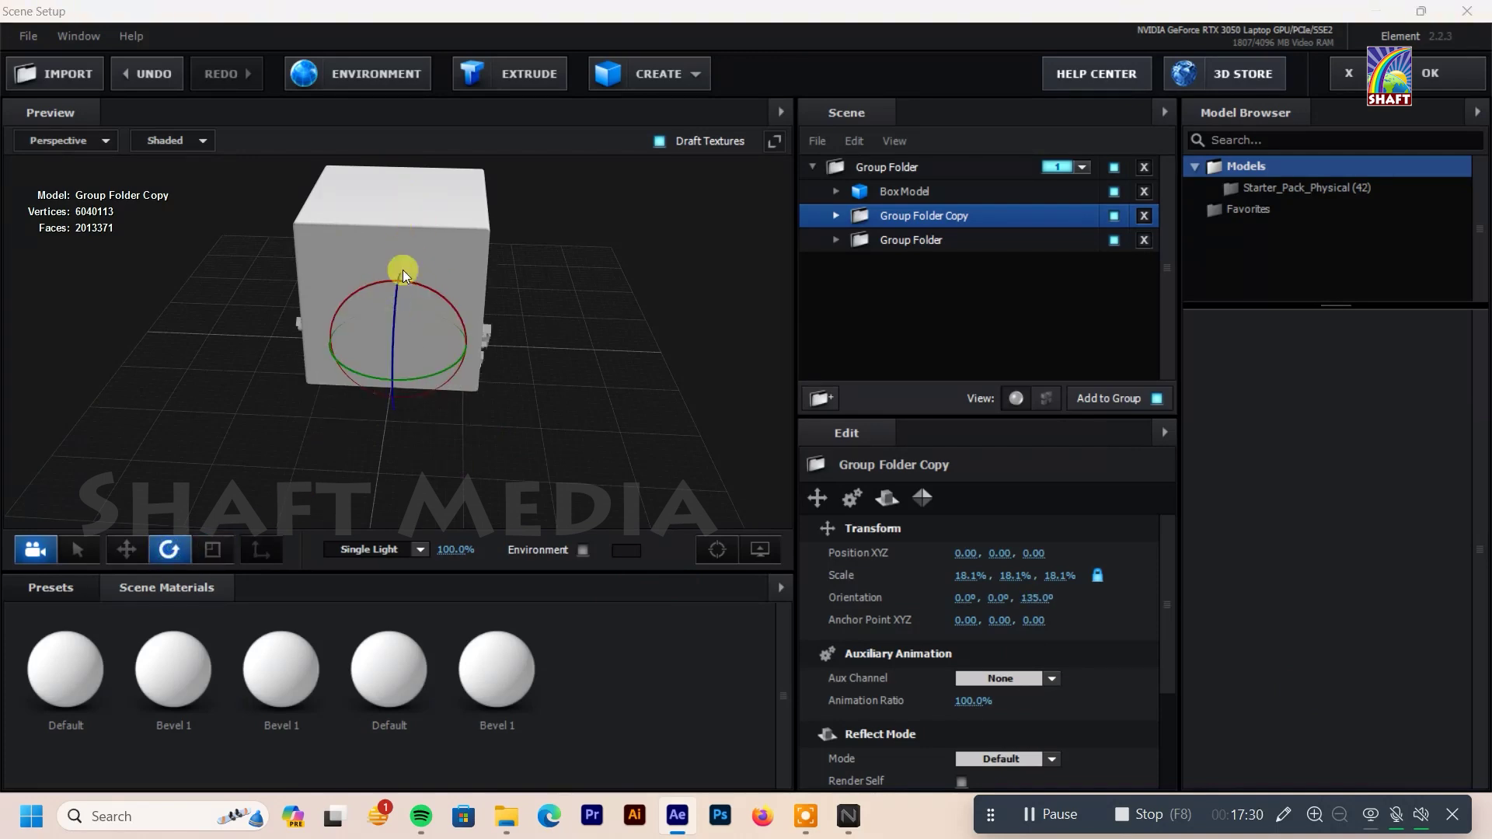
pyautogui.moveTo(522, 314)
pyautogui.mouseDown()
pyautogui.moveTo(418, 267)
pyautogui.moveTo(487, 331)
pyautogui.moveTo(249, 468)
pyautogui.mouseUp()
# Step: Rescale the copy to 15.8% and position it at -1.19, 1.19, 0 against a box face
pyautogui.press('w')
pyautogui.moveTo(396, 319); pyautogui.dragTo(393, 285)
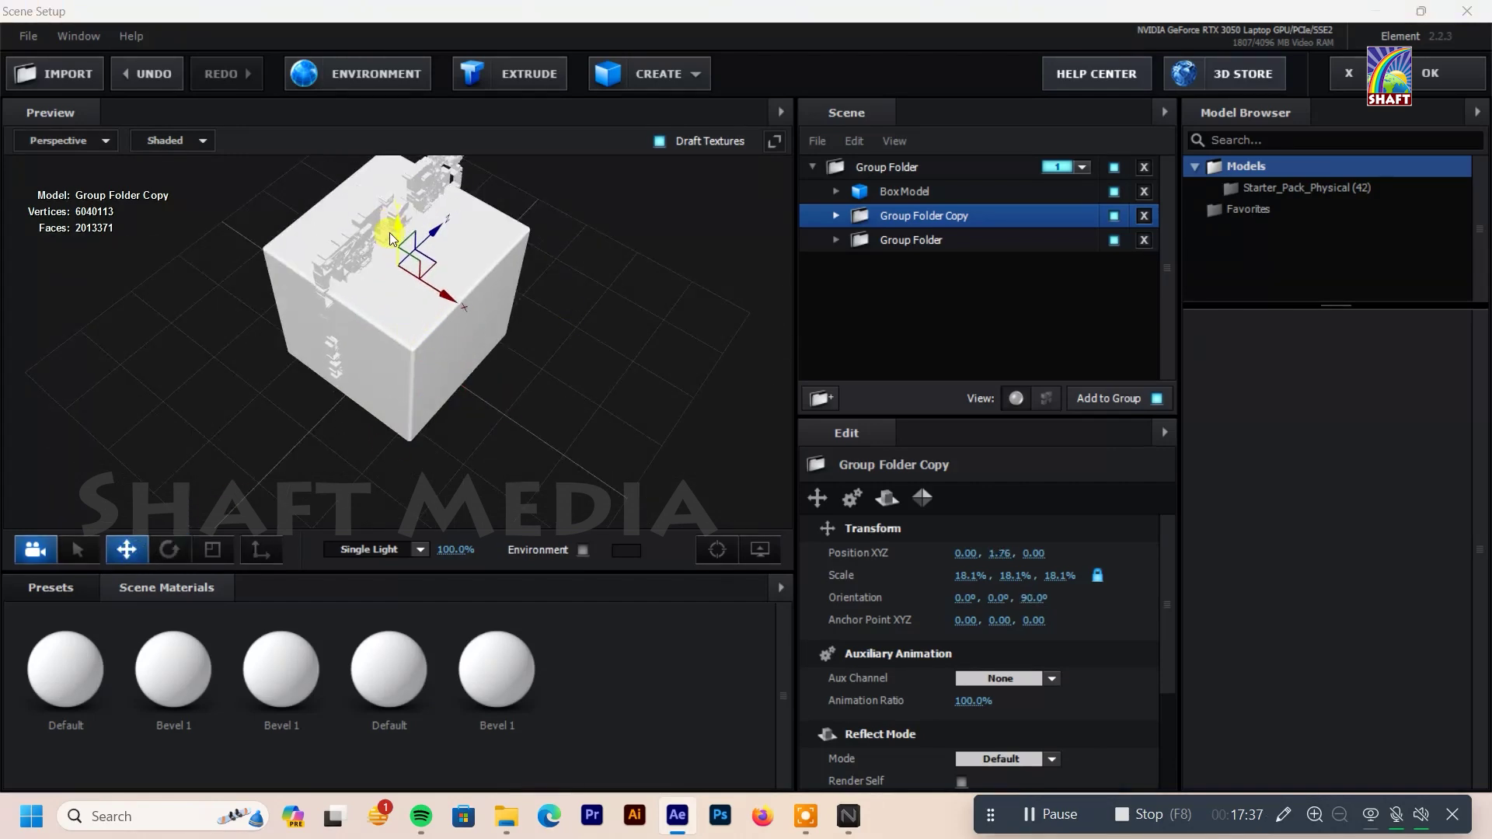
pyautogui.moveTo(390, 278); pyautogui.dragTo(710, 327)
pyautogui.moveTo(410, 266)
pyautogui.mouseDown()
pyautogui.moveTo(423, 274)
pyautogui.moveTo(427, 233)
pyautogui.moveTo(426, 257)
pyautogui.mouseUp()
pyautogui.moveTo(640, 274)
pyautogui.mouseDown()
pyautogui.moveTo(606, 263)
pyautogui.moveTo(663, 336)
pyautogui.moveTo(358, 369)
pyautogui.moveTo(329, 387)
pyautogui.mouseUp()
pyautogui.click(201, 547)
pyautogui.moveTo(718, 386)
pyautogui.mouseDown()
pyautogui.moveTo(709, 343)
pyautogui.moveTo(715, 356)
pyautogui.mouseUp()
pyautogui.click(127, 544)
pyautogui.moveTo(368, 221); pyautogui.dragTo(369, 233)
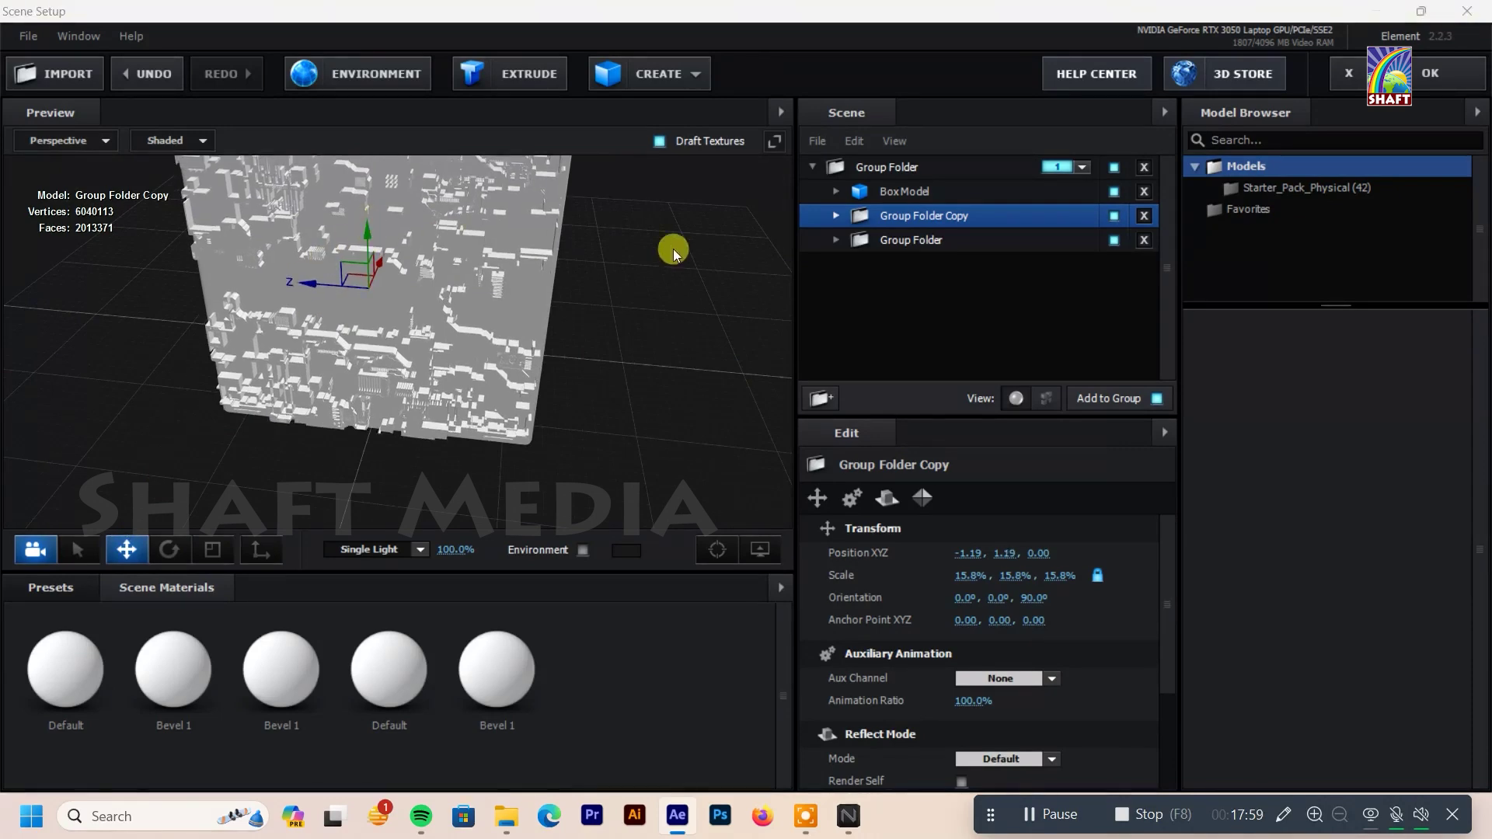
# Step: Set Group Folder Copy's scale to 17.3% and the original Group Folder's scale to 16.5%
pyautogui.moveTo(673, 249); pyautogui.dragTo(698, 363)
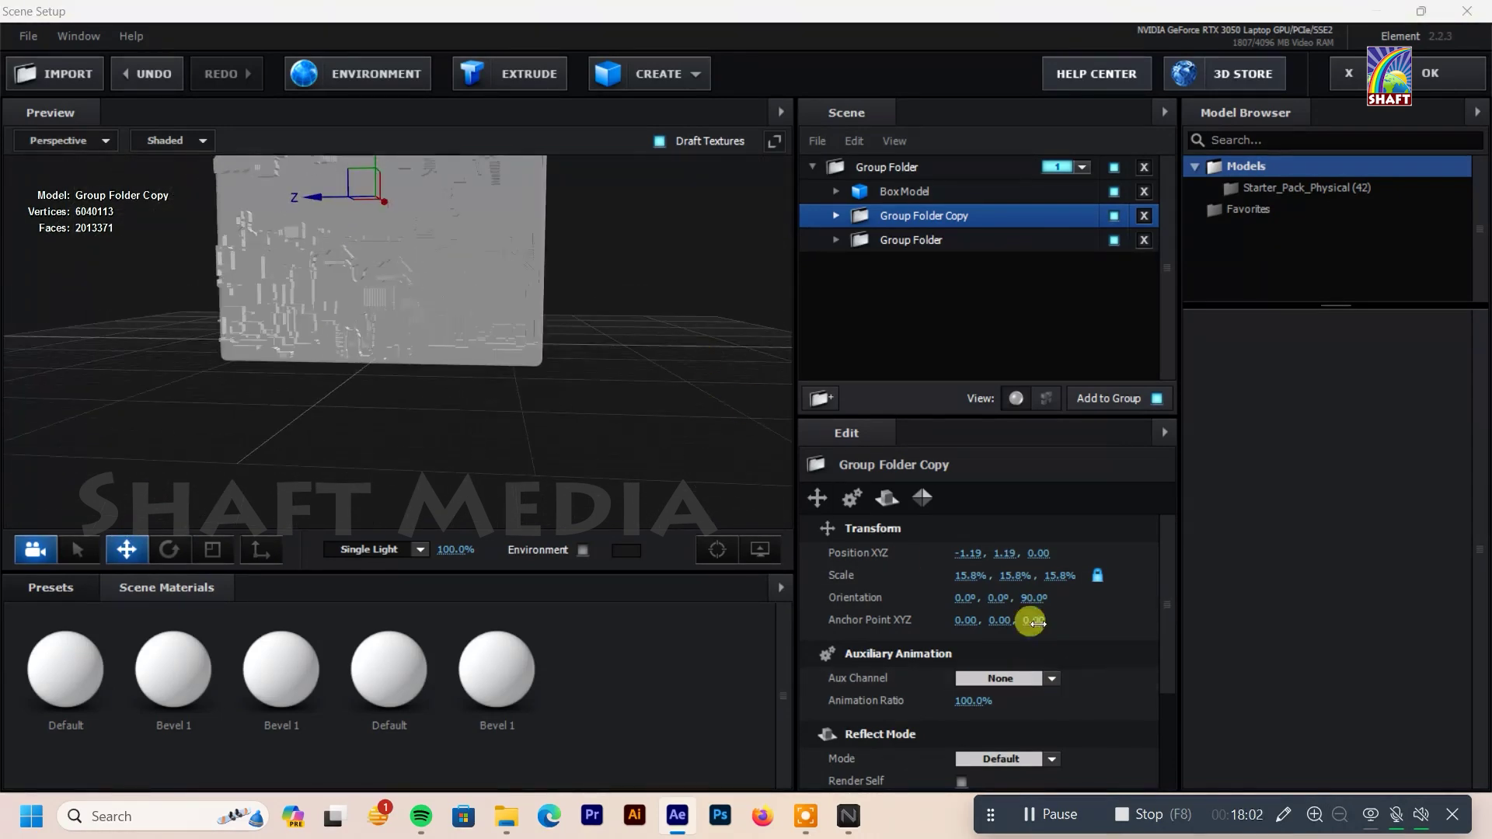
pyautogui.moveTo(965, 575); pyautogui.dragTo(965, 575)
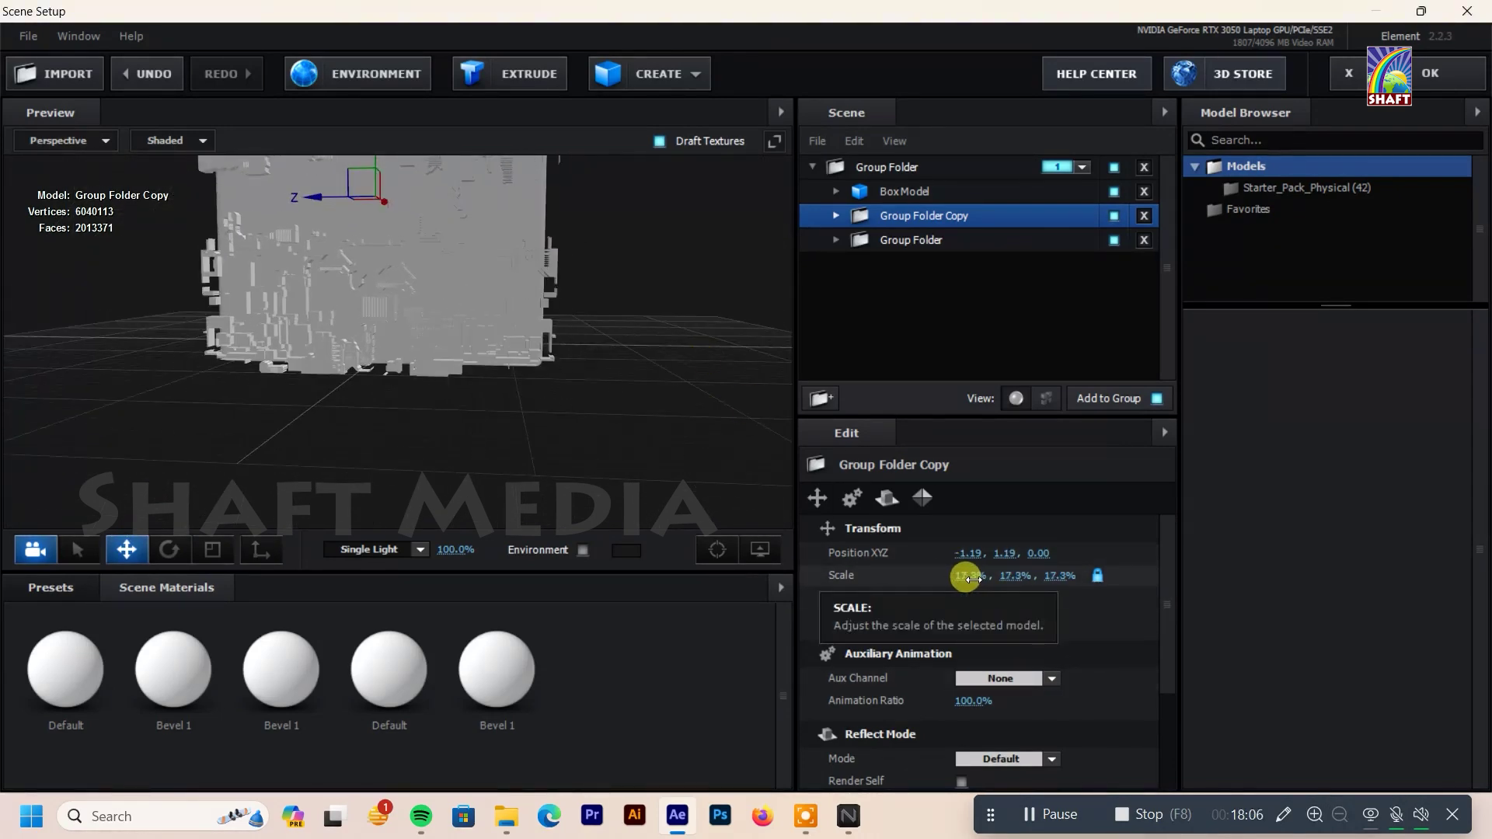
pyautogui.click(954, 575)
pyautogui.press('Down')
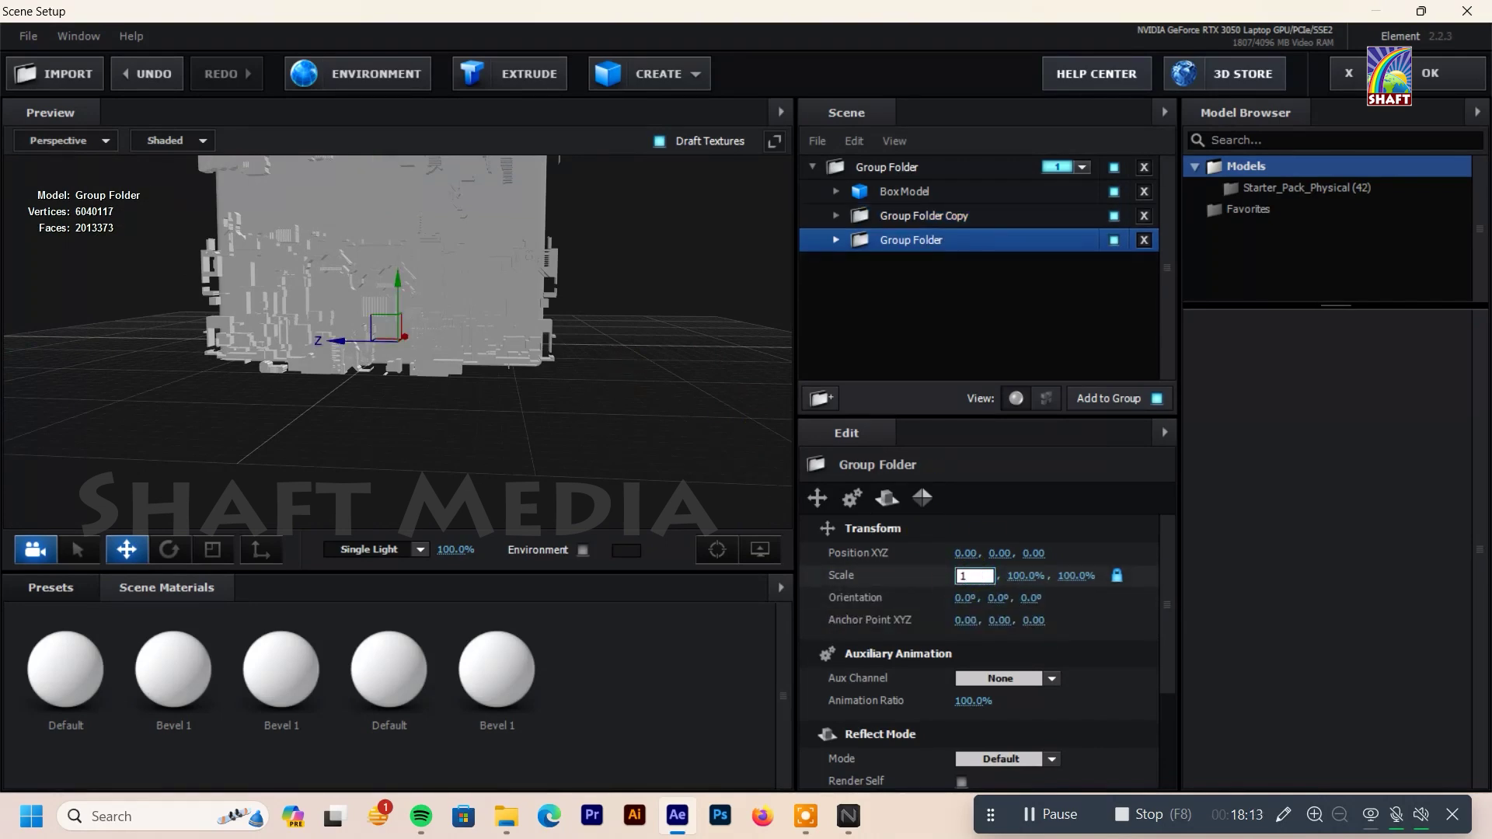
pyautogui.write('6.5%')
pyautogui.click(756, 490)
pyautogui.moveTo(687, 466); pyautogui.dragTo(604, 384)
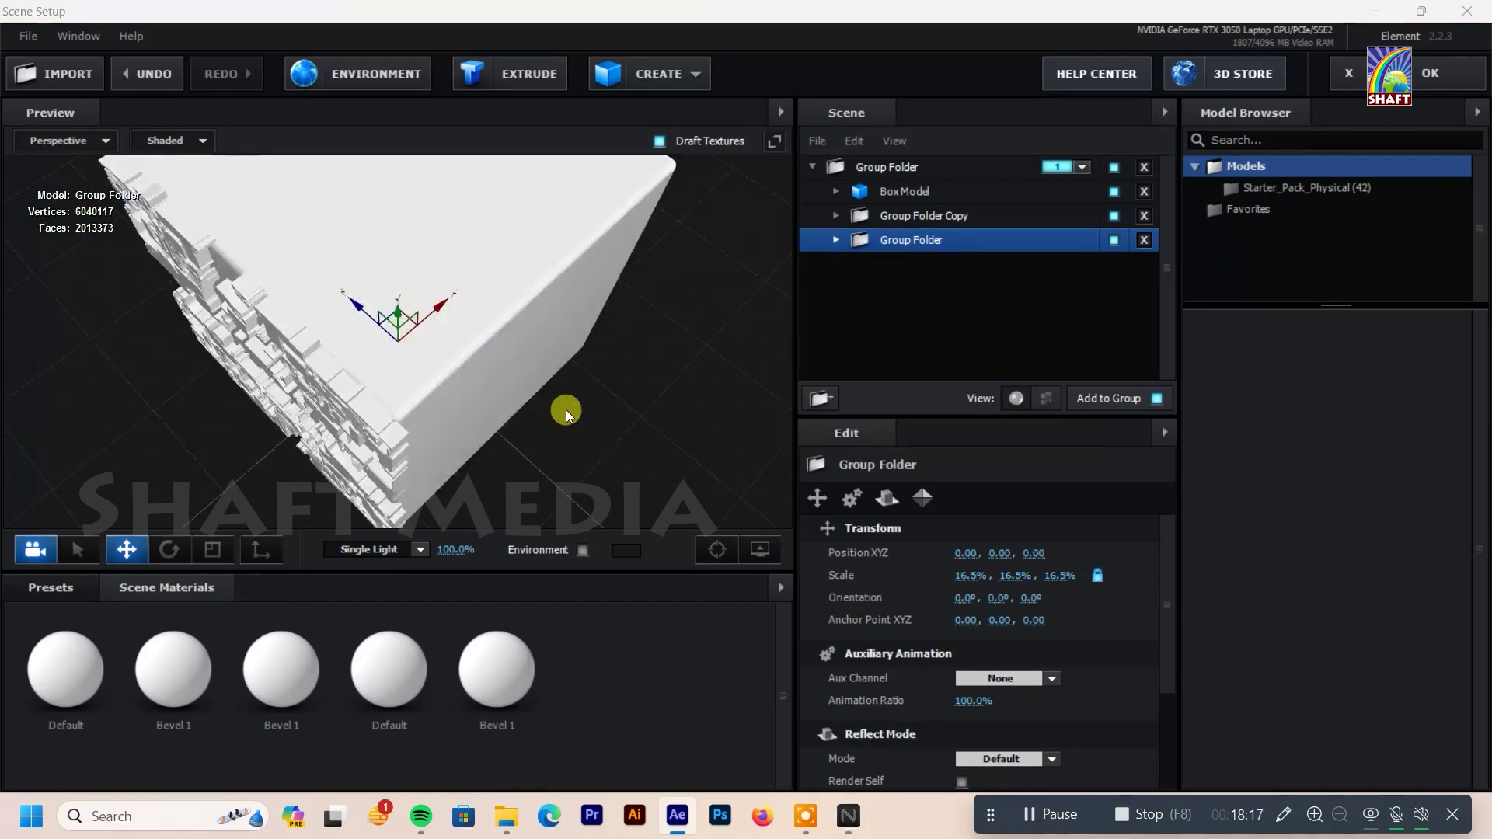
pyautogui.press('r')
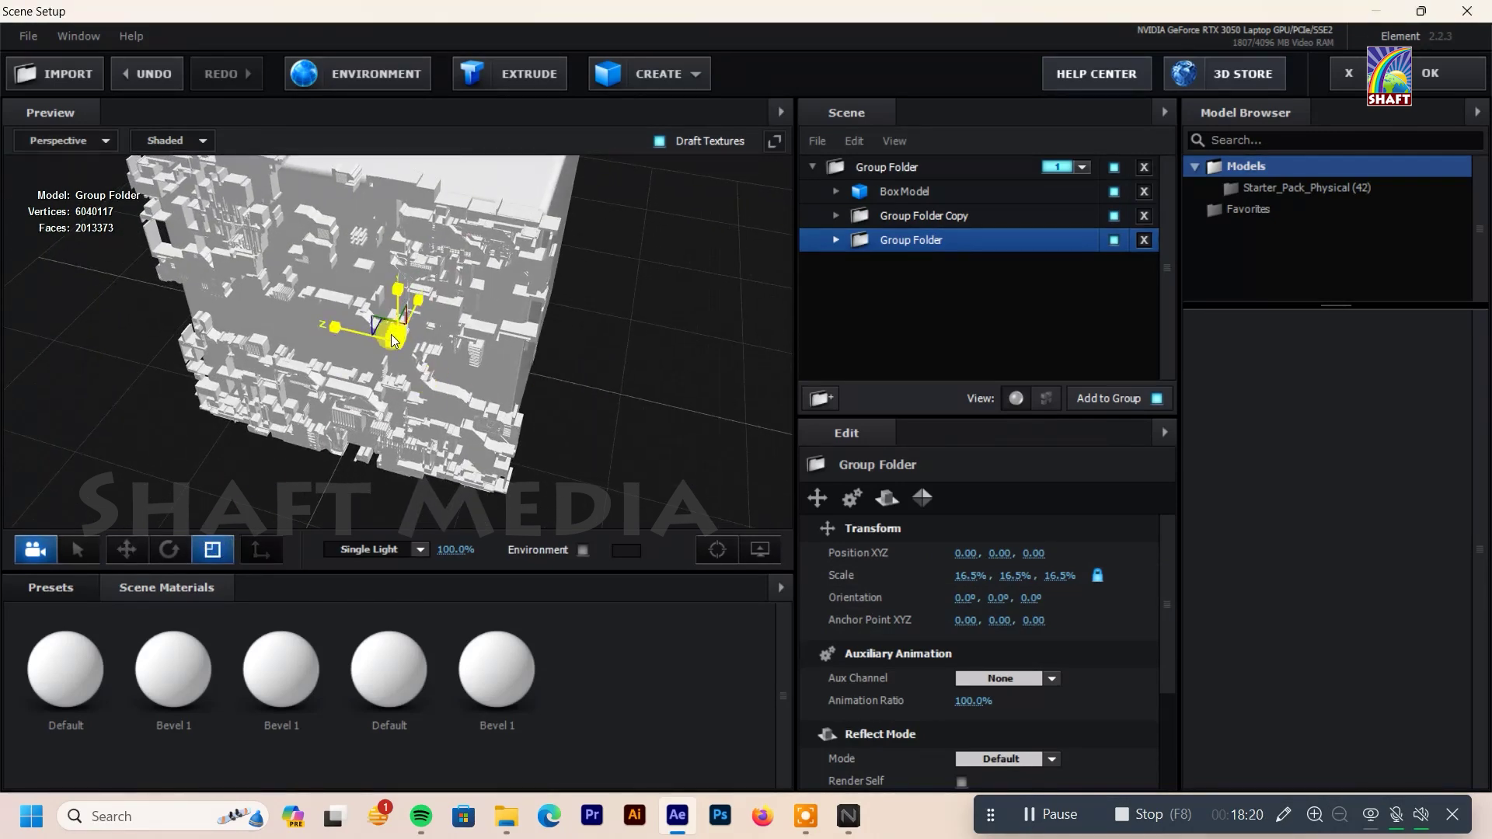
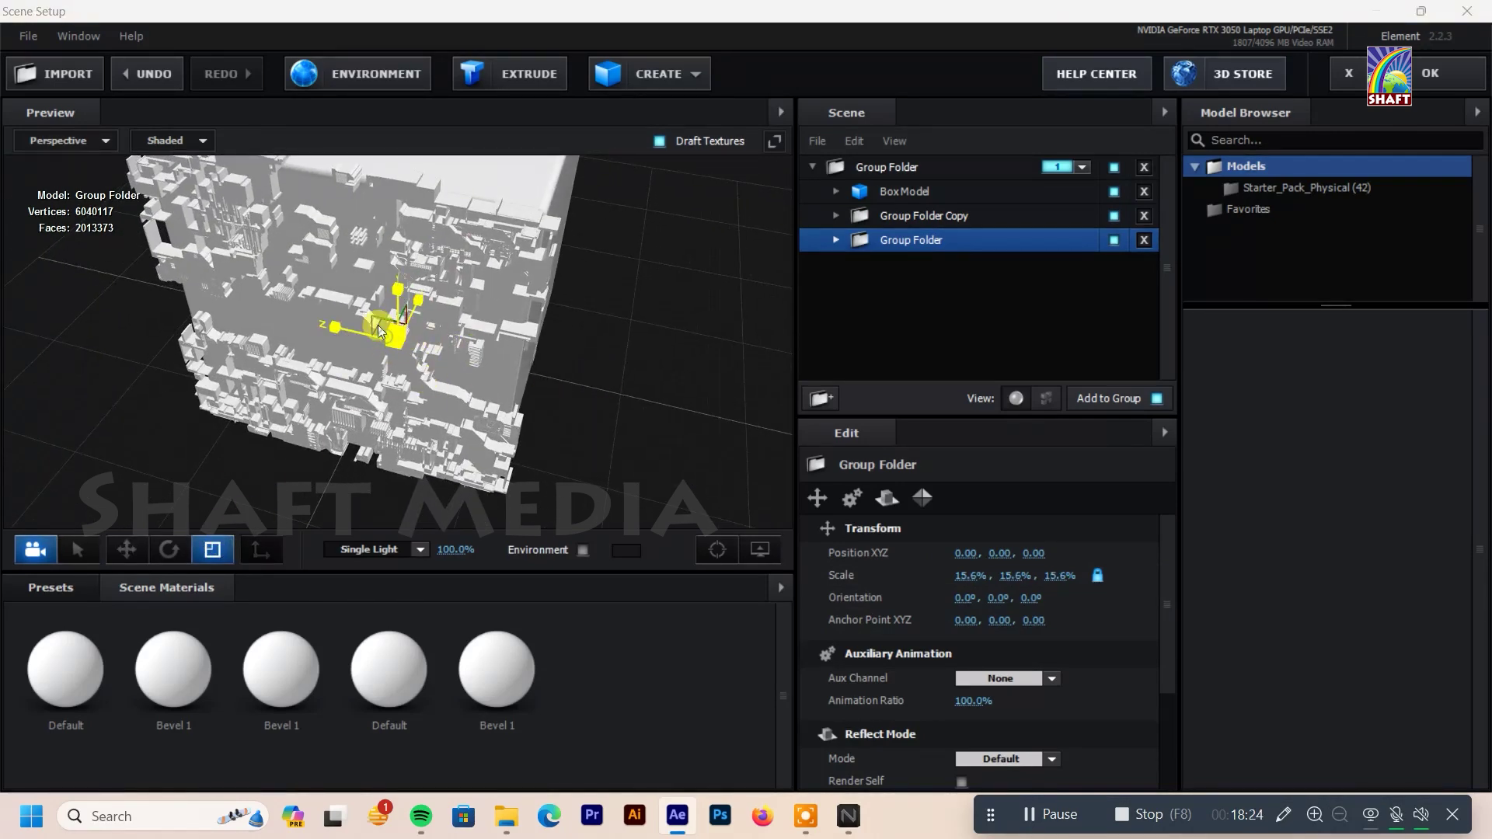
# Step: Select Group Folder Copy and scale it down to 16.3%
pyautogui.moveTo(394, 345); pyautogui.dragTo(544, 432)
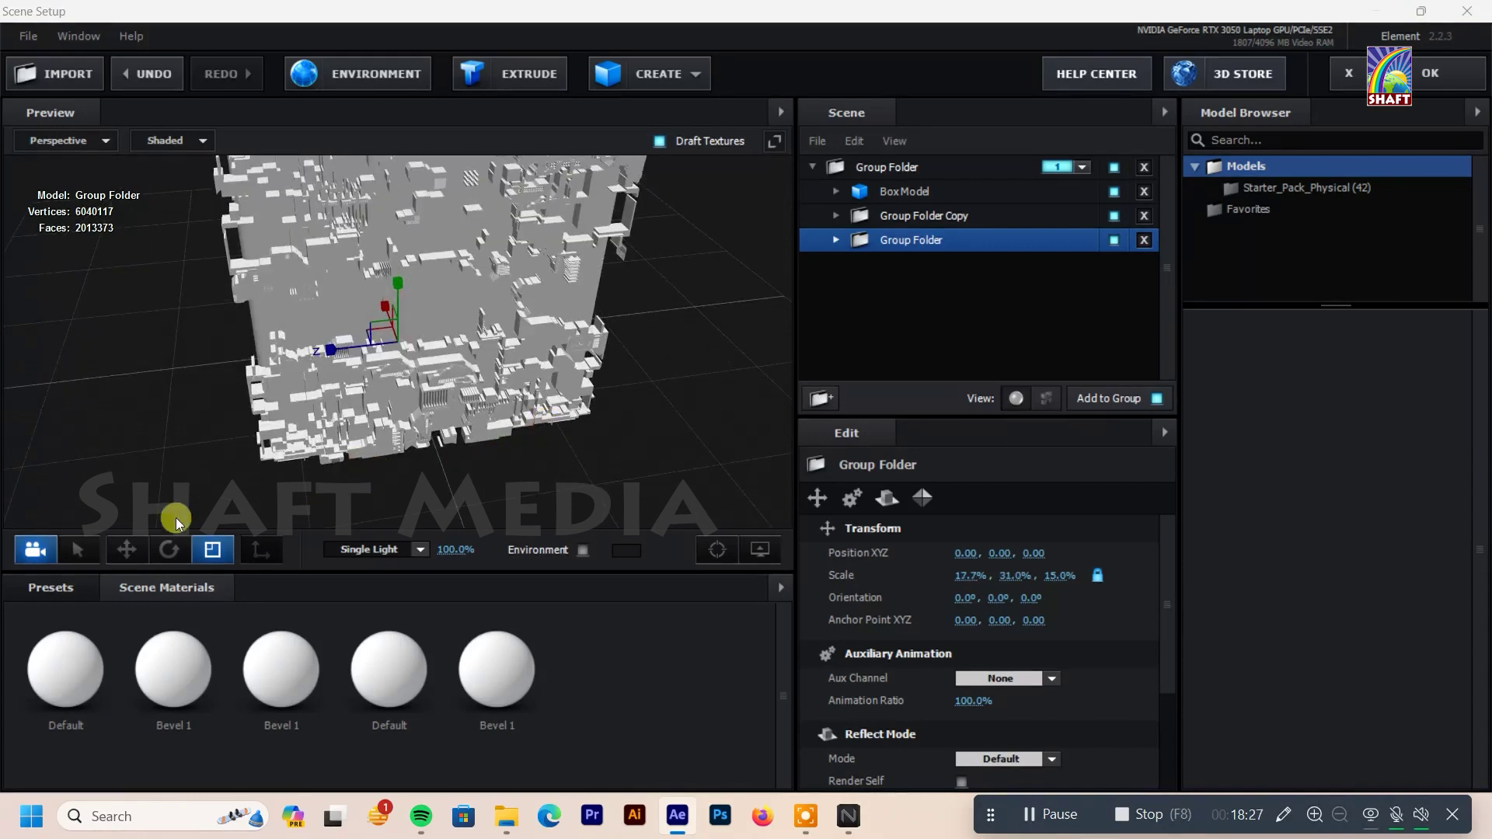
pyautogui.moveTo(178, 522); pyautogui.dragTo(499, 391)
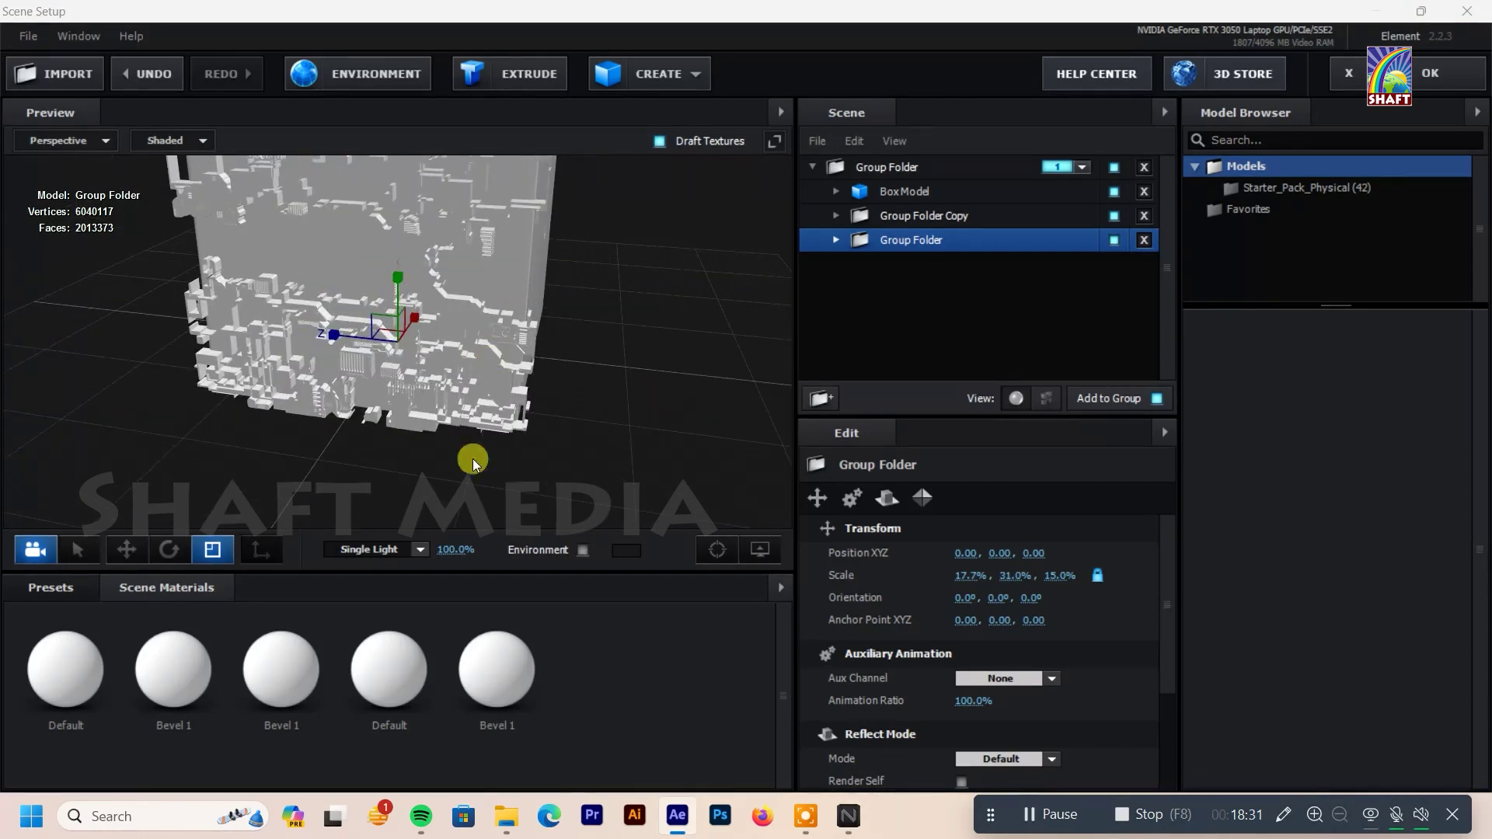
pyautogui.moveTo(958, 220); pyautogui.dragTo(901, 249)
pyautogui.moveTo(354, 256); pyautogui.dragTo(334, 250)
pyautogui.moveTo(598, 333); pyautogui.dragTo(582, 358)
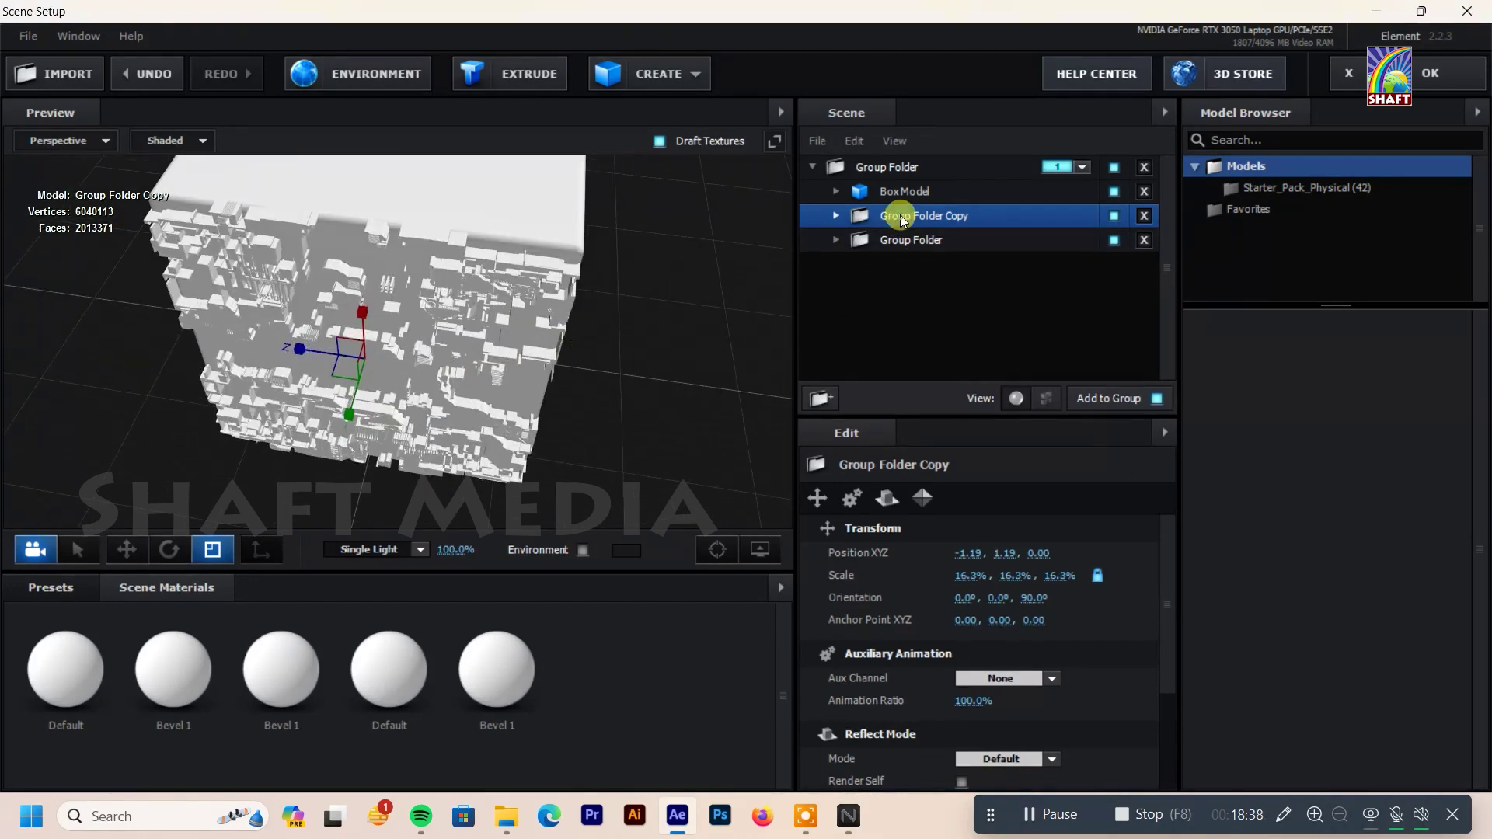
# Step: Alt-drag Group Folder Copy into Copy 2 and slide it along X to about 1.32
pyautogui.moveTo(901, 220); pyautogui.dragTo(500, 286)
pyautogui.click(833, 217)
pyautogui.click(127, 549)
pyautogui.moveTo(387, 351); pyautogui.dragTo(314, 304)
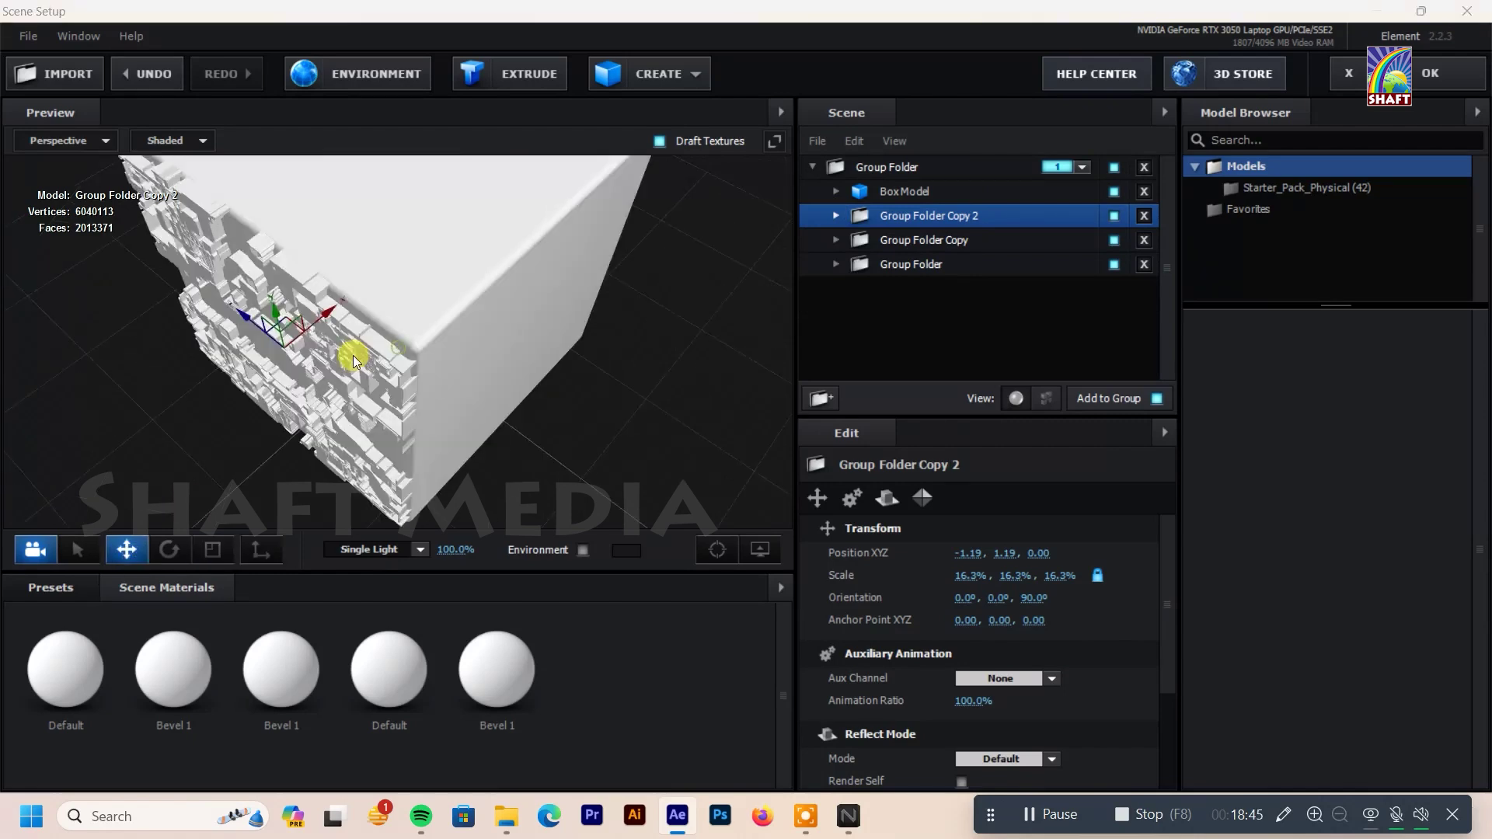
pyautogui.moveTo(559, 228); pyautogui.dragTo(498, 373)
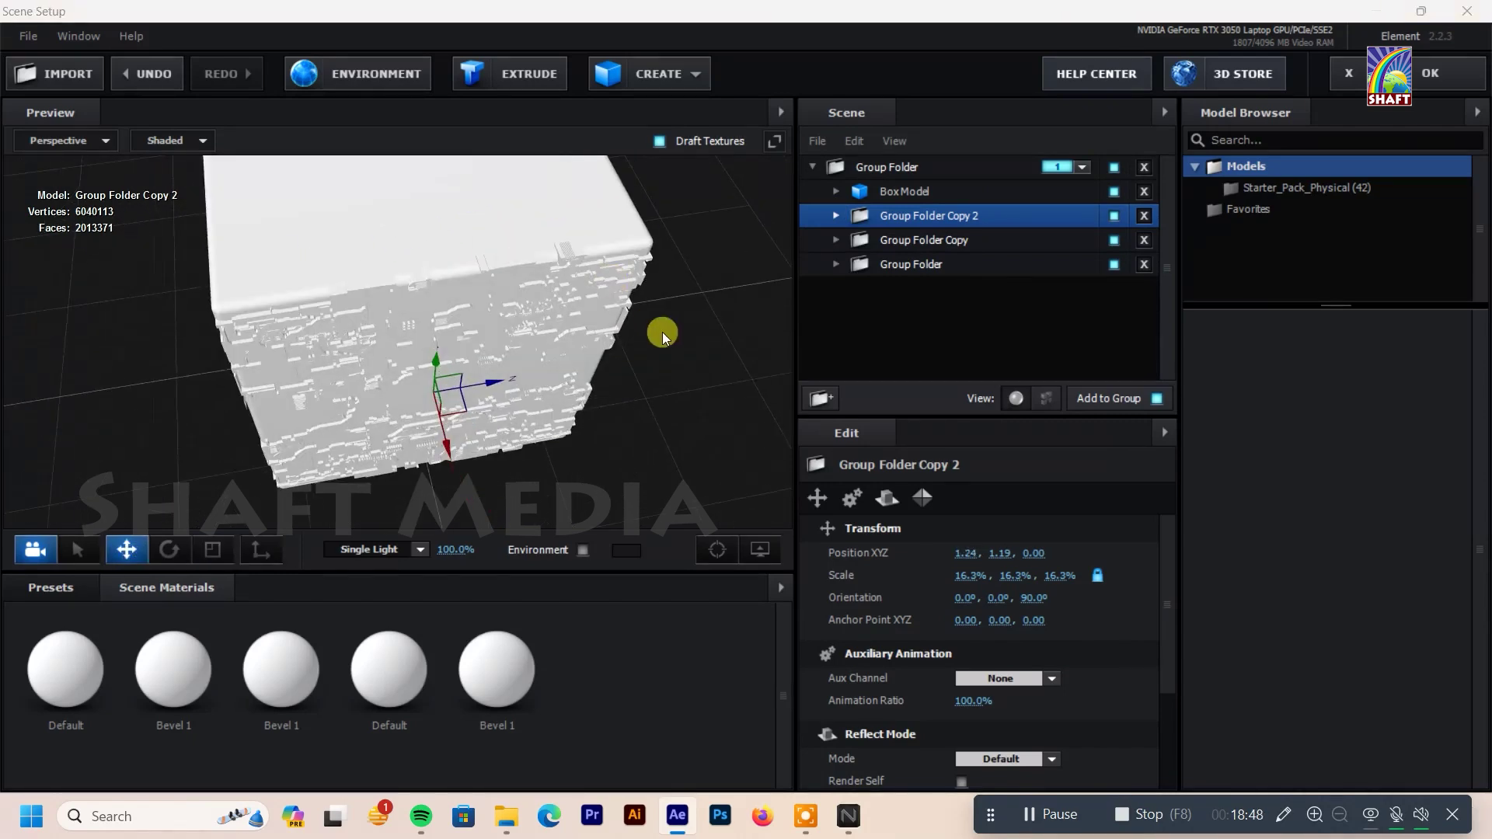
pyautogui.moveTo(498, 373); pyautogui.dragTo(595, 376)
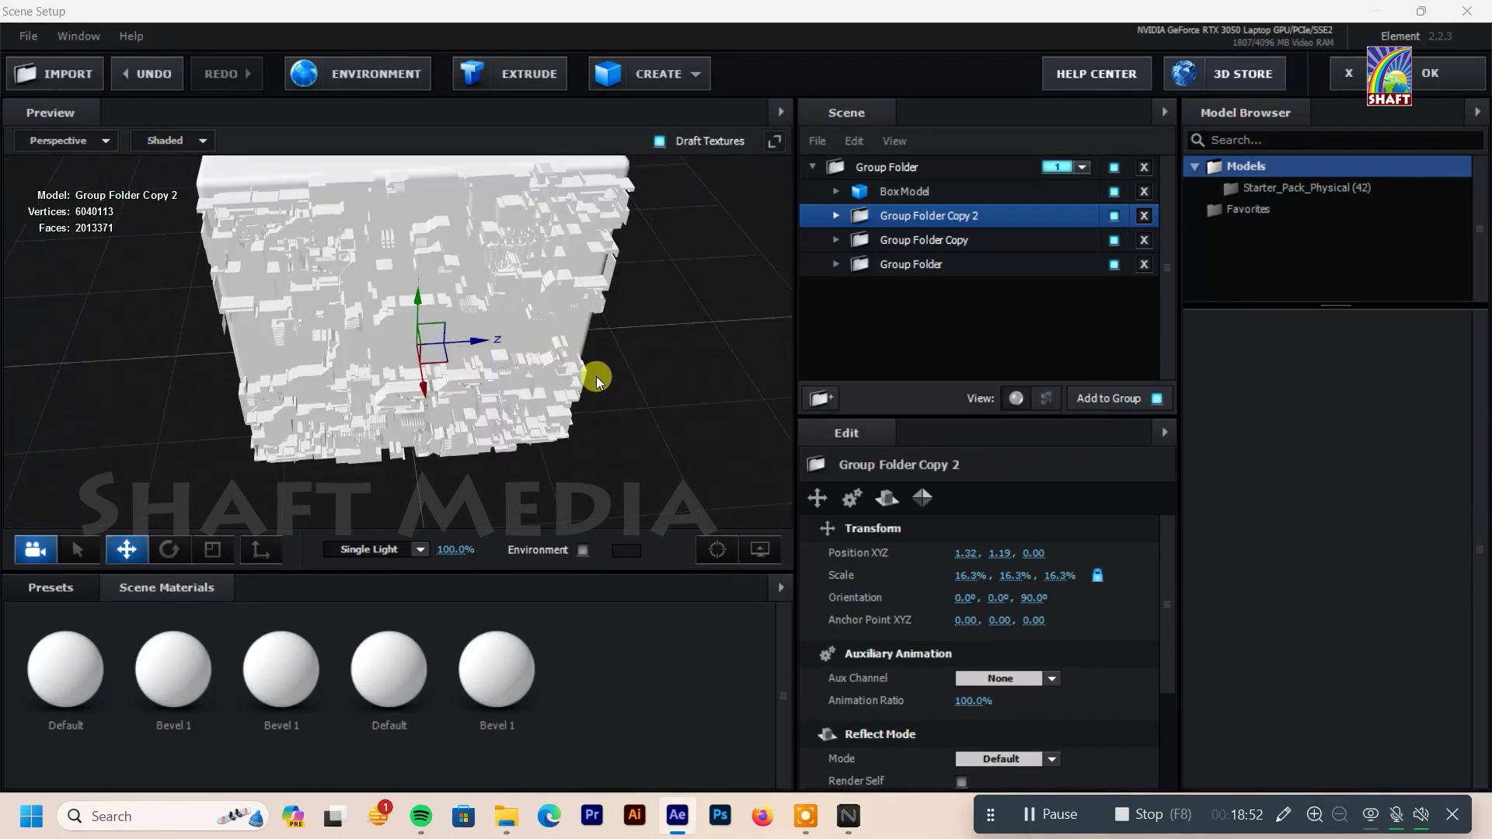
# Step: Rotate Group Folder Copy 2 around Z to 270°
pyautogui.press('e')
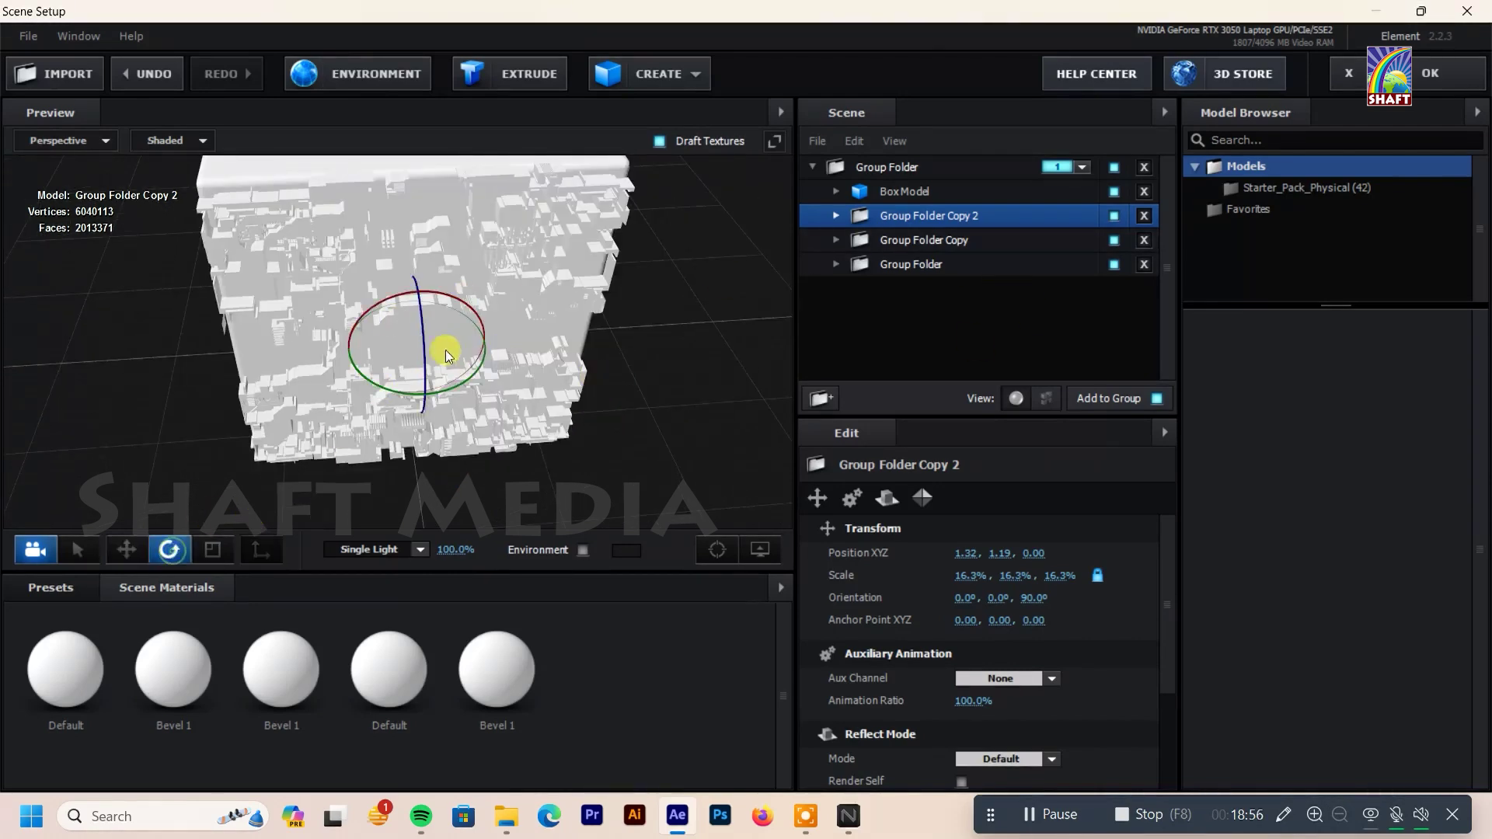
pyautogui.moveTo(421, 349); pyautogui.dragTo(418, 86)
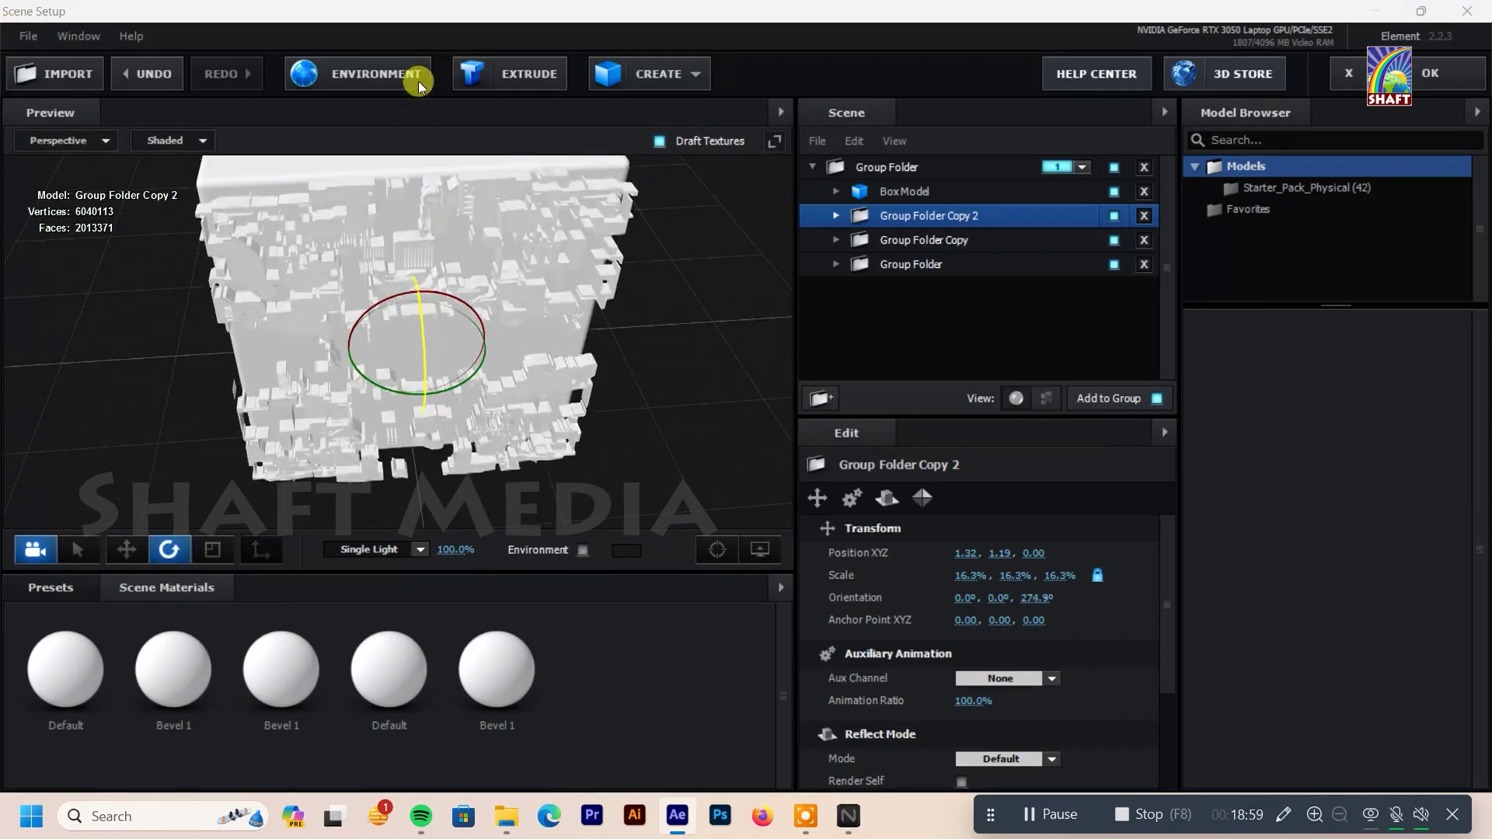
pyautogui.moveTo(418, 85); pyautogui.dragTo(786, 358)
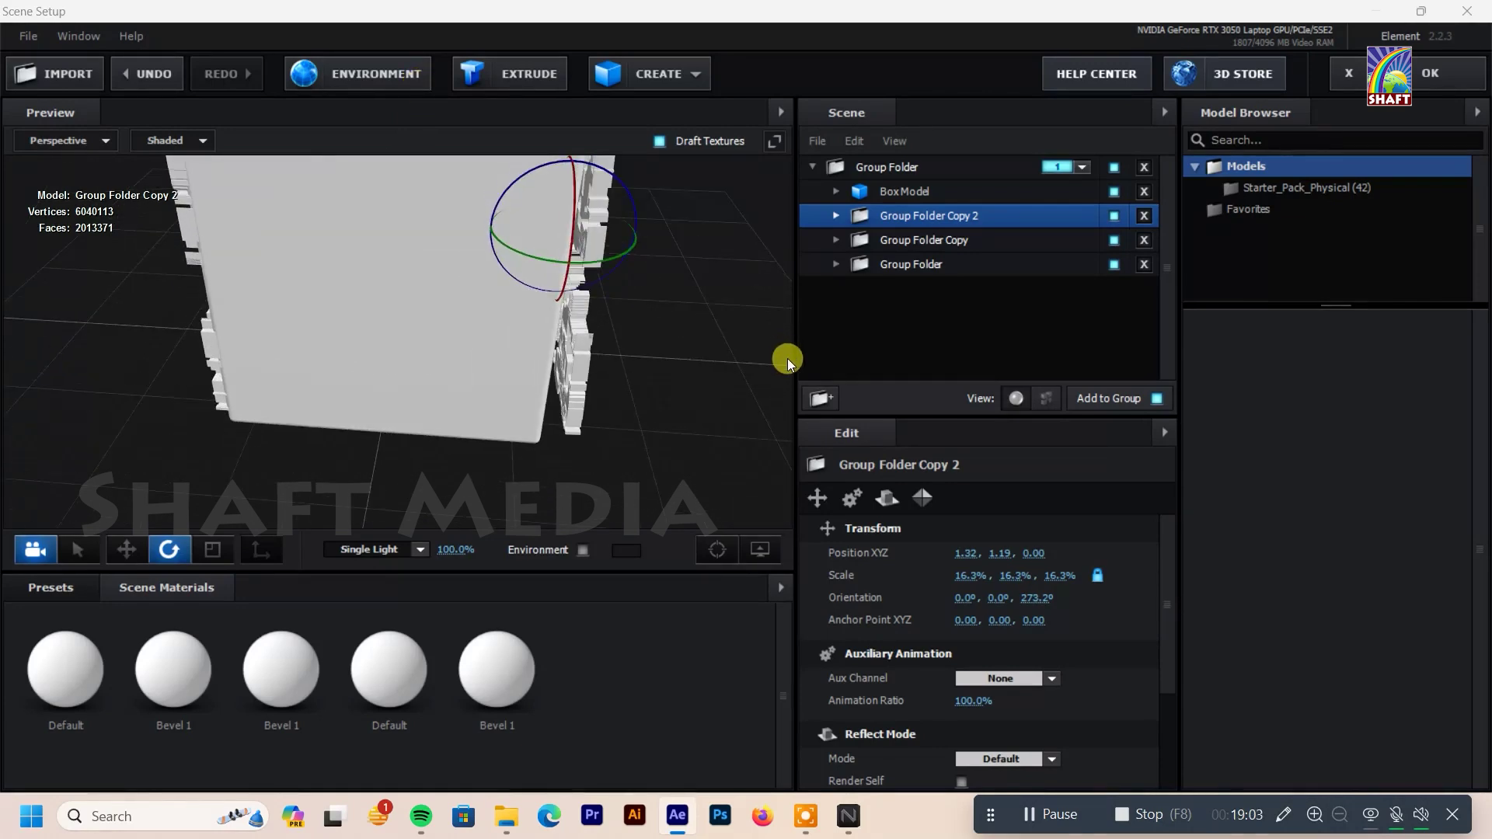
pyautogui.hotkey('ctrl', 'z')
pyautogui.moveTo(600, 272); pyautogui.dragTo(325, 506)
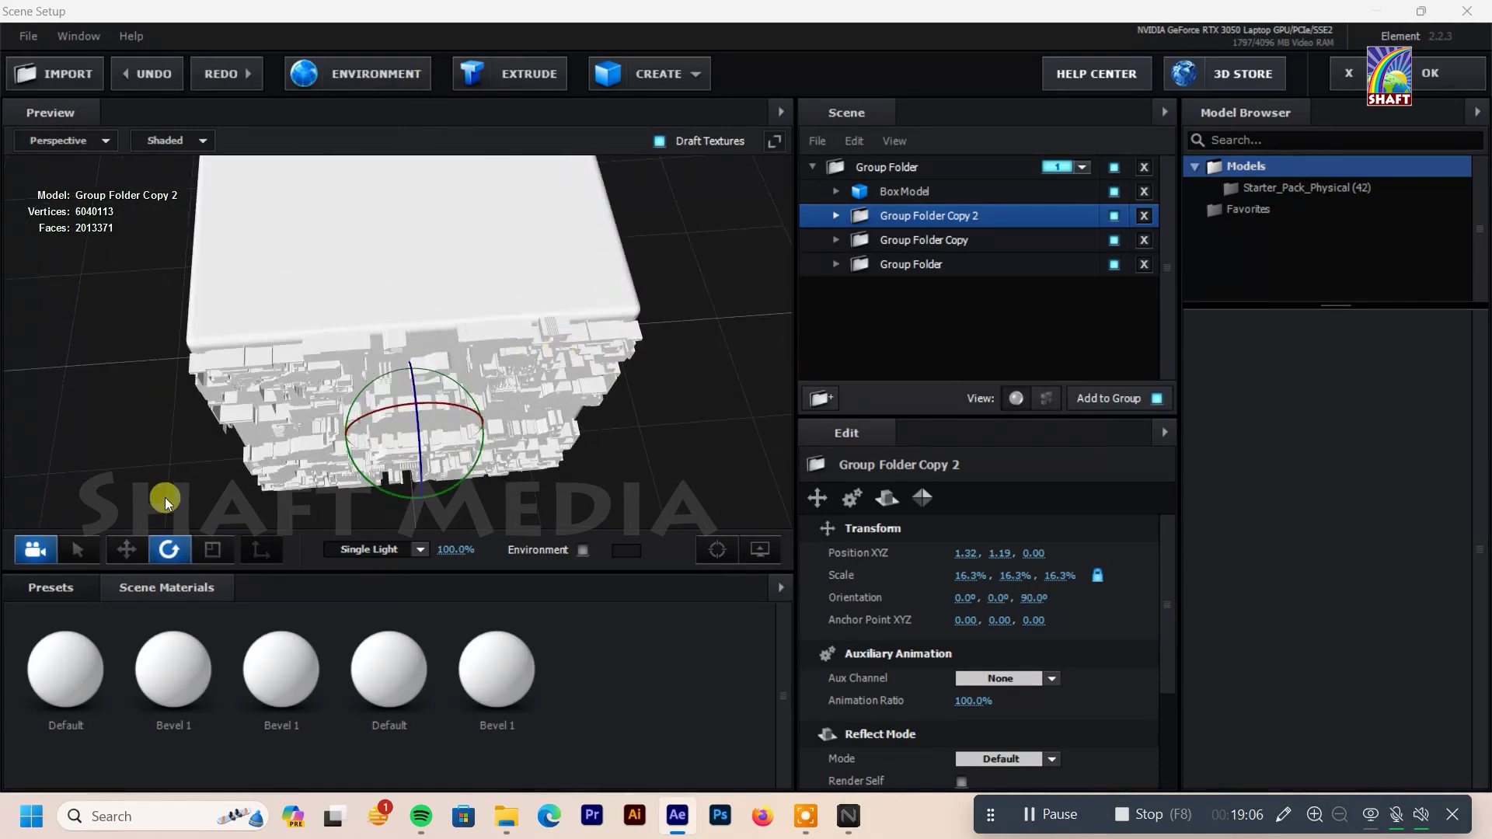
pyautogui.moveTo(412, 410); pyautogui.dragTo(403, 328)
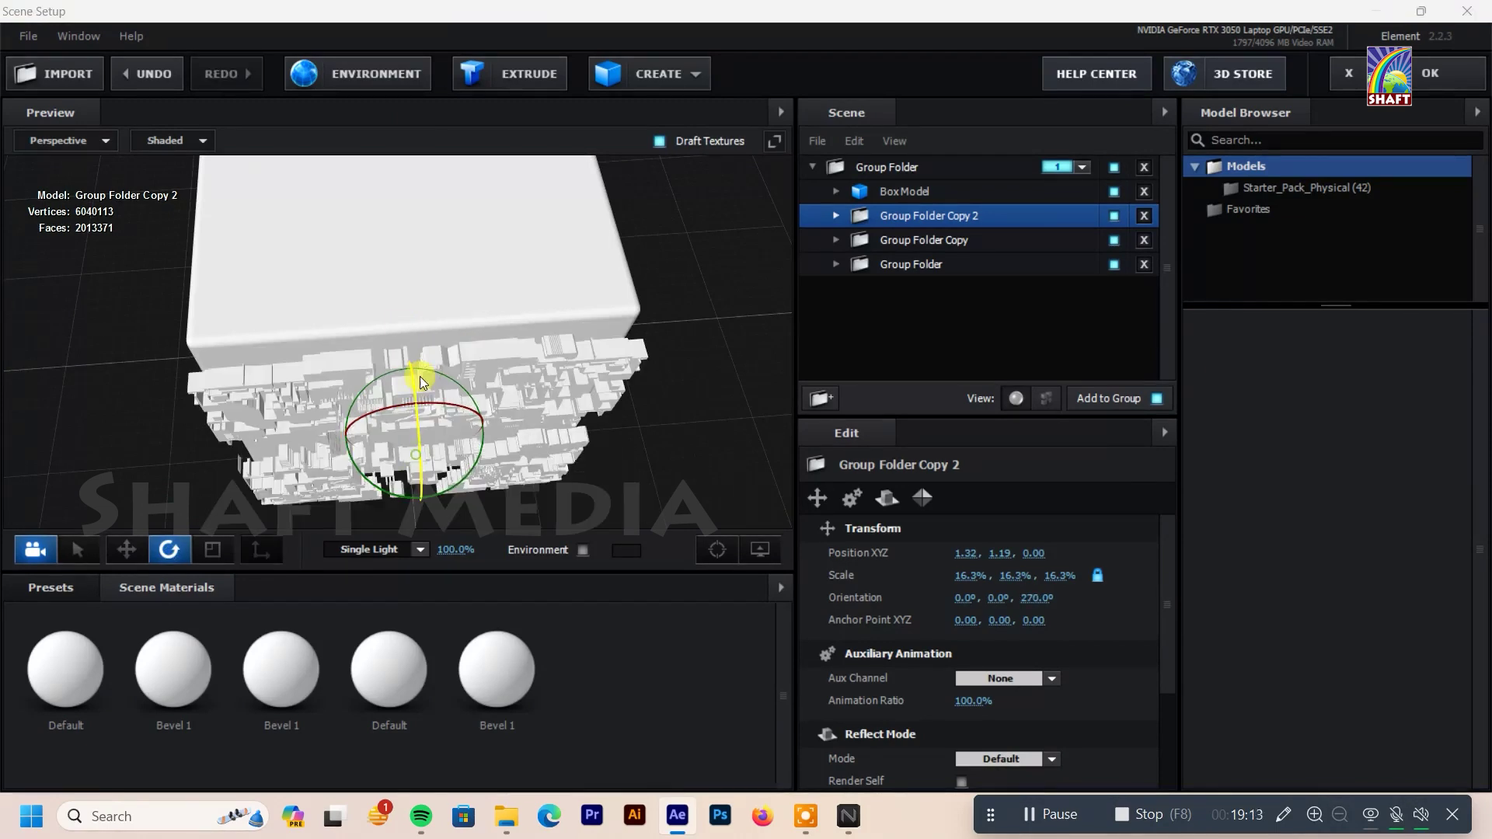
pyautogui.moveTo(420, 376); pyautogui.dragTo(581, 412)
# Step: Move Group Folder Copy 2 along X to 1.20
pyautogui.click(128, 549)
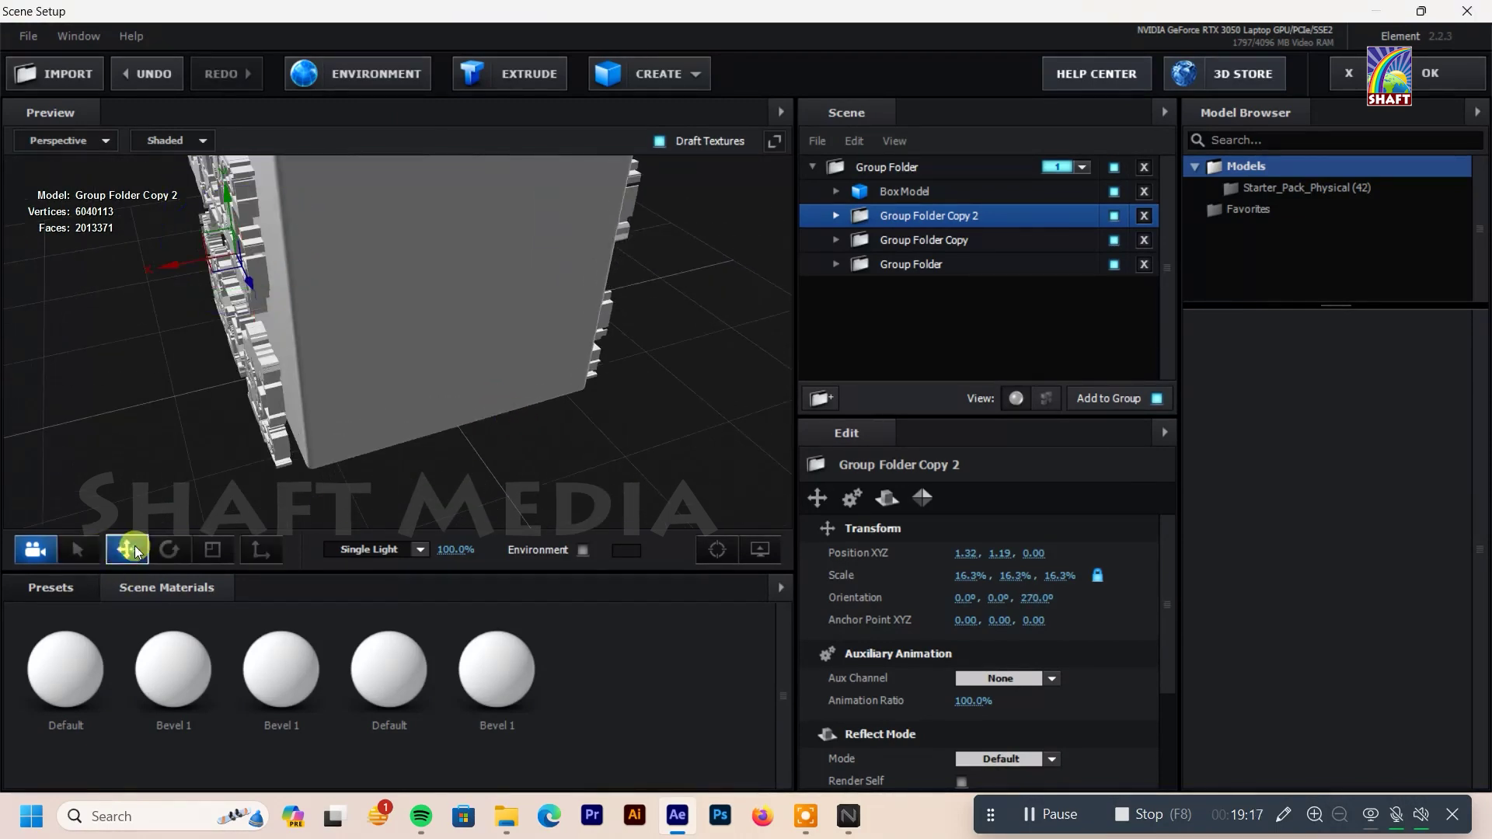
pyautogui.moveTo(187, 272); pyautogui.dragTo(198, 263)
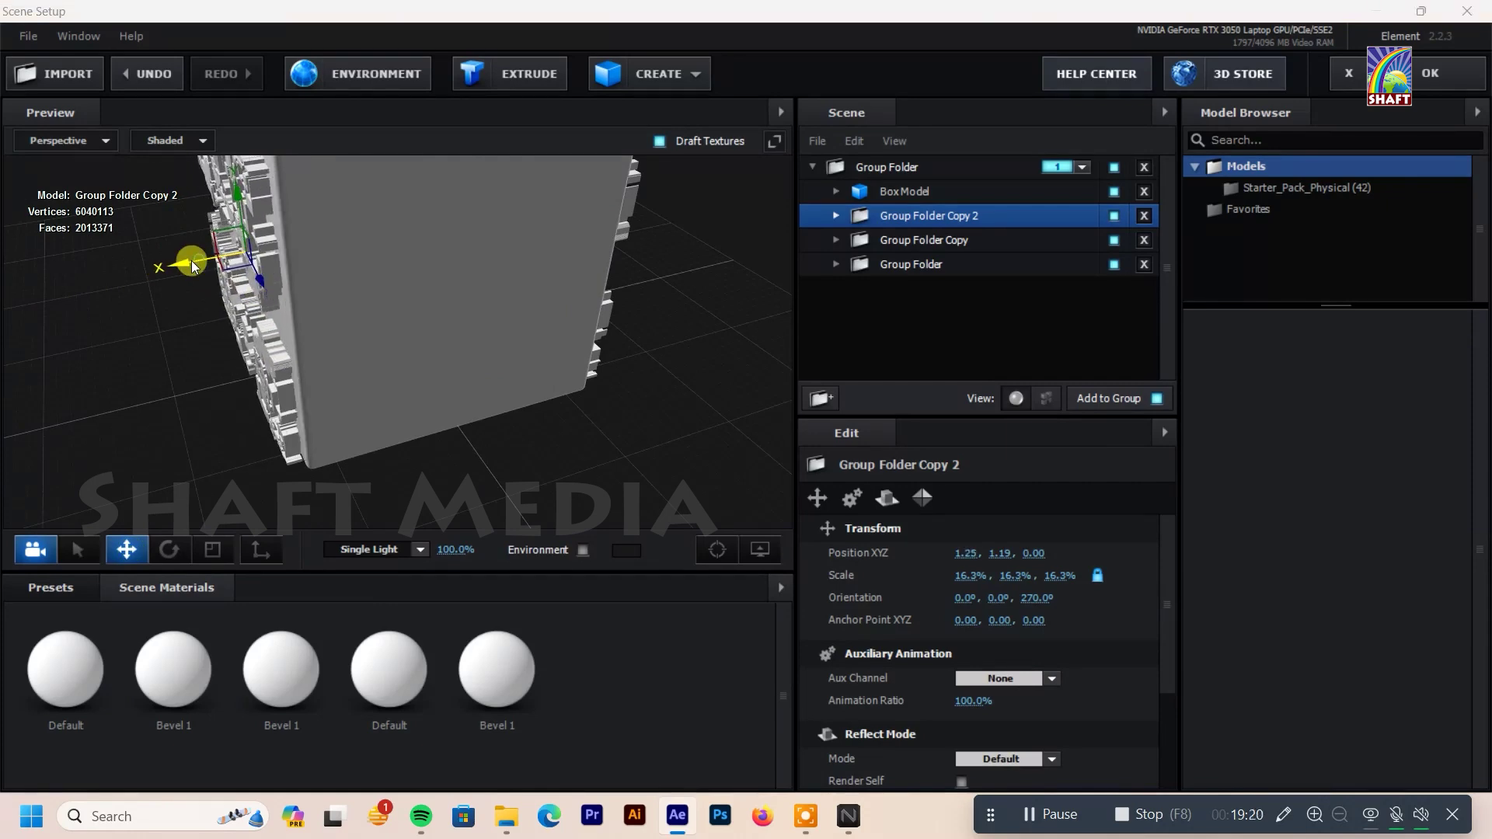
pyautogui.moveTo(491, 366); pyautogui.dragTo(622, 320)
# Step: Duplicate the group as Copy 3, turn it 270° on Y, and move it along Z and X
pyautogui.hotkey('ctrl', 'd')
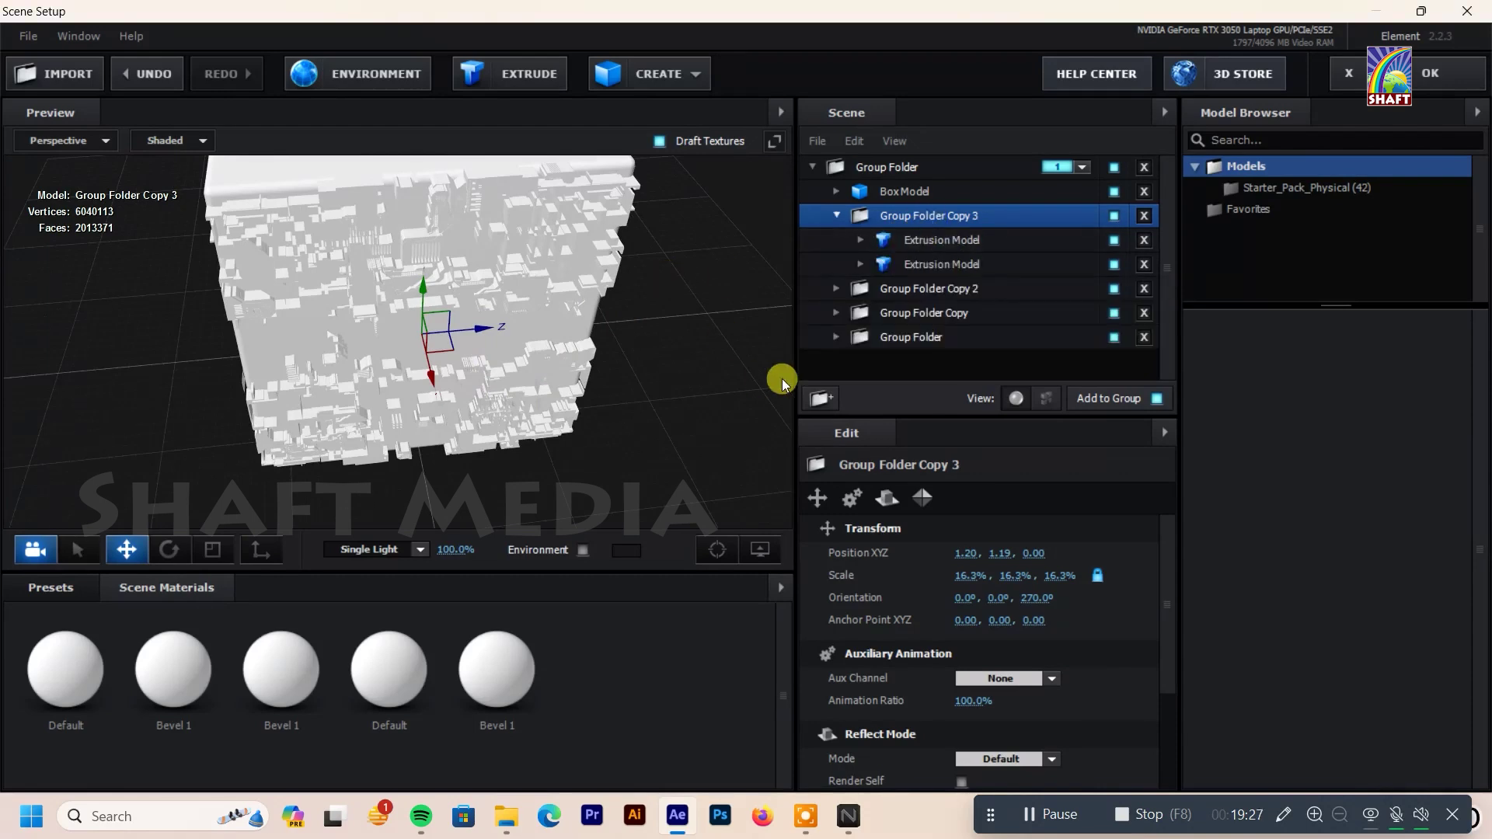
pyautogui.click(168, 549)
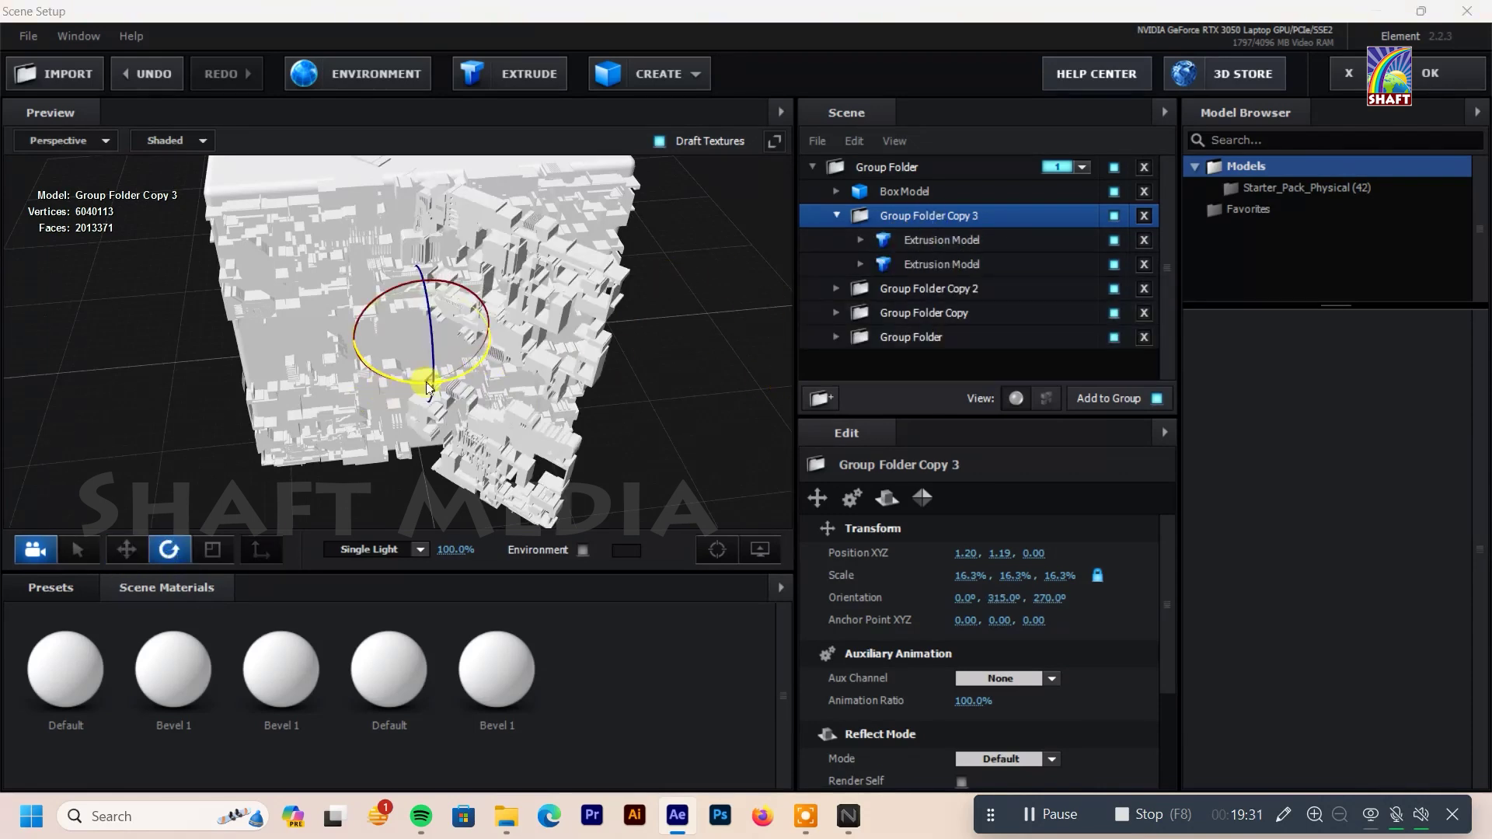
pyautogui.moveTo(477, 362); pyautogui.dragTo(390, 388)
pyautogui.click(120, 547)
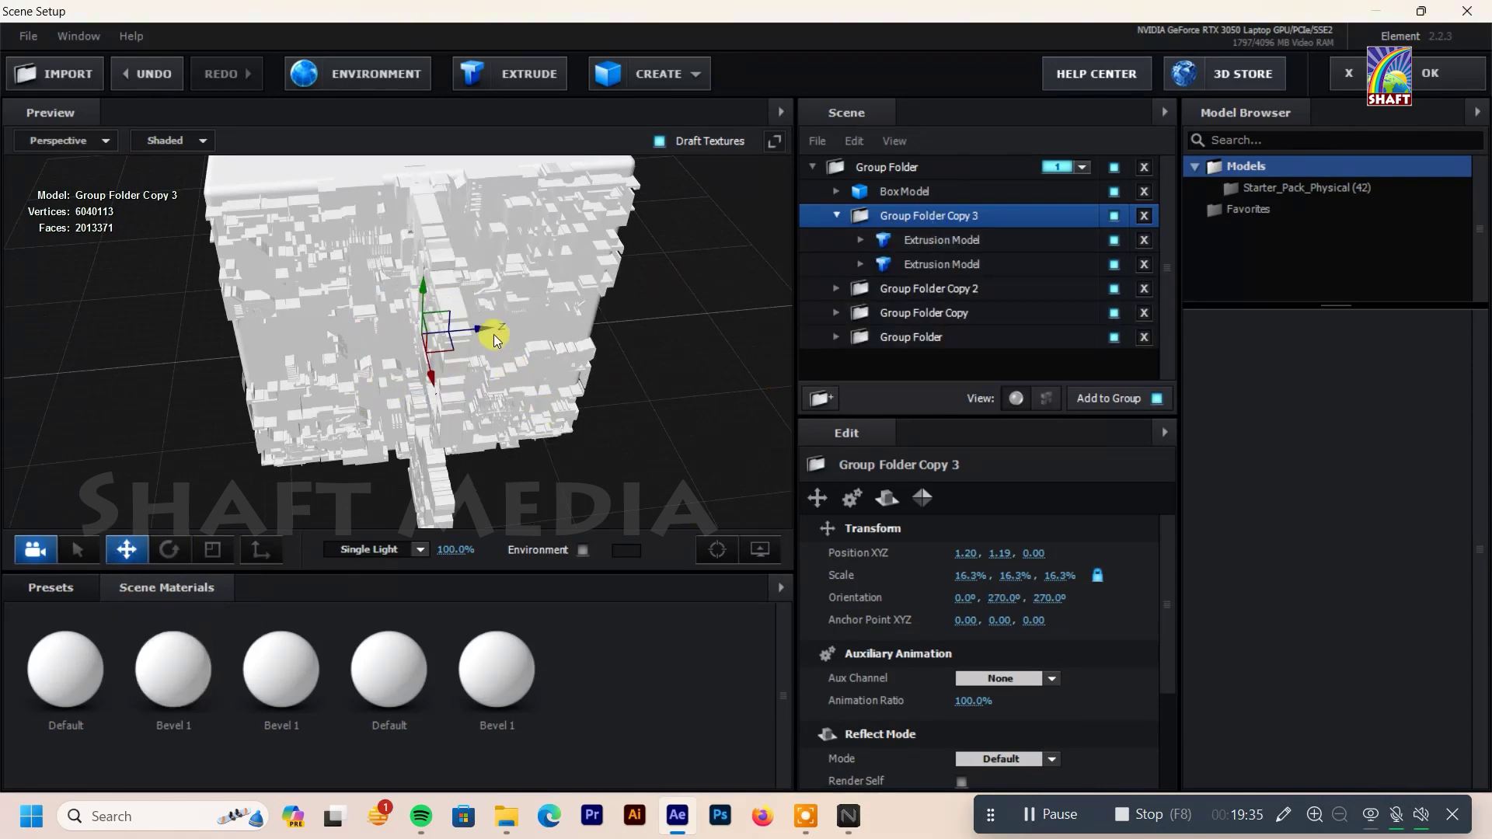
pyautogui.moveTo(498, 338); pyautogui.dragTo(677, 397)
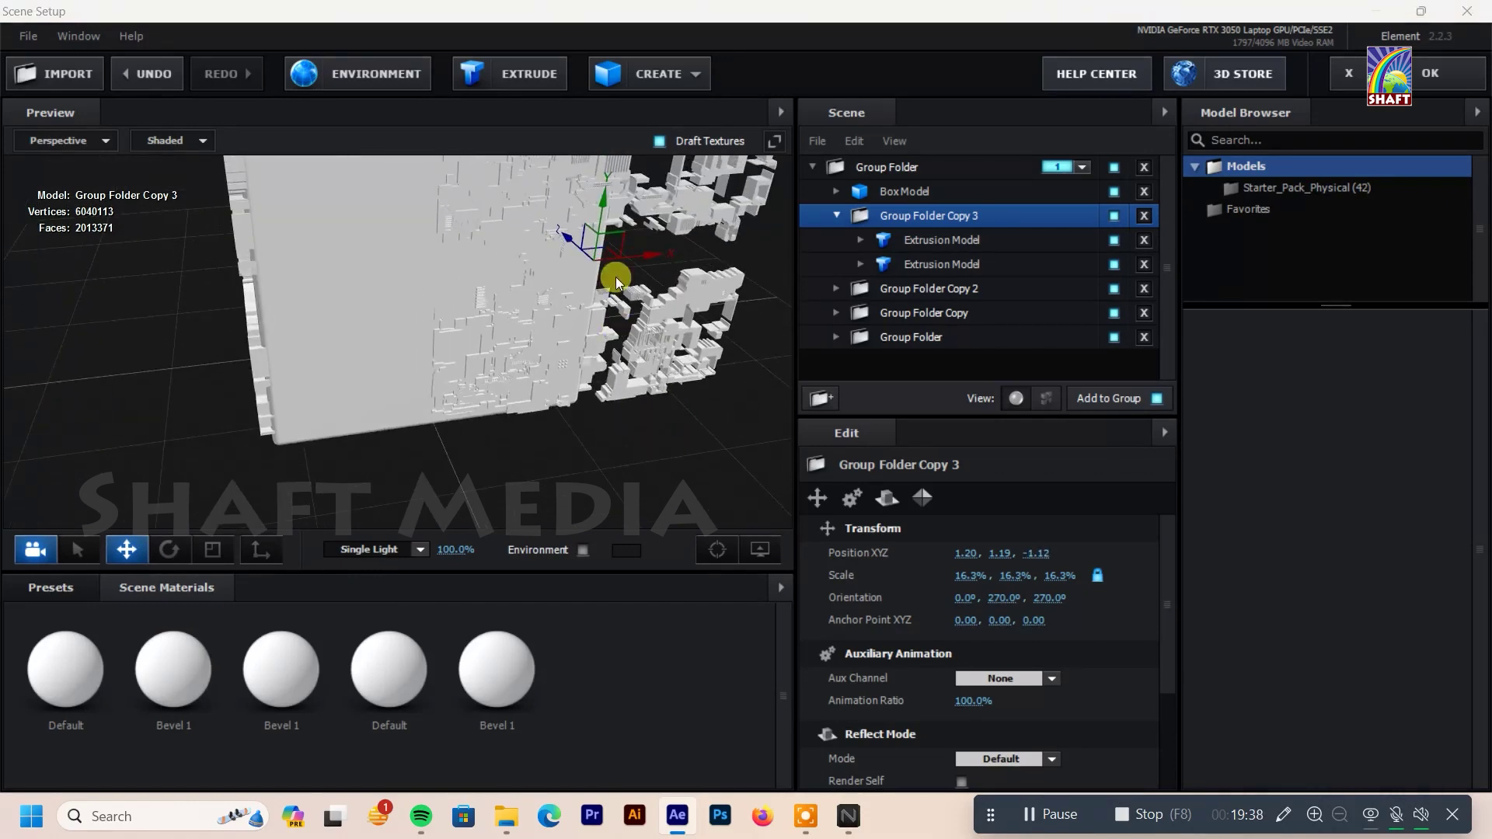
pyautogui.moveTo(628, 254); pyautogui.dragTo(511, 295)
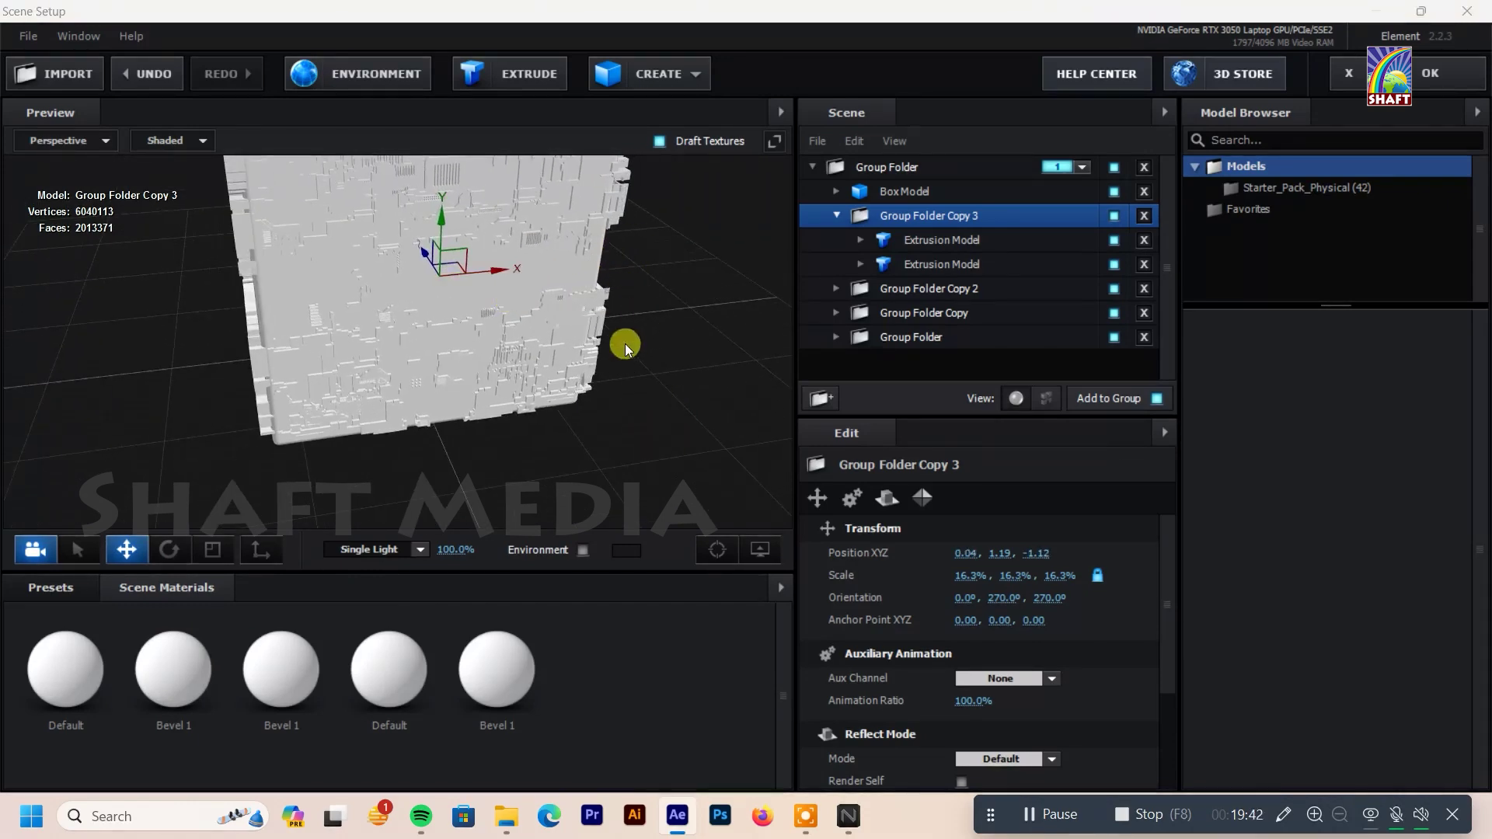
# Step: Alt-drag to make Copy 4 at Z 1.30 and Copy 5 raised along Y
pyautogui.moveTo(633, 316); pyautogui.dragTo(367, 269)
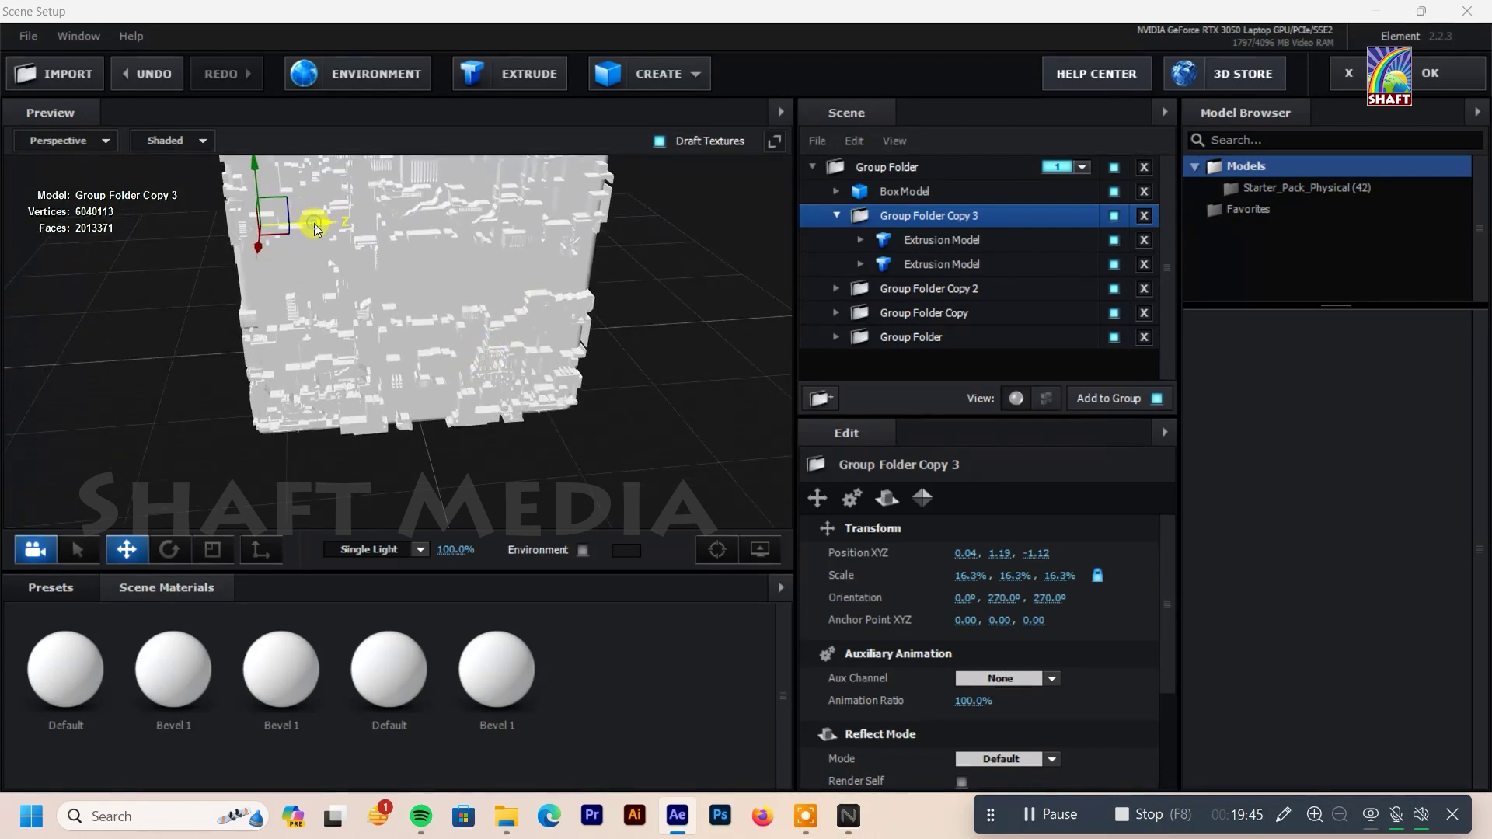
pyautogui.moveTo(311, 231); pyautogui.dragTo(421, 286)
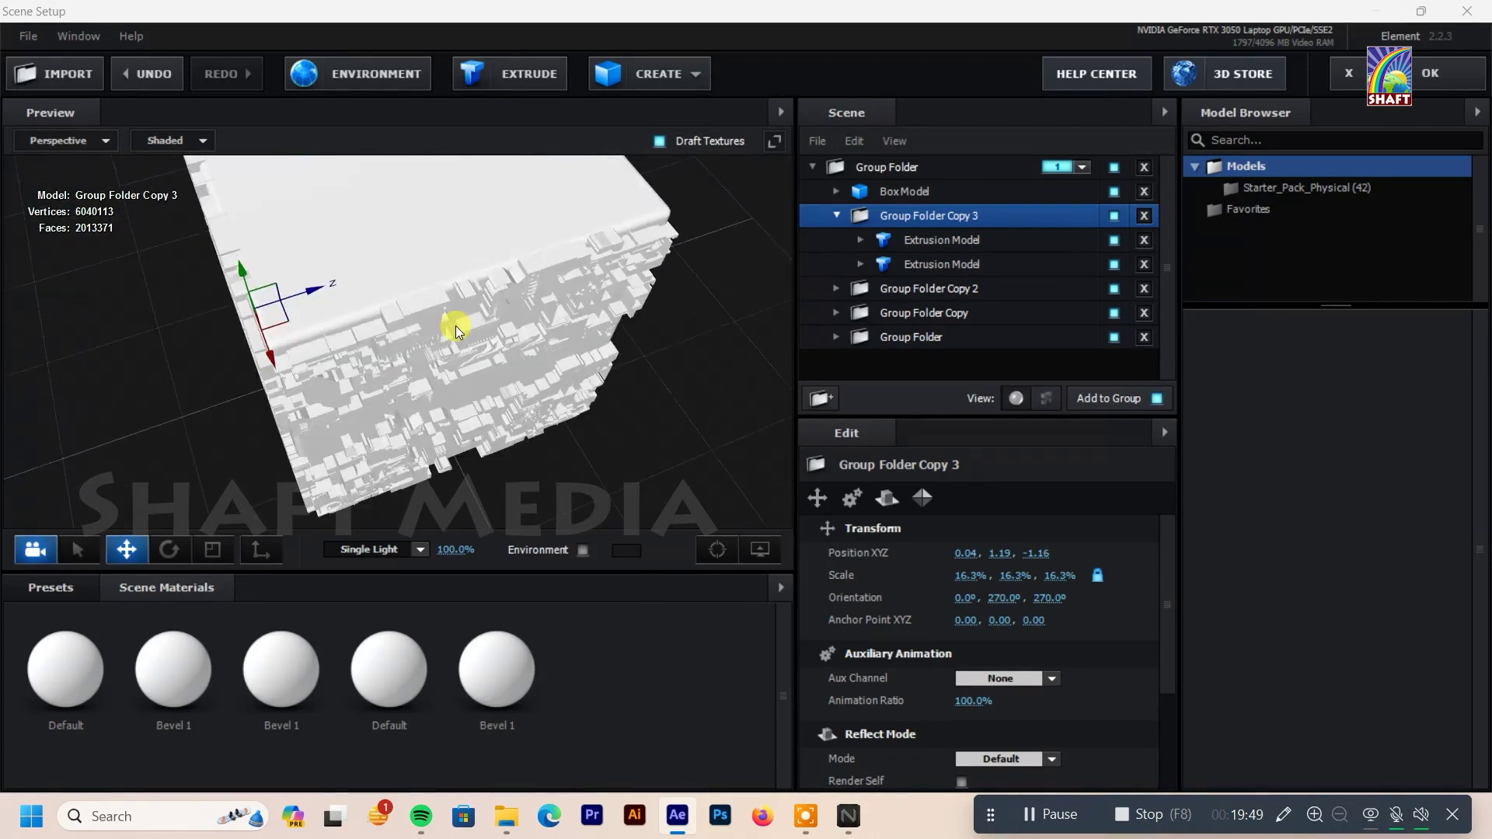
pyautogui.moveTo(360, 229); pyautogui.dragTo(474, 231)
pyautogui.moveTo(618, 237)
pyautogui.mouseDown()
pyautogui.moveTo(654, 287)
pyautogui.moveTo(381, 361)
pyautogui.mouseUp()
pyautogui.moveTo(267, 369)
pyautogui.mouseDown()
pyautogui.moveTo(255, 327)
pyautogui.moveTo(324, 177)
pyautogui.mouseUp()
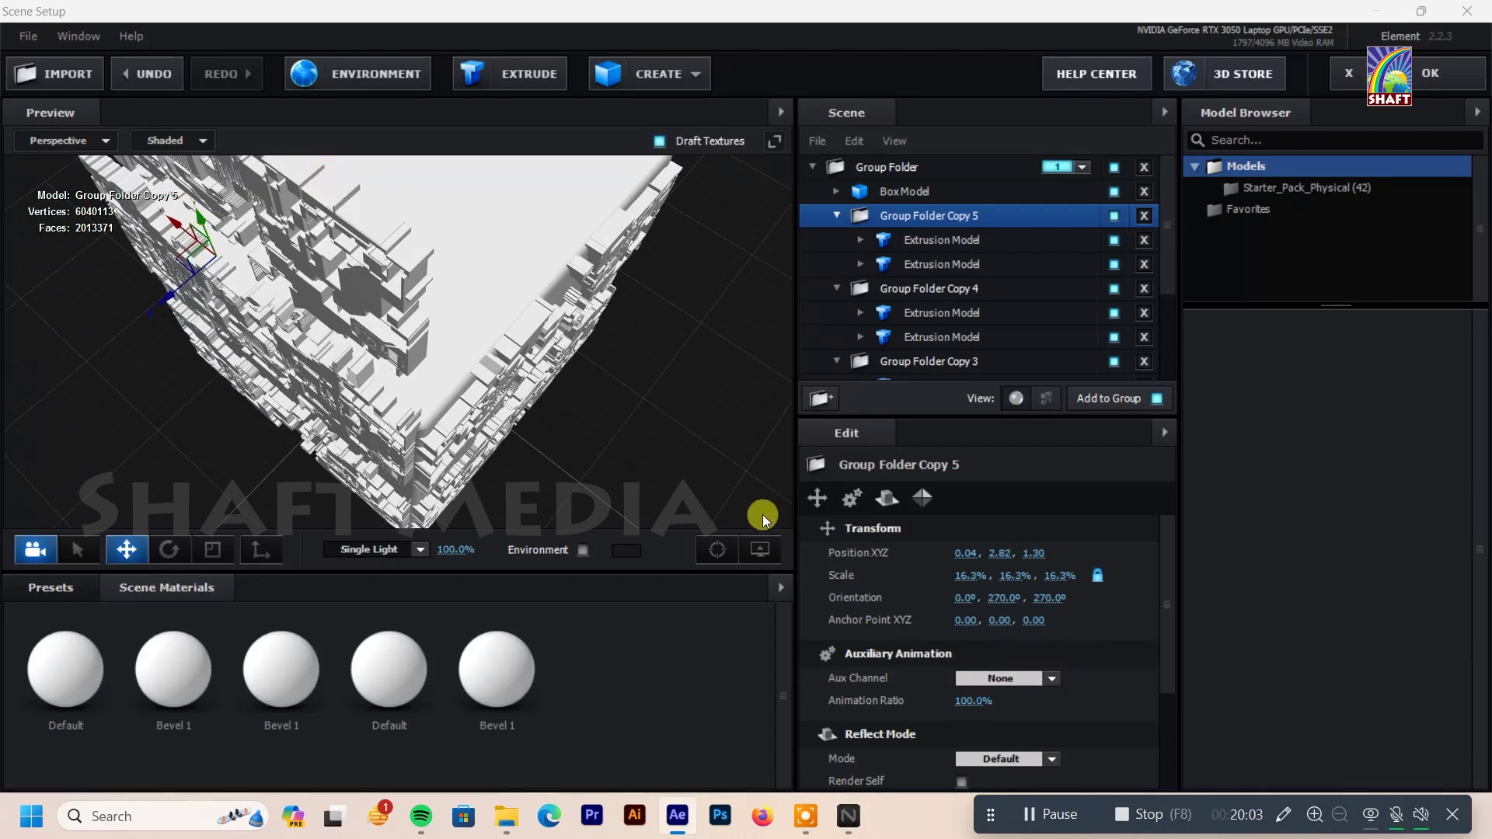
# Step: Set Copy 5's X orientation to -90° and move it over the box top to X -0.31
pyautogui.press('BackSpace')
pyautogui.press('Return')
pyautogui.moveTo(219, 273)
pyautogui.mouseDown()
pyautogui.moveTo(151, 291)
pyautogui.moveTo(590, 384)
pyautogui.mouseUp()
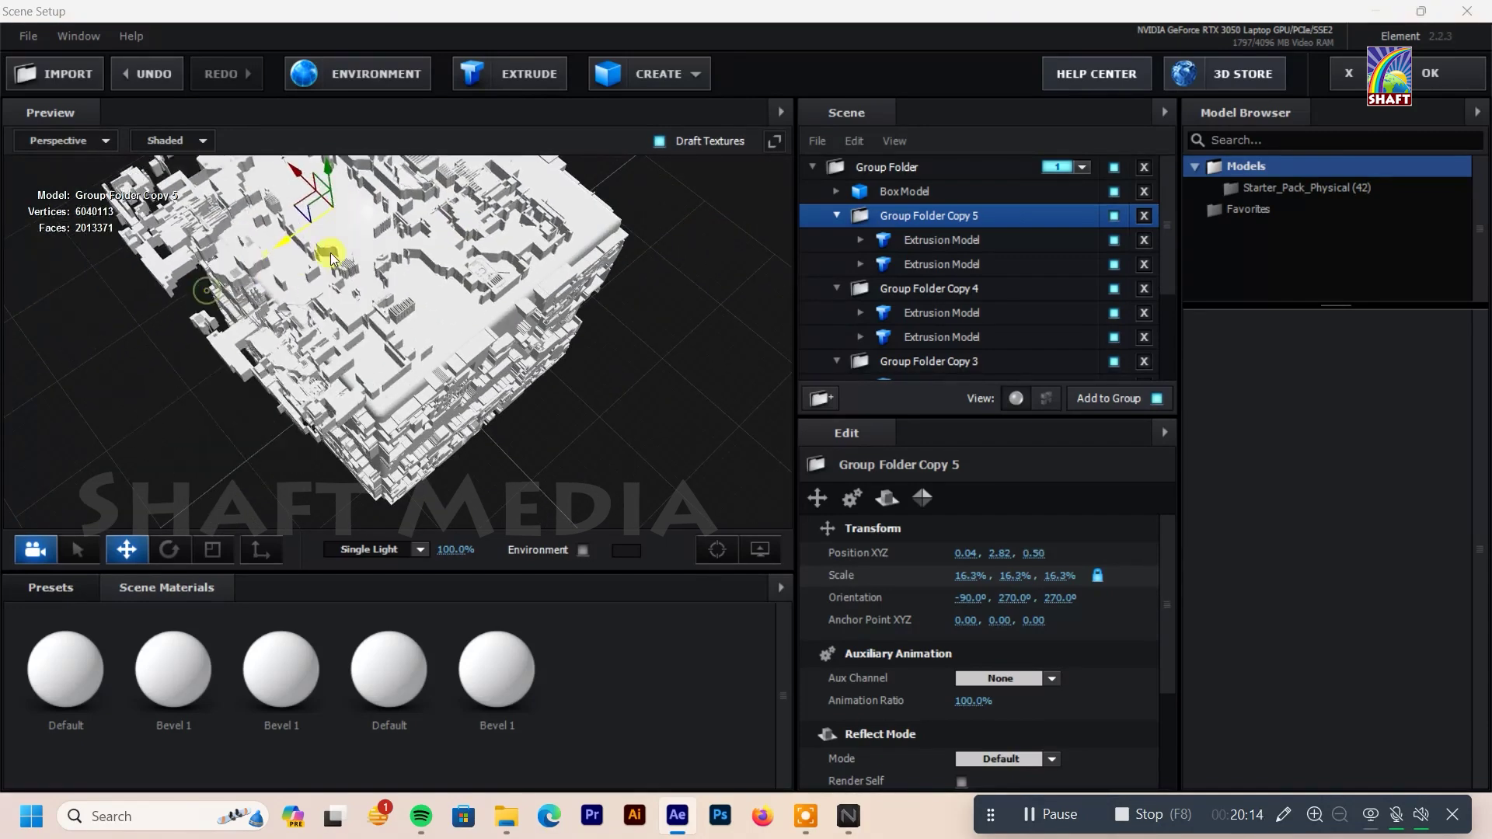
pyautogui.moveTo(366, 214); pyautogui.dragTo(339, 304)
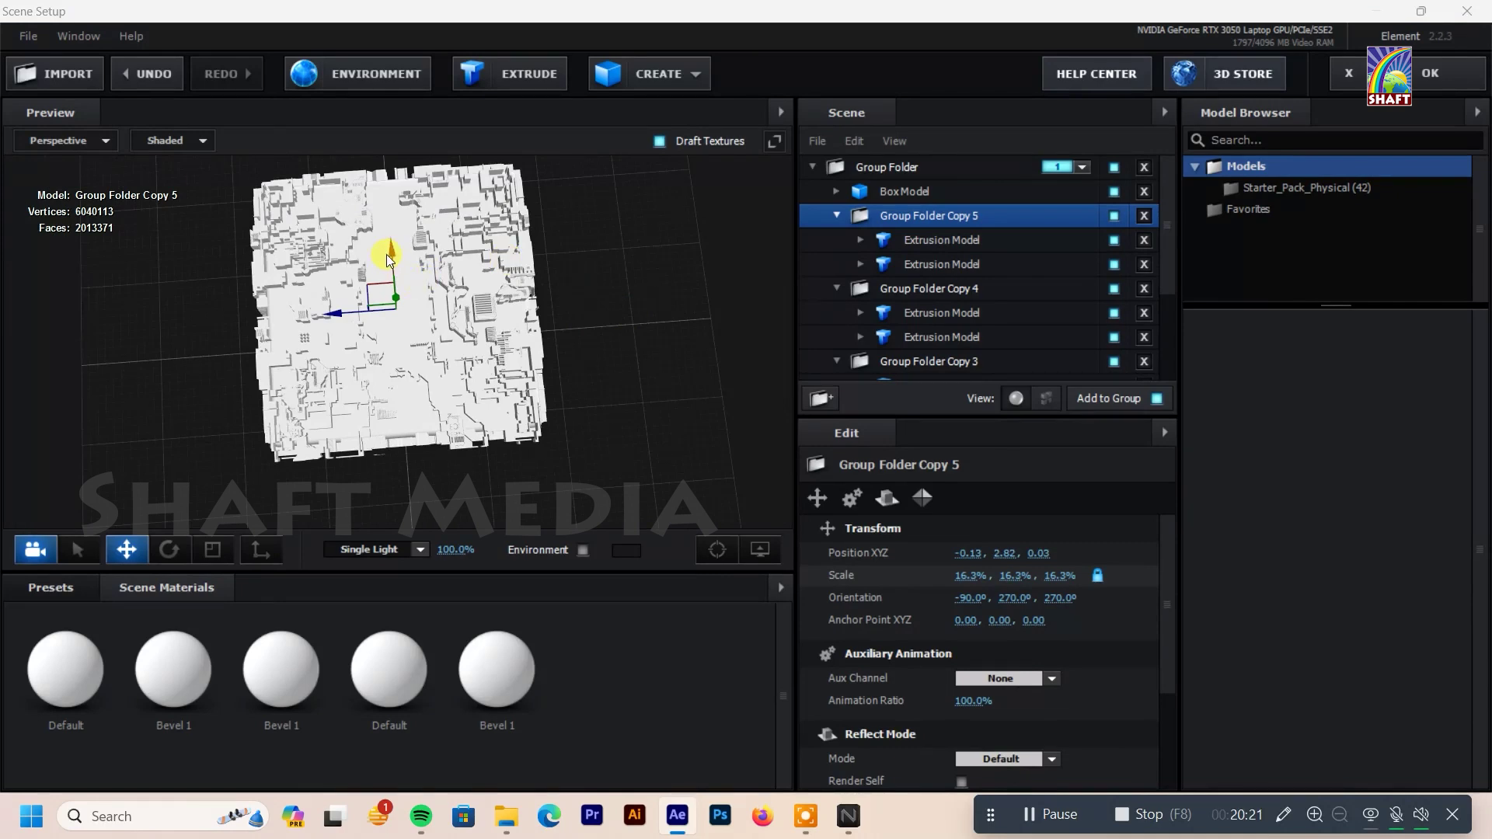
pyautogui.moveTo(389, 260)
pyautogui.mouseDown()
pyautogui.moveTo(605, 230)
pyautogui.moveTo(548, 317)
pyautogui.mouseUp()
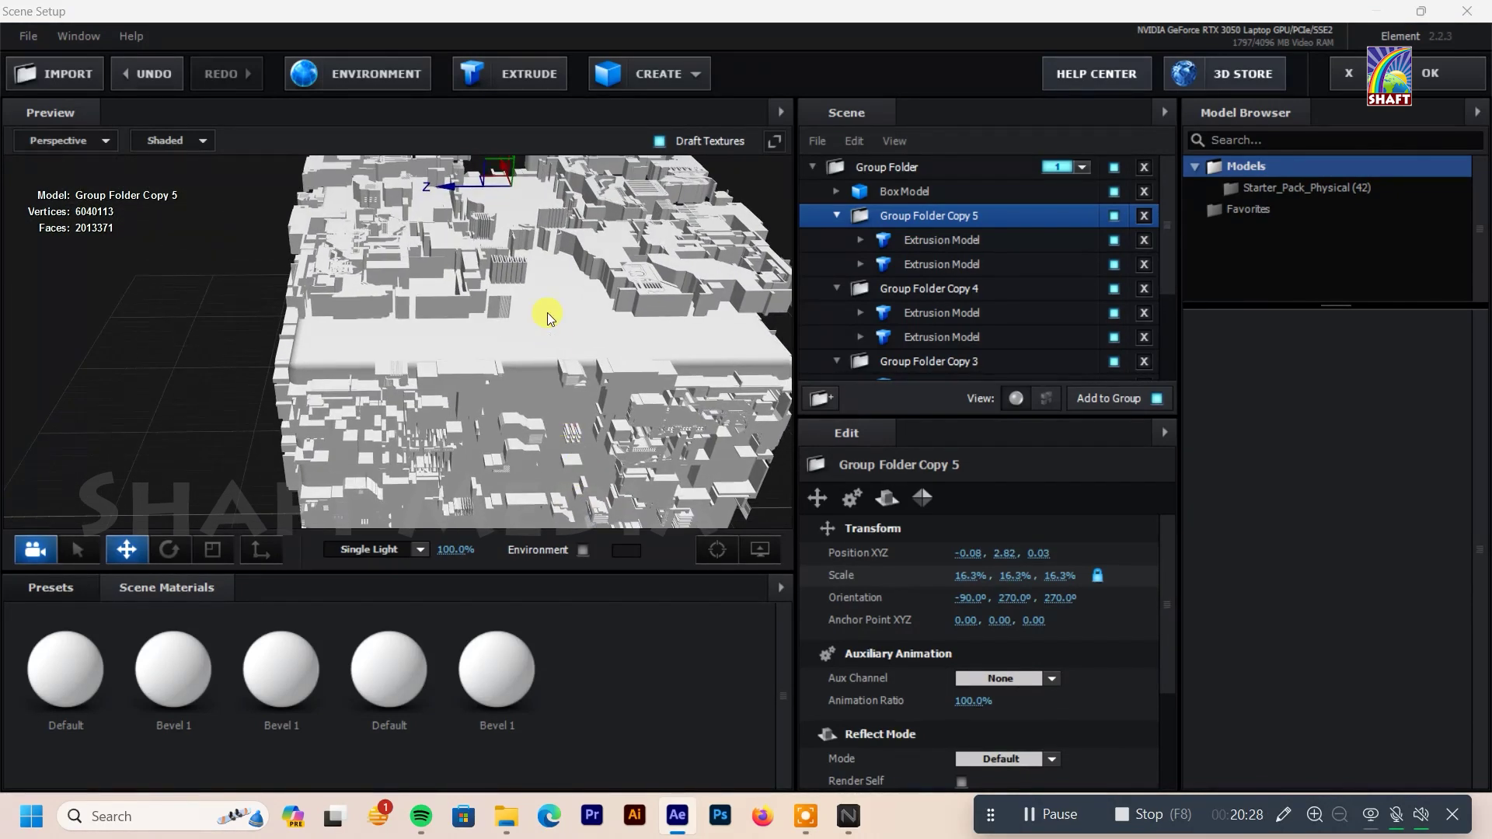
pyautogui.moveTo(468, 189)
pyautogui.mouseDown()
pyautogui.moveTo(516, 299)
pyautogui.moveTo(608, 422)
pyautogui.moveTo(693, 426)
pyautogui.moveTo(620, 387)
pyautogui.mouseUp()
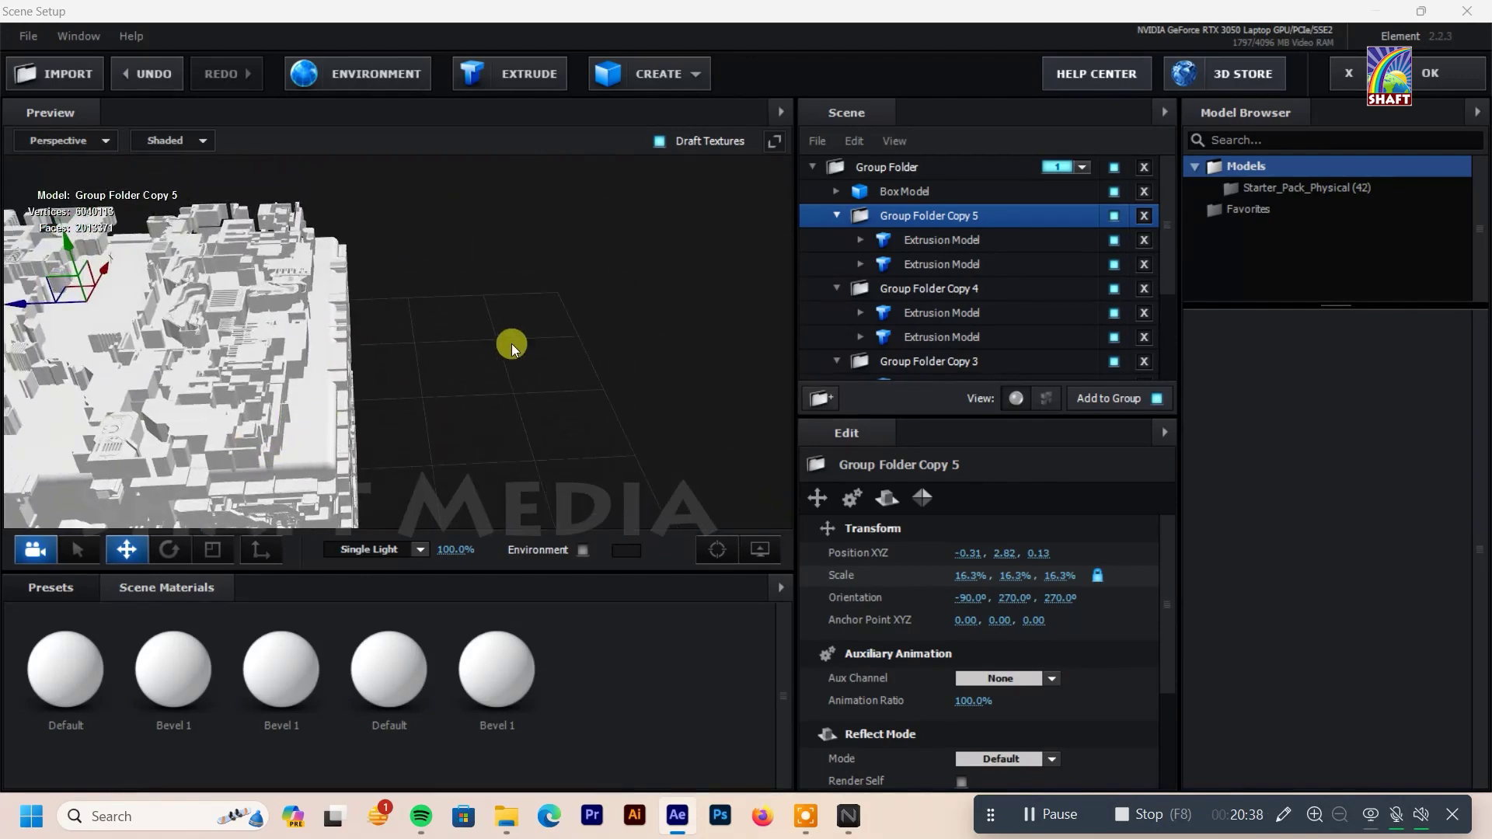
pyautogui.click(61, 140)
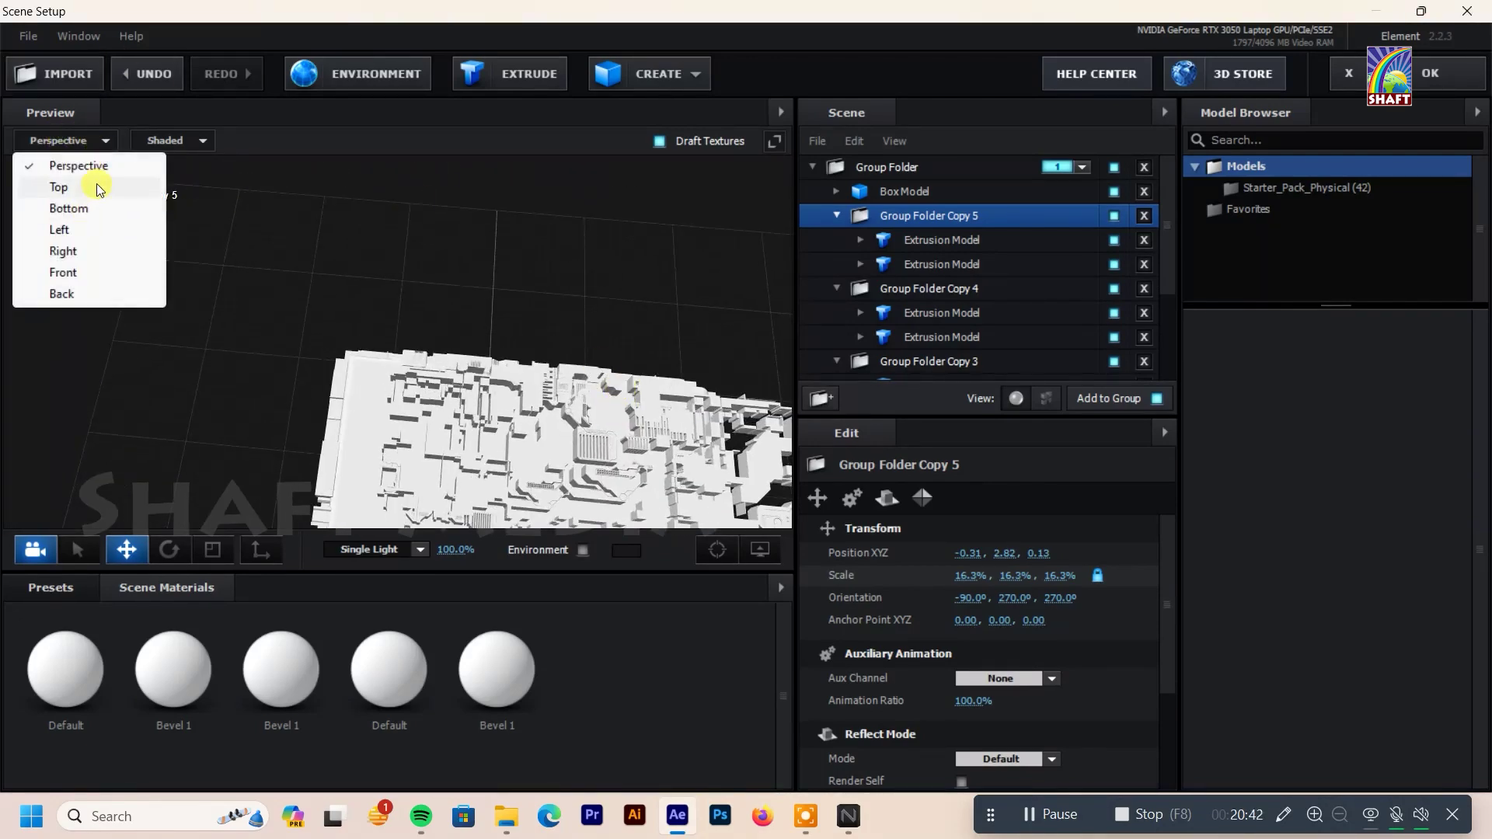
# Step: Check Copy 5 from the top view, then lower it to Y 2.58 and X -0.05
pyautogui.click(78, 188)
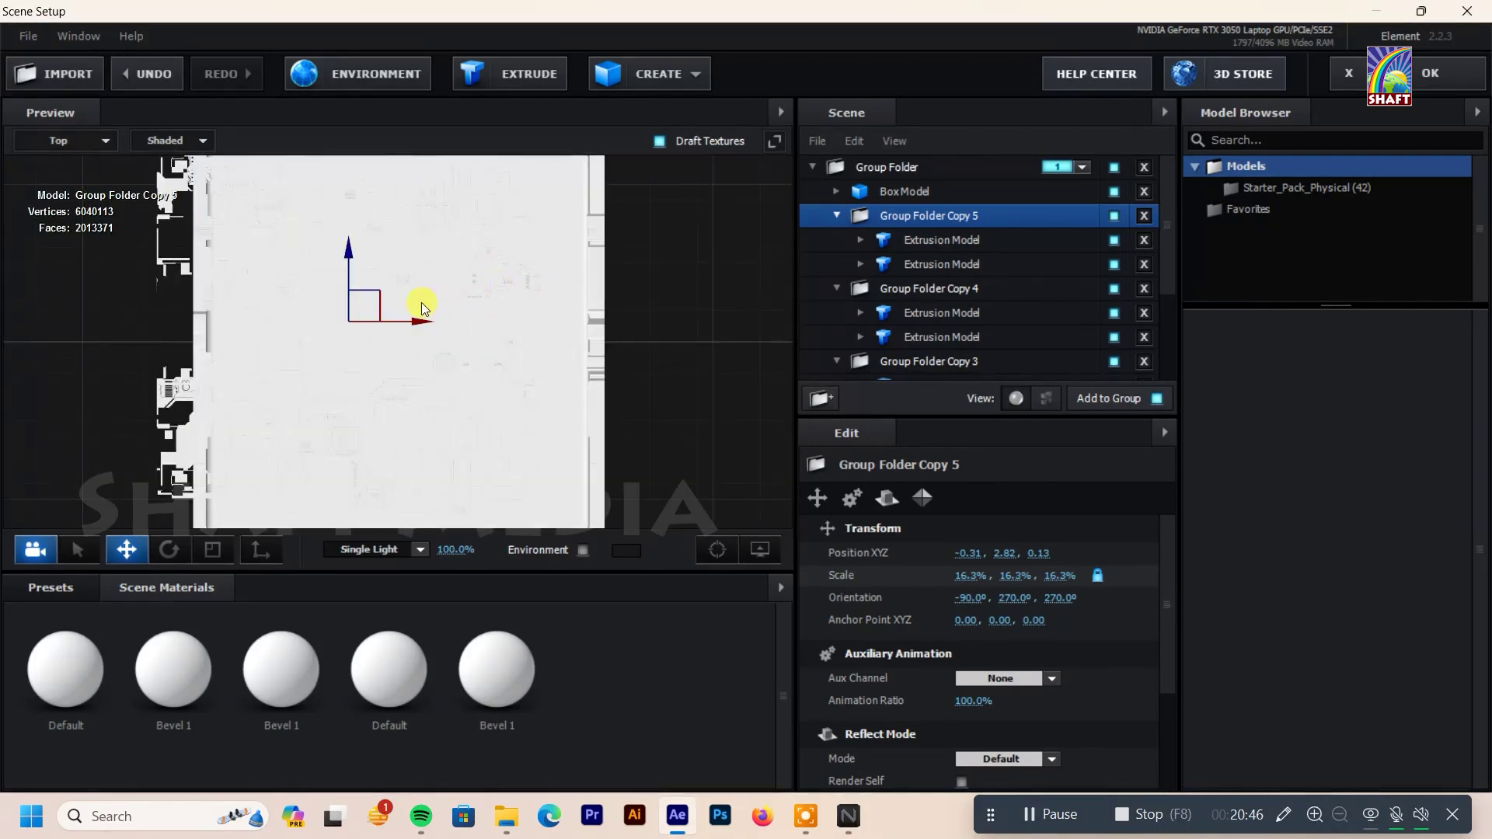
pyautogui.scroll(-3, 528, 291)
pyautogui.click(58, 135)
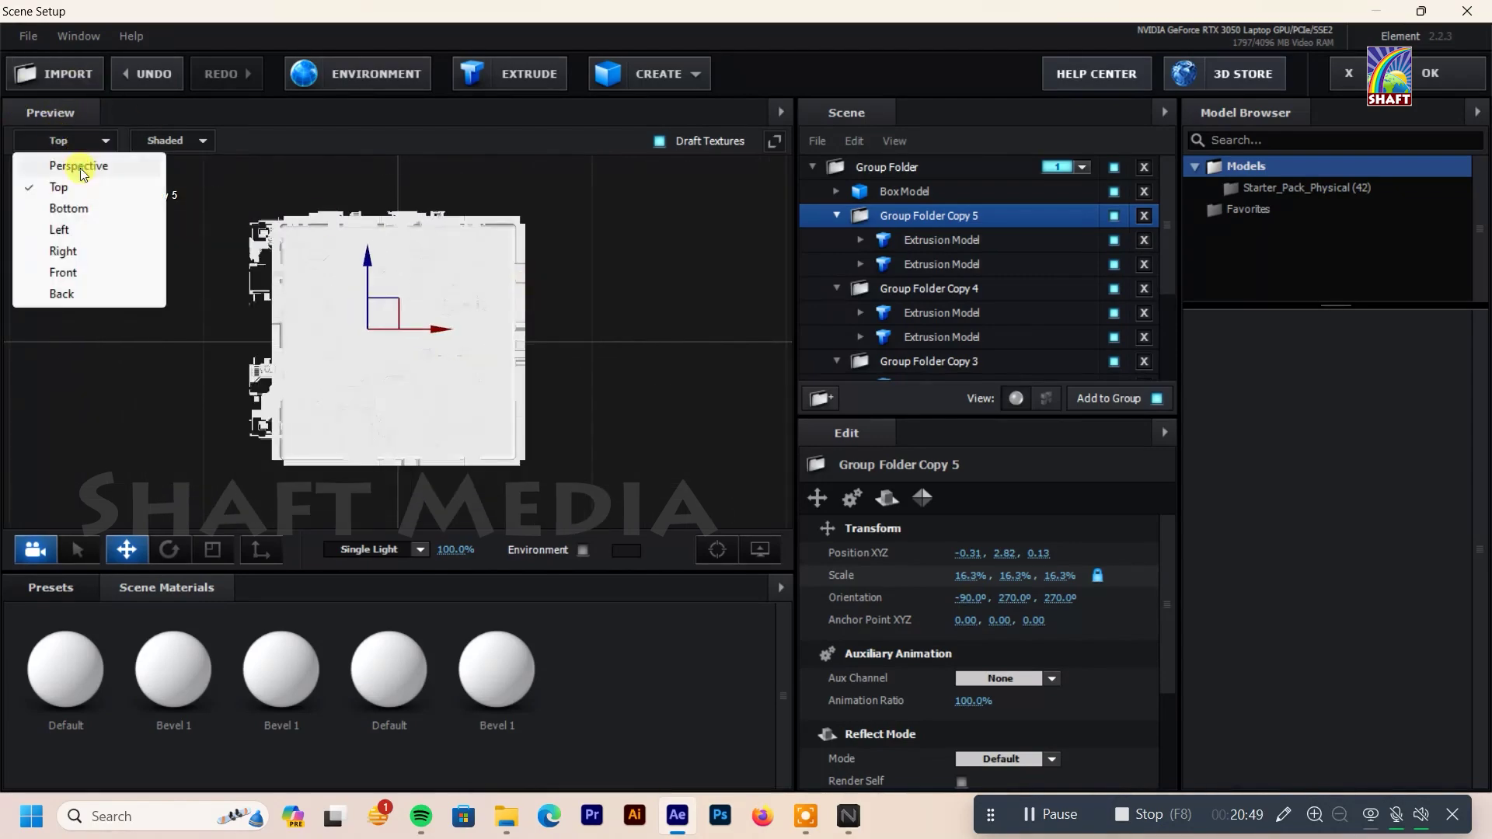
pyautogui.click(82, 156)
pyautogui.moveTo(473, 246); pyautogui.dragTo(354, 303)
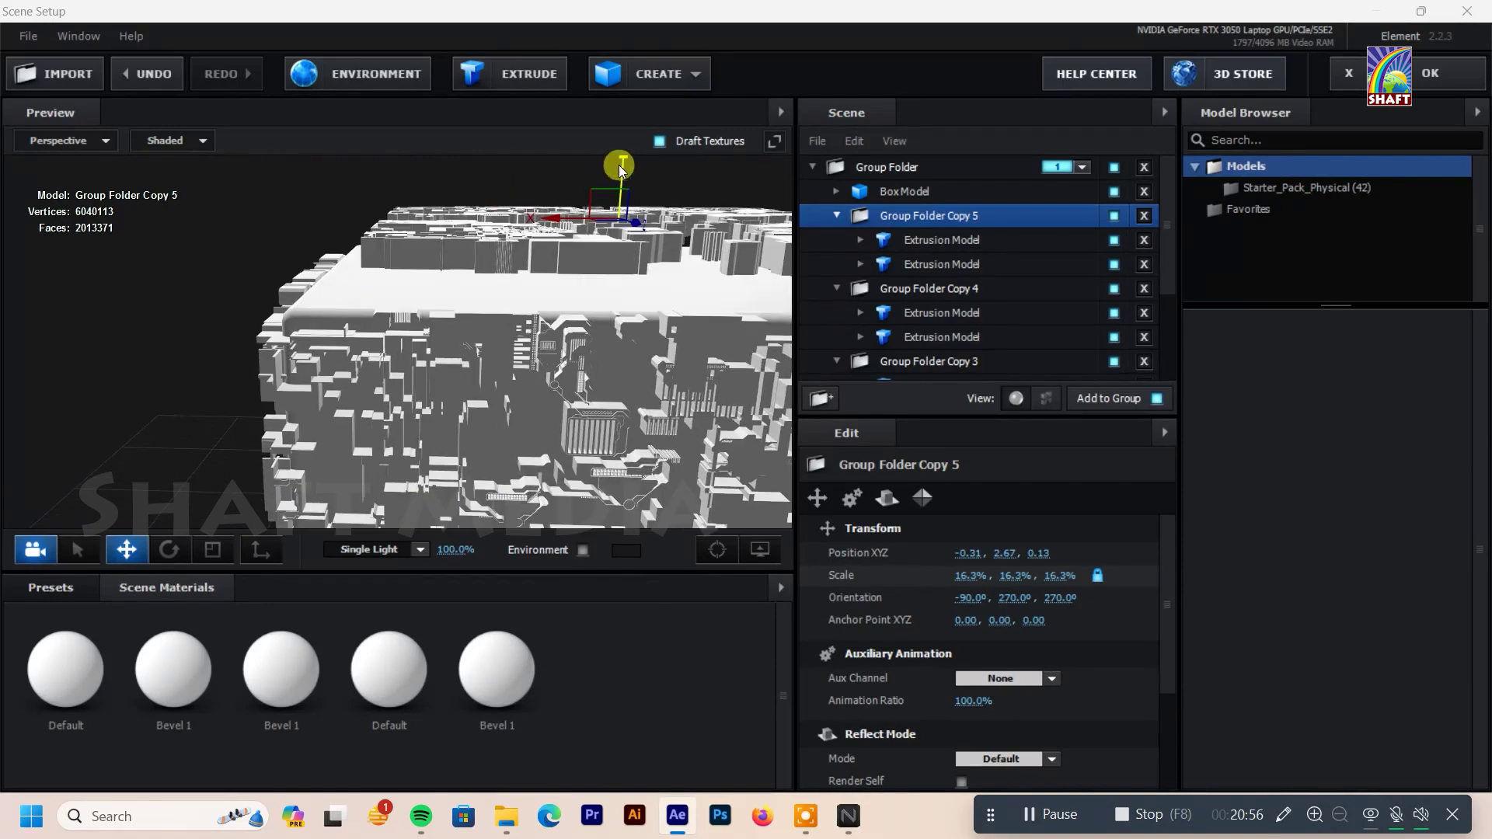
pyautogui.moveTo(626, 170); pyautogui.dragTo(644, 230)
pyautogui.moveTo(579, 295); pyautogui.dragTo(526, 303)
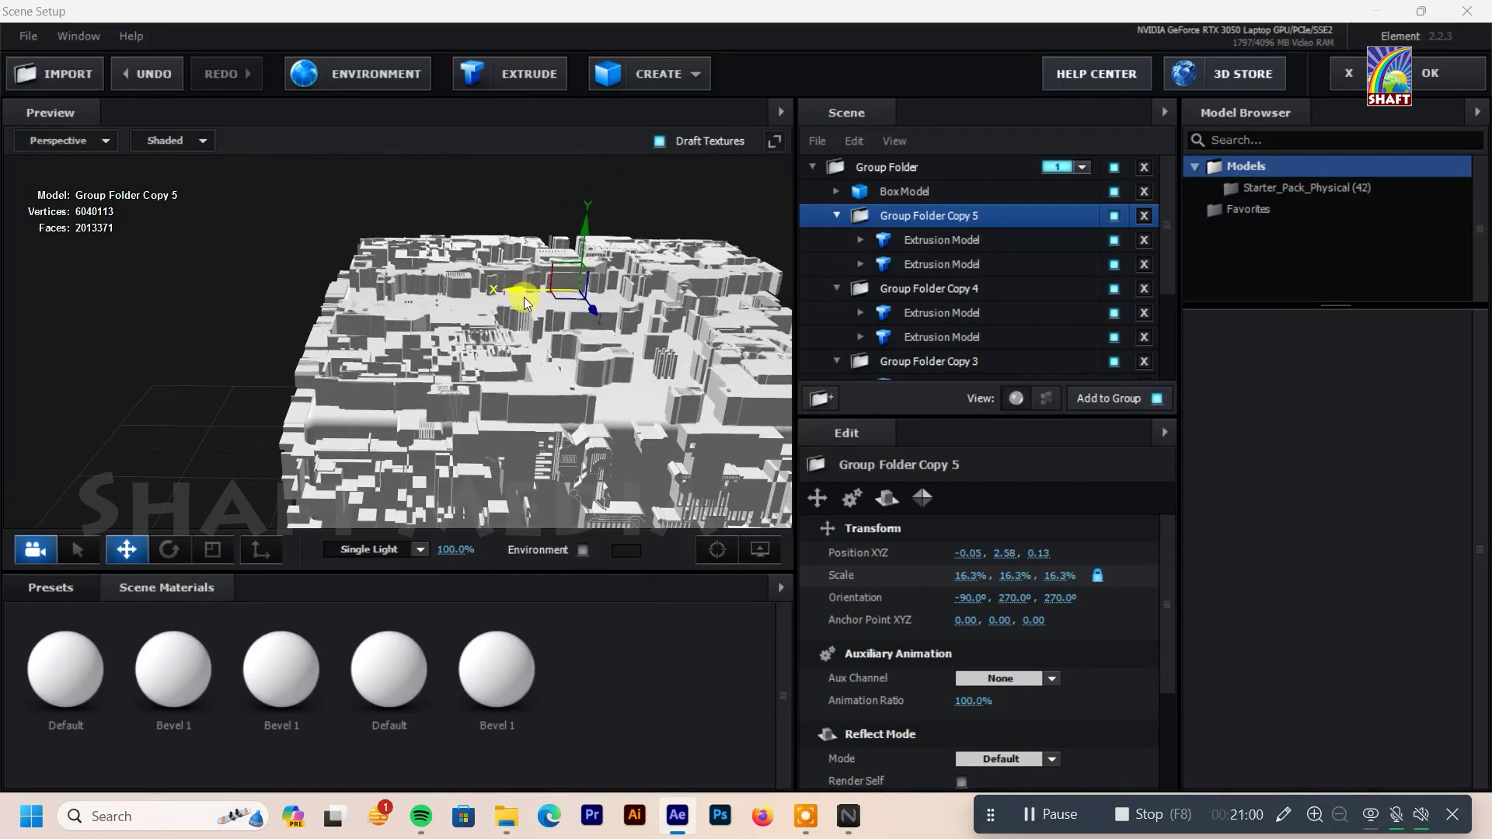
pyautogui.moveTo(616, 251)
pyautogui.mouseDown()
pyautogui.moveTo(533, 312)
pyautogui.moveTo(223, 467)
pyautogui.mouseUp()
# Step: Scale Copy 5 to 17.5% and nudge it to -0.01, 2.50, 0.04
pyautogui.click(211, 553)
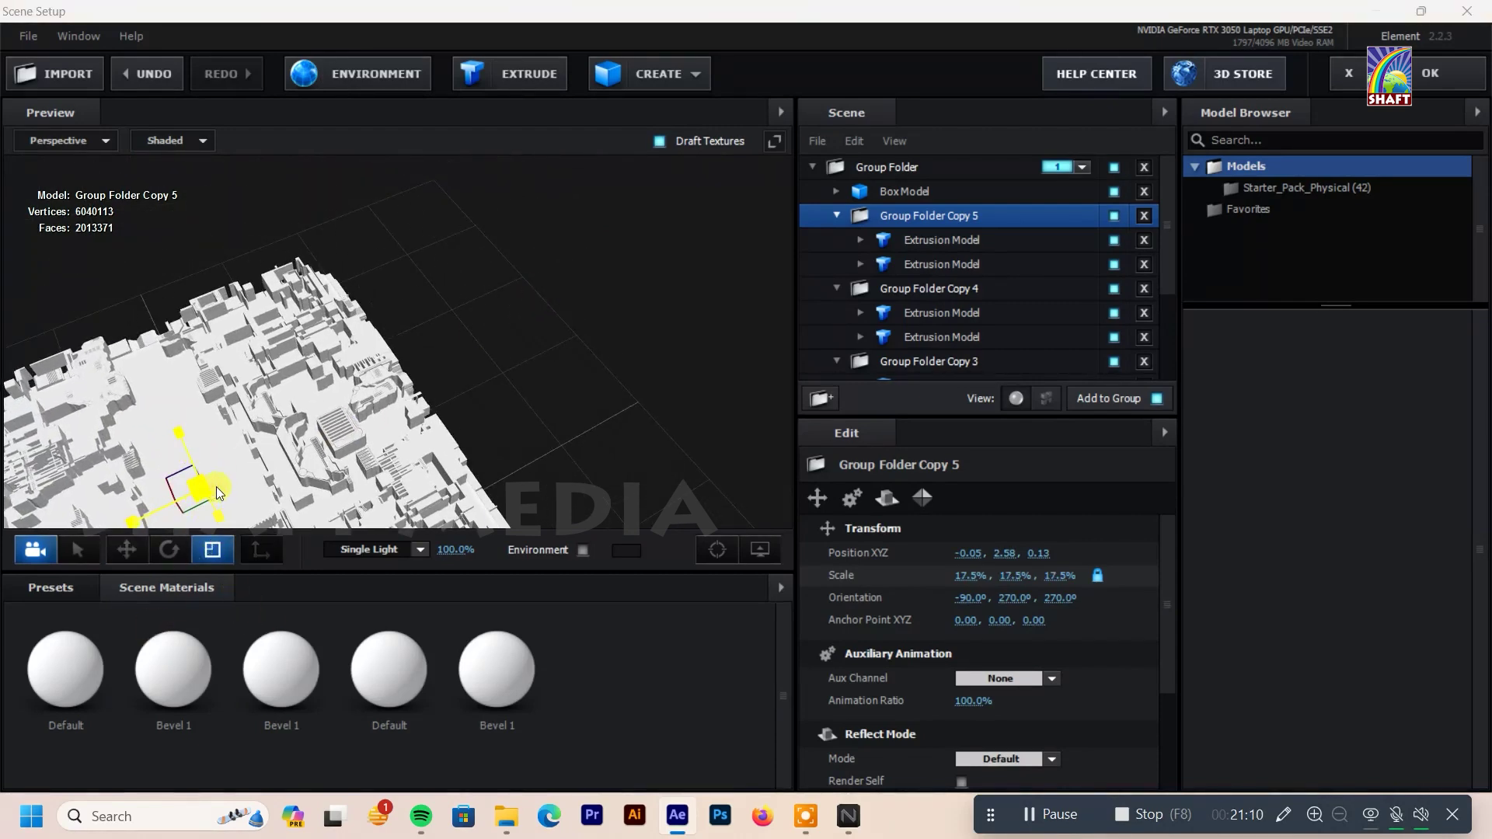
pyautogui.moveTo(204, 496); pyautogui.dragTo(477, 379)
pyautogui.click(125, 549)
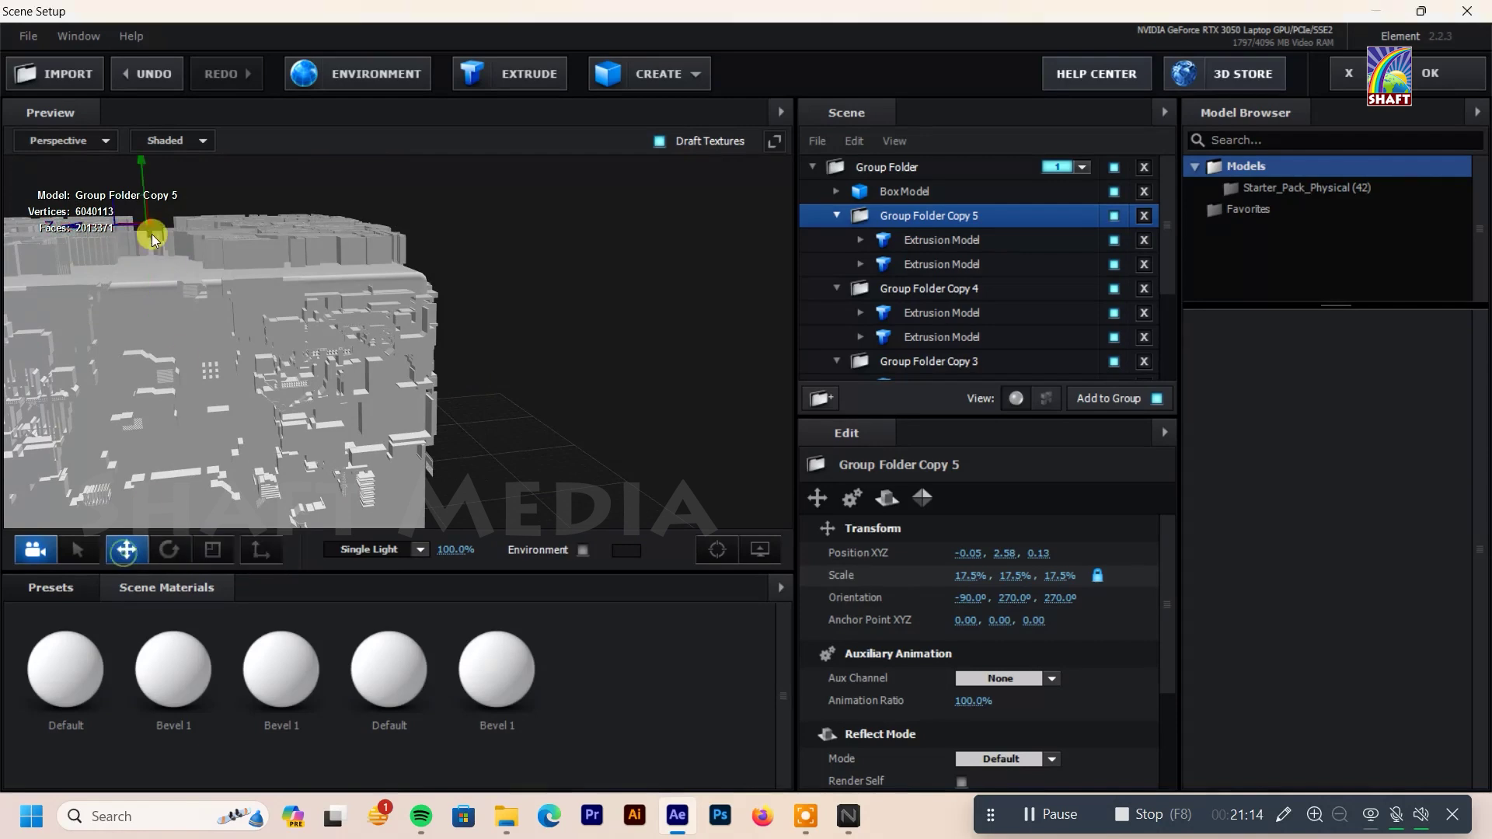
pyautogui.moveTo(88, 227)
pyautogui.mouseDown()
pyautogui.moveTo(472, 290)
pyautogui.moveTo(385, 301)
pyautogui.mouseUp()
pyautogui.moveTo(335, 167); pyautogui.dragTo(481, 229)
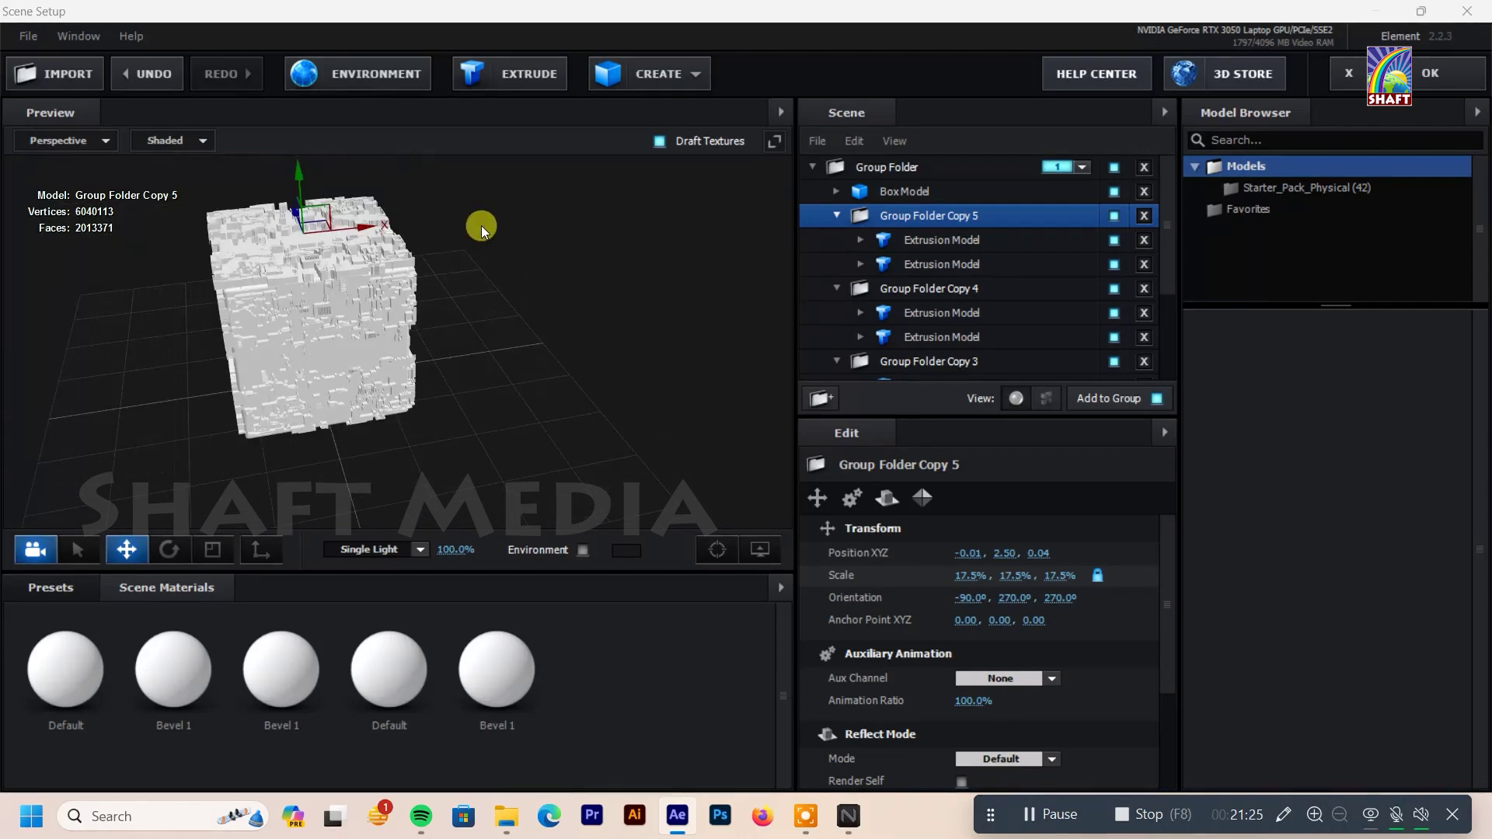
pyautogui.click(836, 216)
# Step: Apply the Physical Black_Gloss material to the selected group, Group Folder Copy 2 and Group Folder Copy
pyautogui.click(55, 596)
pyautogui.click(78, 699)
pyautogui.click(261, 685)
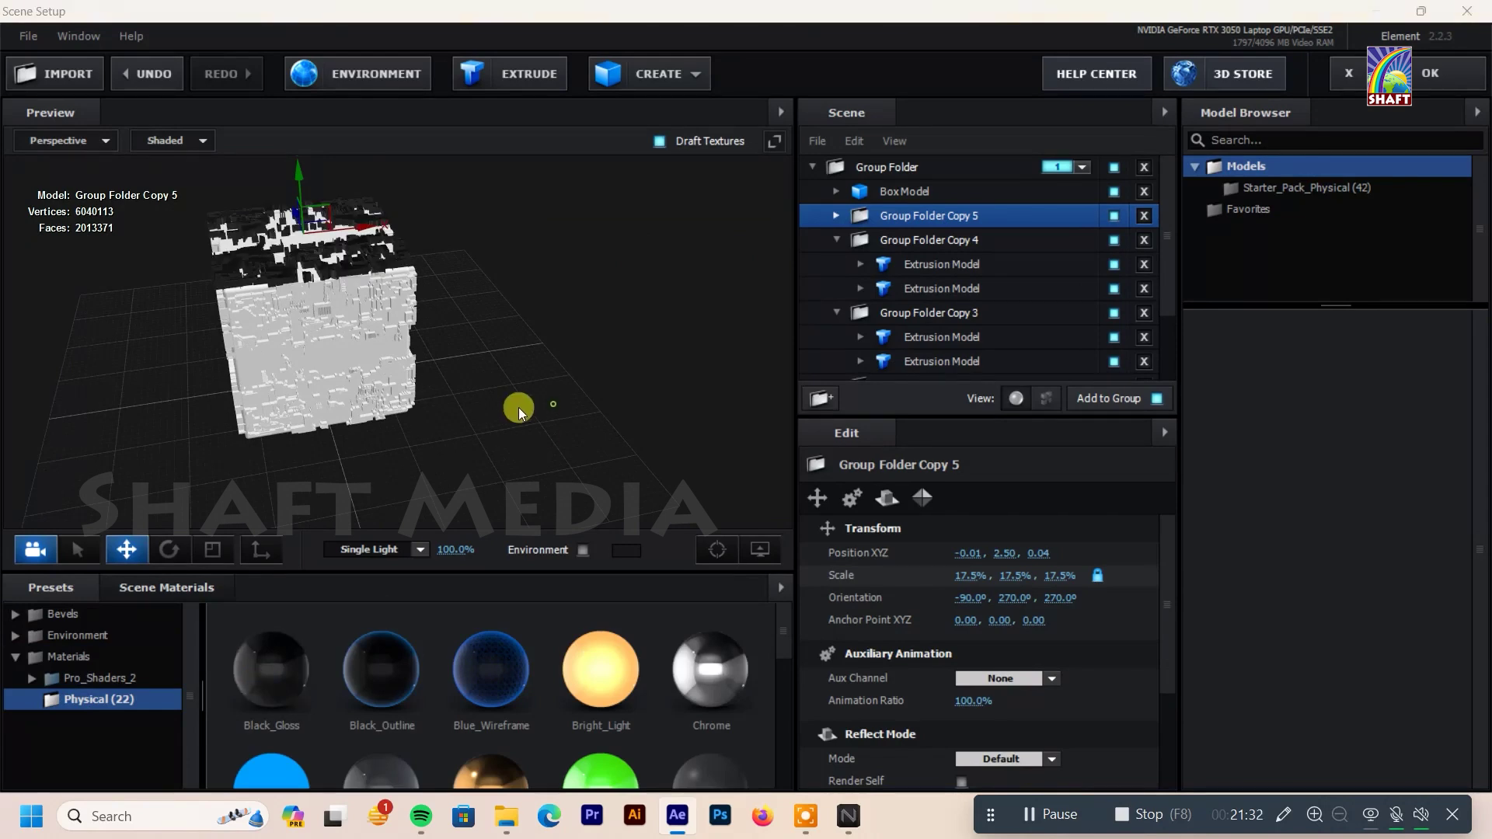
pyautogui.click(930, 240)
pyautogui.click(942, 264)
pyautogui.click(836, 240)
pyautogui.click(847, 264)
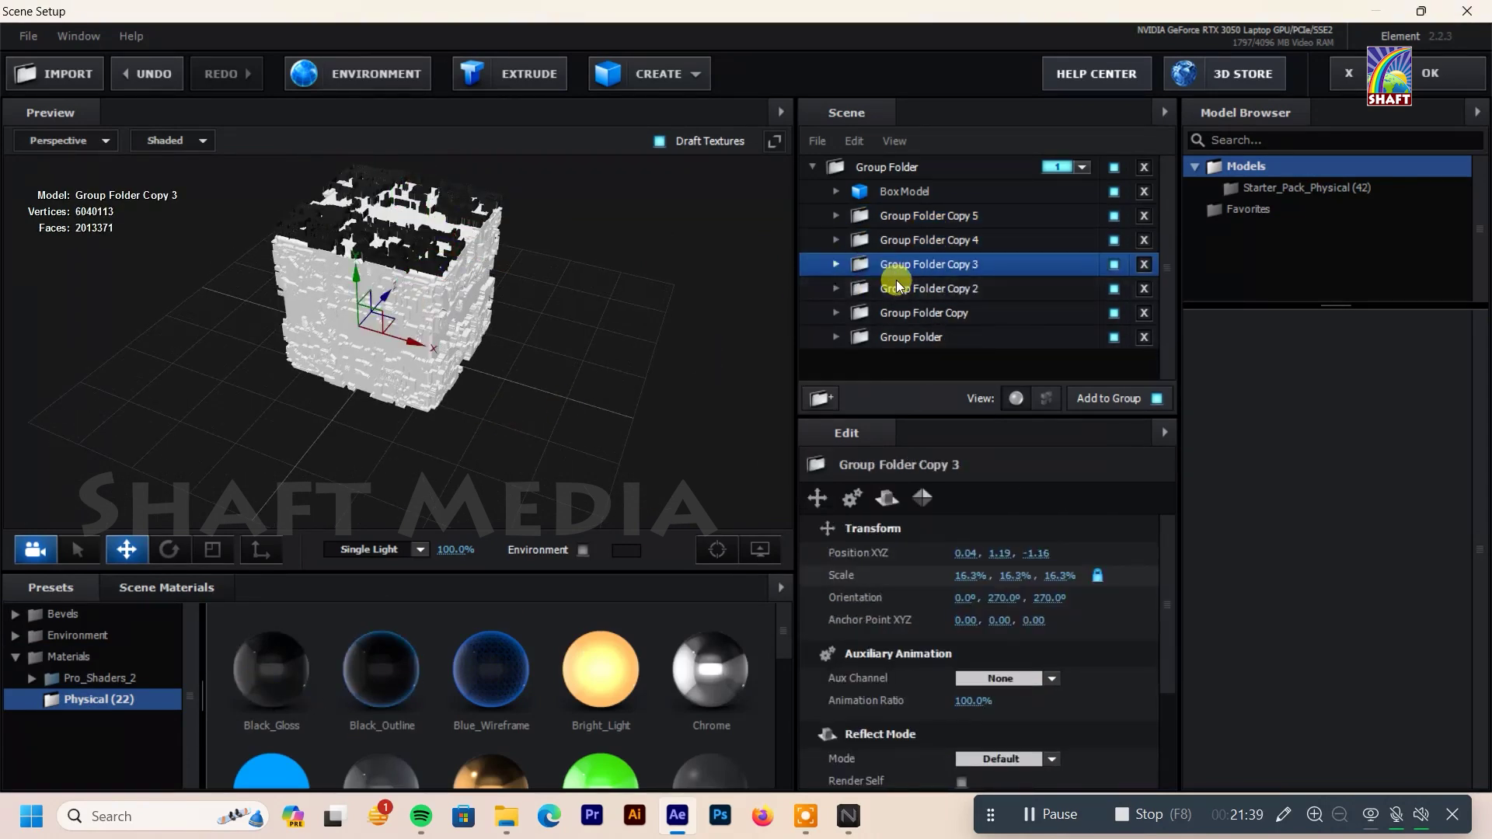
pyautogui.click(895, 289)
pyautogui.click(258, 661)
pyautogui.click(892, 314)
pyautogui.click(299, 652)
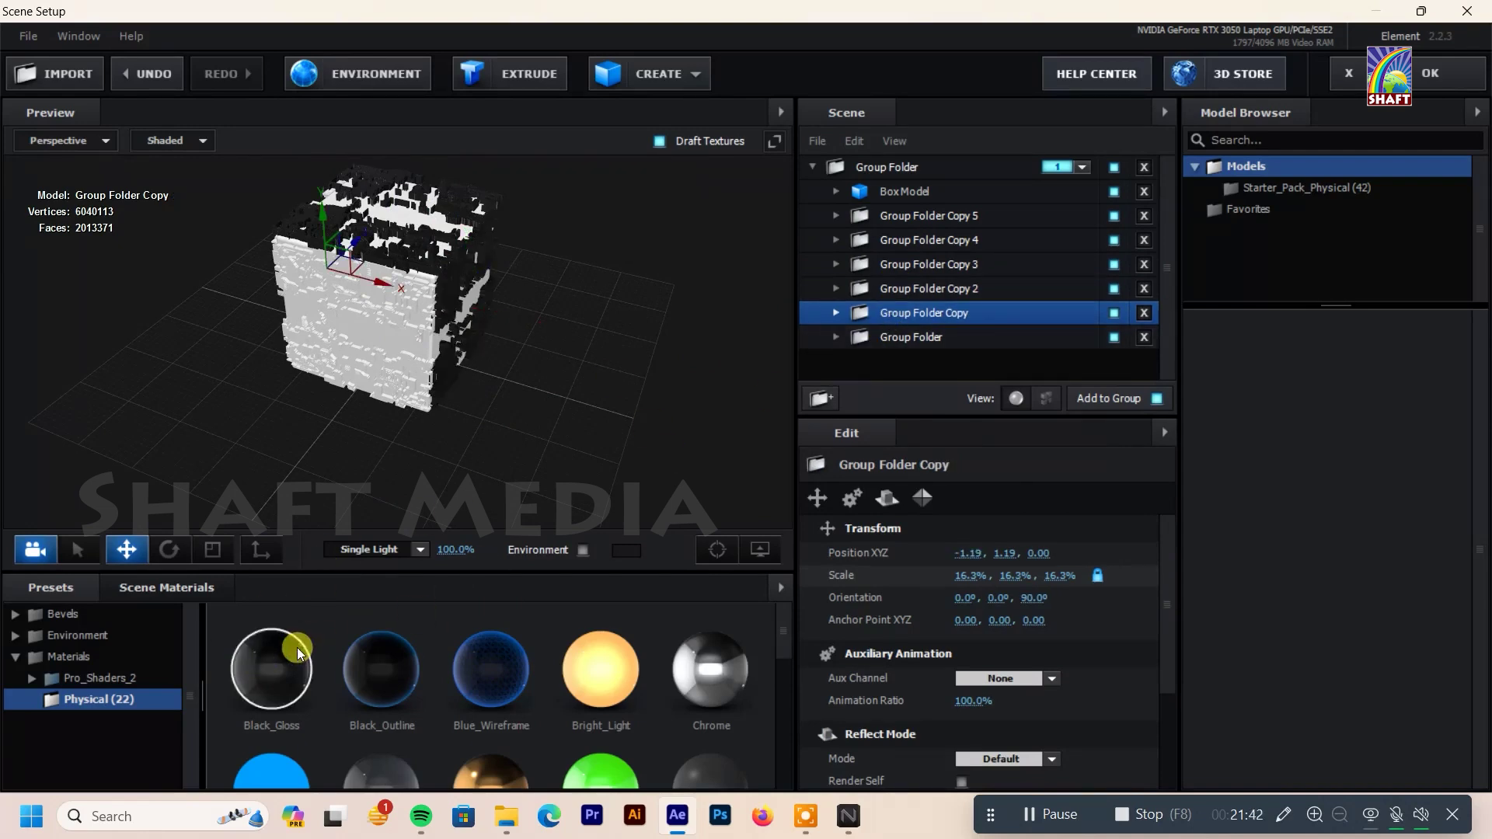
# Step: Step through the Group Folders and Box Model, settling on Group Folder Copy 5
pyautogui.click(912, 336)
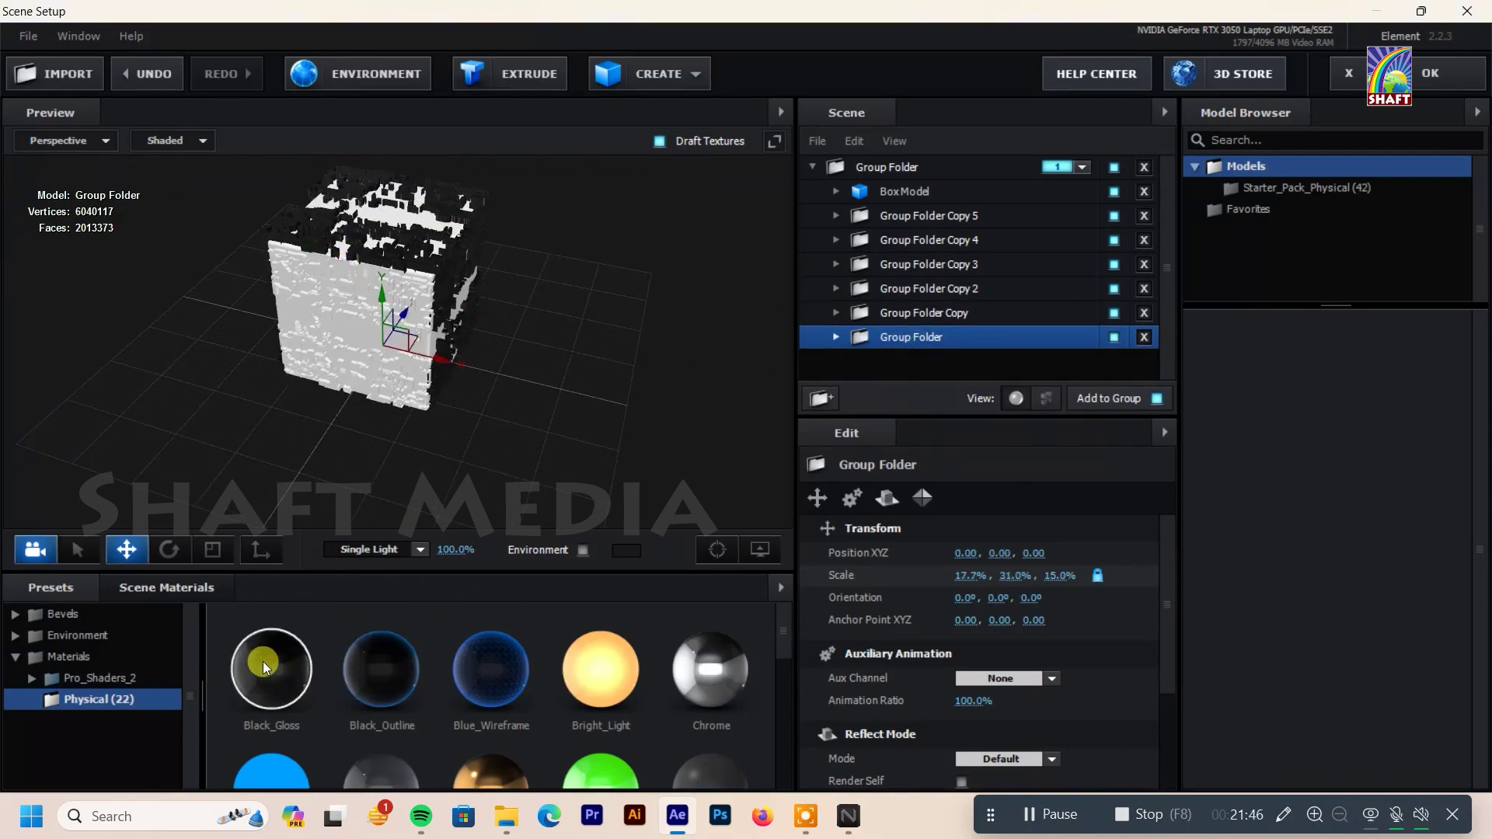
pyautogui.click(907, 215)
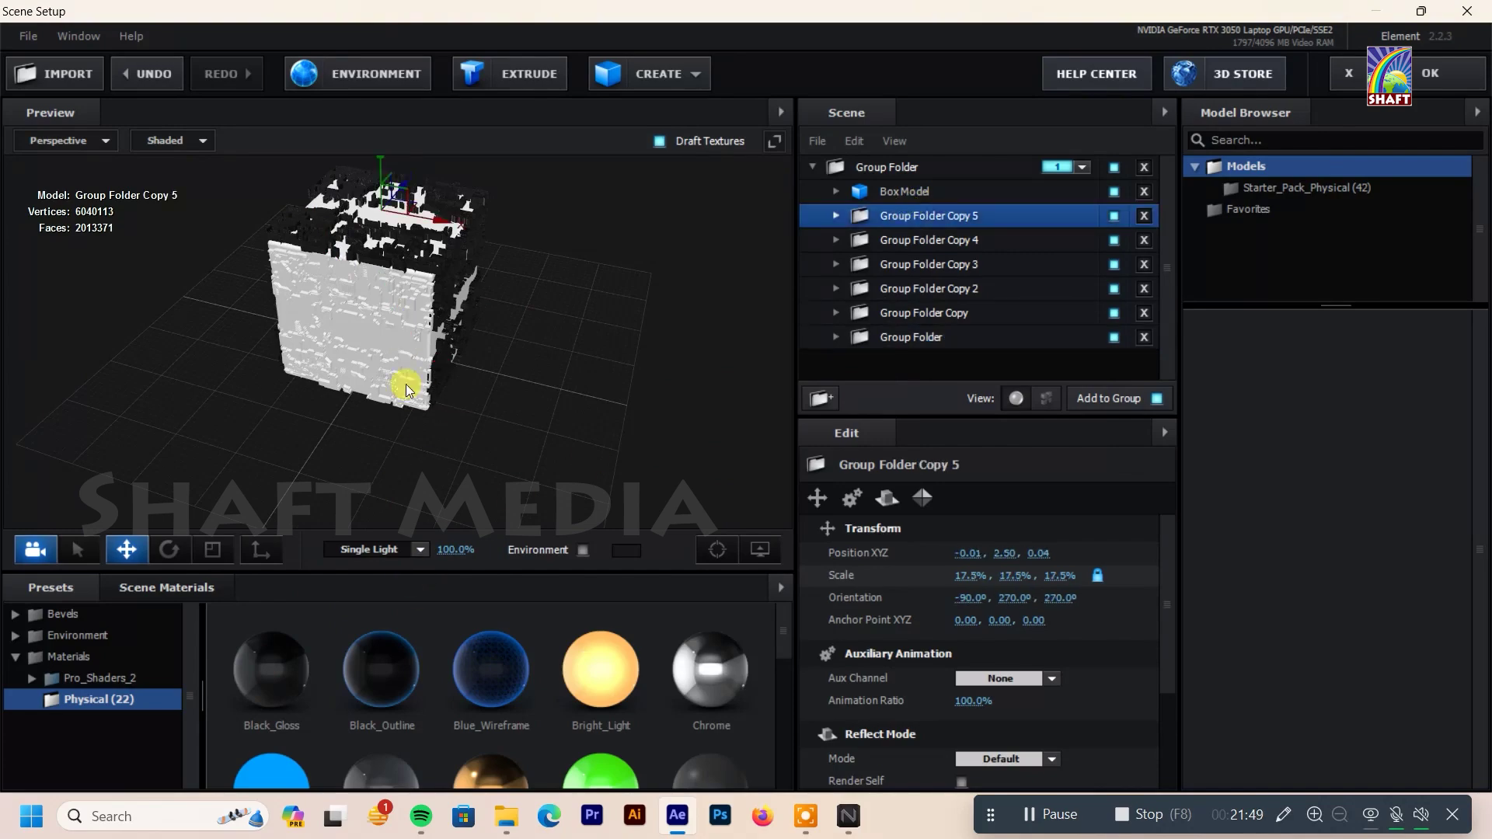
pyautogui.click(915, 193)
pyautogui.click(916, 163)
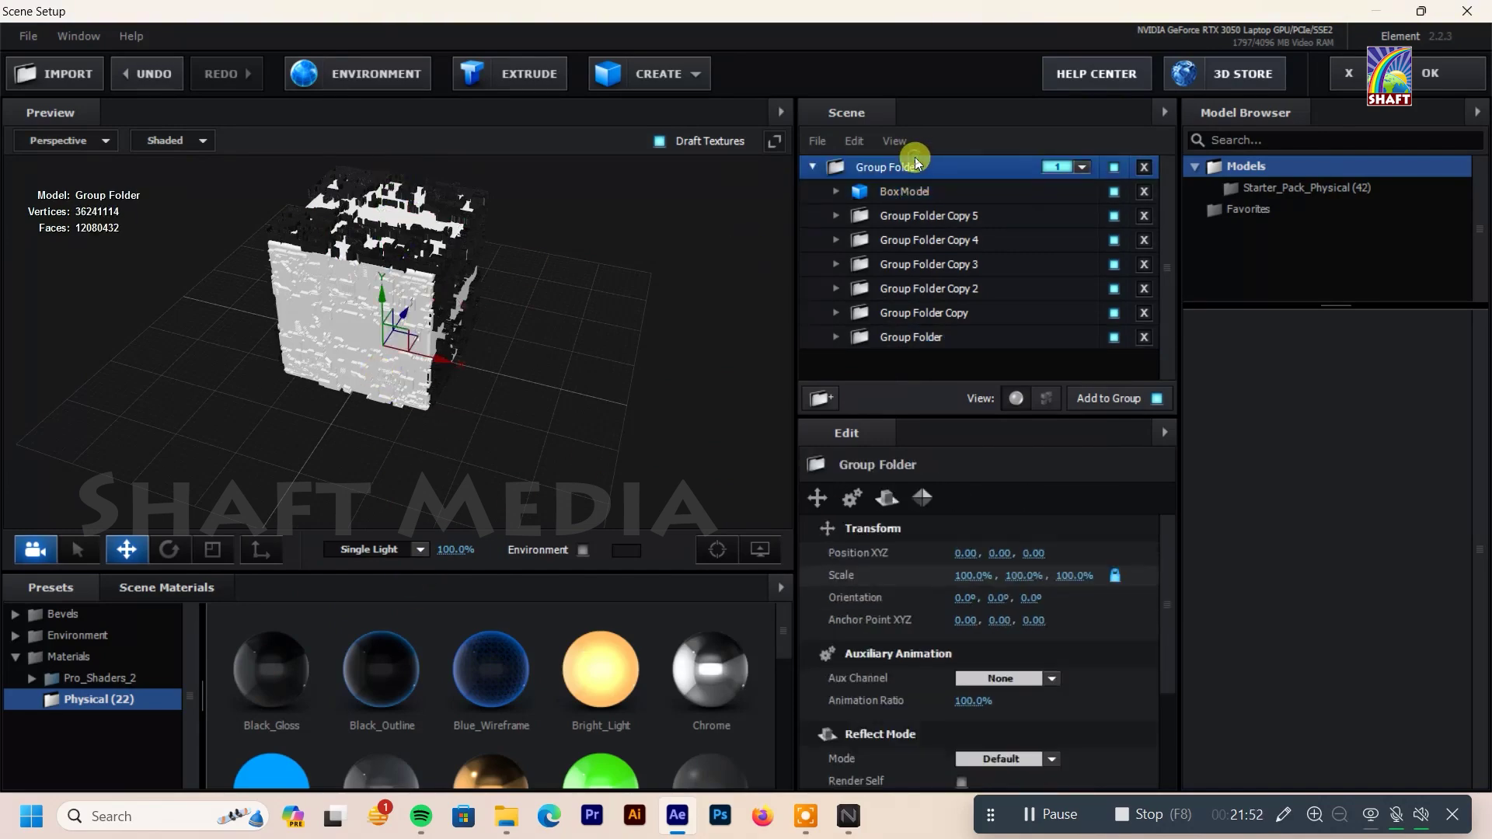
pyautogui.click(922, 218)
pyautogui.moveTo(445, 463)
pyautogui.mouseDown()
pyautogui.moveTo(337, 390)
pyautogui.moveTo(665, 407)
pyautogui.moveTo(451, 371)
pyautogui.moveTo(314, 384)
pyautogui.mouseUp()
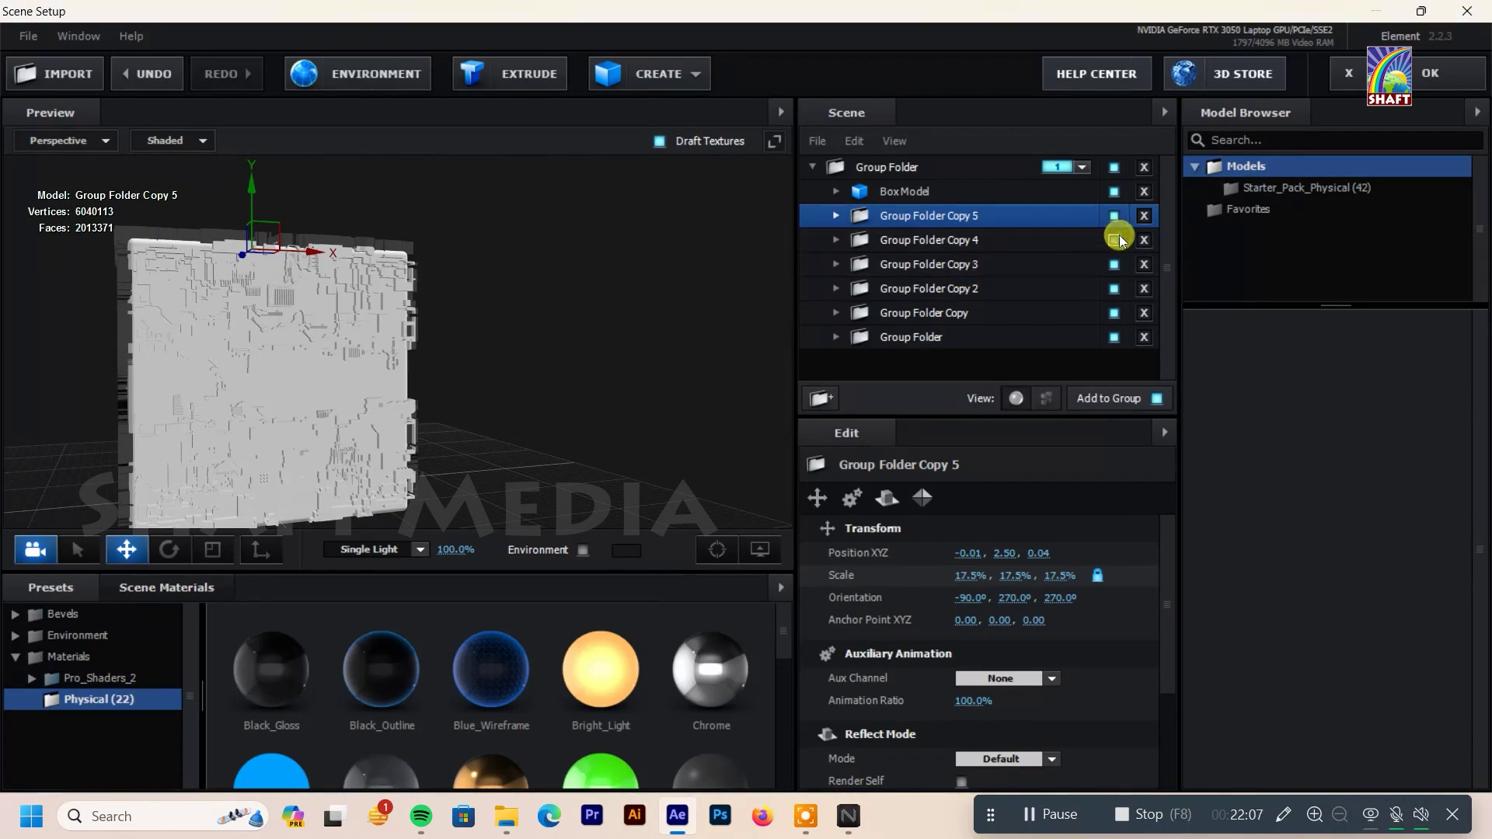
# Step: Inspect the glossy cube, then expand Copy 5's extrusion model to show its material
pyautogui.click(1118, 262)
pyautogui.moveTo(445, 460)
pyautogui.mouseDown()
pyautogui.moveTo(553, 392)
pyautogui.moveTo(868, 277)
pyautogui.mouseUp()
pyautogui.scroll(-3, 849, 577)
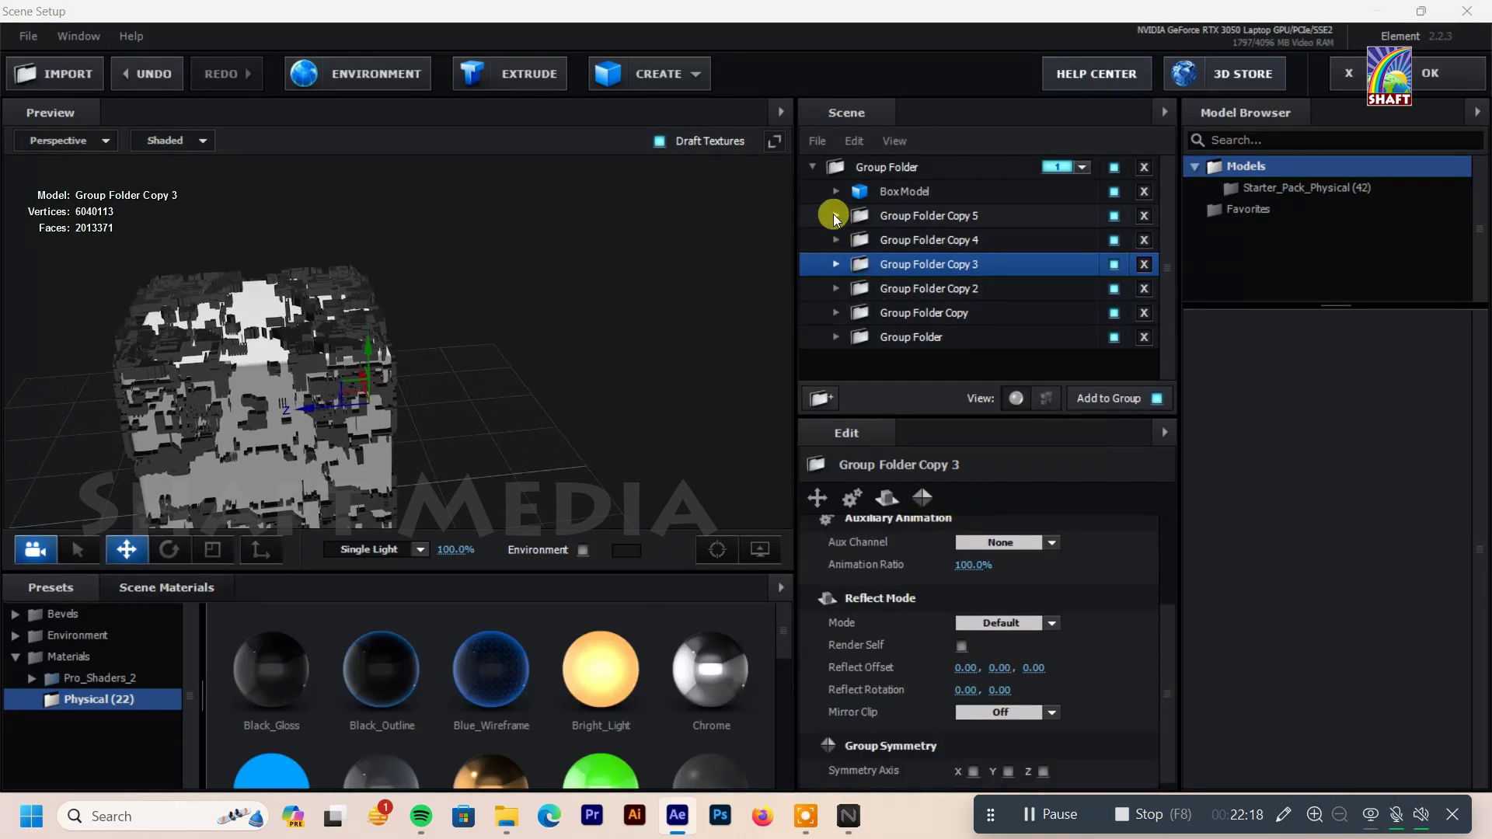
pyautogui.click(835, 215)
pyautogui.doubleClick(906, 240)
# Step: Set Copy 5's Black_Gloss diffuse texture to Custom Layer 1 and accept the scene setup
pyautogui.click(958, 264)
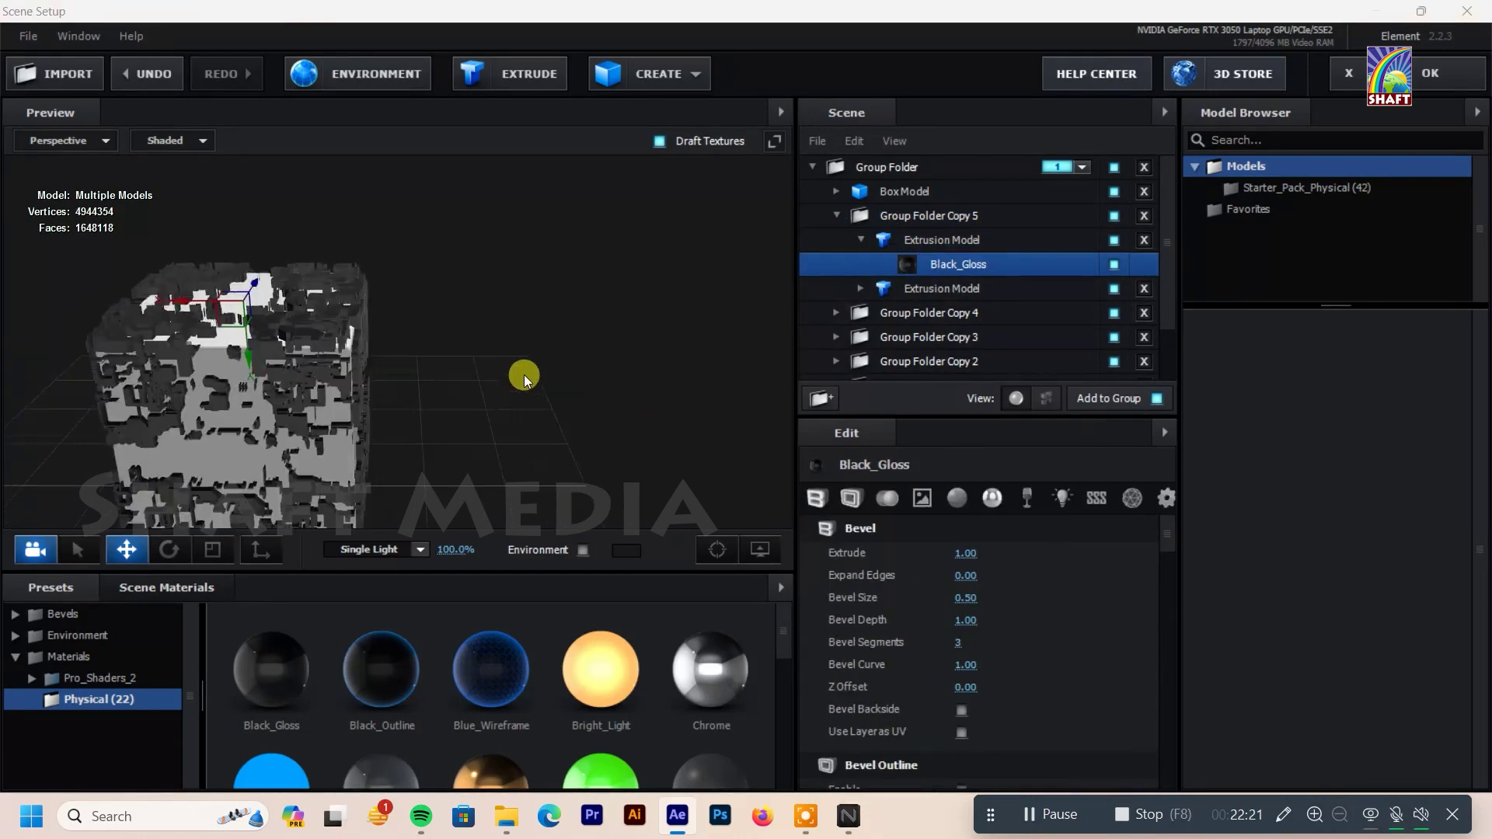
pyautogui.moveTo(524, 374); pyautogui.dragTo(537, 386)
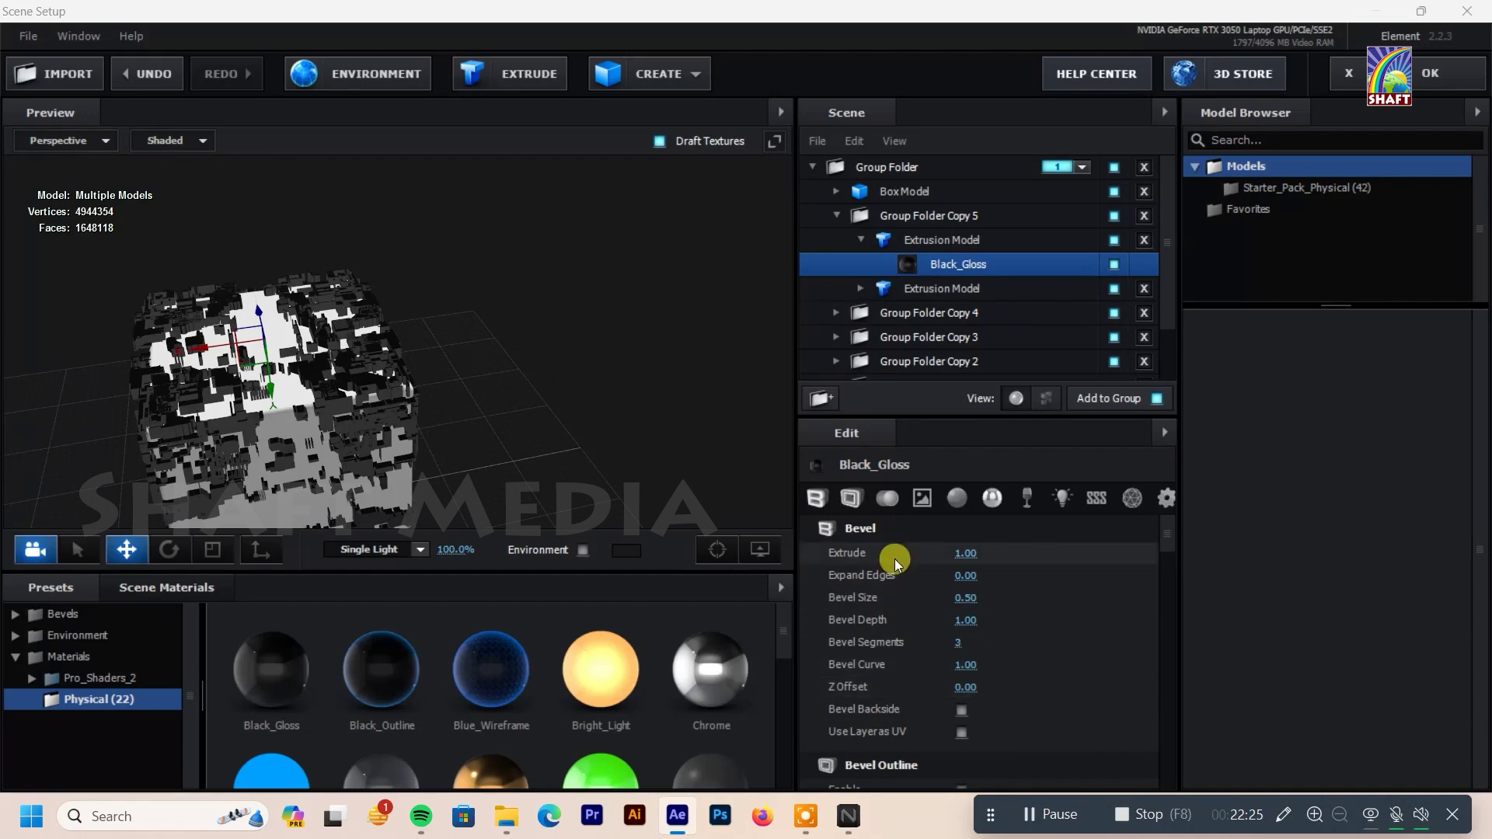
pyautogui.scroll(-8, 893, 557)
pyautogui.scroll(-3, 893, 567)
pyautogui.click(981, 567)
pyautogui.click(954, 441)
pyautogui.click(1036, 458)
pyautogui.click(1055, 439)
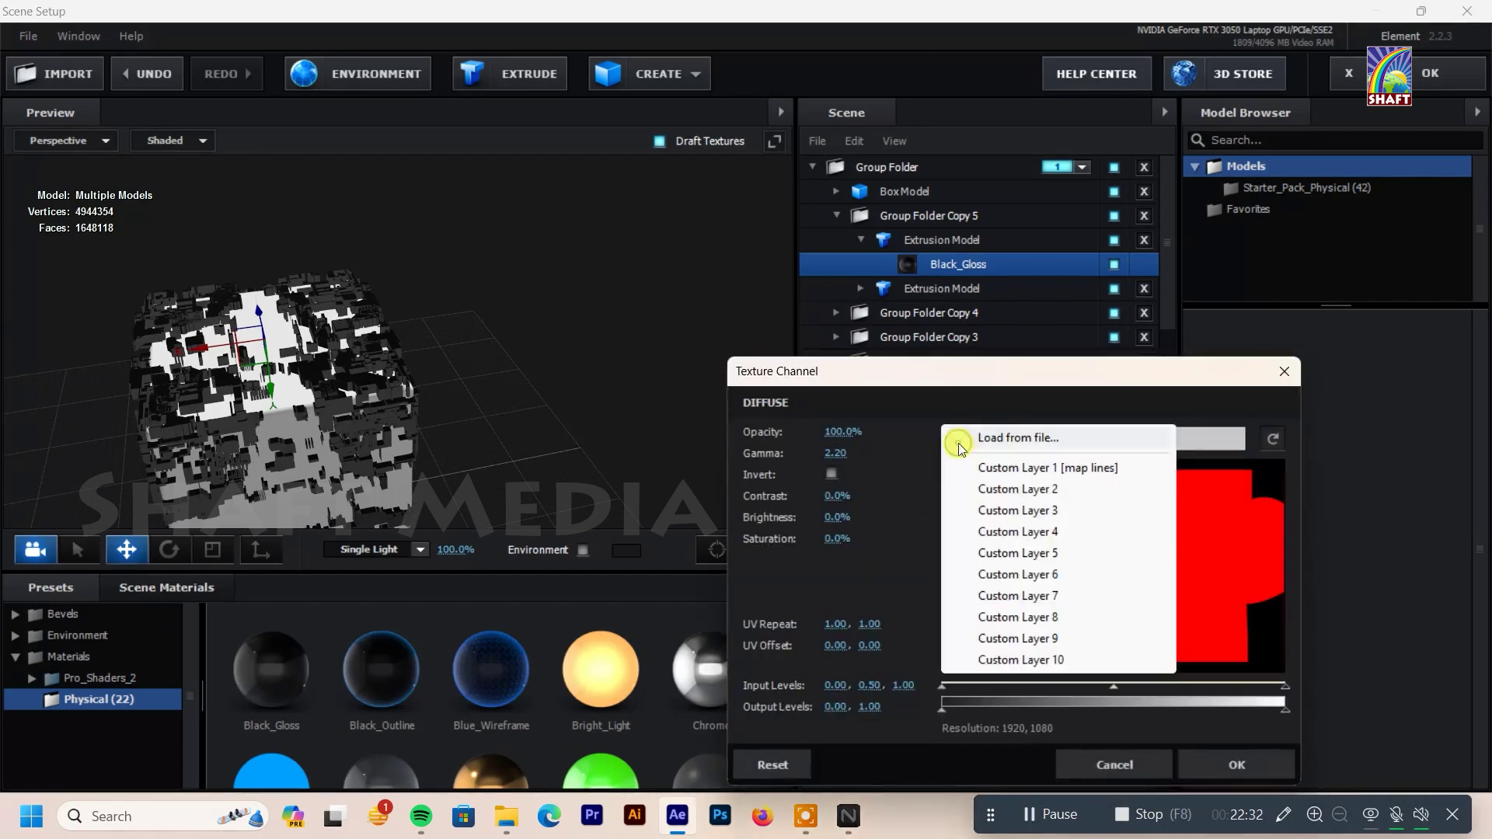
pyautogui.click(1284, 371)
pyautogui.click(1427, 88)
pyautogui.doubleClick(201, 664)
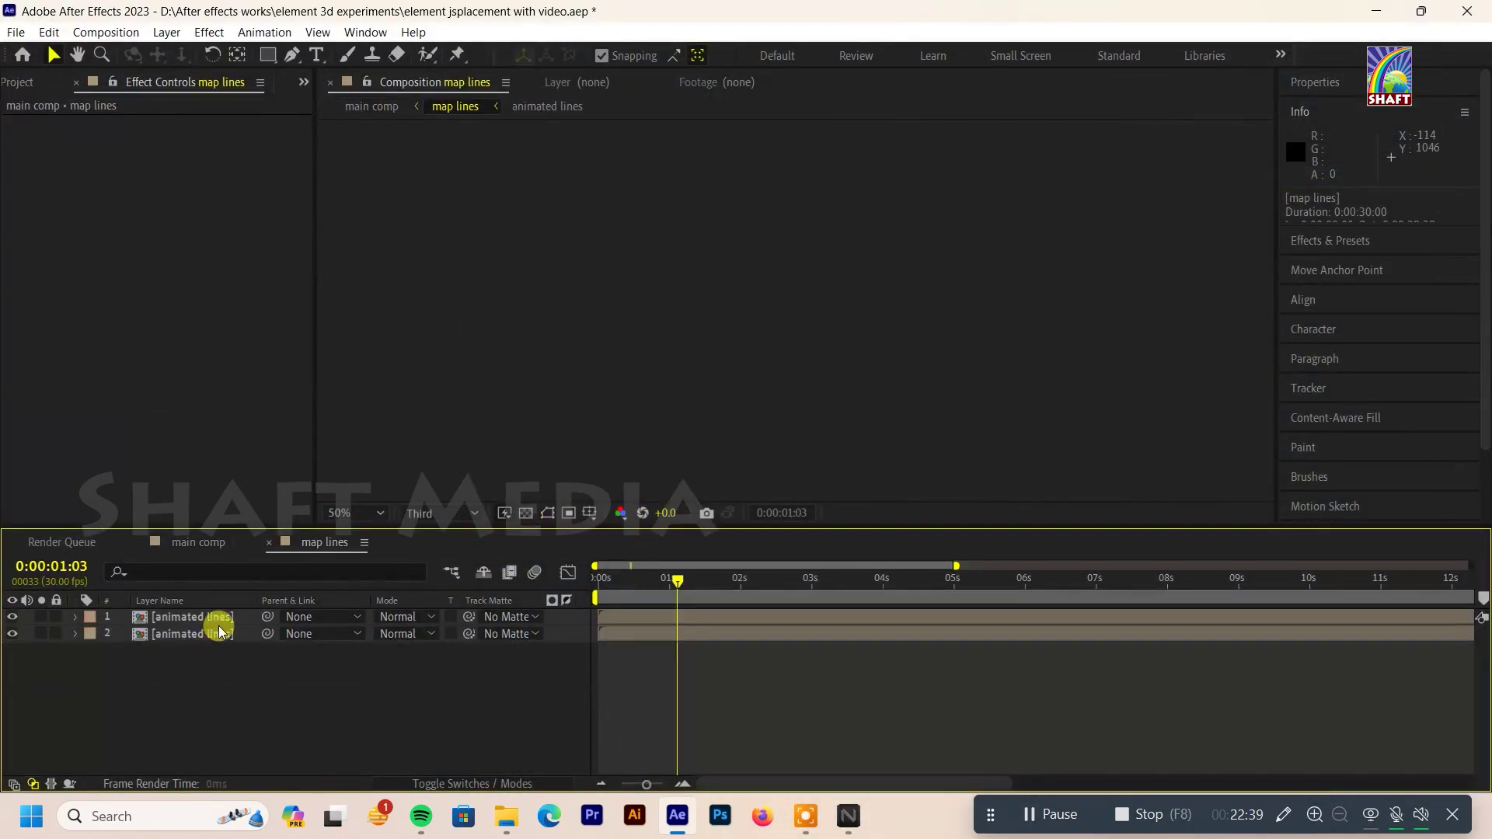
# Step: Select the map lines layers and preview the glowing red line animation up to 1:20
pyautogui.click(210, 617)
pyautogui.click(229, 631)
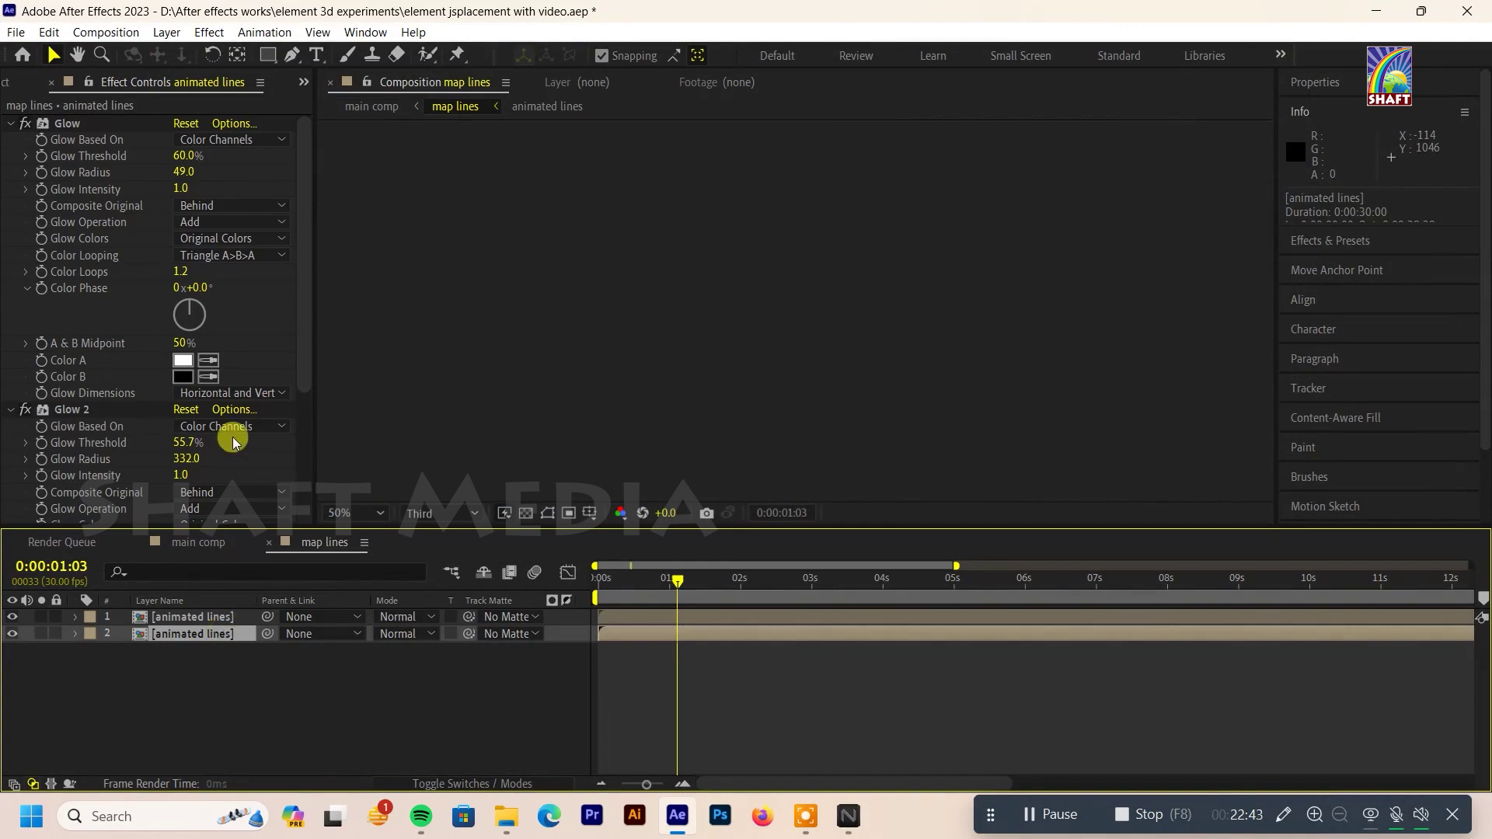
pyautogui.press('space')
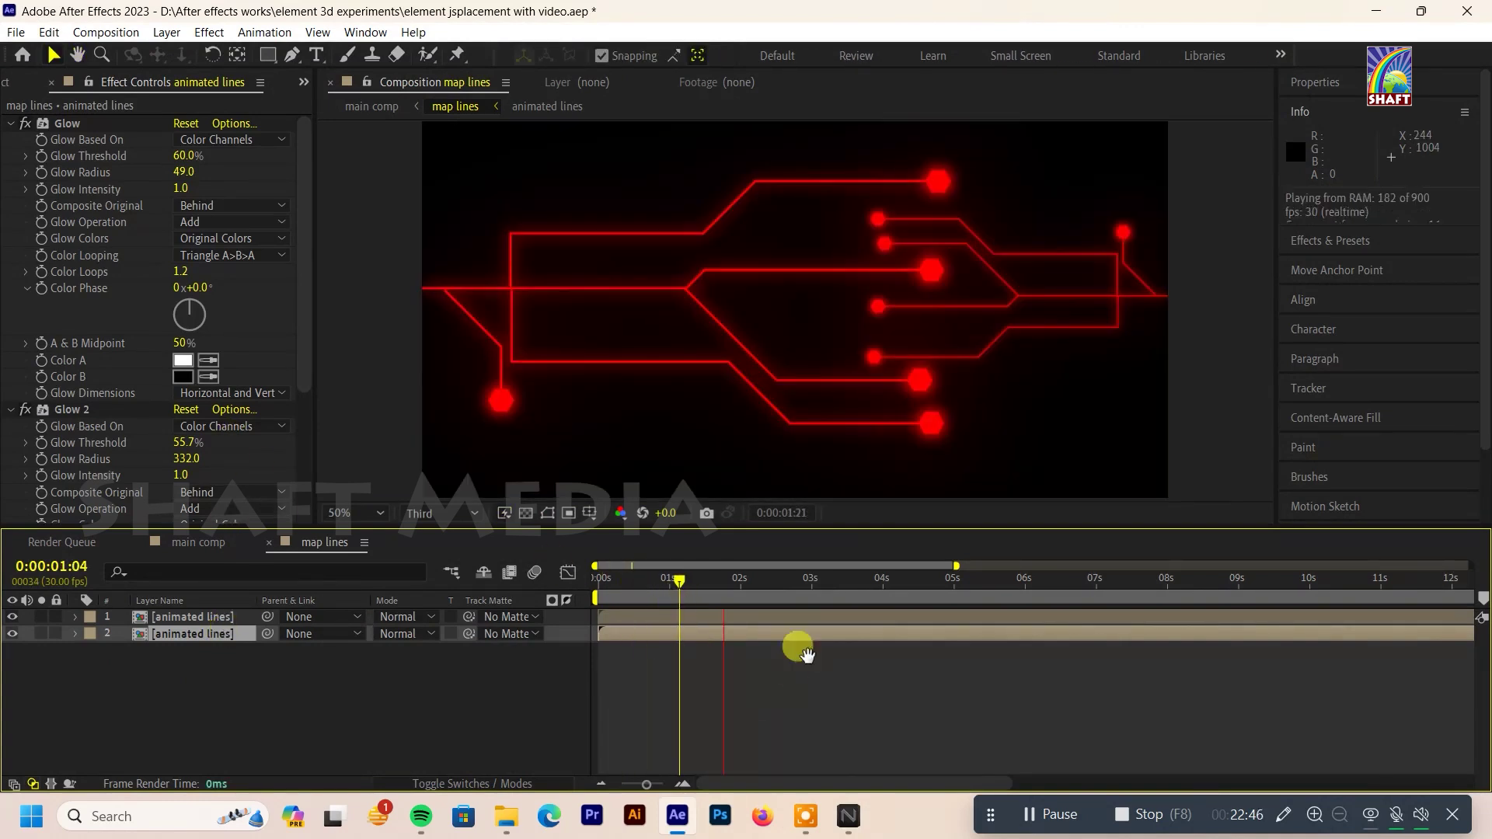
pyautogui.moveTo(716, 594); pyautogui.dragTo(716, 645)
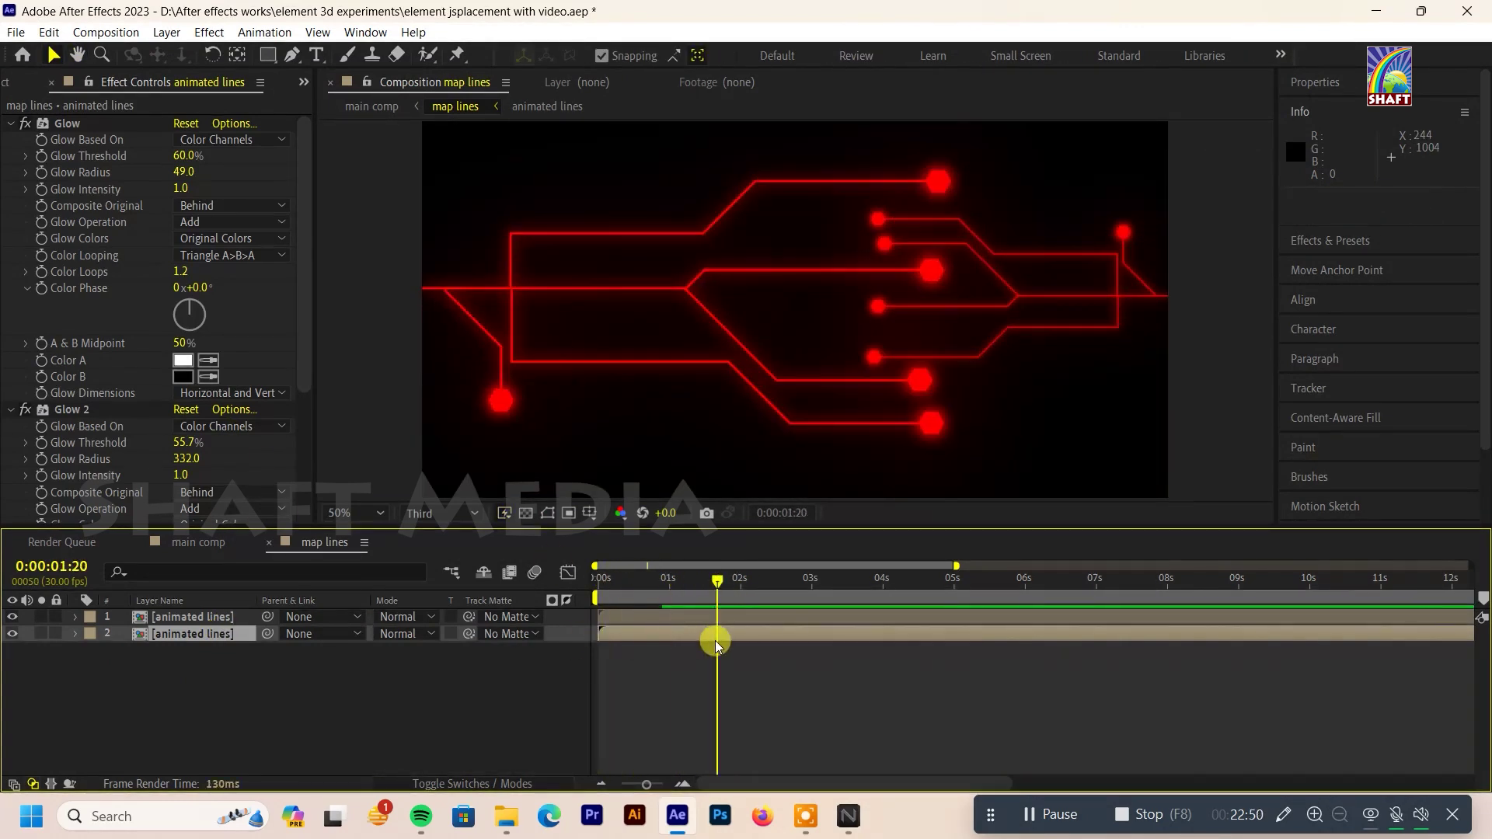
# Step: In the main comp, select the element layer and expand its Custom Texture Maps settings
pyautogui.click(198, 541)
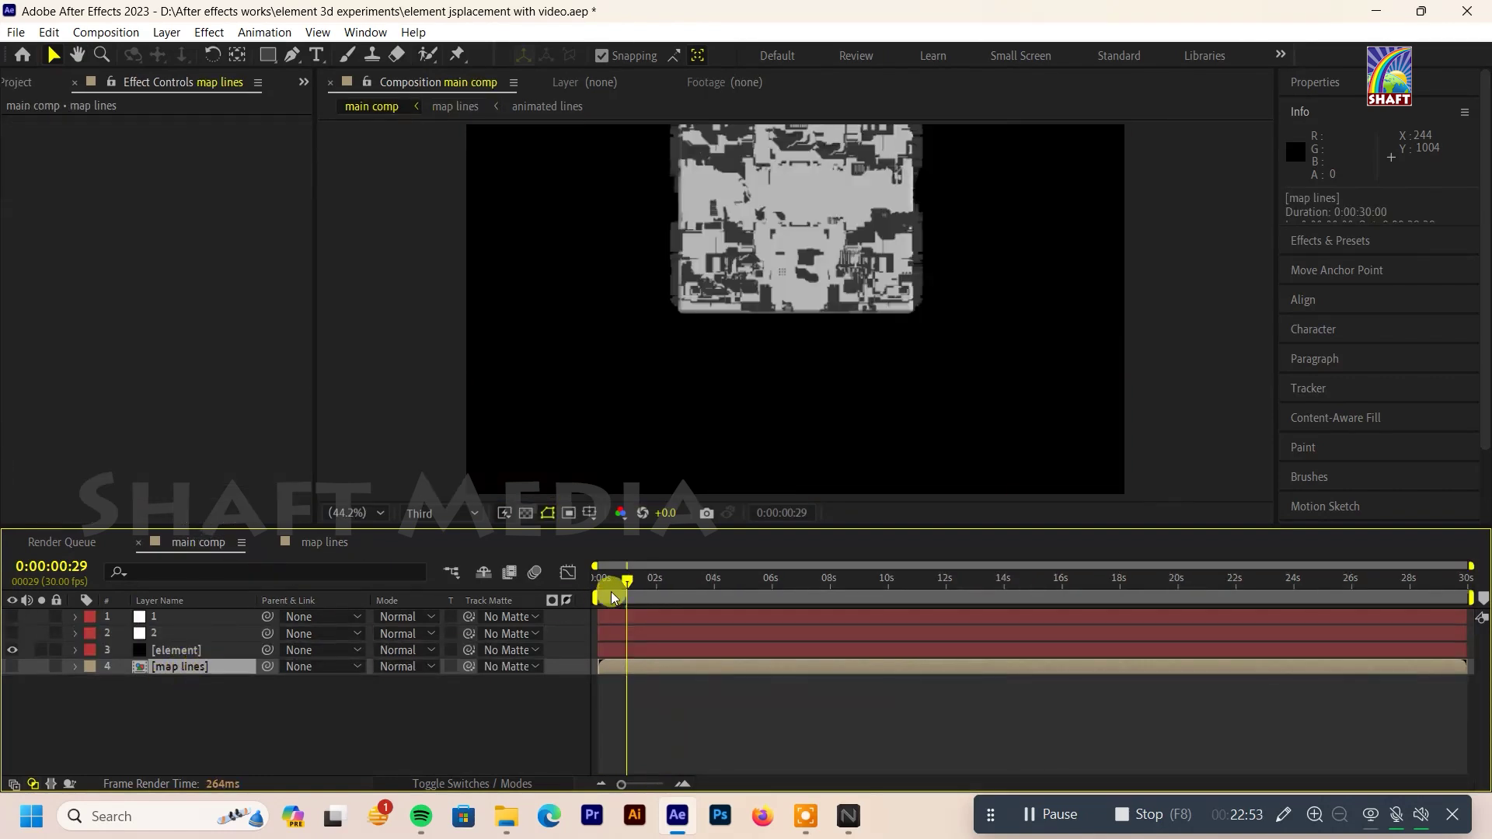
pyautogui.moveTo(759, 596); pyautogui.dragTo(604, 595)
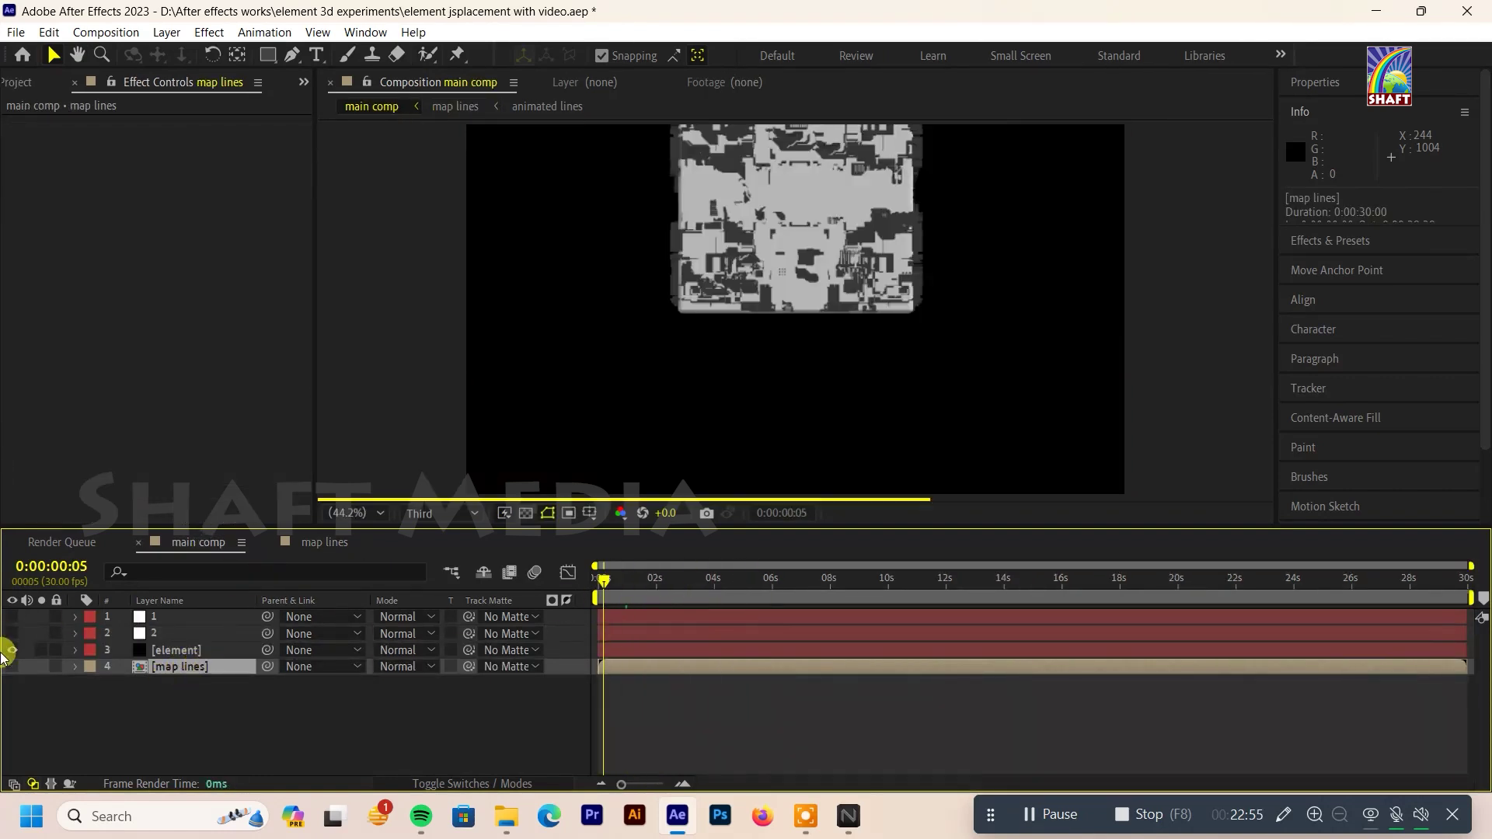
pyautogui.click(187, 648)
pyautogui.click(26, 257)
pyautogui.click(33, 332)
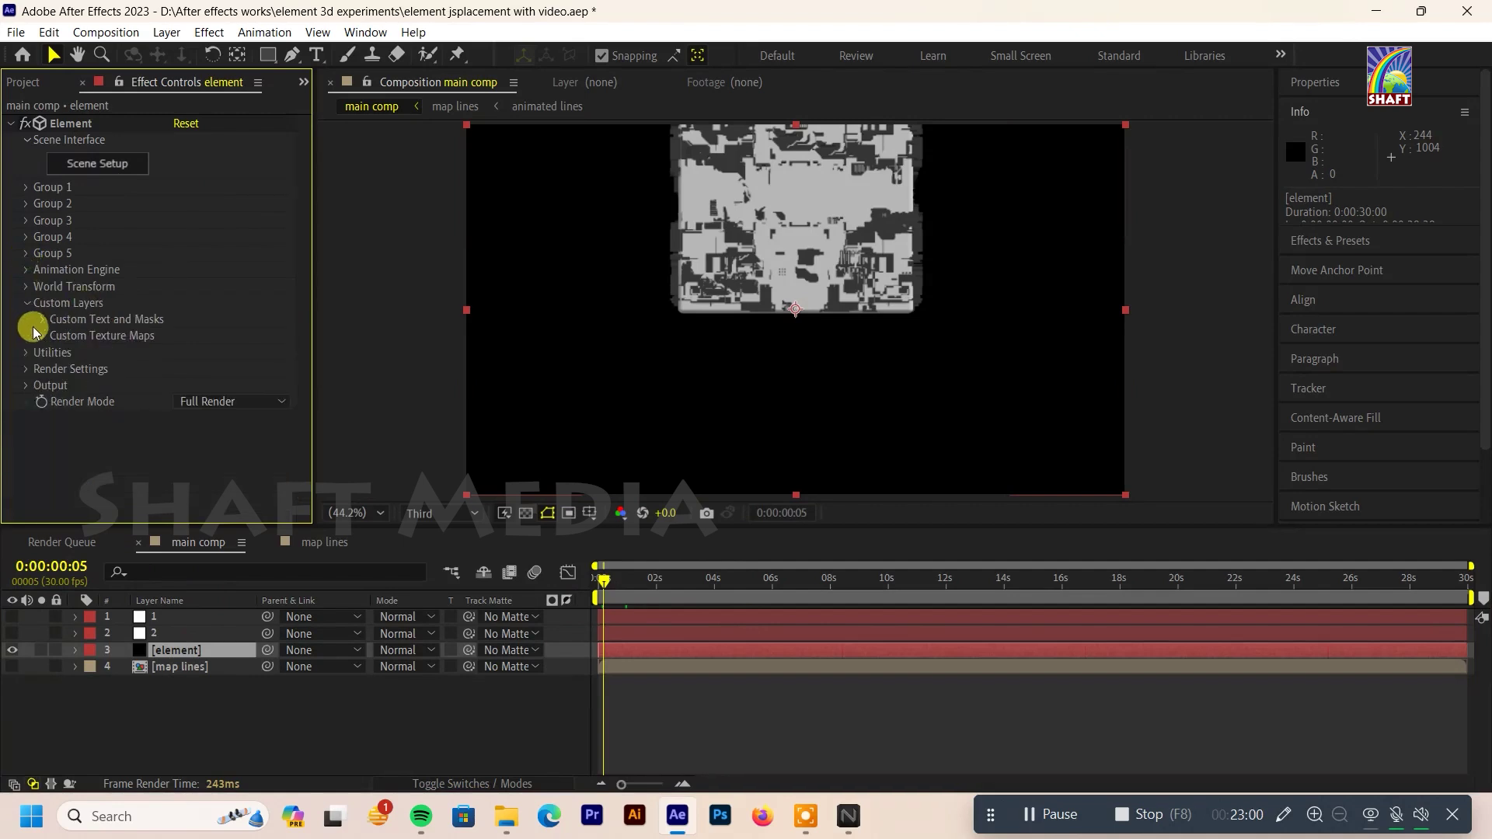
pyautogui.click(42, 342)
pyautogui.scroll(-3, 156, 311)
# Step: Set Custom Texture Maps Layer 1 to use the layer Source
pyautogui.click(233, 184)
pyautogui.click(257, 205)
pyautogui.scroll(3, 222, 220)
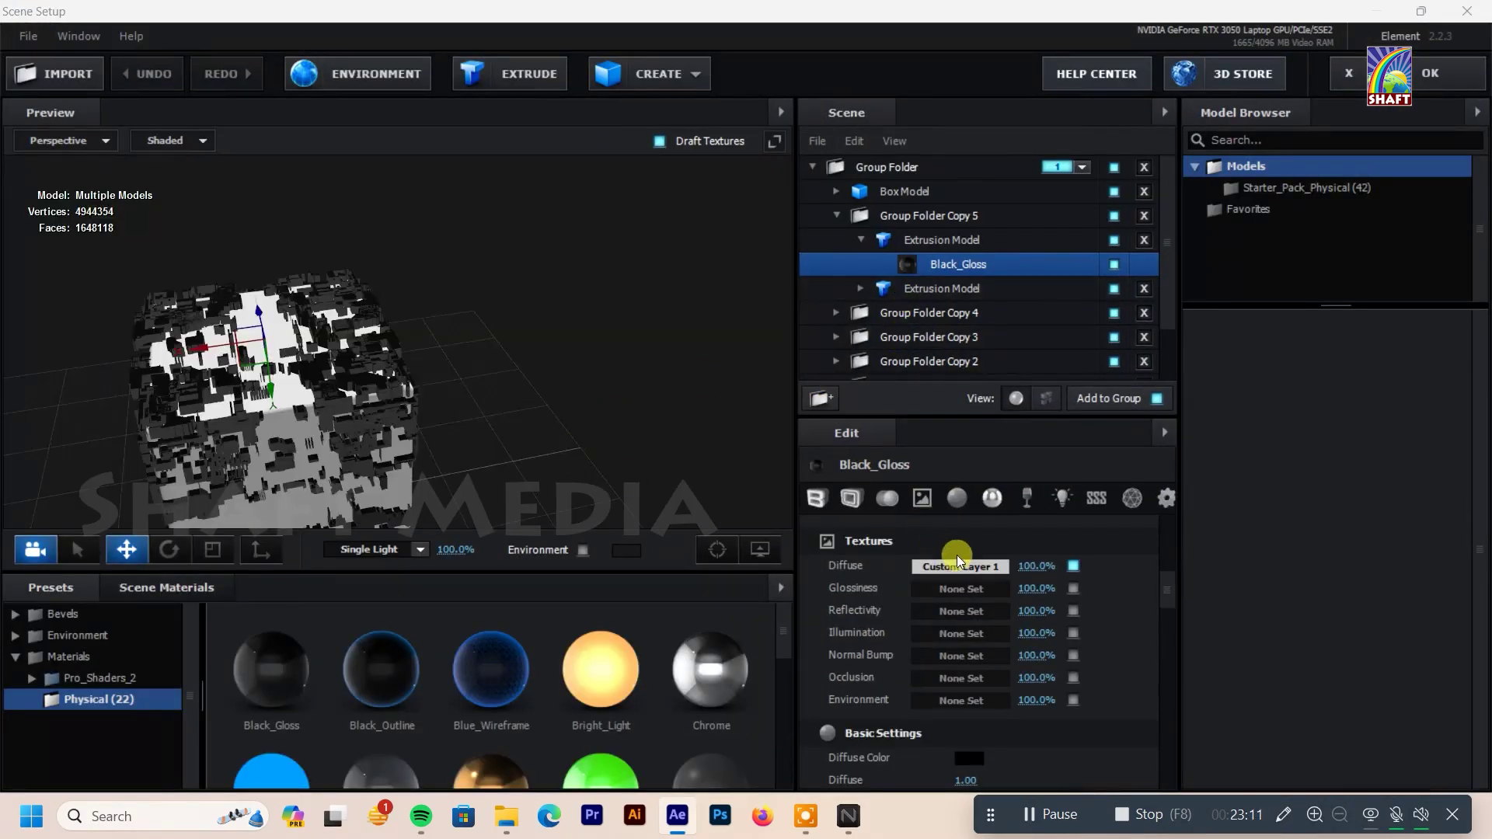
# Step: Try loading a diffuse texture file, dismiss the file-not-found error, and cancel
pyautogui.click(957, 564)
pyautogui.click(958, 440)
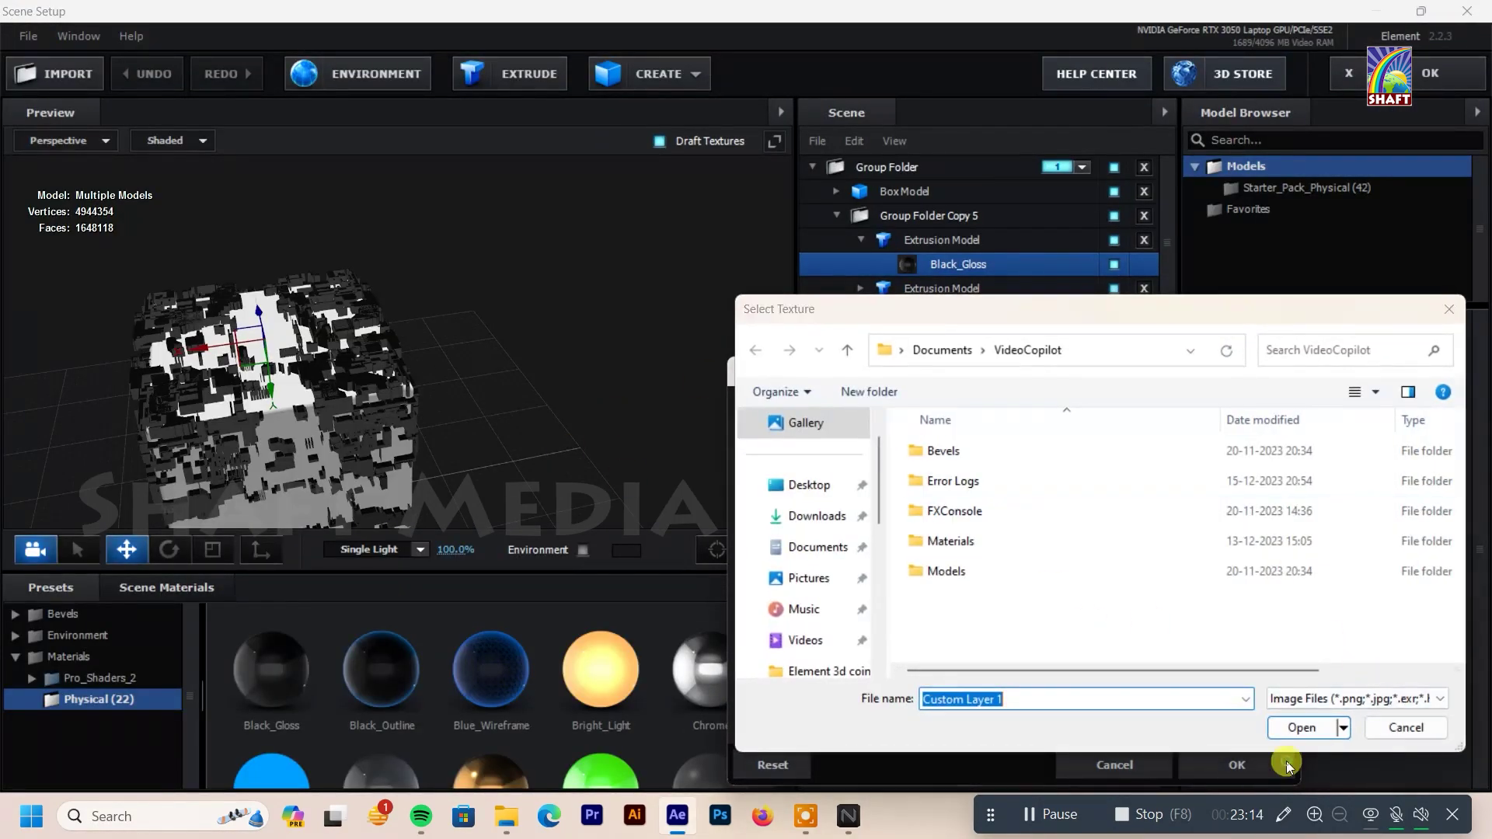
pyautogui.click(1313, 730)
pyautogui.click(892, 310)
pyautogui.click(1405, 728)
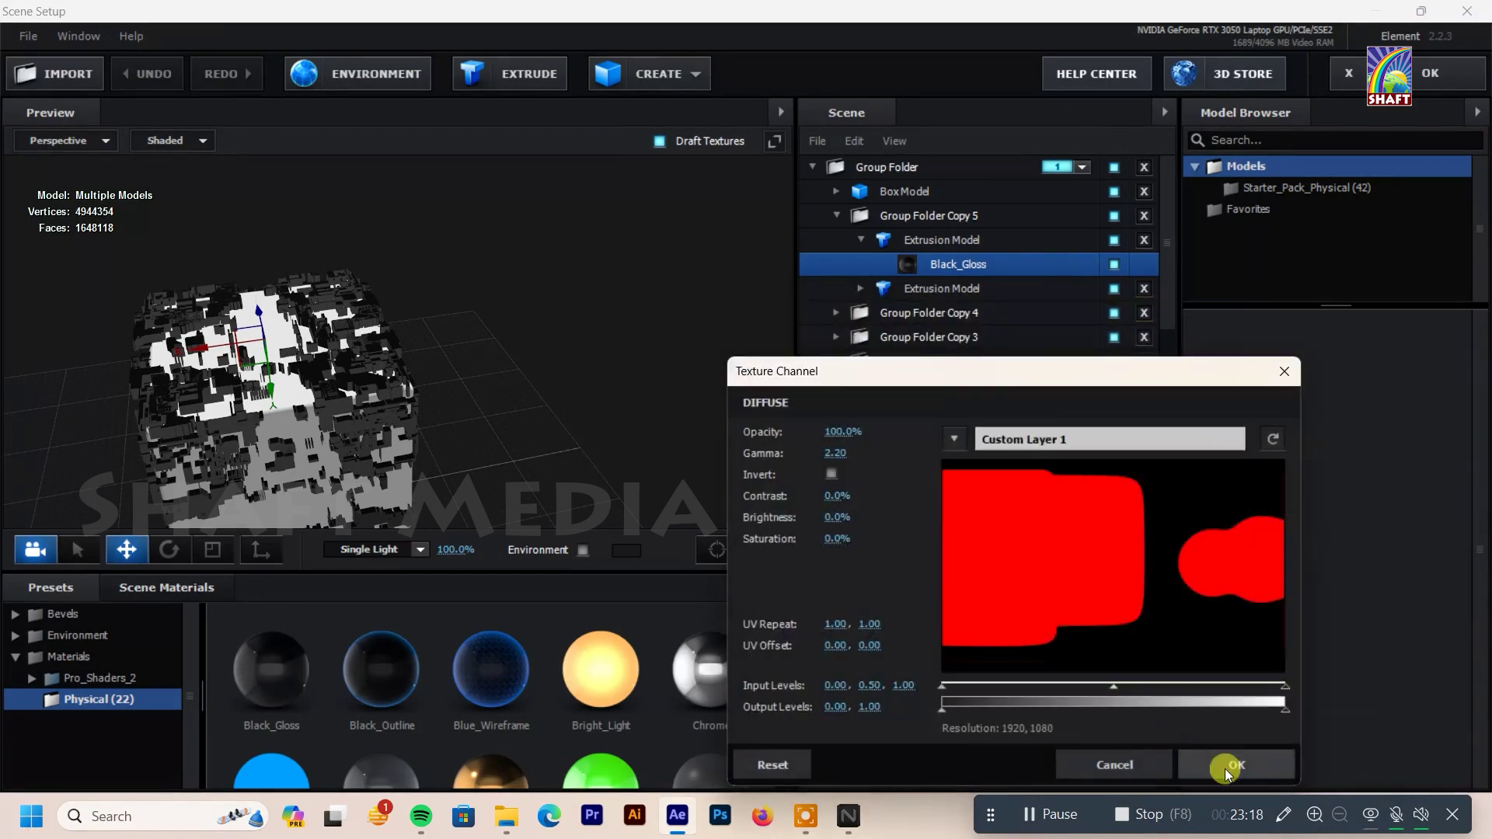
pyautogui.click(1236, 765)
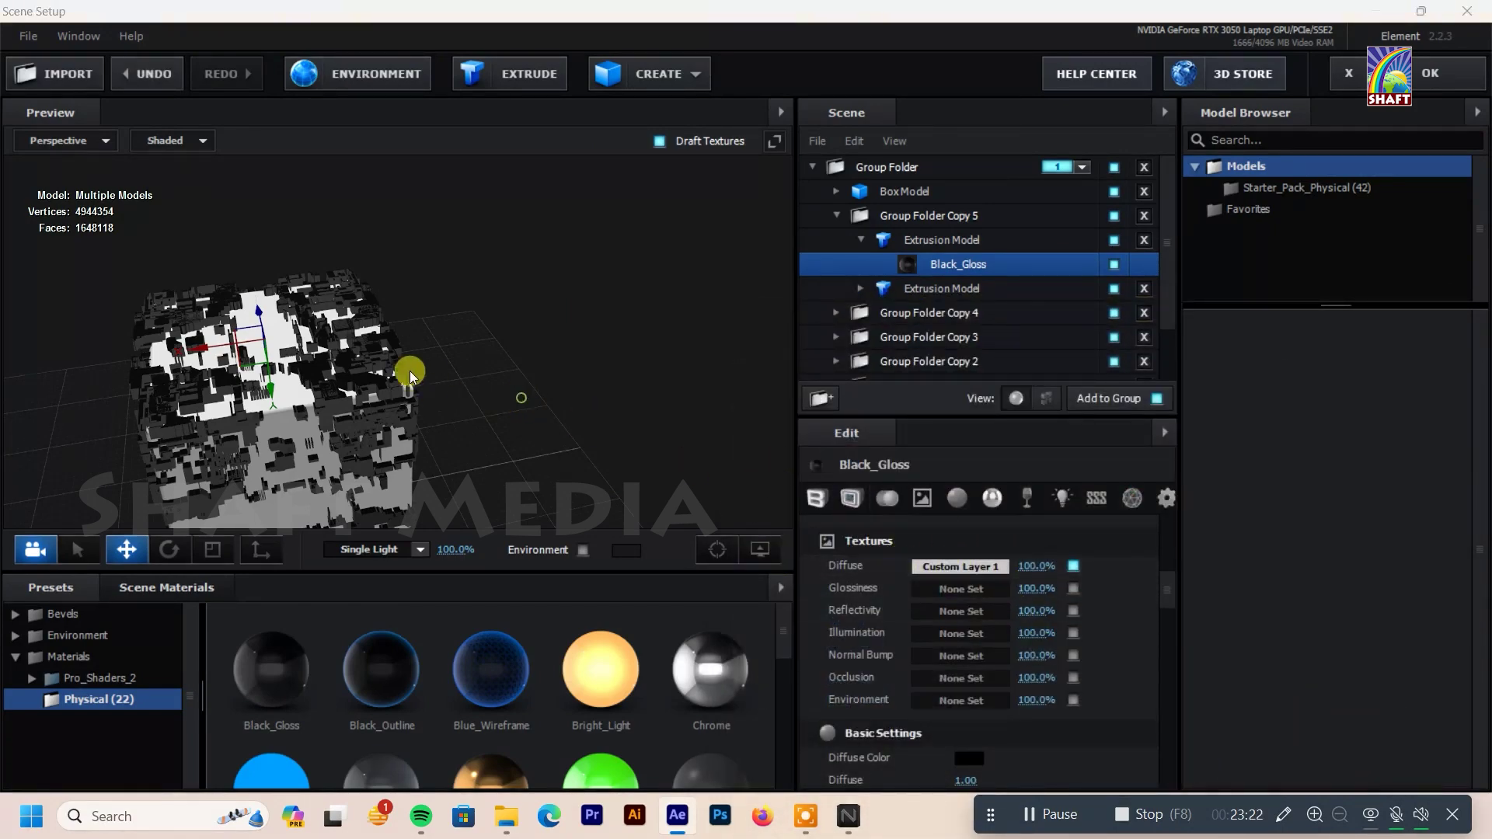
# Step: Browse the Pro_Shaders_2 materials and the Basic_2K and V1_Environment presets
pyautogui.moveTo(411, 376); pyautogui.dragTo(174, 380)
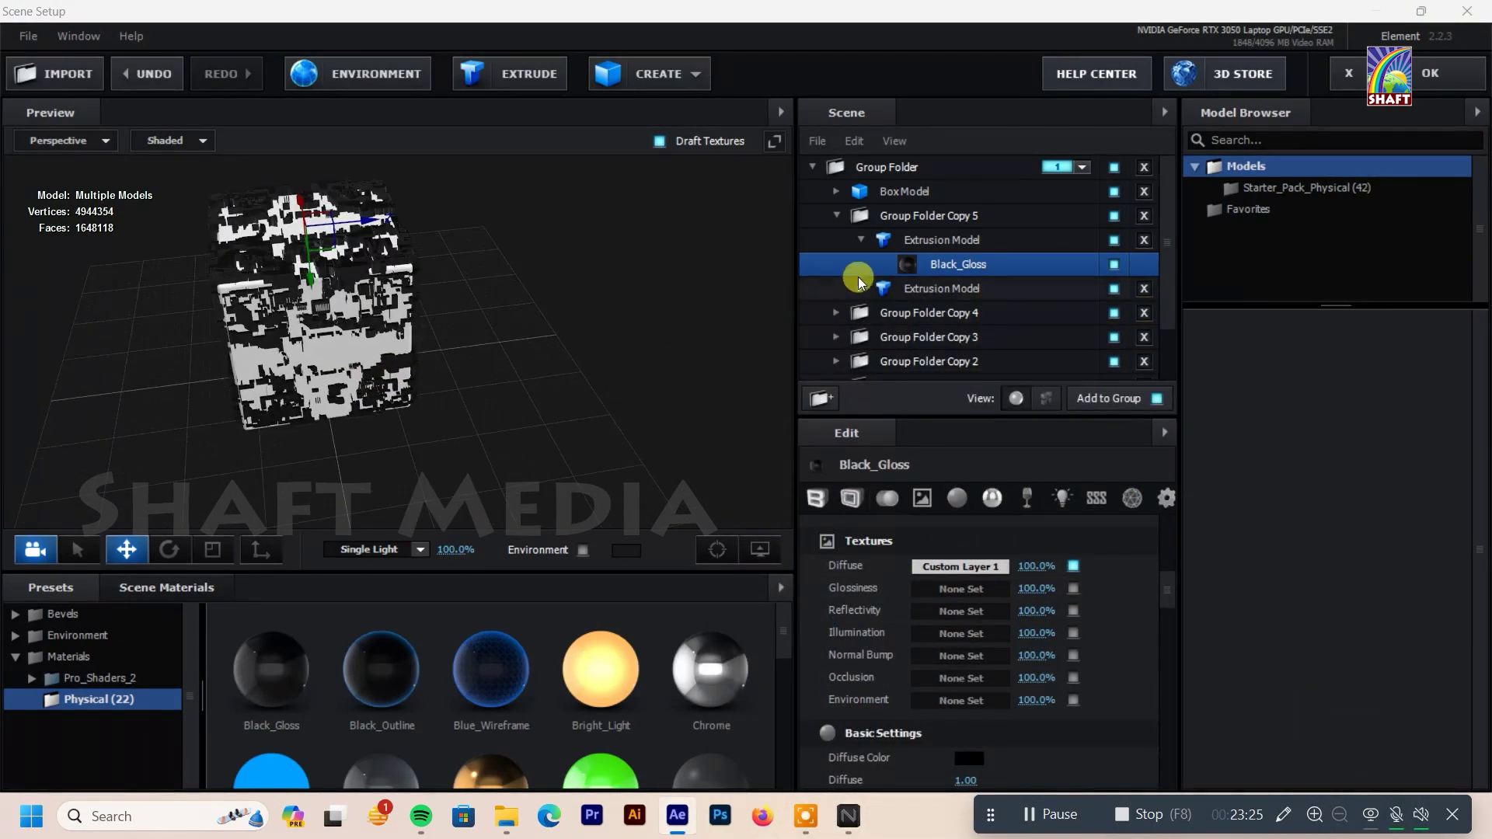
pyautogui.click(100, 678)
pyautogui.click(73, 657)
pyautogui.click(75, 635)
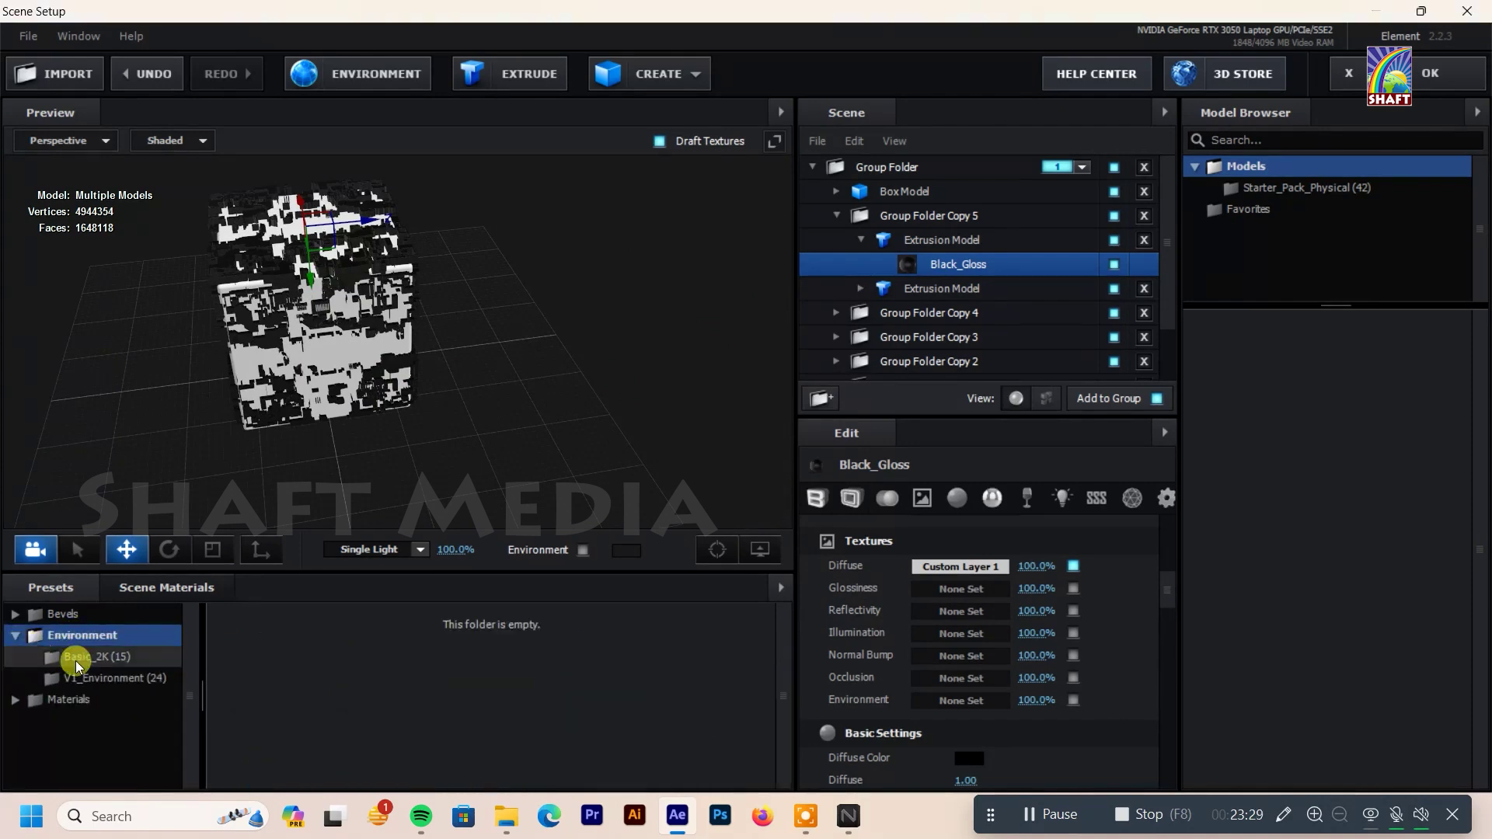
pyautogui.click(85, 656)
pyautogui.click(94, 678)
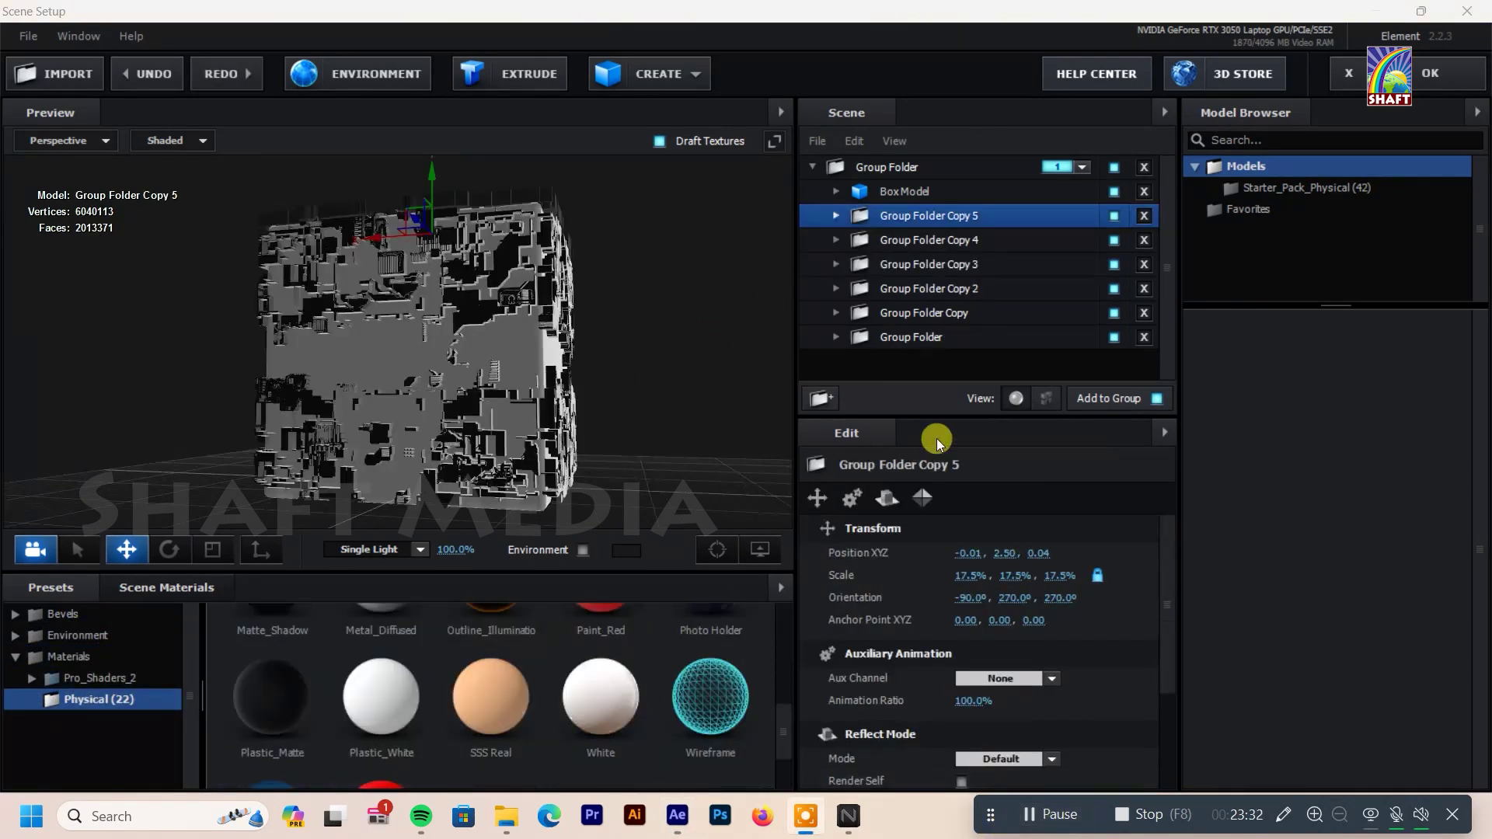
# Step: Expand Group Folder Copy 5 and its second extrusion model
pyautogui.moveTo(646, 292); pyautogui.dragTo(655, 338)
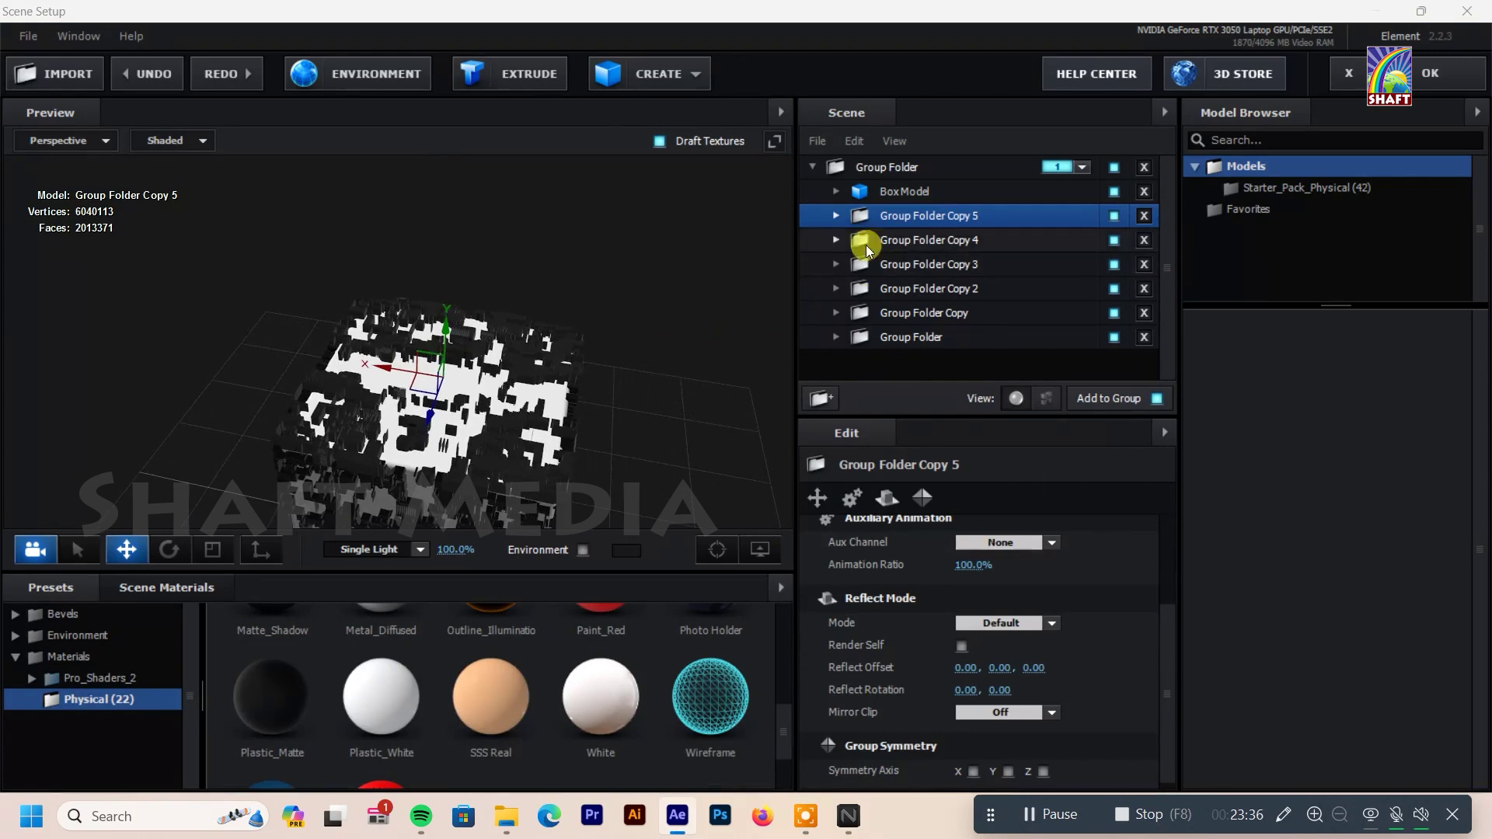
pyautogui.click(837, 216)
pyautogui.click(911, 264)
pyautogui.click(856, 291)
# Step: Set the second Black_Gloss's diffuse and glossiness textures to Custom Layer 1
pyautogui.click(958, 312)
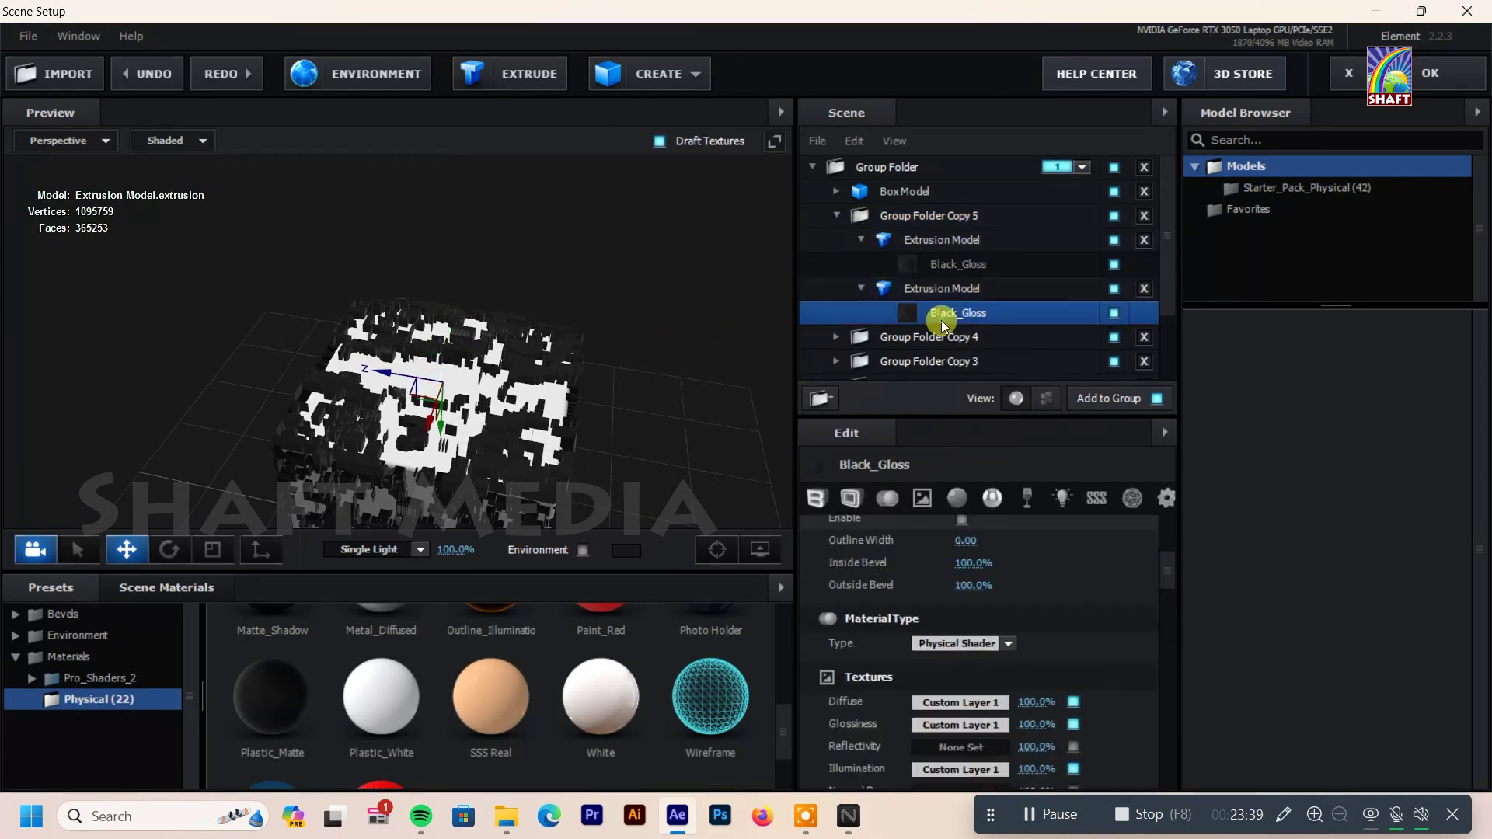
pyautogui.scroll(-1, 956, 696)
pyautogui.click(960, 633)
pyautogui.click(961, 449)
pyautogui.click(1021, 474)
pyautogui.click(1236, 765)
pyautogui.click(975, 657)
pyautogui.click(950, 441)
pyautogui.click(1010, 470)
pyautogui.click(1222, 754)
# Step: Map Custom Layer 1 to illumination at 450% intensity so the red lines glow
pyautogui.click(929, 704)
pyautogui.click(967, 439)
pyautogui.click(1010, 469)
pyautogui.click(1235, 764)
pyautogui.click(960, 701)
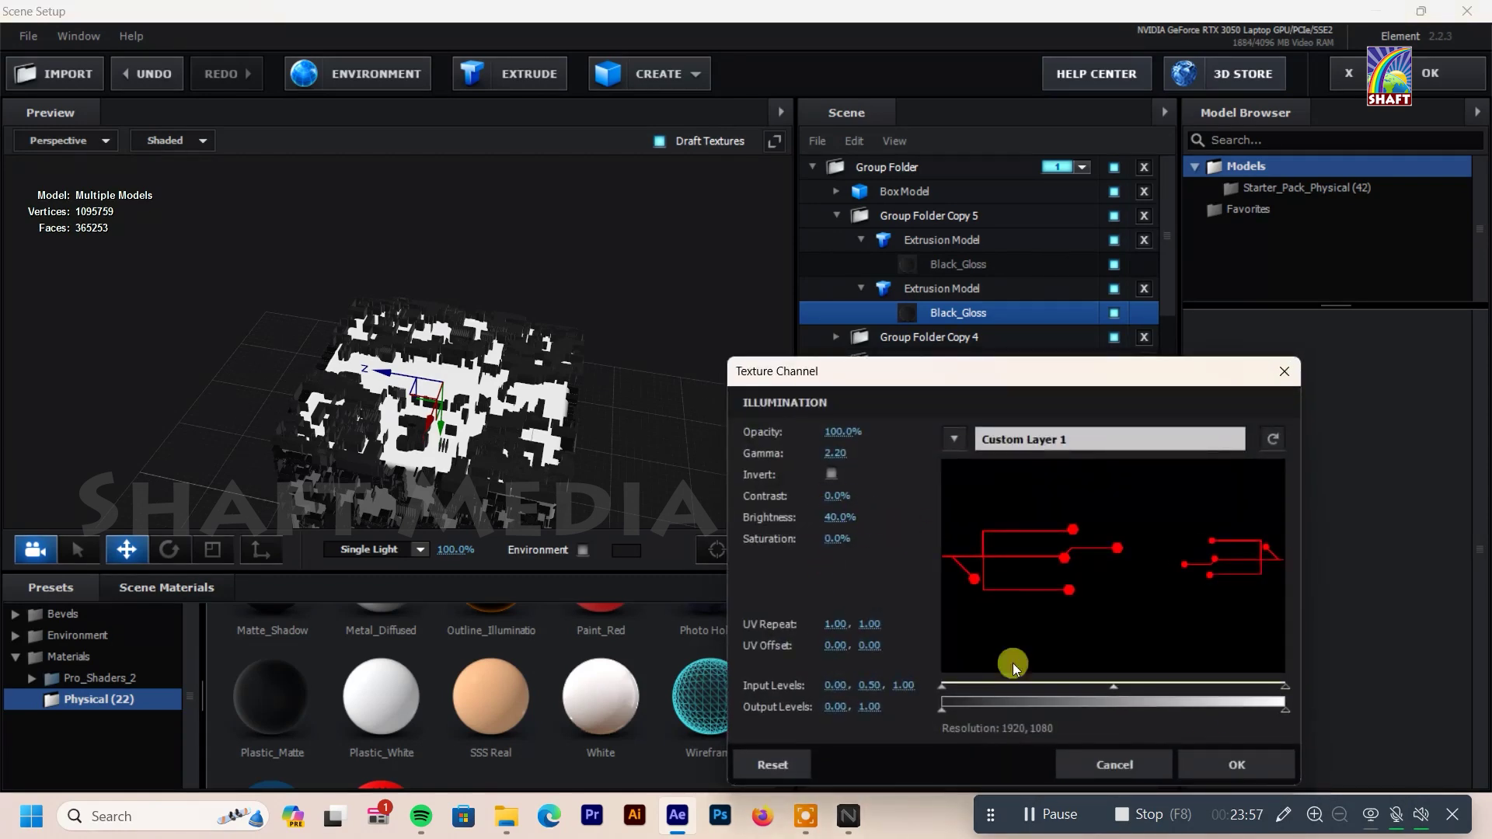
pyautogui.click(1229, 763)
pyautogui.scroll(-3, 995, 679)
pyautogui.scroll(-3, 990, 633)
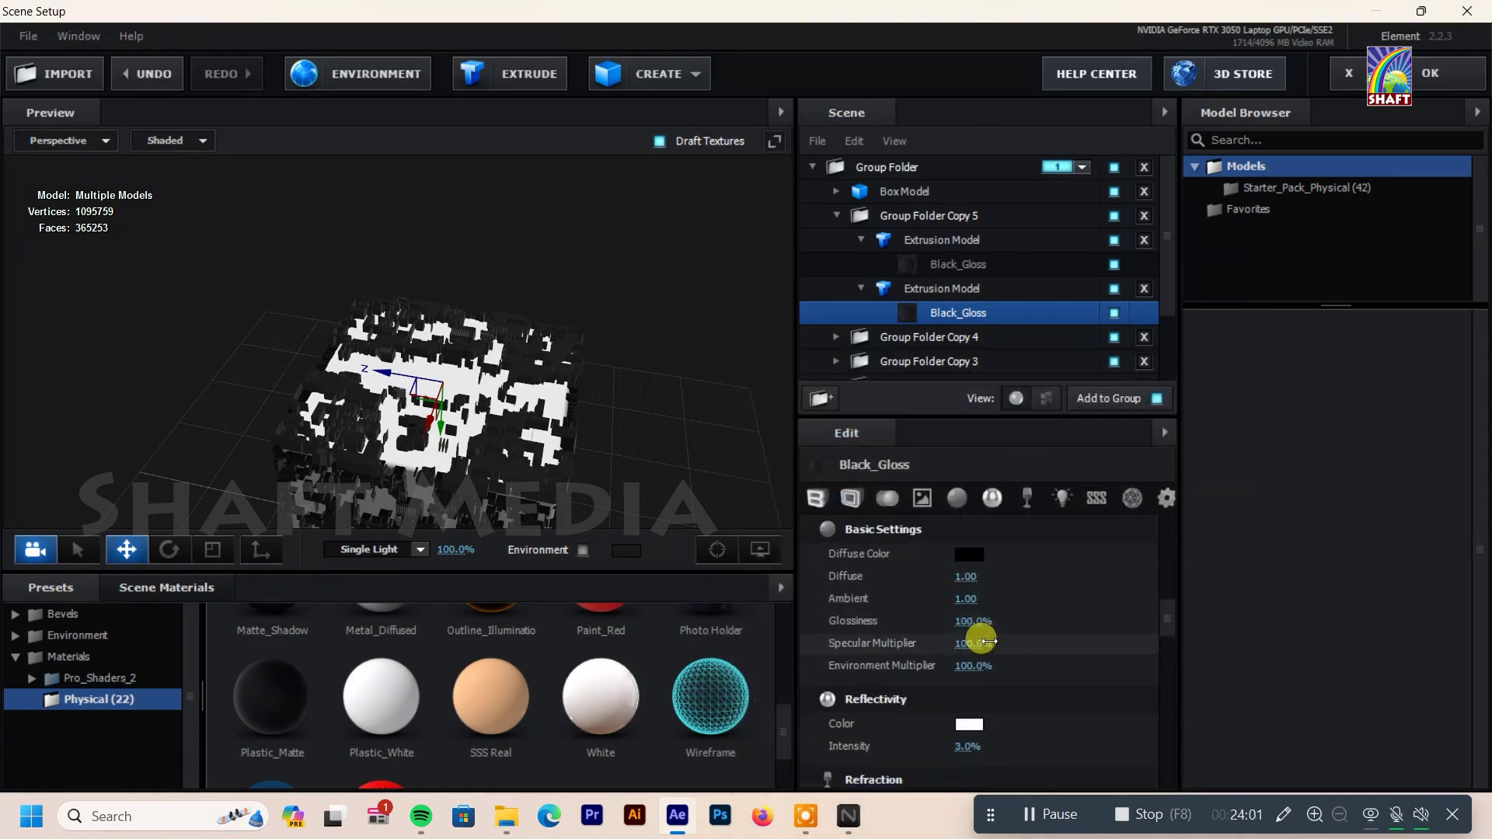
pyautogui.scroll(-3, 990, 641)
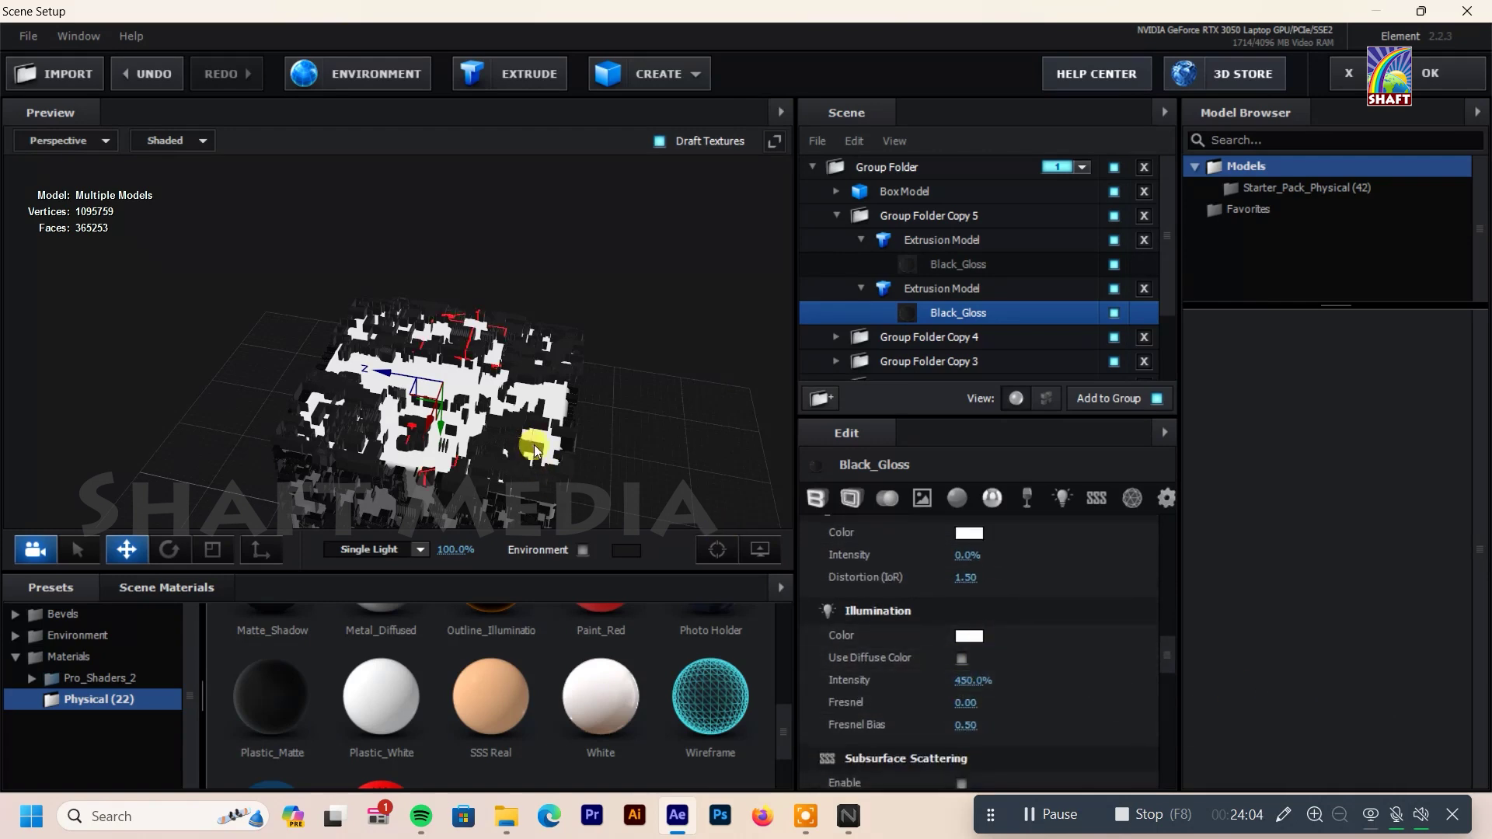
pyautogui.moveTo(536, 443); pyautogui.dragTo(583, 456)
pyautogui.click(918, 240)
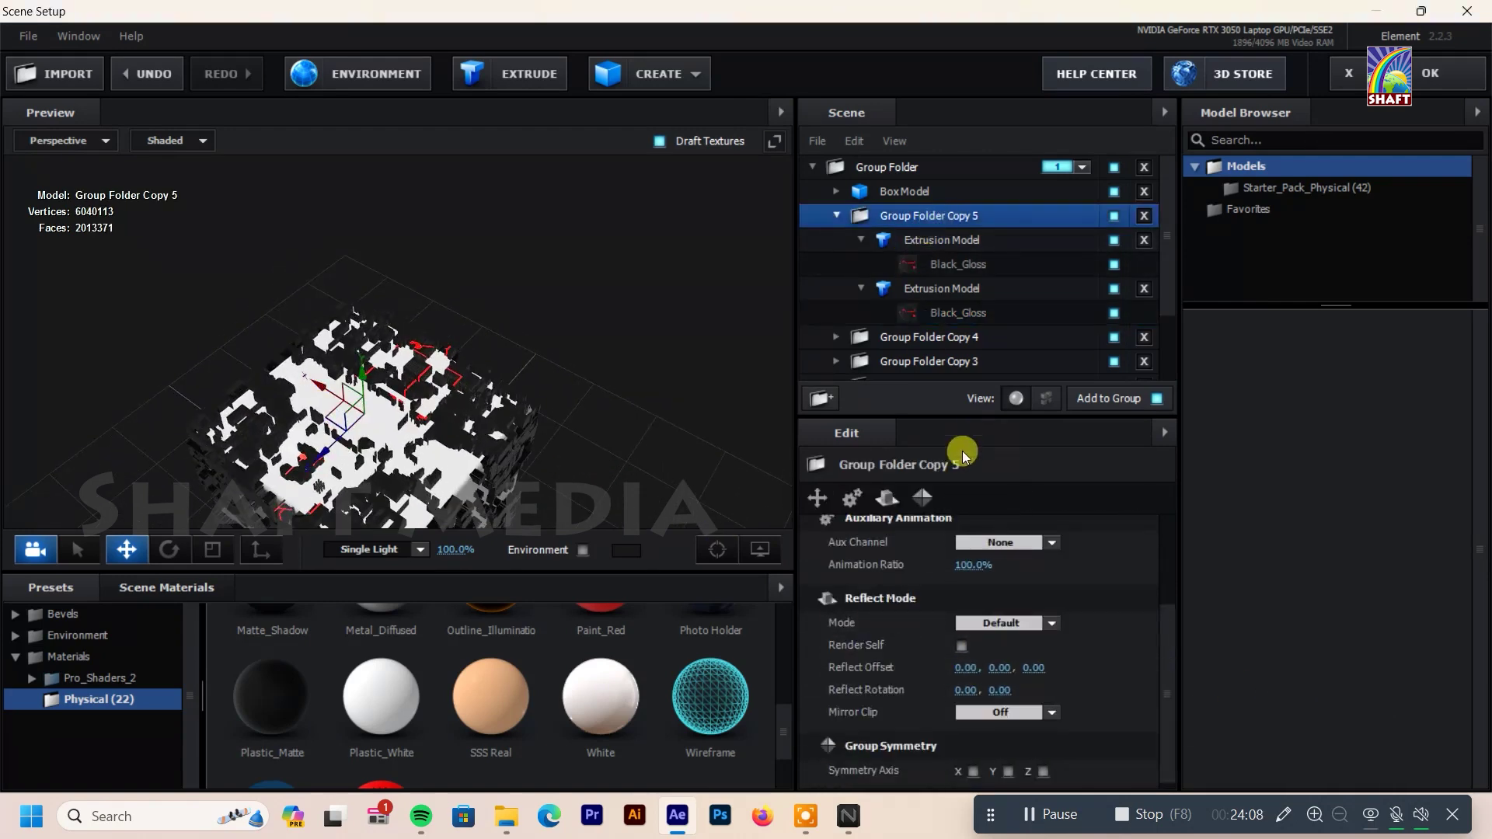
# Step: Browse Group Folder Copy 5's settings and select its first Extrusion Model
pyautogui.click(819, 505)
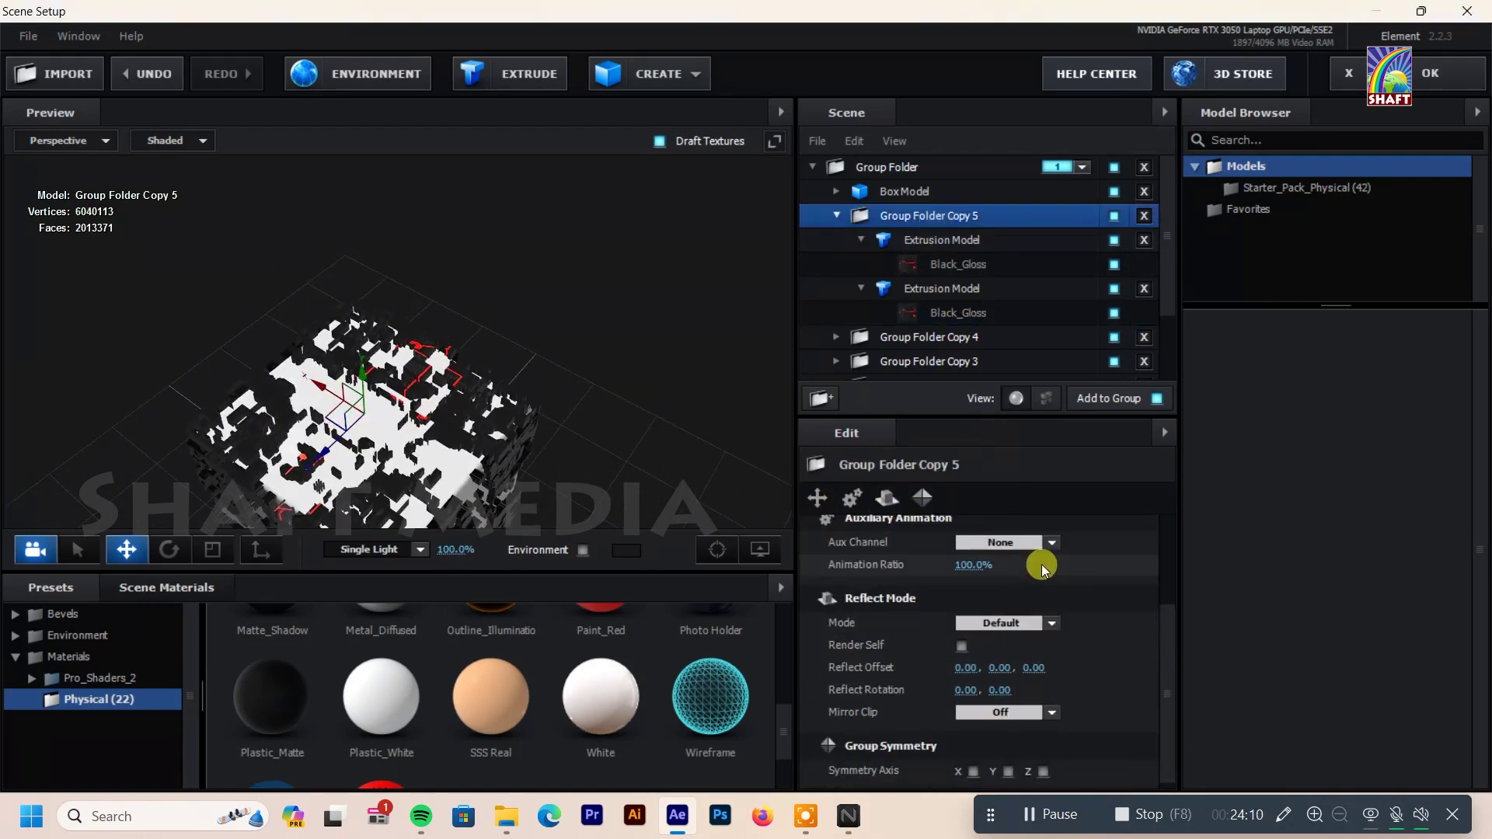
pyautogui.click(885, 506)
pyautogui.click(970, 255)
pyautogui.click(966, 242)
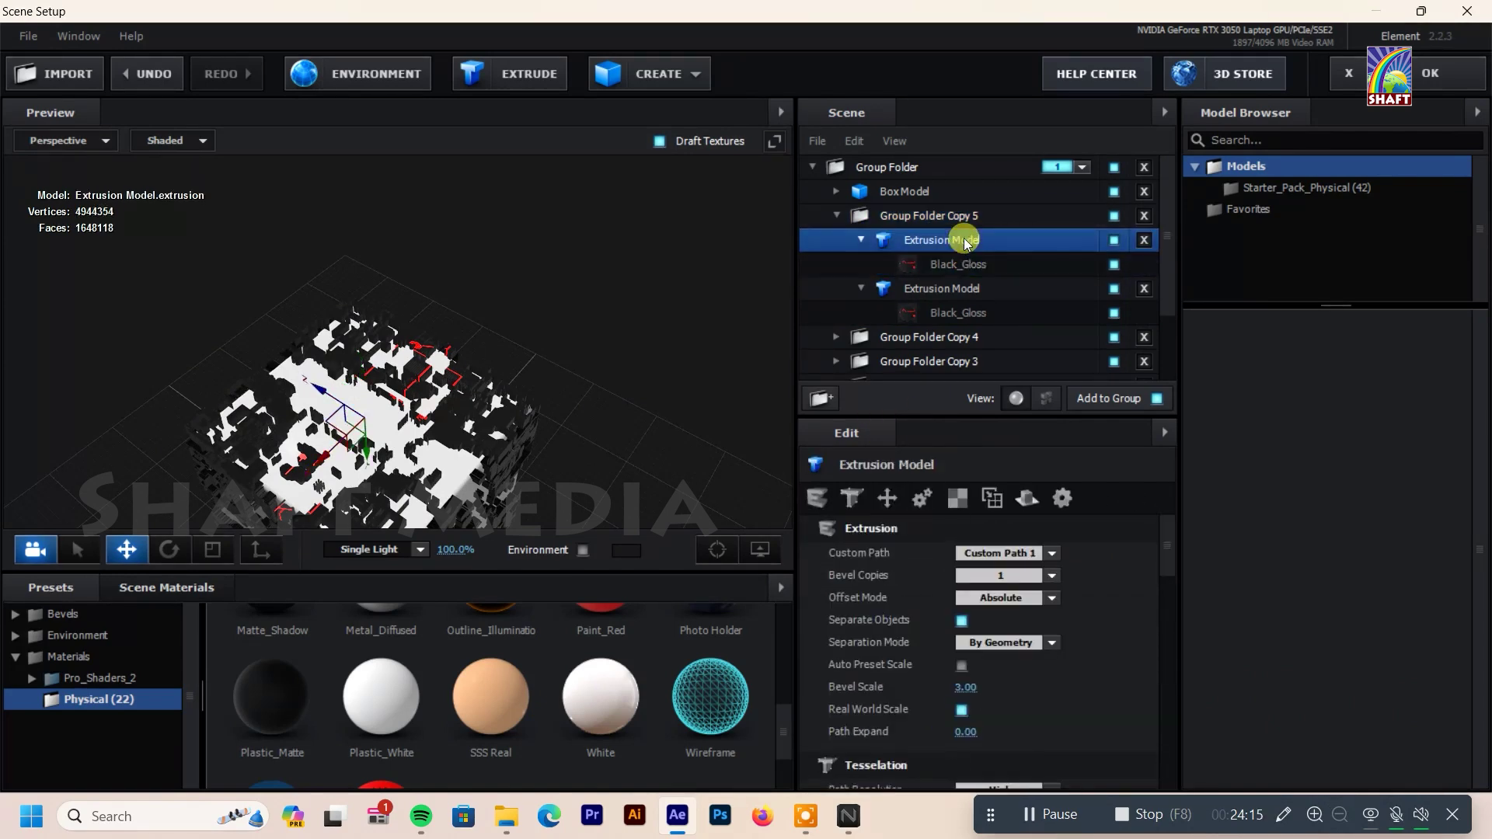
pyautogui.click(971, 263)
pyautogui.scroll(10, 967, 603)
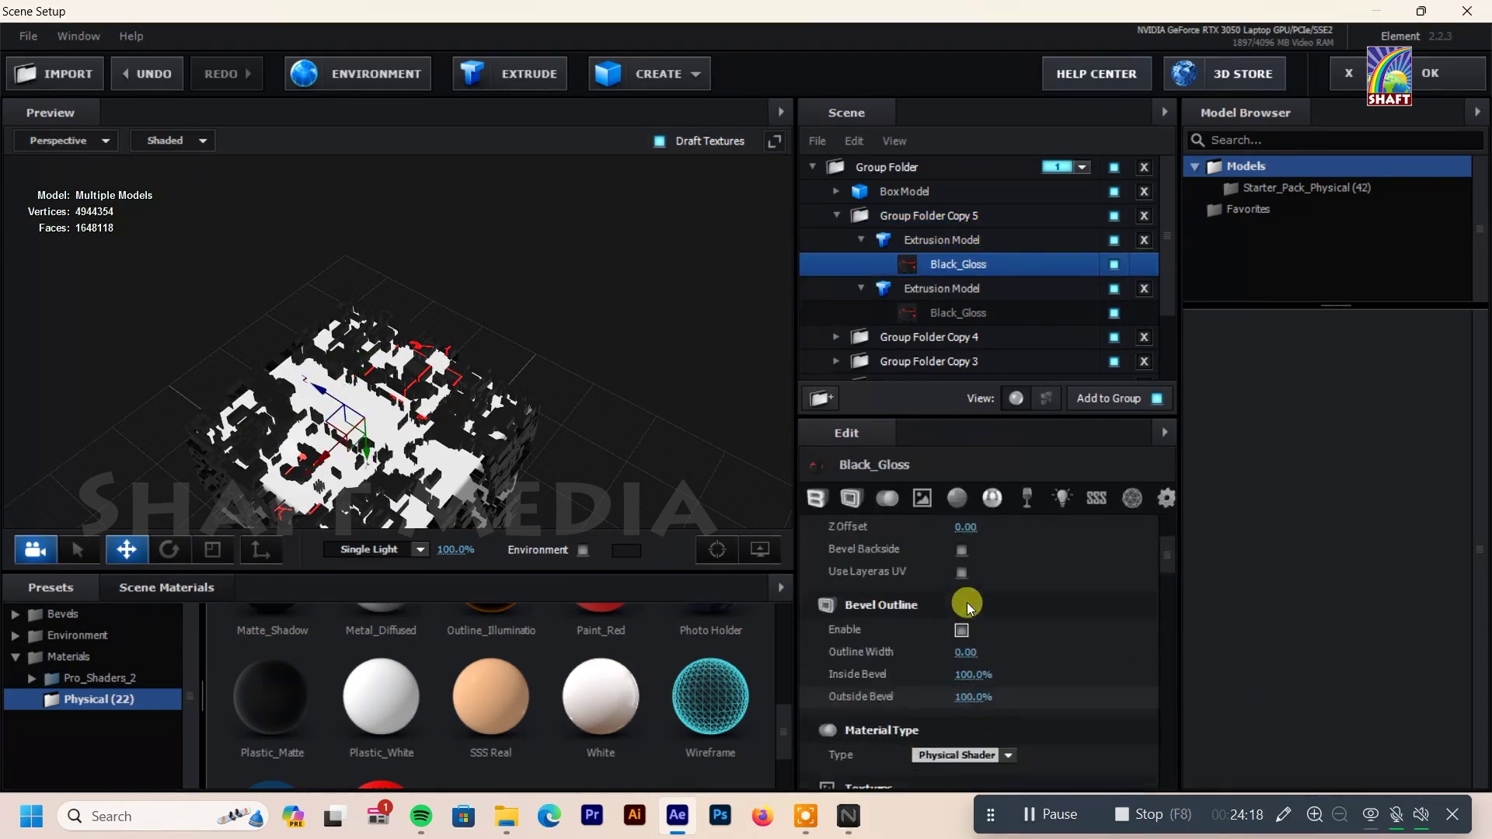
pyautogui.scroll(-2, 968, 594)
pyautogui.scroll(-3, 963, 590)
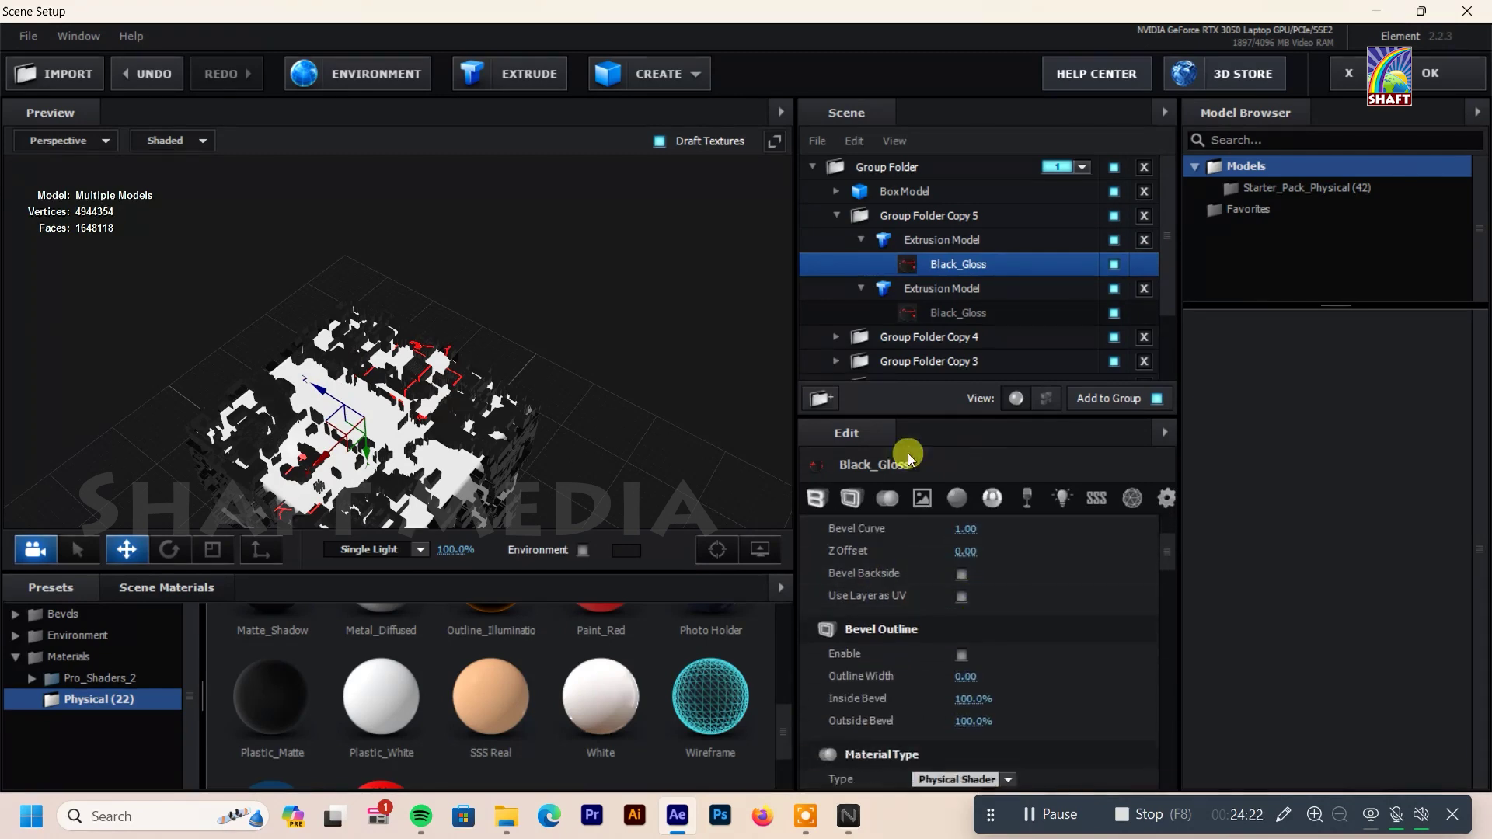
pyautogui.click(946, 240)
# Step: Set the extrusion's texture mapping to Polygon and adjust its horizontal UV repeat
pyautogui.scroll(-3, 981, 581)
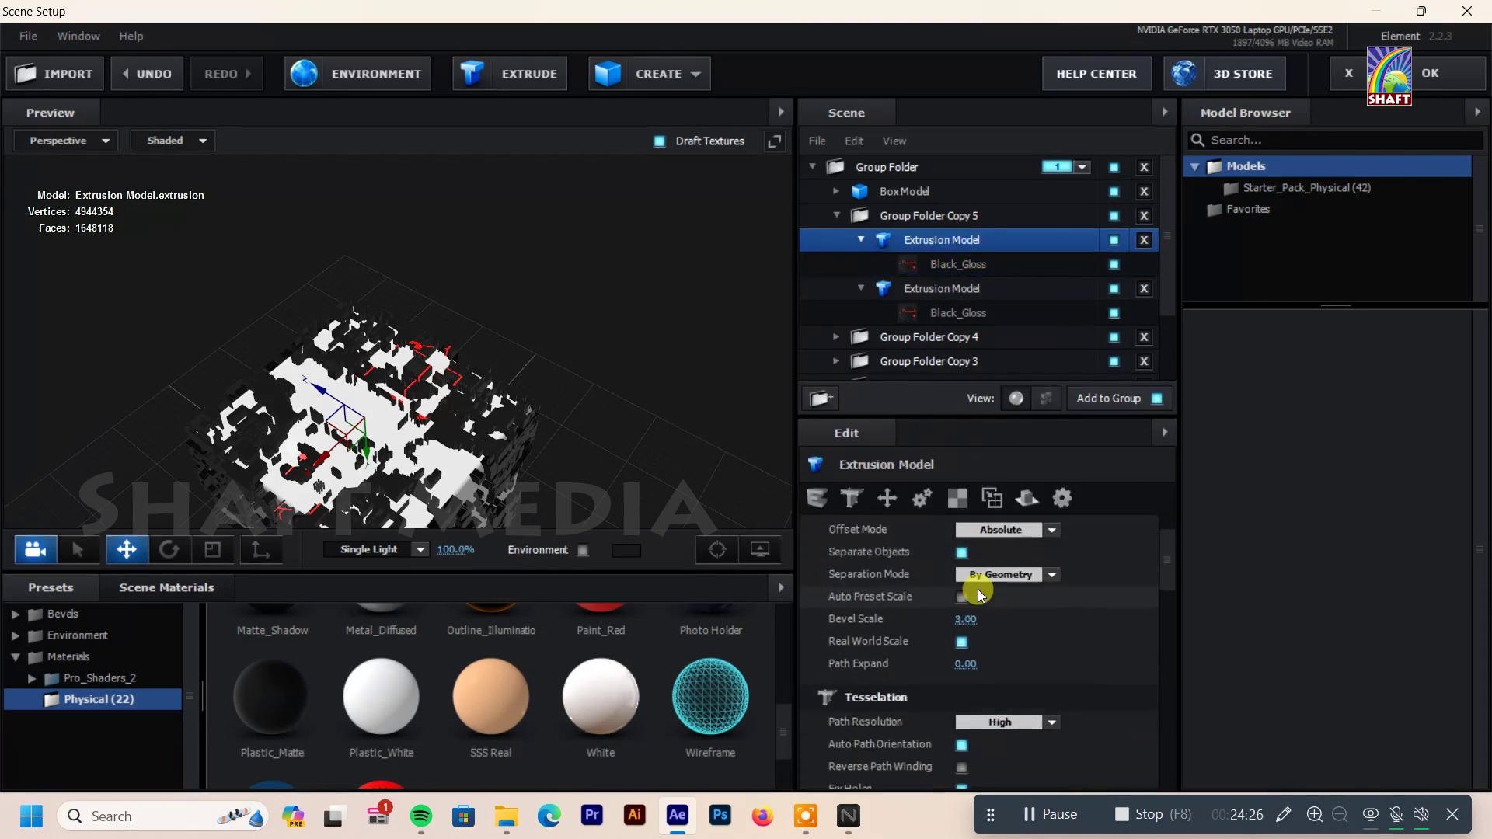
pyautogui.scroll(-3, 1043, 595)
pyautogui.click(985, 554)
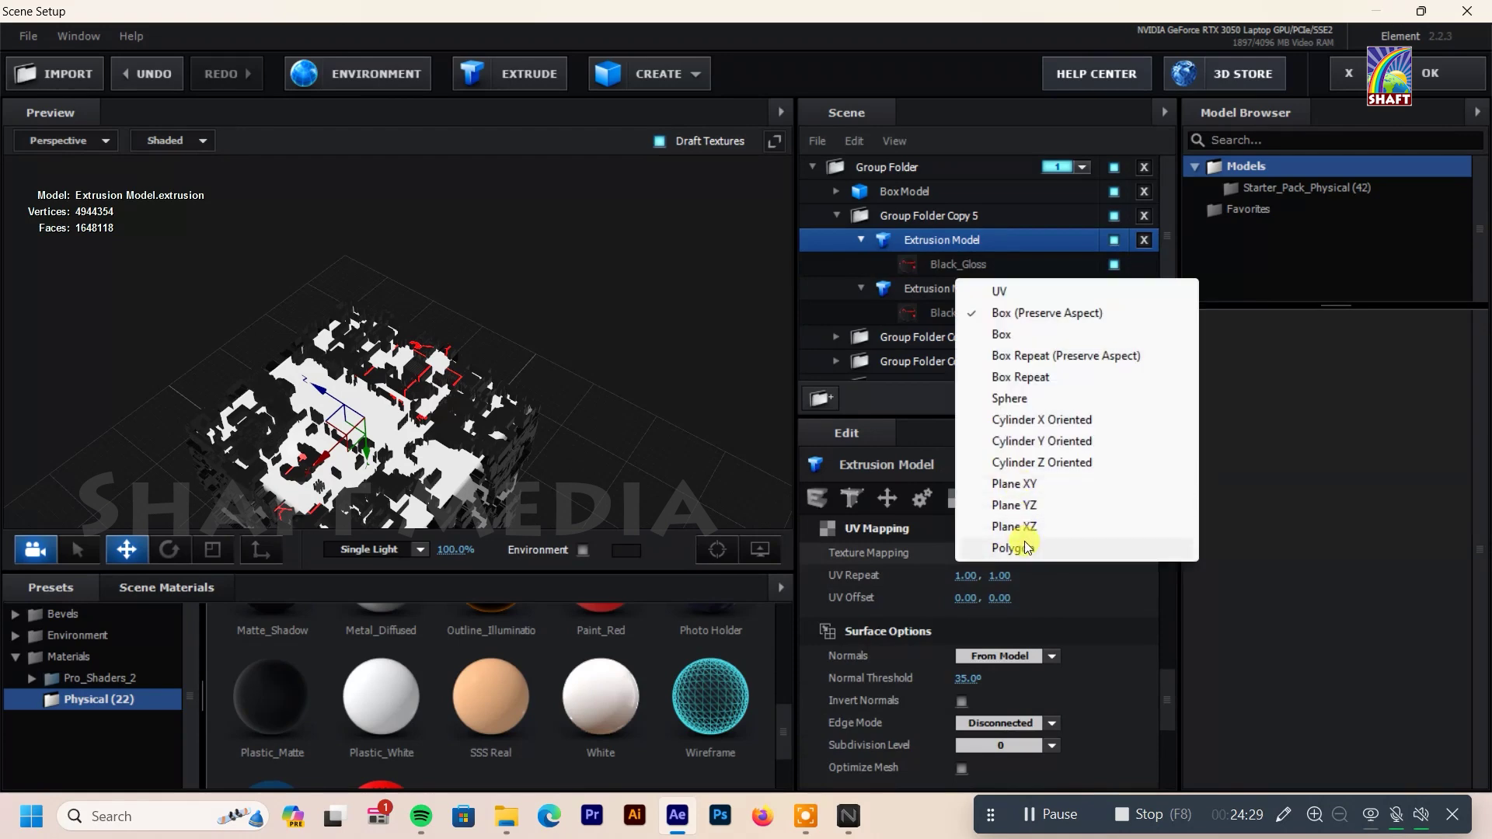
pyautogui.click(1016, 544)
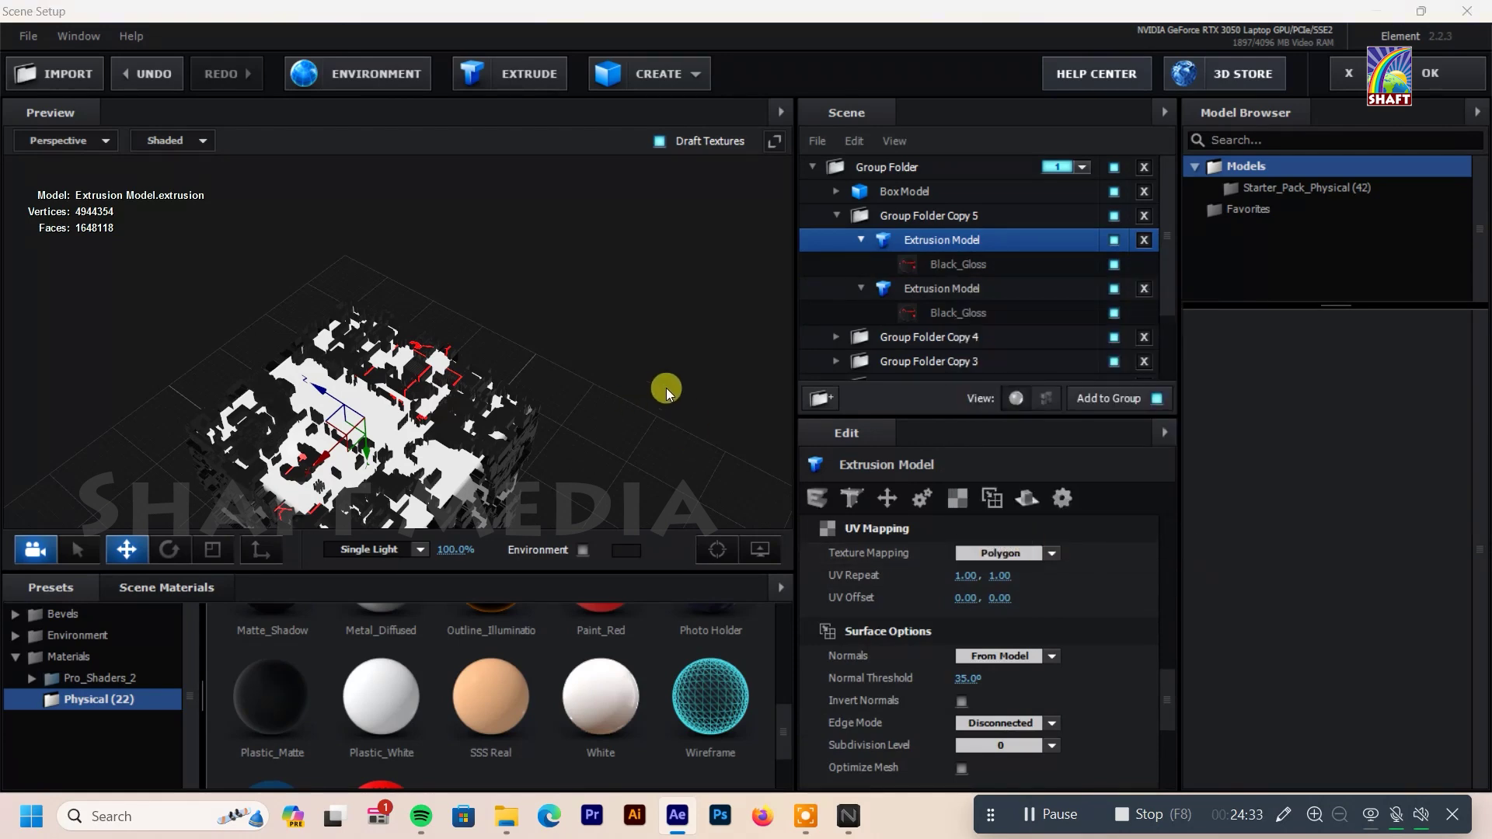
pyautogui.moveTo(631, 499); pyautogui.dragTo(660, 415)
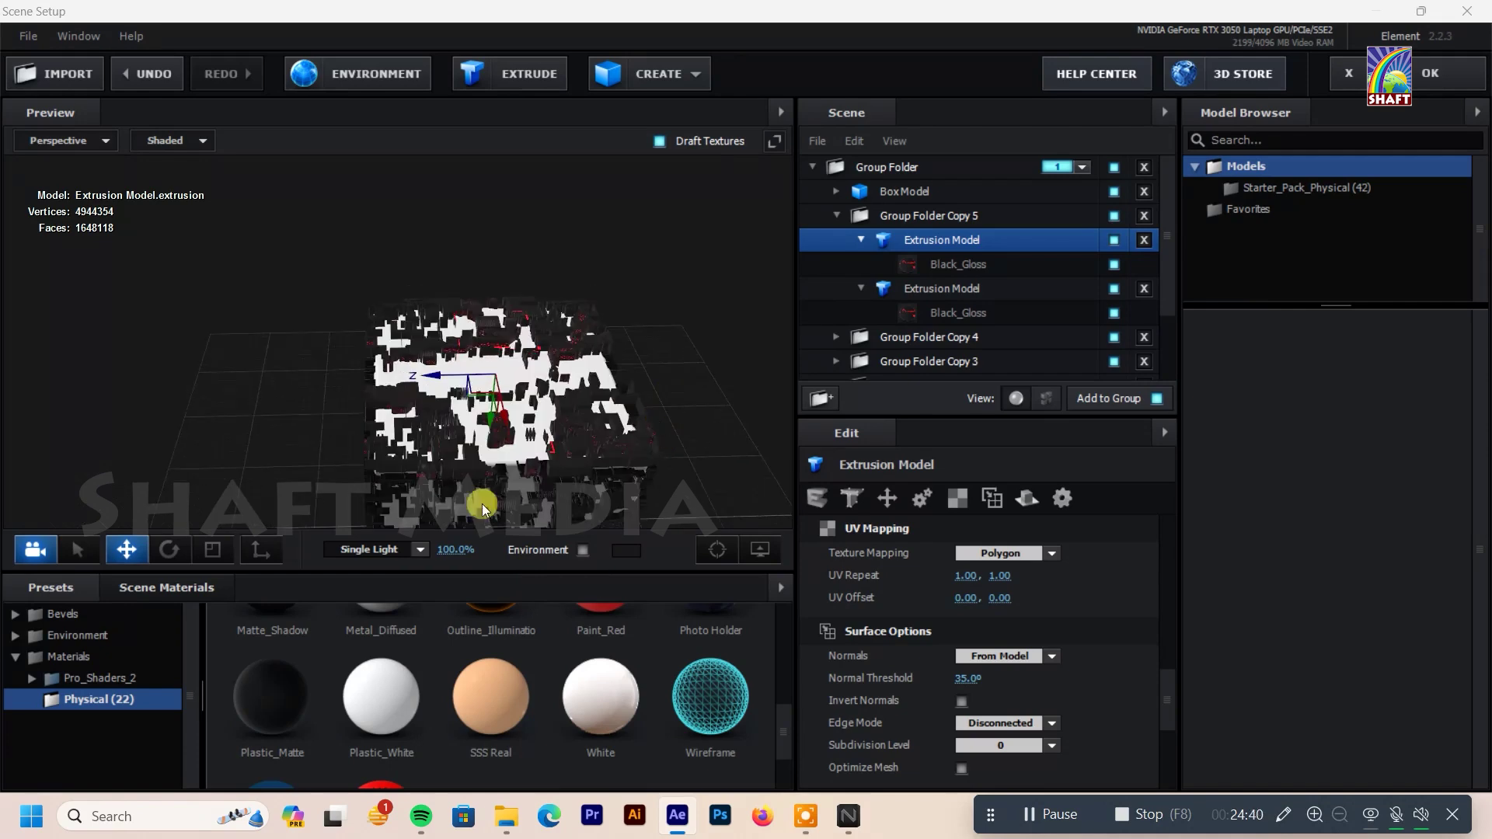
pyautogui.moveTo(482, 503); pyautogui.dragTo(619, 371)
pyautogui.scroll(5, 619, 372)
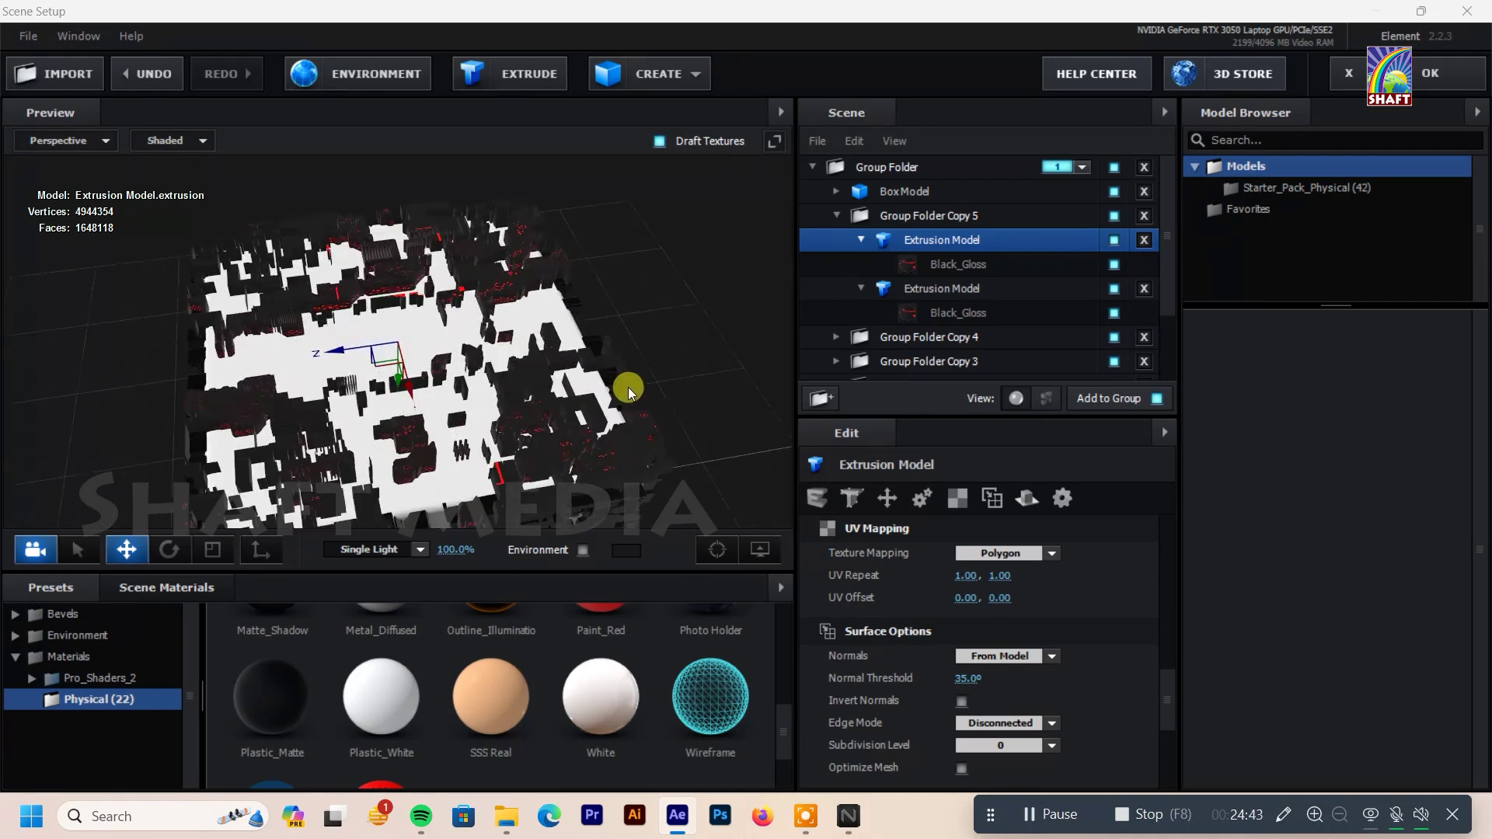
pyautogui.moveTo(965, 575); pyautogui.dragTo(1016, 575)
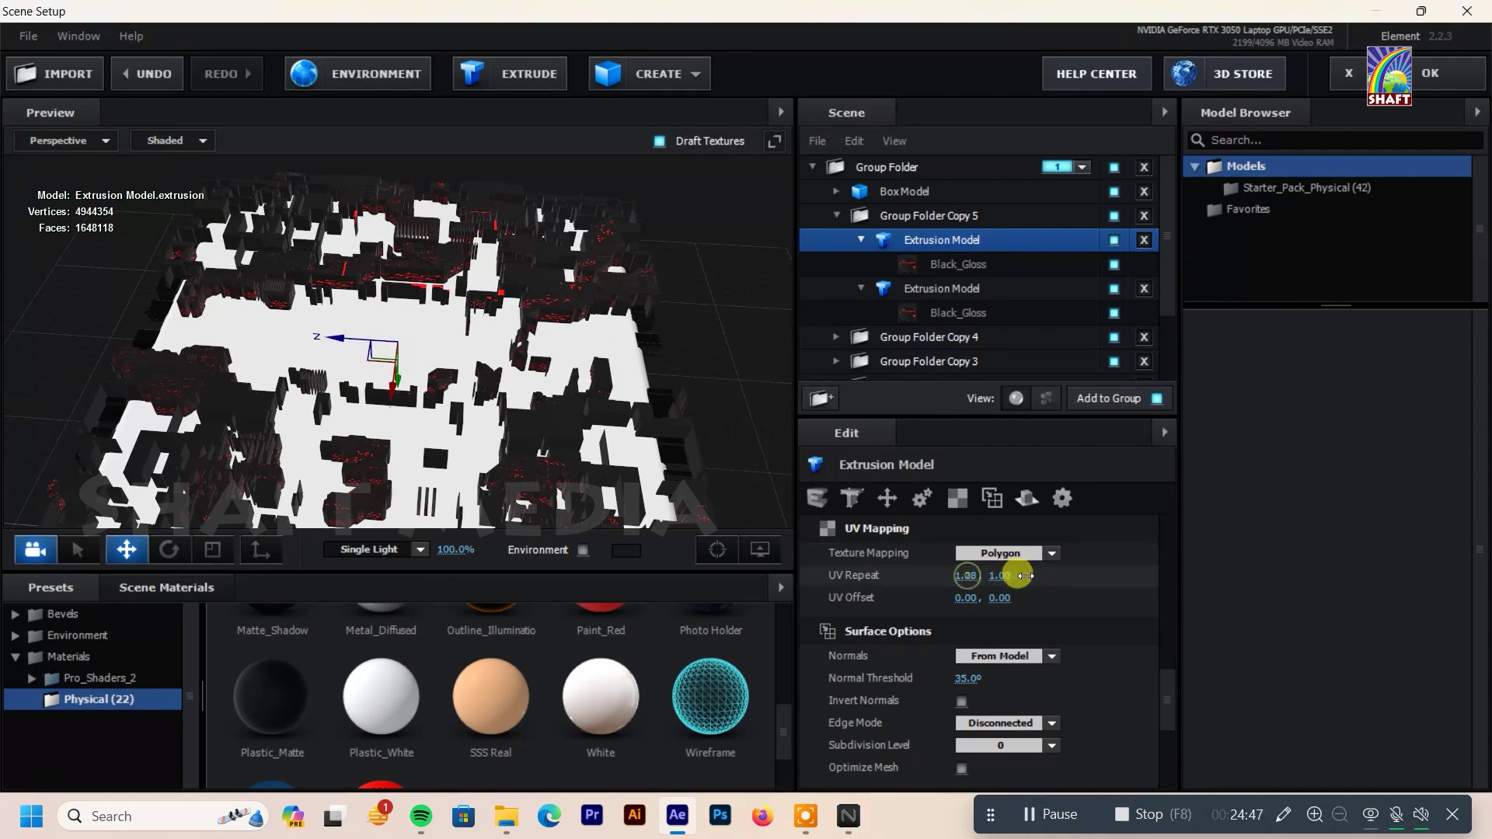
pyautogui.moveTo(1212, 588)
pyautogui.mouseDown()
pyautogui.moveTo(1024, 578)
pyautogui.moveTo(1021, 608)
pyautogui.mouseUp()
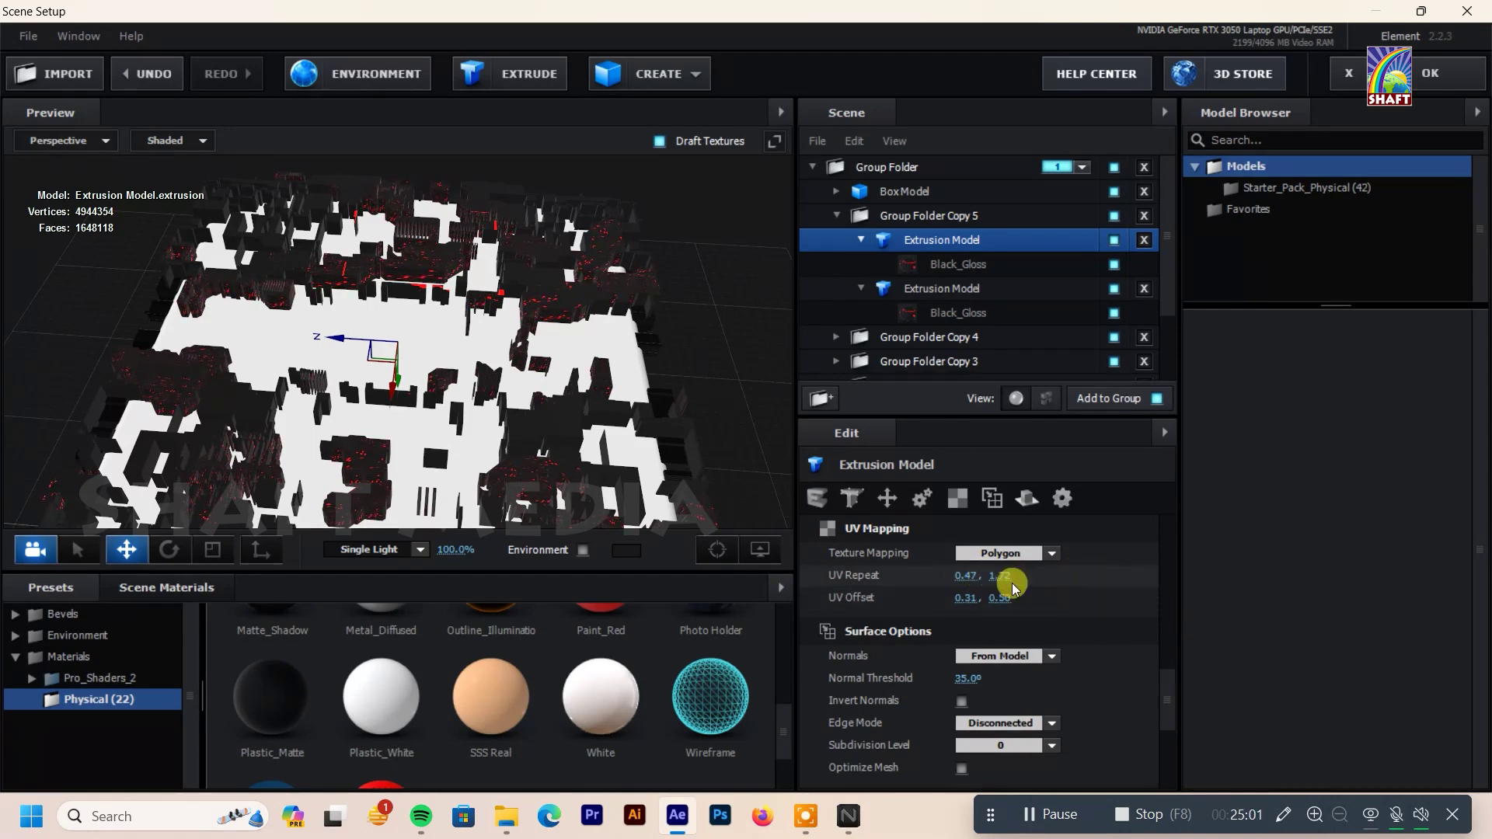
# Step: Try Plane YZ and Plane XY mapping, then scrub UV Repeat to -0.48, 1.51
pyautogui.click(1052, 552)
pyautogui.click(1053, 505)
pyautogui.click(1038, 485)
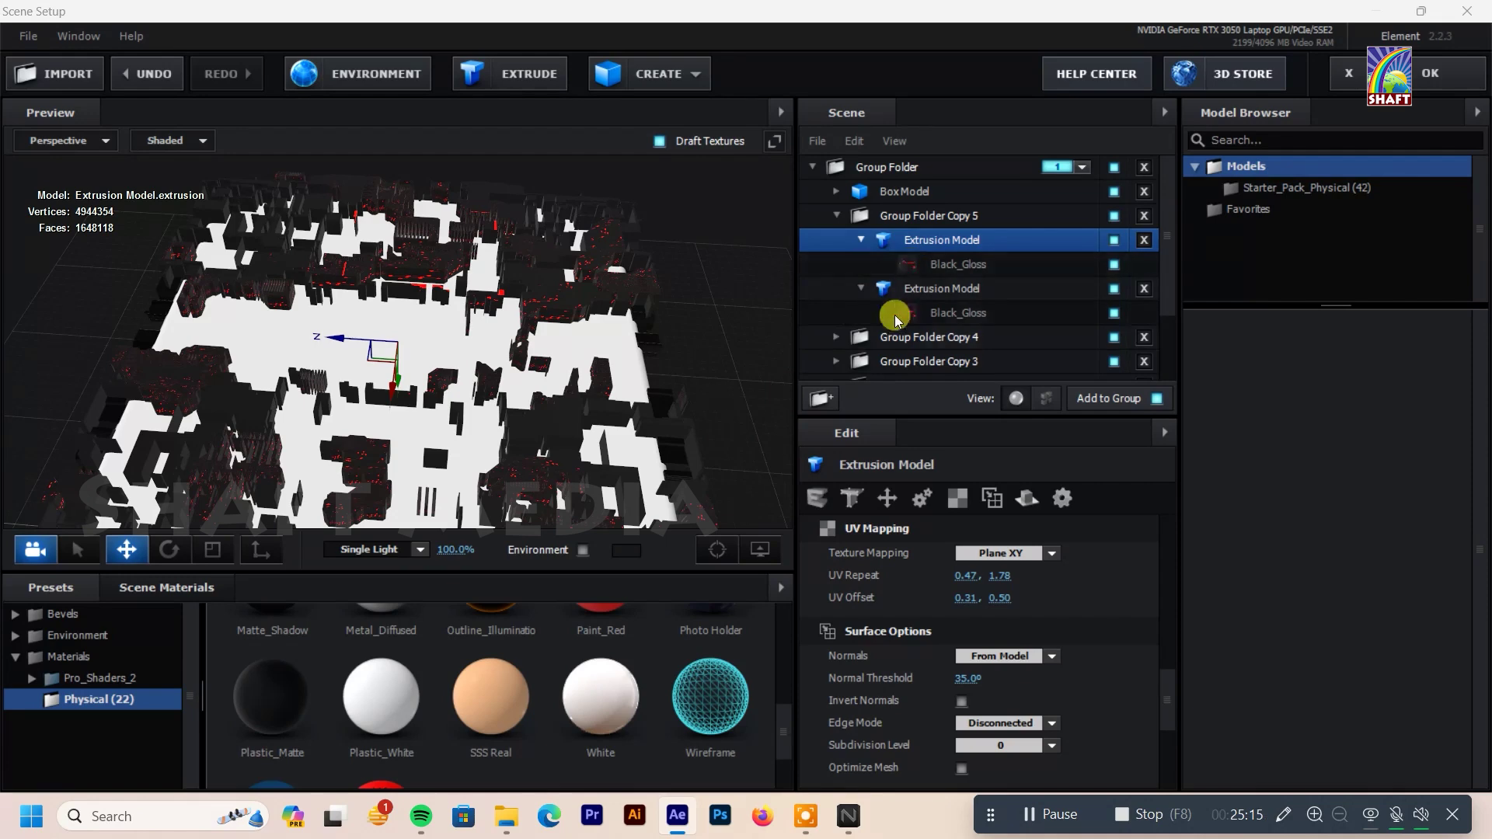
pyautogui.moveTo(964, 576); pyautogui.dragTo(981, 575)
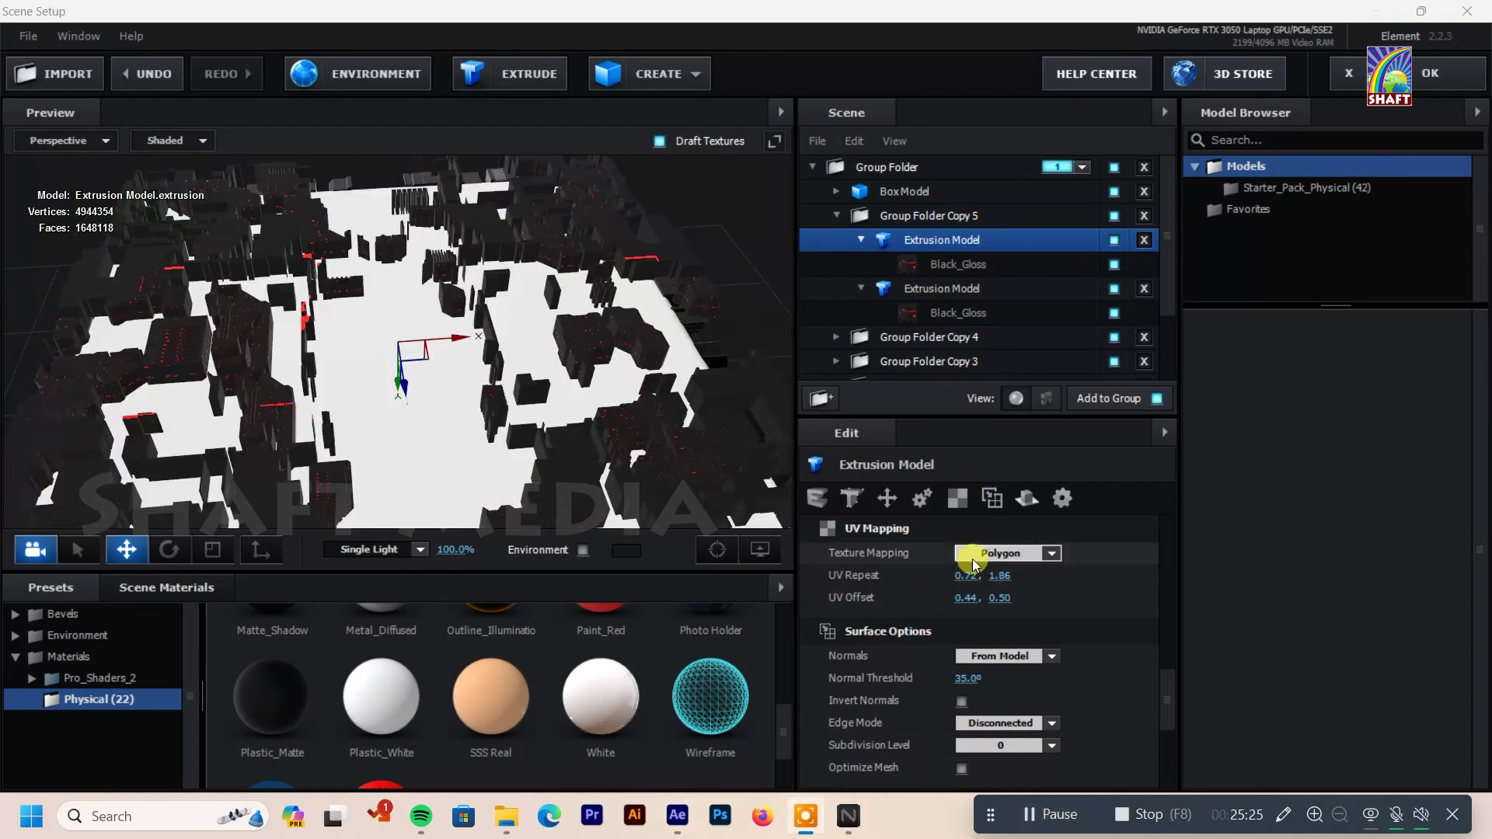
pyautogui.moveTo(966, 575); pyautogui.dragTo(916, 576)
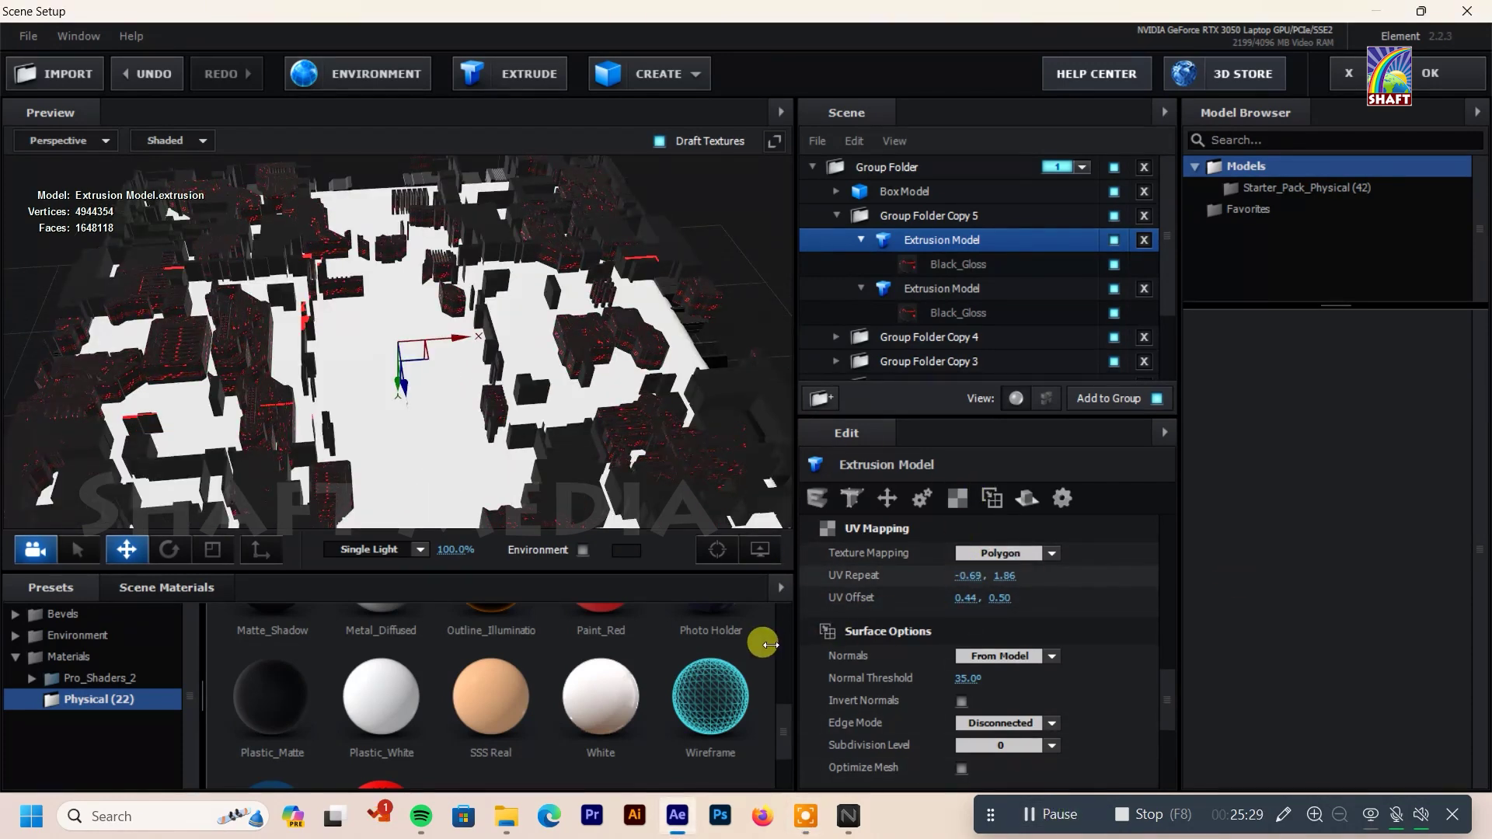
pyautogui.moveTo(1002, 576); pyautogui.dragTo(845, 608)
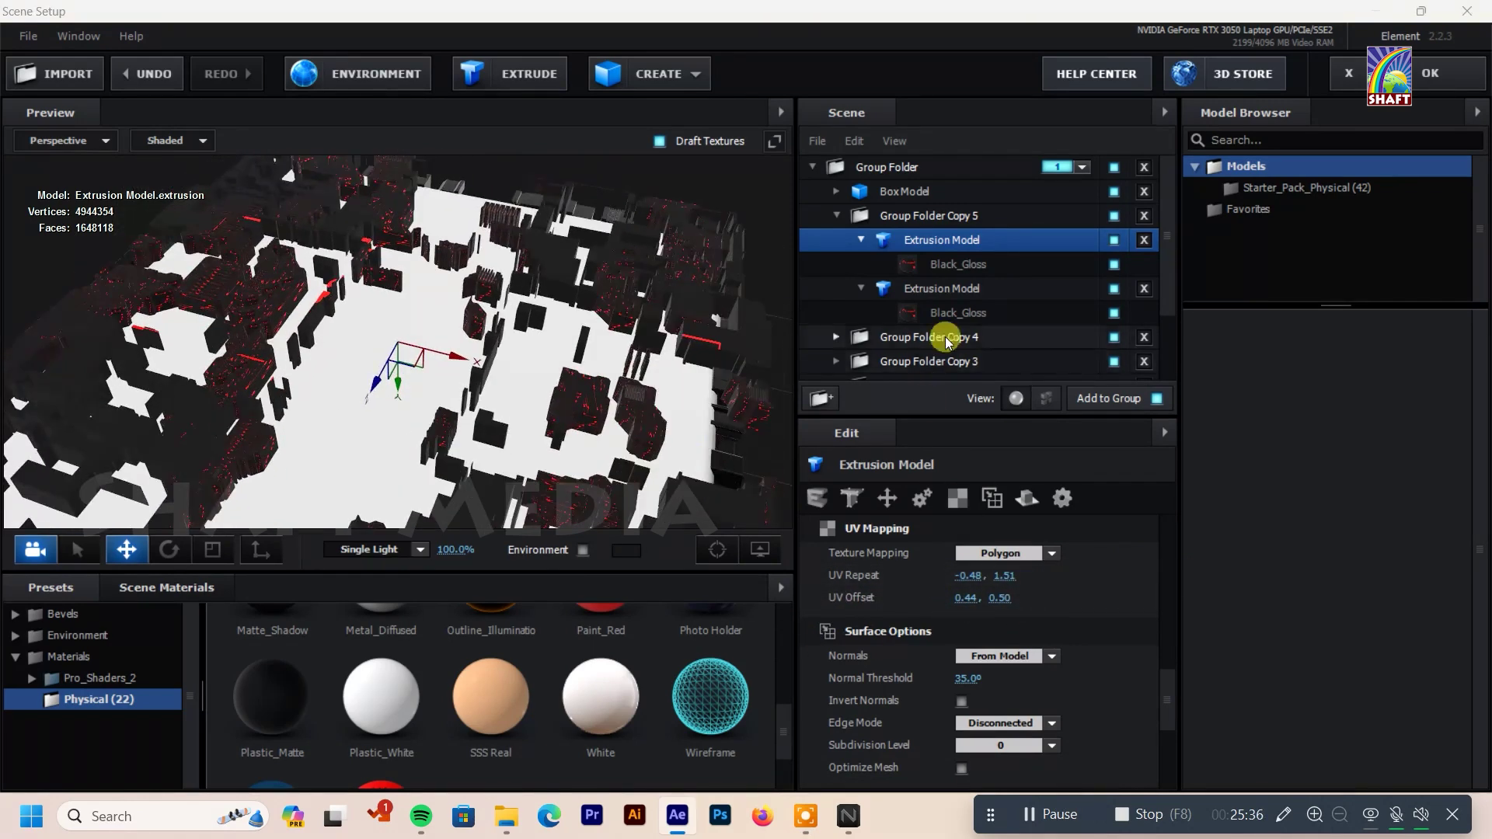
# Step: Lower the first Black_Gloss material's bevel curve to 0.87 and collapse the first Extrusion Model
pyautogui.click(958, 313)
pyautogui.click(967, 266)
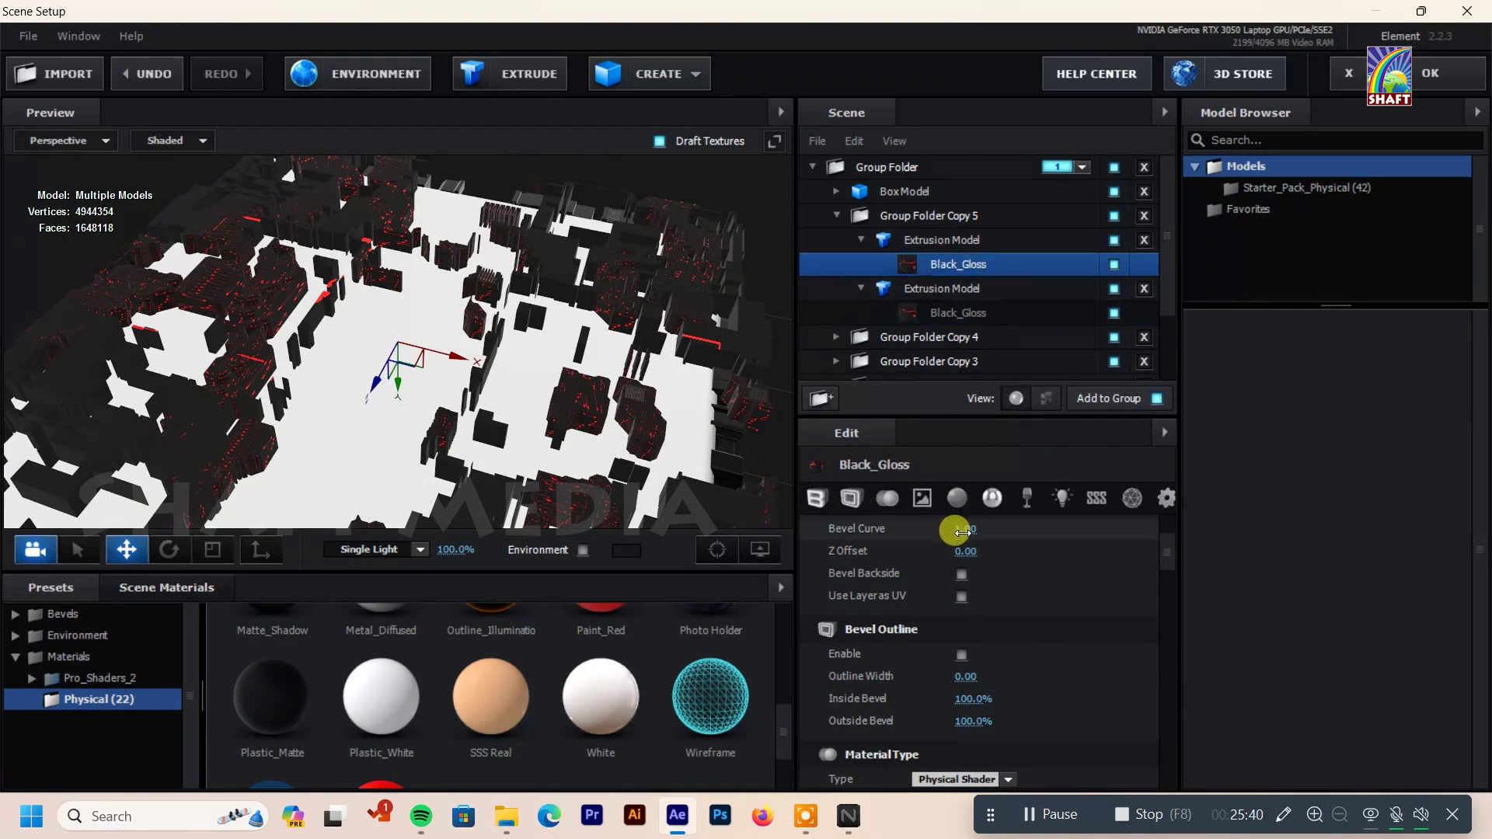
pyautogui.moveTo(981, 535); pyautogui.dragTo(917, 265)
pyautogui.click(864, 241)
pyautogui.click(894, 265)
# Step: Inspect Group Folder Copy 4's extrusions and its Black_Gloss material
pyautogui.click(908, 285)
pyautogui.click(839, 314)
pyautogui.doubleClick(913, 340)
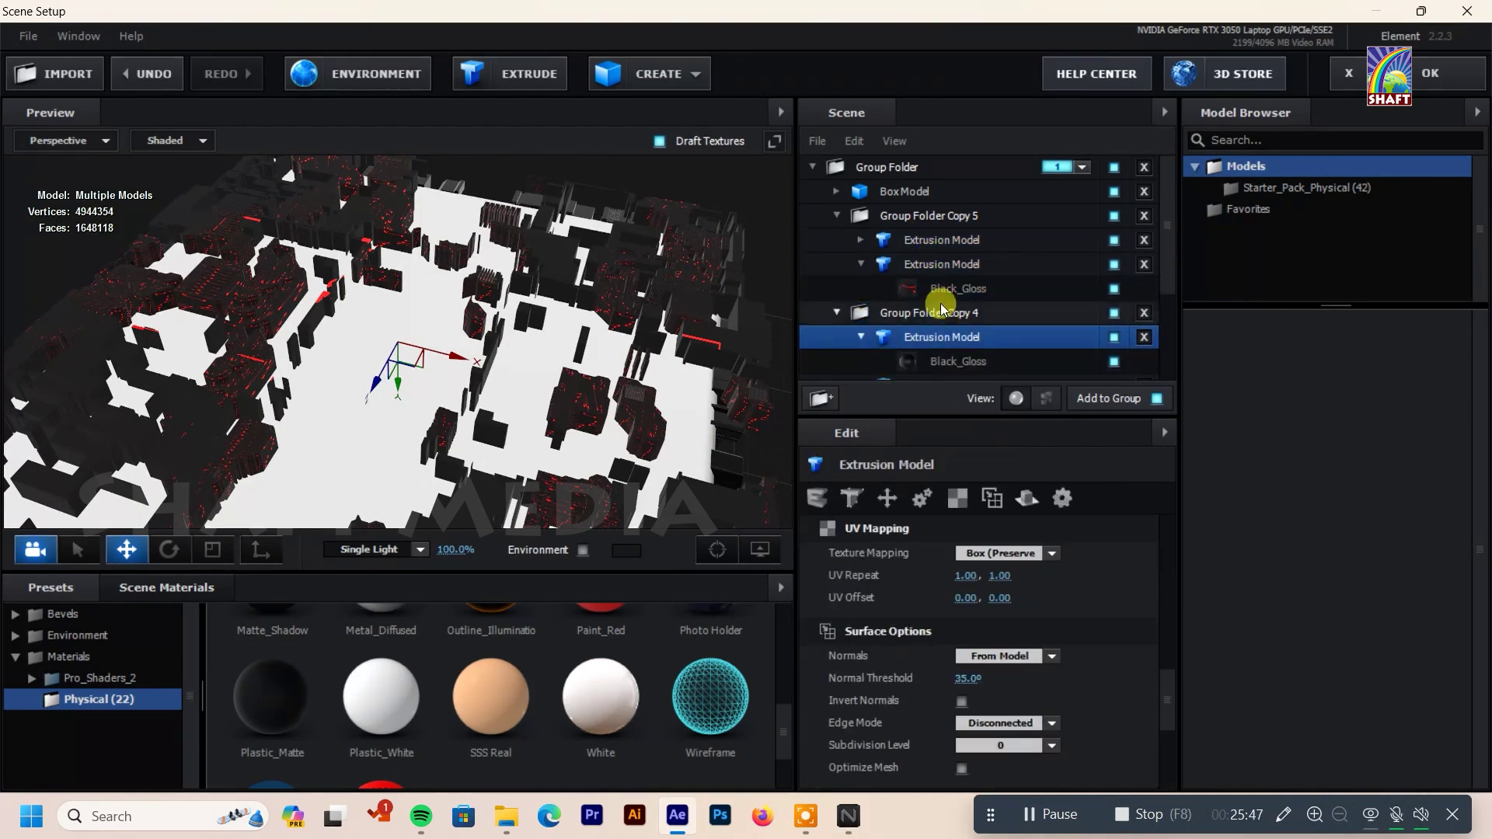
pyautogui.click(955, 350)
pyautogui.scroll(-3, 953, 343)
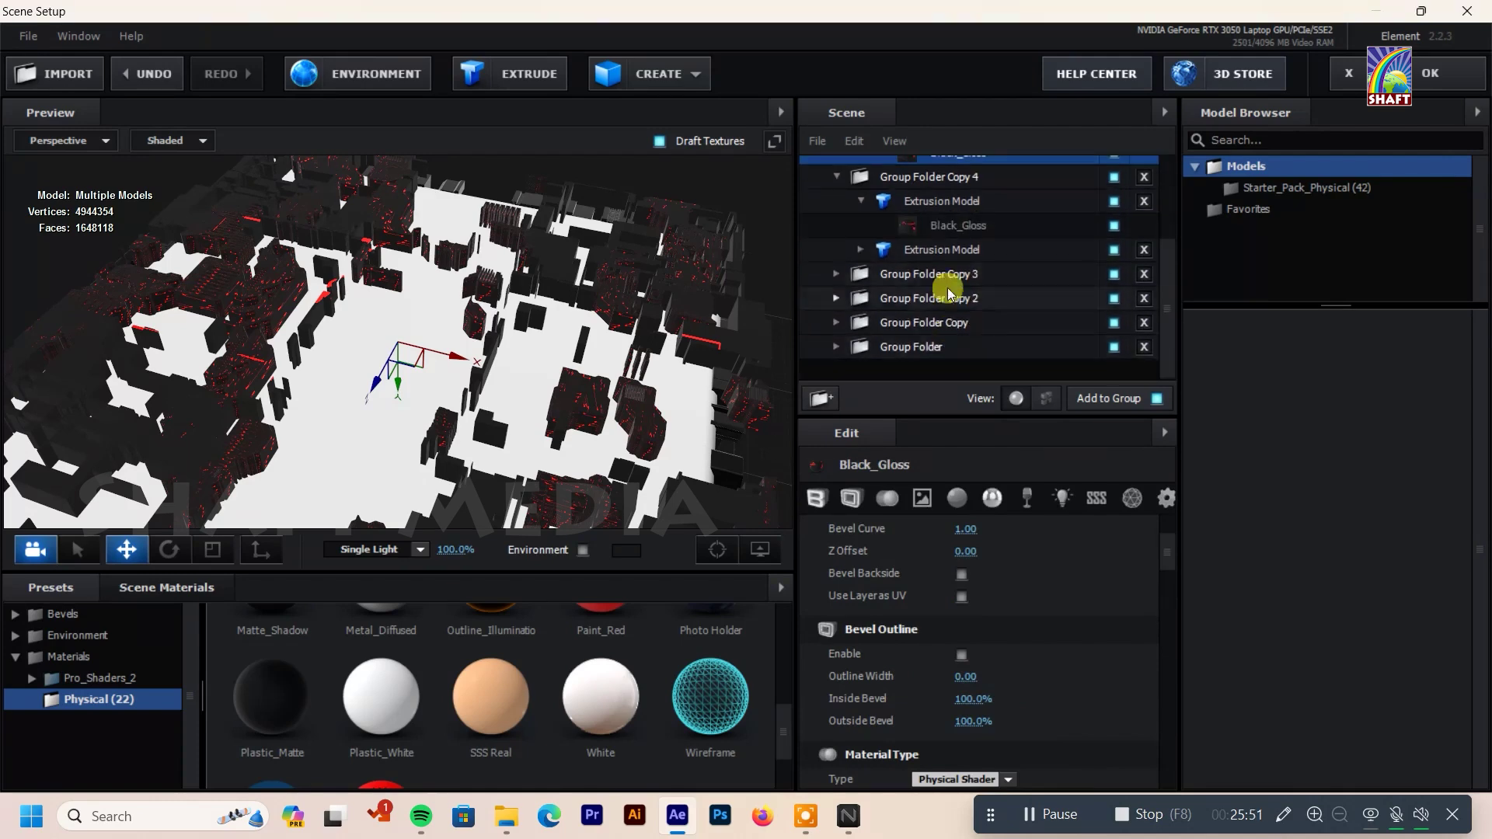
pyautogui.click(864, 249)
pyautogui.click(958, 225)
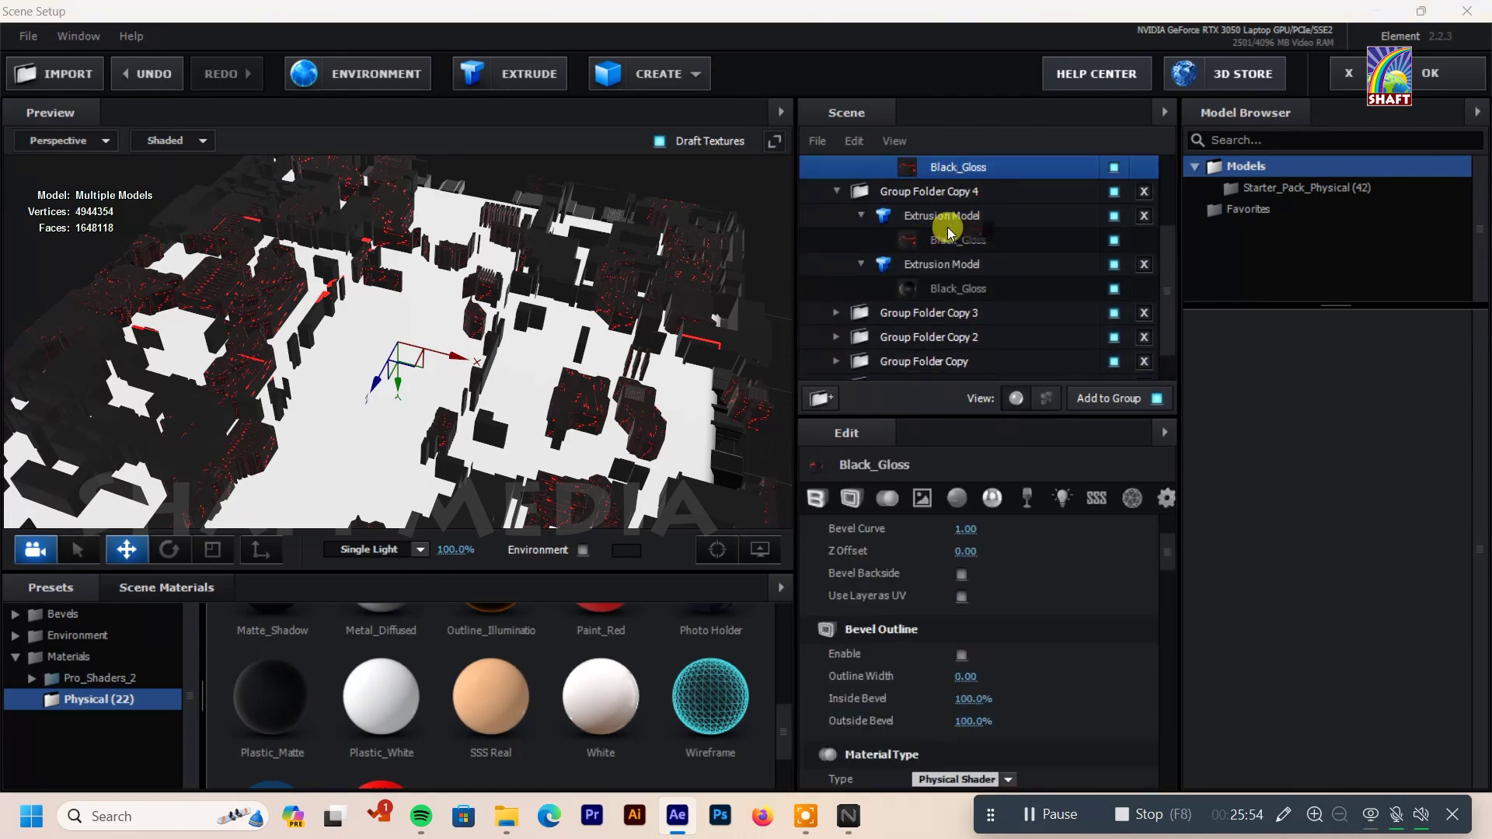
pyautogui.scroll(-1, 851, 256)
# Step: Inspect Group Folder Copy 3's extrusions and their settings
pyautogui.click(838, 272)
pyautogui.click(932, 301)
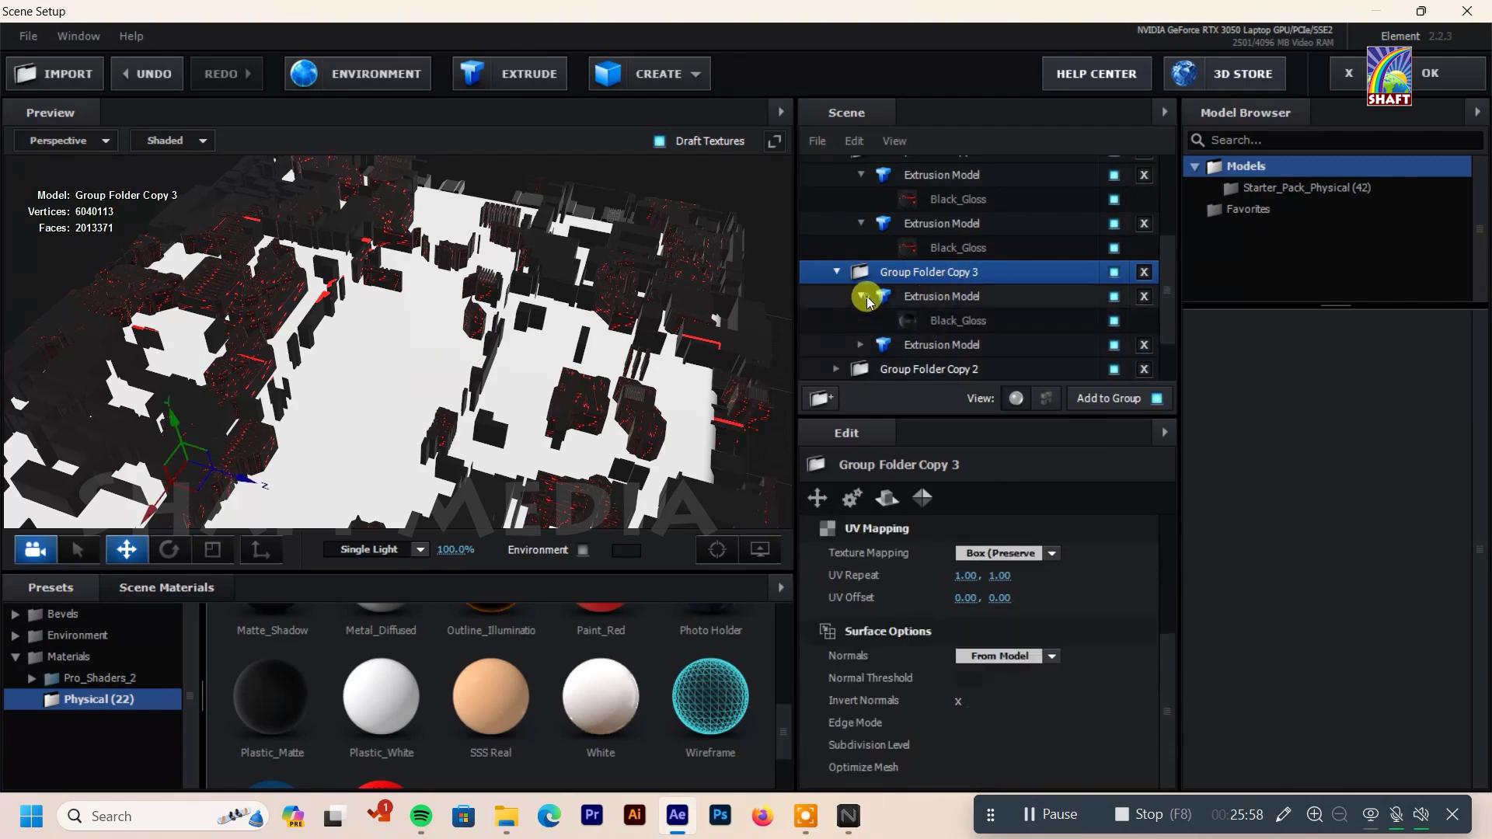
pyautogui.click(956, 244)
pyautogui.scroll(-1, 899, 300)
pyautogui.click(910, 268)
# Step: Inspect Group Folder Copy 2's extrusions and Black_Gloss materials
pyautogui.click(905, 296)
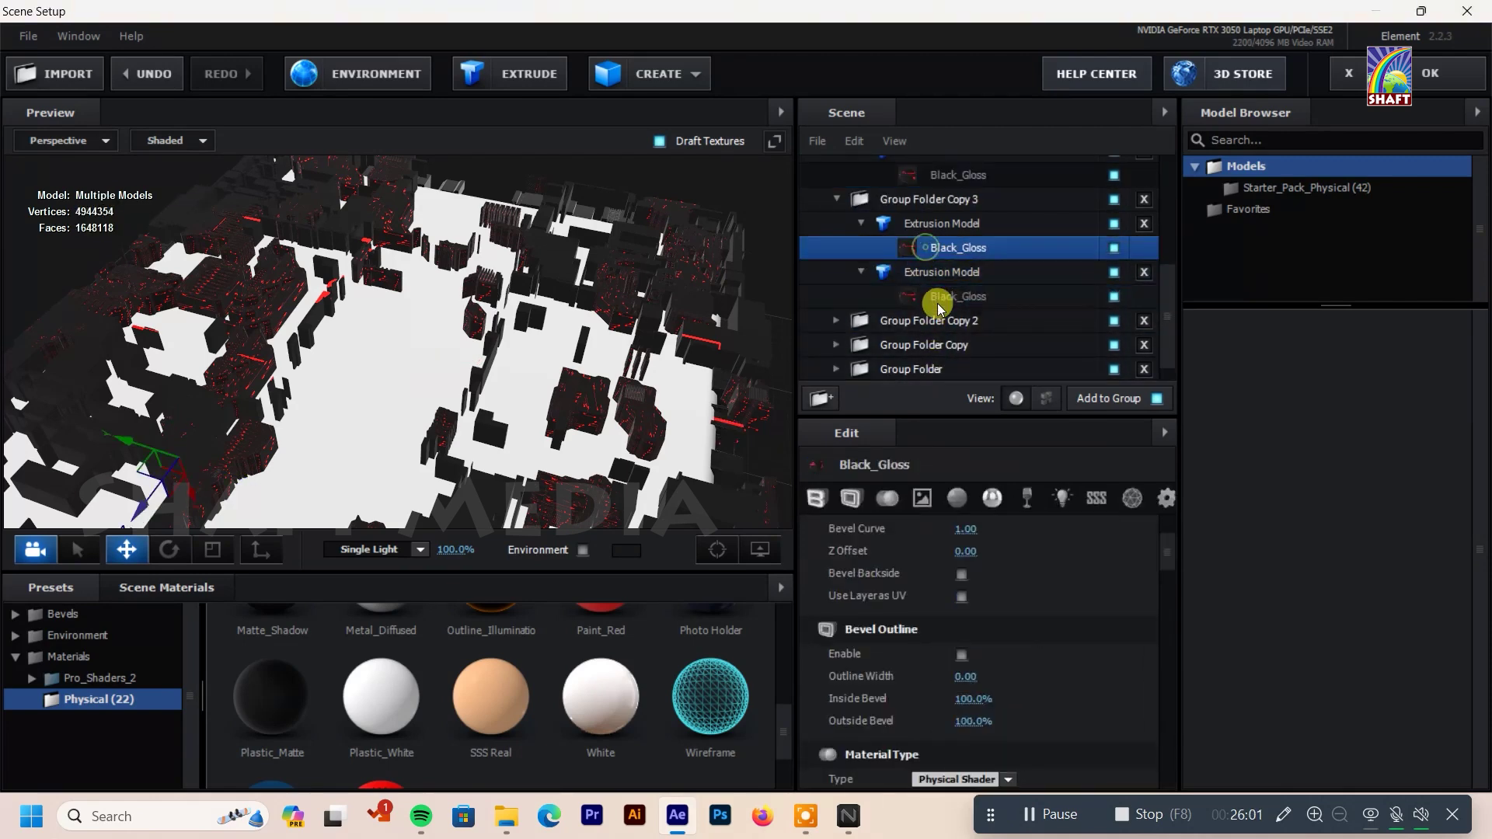
pyautogui.scroll(-1, 894, 296)
pyautogui.click(893, 296)
pyautogui.click(935, 269)
pyautogui.click(870, 320)
pyautogui.click(960, 274)
pyautogui.scroll(-1, 921, 334)
pyautogui.click(870, 299)
pyautogui.click(932, 279)
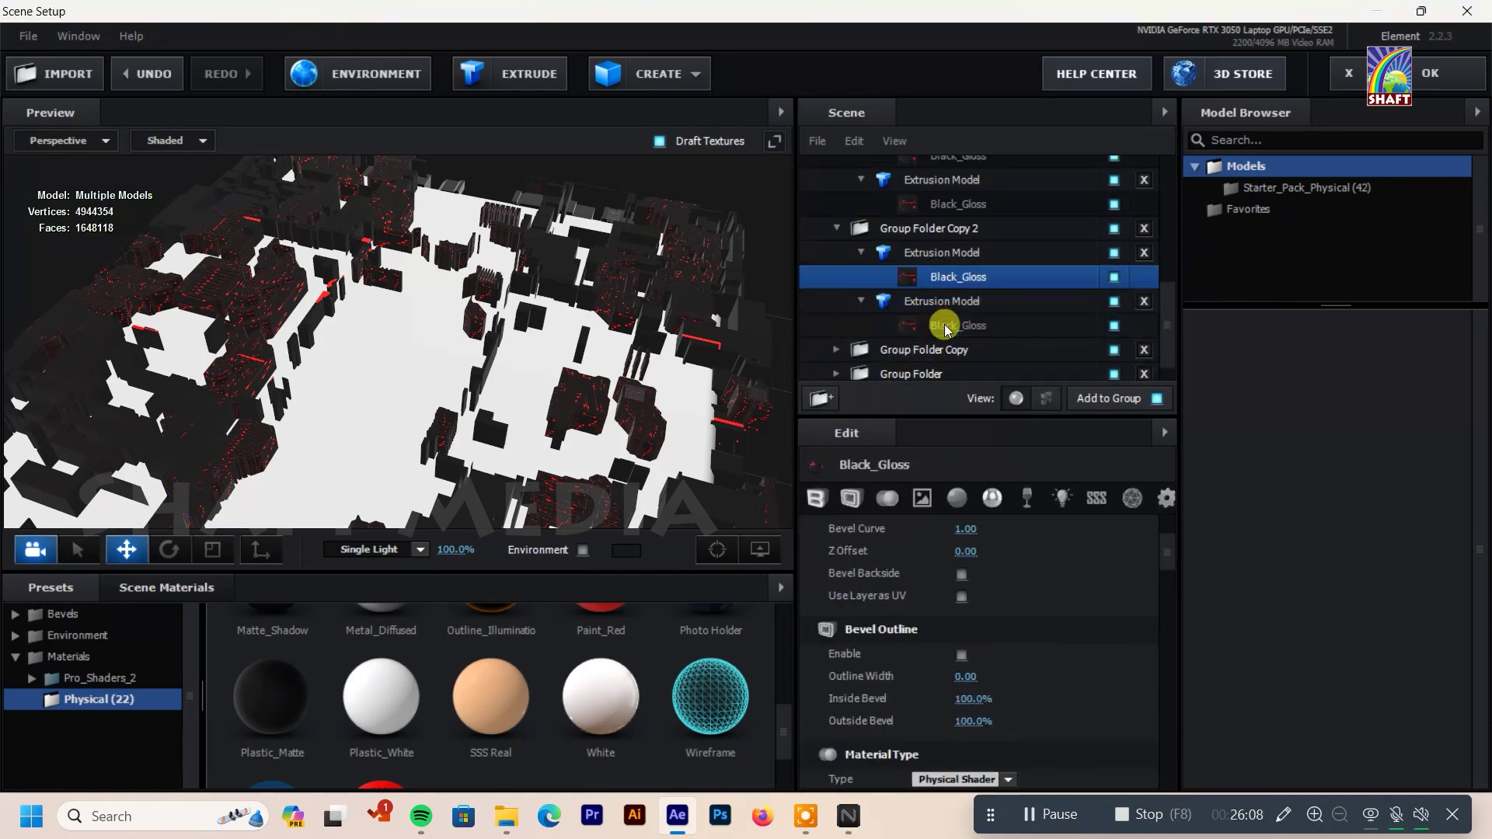
pyautogui.scroll(-1, 942, 324)
# Step: Check Group Folder Copy's Black_Gloss, collapse all group folders, and select the Box Model
pyautogui.click(836, 320)
pyautogui.click(940, 296)
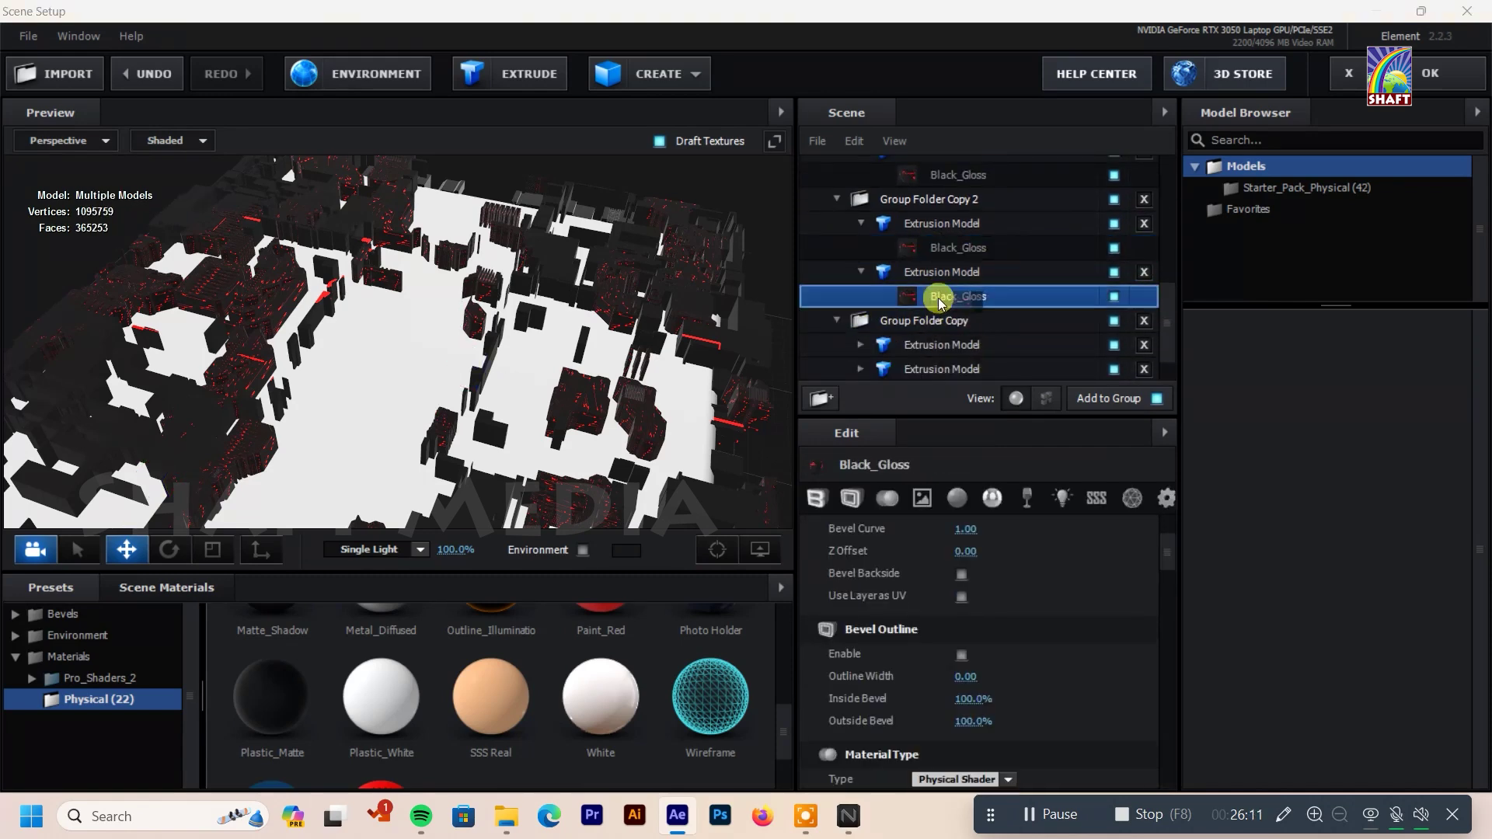
pyautogui.click(832, 323)
pyautogui.scroll(5, 966, 306)
pyautogui.click(837, 312)
pyautogui.click(836, 215)
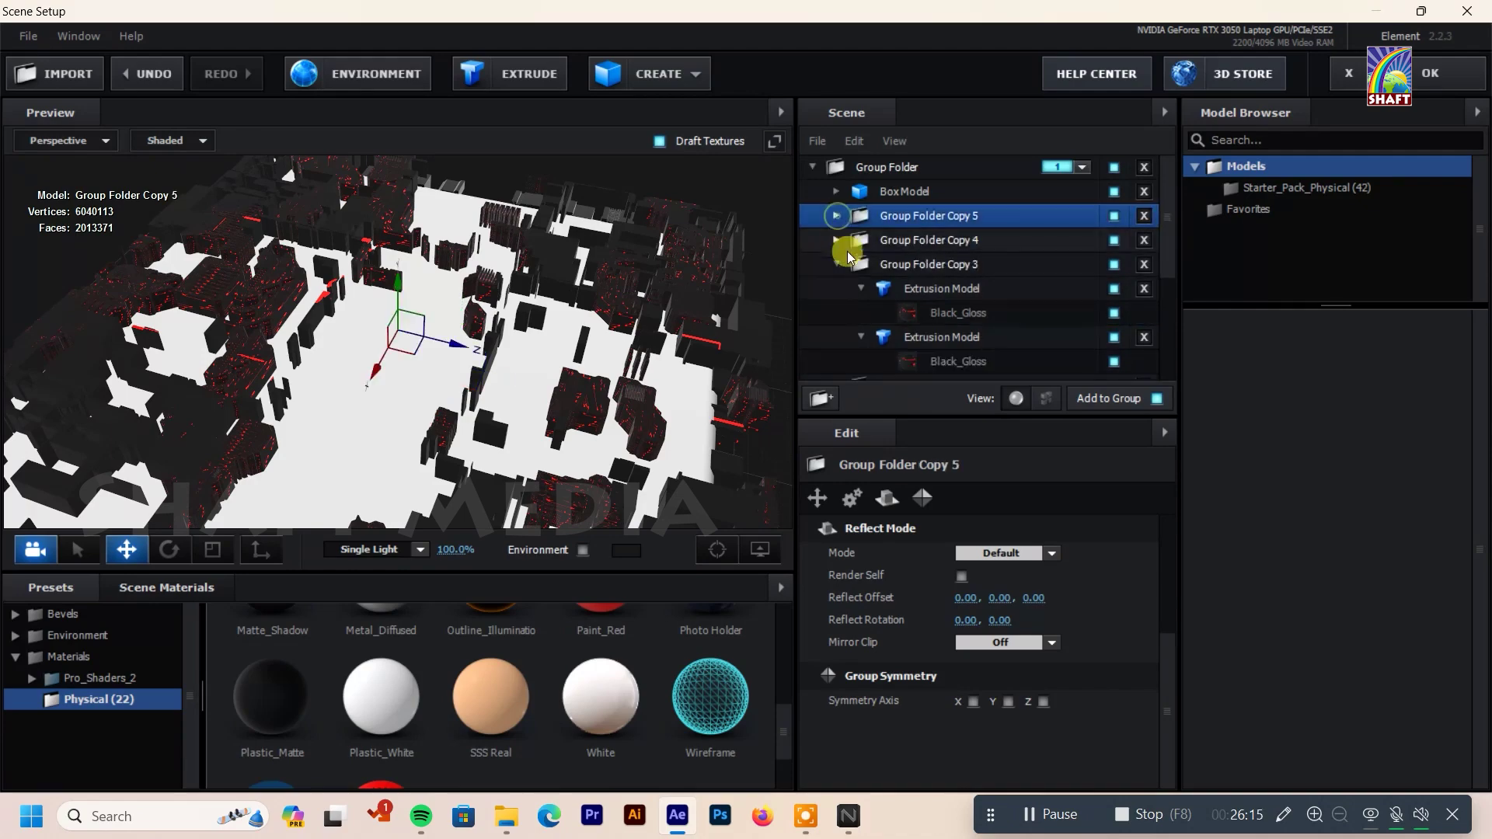
pyautogui.click(837, 264)
pyautogui.click(838, 288)
pyautogui.moveTo(656, 293)
pyautogui.mouseDown()
pyautogui.moveTo(562, 360)
pyautogui.moveTo(548, 397)
pyautogui.mouseUp()
pyautogui.click(903, 191)
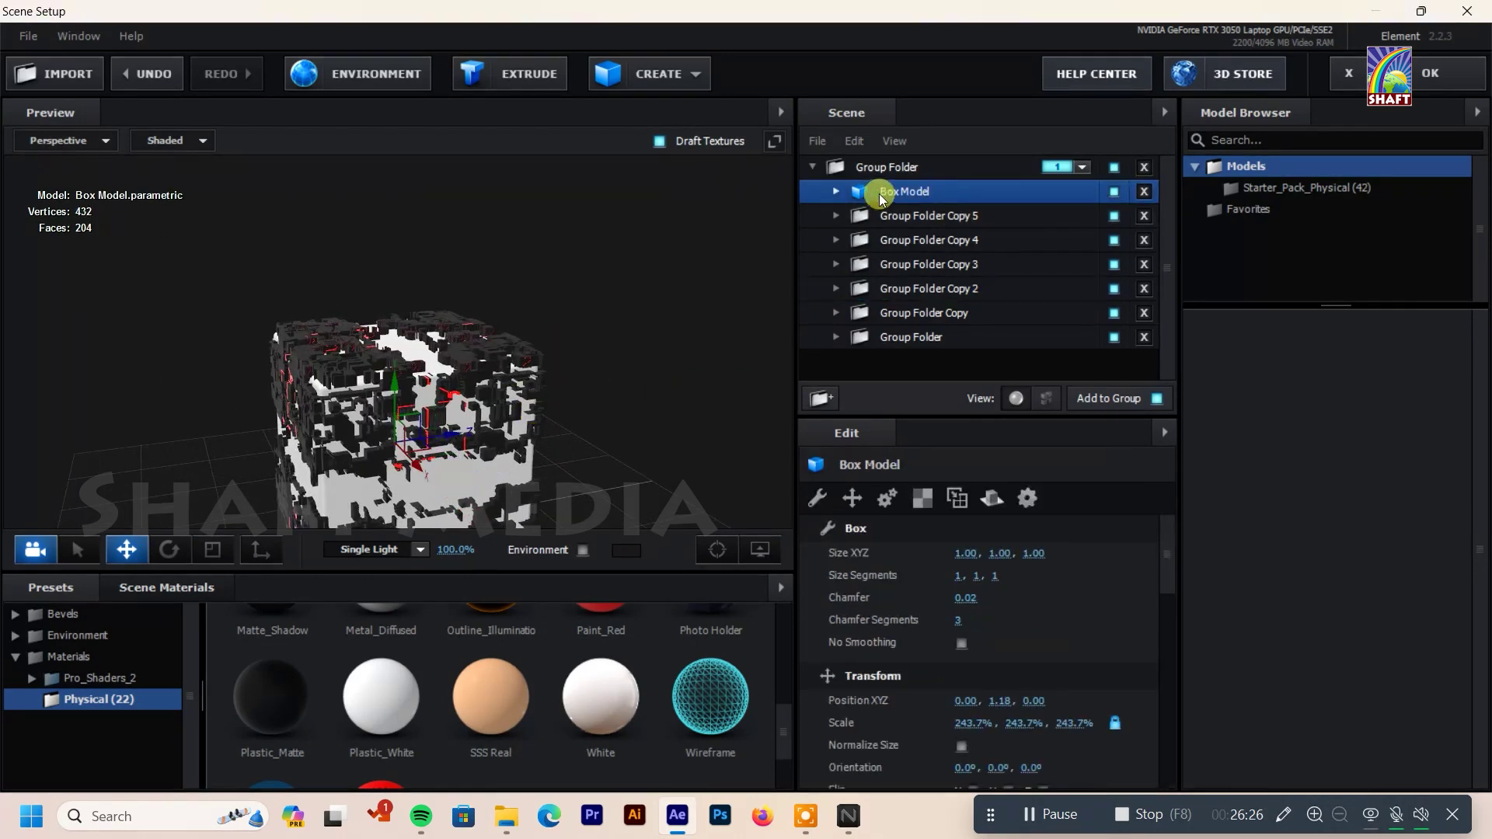
# Step: Set Custom Layer 1 as the diffuse texture of the Box Model's Default material
pyautogui.click(836, 192)
pyautogui.click(874, 215)
pyautogui.scroll(5, 565, 648)
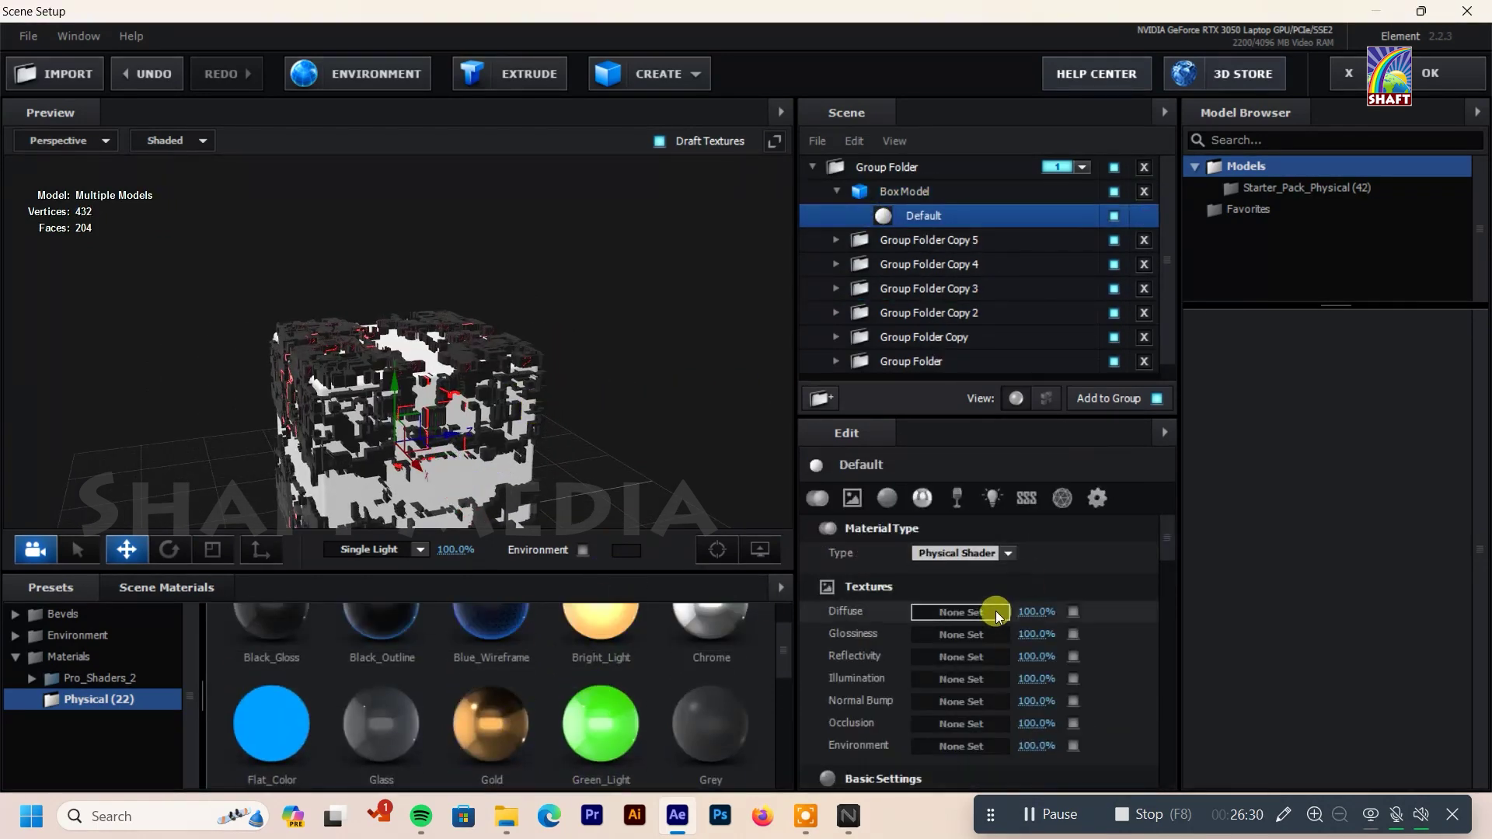
pyautogui.click(998, 610)
pyautogui.click(1033, 439)
pyautogui.click(1033, 469)
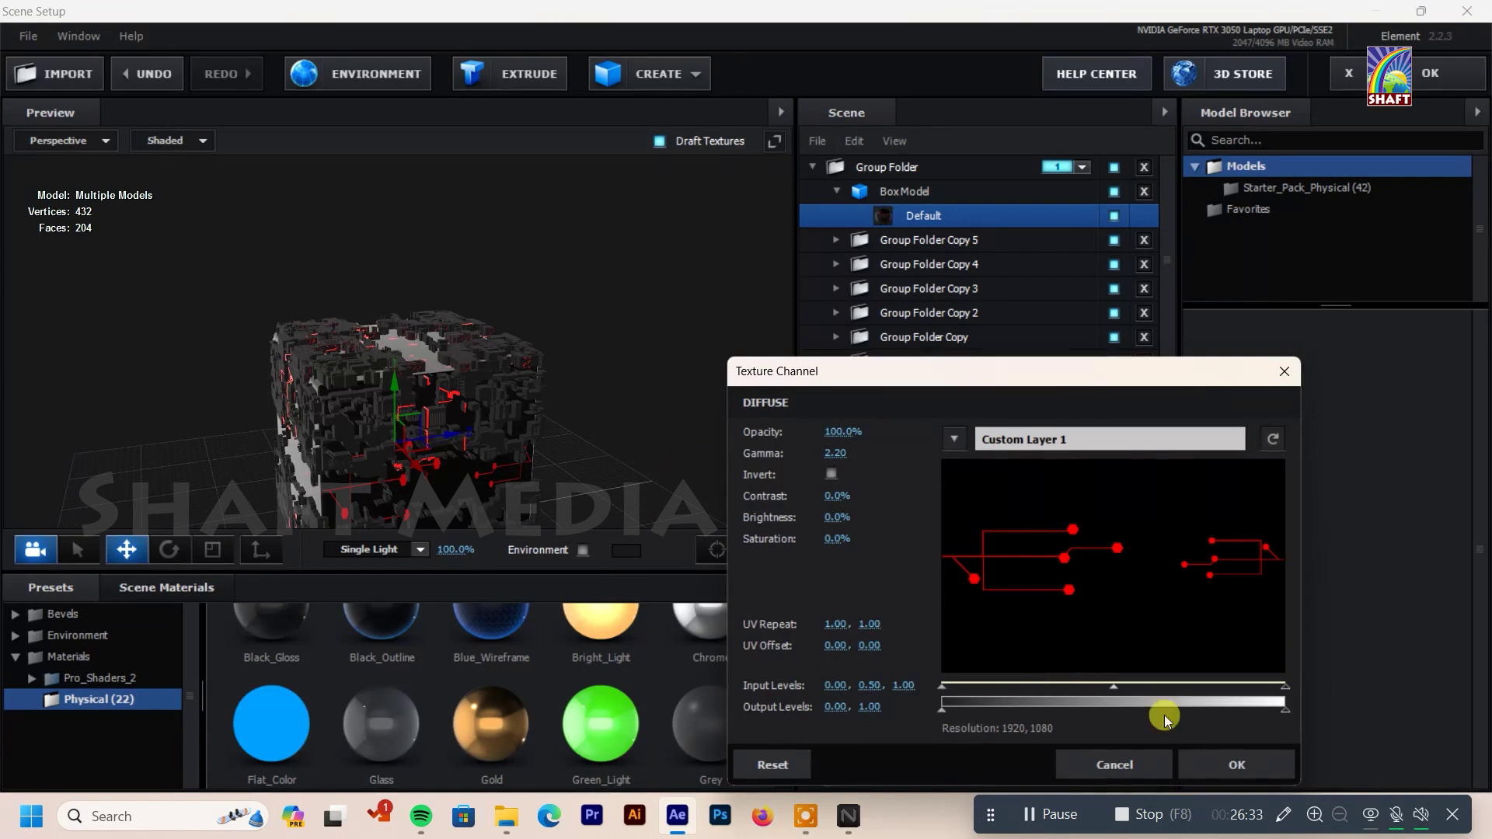
pyautogui.click(1236, 764)
# Step: Orbit the view around the model while selecting Group Folder Copy 5 and Copy 4
pyautogui.moveTo(626, 459)
pyautogui.mouseDown()
pyautogui.moveTo(528, 507)
pyautogui.moveTo(668, 385)
pyautogui.moveTo(702, 398)
pyautogui.moveTo(607, 377)
pyautogui.moveTo(663, 323)
pyautogui.mouseUp()
pyautogui.click(937, 239)
pyautogui.click(924, 264)
pyautogui.moveTo(749, 348)
pyautogui.mouseDown()
pyautogui.moveTo(919, 328)
pyautogui.moveTo(682, 417)
pyautogui.moveTo(506, 406)
pyautogui.moveTo(330, 435)
pyautogui.mouseUp()
pyautogui.moveTo(774, 347)
pyautogui.mouseDown()
pyautogui.moveTo(467, 399)
pyautogui.moveTo(794, 311)
pyautogui.mouseUp()
pyautogui.click(169, 548)
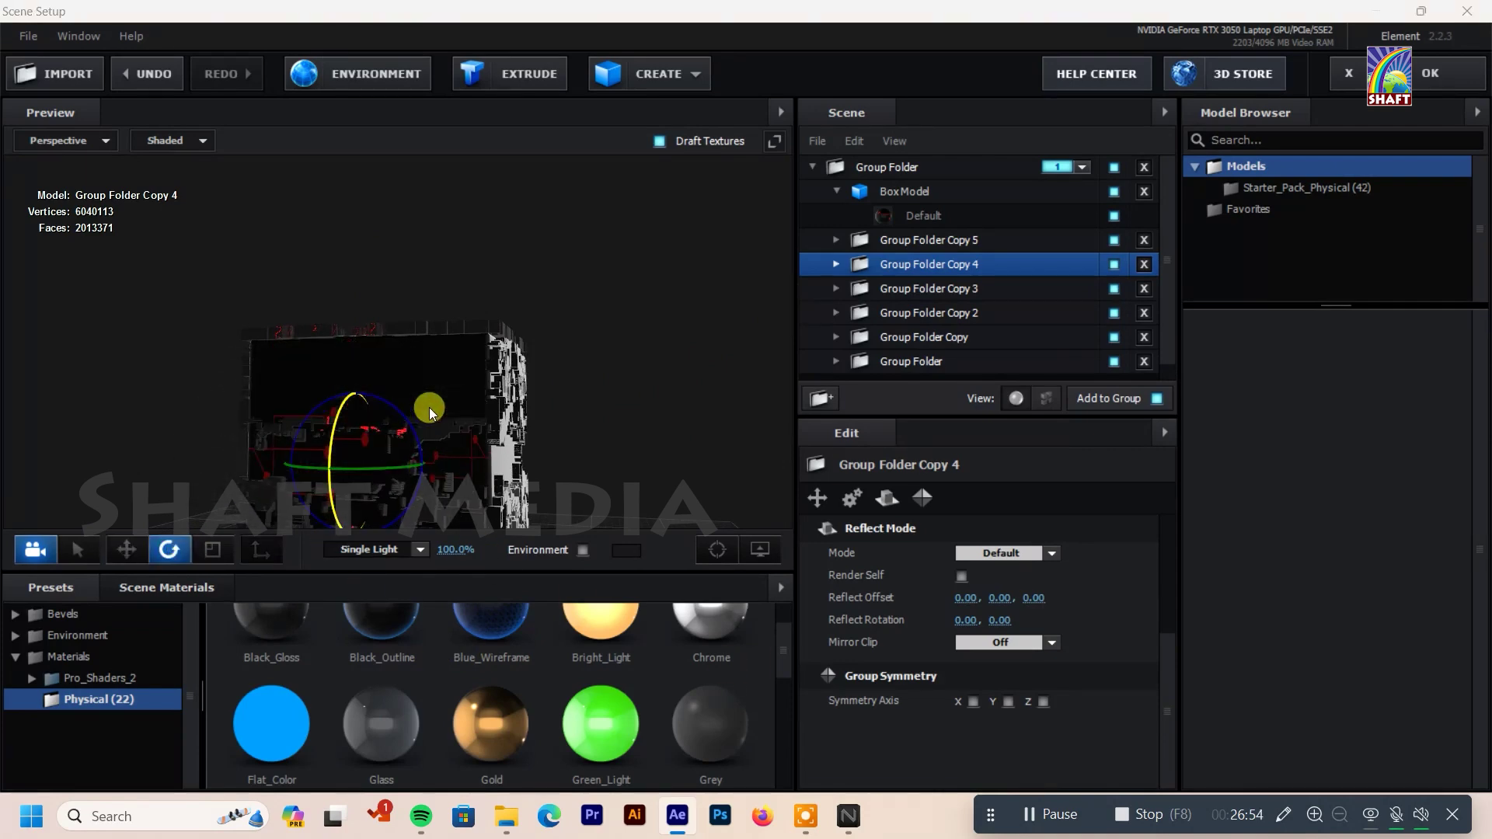
# Step: Try rotating Group Folder Copy 4 and undo it, then rotate Group Folder Copy to a new orientation
pyautogui.moveTo(426, 410); pyautogui.dragTo(426, 424)
pyautogui.hotkey('ctrl', 'z')
pyautogui.click(894, 291)
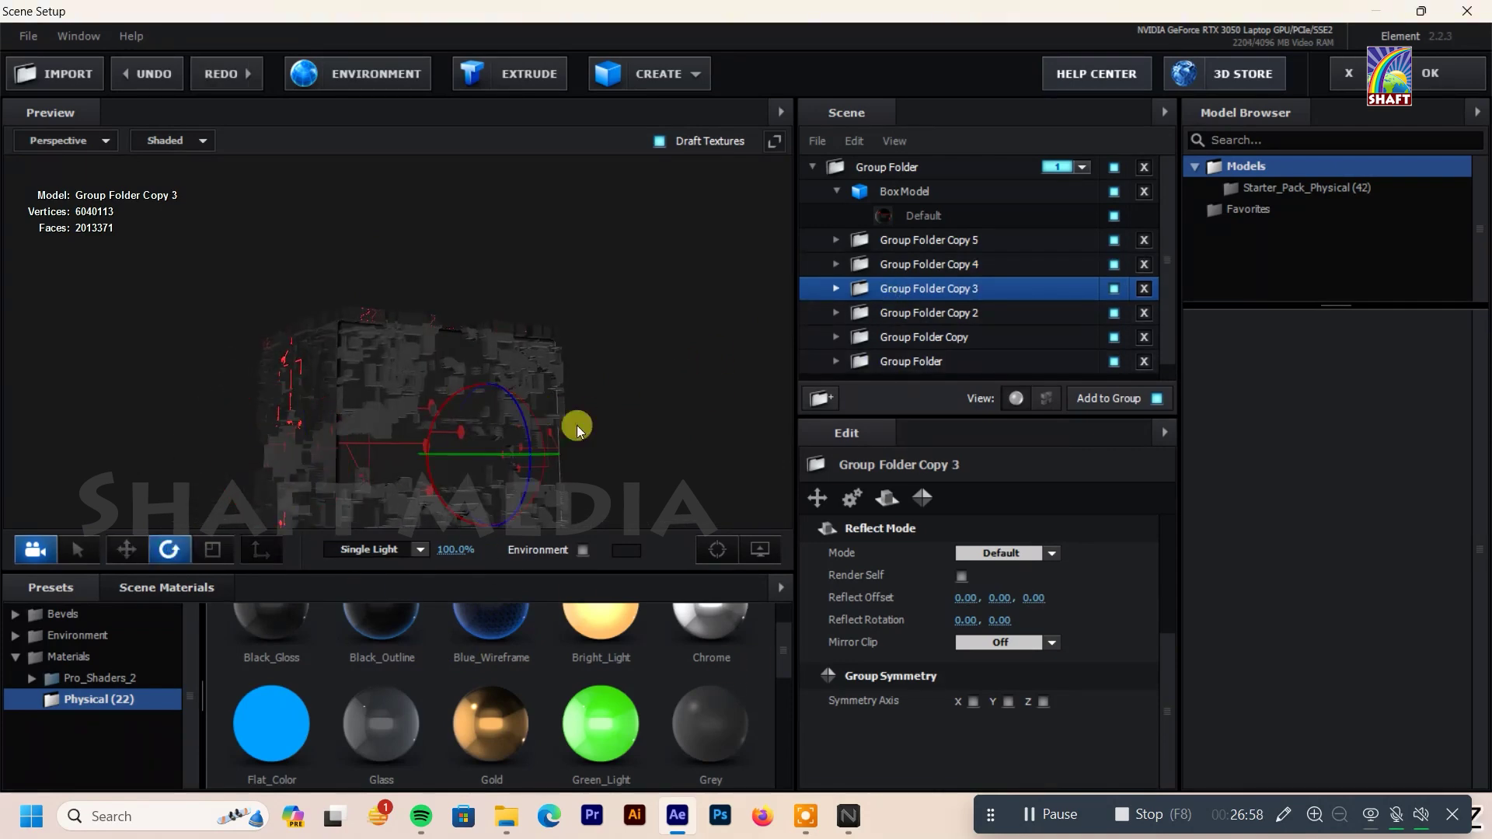
pyautogui.click(946, 314)
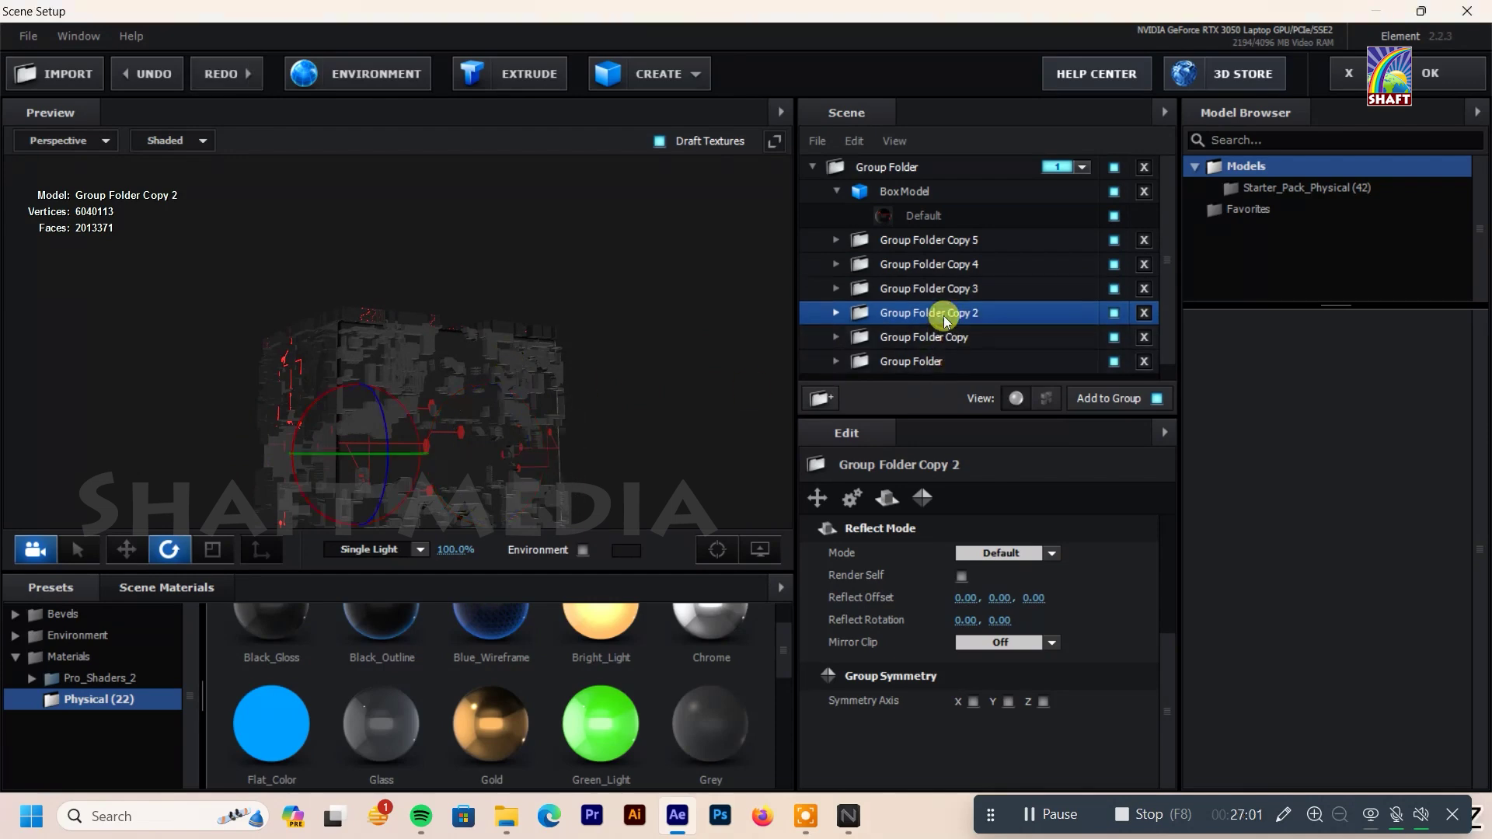
pyautogui.click(912, 344)
pyautogui.moveTo(487, 426); pyautogui.dragTo(393, 232)
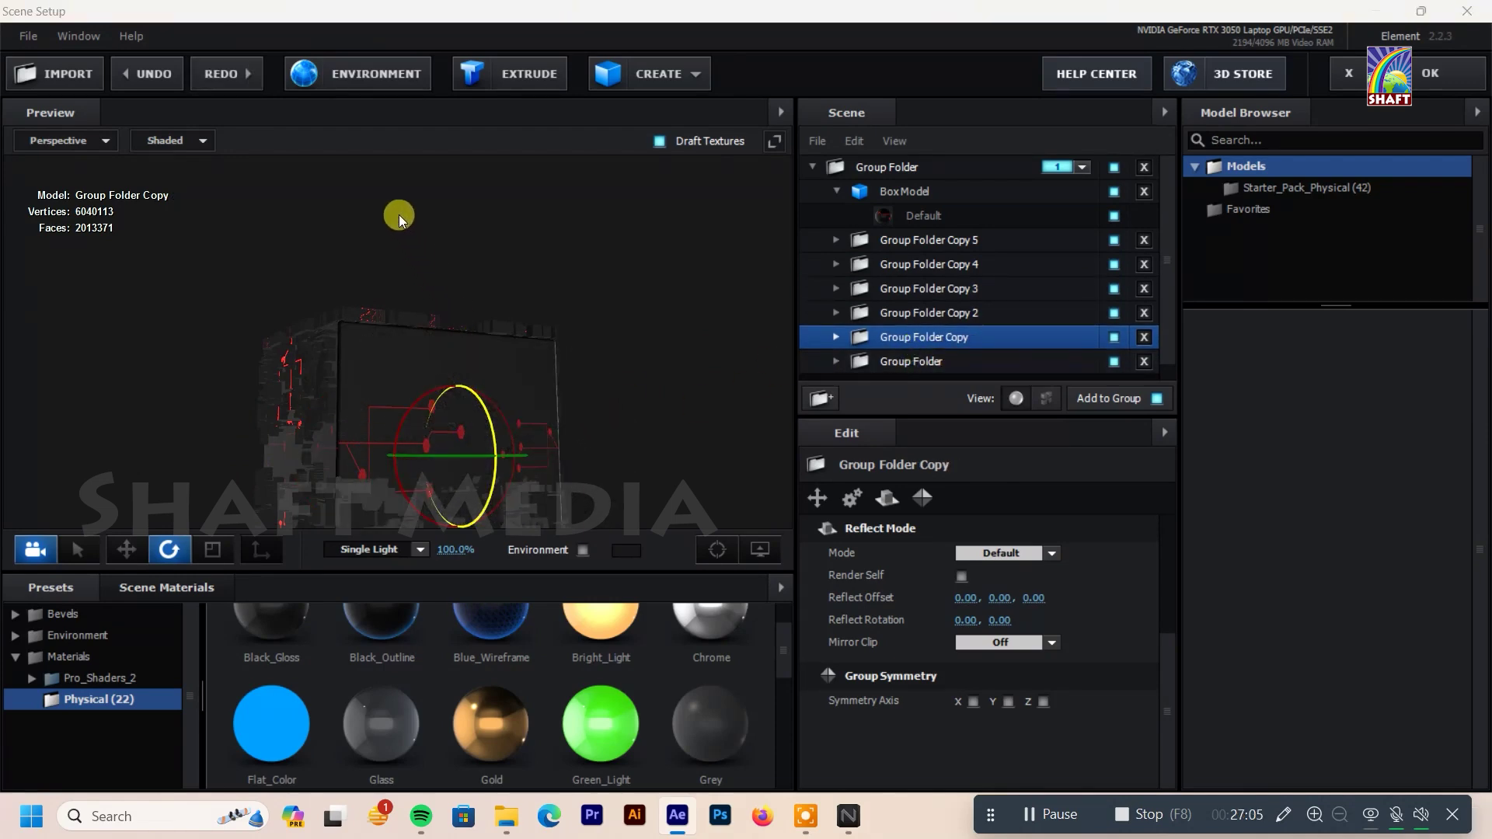
# Step: Select Group Folder Copy's Extrusion Model and undo an accidental rotation of the model
pyautogui.click(836, 339)
pyautogui.click(856, 363)
pyautogui.click(862, 362)
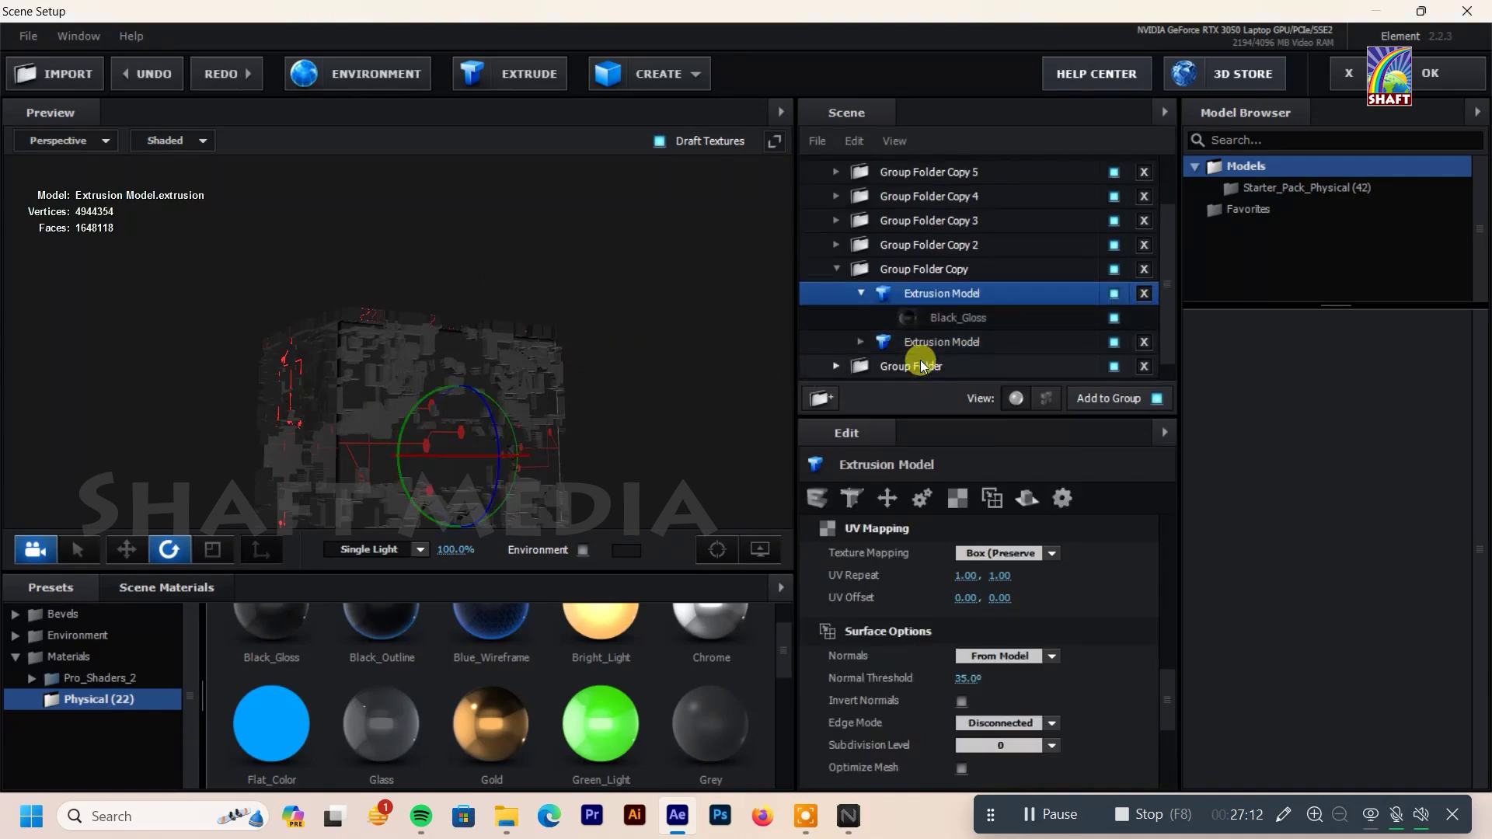
pyautogui.click(835, 245)
pyautogui.scroll(-2, 949, 293)
pyautogui.moveTo(930, 175); pyautogui.dragTo(946, 273)
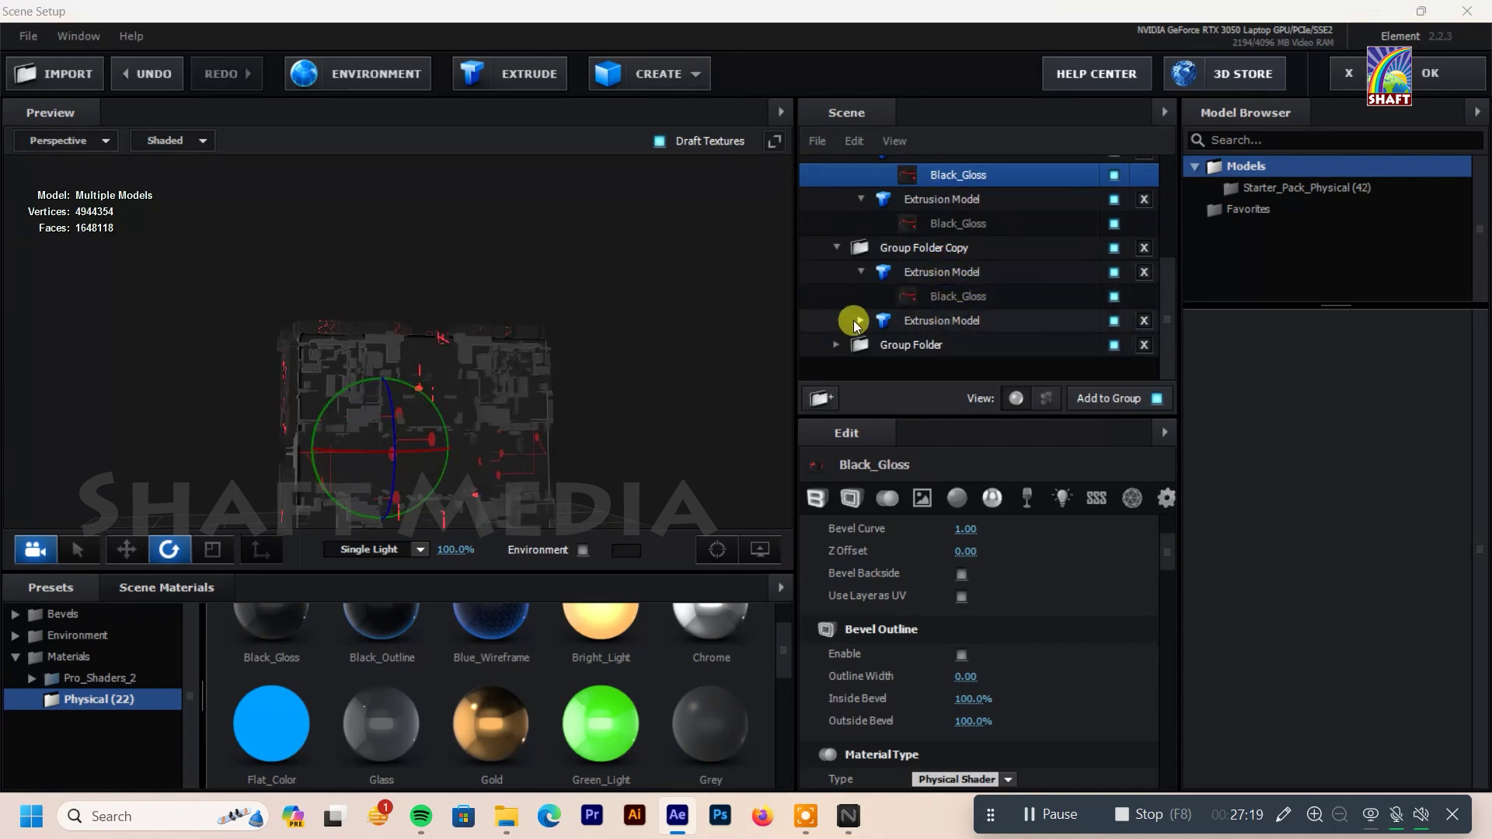
pyautogui.click(857, 322)
pyautogui.click(956, 296)
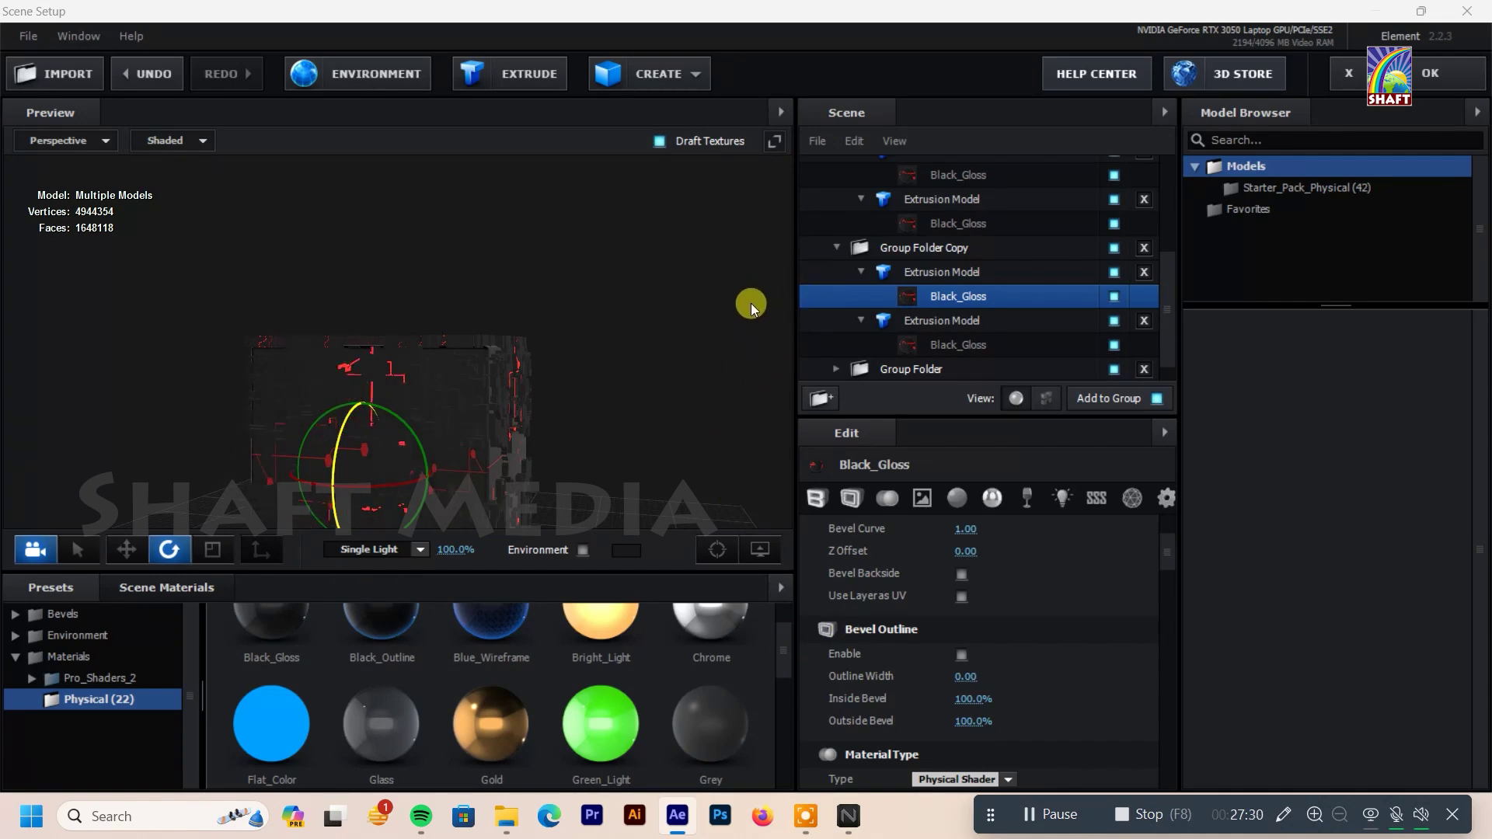
pyautogui.hotkey('ctrl', 'z')
pyautogui.click(122, 549)
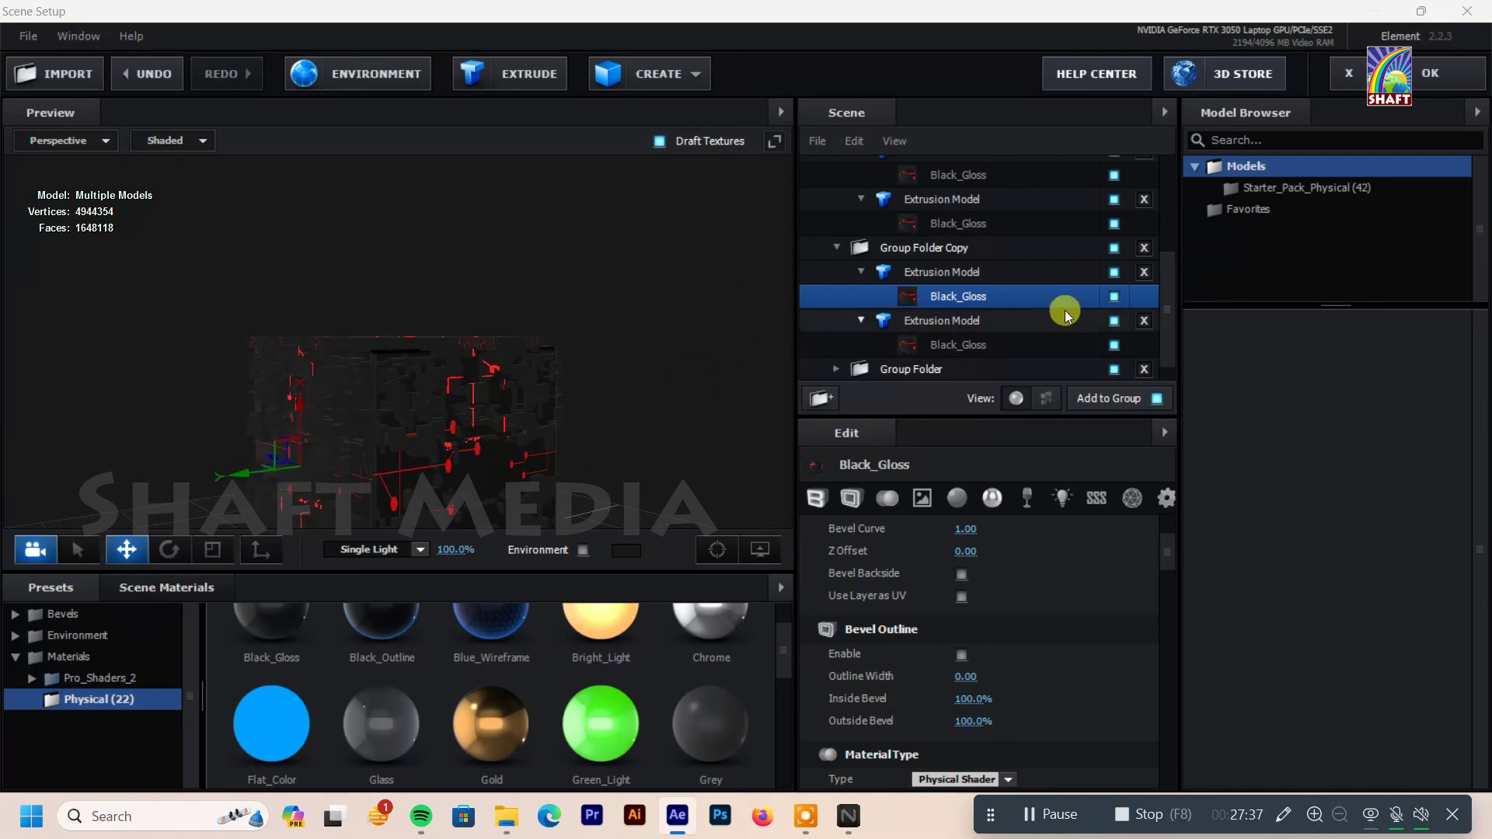
# Step: Set the Extrusion Model's texture mapping to Polygon and reselect the first Extrusion Model
pyautogui.click(987, 274)
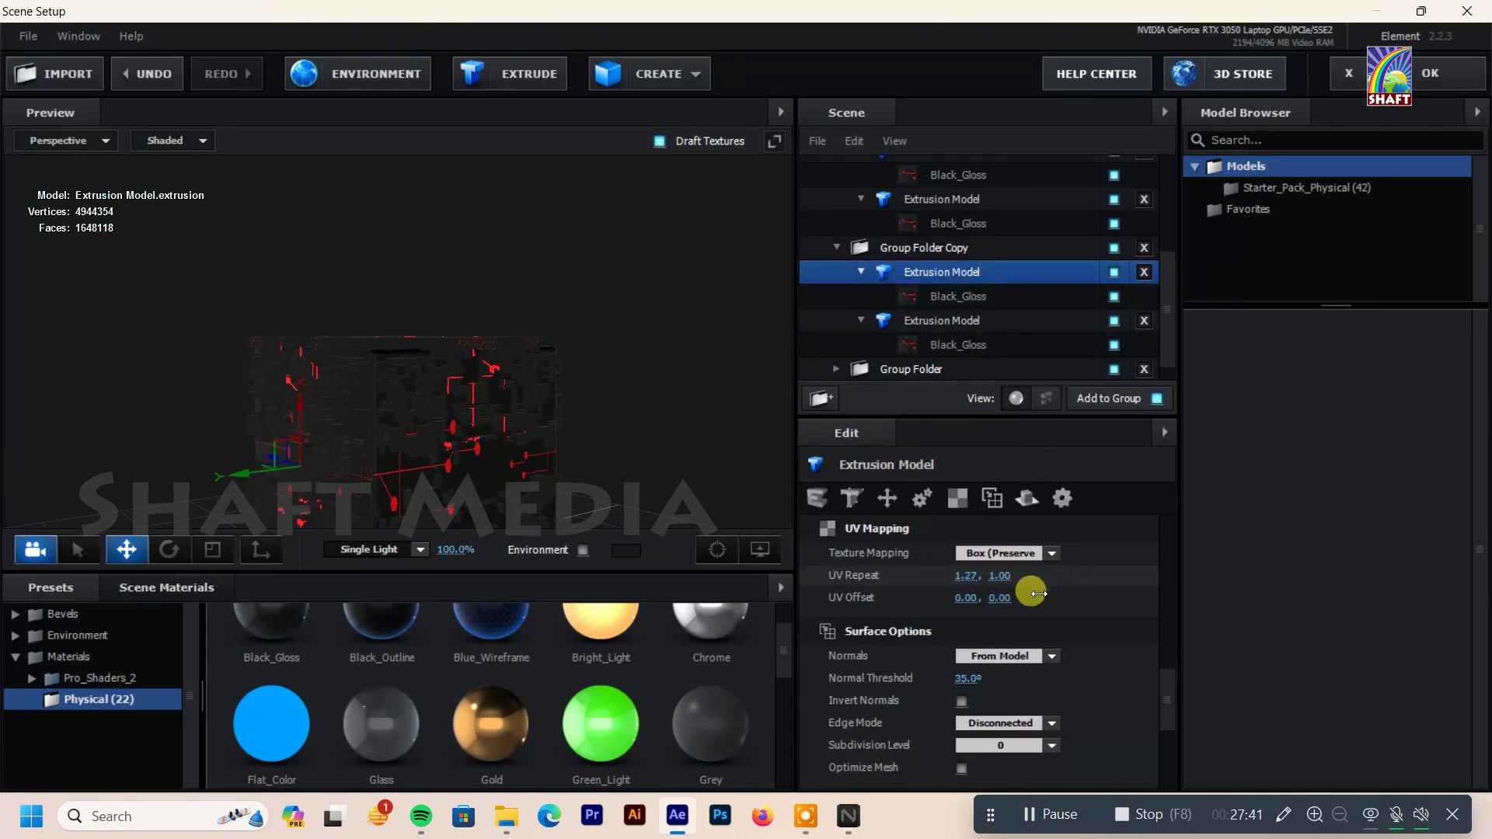
pyautogui.click(1049, 554)
pyautogui.click(1043, 559)
pyautogui.click(861, 271)
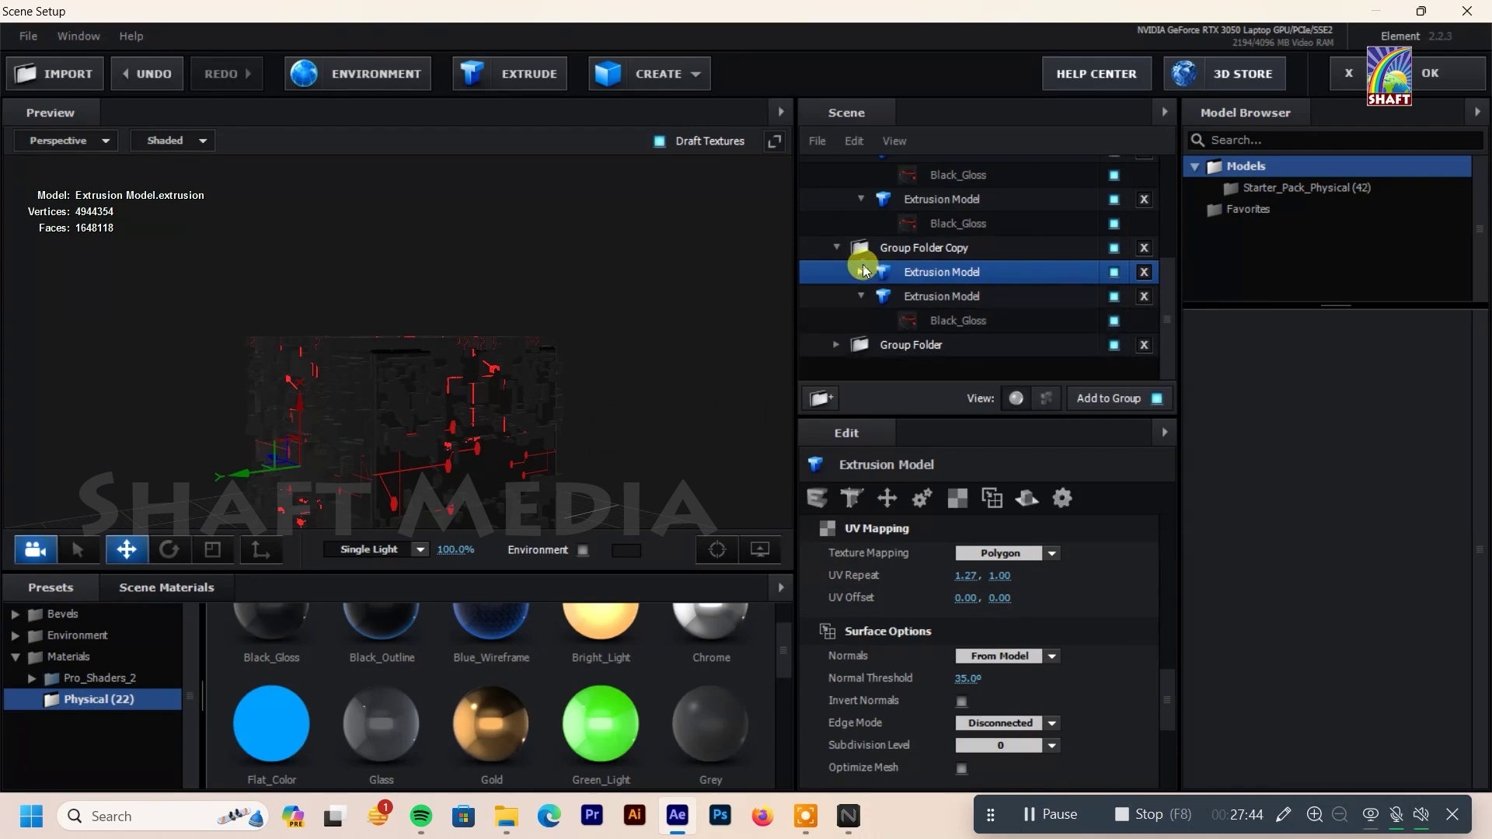
pyautogui.click(837, 247)
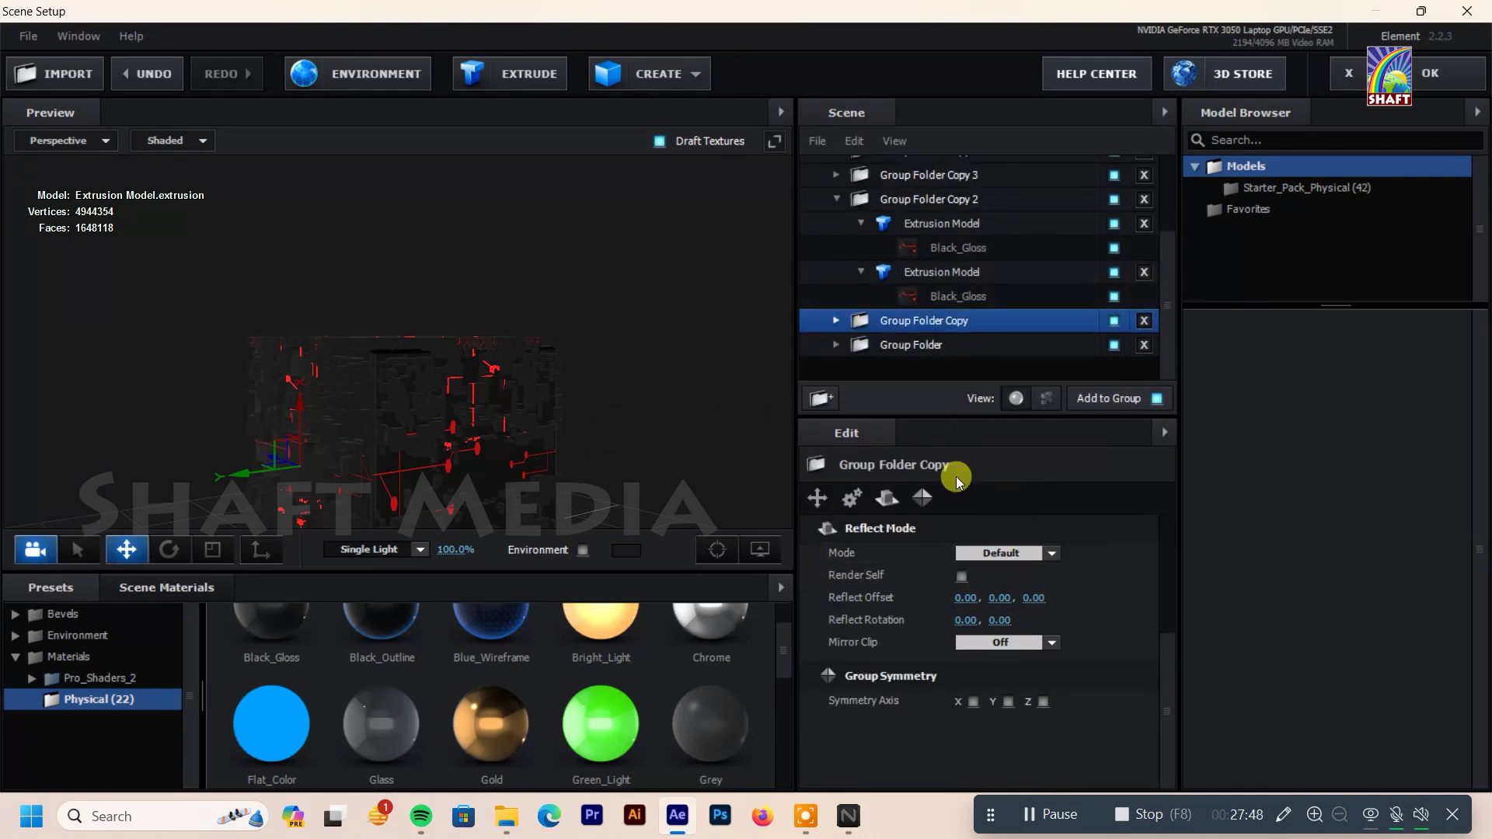
pyautogui.click(835, 320)
pyautogui.click(941, 342)
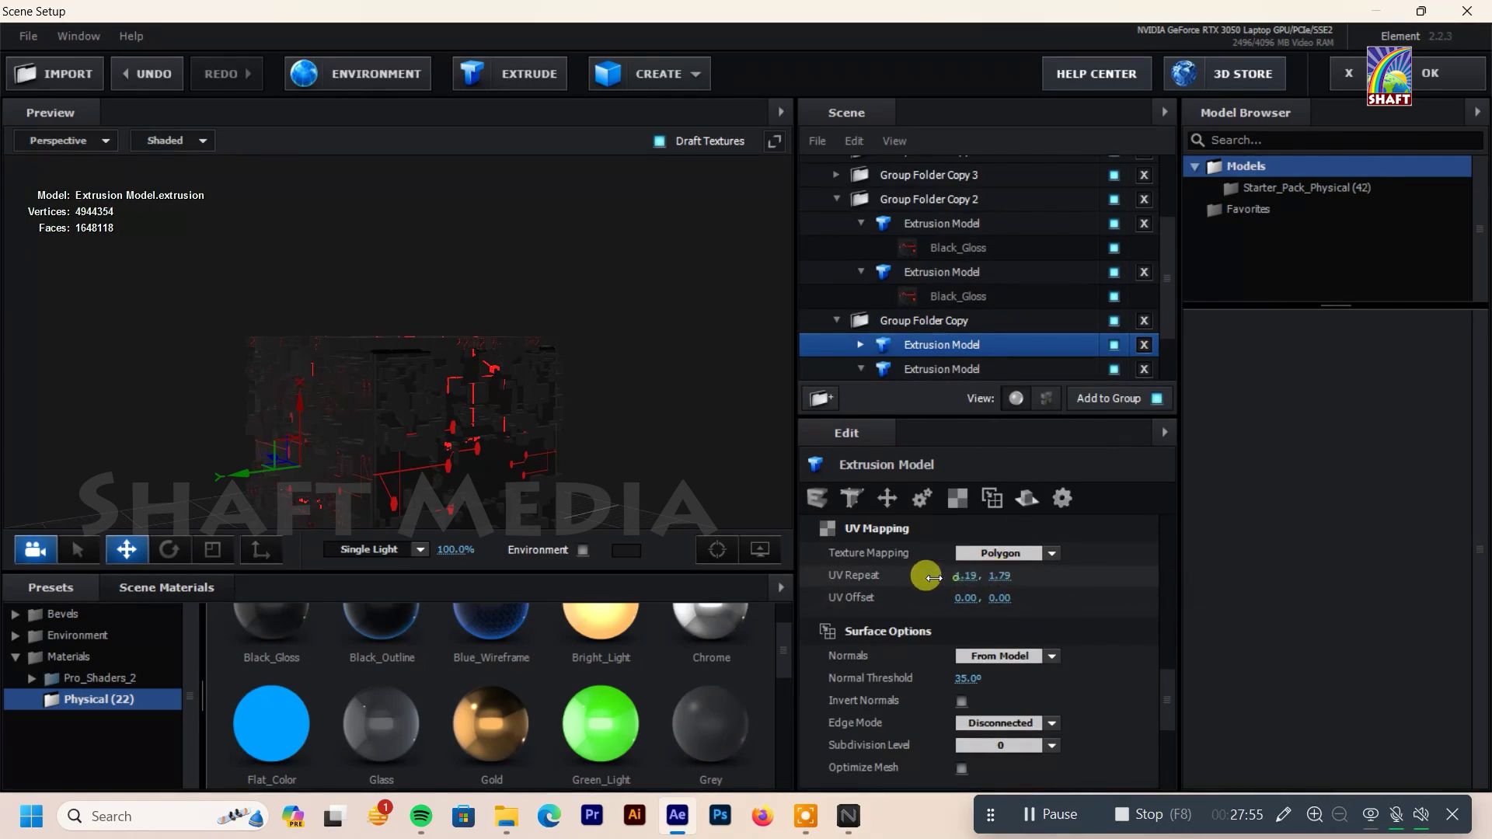
# Step: Rotate the model flatter and scrub its UV Repeat to -0.18 by 1.66
pyautogui.moveTo(1054, 618); pyautogui.dragTo(348, 469)
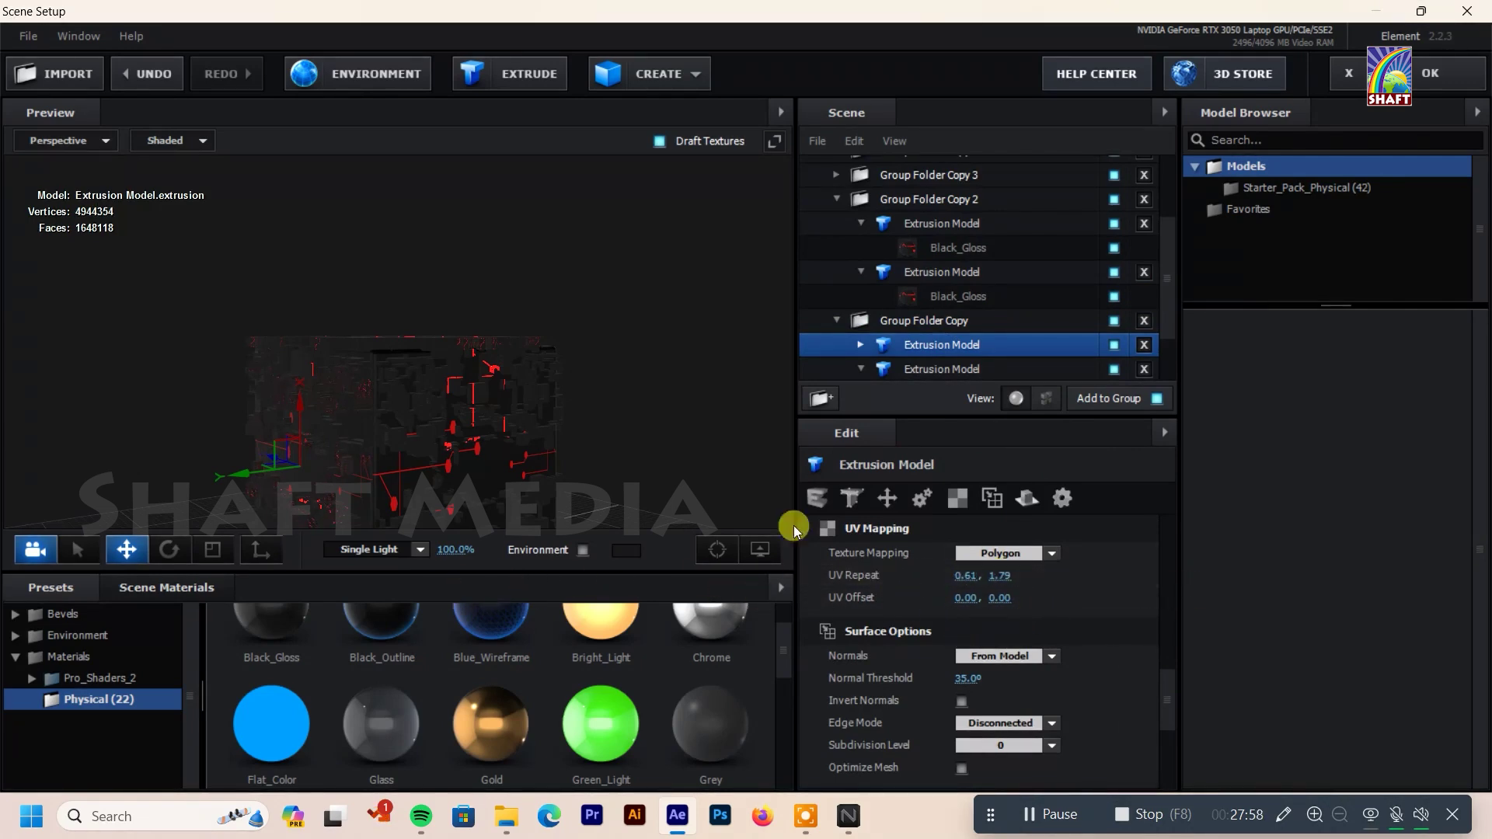
pyautogui.click(169, 549)
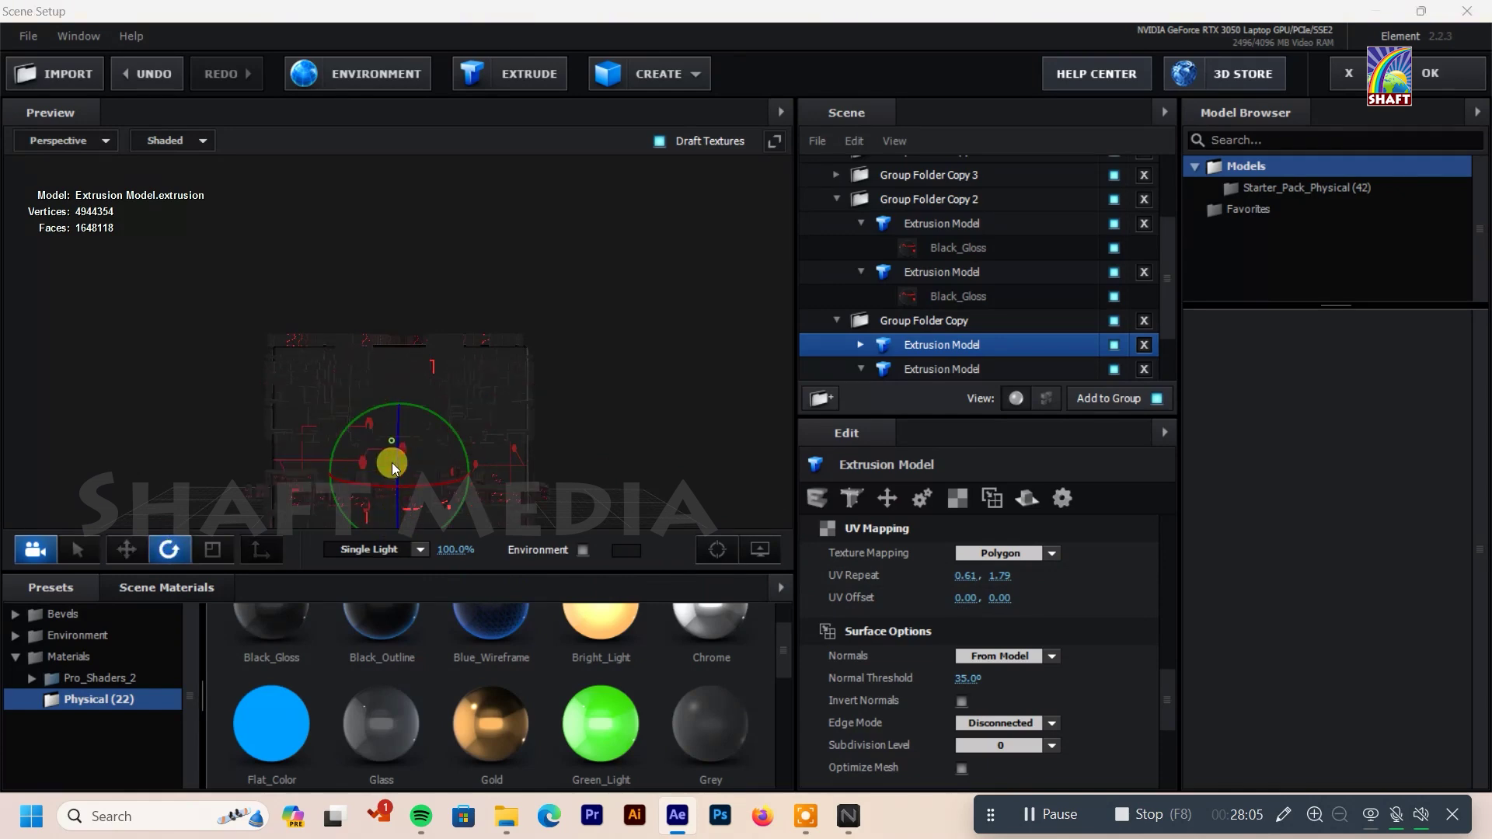
pyautogui.moveTo(478, 459); pyautogui.dragTo(567, 426)
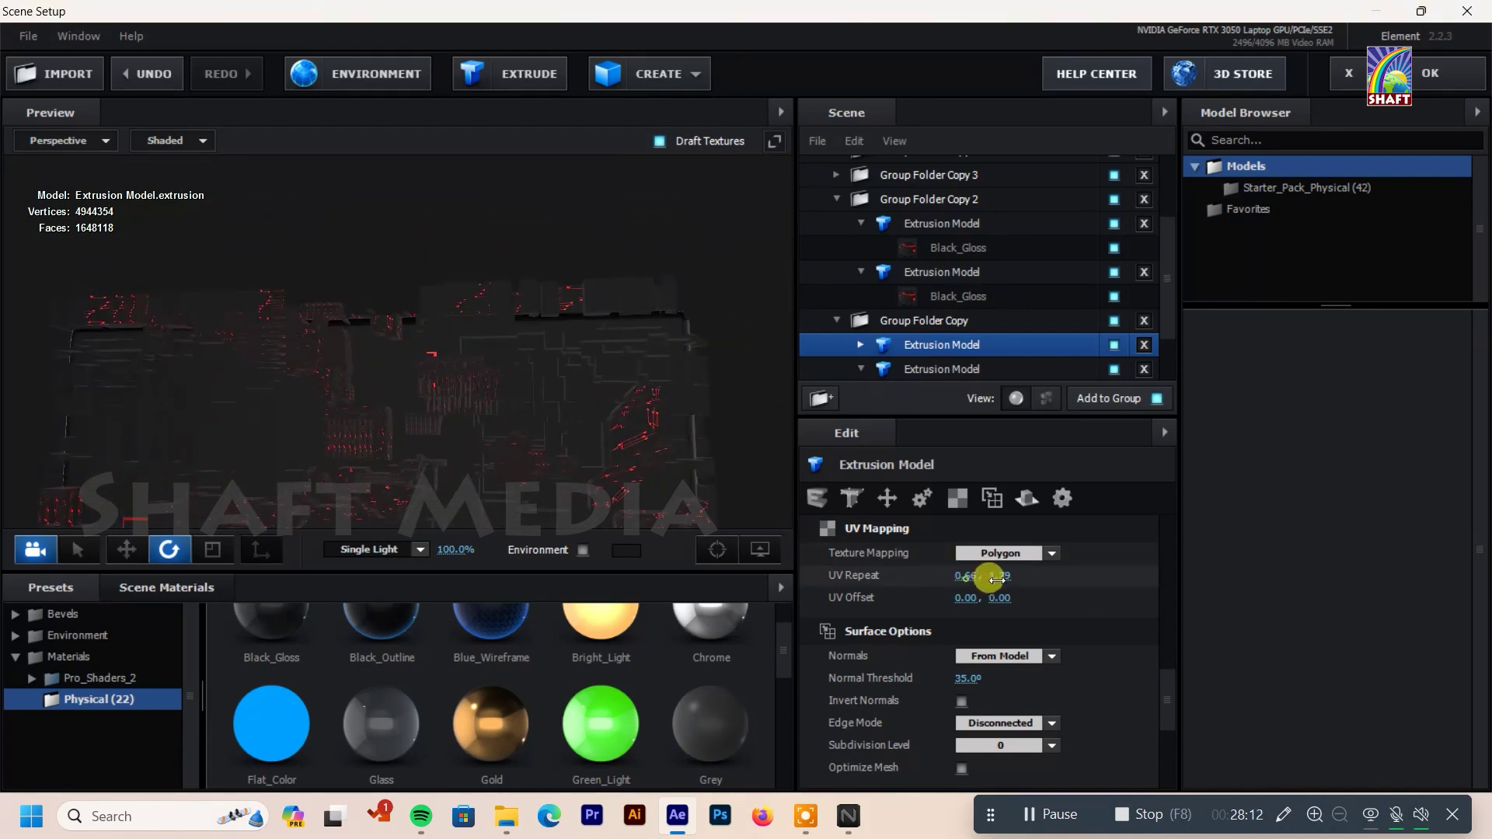
pyautogui.moveTo(966, 576); pyautogui.dragTo(1013, 580)
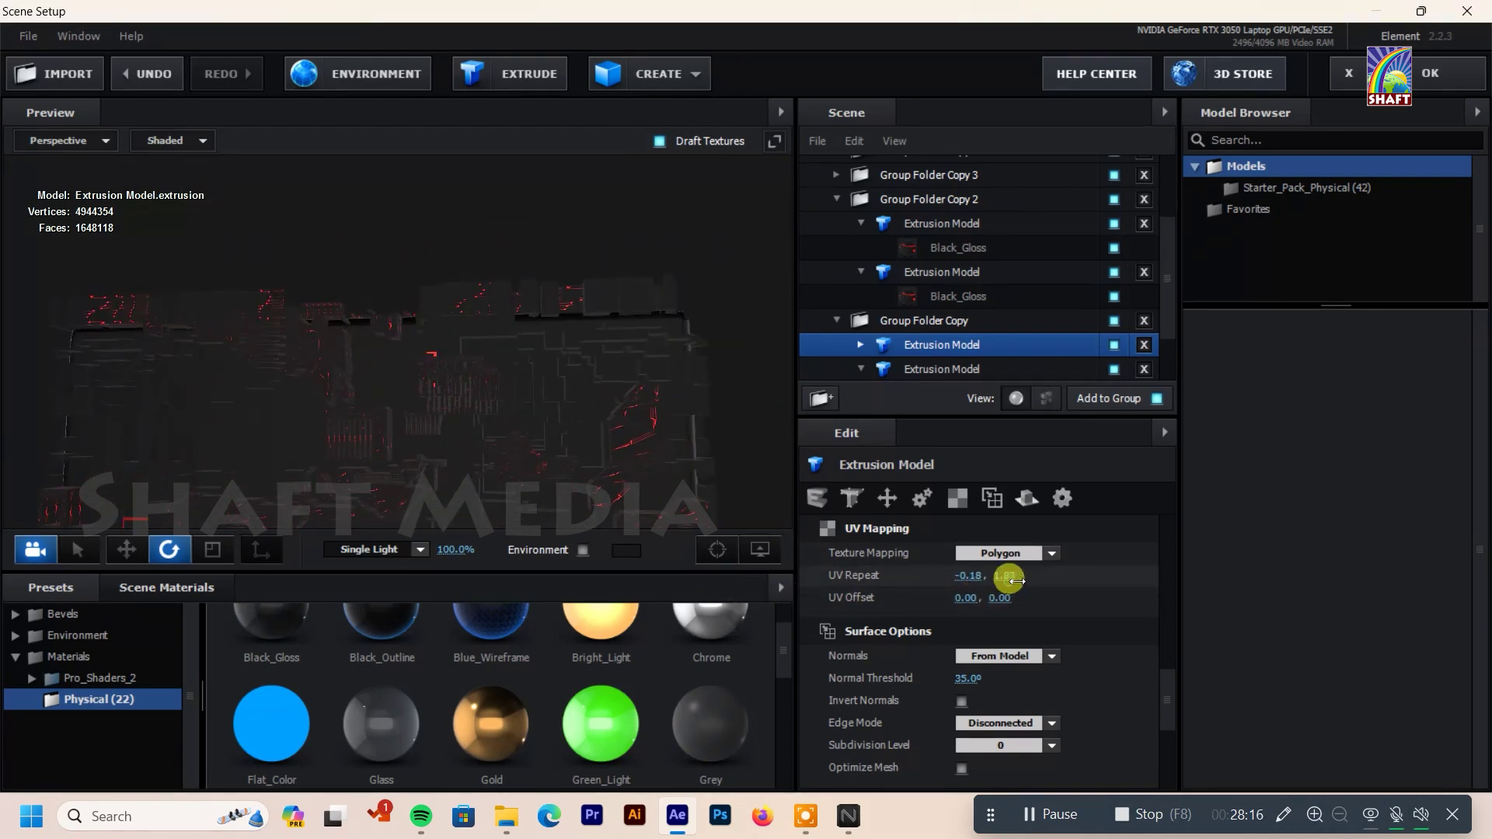
pyautogui.moveTo(726, 455); pyautogui.dragTo(505, 439)
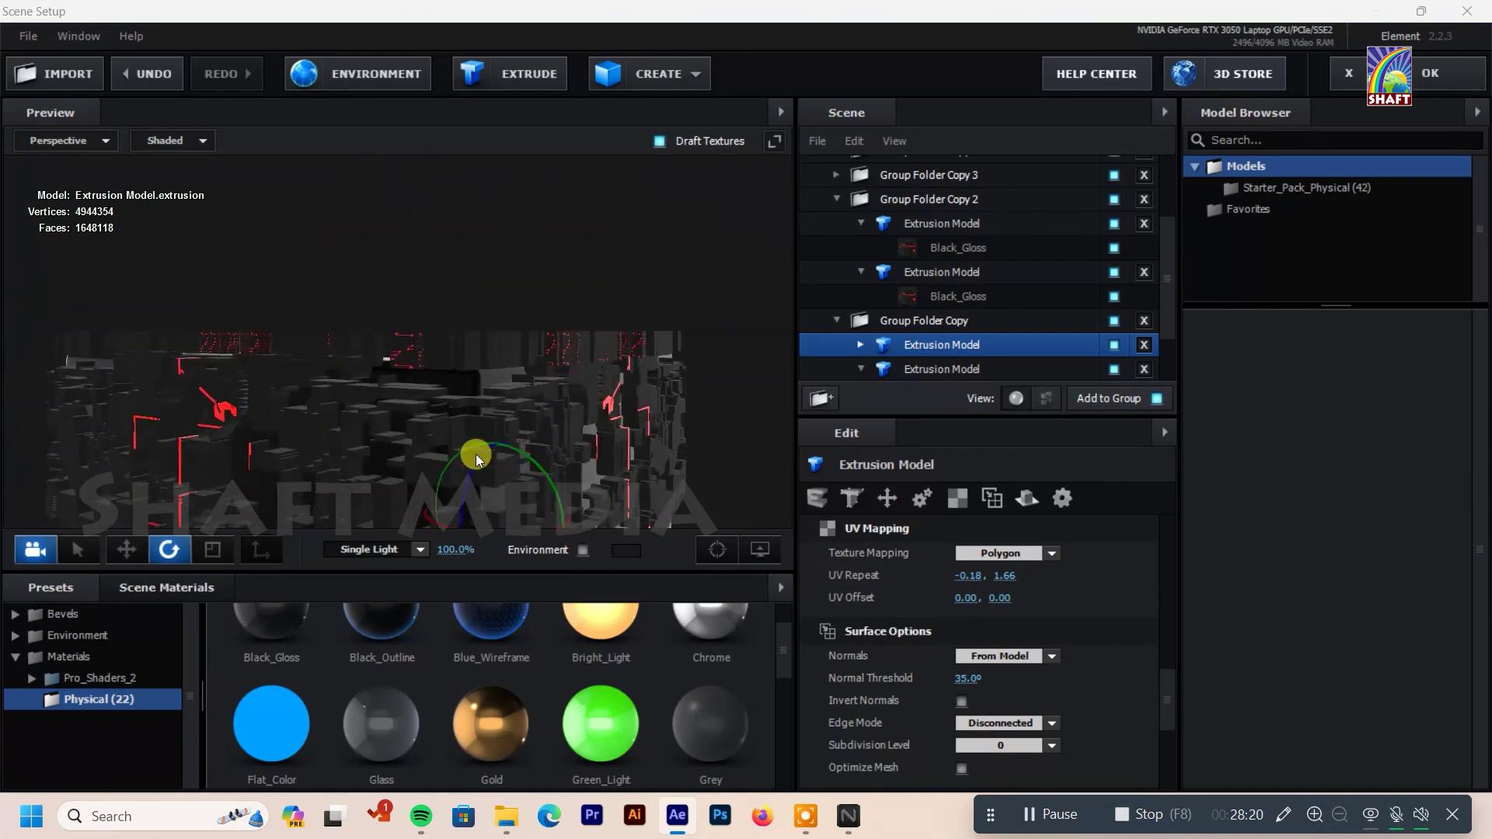
pyautogui.click(836, 320)
pyautogui.click(836, 199)
pyautogui.click(836, 296)
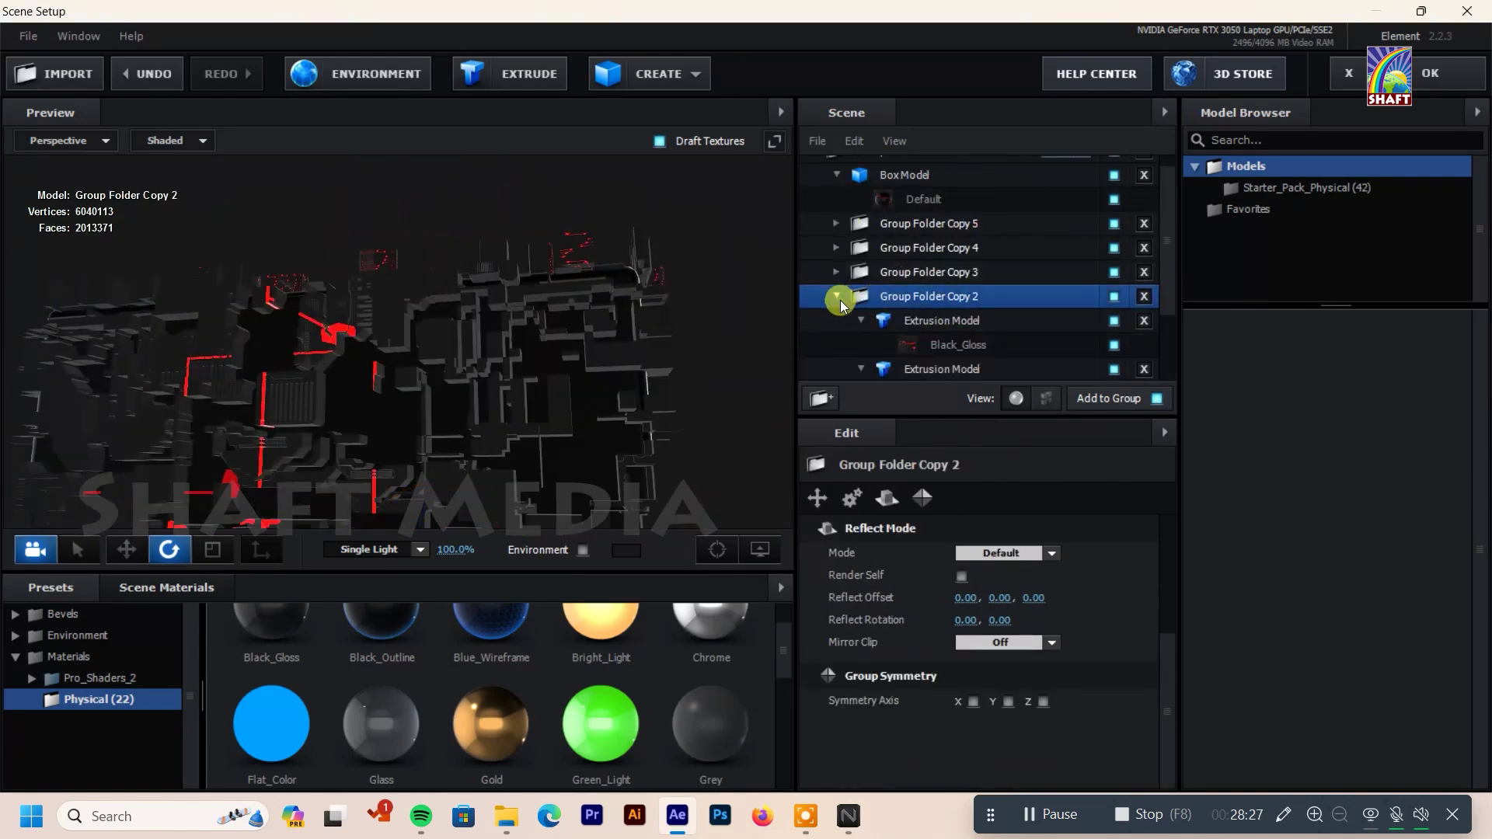
# Step: Give Group Folder Copy 2's first Extrusion Model UV repeat 0.13 and horizontal offset 0.31
pyautogui.click(933, 320)
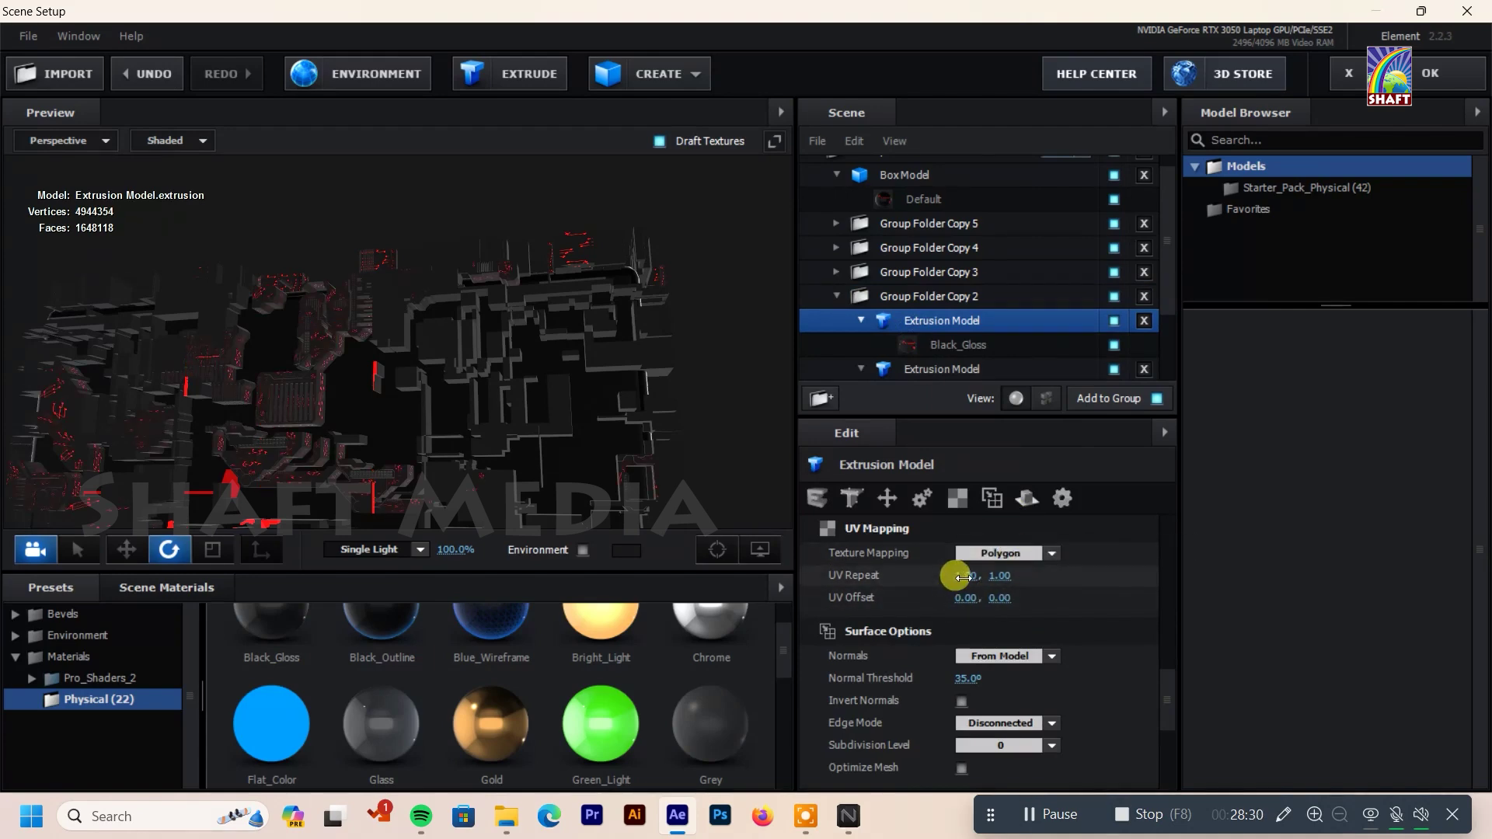
pyautogui.moveTo(827, 615); pyautogui.dragTo(1020, 593)
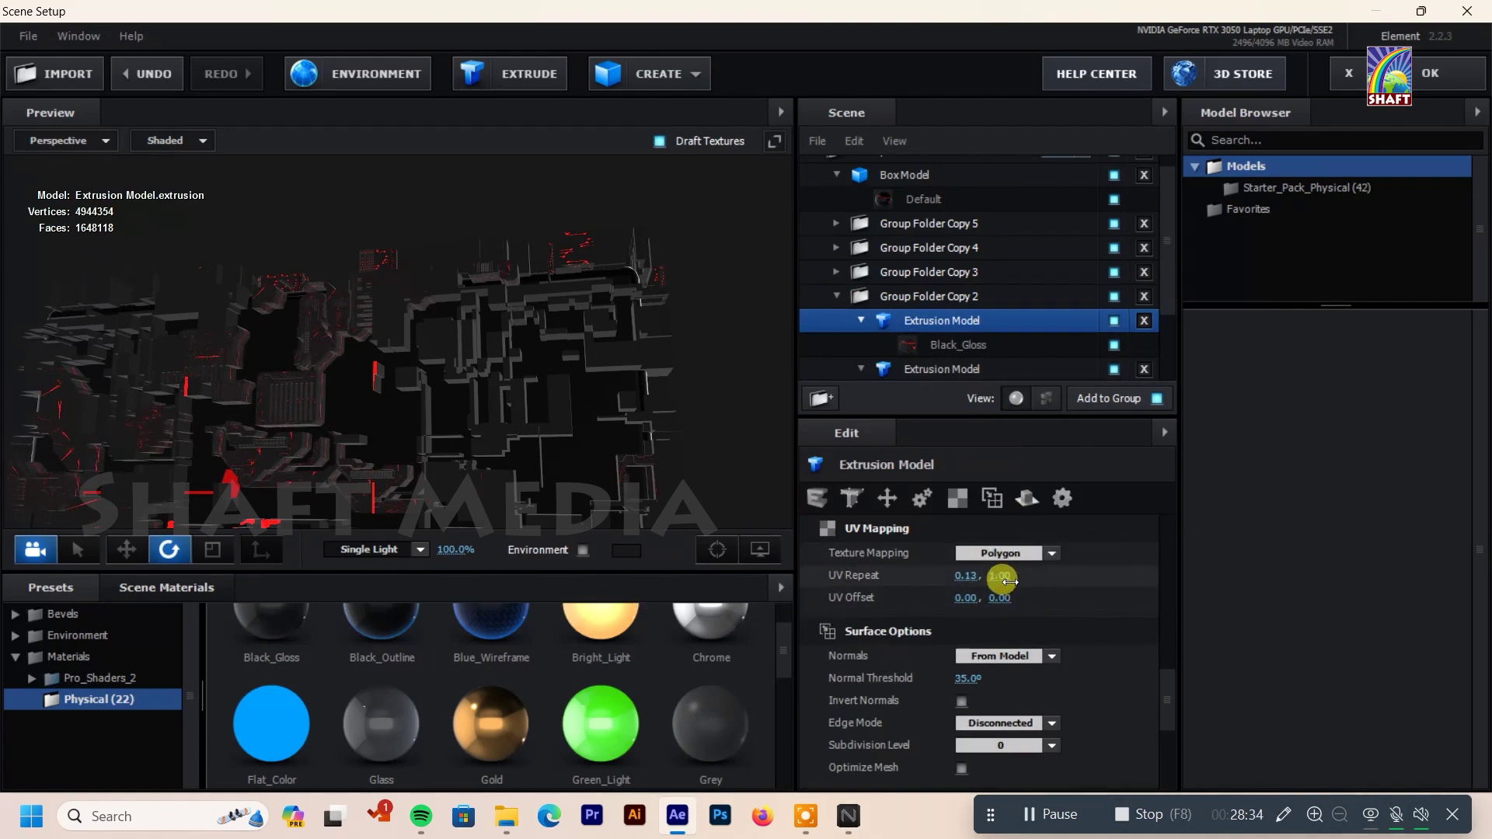
pyautogui.moveTo(957, 596); pyautogui.dragTo(1023, 596)
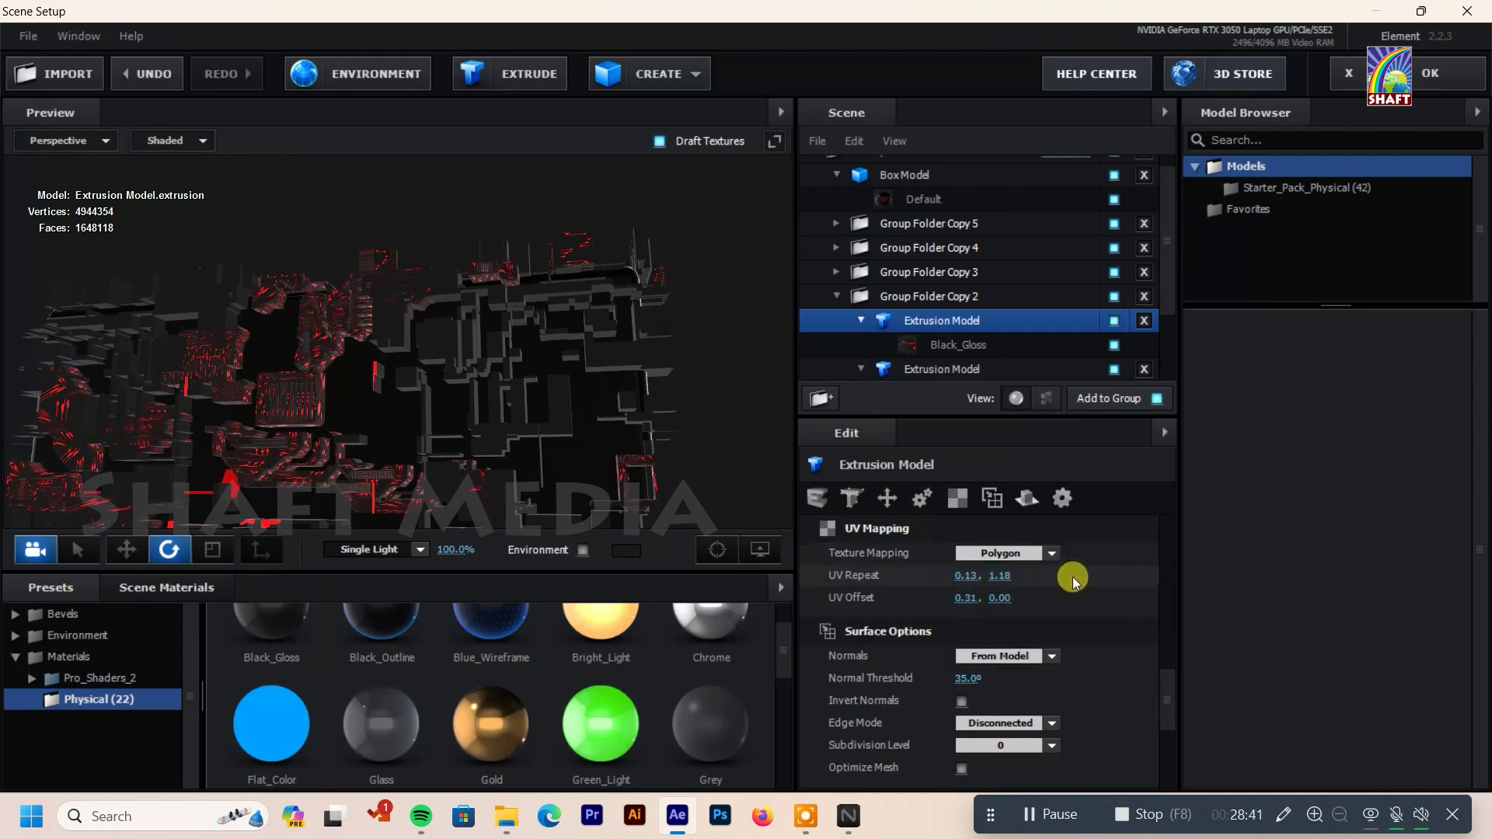
pyautogui.click(839, 298)
# Step: Shift Group Folder Copy 3's extrusion texture to vertical offset 0.06 and horizontal repeat -0.75
pyautogui.click(837, 272)
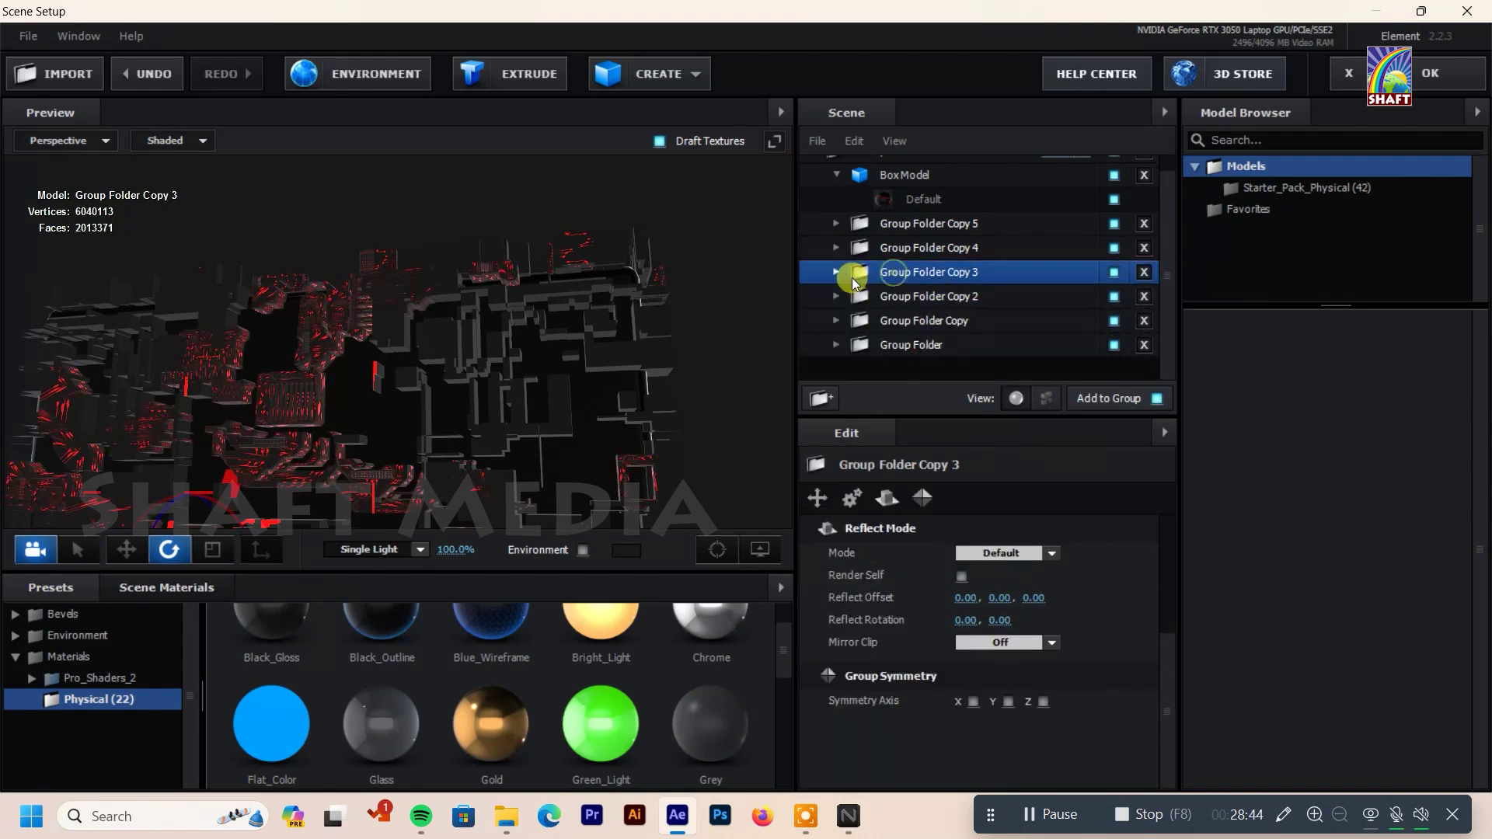
pyautogui.click(899, 296)
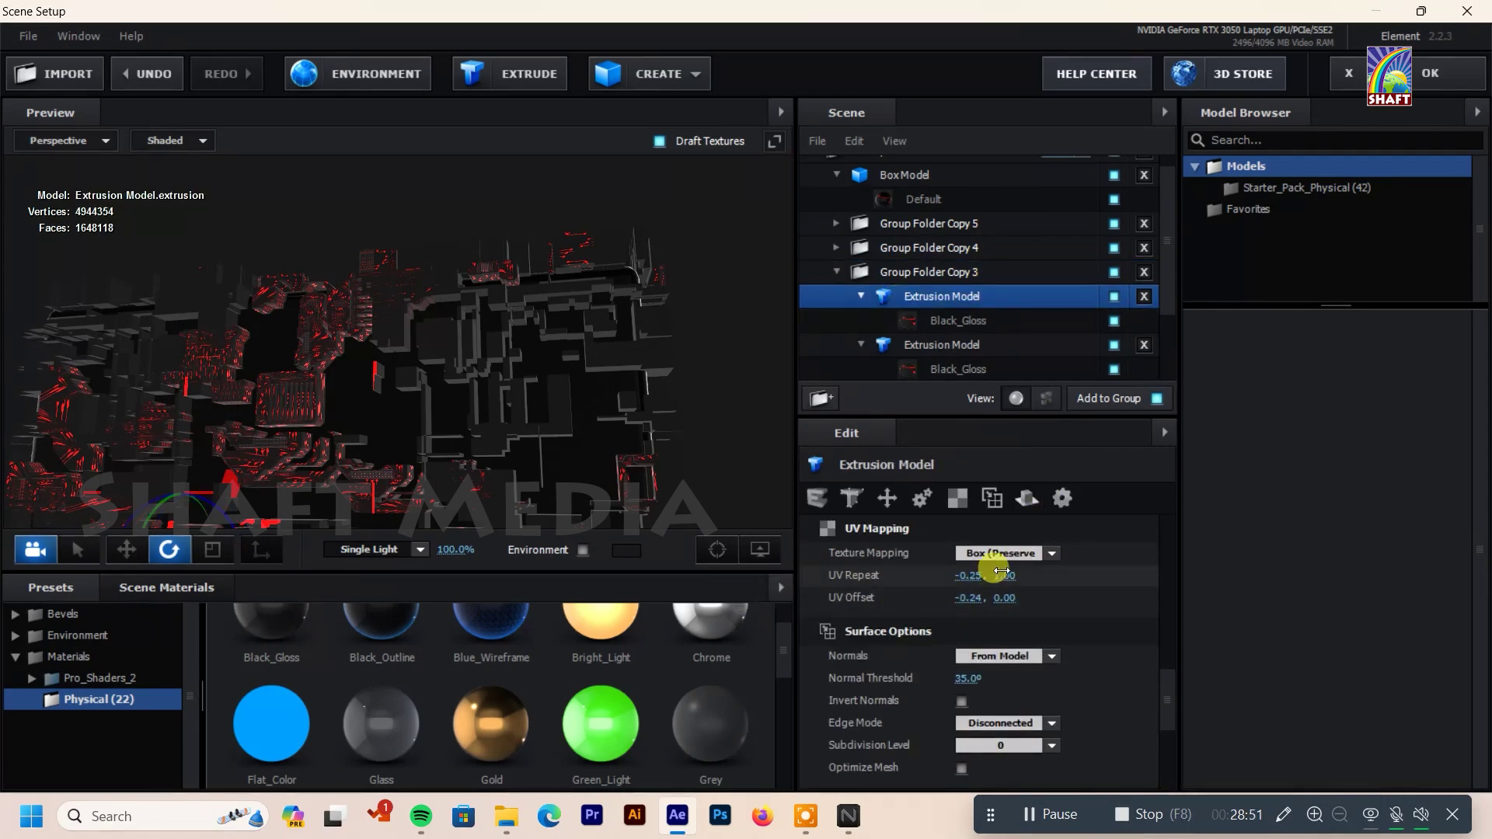
pyautogui.moveTo(1004, 598); pyautogui.dragTo(1011, 597)
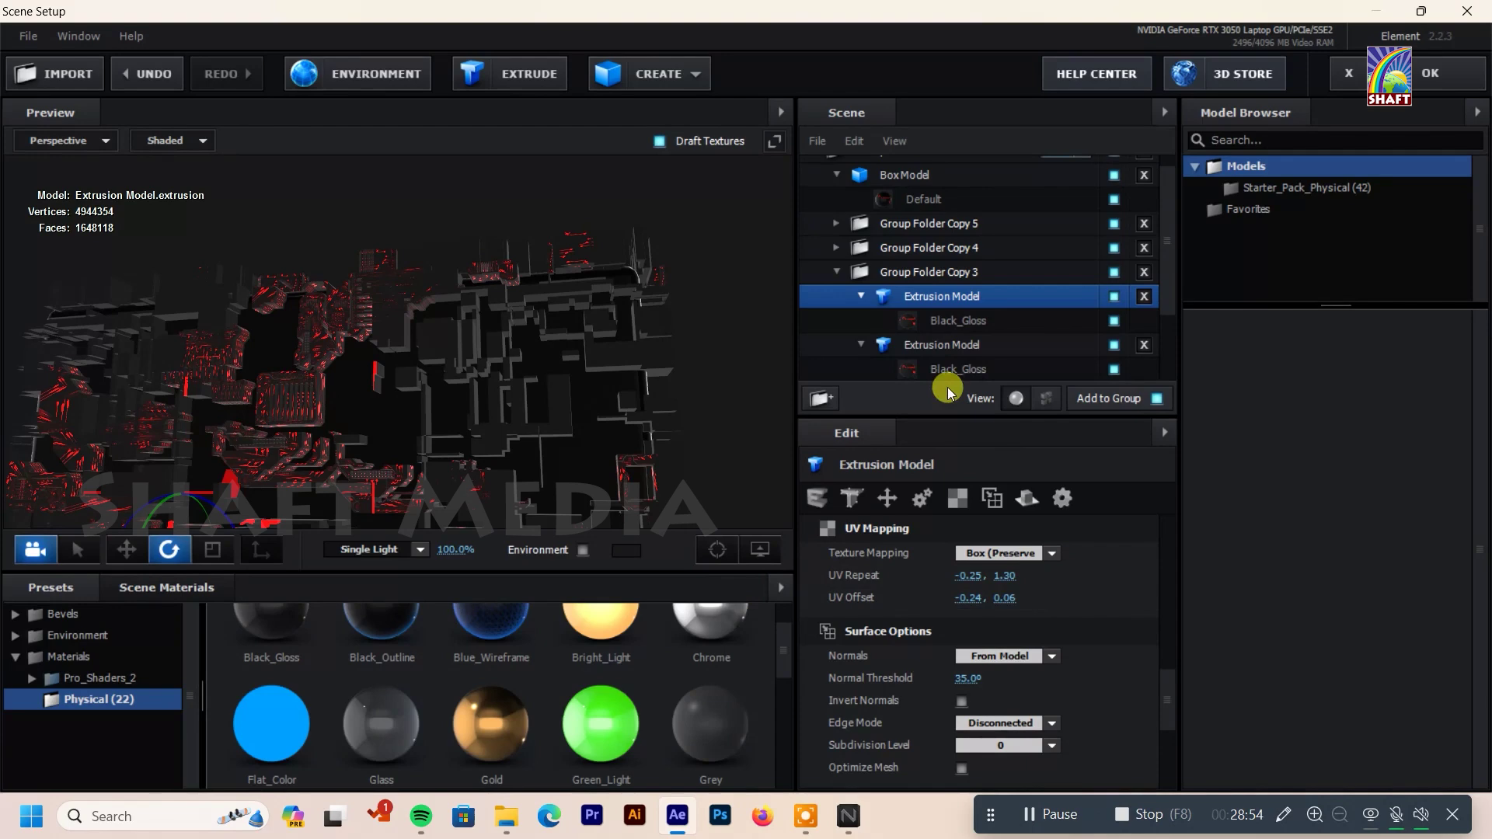
pyautogui.click(954, 348)
pyautogui.moveTo(651, 598)
pyautogui.mouseDown()
pyautogui.moveTo(966, 603)
pyautogui.moveTo(917, 615)
pyautogui.mouseUp()
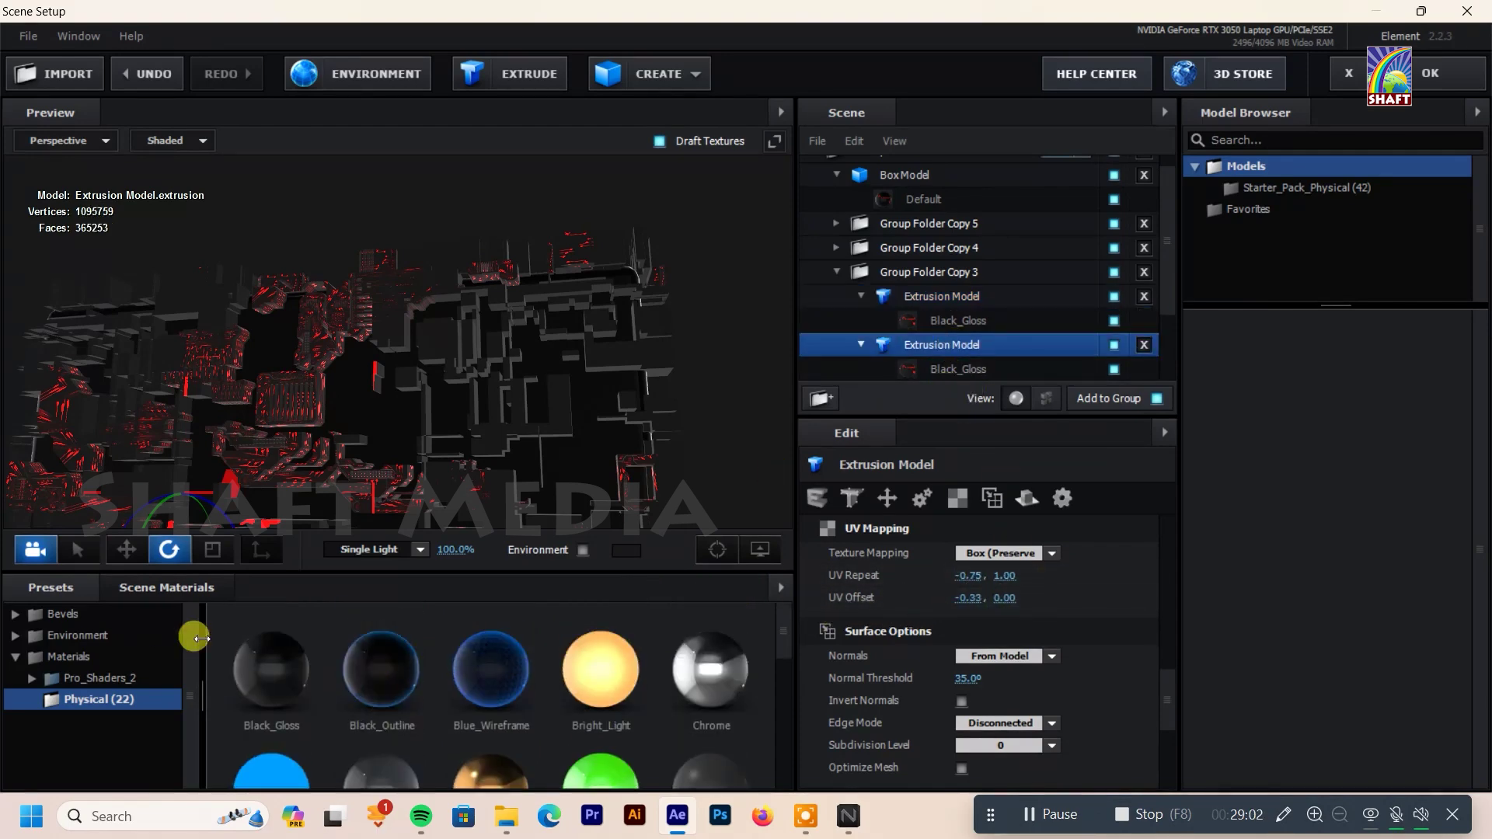
# Step: Show the scene materials and collapse Group Folder Copy 3 and its extrusions
pyautogui.click(167, 588)
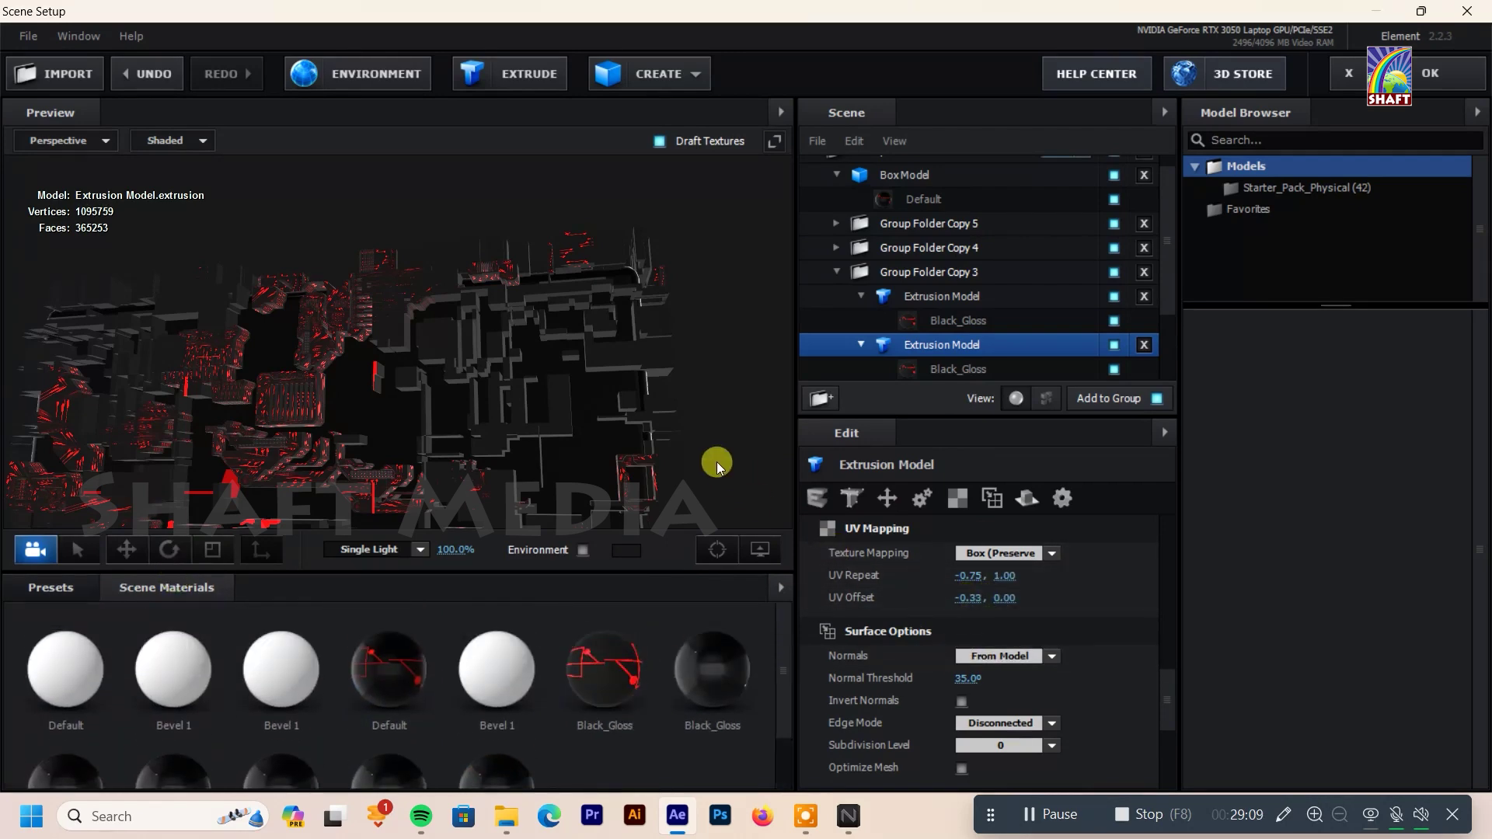
pyautogui.moveTo(716, 460); pyautogui.dragTo(683, 489)
pyautogui.click(861, 344)
pyautogui.click(861, 296)
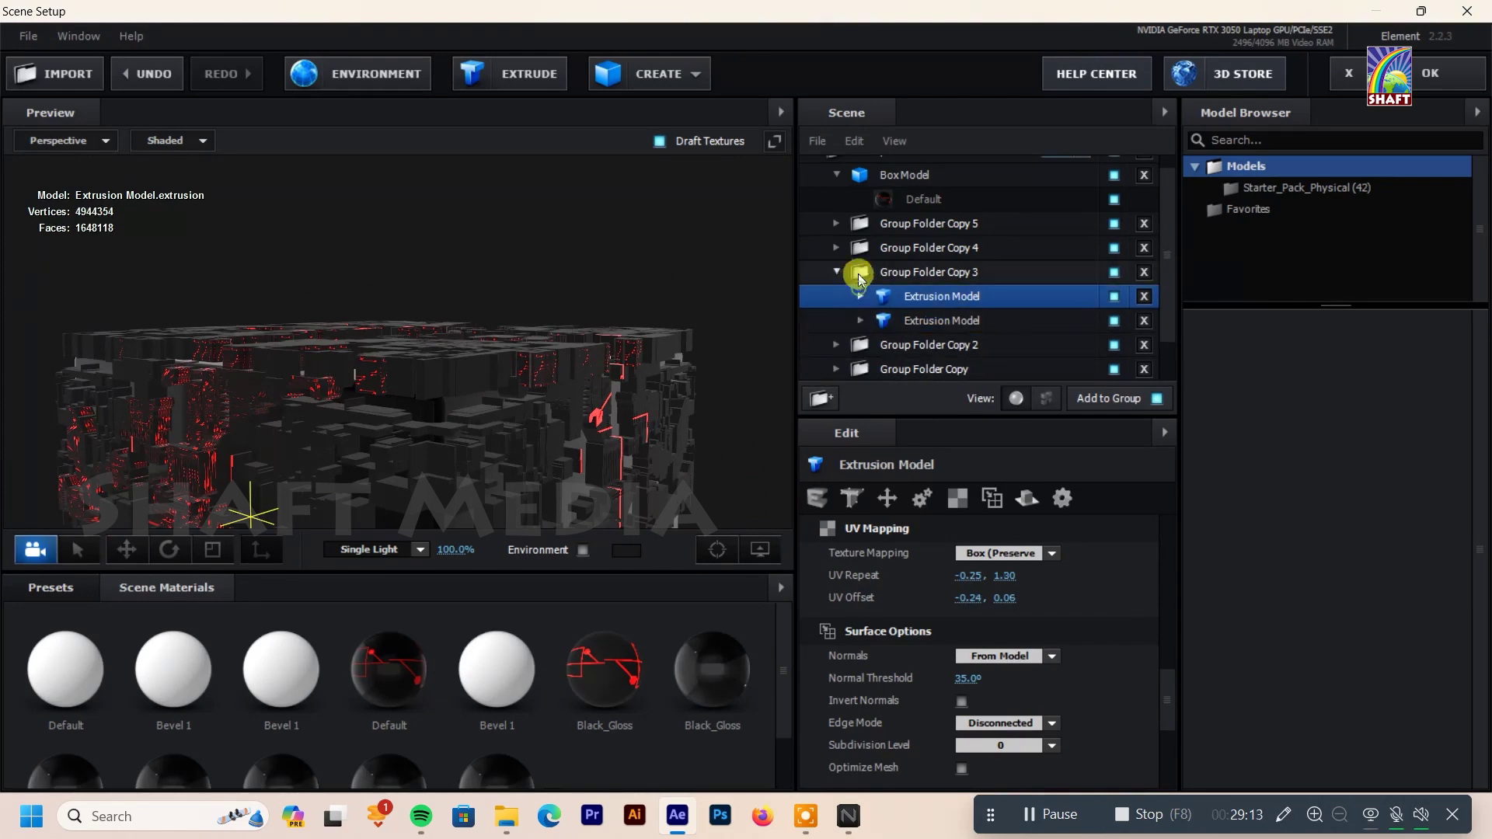
# Step: Switch Group Folder Copy 4's second Extrusion Model to Polygon mapping with horizontal UV repeat -0.32
pyautogui.click(836, 272)
pyautogui.doubleClick(891, 250)
pyautogui.click(925, 272)
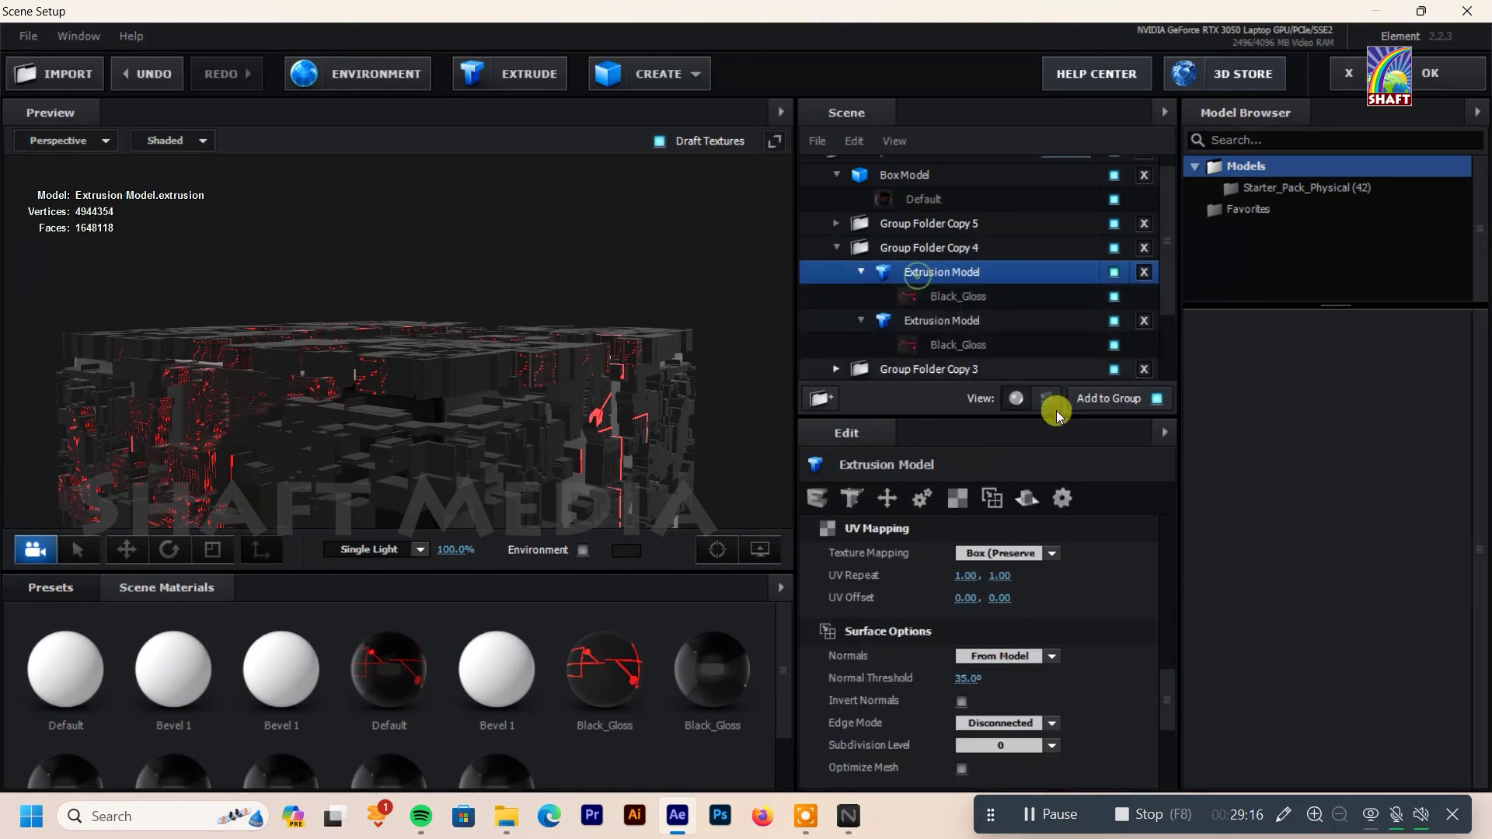
pyautogui.scroll(-2, 934, 346)
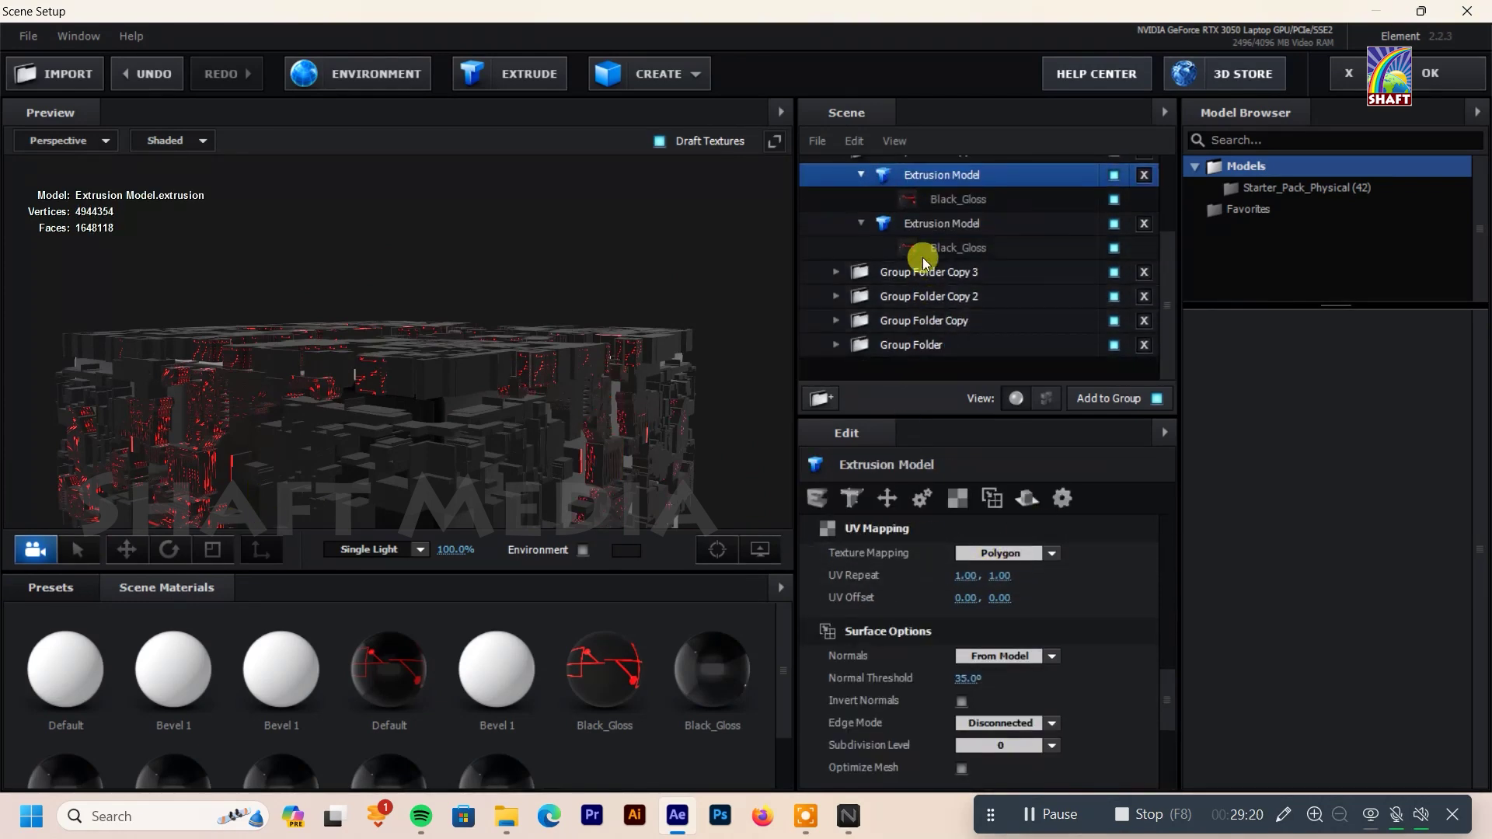
pyautogui.click(940, 223)
pyautogui.click(1051, 550)
pyautogui.click(1002, 550)
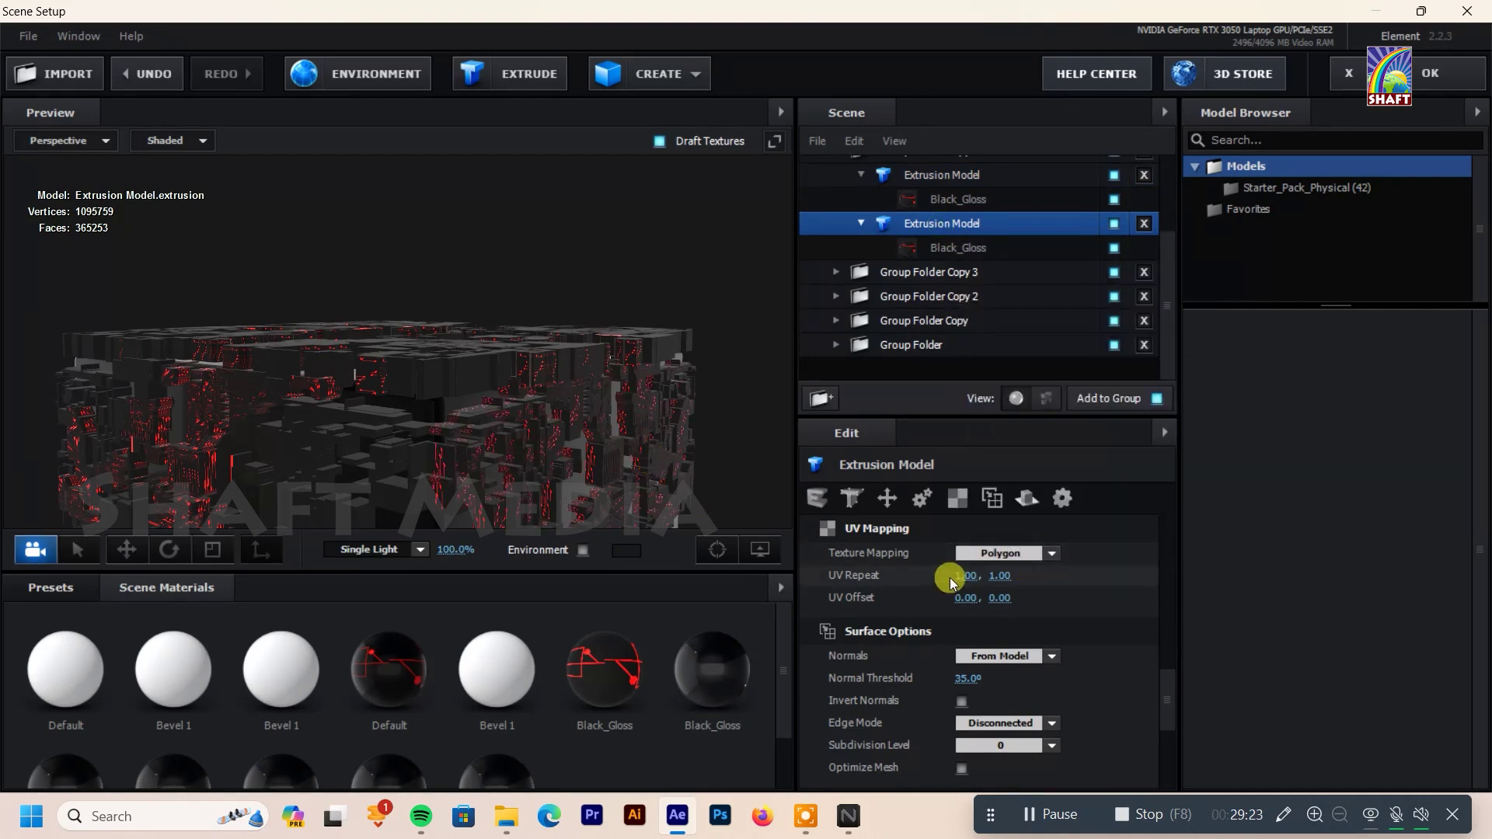
pyautogui.moveTo(753, 606); pyautogui.dragTo(963, 600)
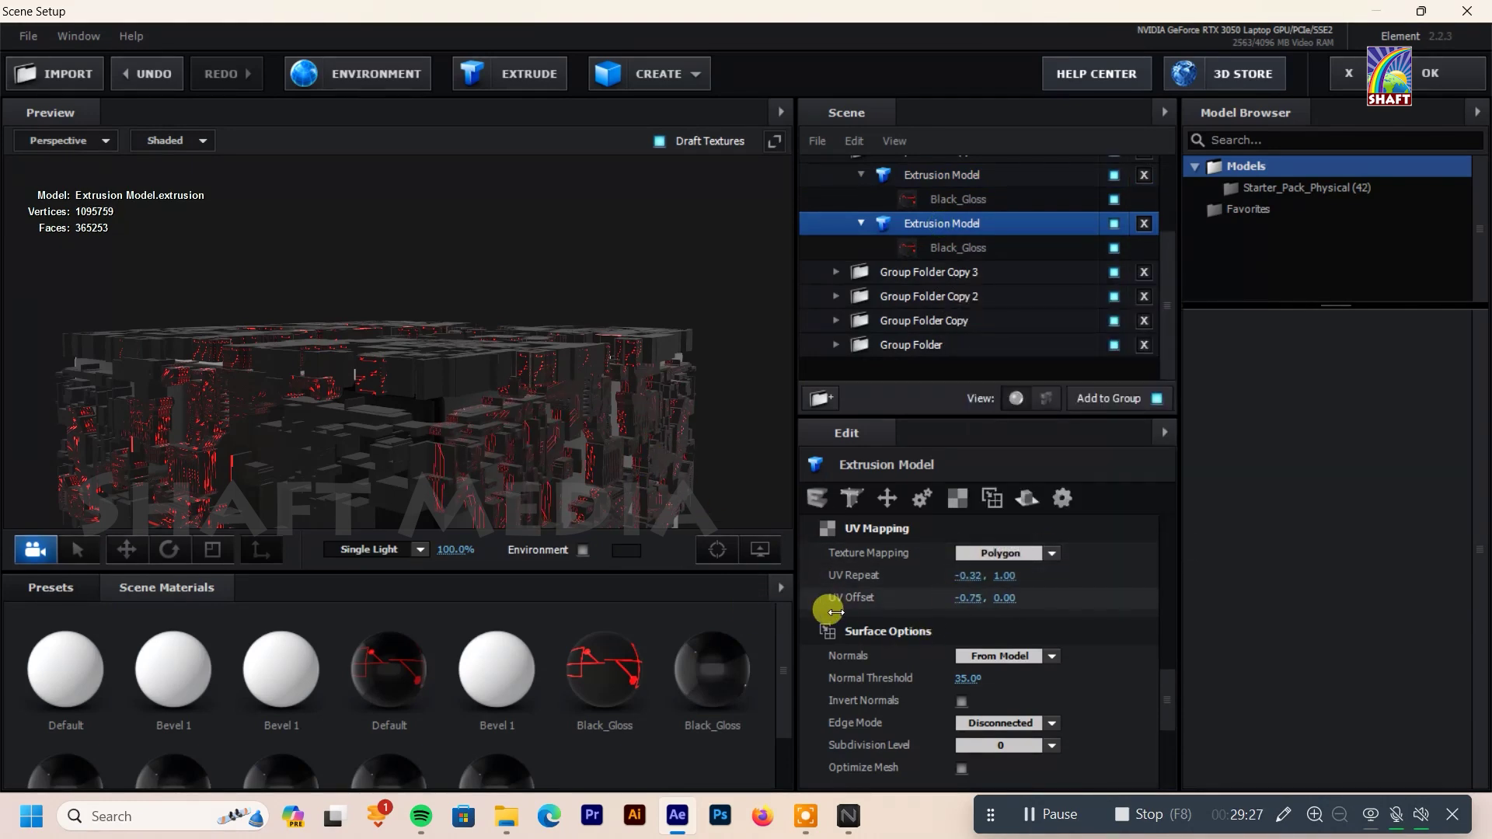
# Step: Switch both Extrusion Models in Group Folder Copy 3 to Polygon texture mapping
pyautogui.click(944, 272)
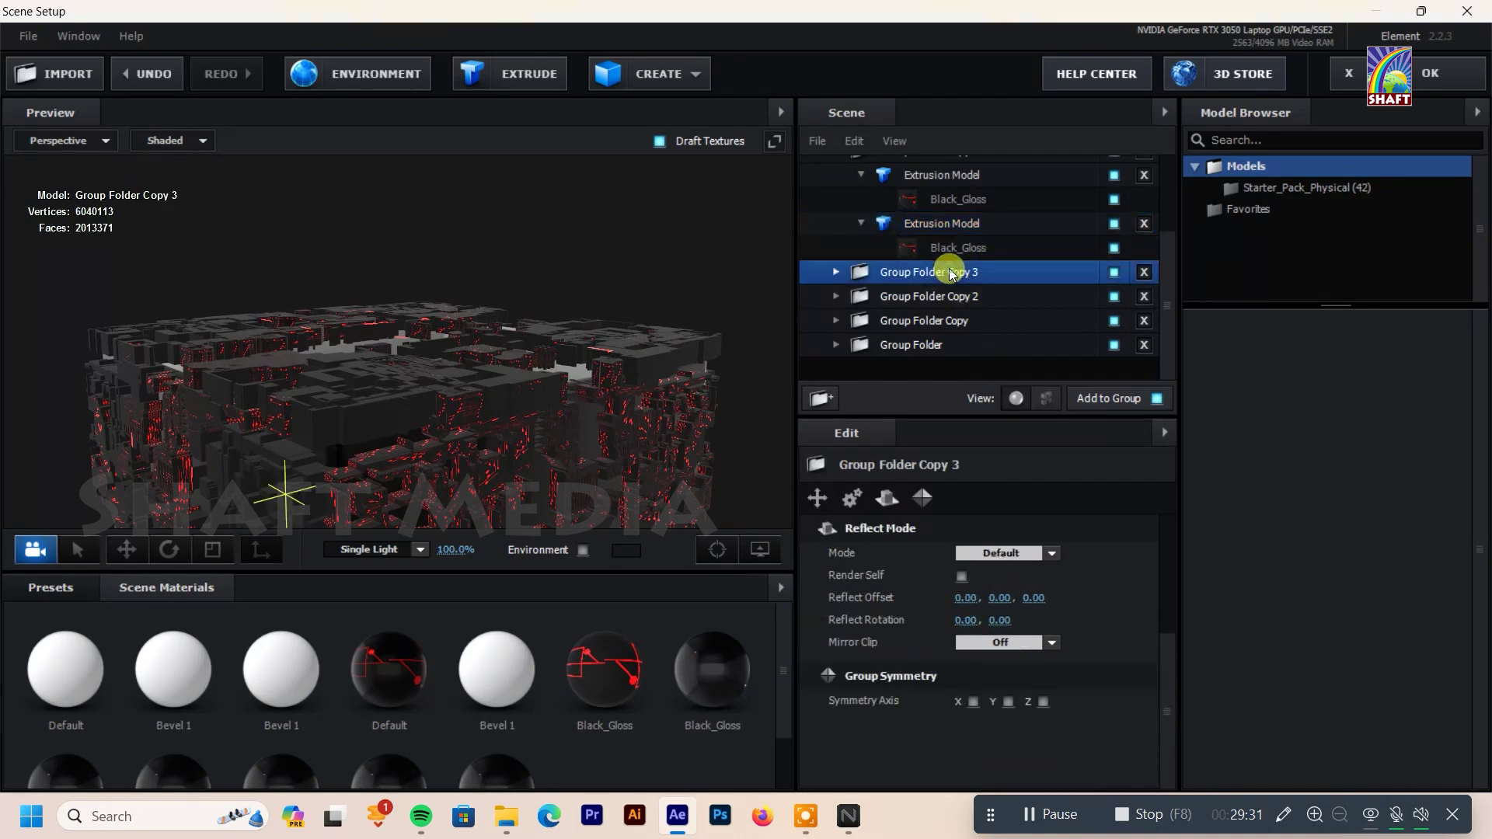
pyautogui.click(836, 273)
pyautogui.click(924, 321)
pyautogui.click(1051, 552)
pyautogui.click(1050, 549)
pyautogui.moveTo(721, 509); pyautogui.dragTo(728, 443)
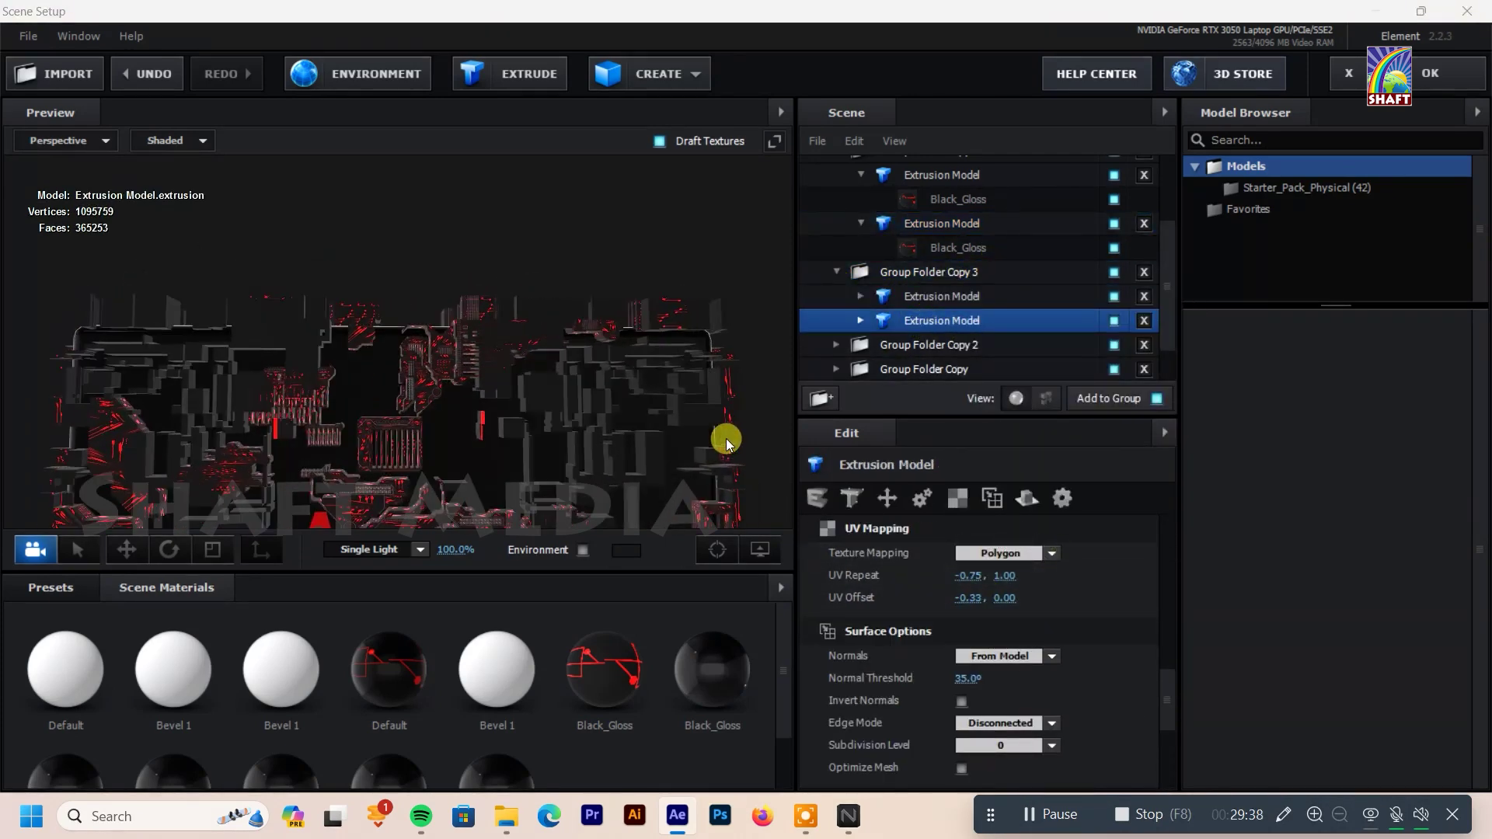
pyautogui.click(944, 301)
pyautogui.click(1052, 552)
pyautogui.click(1041, 546)
# Step: Give the upper Extrusion Model Polygon mapping, UV Repeat -0.31, 0.96 and UV Offset -0.37, 0.00
pyautogui.moveTo(699, 435)
pyautogui.mouseDown()
pyautogui.moveTo(571, 347)
pyautogui.moveTo(566, 379)
pyautogui.mouseUp()
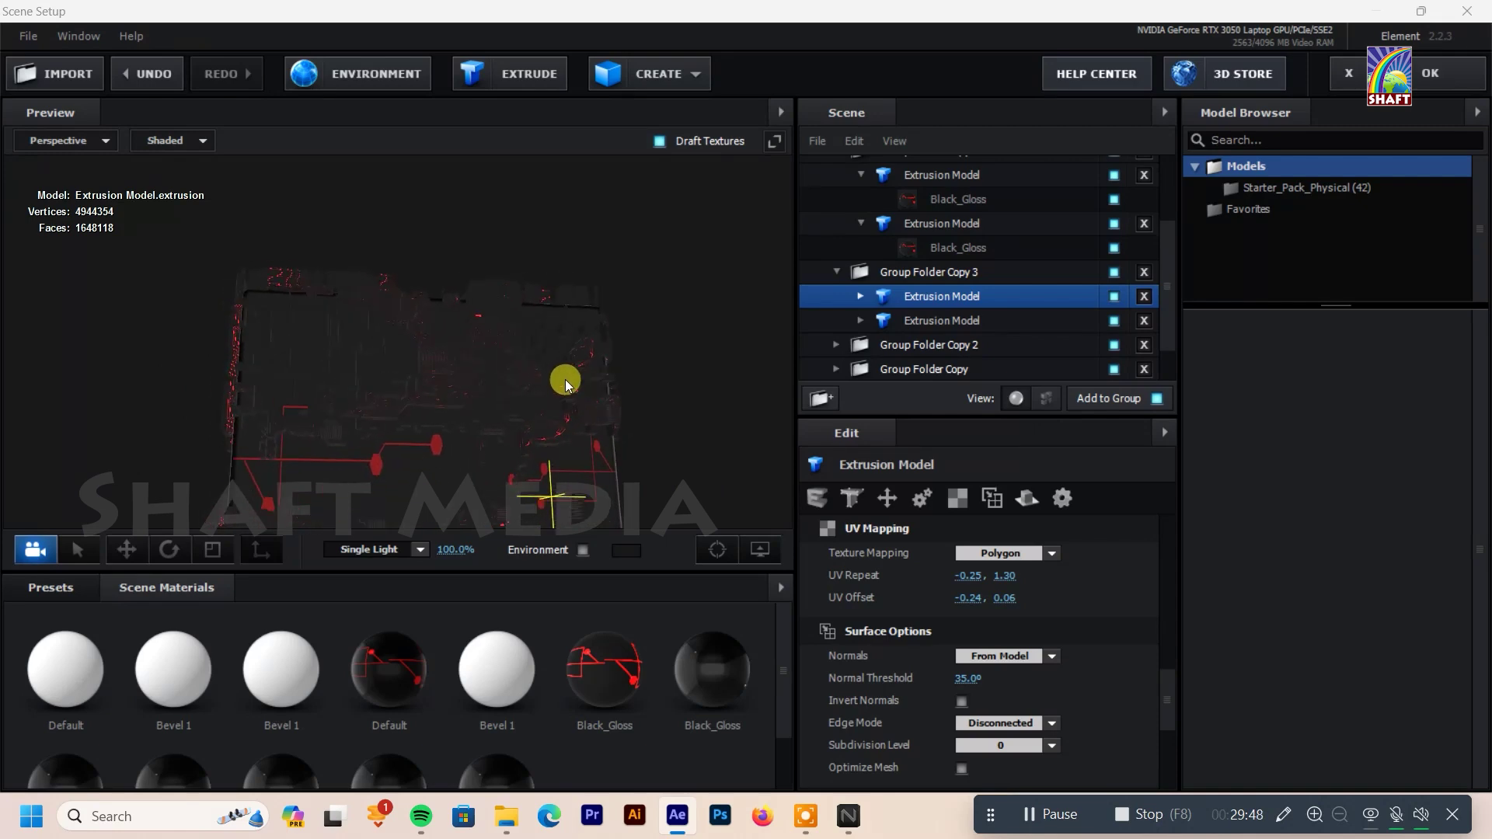
pyautogui.click(906, 315)
pyautogui.click(837, 272)
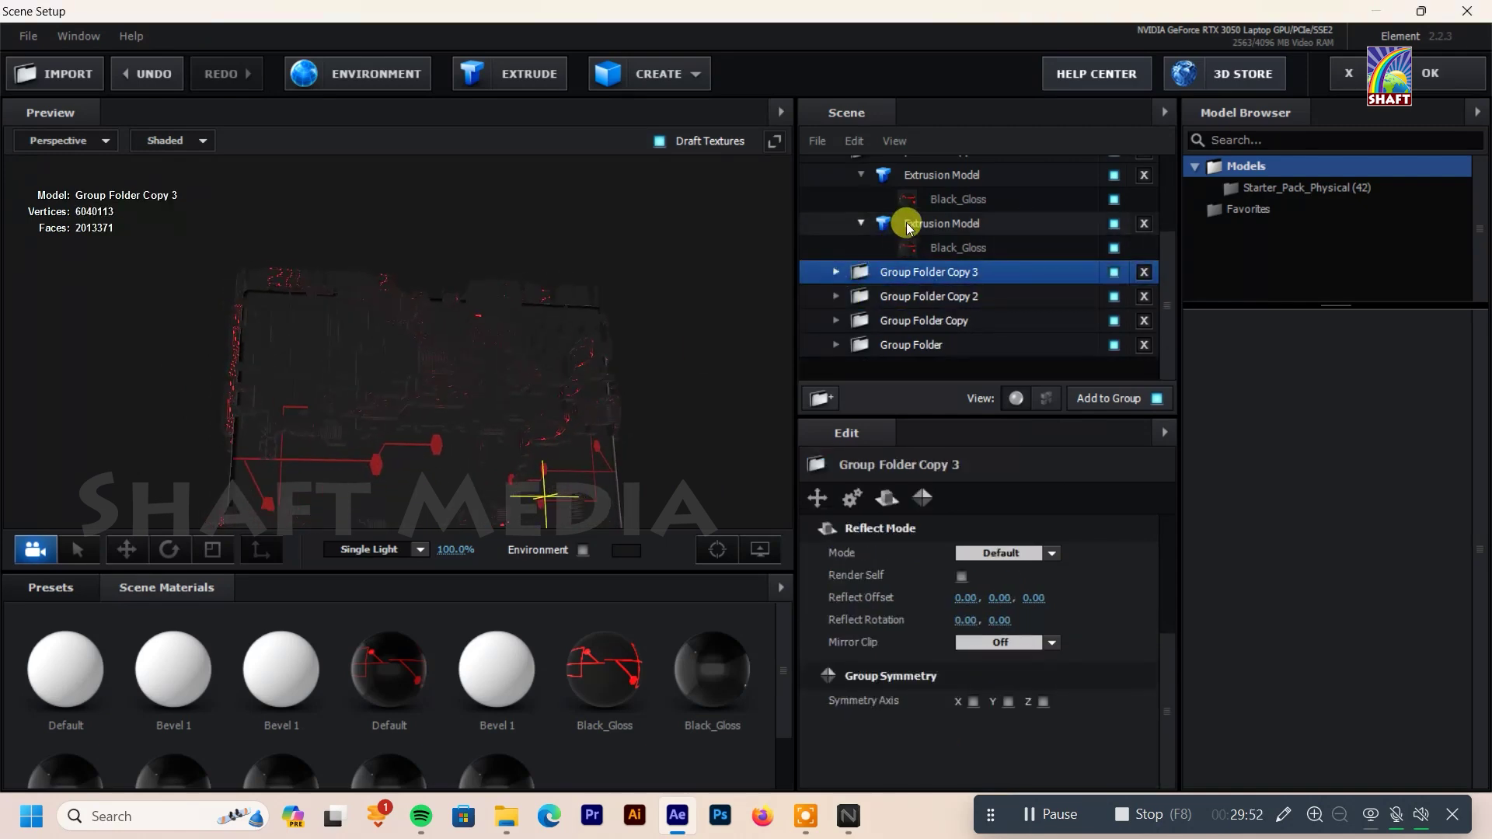
pyautogui.click(902, 223)
pyautogui.click(1051, 553)
pyautogui.click(1043, 552)
pyautogui.click(937, 197)
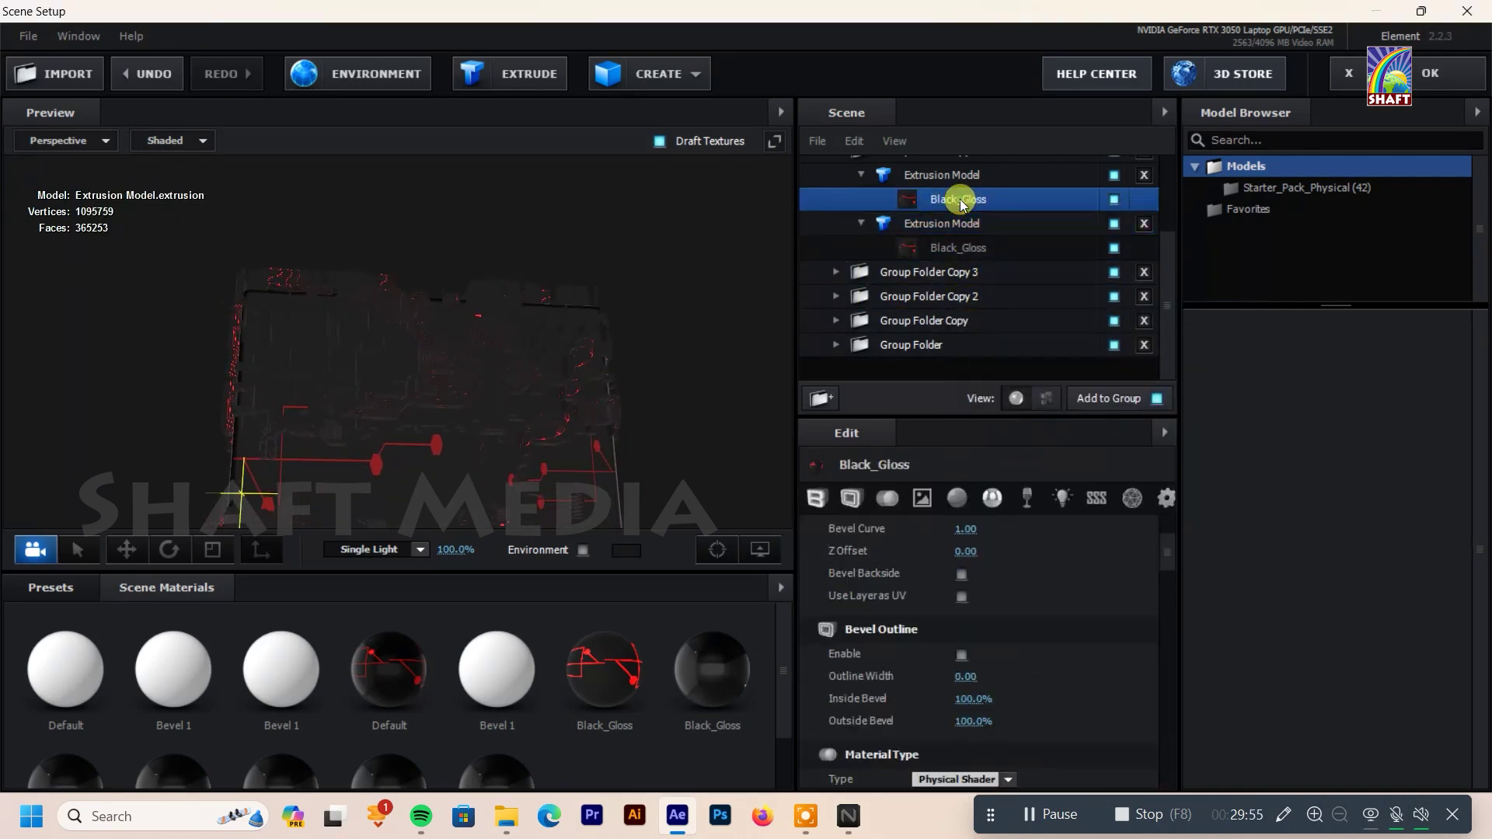
pyautogui.click(940, 175)
pyautogui.moveTo(721, 601)
pyautogui.mouseDown()
pyautogui.moveTo(967, 576)
pyautogui.moveTo(922, 608)
pyautogui.mouseUp()
pyautogui.moveTo(1001, 575)
pyautogui.mouseDown()
pyautogui.moveTo(593, 426)
pyautogui.moveTo(612, 422)
pyautogui.mouseUp()
# Step: Check the render, collapse Group Folder Copy 4 and select Group Folder Copy 5
pyautogui.moveTo(505, 398)
pyautogui.mouseDown()
pyautogui.moveTo(590, 404)
pyautogui.moveTo(436, 431)
pyautogui.mouseUp()
pyautogui.scroll(1, 1037, 179)
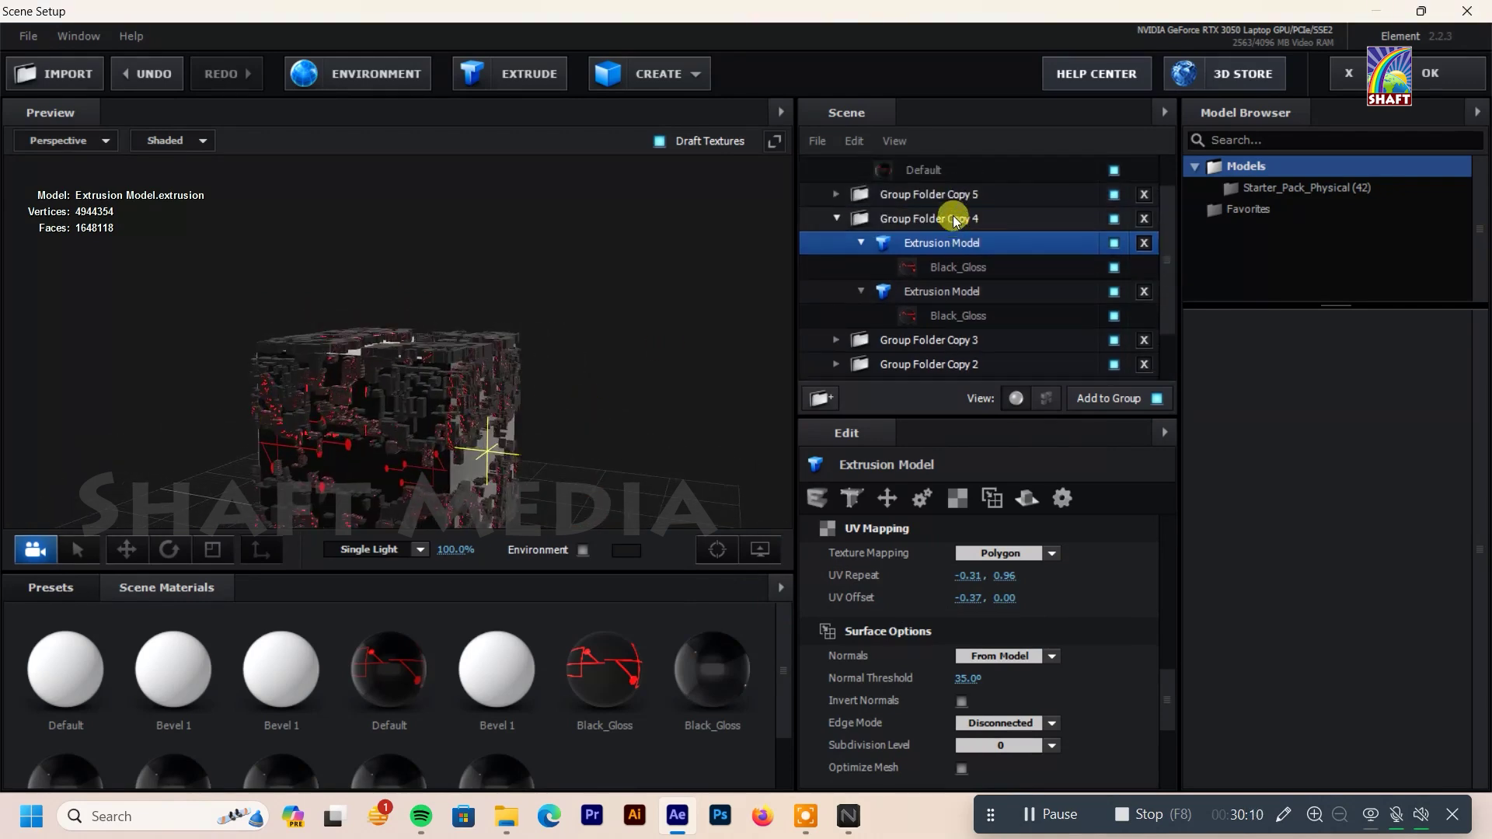
pyautogui.click(1038, 223)
pyautogui.click(830, 223)
pyautogui.click(830, 223)
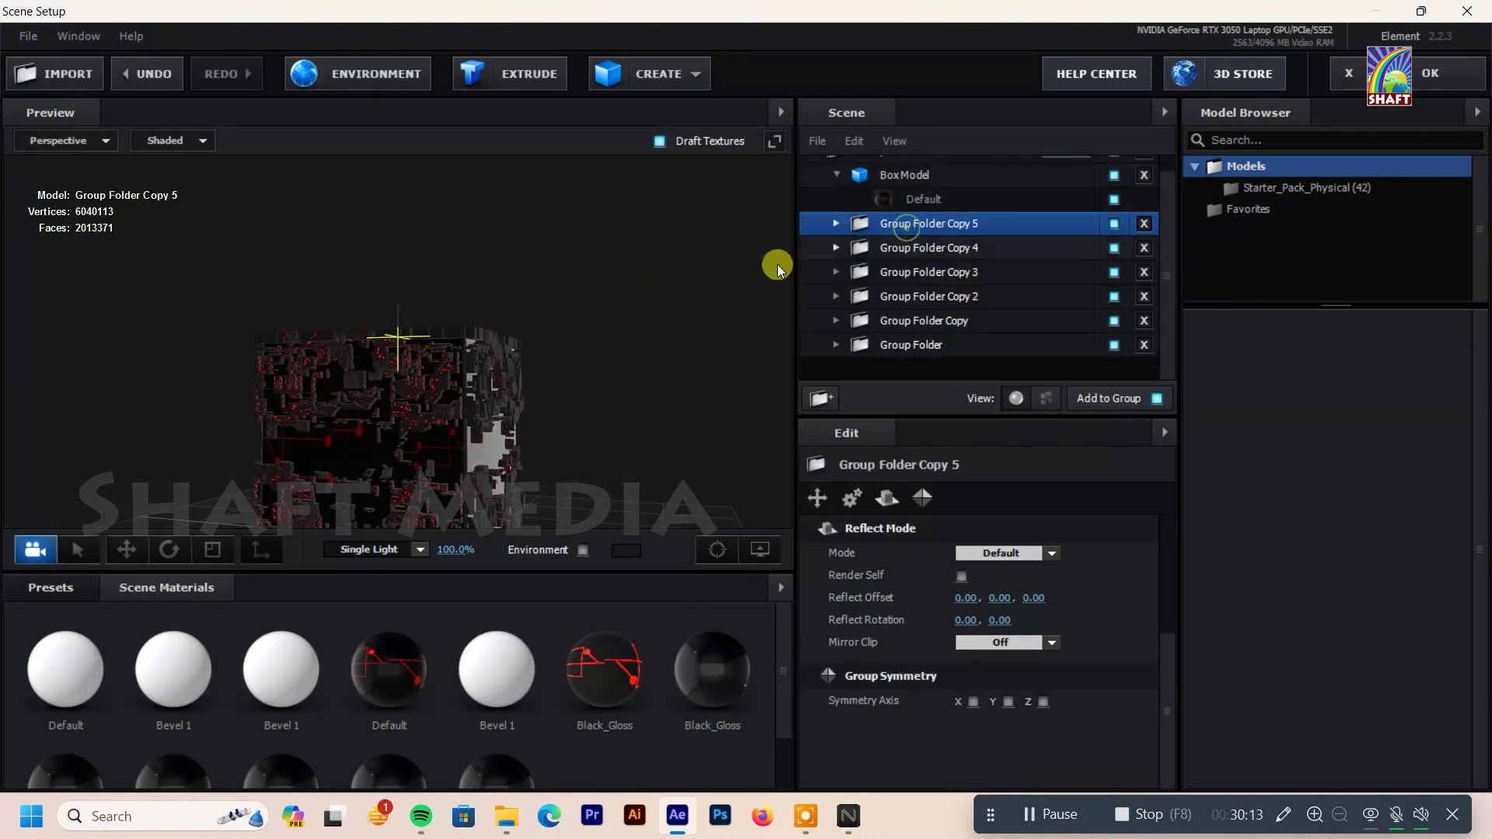
# Step: Shift Group Folder Copy 5's second extrusion UV offset and raise its vertical UV repeat to 1.16
pyautogui.moveTo(776, 266); pyautogui.dragTo(791, 264)
pyautogui.click(835, 223)
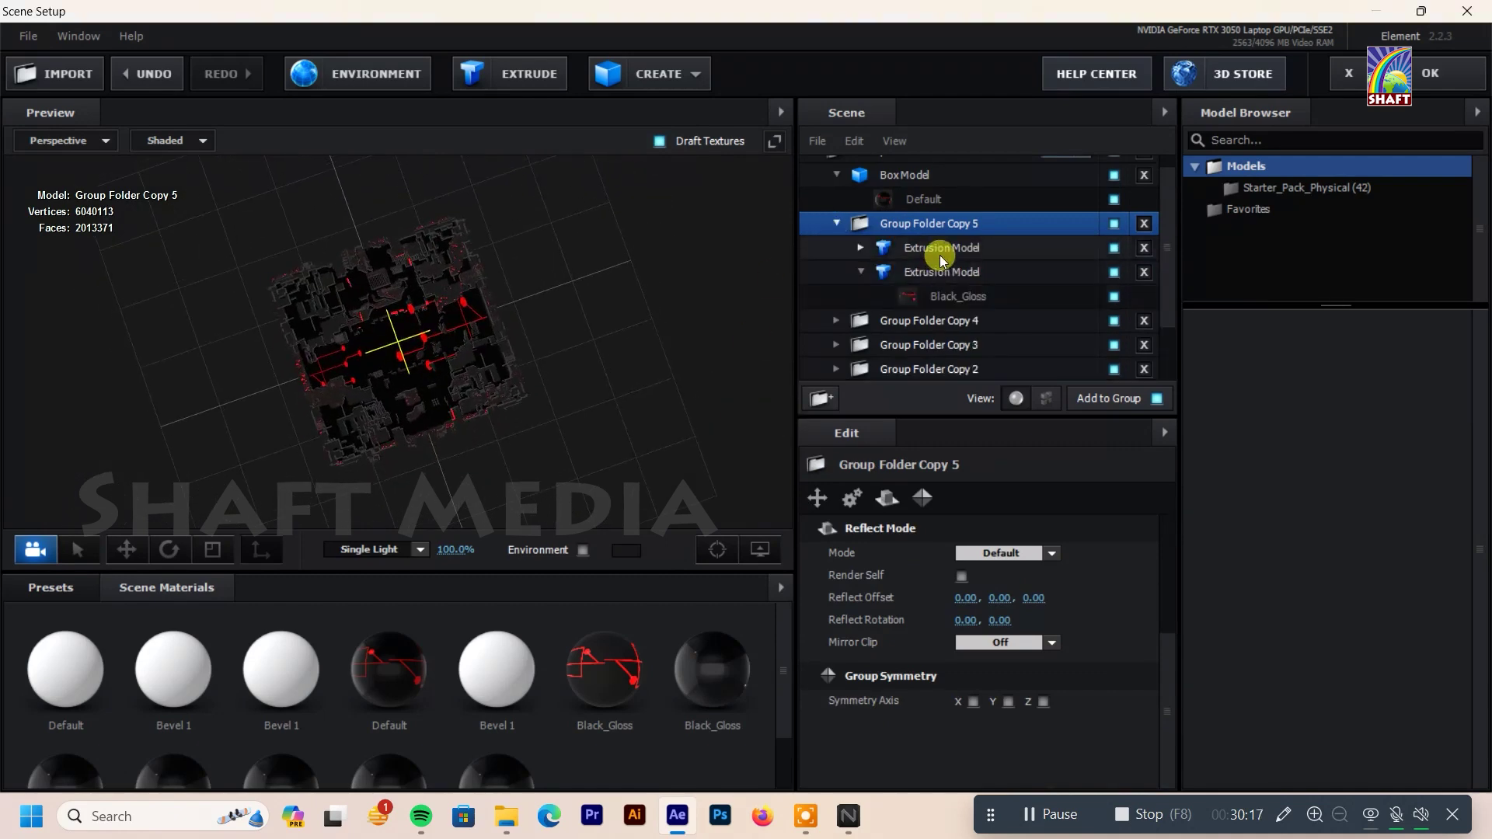
pyautogui.click(942, 271)
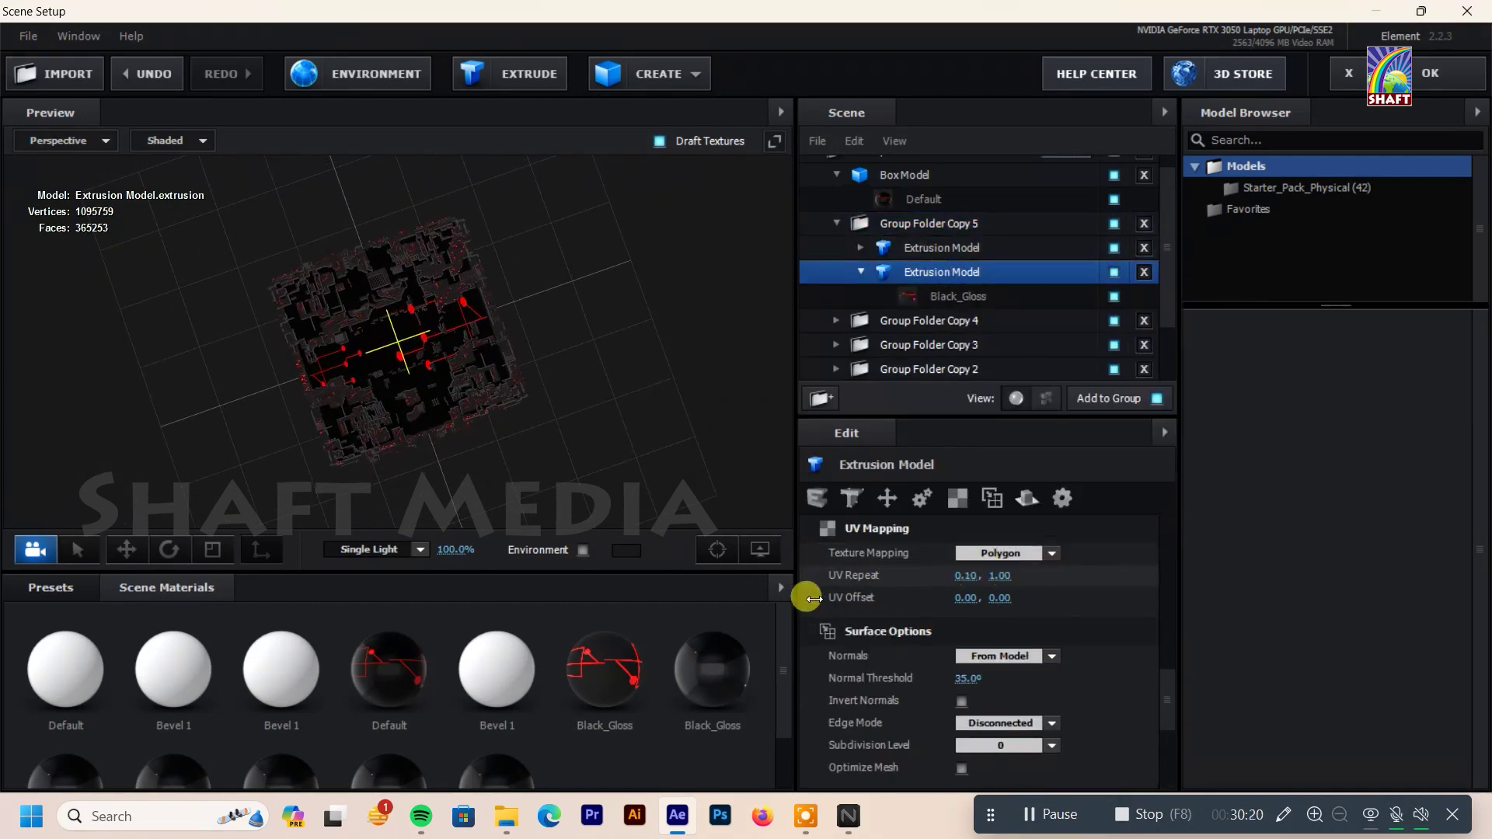
pyautogui.moveTo(856, 598); pyautogui.dragTo(971, 606)
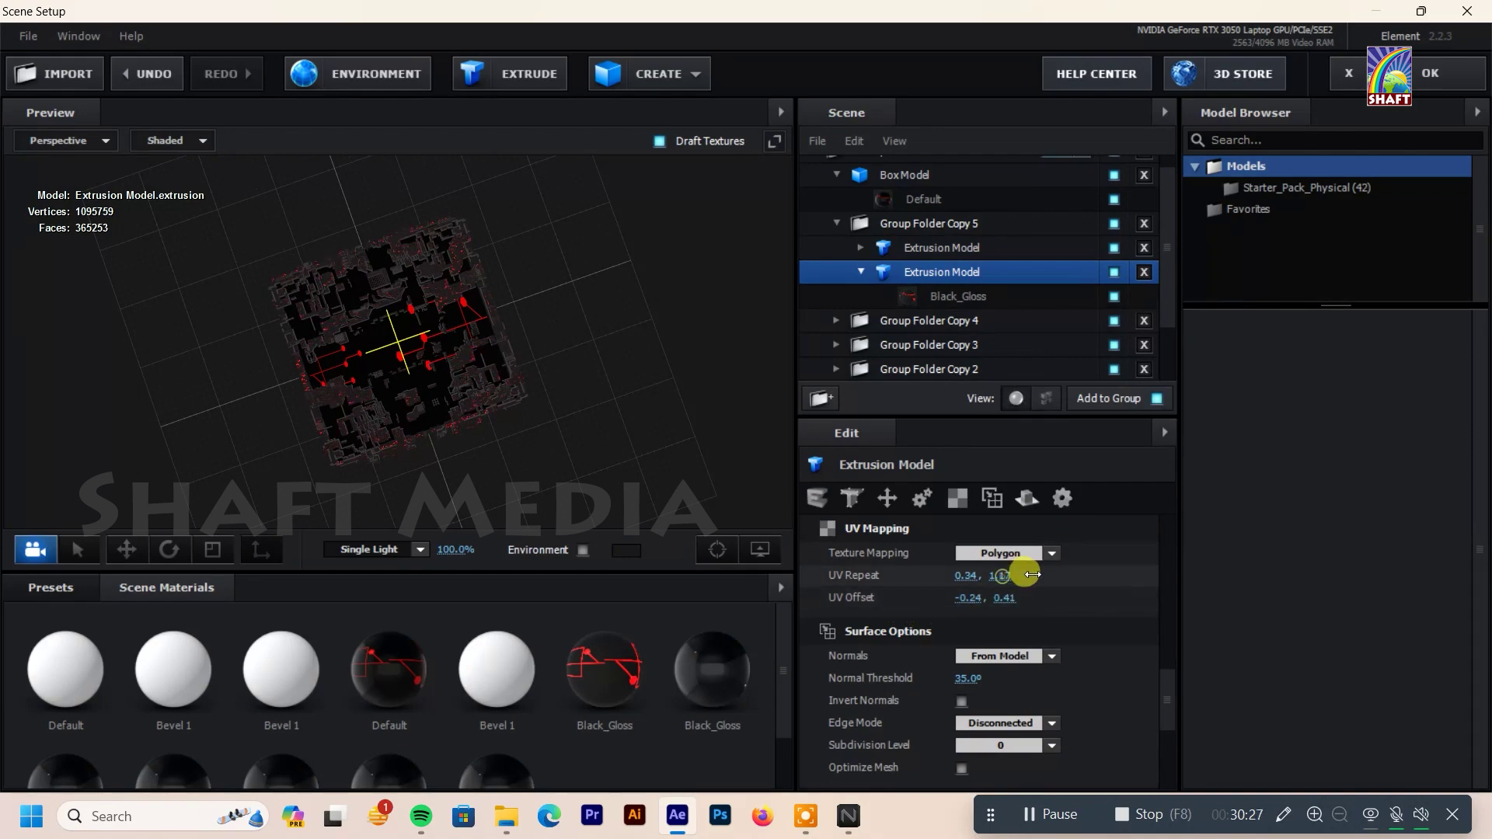
pyautogui.moveTo(1010, 575); pyautogui.dragTo(1025, 575)
pyautogui.moveTo(396, 315)
pyautogui.mouseDown()
pyautogui.moveTo(571, 185)
pyautogui.moveTo(603, 385)
pyautogui.moveTo(519, 399)
pyautogui.mouseUp()
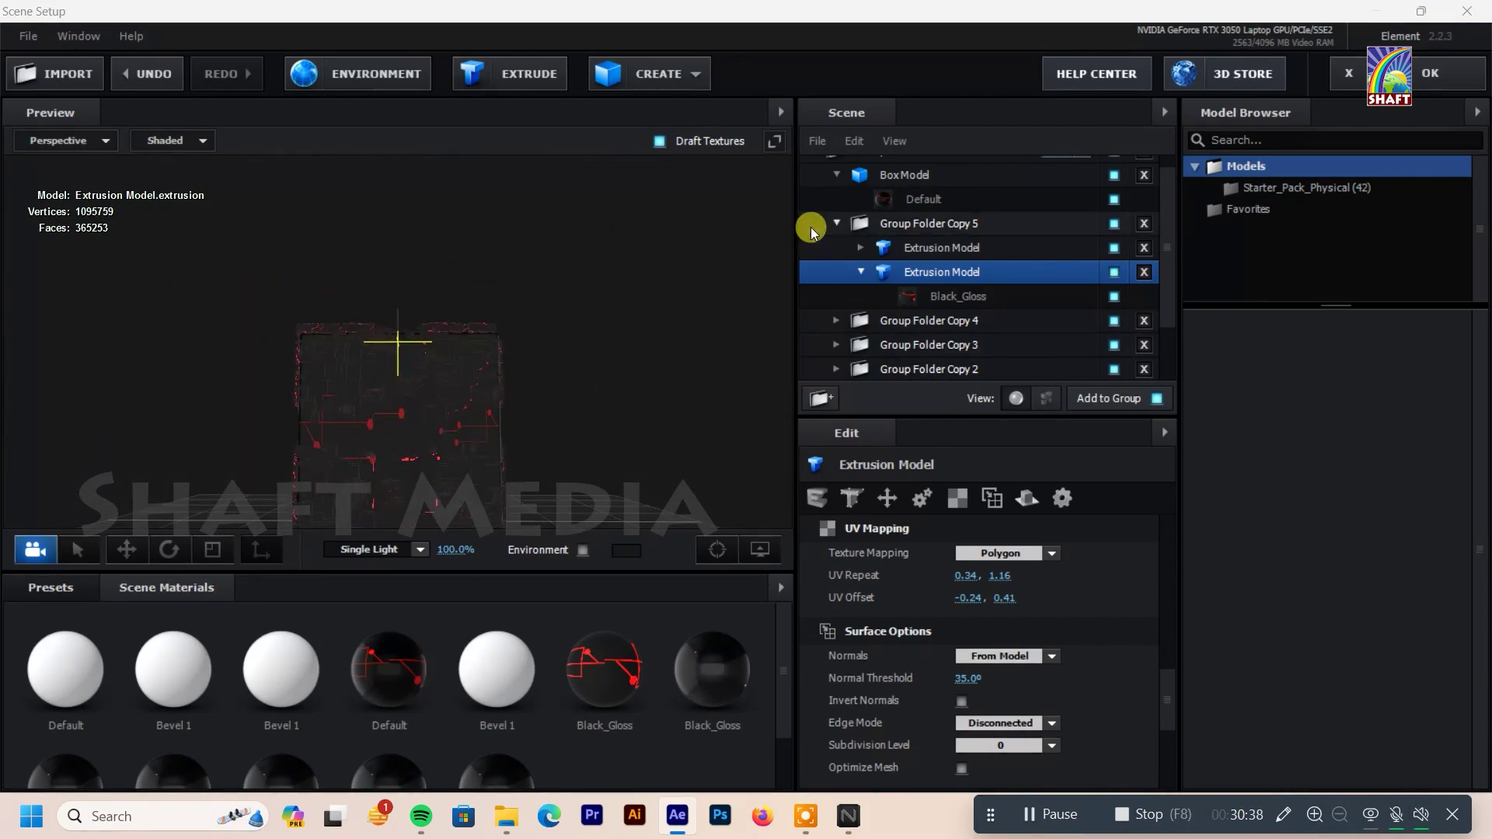
# Step: Collapse Group Folder Copy 5 and step through the group folders to Group Folder Copy
pyautogui.click(834, 223)
pyautogui.click(909, 249)
pyautogui.click(908, 272)
pyautogui.click(913, 296)
pyautogui.click(919, 320)
pyautogui.click(916, 342)
pyautogui.click(918, 320)
# Step: Collapse the Box Model, select Group Folder Copy and bring the cube's side face into view
pyautogui.moveTo(693, 320); pyautogui.dragTo(503, 353)
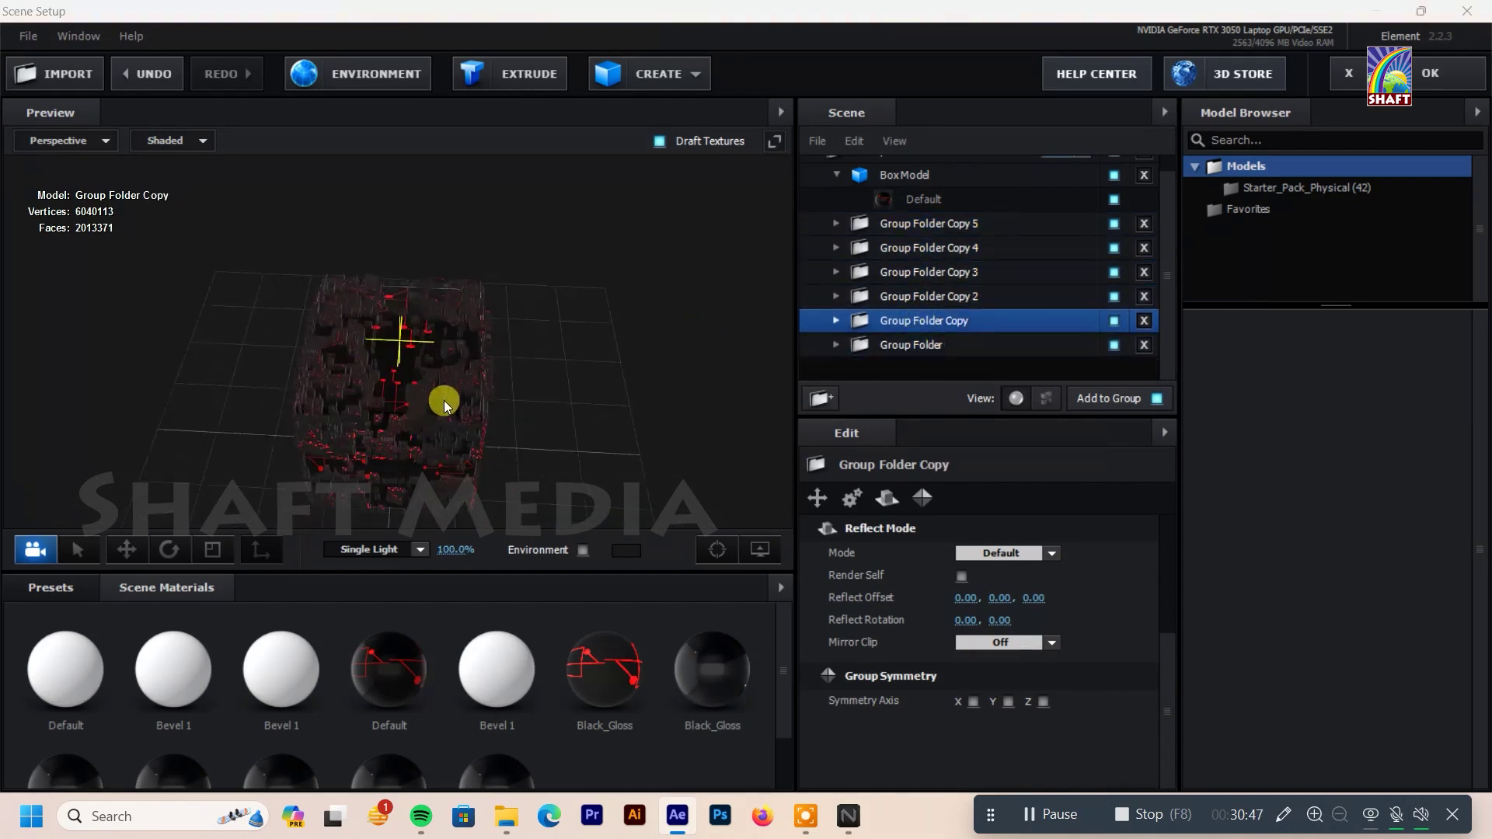
pyautogui.scroll(1, 853, 200)
pyautogui.click(856, 191)
pyautogui.click(836, 191)
pyautogui.click(915, 221)
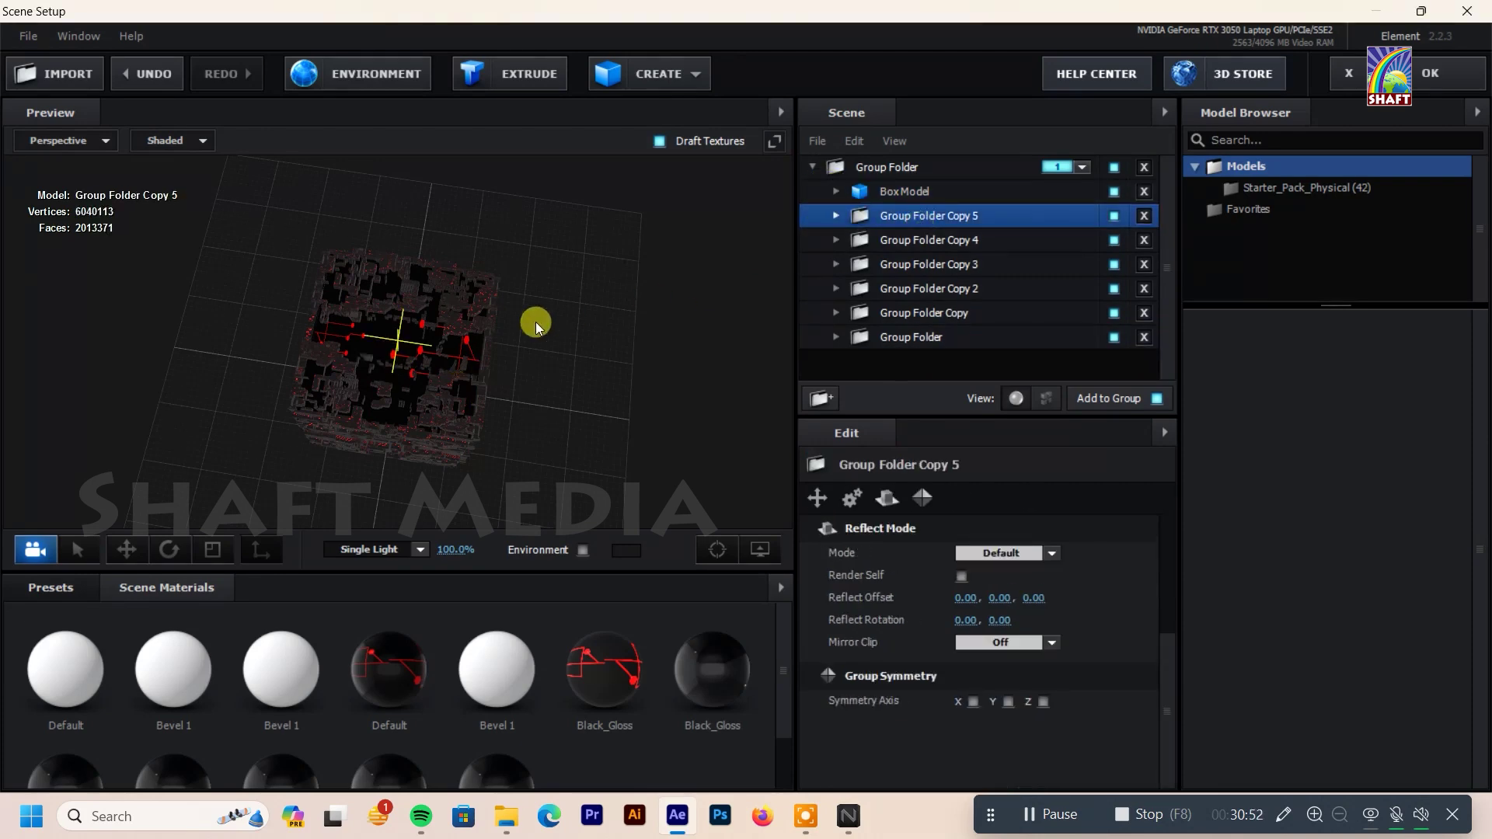
pyautogui.moveTo(460, 413)
pyautogui.mouseDown()
pyautogui.moveTo(573, 373)
pyautogui.moveTo(345, 326)
pyautogui.moveTo(431, 346)
pyautogui.moveTo(202, 354)
pyautogui.moveTo(500, 341)
pyautogui.mouseUp()
pyautogui.click(897, 241)
pyautogui.click(901, 264)
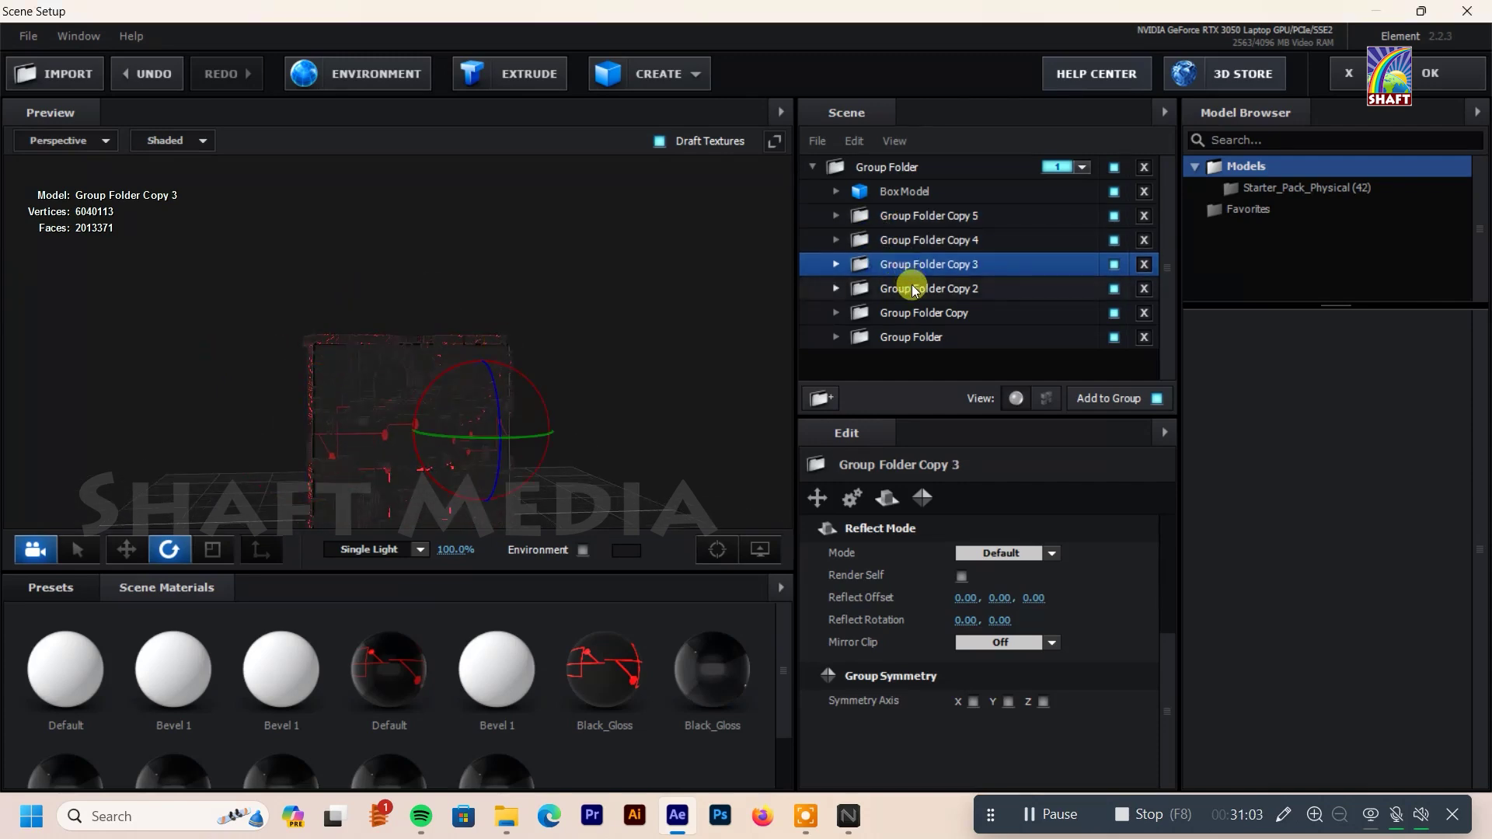
pyautogui.click(911, 290)
pyautogui.press('Down')
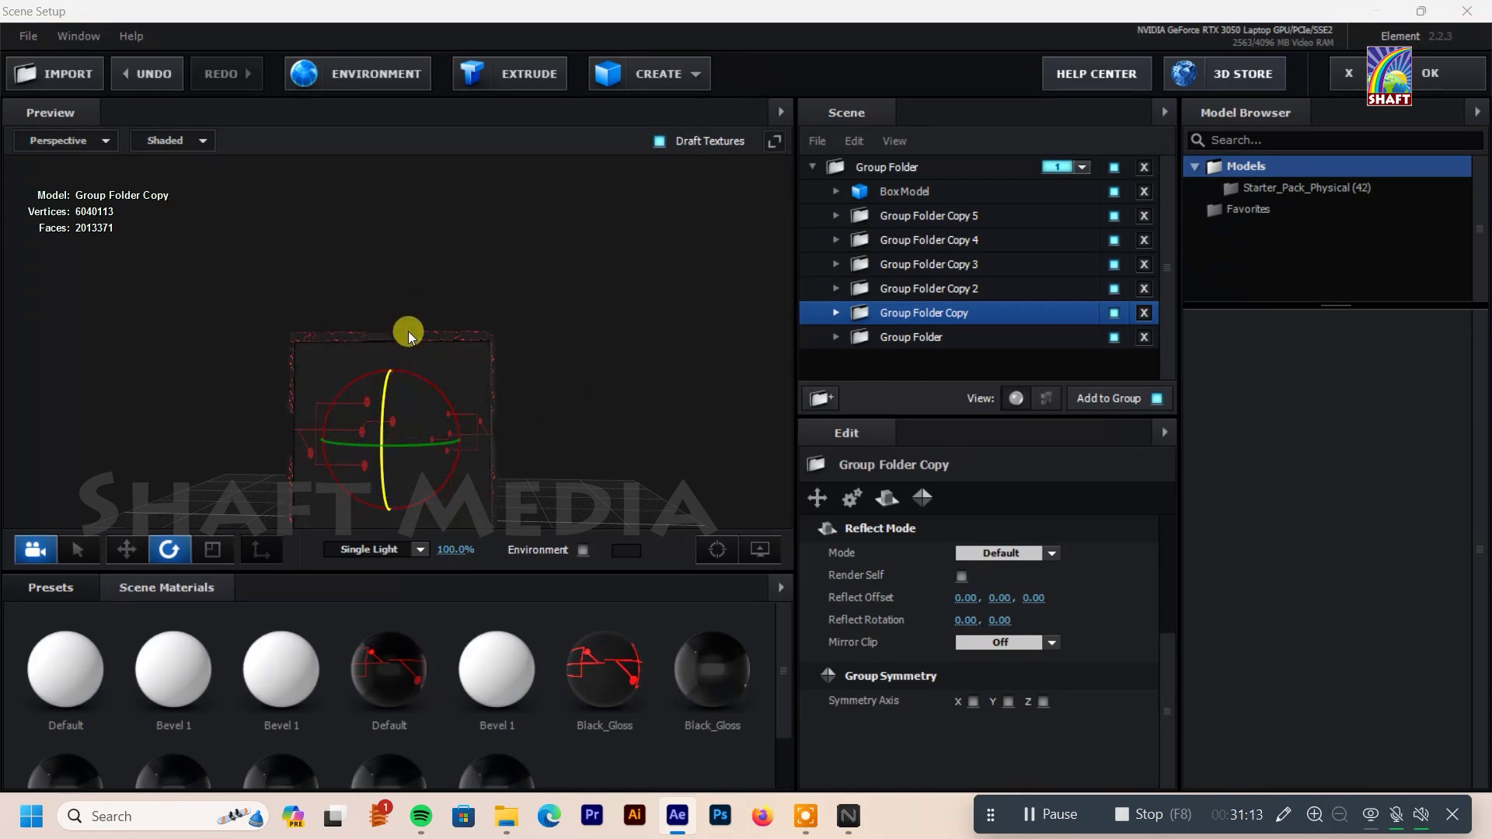
pyautogui.click(126, 550)
pyautogui.moveTo(396, 430)
pyautogui.mouseDown()
pyautogui.moveTo(374, 437)
pyautogui.moveTo(642, 426)
pyautogui.mouseUp()
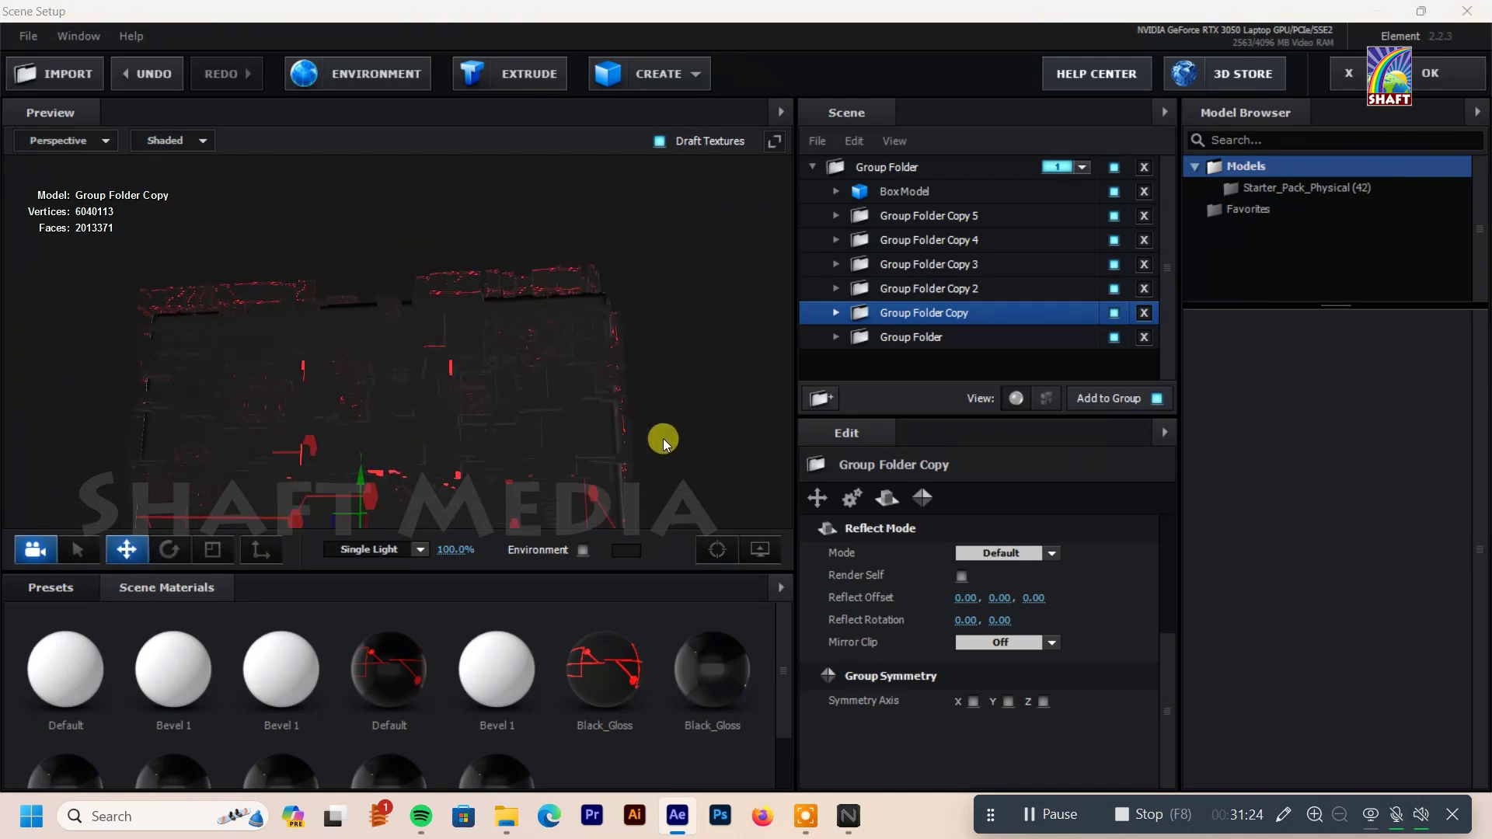
# Step: Keep Group Folder Copy's second Extrusion Model on Polygon with UV Repeat 0.25, 1.00 and UV Offset -0.31, 0.00
pyautogui.click(829, 318)
pyautogui.click(924, 337)
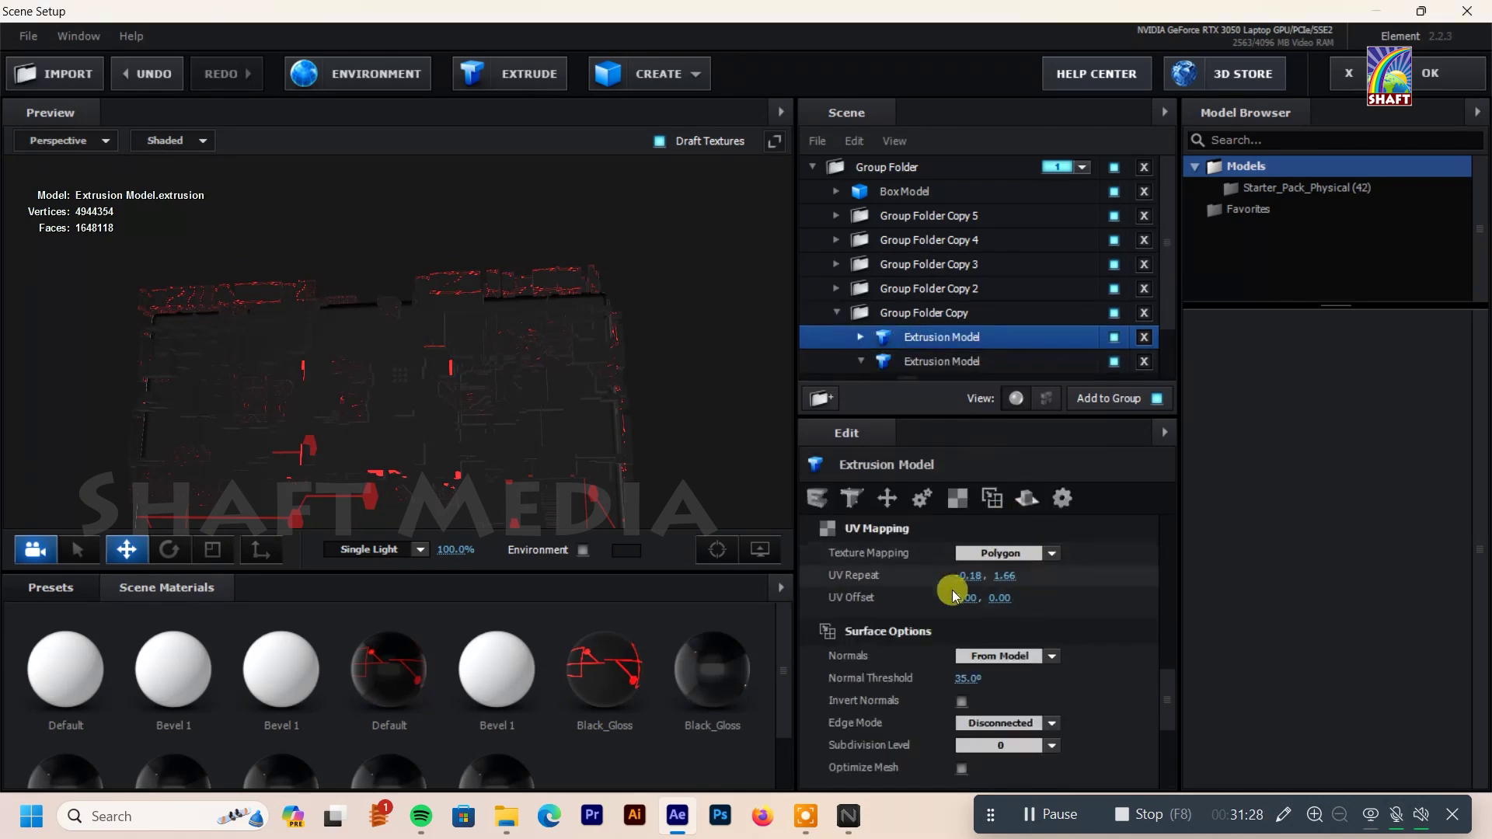
pyautogui.press('Down')
pyautogui.click(1000, 552)
pyautogui.click(1033, 561)
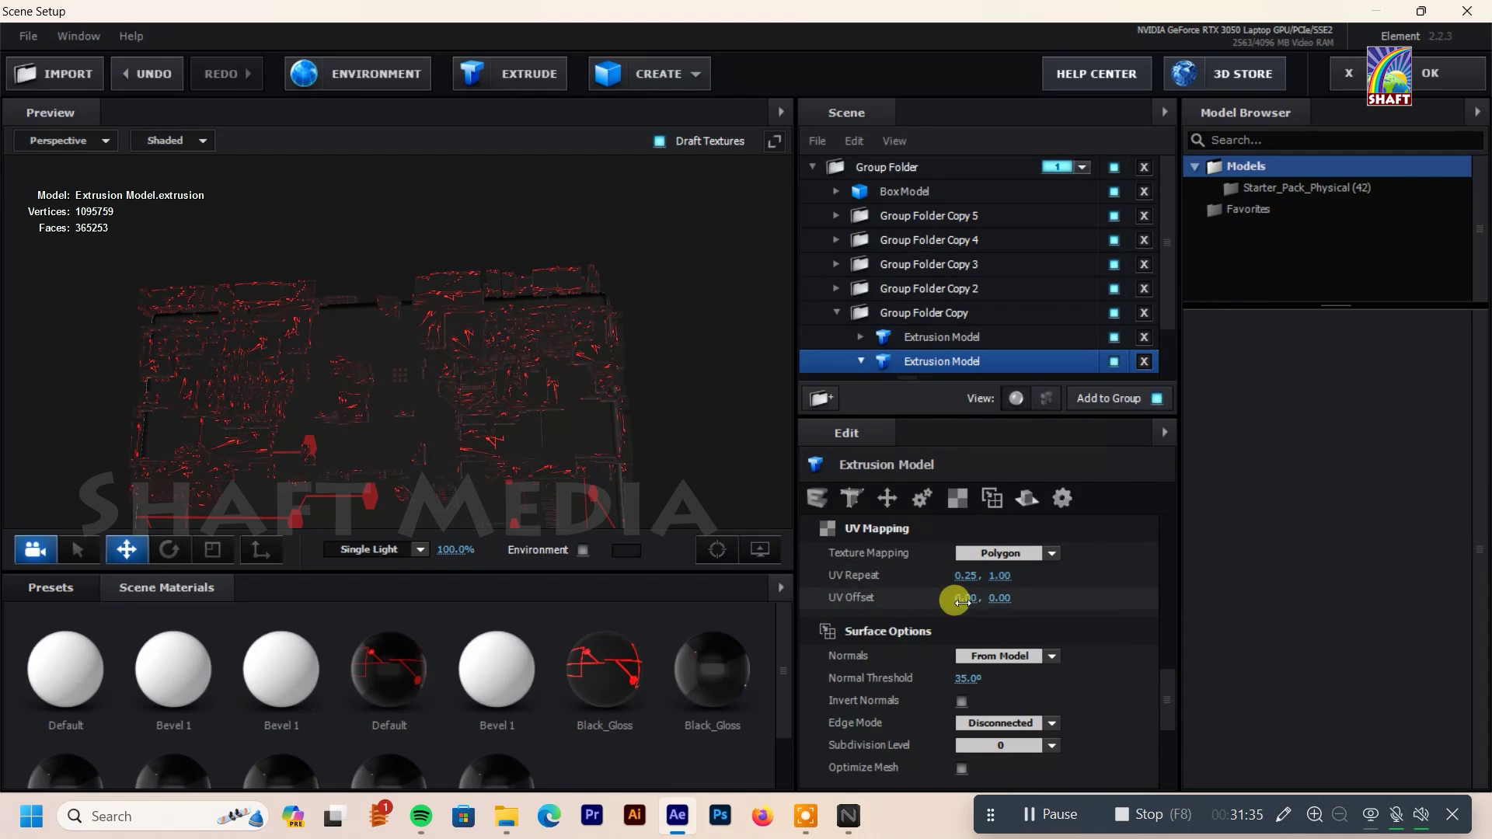
pyautogui.moveTo(964, 599); pyautogui.dragTo(955, 599)
pyautogui.moveTo(722, 400); pyautogui.dragTo(395, 466)
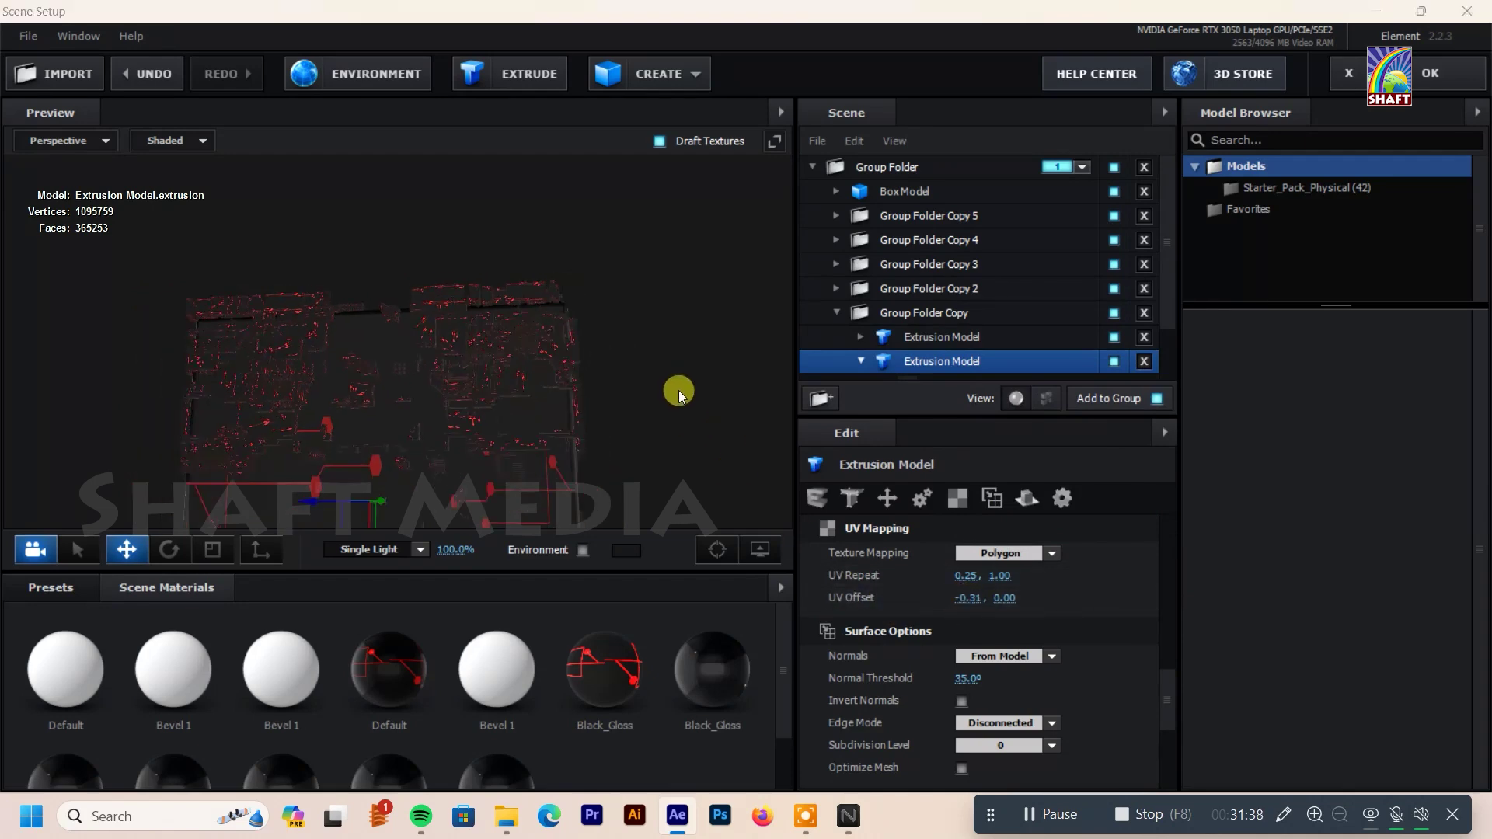
pyautogui.click(901, 191)
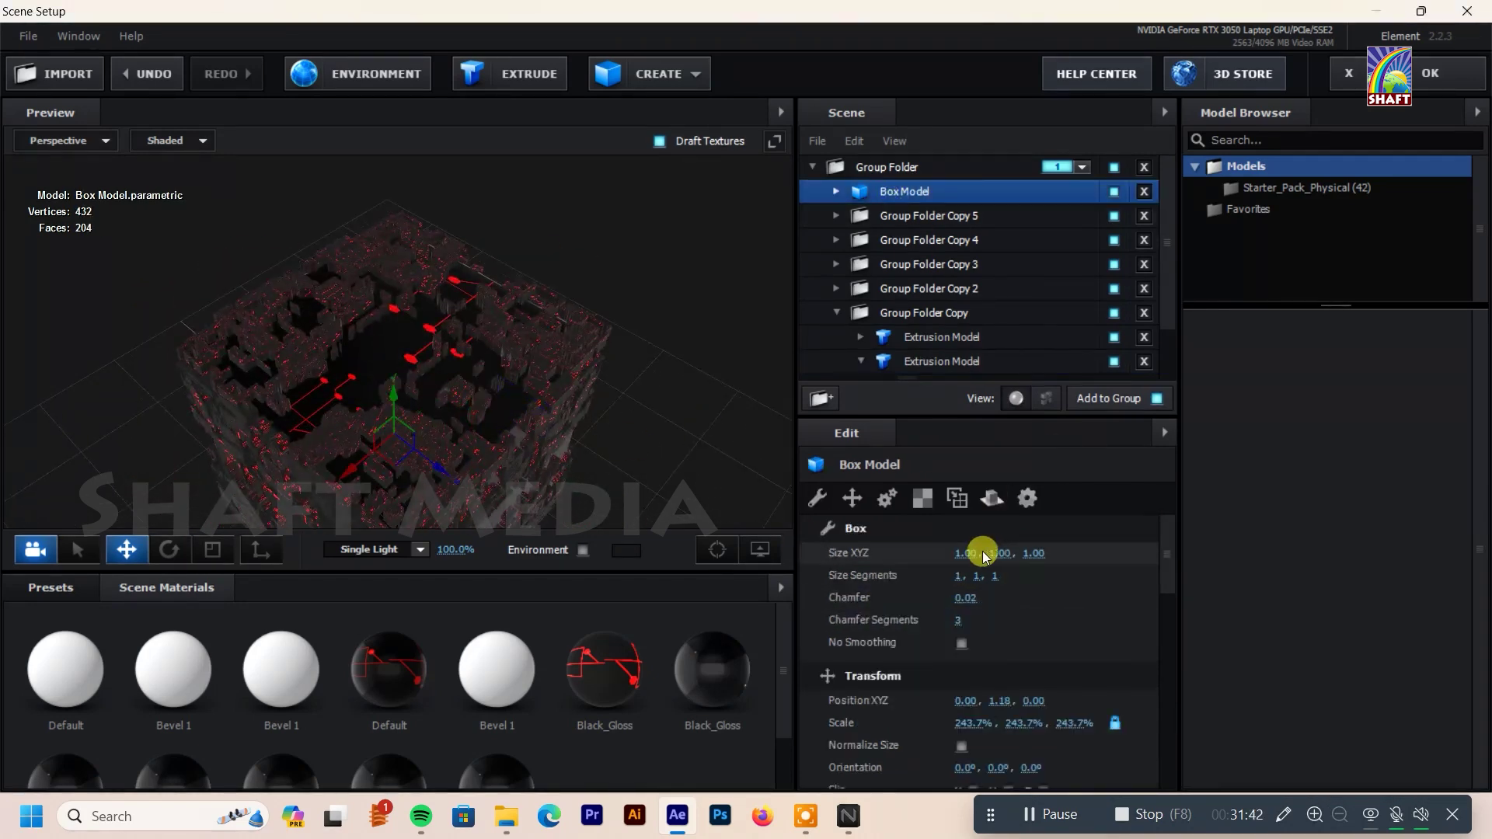
# Step: Set the Box Model to Box Repeat mapping, UV Repeat 1.20, 0.93 and UV Offset -0.25, 0.03
pyautogui.click(1050, 553)
pyautogui.click(1055, 550)
pyautogui.click(1053, 554)
pyautogui.click(1026, 377)
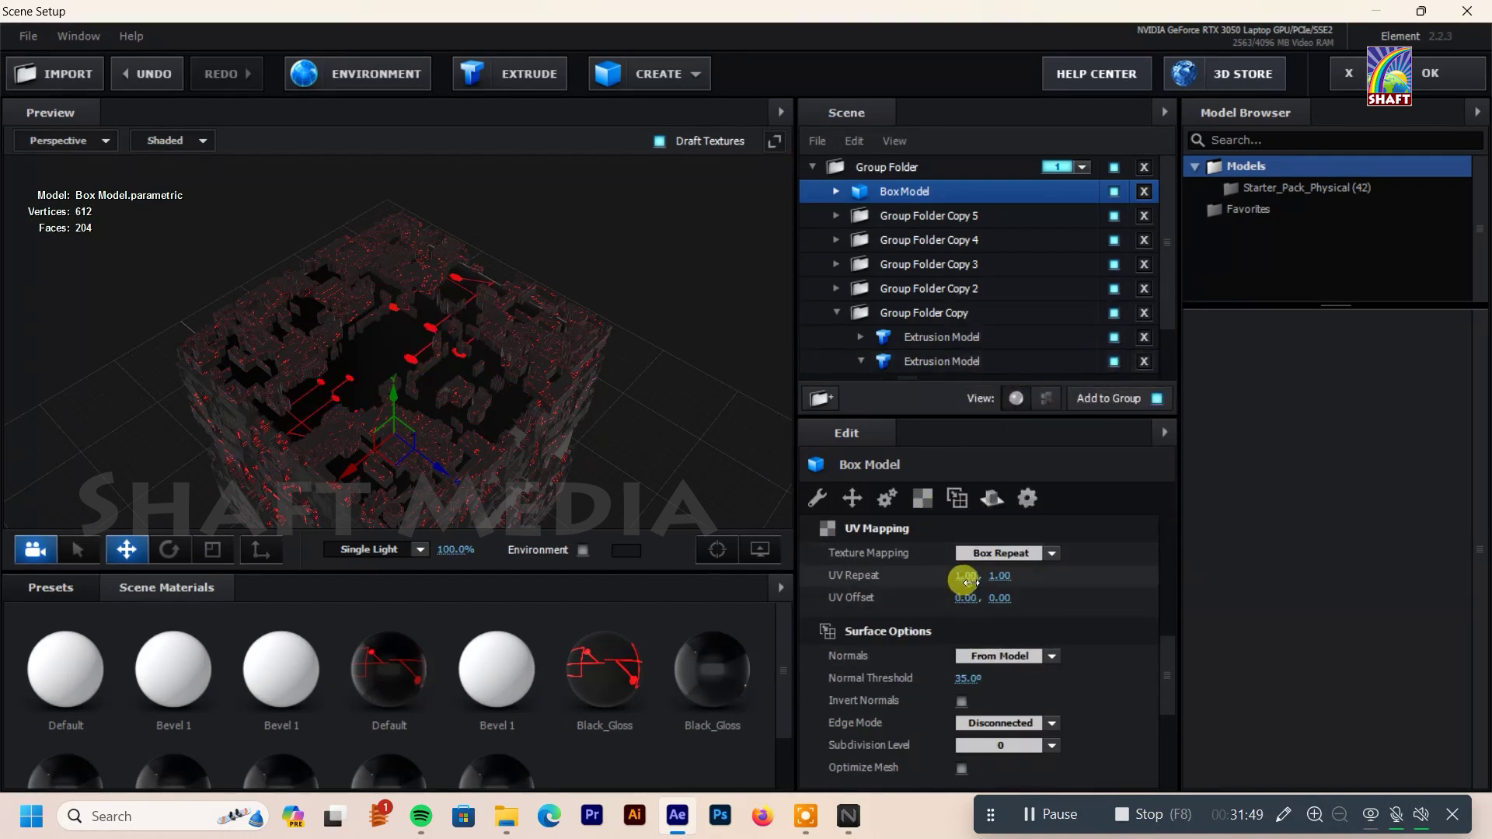
pyautogui.moveTo(966, 597)
pyautogui.mouseDown()
pyautogui.moveTo(940, 605)
pyautogui.moveTo(974, 600)
pyautogui.mouseUp()
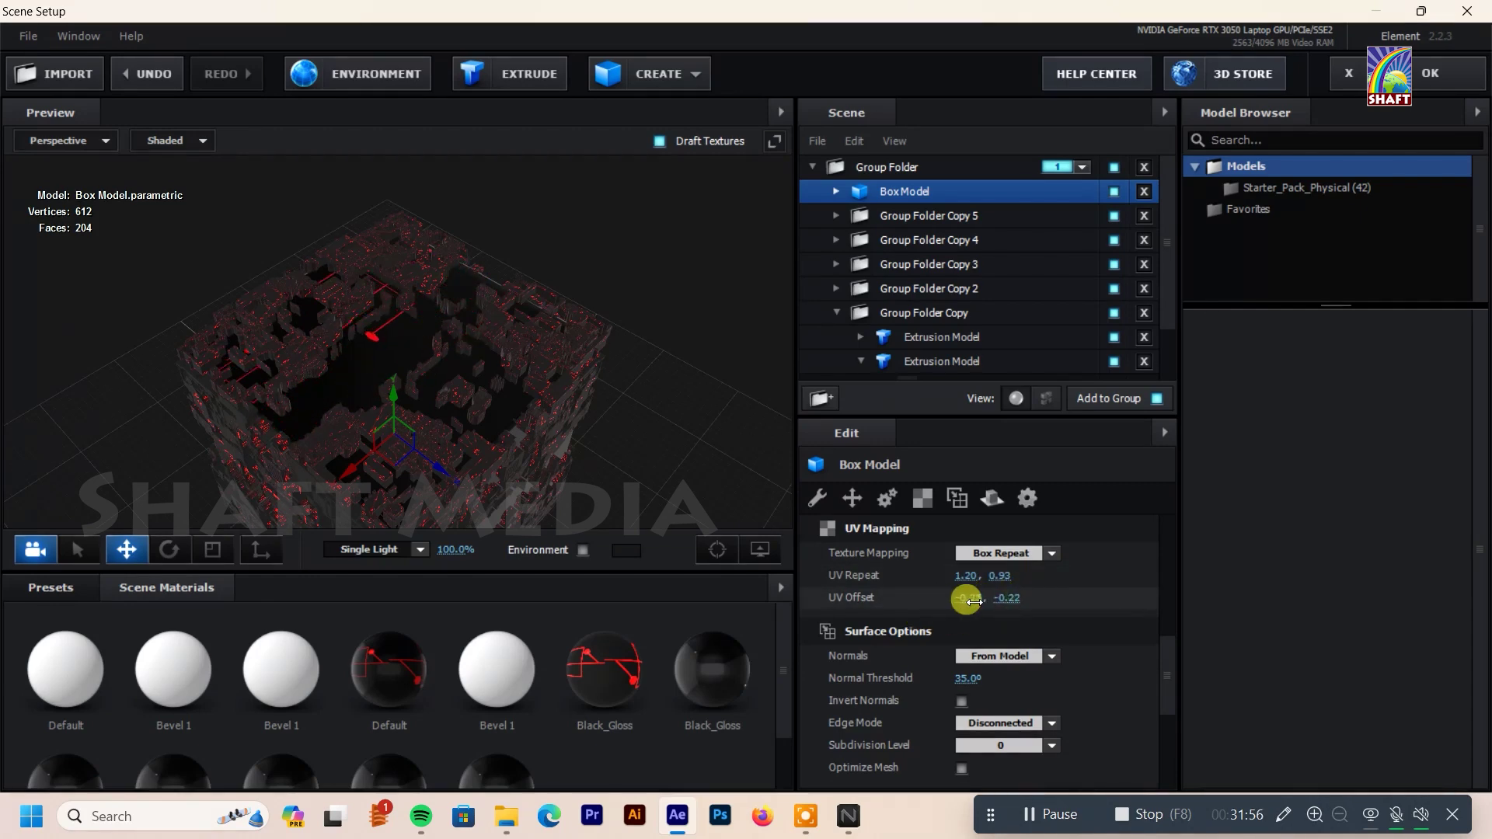
pyautogui.moveTo(690, 459); pyautogui.dragTo(693, 370)
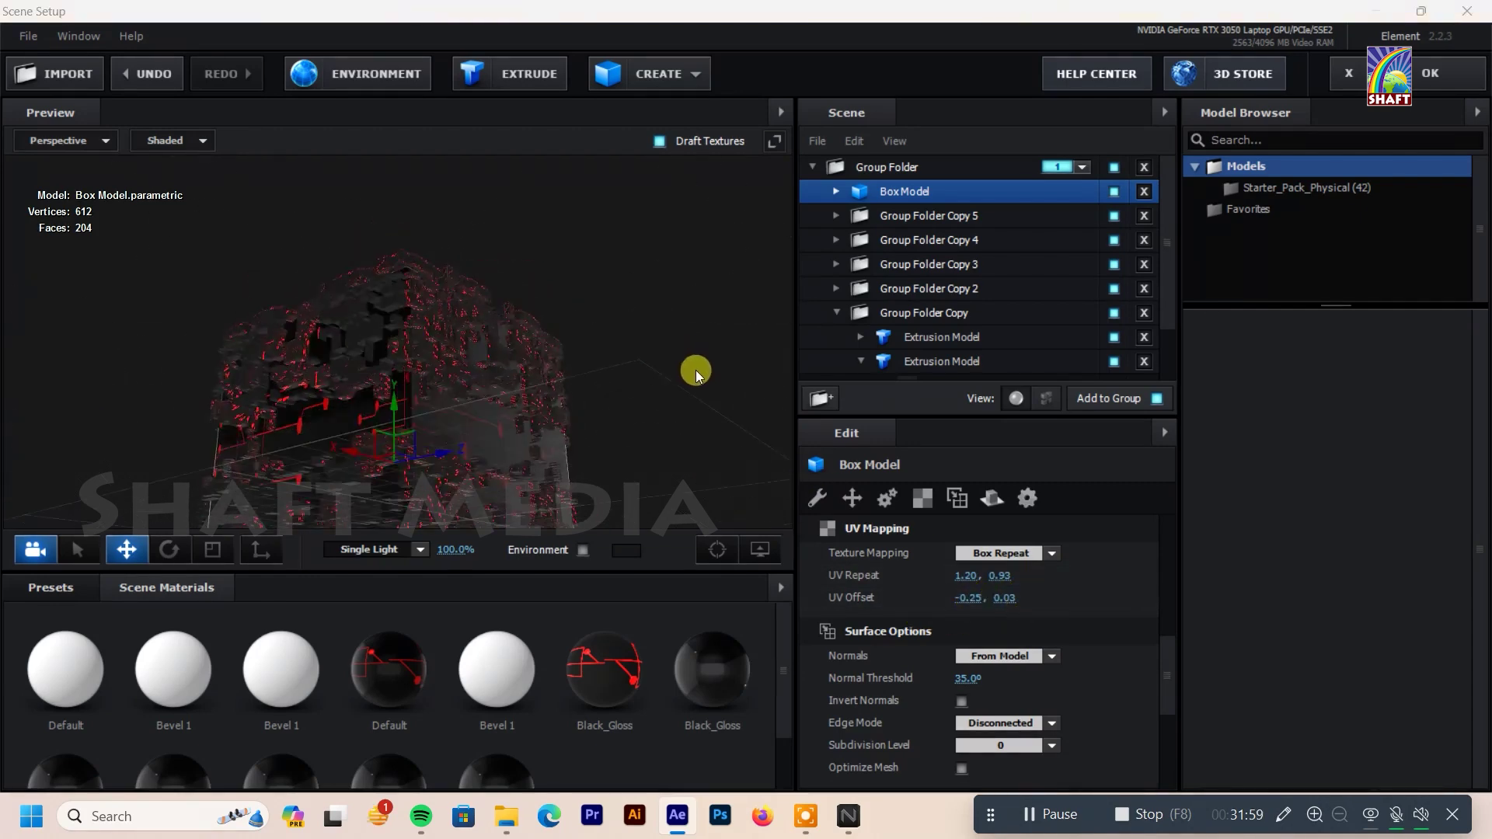
# Step: Collapse Group Folder Copy and expand the Group Folder
pyautogui.scroll(-2, 849, 204)
pyautogui.click(837, 250)
pyautogui.click(913, 337)
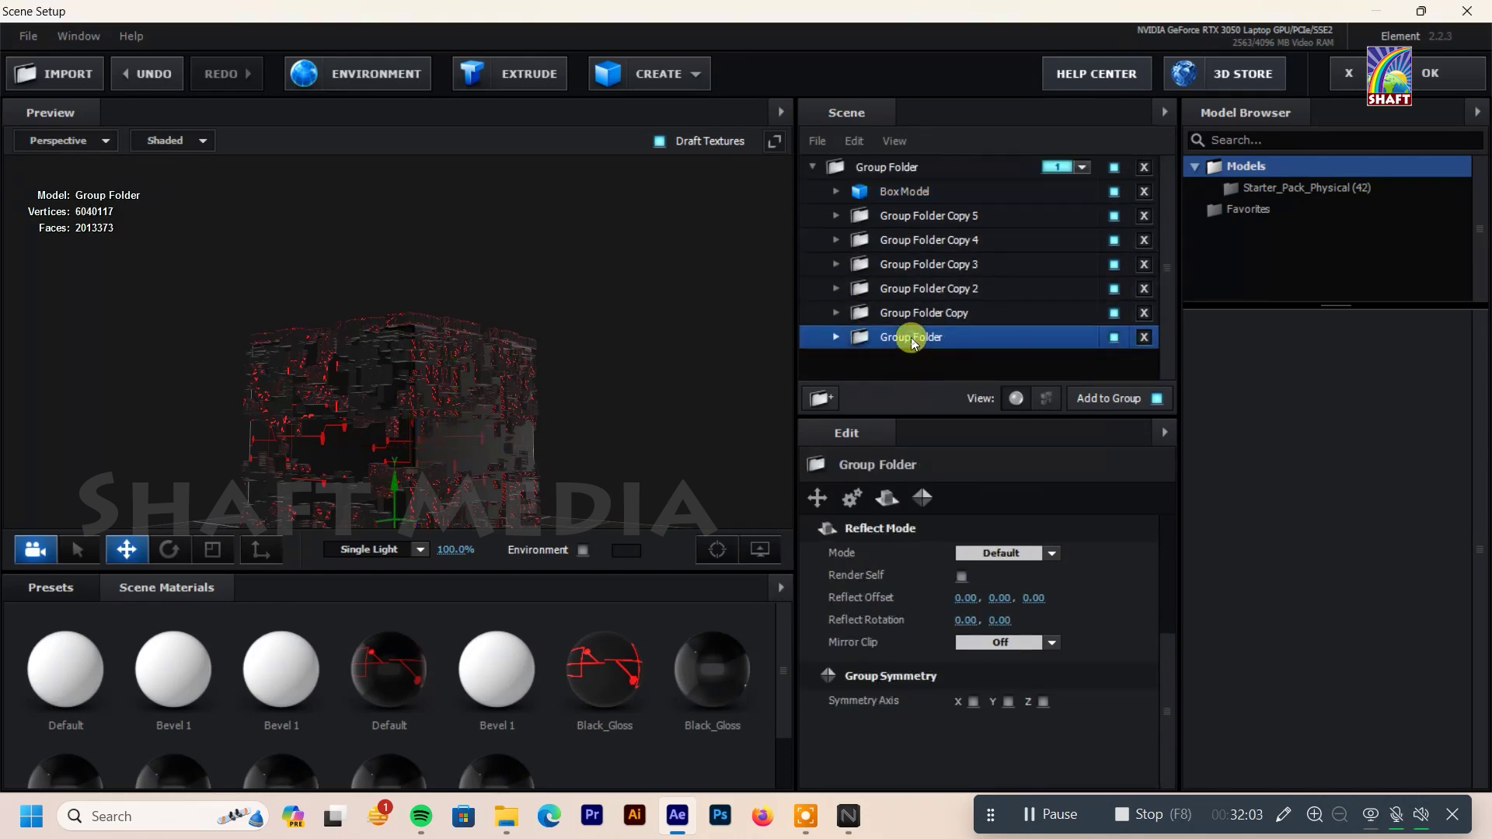
pyautogui.click(835, 337)
pyautogui.click(860, 360)
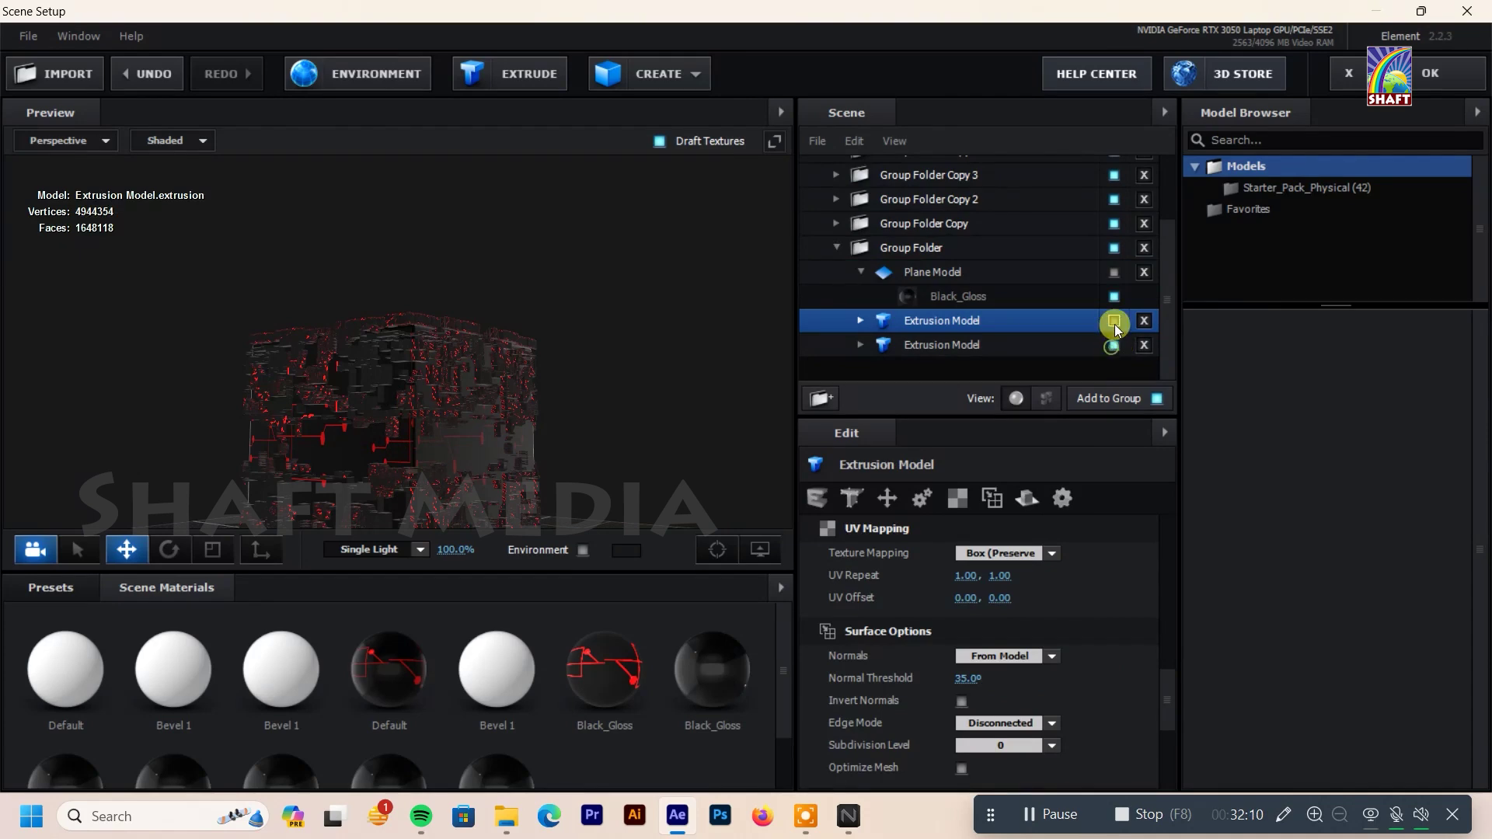
pyautogui.click(1117, 271)
pyautogui.moveTo(594, 326); pyautogui.dragTo(612, 432)
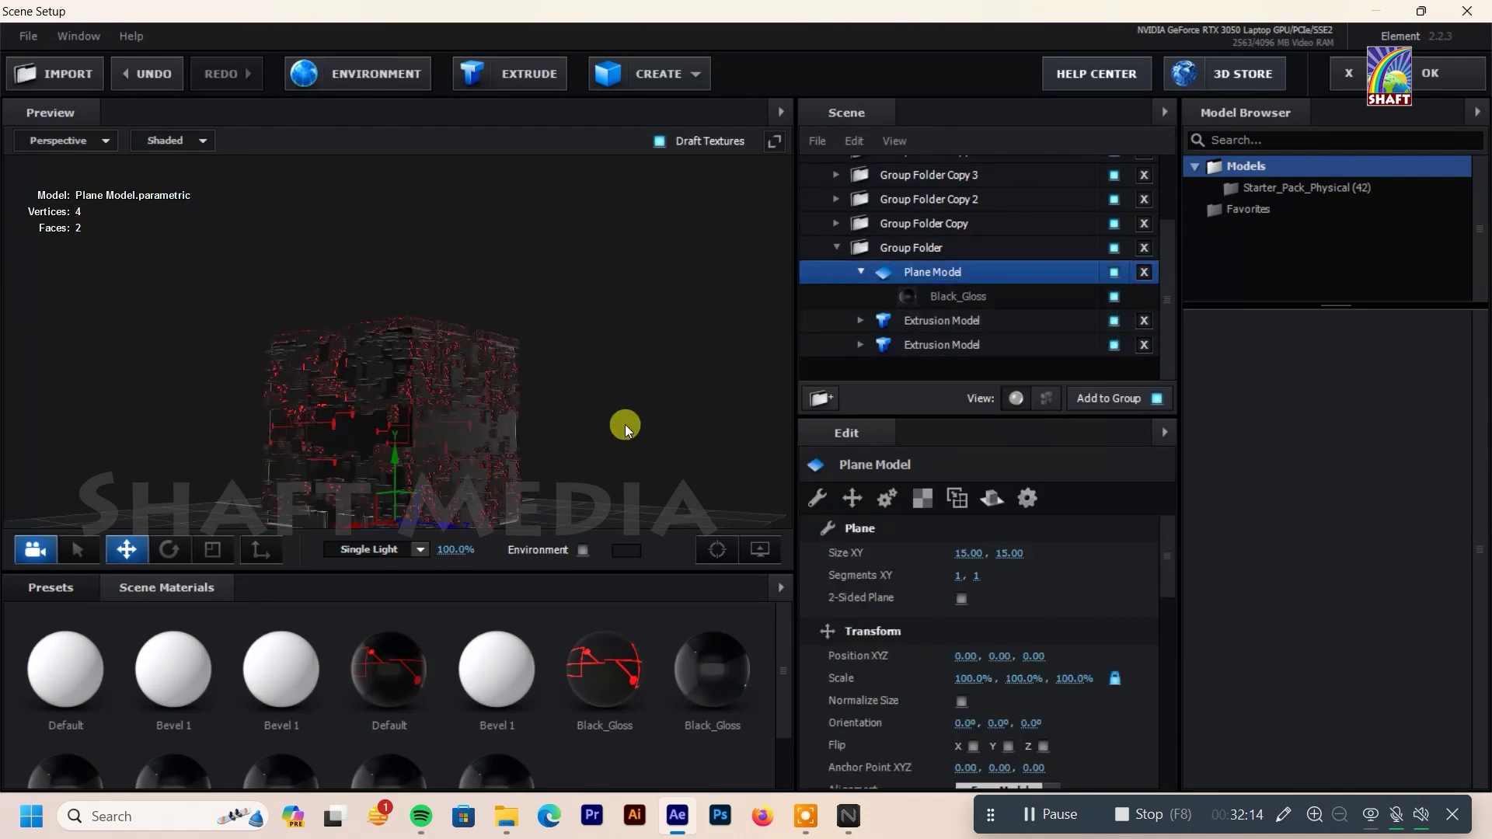
pyautogui.click(907, 247)
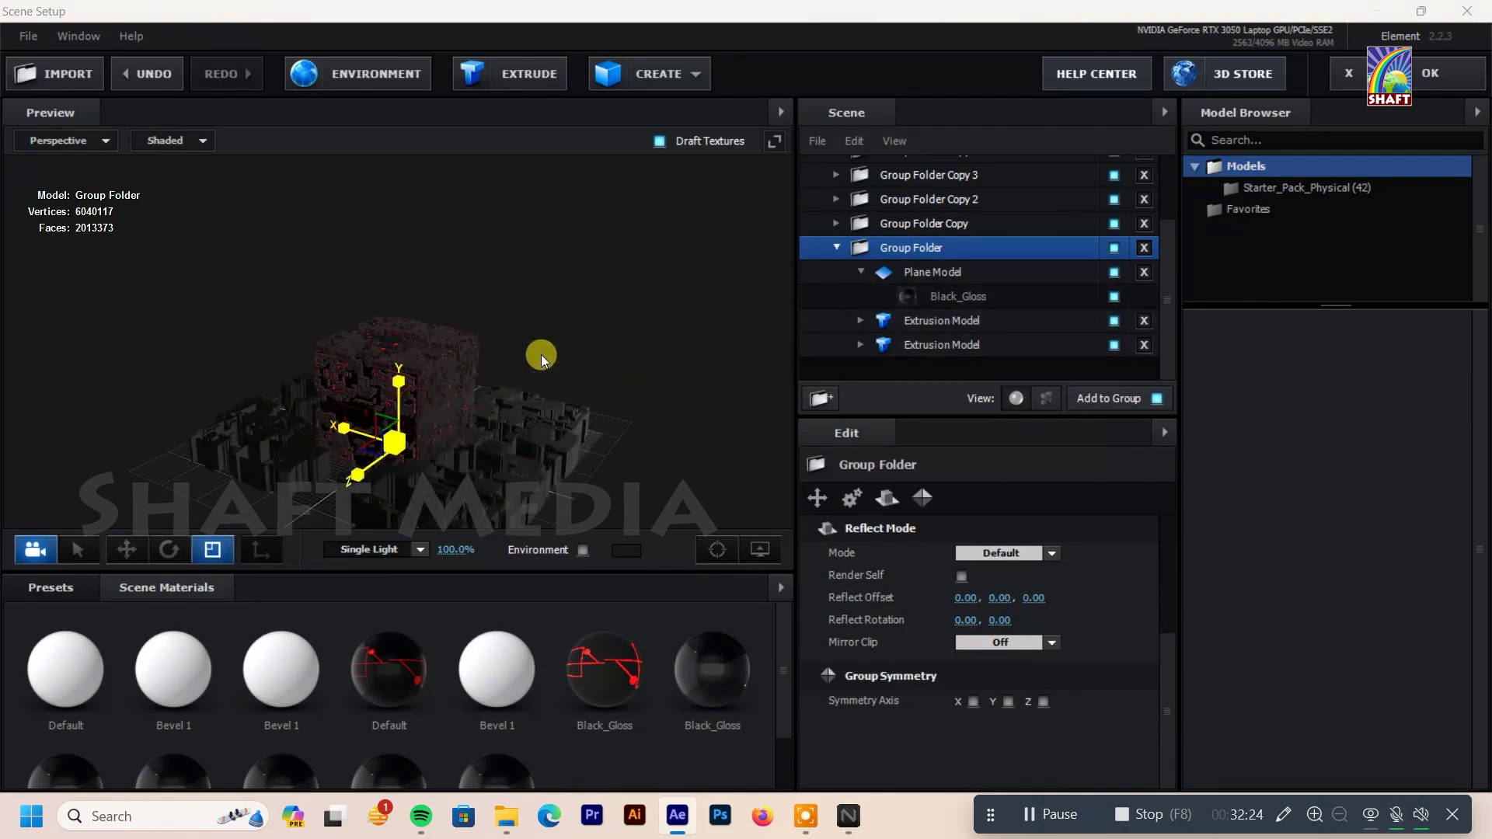
pyautogui.moveTo(543, 370)
pyautogui.mouseDown()
pyautogui.moveTo(658, 399)
pyautogui.moveTo(626, 436)
pyautogui.mouseUp()
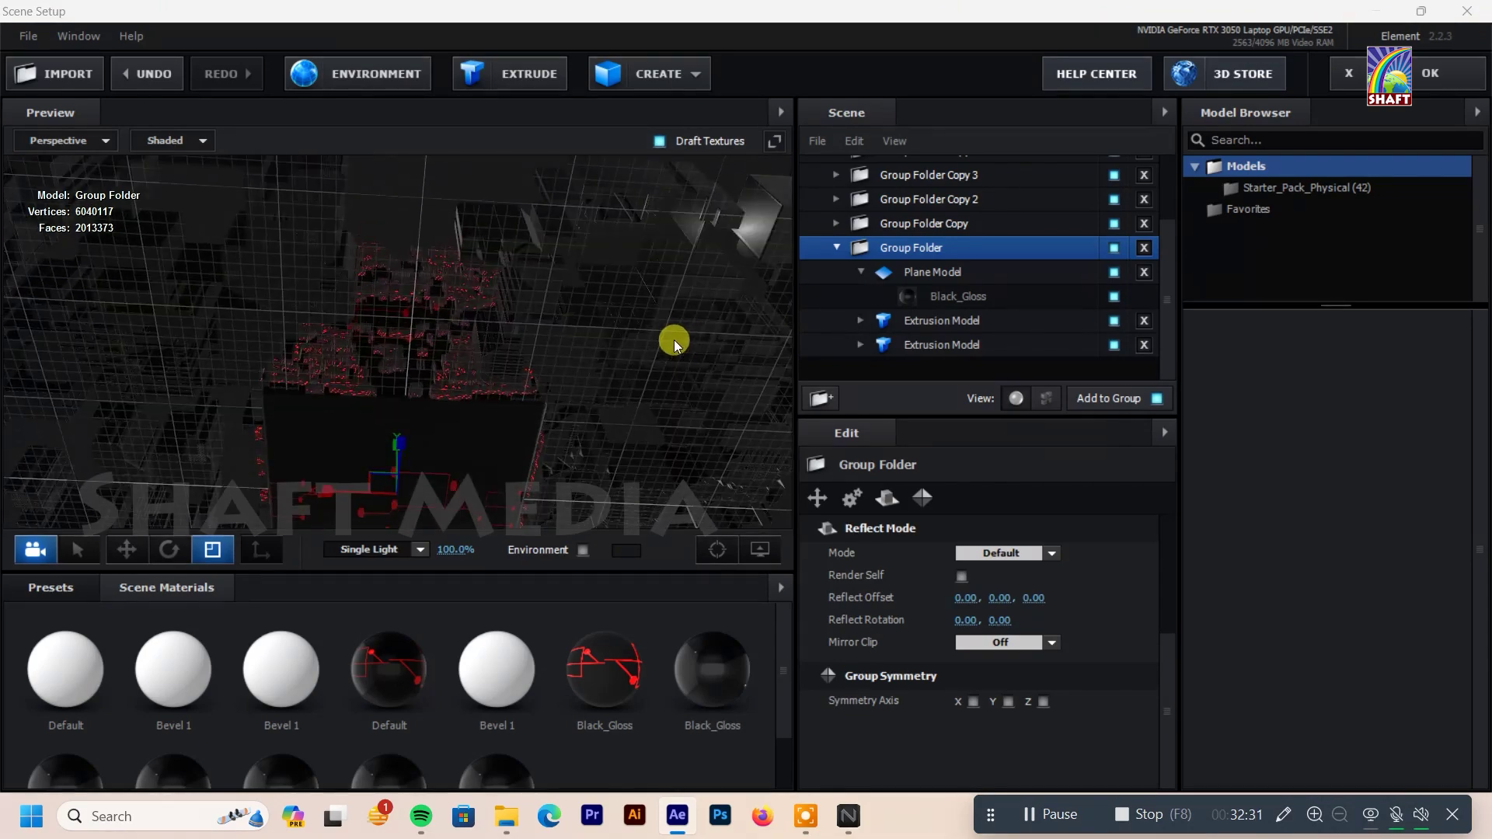
pyautogui.moveTo(399, 466)
pyautogui.mouseDown()
pyautogui.moveTo(753, 464)
pyautogui.moveTo(585, 454)
pyautogui.moveTo(699, 409)
pyautogui.mouseUp()
pyautogui.click(836, 247)
pyautogui.click(836, 336)
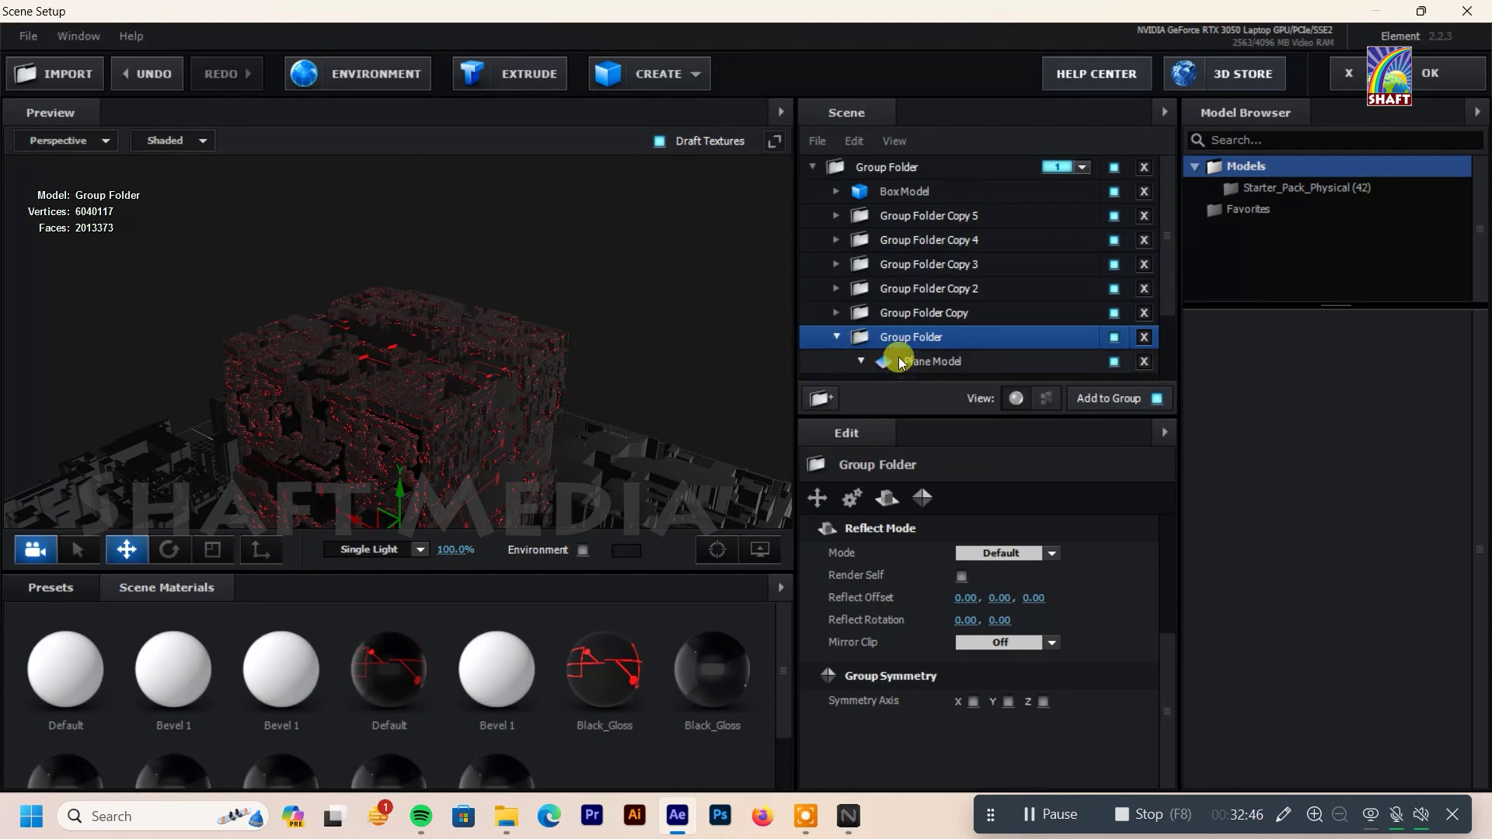
pyautogui.click(928, 295)
# Step: Replace the second extrusion's Black_Gloss with the Pro_Shaders_2 Metal preset metal_pannel_illum_01
pyautogui.click(862, 345)
pyautogui.click(935, 366)
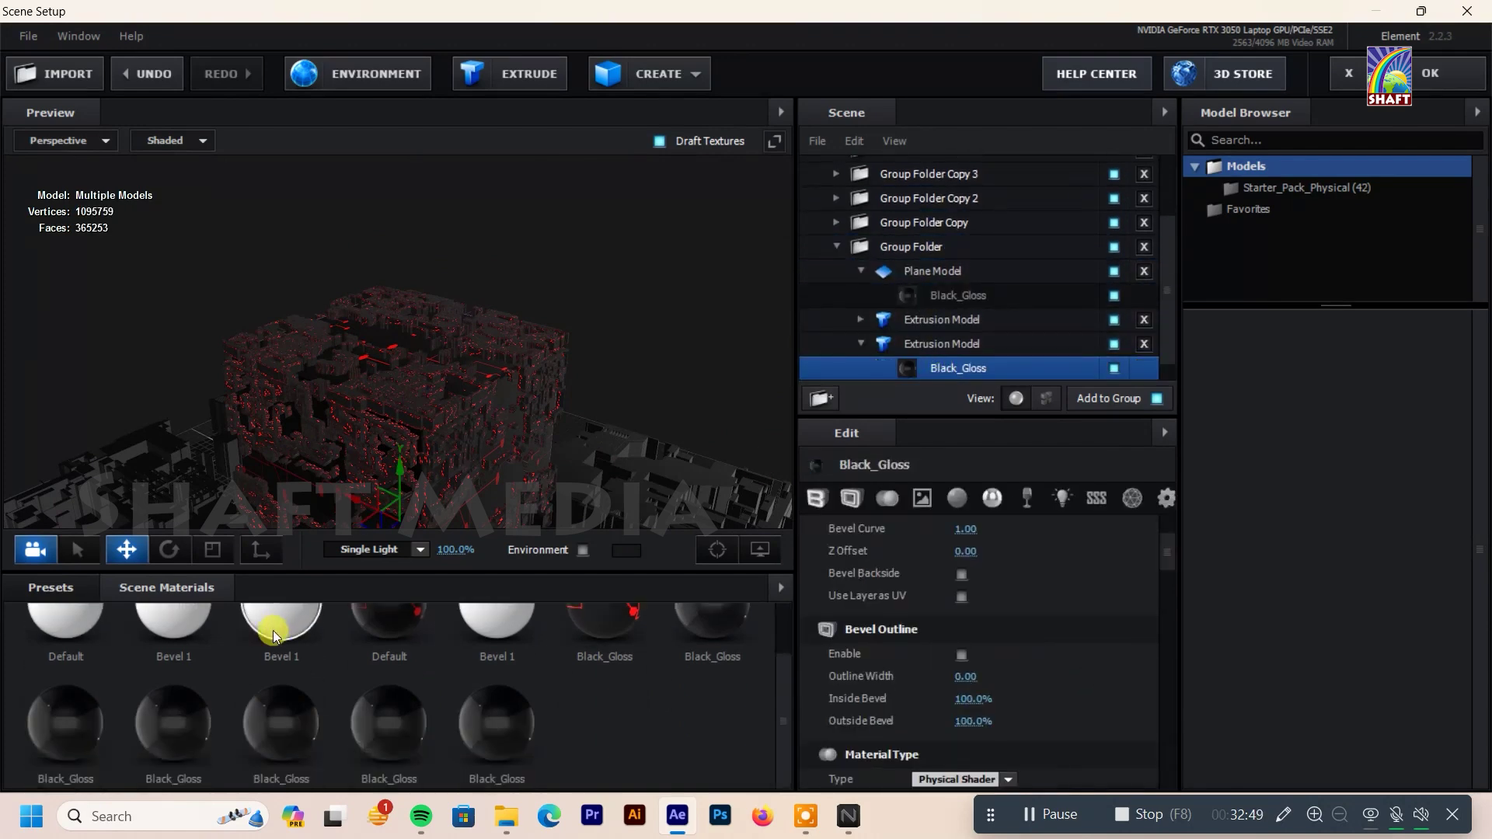
pyautogui.click(51, 587)
pyautogui.click(86, 676)
pyautogui.scroll(-3, 90, 740)
pyautogui.scroll(-2, 143, 721)
pyautogui.click(120, 650)
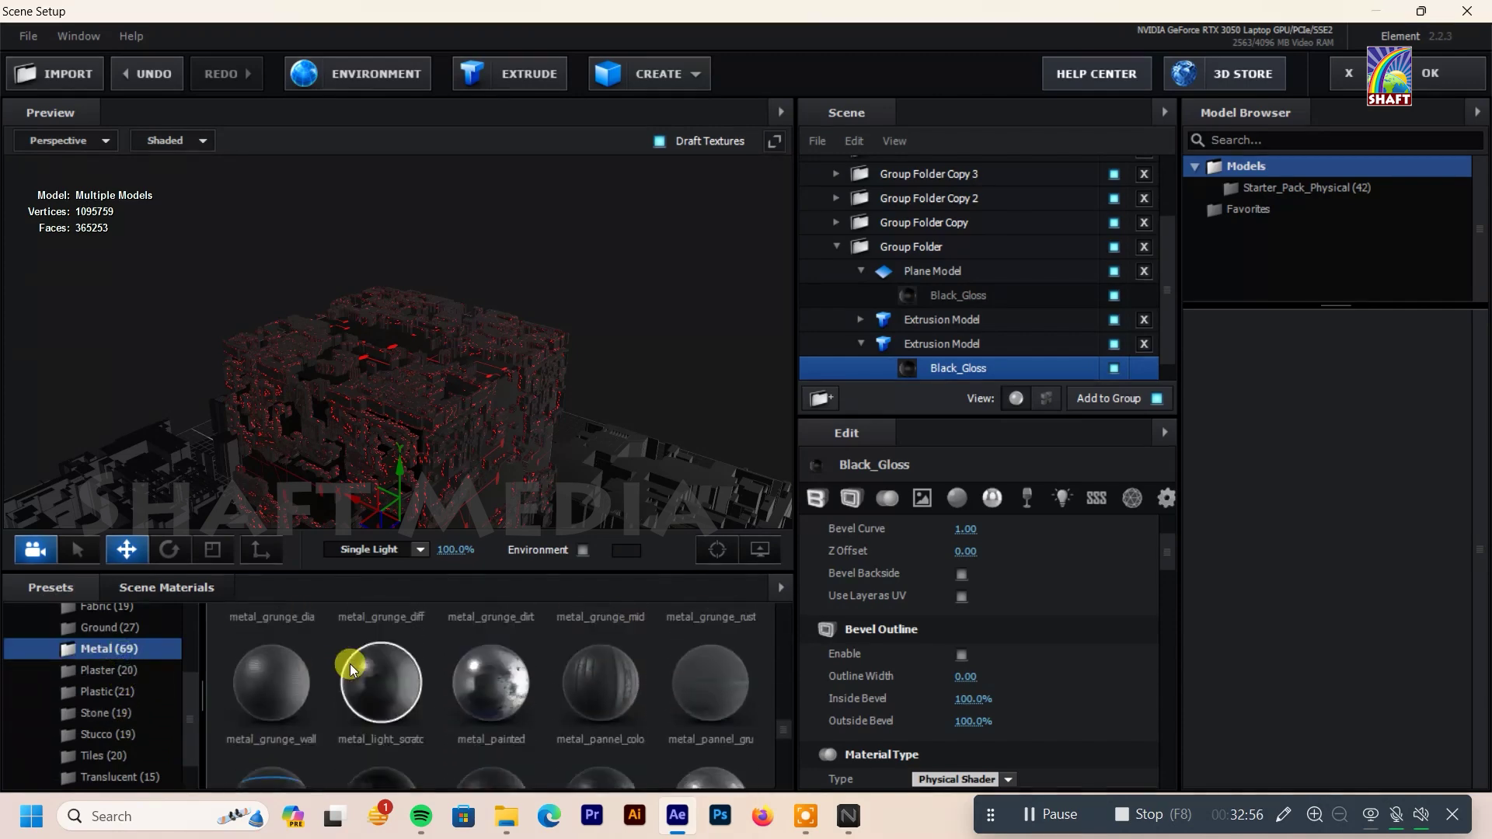
pyautogui.doubleClick(301, 658)
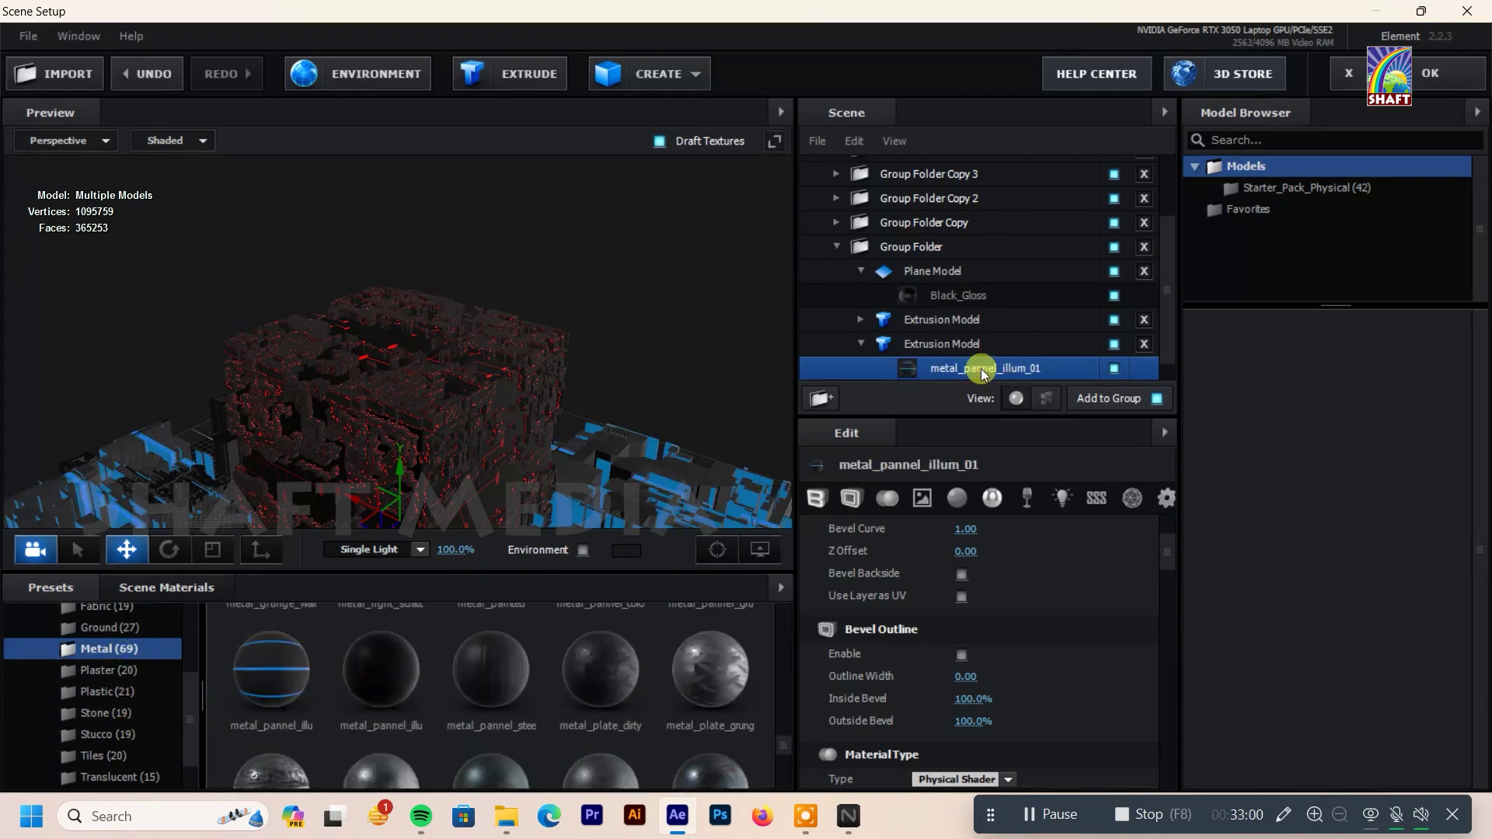
# Step: Set the panel material's illumination colour to red
pyautogui.scroll(-3, 970, 639)
pyautogui.click(886, 497)
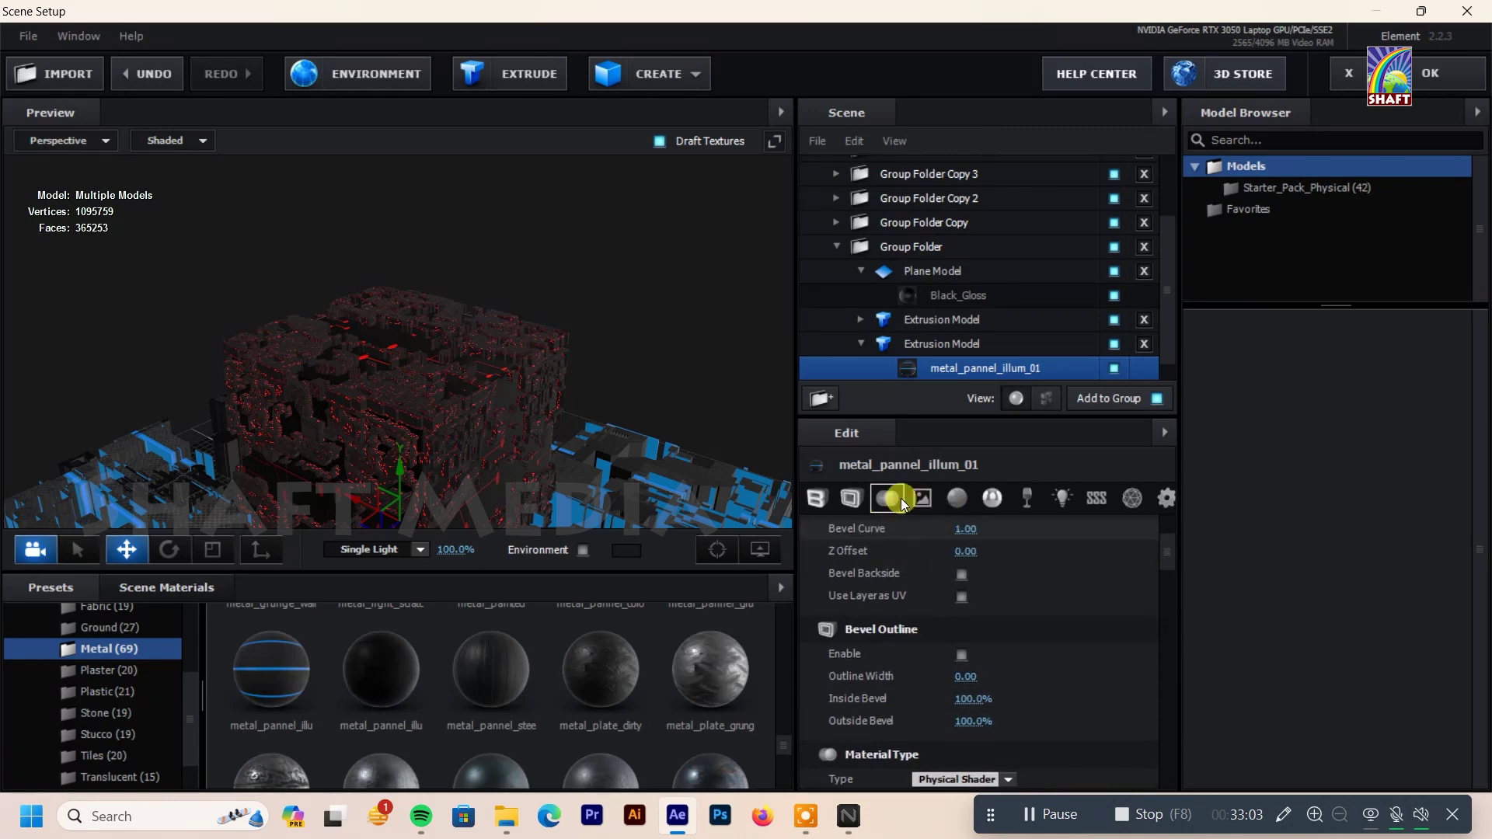
pyautogui.click(922, 497)
pyautogui.scroll(-3, 926, 568)
pyautogui.scroll(-2, 963, 684)
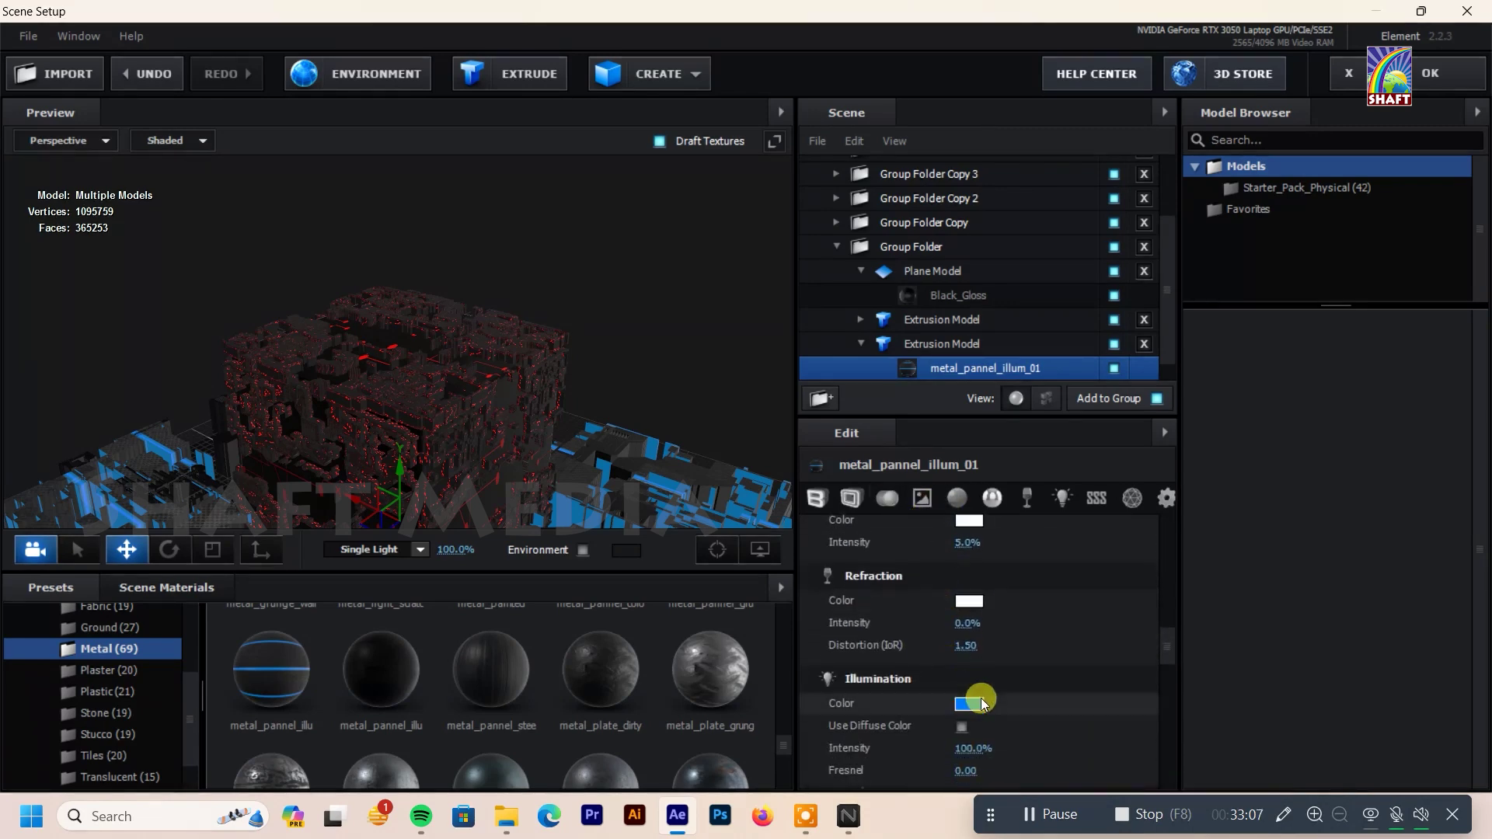
pyautogui.click(970, 702)
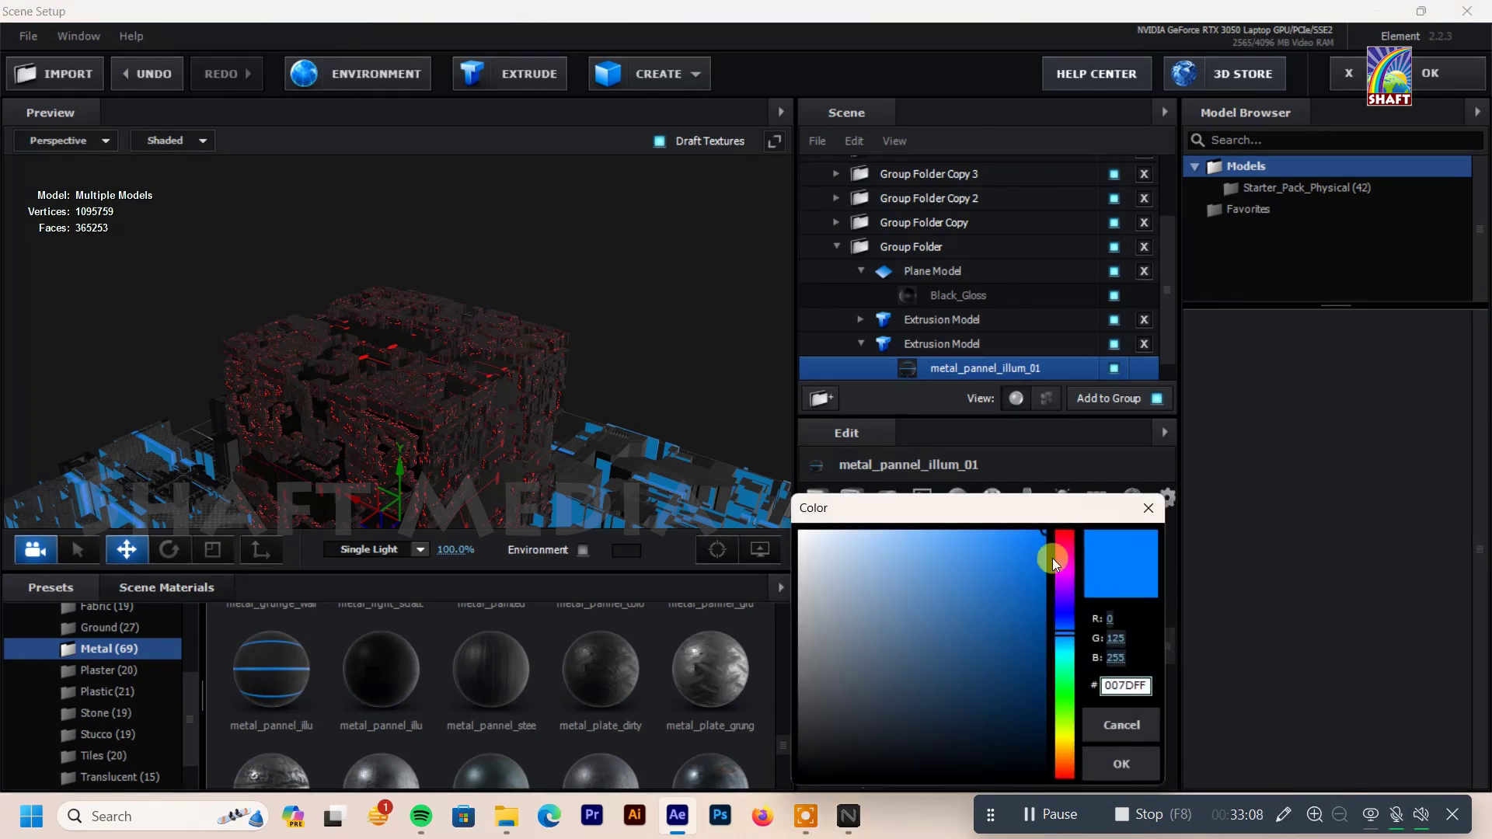
pyautogui.click(1122, 726)
pyautogui.scroll(3, 839, 560)
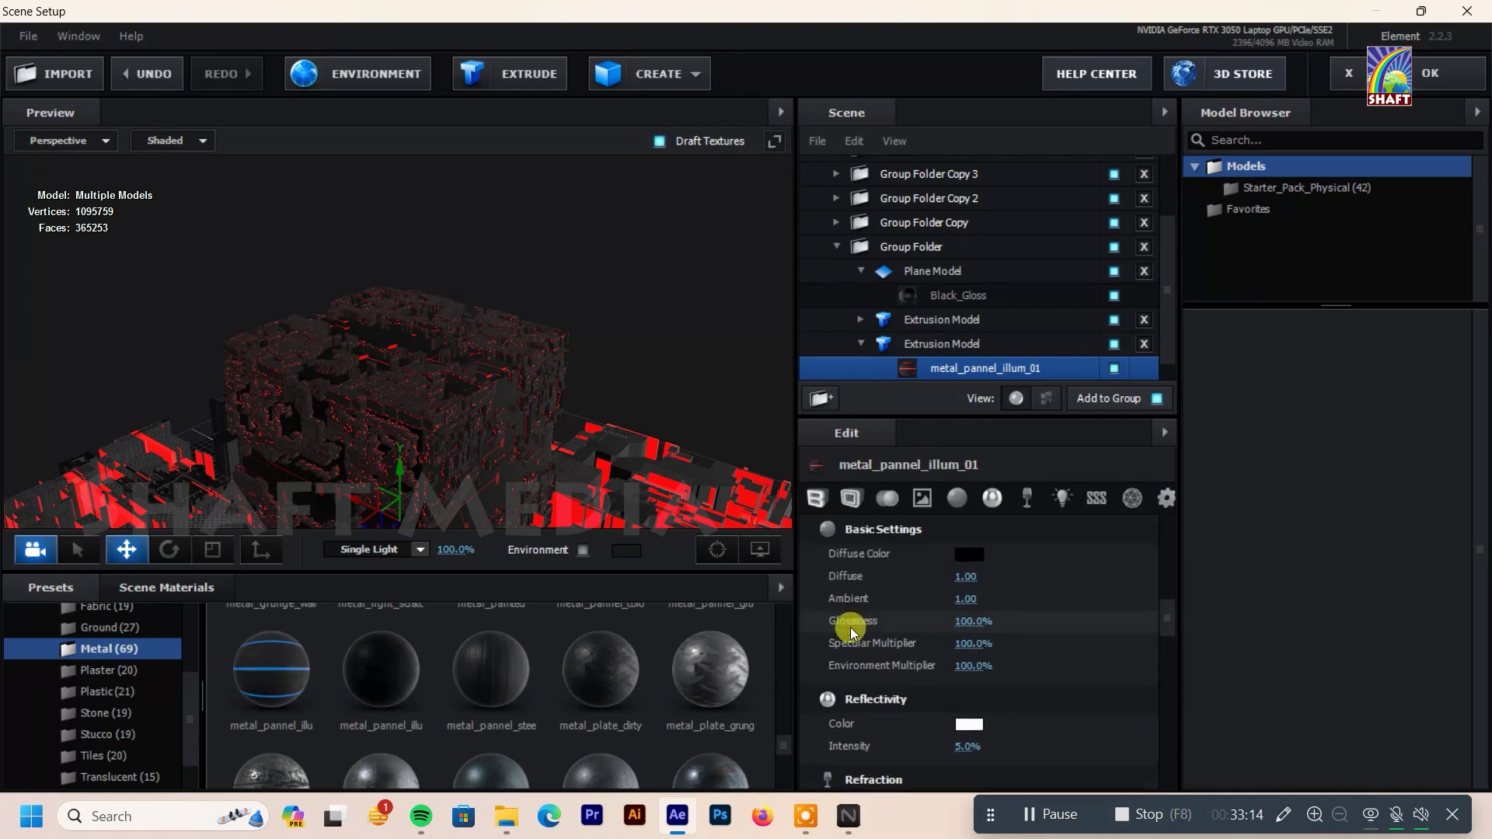
pyautogui.moveTo(593, 400); pyautogui.dragTo(777, 459)
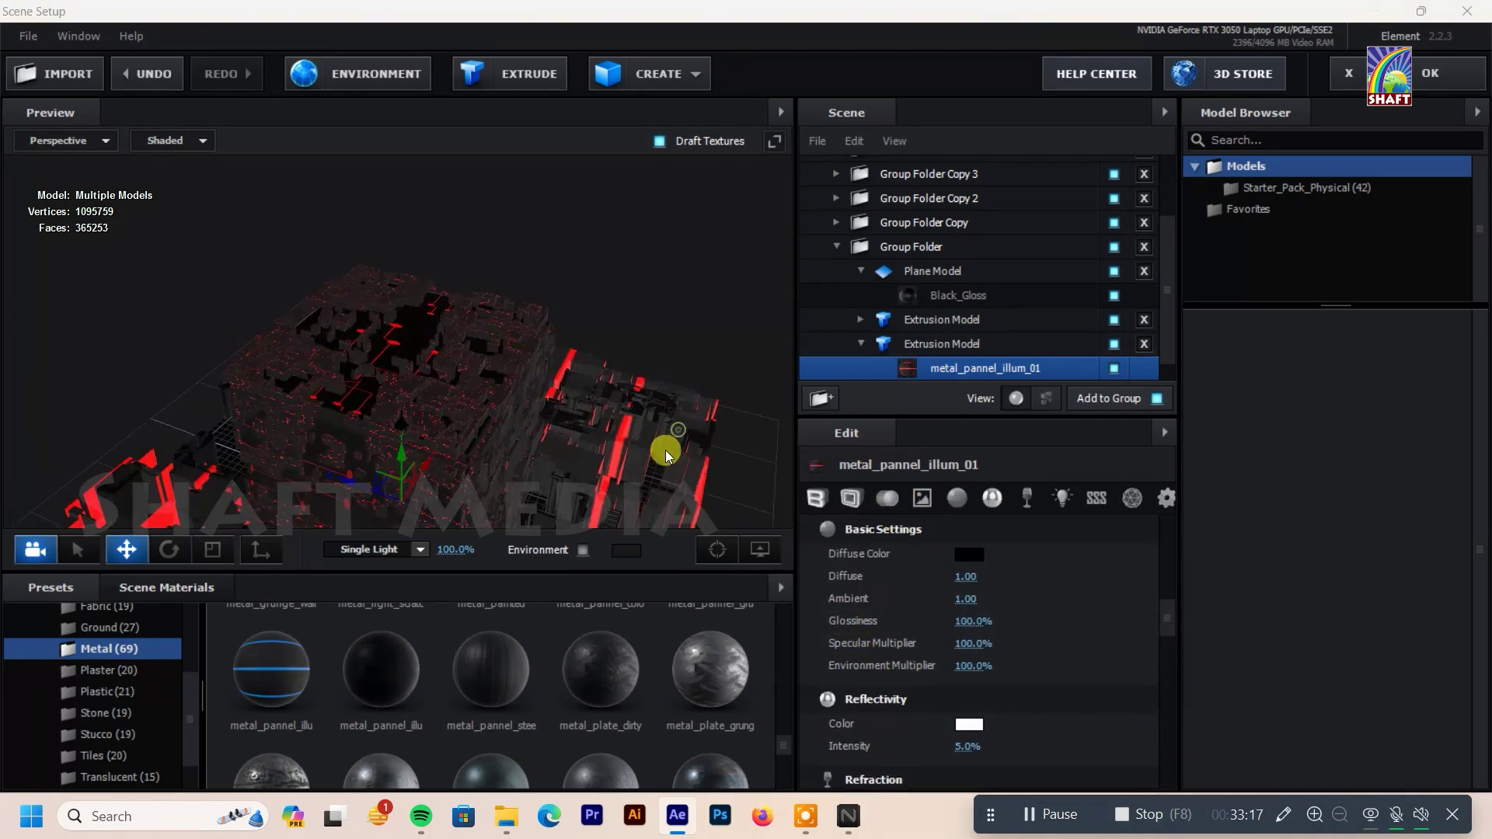
# Step: Map the second extrusion with Polygon and reduce its horizontal UV repeat and offset
pyautogui.click(981, 343)
pyautogui.click(1003, 553)
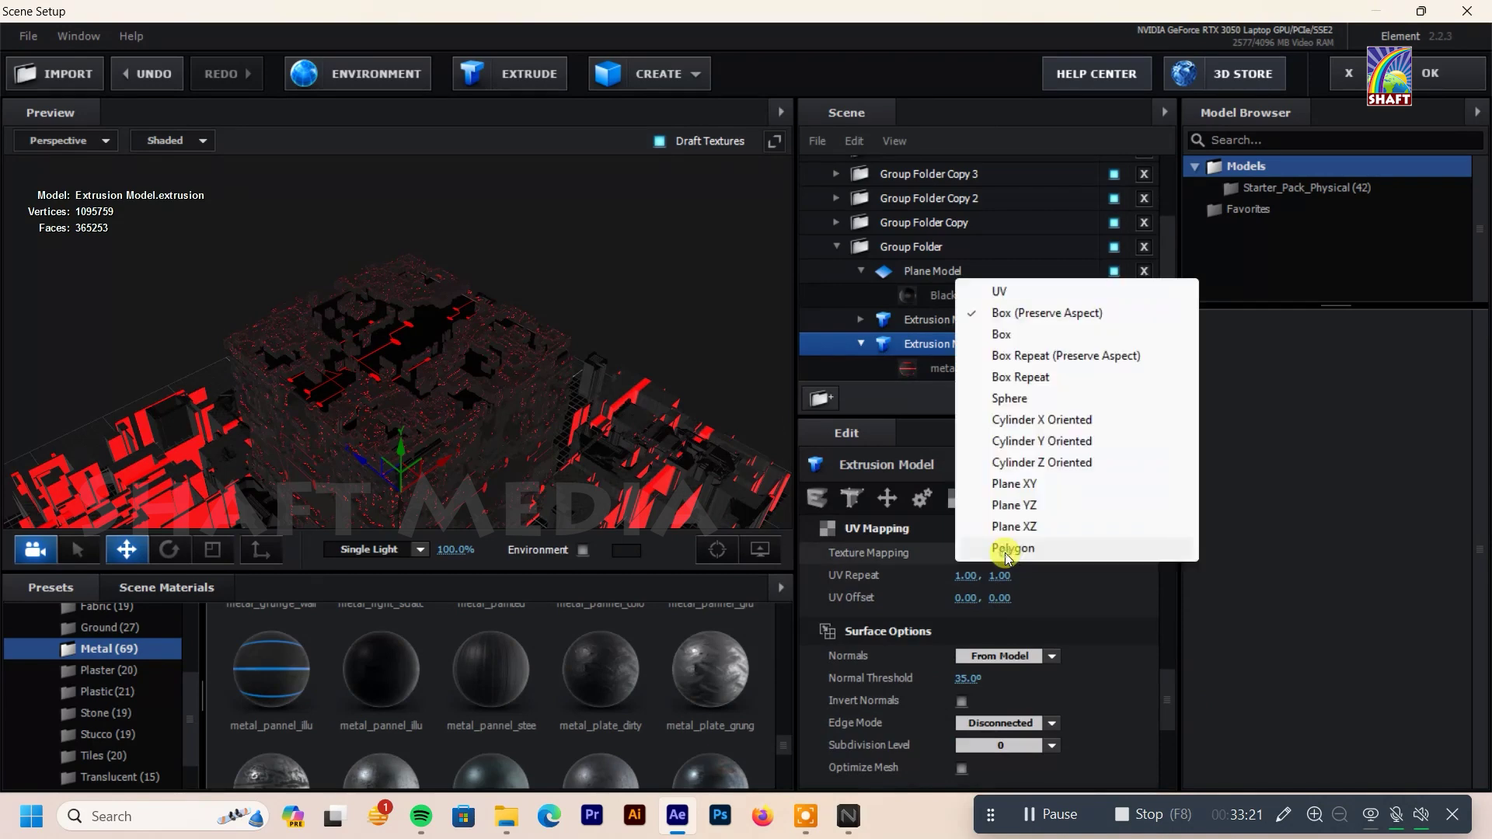
pyautogui.click(1008, 549)
pyautogui.moveTo(966, 575); pyautogui.dragTo(808, 596)
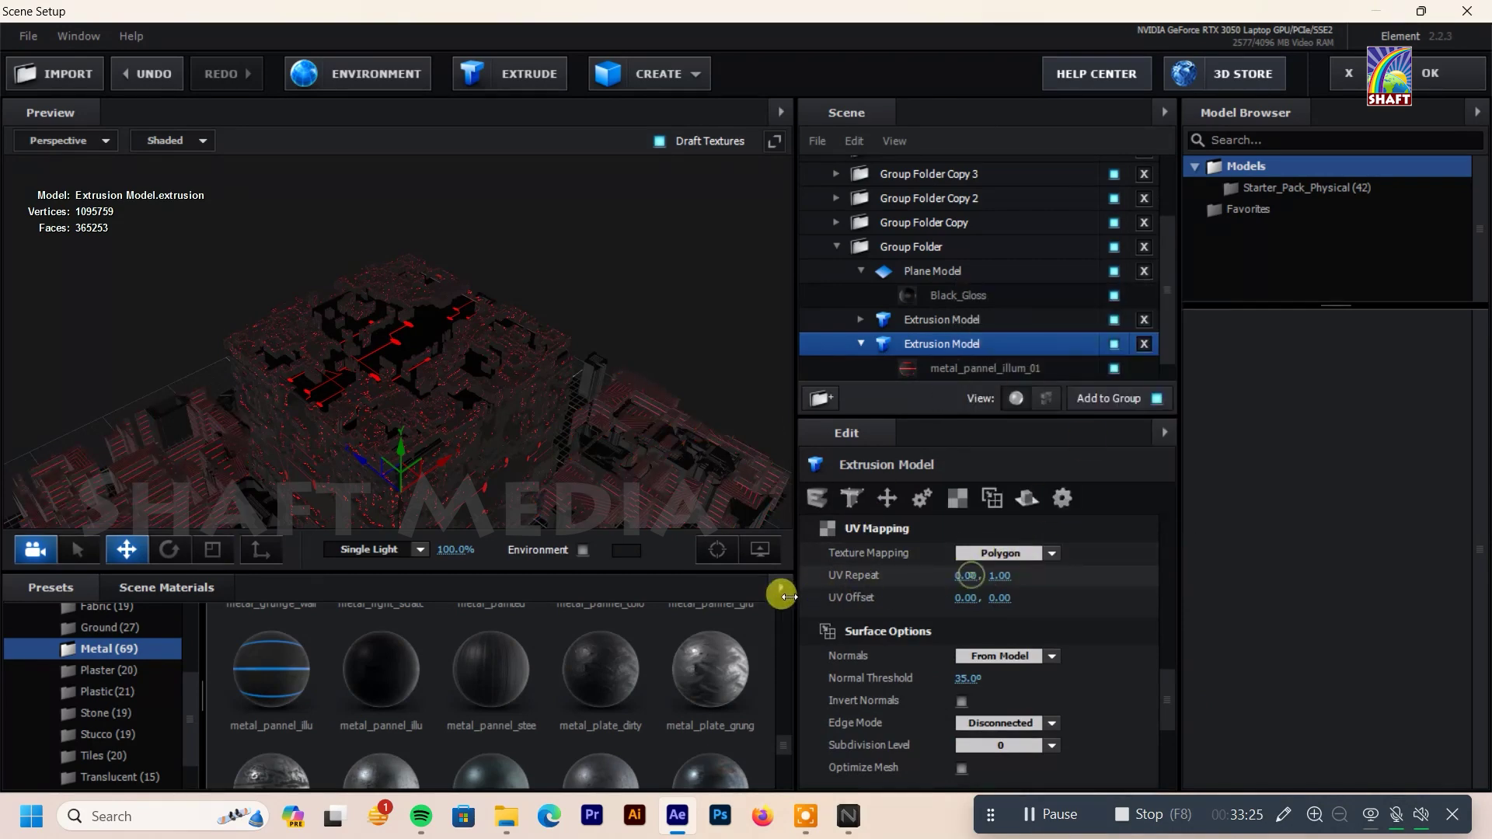
pyautogui.moveTo(966, 598); pyautogui.dragTo(887, 614)
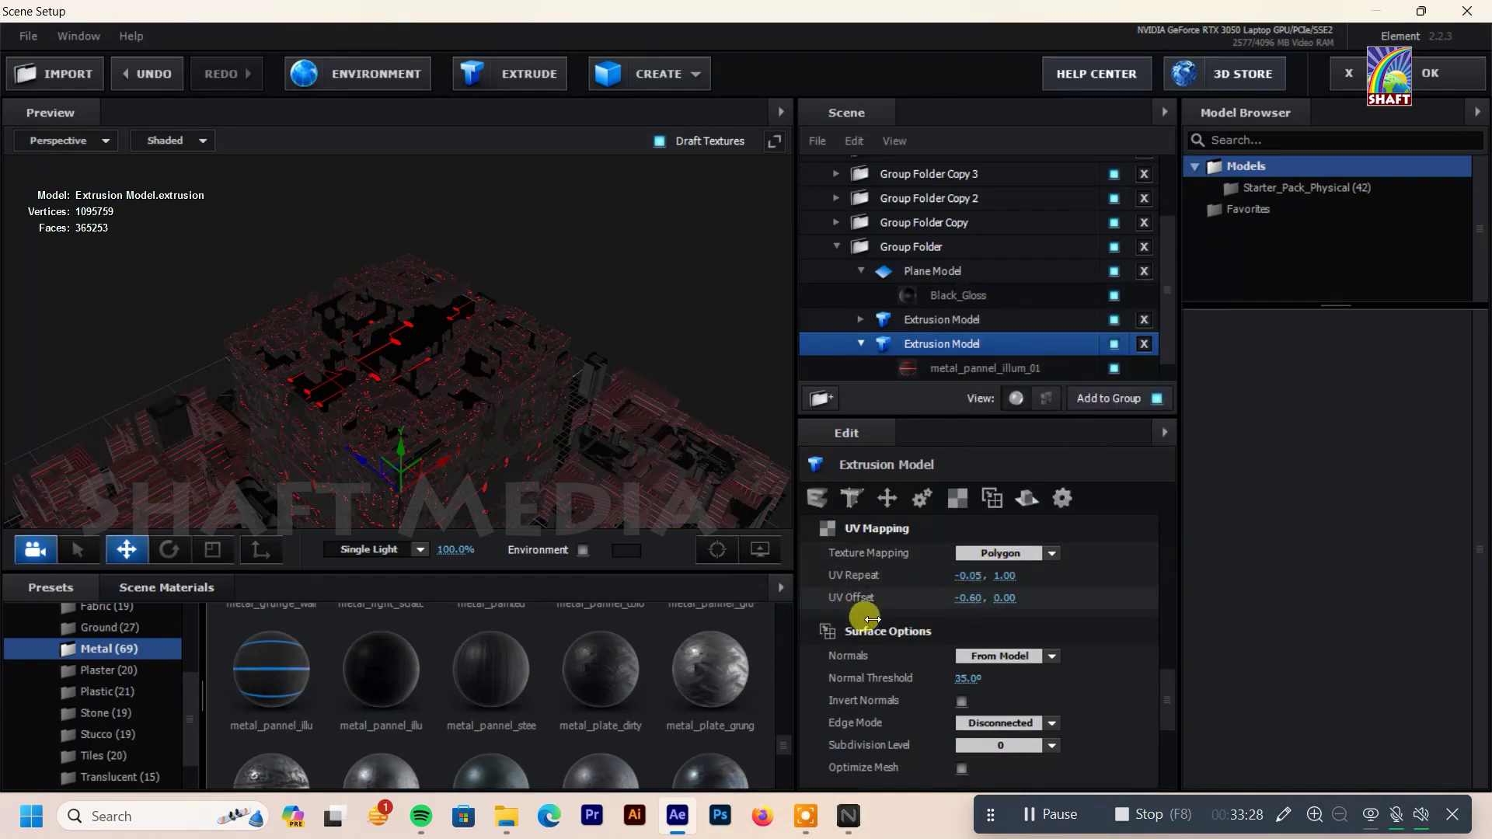
# Step: Raise metal_pannel_illum_01's illumination intensity to 207%
pyautogui.scroll(-2, 1010, 622)
pyautogui.scroll(1, 1037, 648)
pyautogui.scroll(3, 1037, 644)
pyautogui.scroll(2, 1033, 635)
pyautogui.click(952, 368)
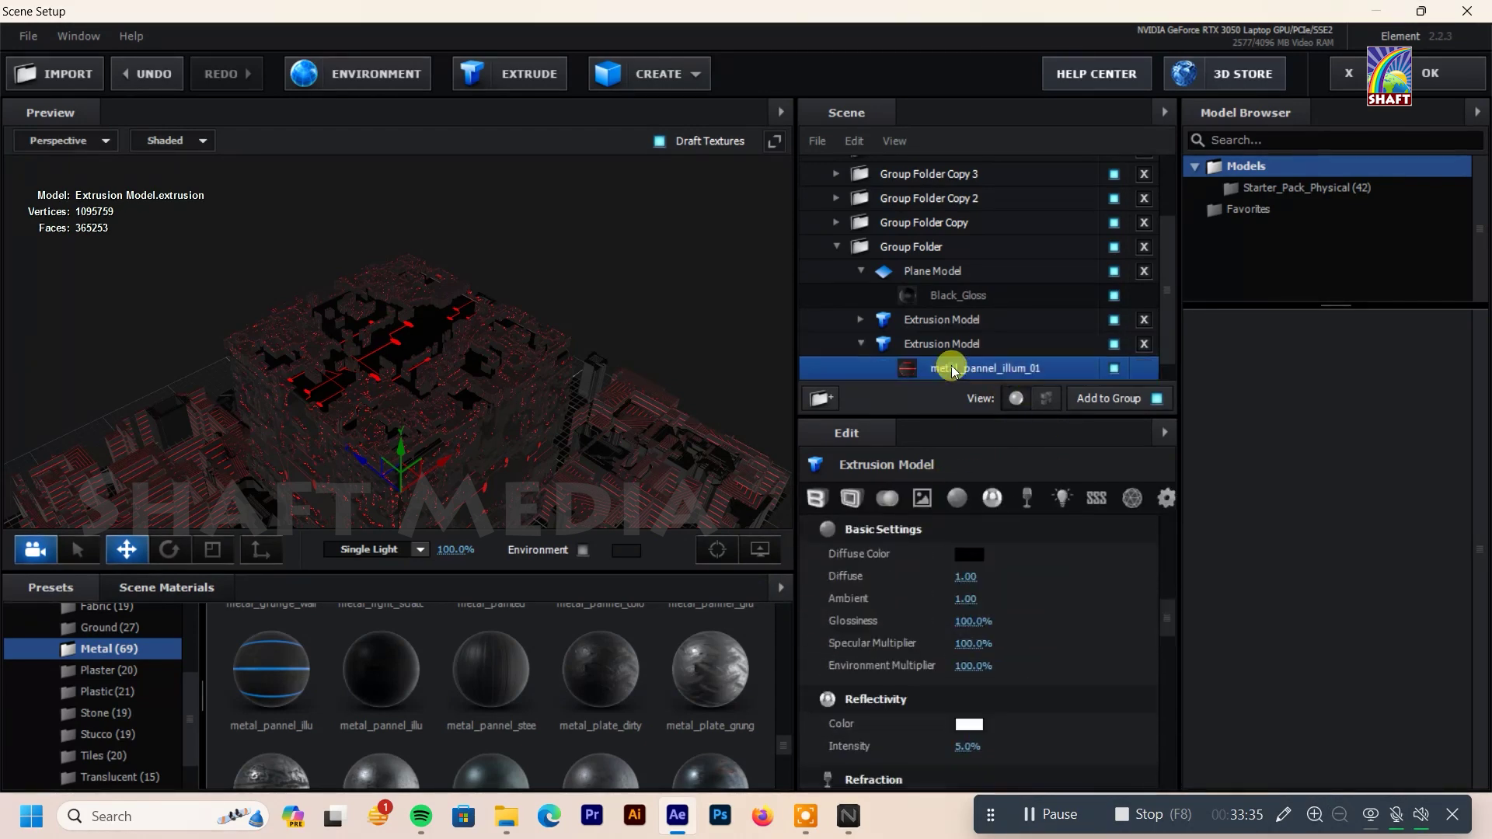
pyautogui.click(1061, 498)
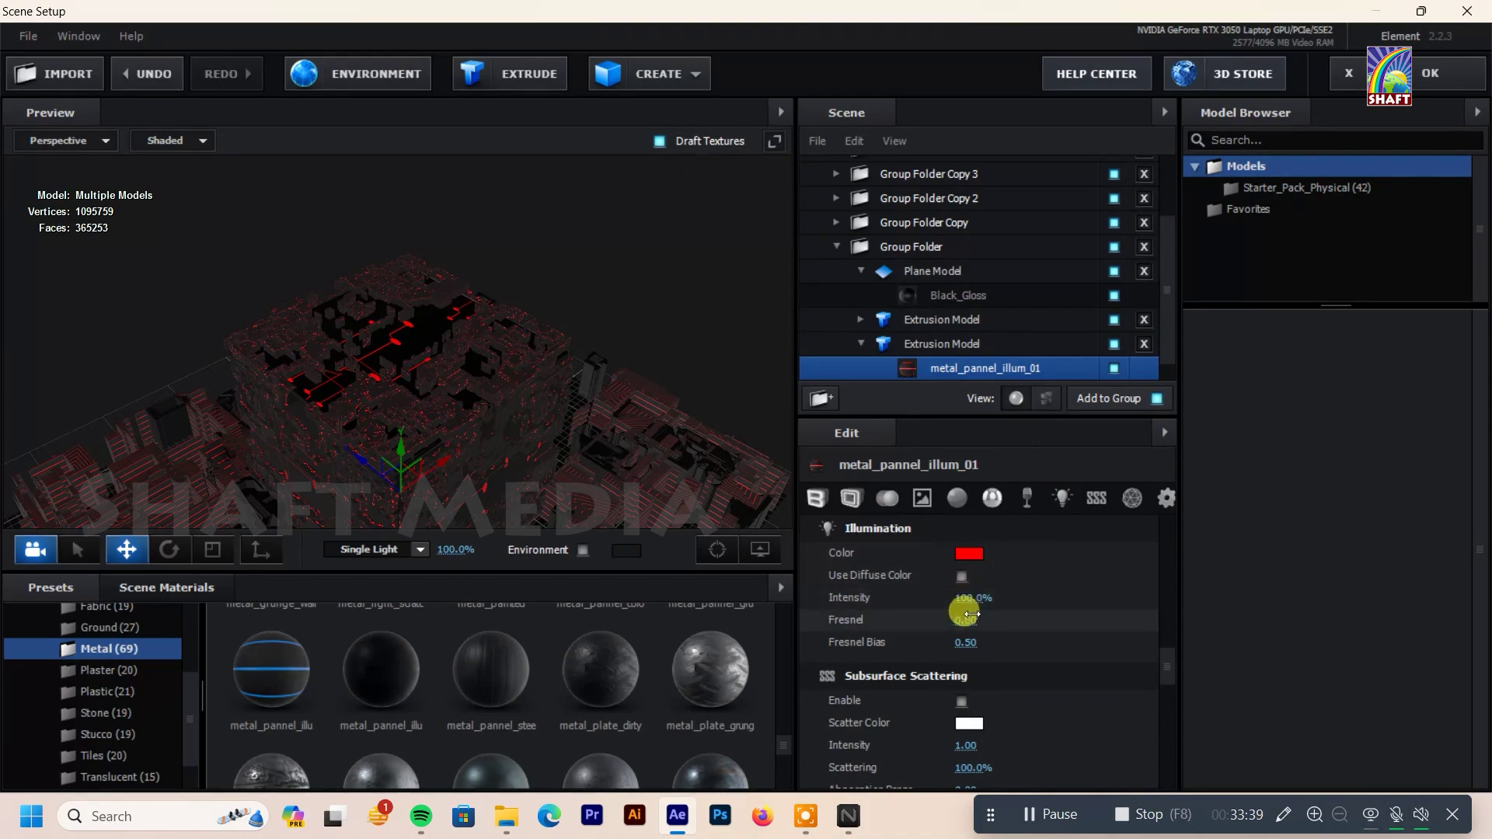
pyautogui.moveTo(668, 435)
pyautogui.mouseDown()
pyautogui.moveTo(635, 426)
pyautogui.moveTo(776, 432)
pyautogui.moveTo(608, 366)
pyautogui.moveTo(616, 423)
pyautogui.moveTo(571, 384)
pyautogui.moveTo(631, 390)
pyautogui.moveTo(654, 444)
pyautogui.moveTo(465, 400)
pyautogui.moveTo(519, 437)
pyautogui.moveTo(534, 421)
pyautogui.moveTo(760, 459)
pyautogui.moveTo(774, 427)
pyautogui.mouseUp()
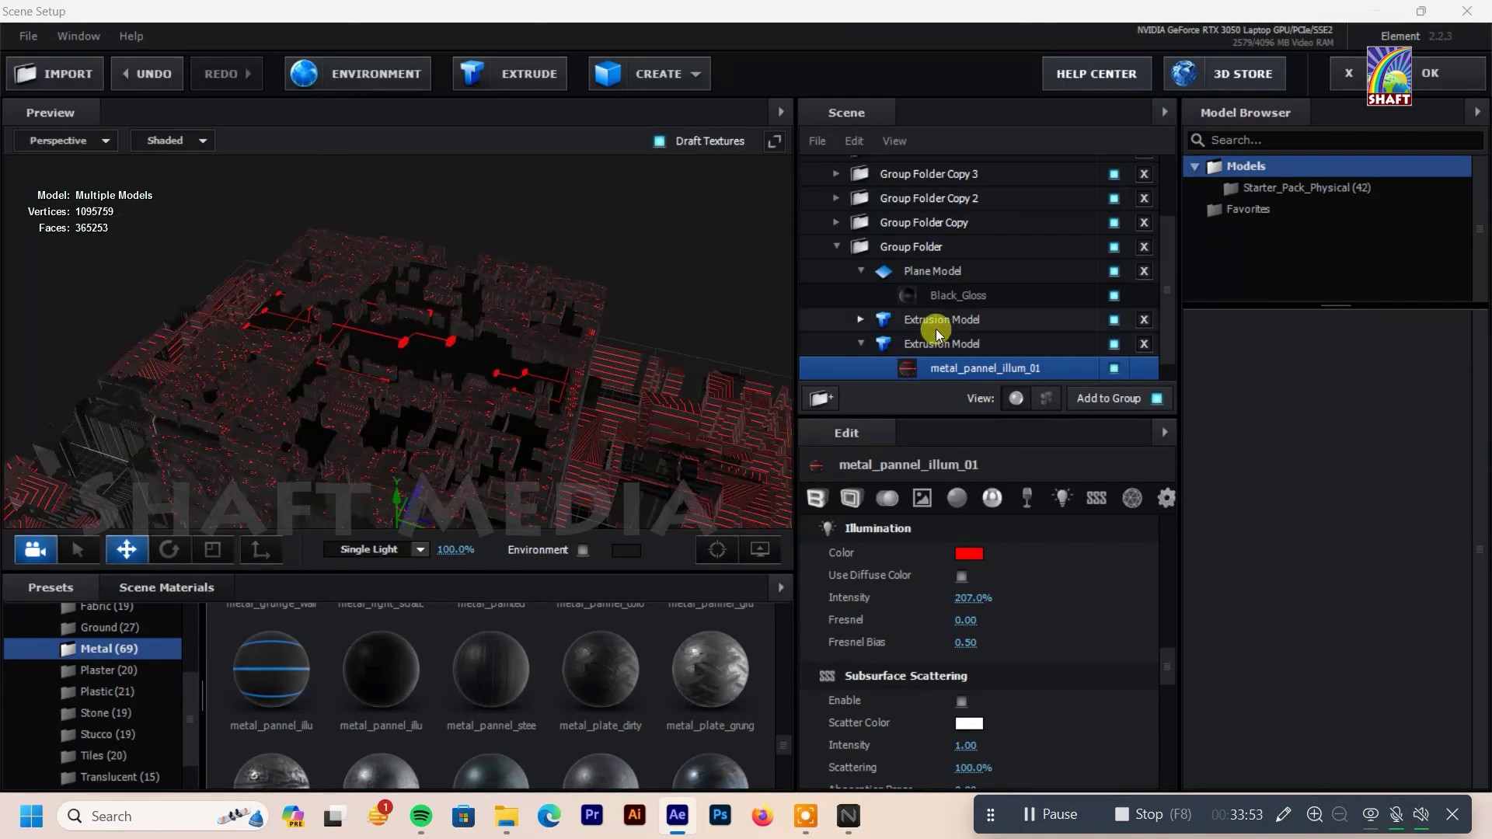
pyautogui.click(860, 319)
pyautogui.click(940, 343)
# Step: Give Black_Gloss a Custom Layer 1 illumination map at 545% intensity
pyautogui.scroll(-5, 1000, 596)
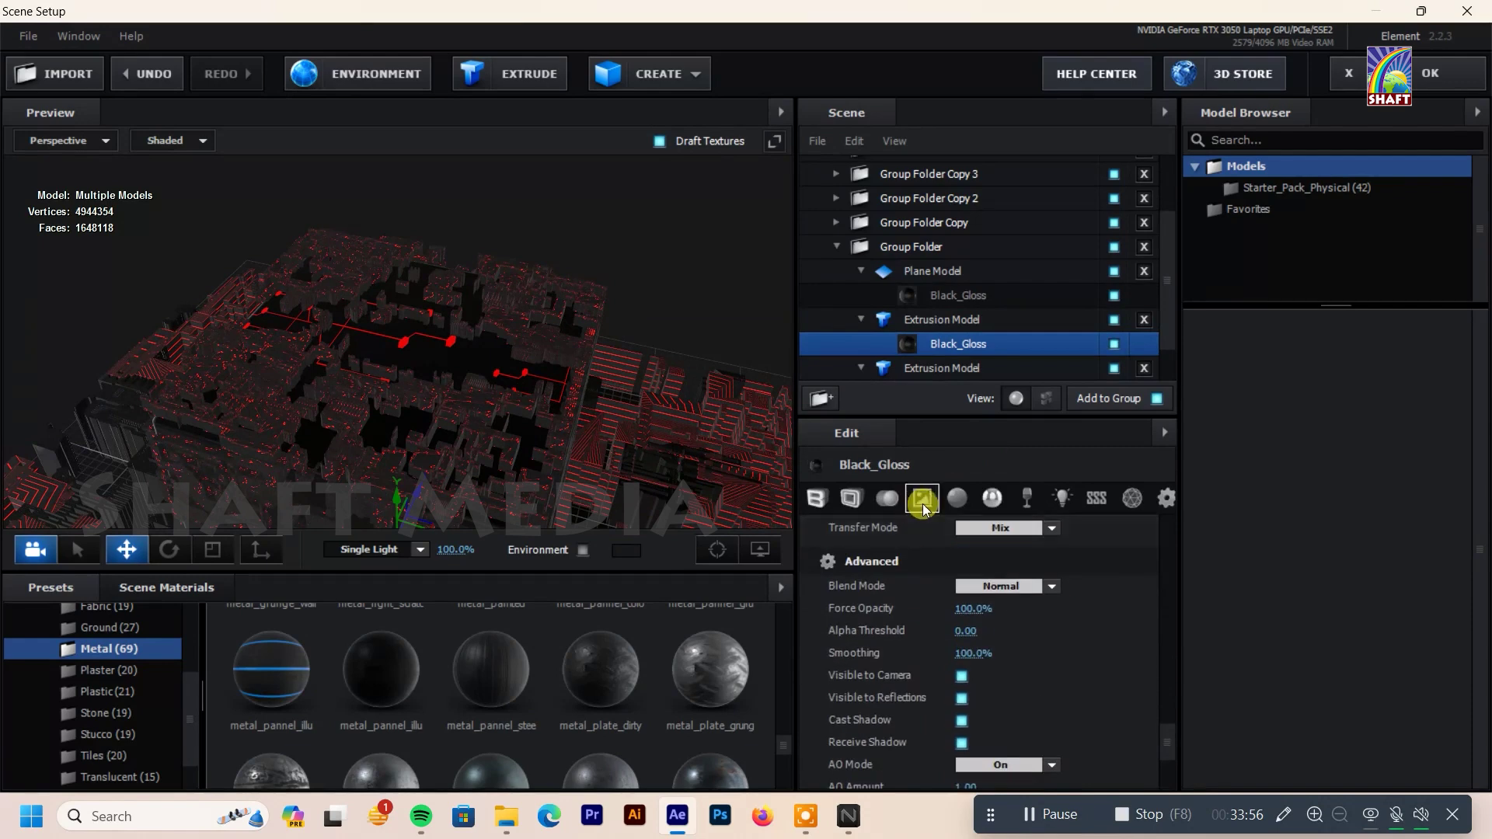
pyautogui.scroll(4, 1016, 544)
pyautogui.scroll(5, 1010, 603)
pyautogui.scroll(5, 1010, 603)
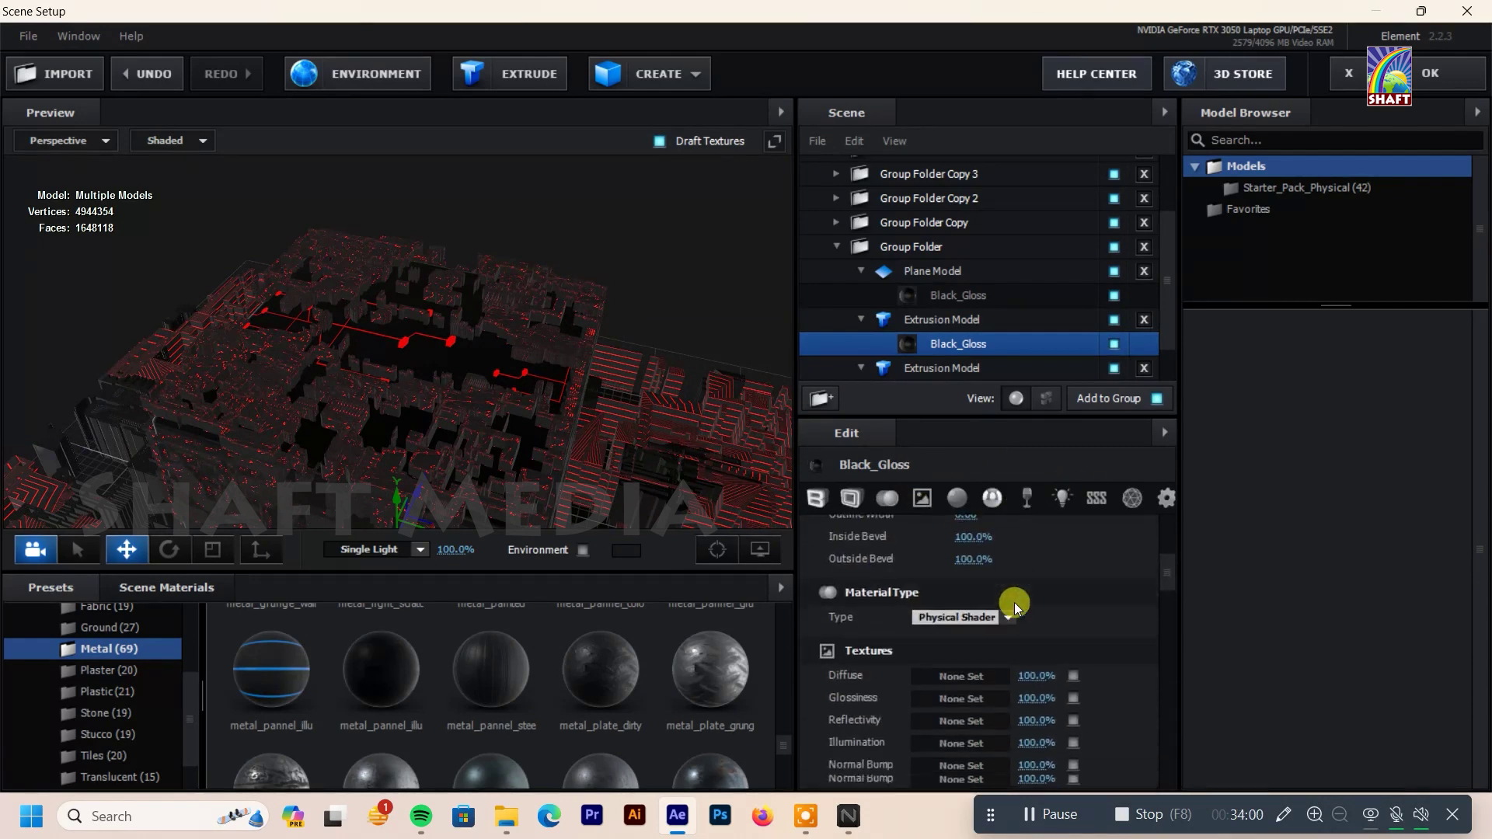
pyautogui.click(957, 613)
pyautogui.click(953, 439)
pyautogui.click(983, 466)
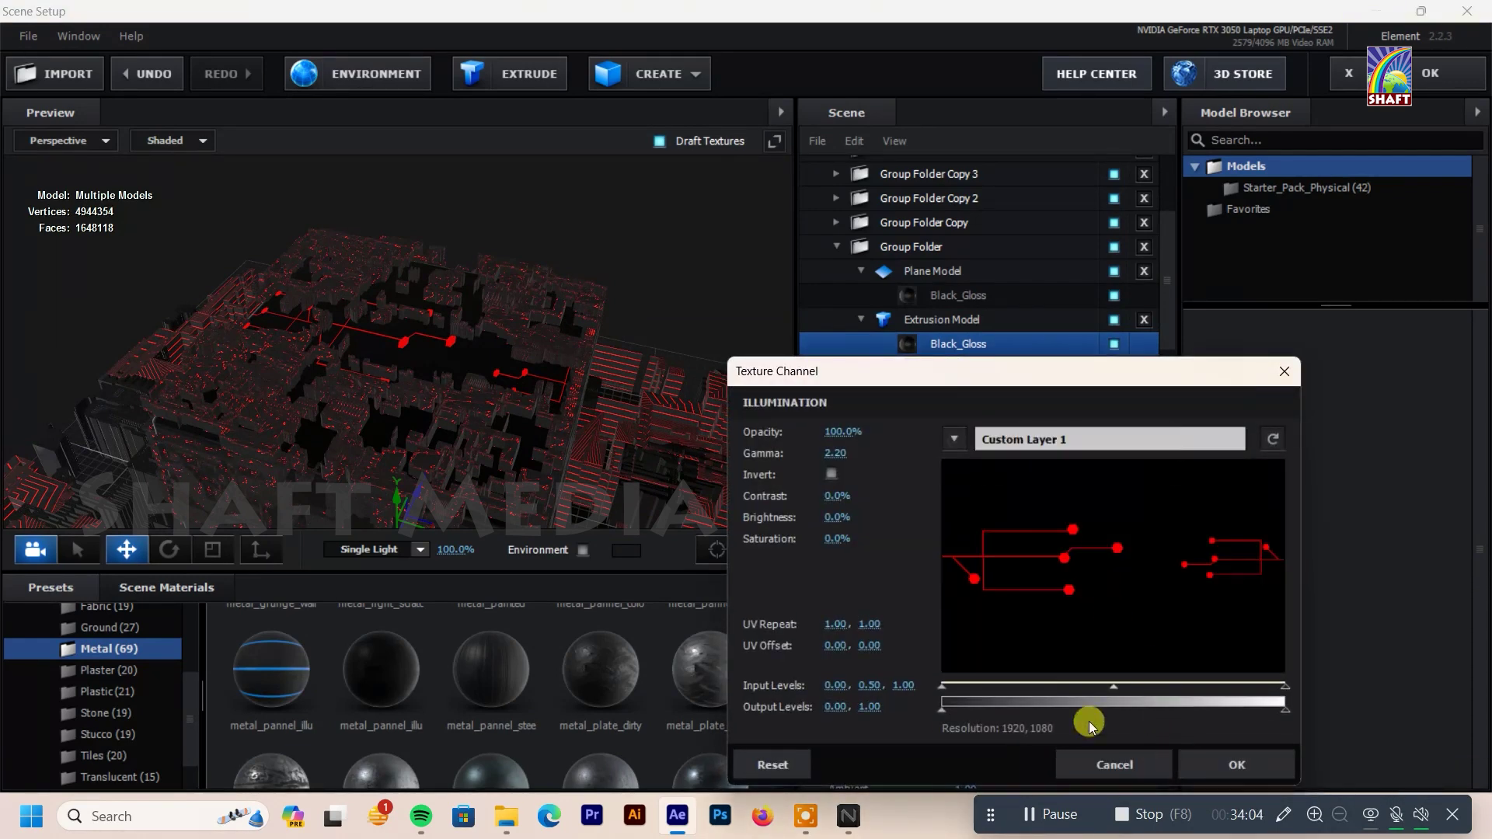
pyautogui.click(1236, 774)
pyautogui.scroll(-3, 989, 726)
pyautogui.scroll(-5, 936, 694)
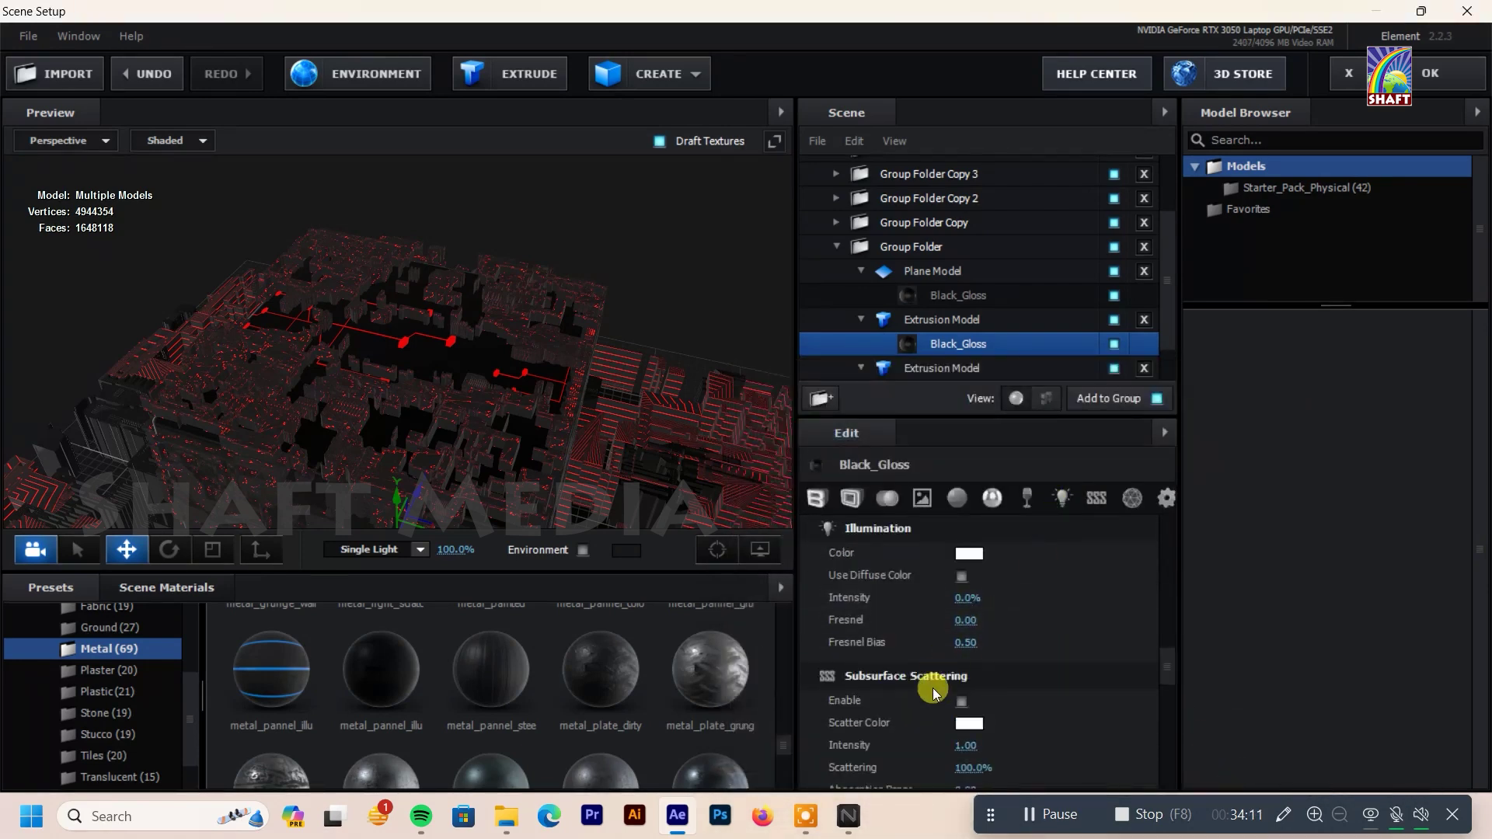
pyautogui.scroll(-2, 942, 619)
pyautogui.scroll(2, 942, 576)
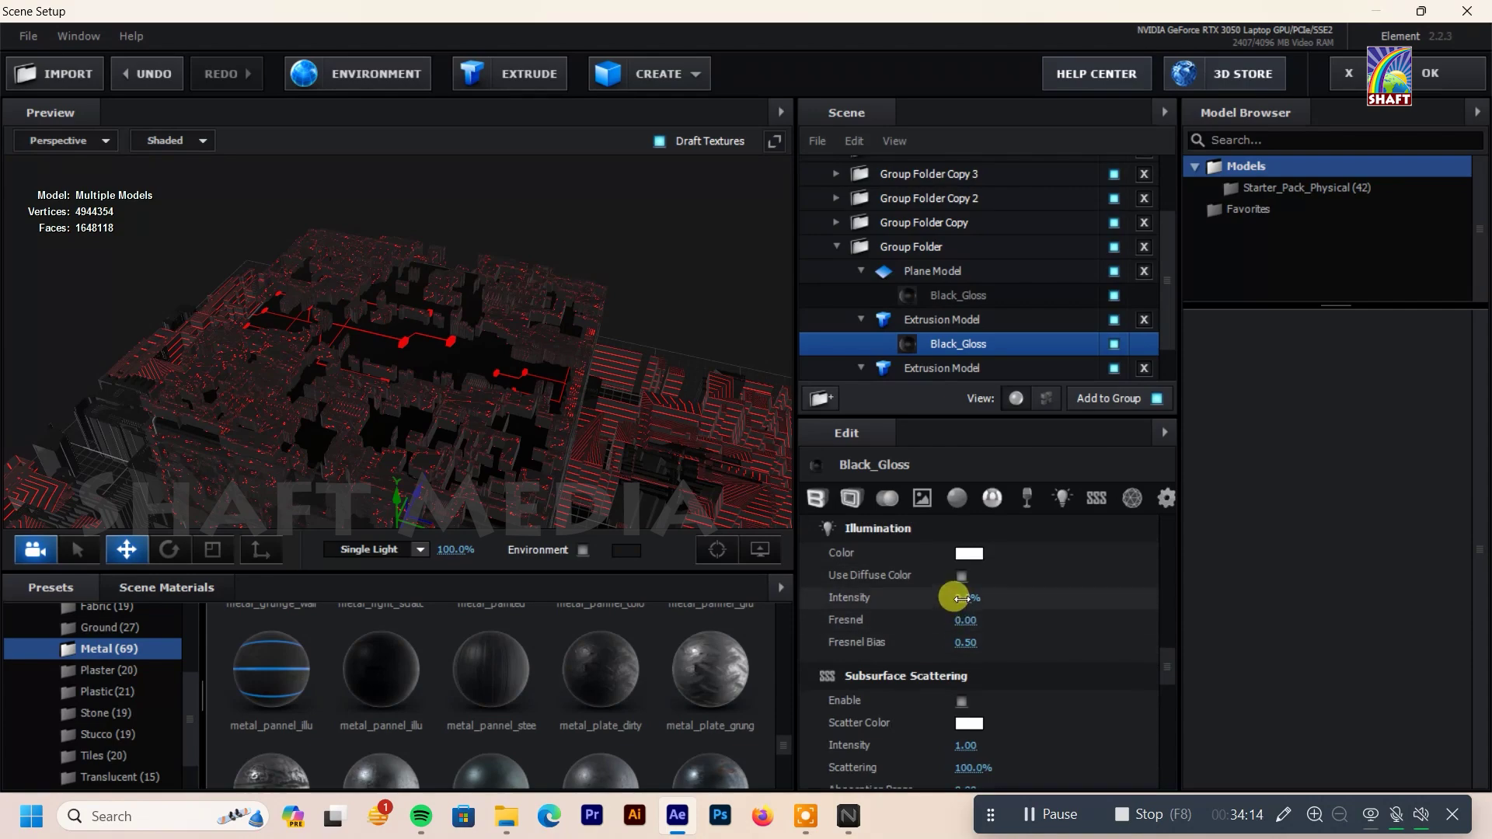
pyautogui.moveTo(525, 431); pyautogui.dragTo(352, 465)
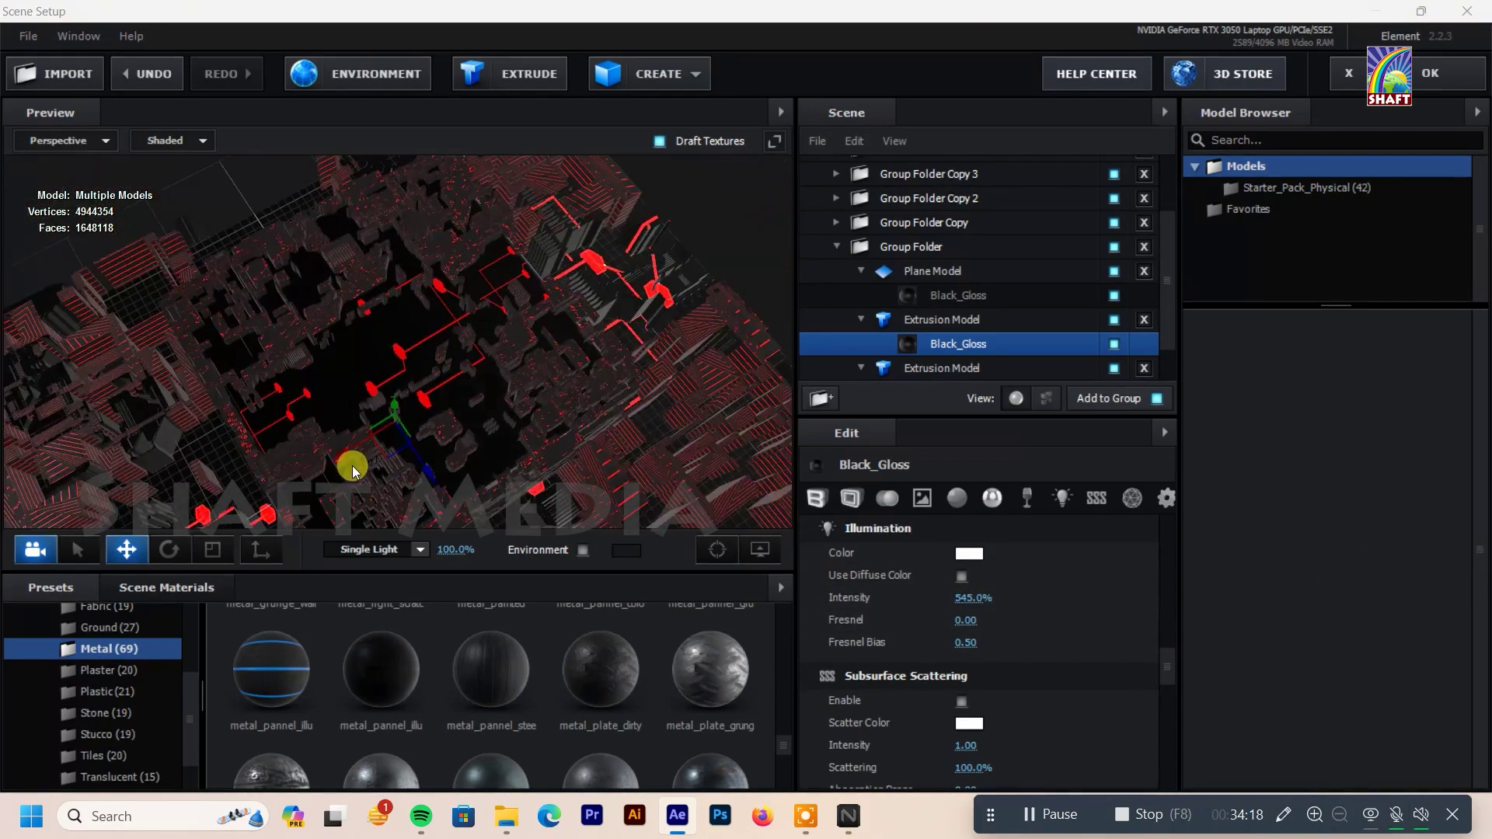
# Step: Map the first extrusion with Polygon, UV Repeat 0.36, 1.00 and UV Offset 0.00, 0.16
pyautogui.click(940, 321)
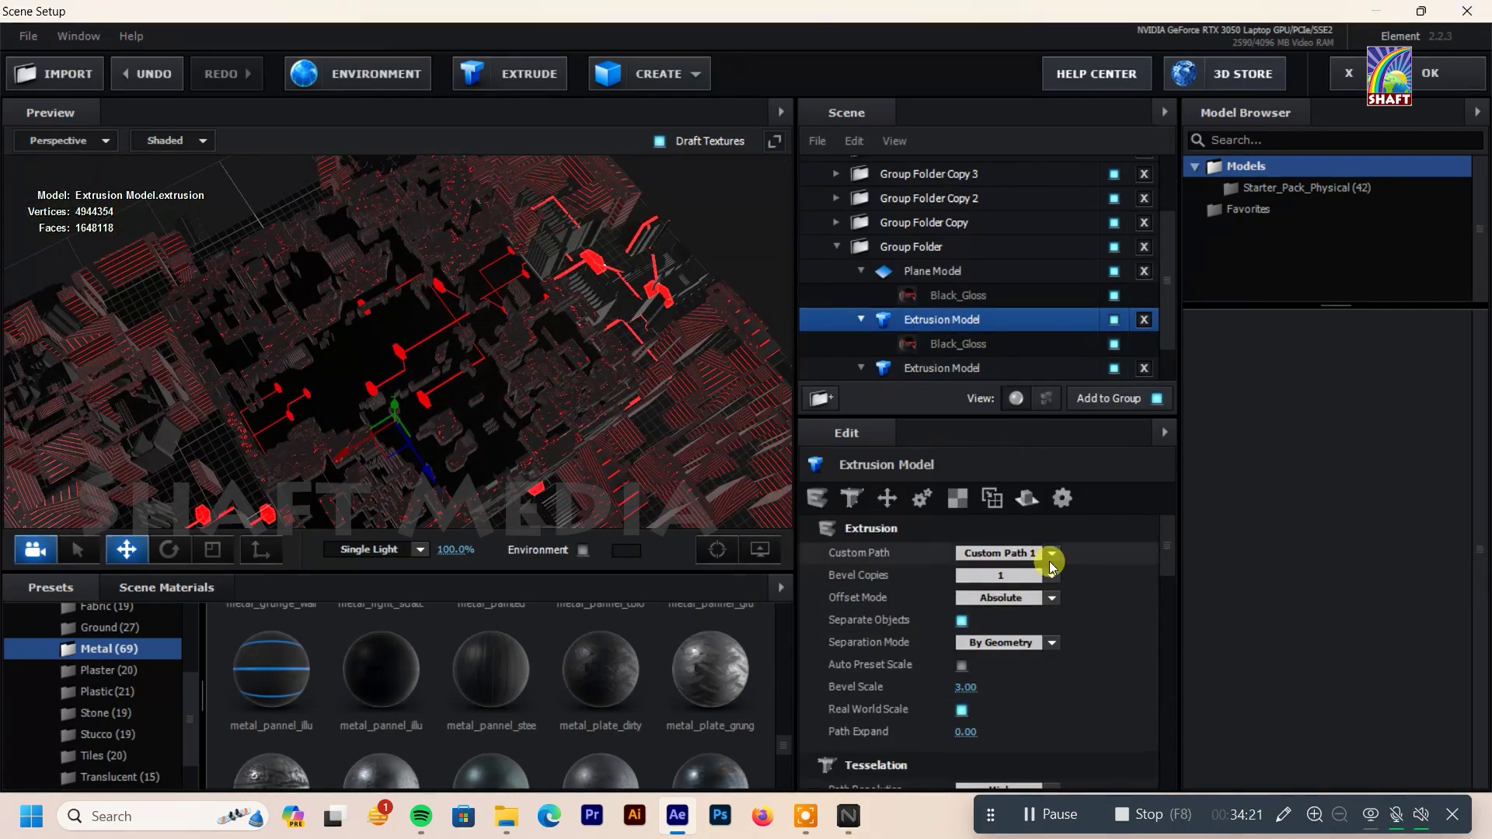
pyautogui.click(958, 498)
pyautogui.click(1042, 553)
pyautogui.click(1010, 563)
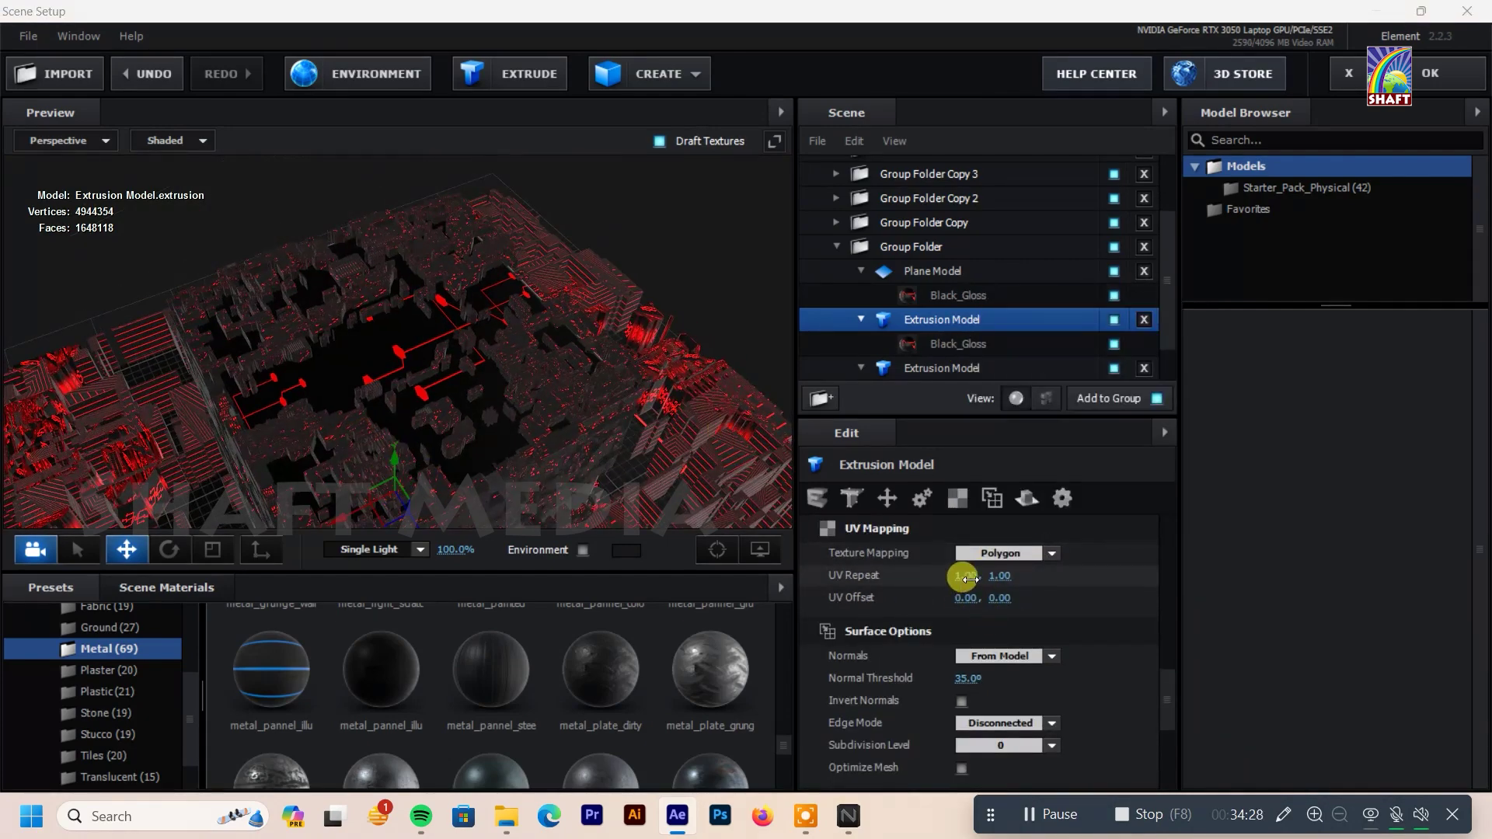
pyautogui.moveTo(823, 586); pyautogui.dragTo(862, 588)
pyautogui.moveTo(1000, 599); pyautogui.dragTo(1044, 607)
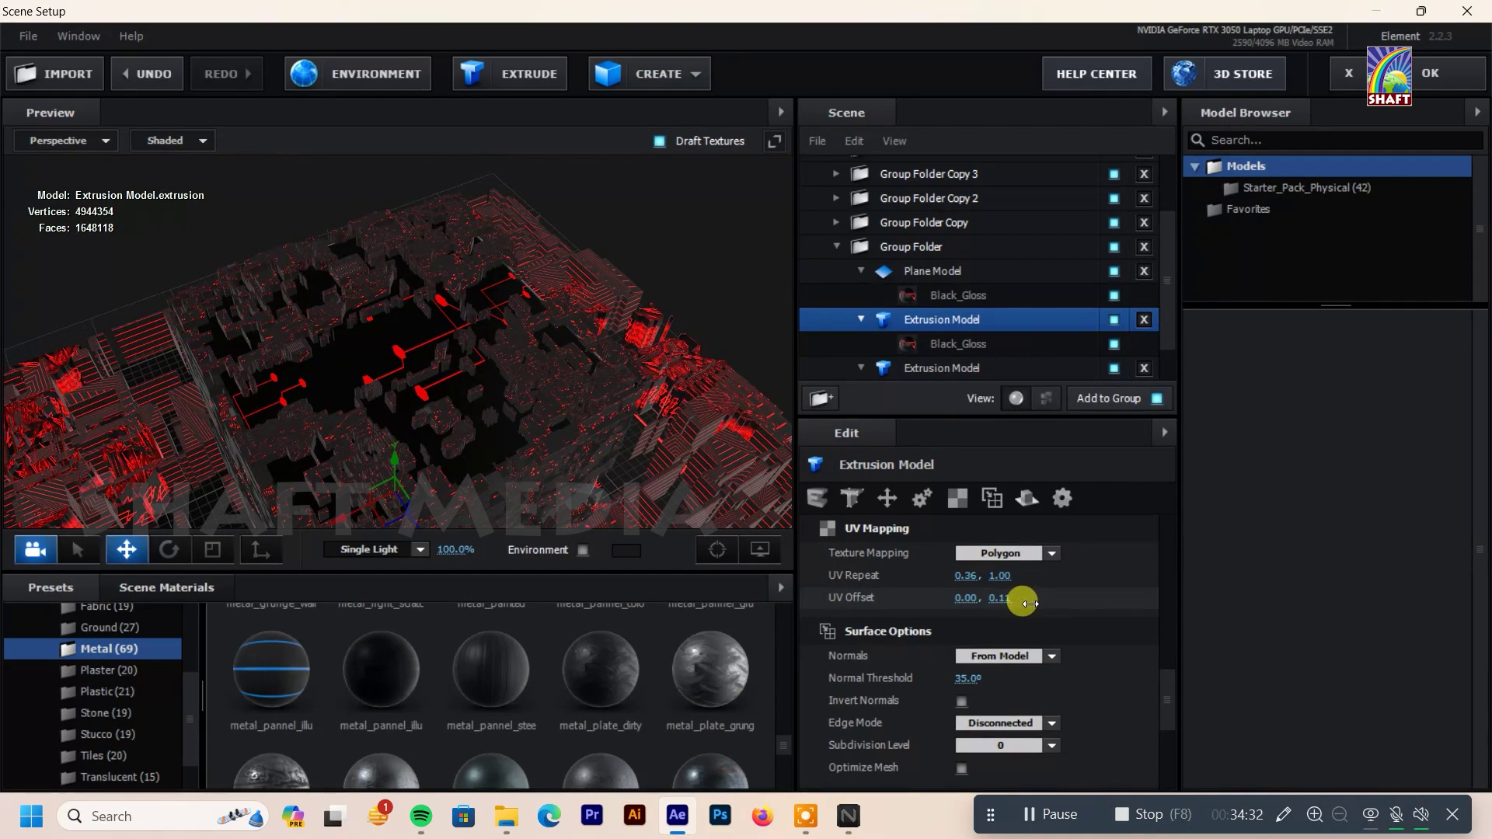
pyautogui.moveTo(595, 255)
pyautogui.mouseDown()
pyautogui.moveTo(646, 421)
pyautogui.moveTo(579, 439)
pyautogui.mouseUp()
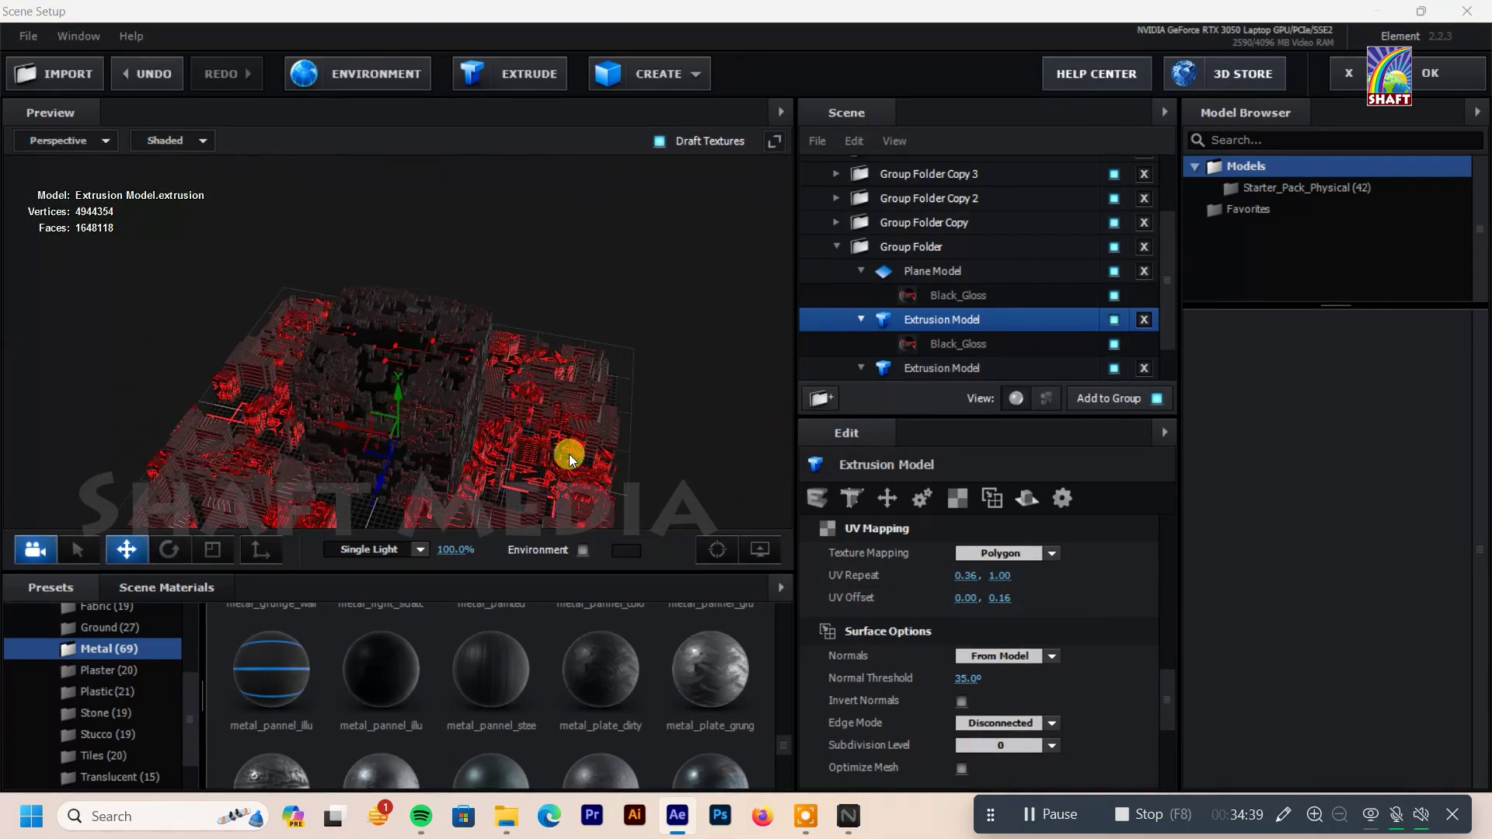
# Step: Collapse the plane model and rename the city's group folder to 'ground'
pyautogui.click(861, 270)
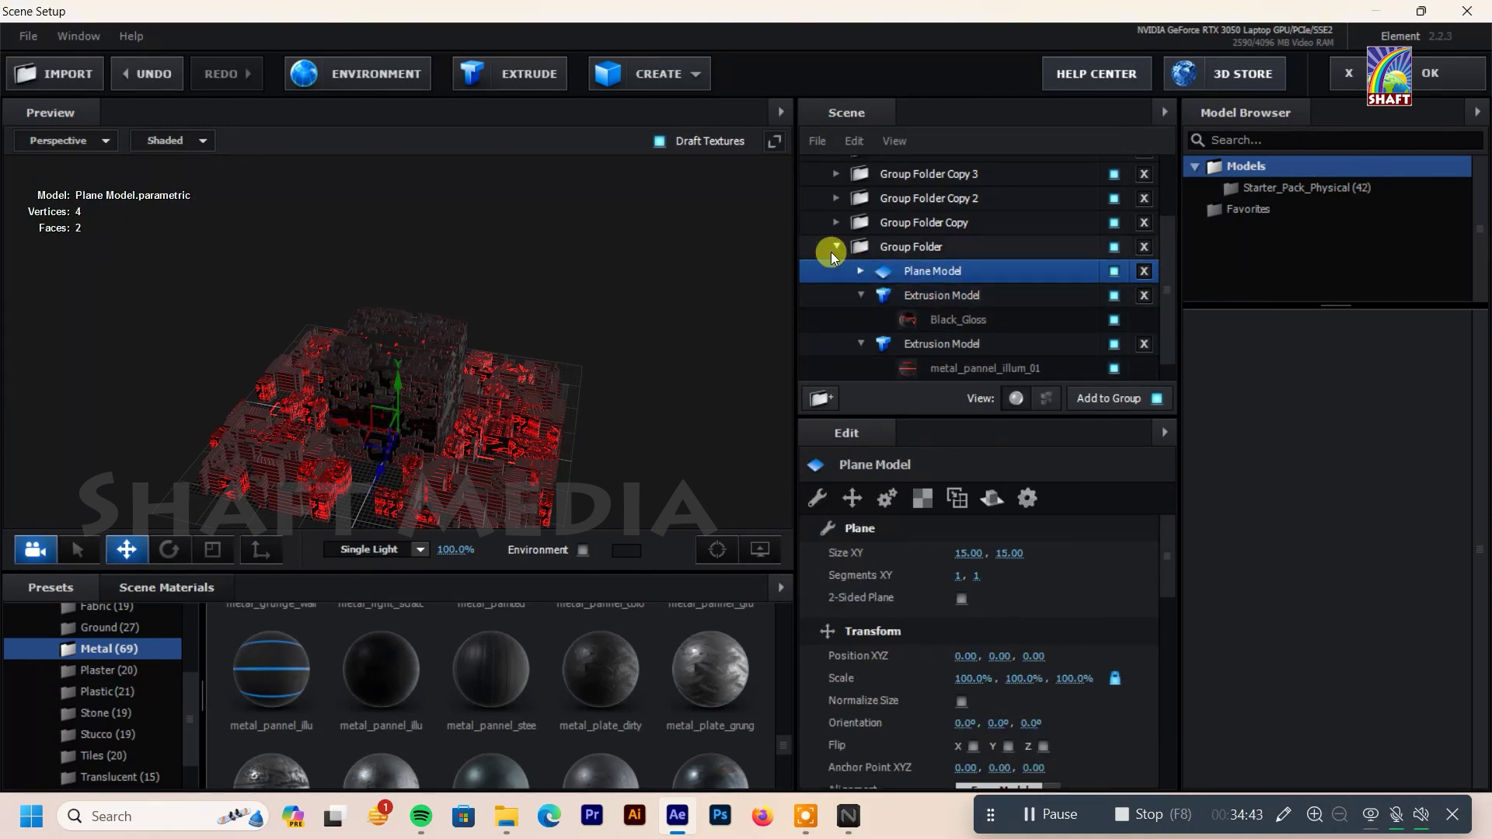
pyautogui.click(836, 246)
pyautogui.rightClick(914, 341)
pyautogui.click(993, 480)
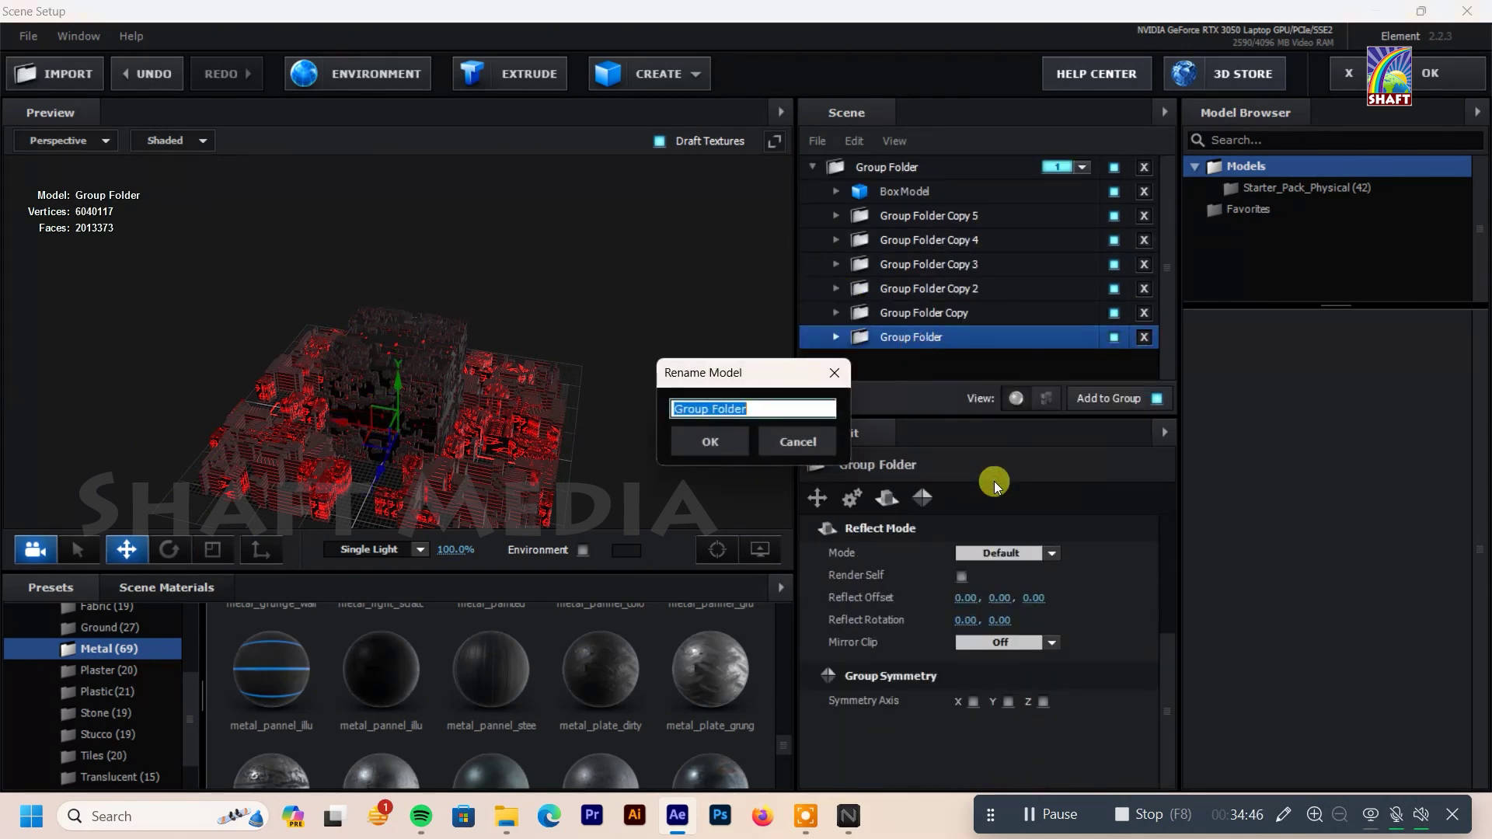
pyautogui.write('ground')
pyautogui.press('Return')
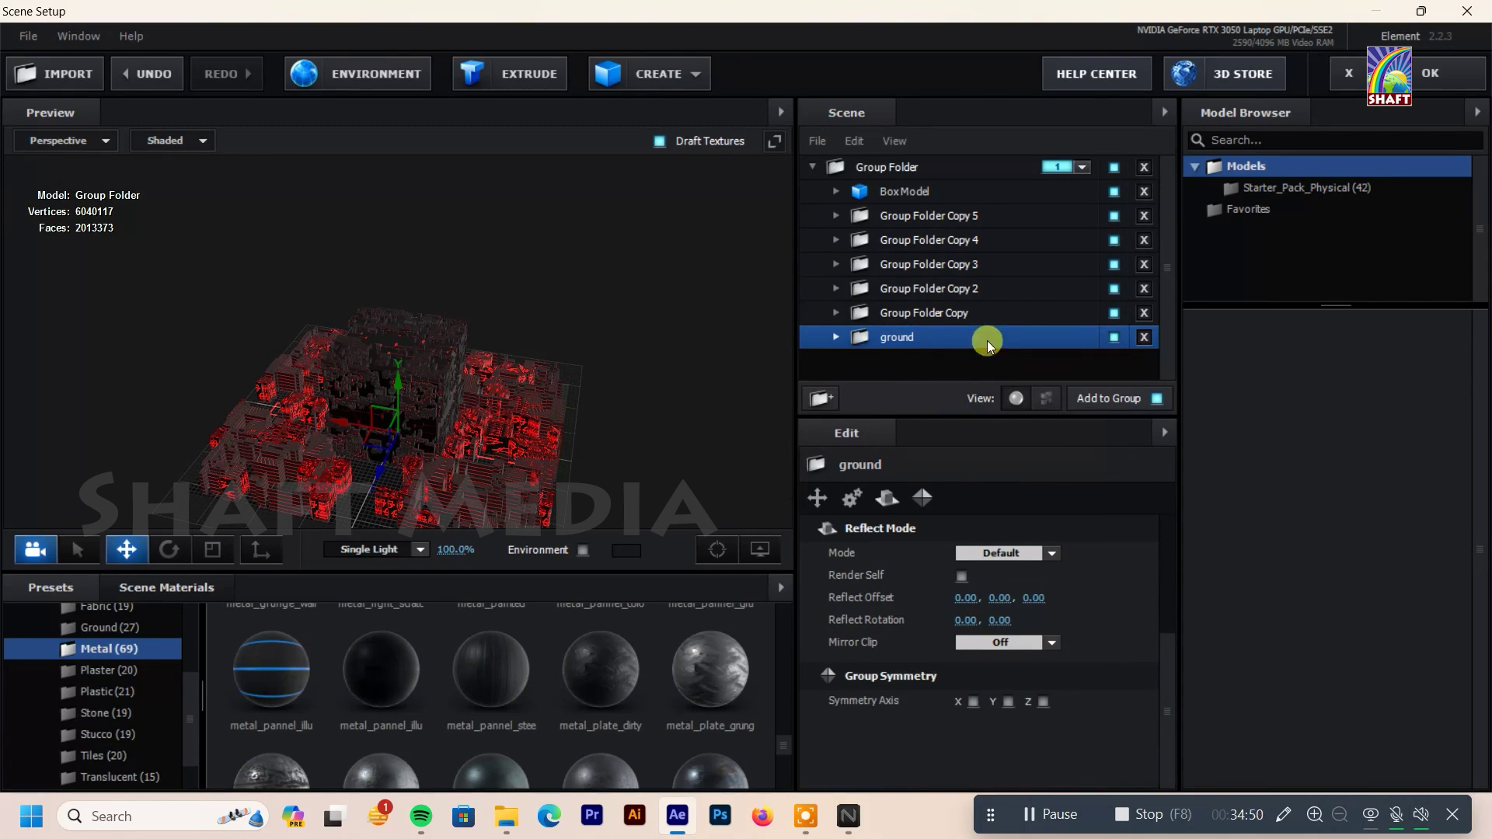
pyautogui.moveTo(399, 437)
pyautogui.mouseDown()
pyautogui.moveTo(532, 385)
pyautogui.moveTo(404, 394)
pyautogui.moveTo(566, 412)
pyautogui.moveTo(431, 465)
pyautogui.mouseUp()
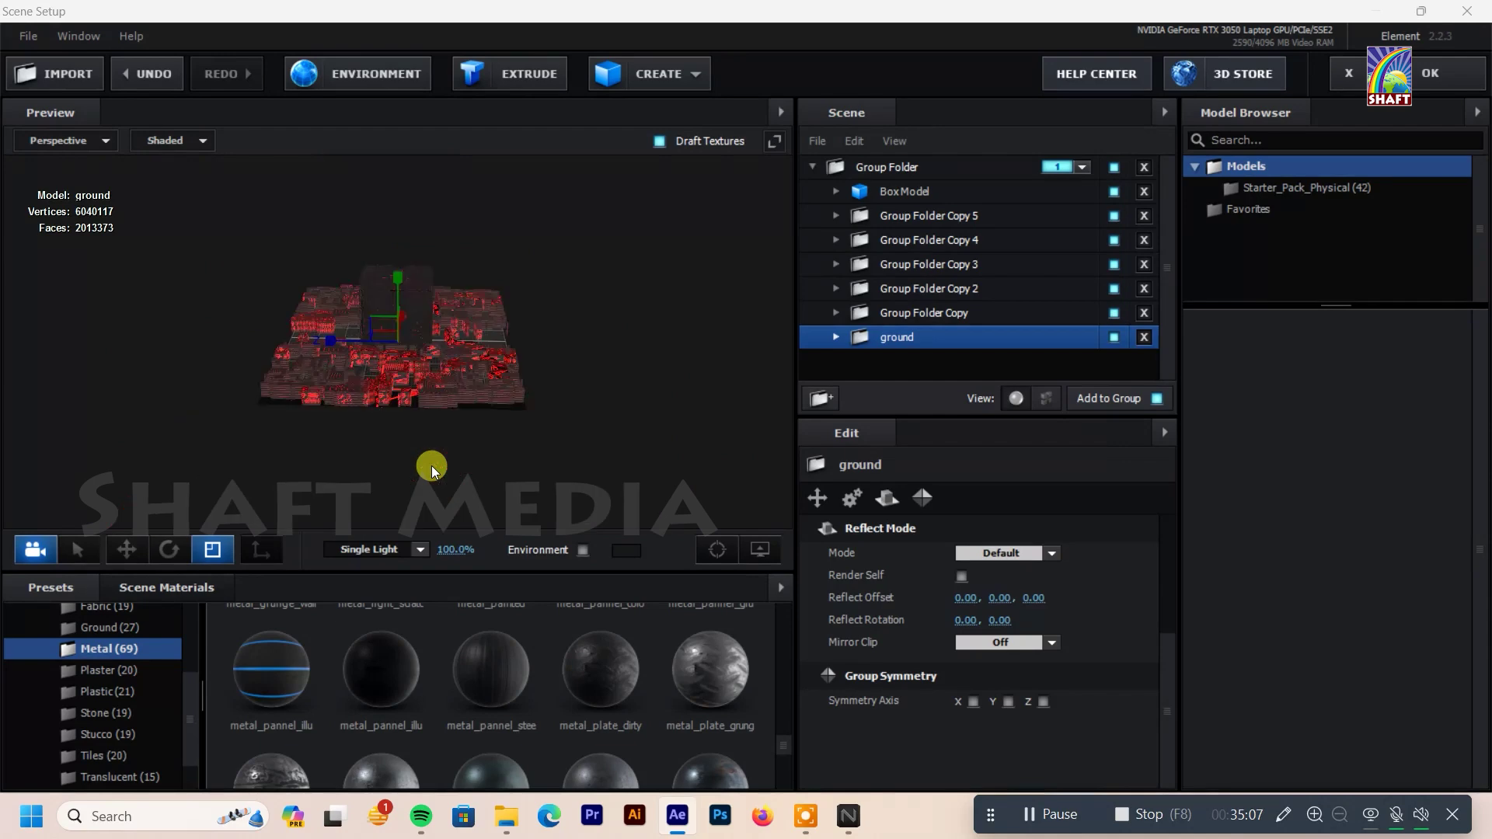
pyautogui.moveTo(943, 334); pyautogui.dragTo(911, 337)
pyautogui.doubleClick(828, 166)
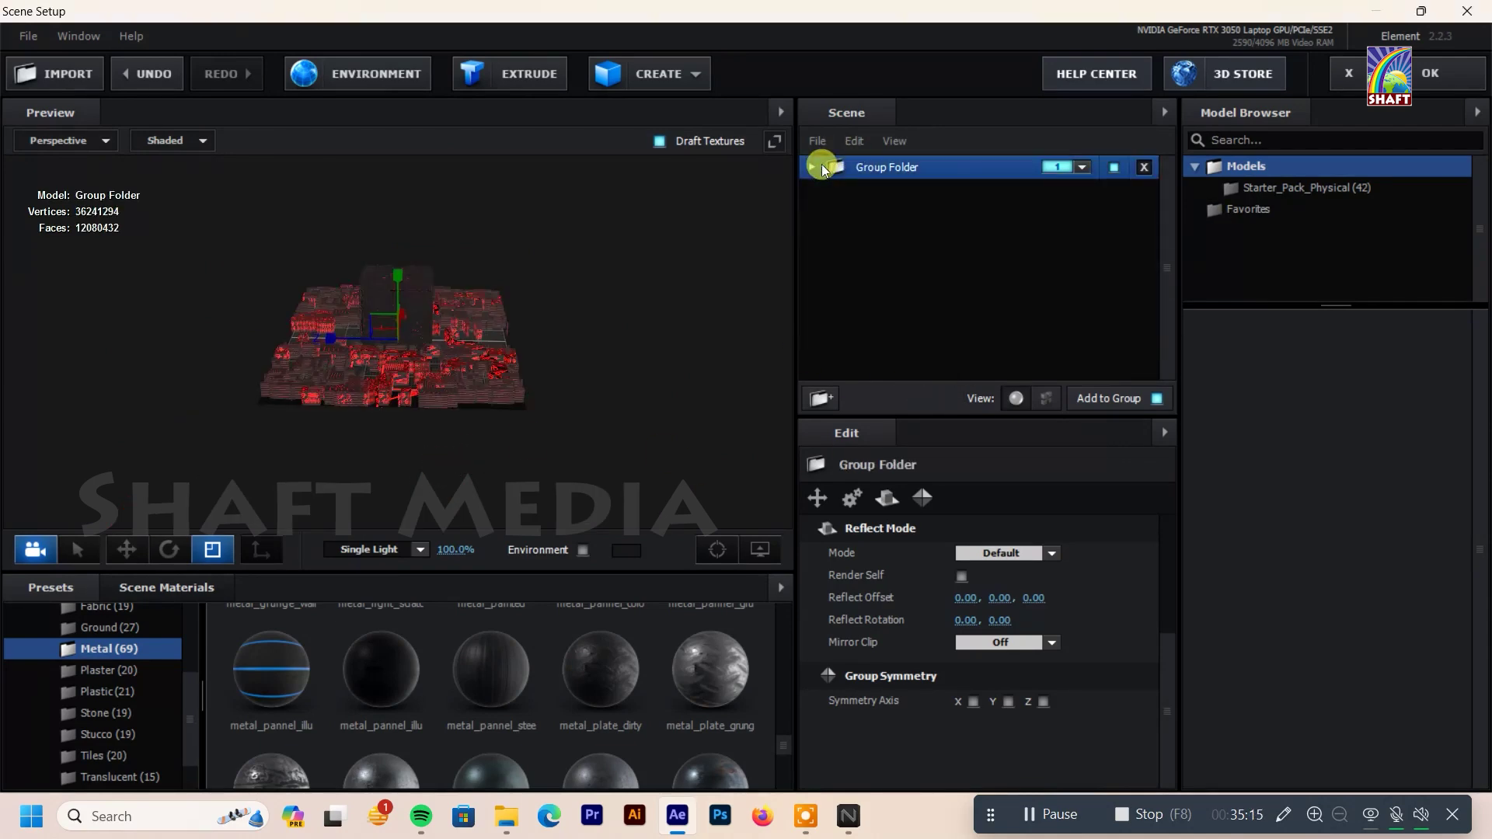
# Step: Set the top Group Folder's Reflect Mode to Environment
pyautogui.doubleClick(826, 164)
pyautogui.doubleClick(826, 165)
pyautogui.rightClick(869, 163)
pyautogui.moveTo(957, 330)
pyautogui.click(1158, 346)
# Step: Browse the V1_Environment presets and orbit the preview to a side-on view of the city
pyautogui.scroll(5, 170, 626)
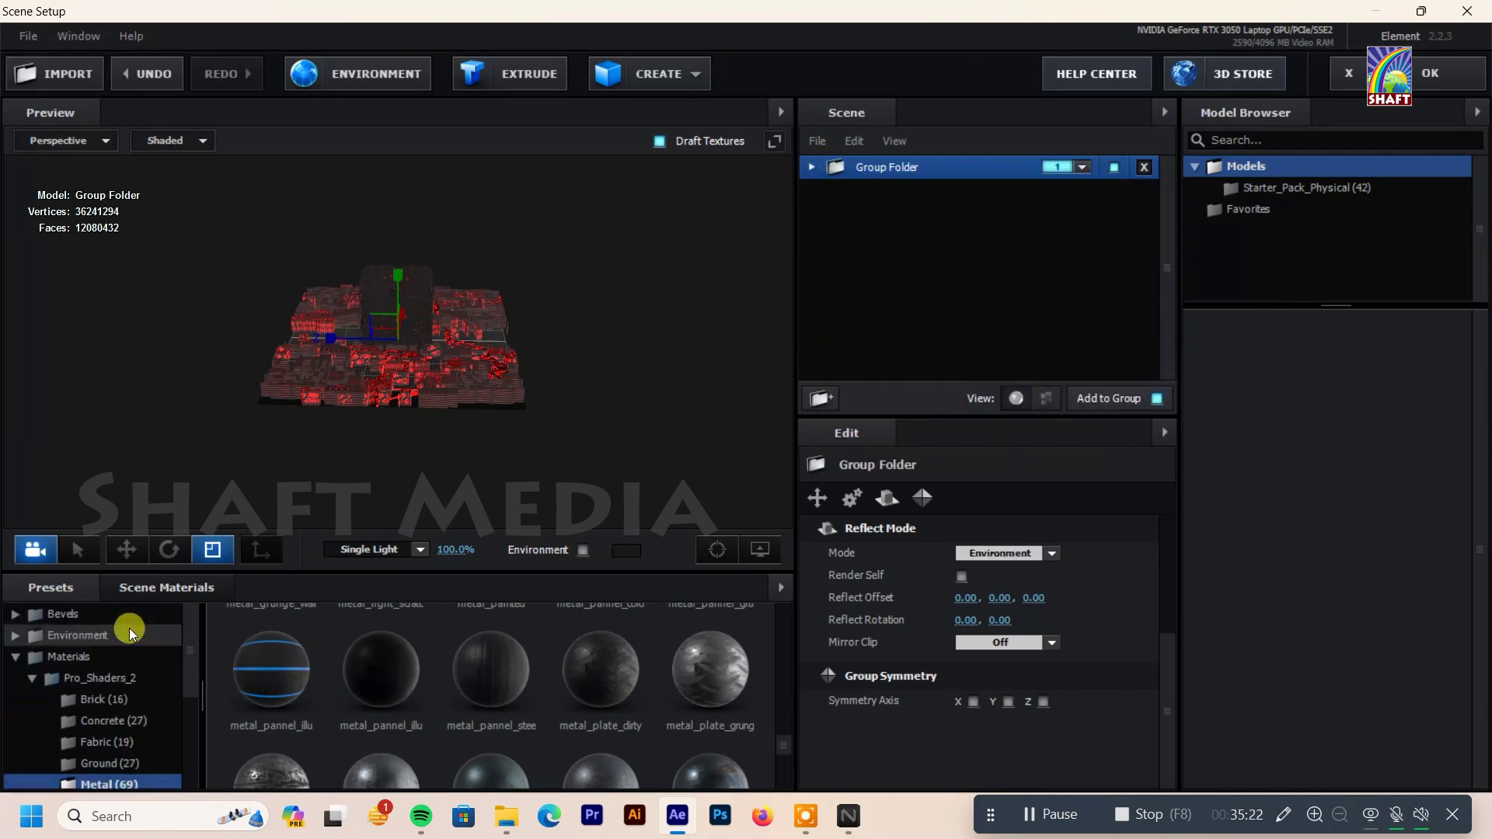
pyautogui.click(68, 657)
pyautogui.doubleClick(78, 635)
pyautogui.click(113, 677)
pyautogui.scroll(-5, 343, 693)
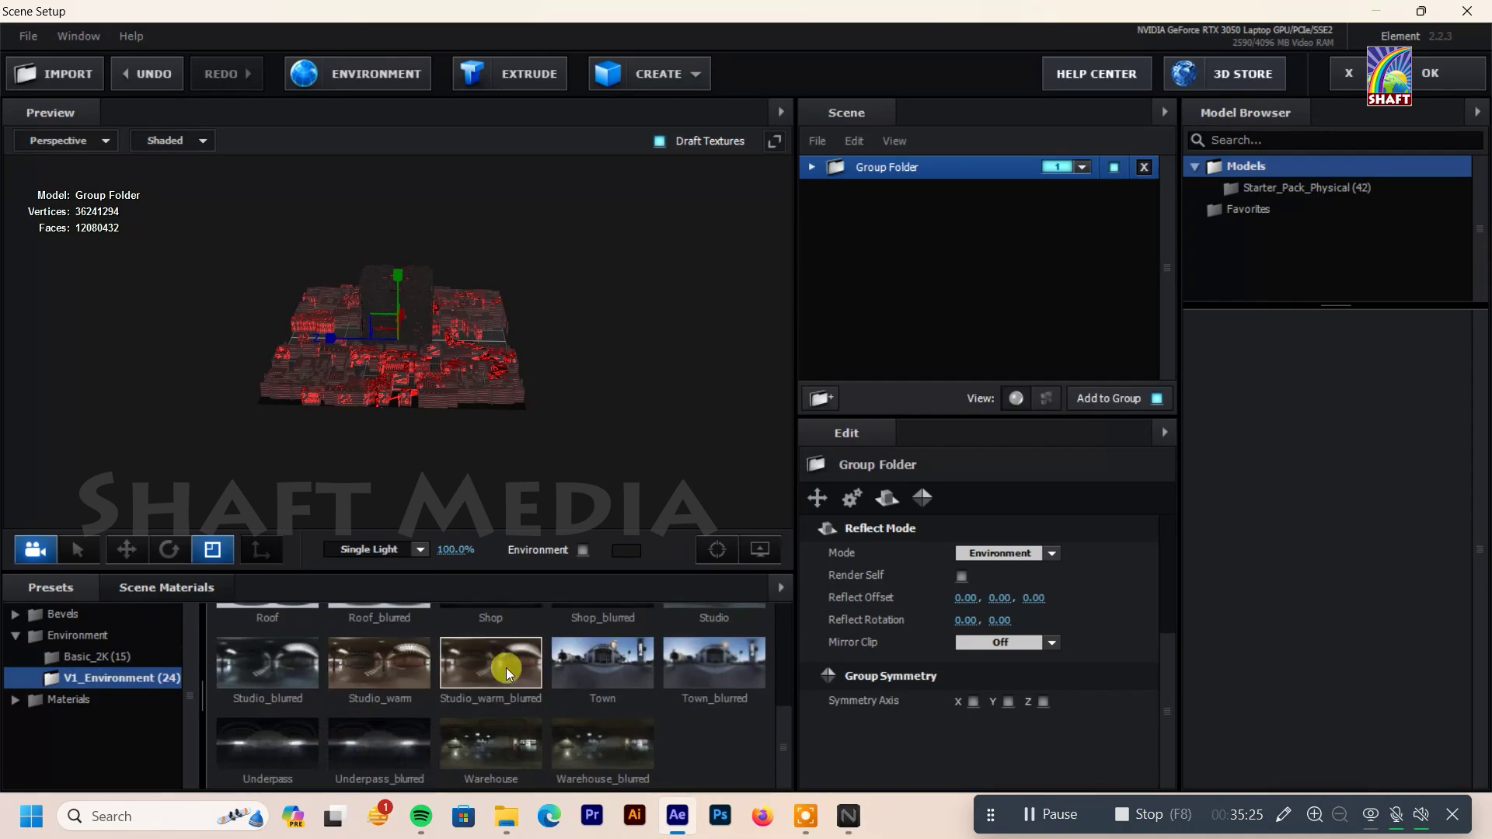
pyautogui.moveTo(412, 373)
pyautogui.mouseDown()
pyautogui.moveTo(454, 385)
pyautogui.moveTo(649, 356)
pyautogui.mouseUp()
pyautogui.scroll(3, 454, 384)
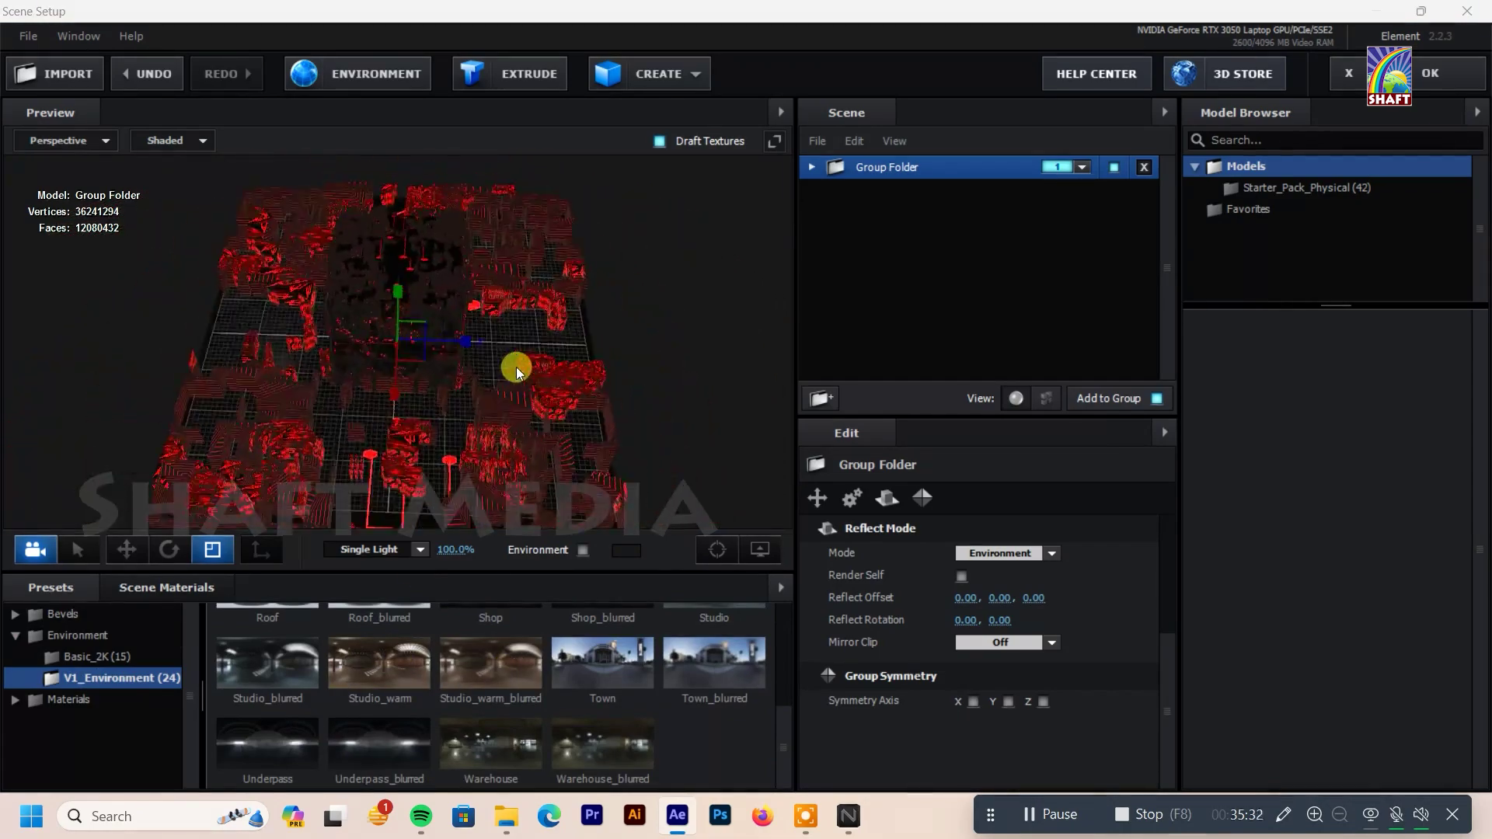
pyautogui.moveTo(650, 356); pyautogui.dragTo(654, 348)
pyautogui.doubleClick(817, 167)
pyautogui.moveTo(627, 446)
pyautogui.mouseDown()
pyautogui.moveTo(584, 366)
pyautogui.moveTo(733, 334)
pyautogui.mouseUp()
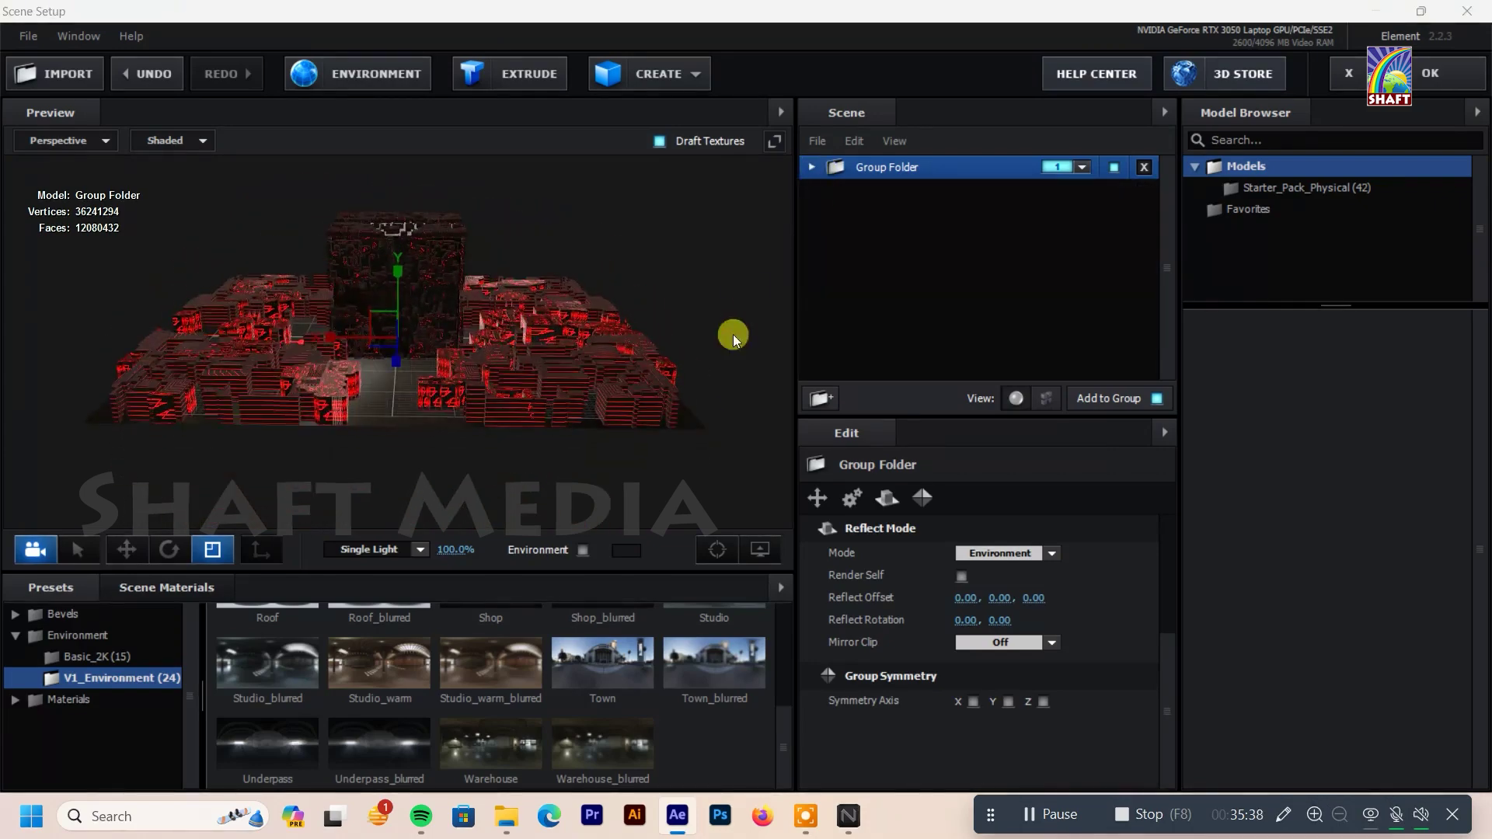
# Step: Assign the ground group to group 2, undo its accidental reparent, and close Scene Setup
pyautogui.doubleClick(1020, 177)
pyautogui.click(878, 340)
pyautogui.click(1082, 339)
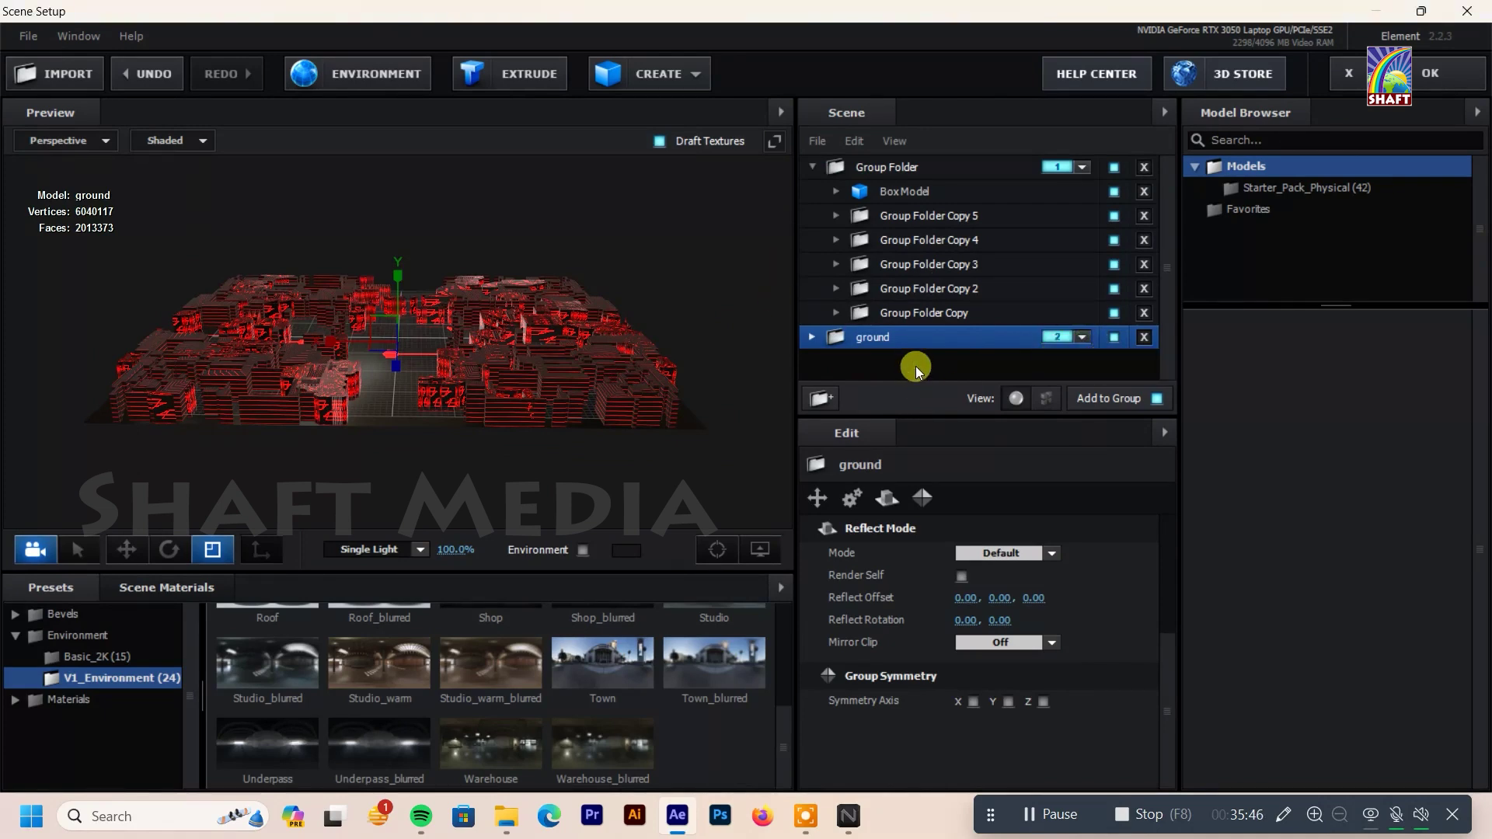
pyautogui.click(1080, 340)
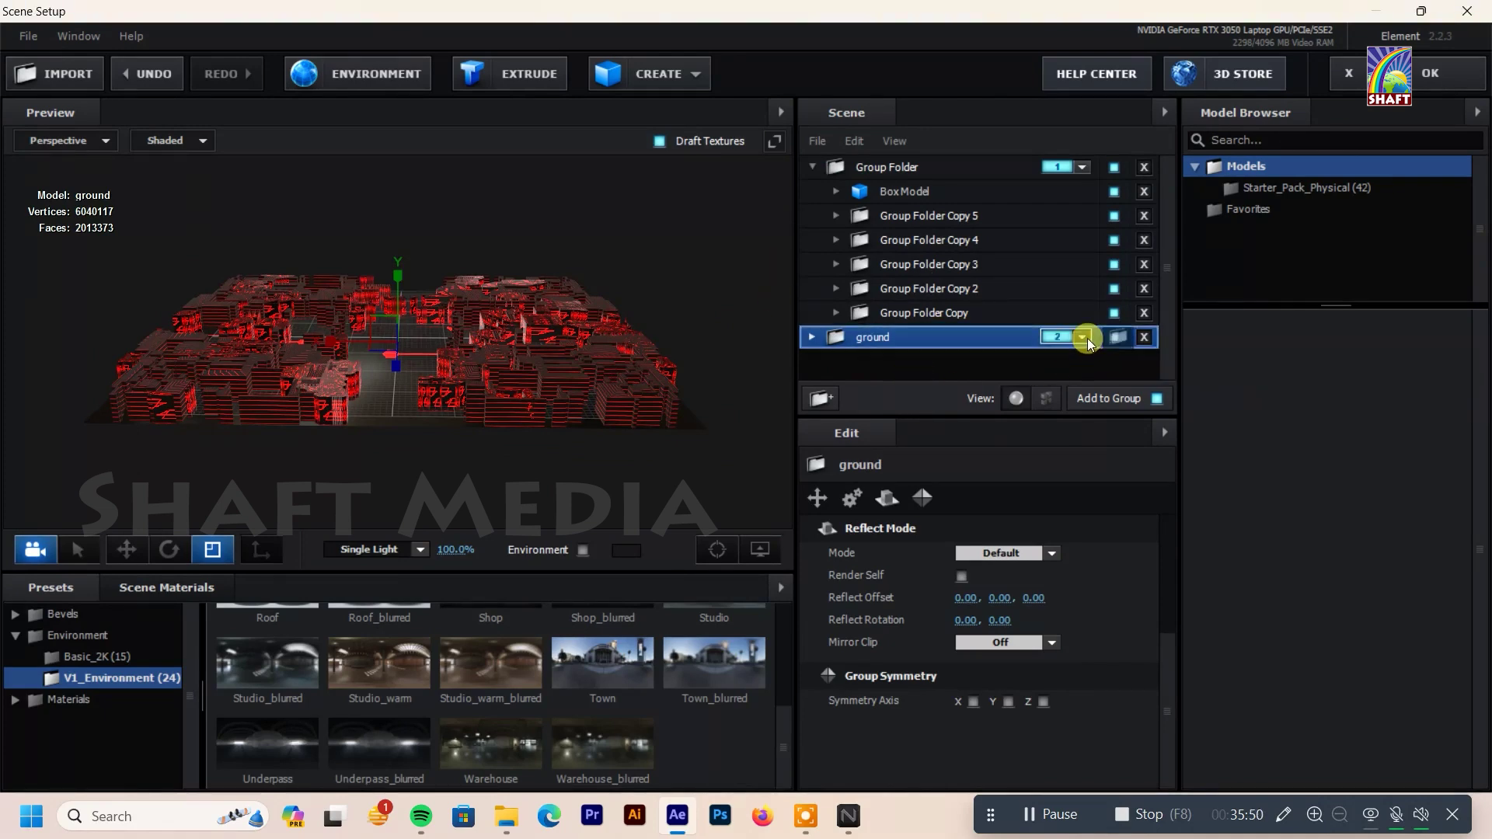
pyautogui.moveTo(1067, 345); pyautogui.dragTo(1000, 321)
pyautogui.click(861, 337)
pyautogui.hotkey('ctrl', 'z')
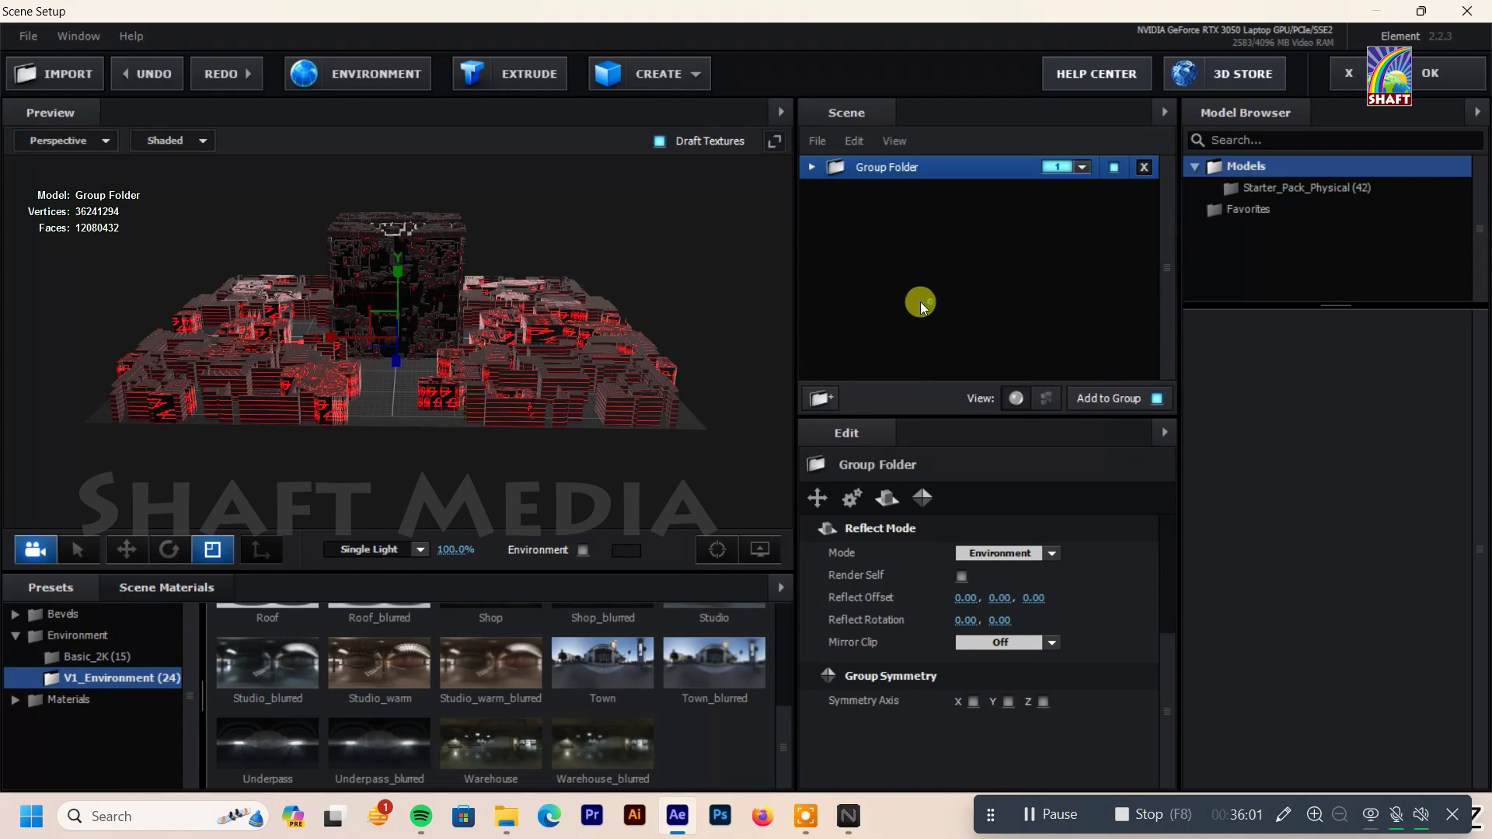
pyautogui.click(1429, 73)
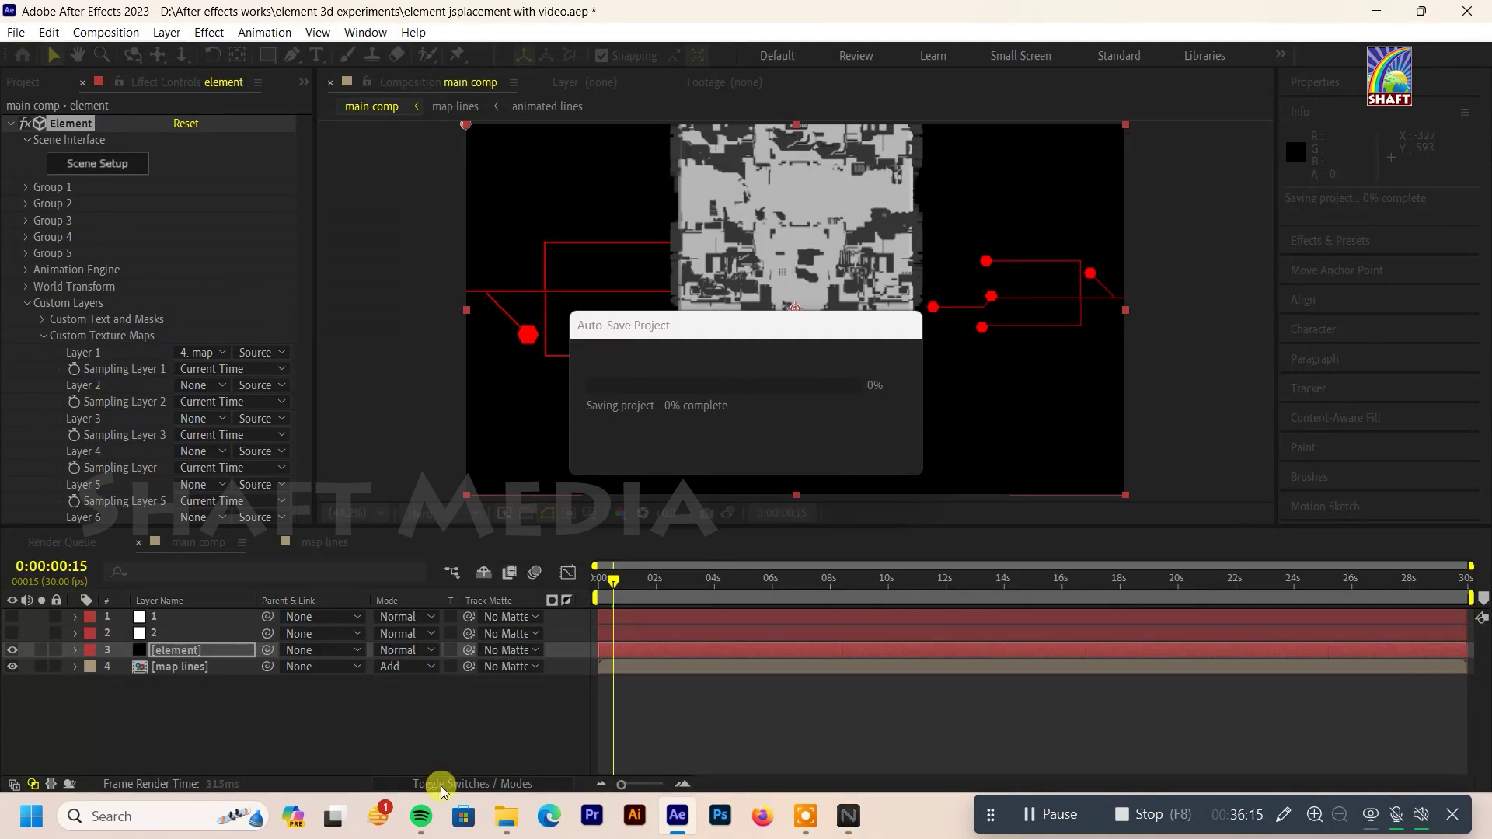
# Step: Add a new camera layer, Camera 1, using a focal-length preset
pyautogui.click(767, 728)
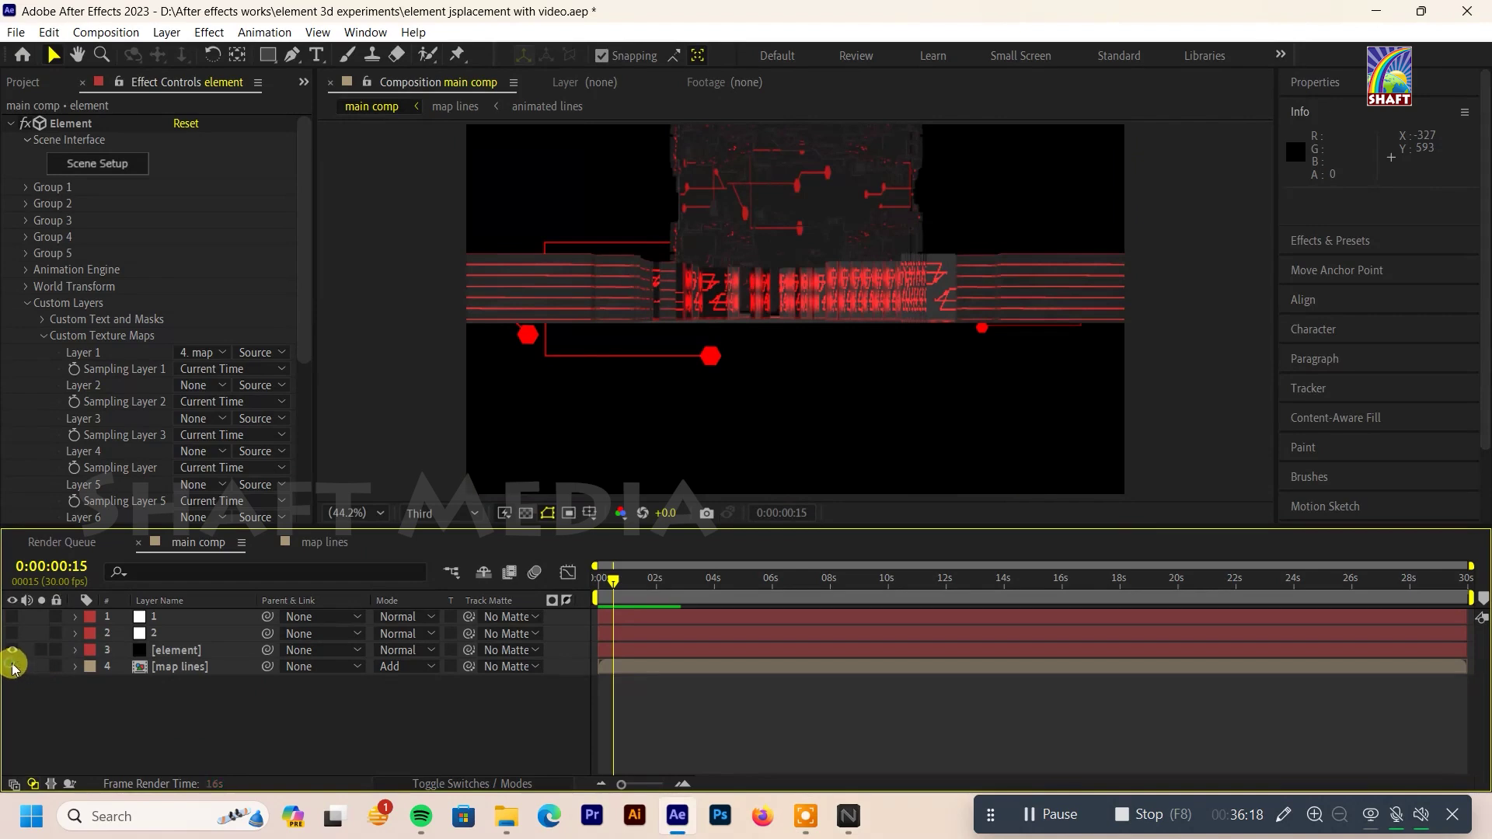
pyautogui.rightClick(585, 719)
pyautogui.moveTo(373, 474)
pyautogui.click(520, 573)
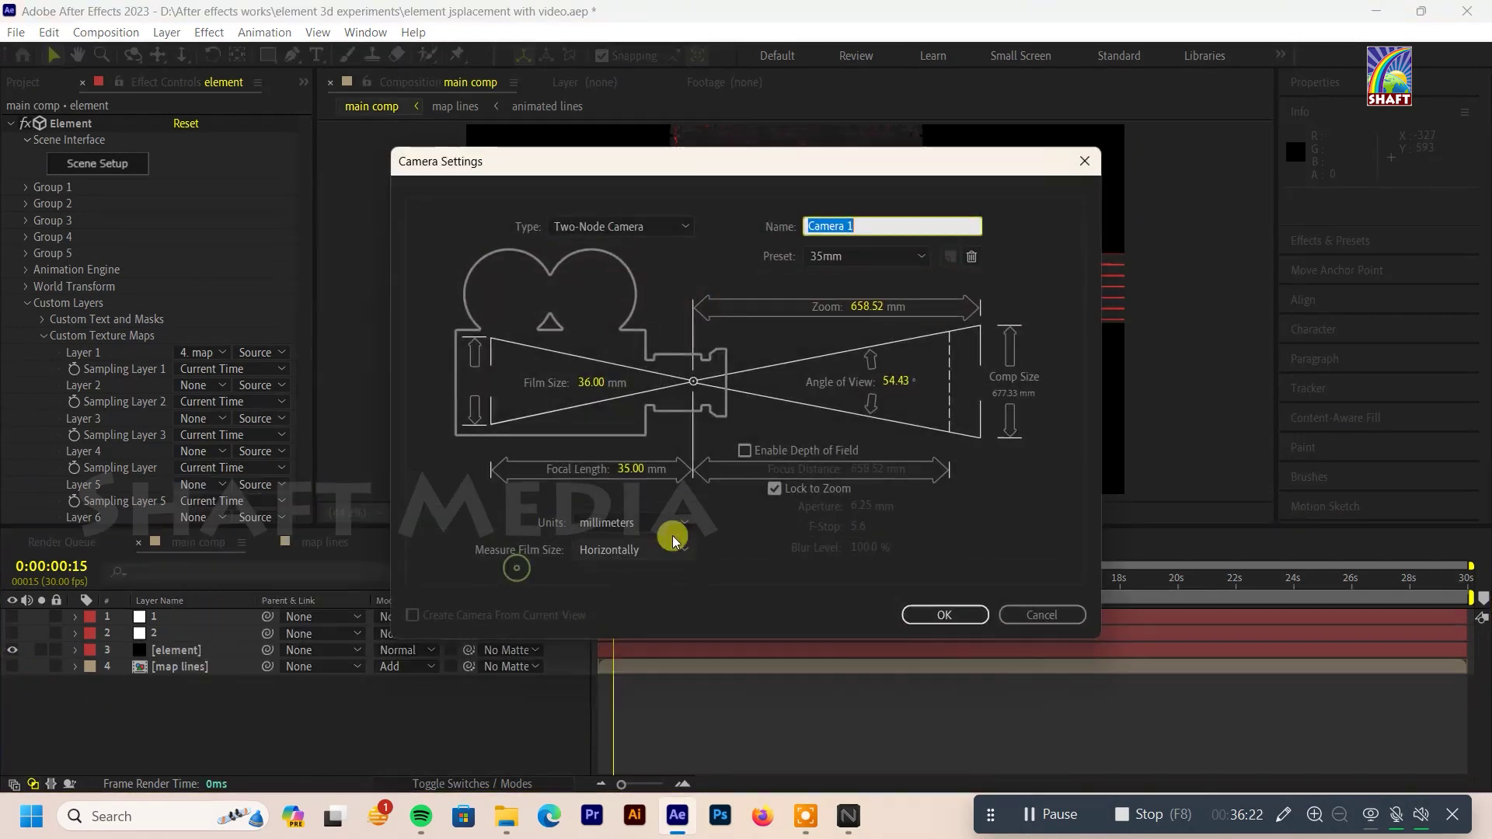
pyautogui.click(890, 256)
pyautogui.click(812, 399)
pyautogui.click(862, 257)
pyautogui.click(843, 405)
pyautogui.click(944, 614)
# Step: Orbit Camera 1 to view the city from above and dolly it through the buildings
pyautogui.rightClick(416, 738)
pyautogui.rightClick(214, 706)
pyautogui.click(175, 734)
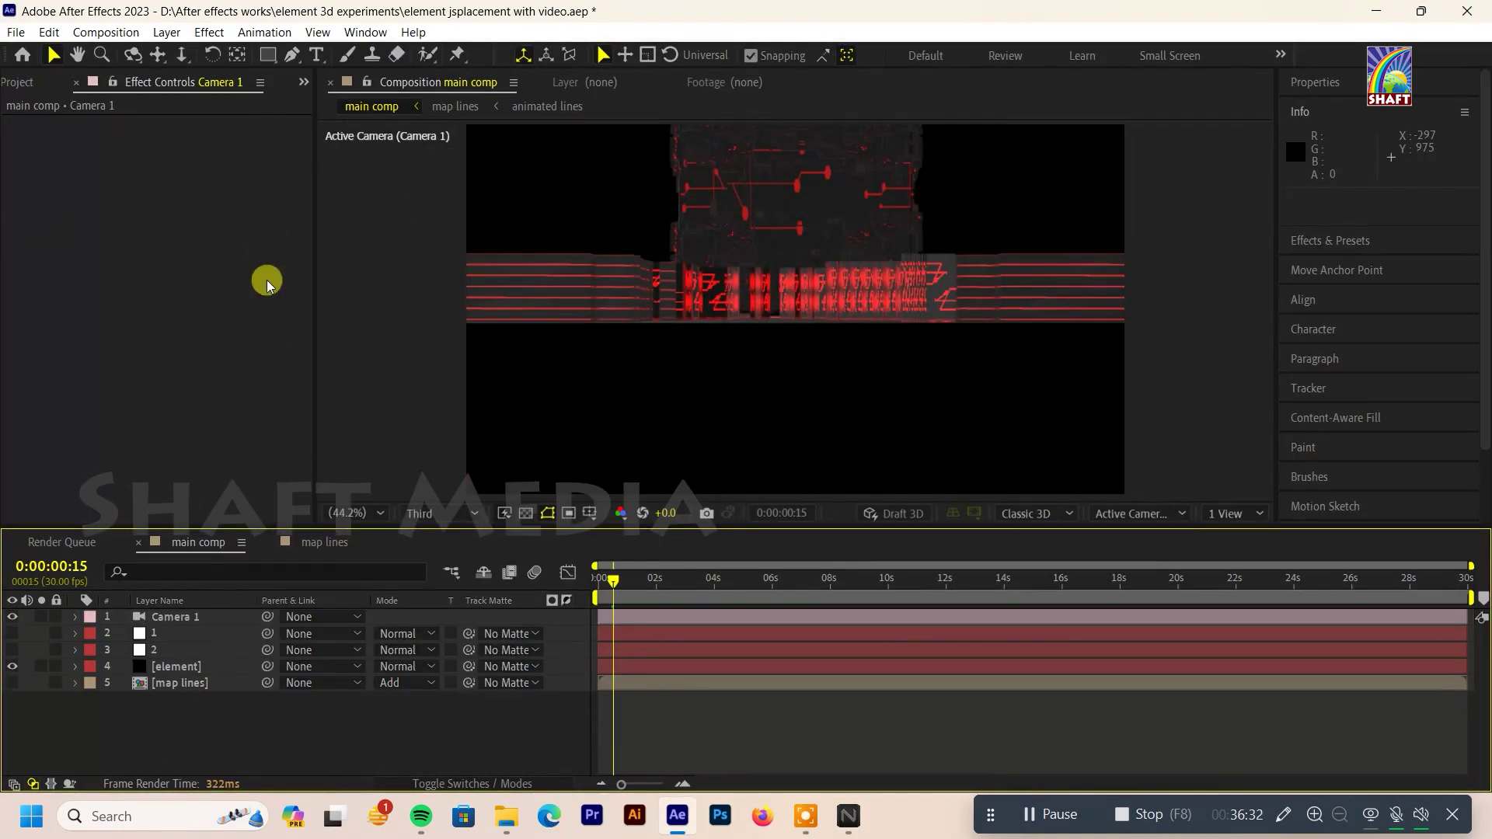
pyautogui.press('c')
pyautogui.moveTo(753, 226)
pyautogui.mouseDown()
pyautogui.moveTo(790, 300)
pyautogui.moveTo(790, 254)
pyautogui.moveTo(776, 379)
pyautogui.mouseUp()
pyautogui.press('c')
pyautogui.press('c')
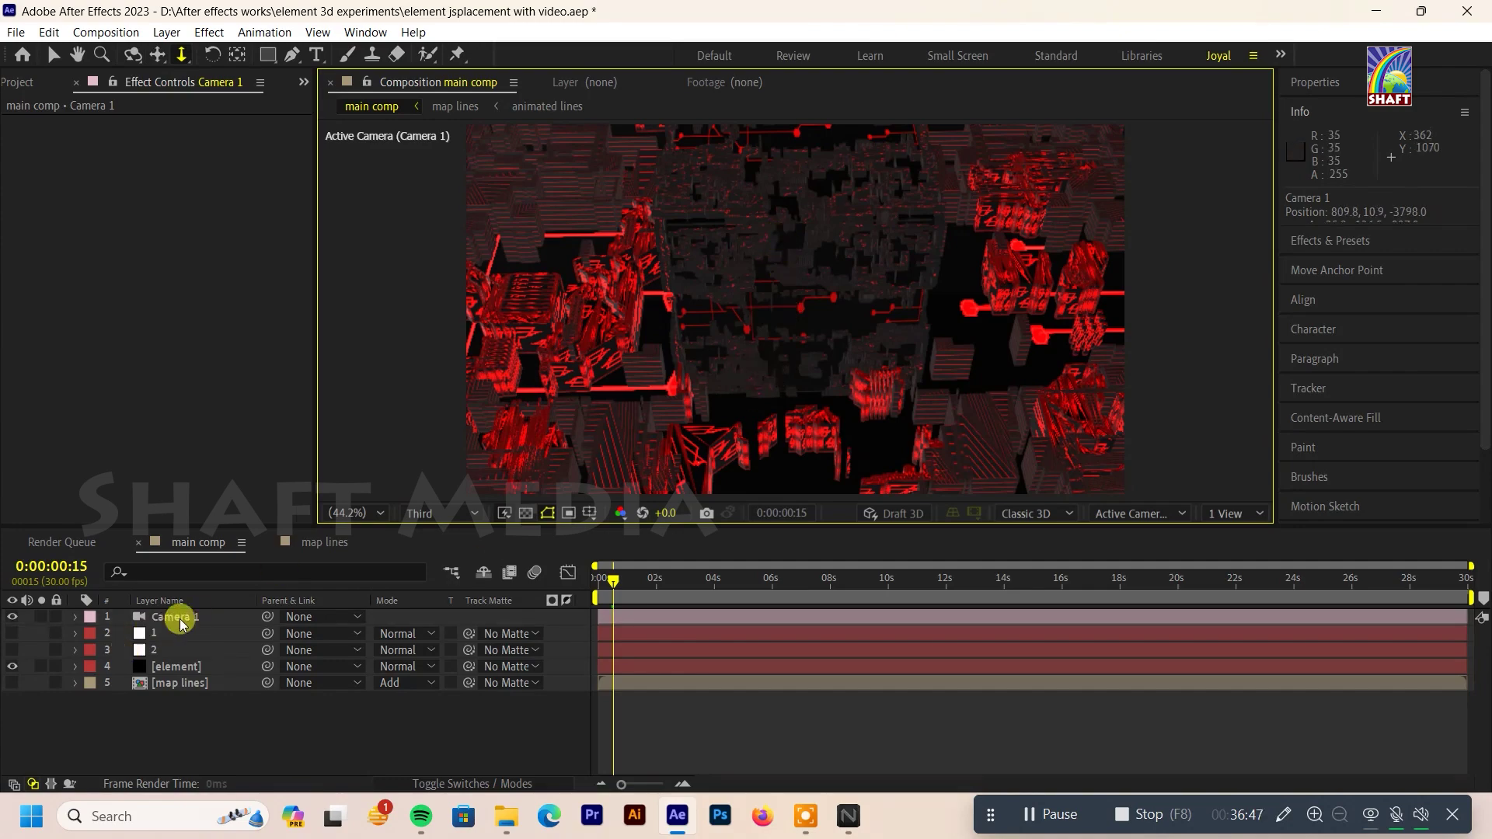
pyautogui.press('.')
pyautogui.moveTo(704, 364); pyautogui.dragTo(785, 399)
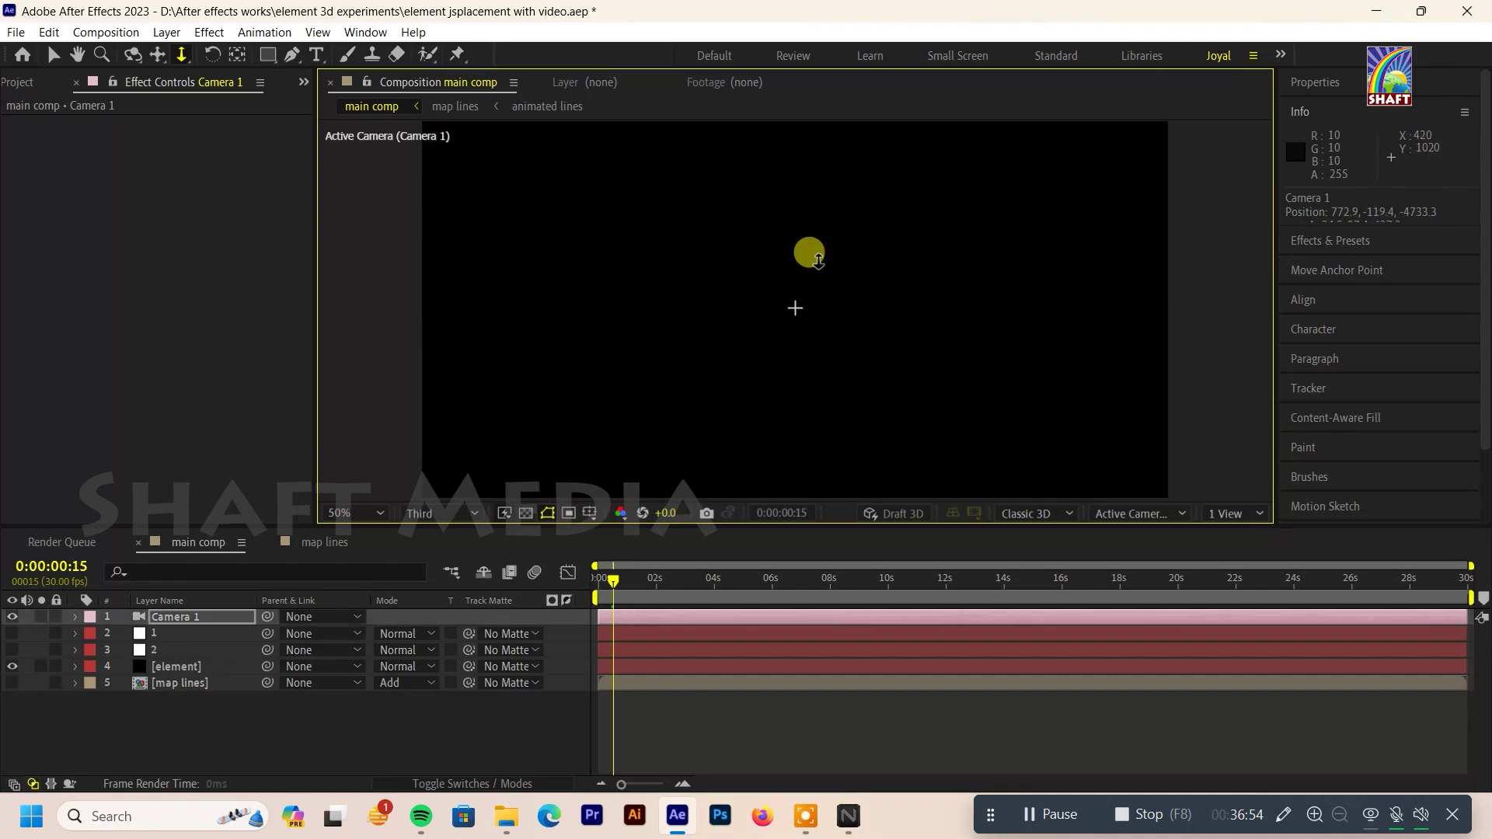
pyautogui.press(',')
pyautogui.moveTo(810, 318); pyautogui.dragTo(775, 330)
pyautogui.press('.')
pyautogui.press('.')
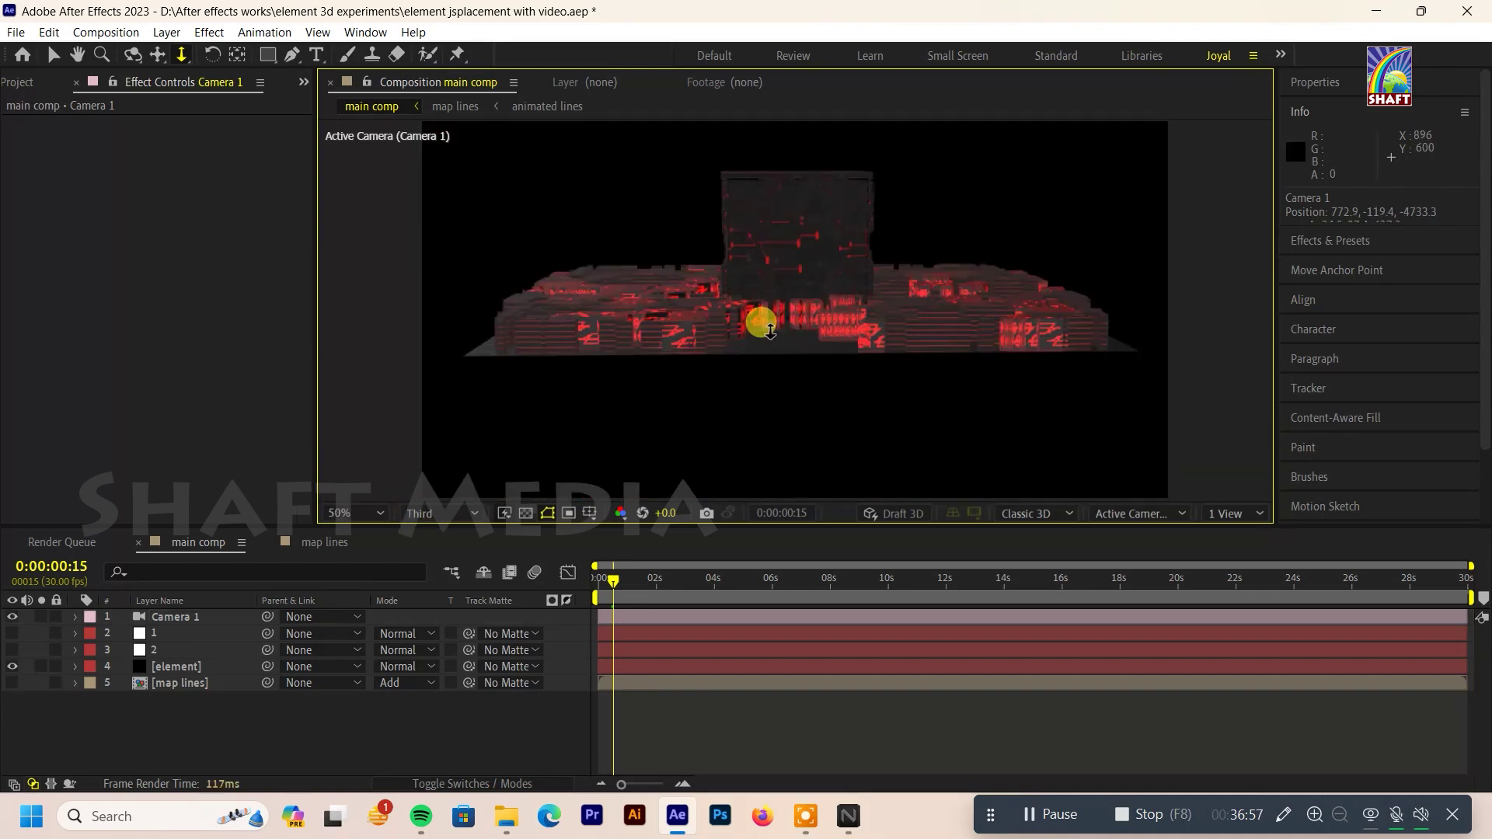
# Step: Fit the preview at 44.2% and Quarter resolution, and dolly the camera toward the city
pyautogui.click(354, 512)
pyautogui.click(424, 171)
pyautogui.moveTo(696, 349)
pyautogui.mouseDown()
pyautogui.moveTo(706, 364)
pyautogui.moveTo(728, 227)
pyautogui.mouseUp()
pyautogui.click(470, 514)
pyautogui.click(466, 627)
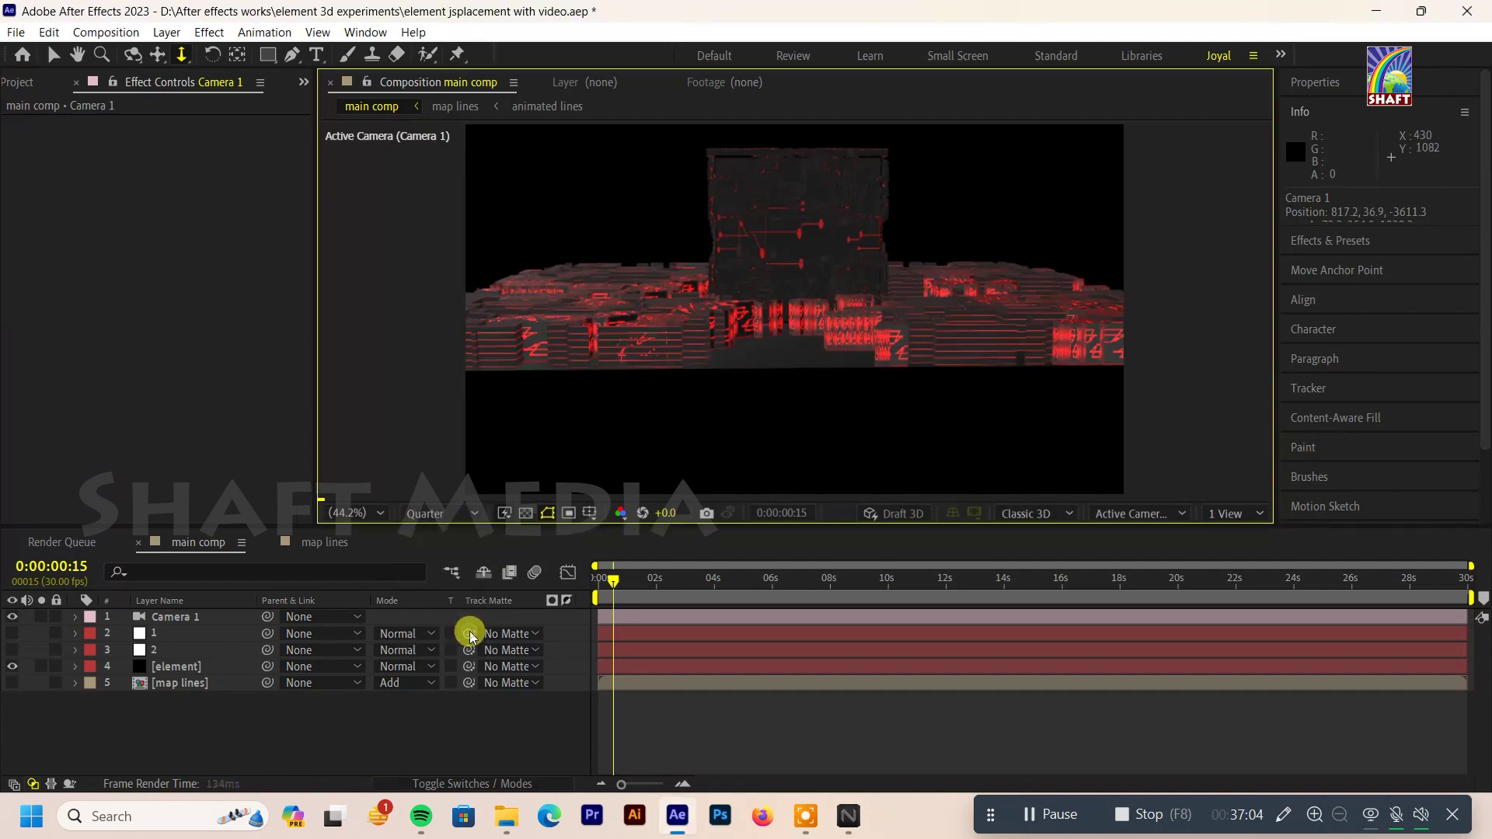
pyautogui.moveTo(759, 342); pyautogui.dragTo(765, 259)
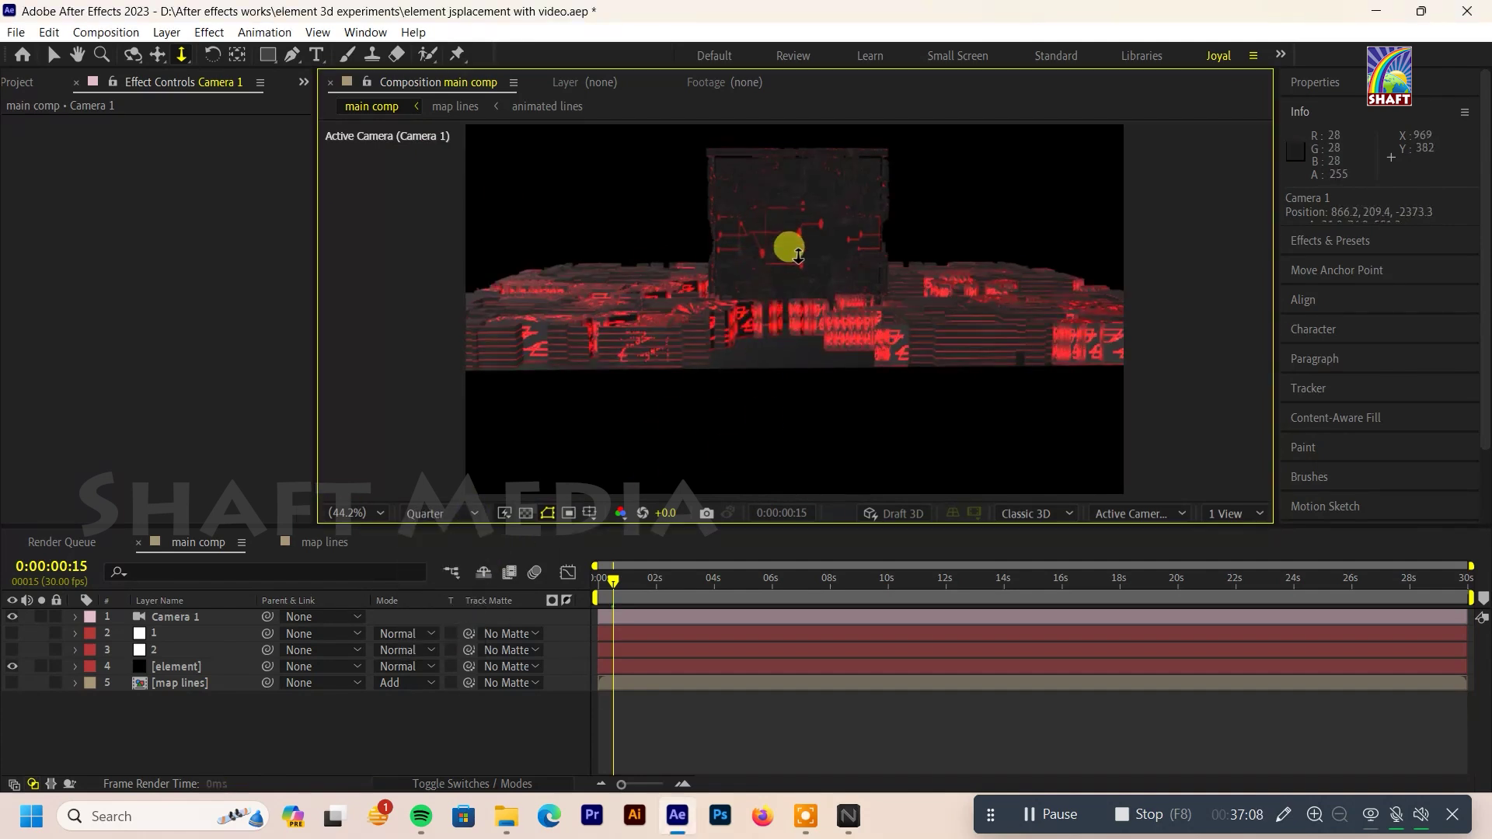
# Step: Orbit the camera to look down on the city, push it closer, and choose Custom preview resolution
pyautogui.press('c')
pyautogui.moveTo(797, 334); pyautogui.dragTo(830, 360)
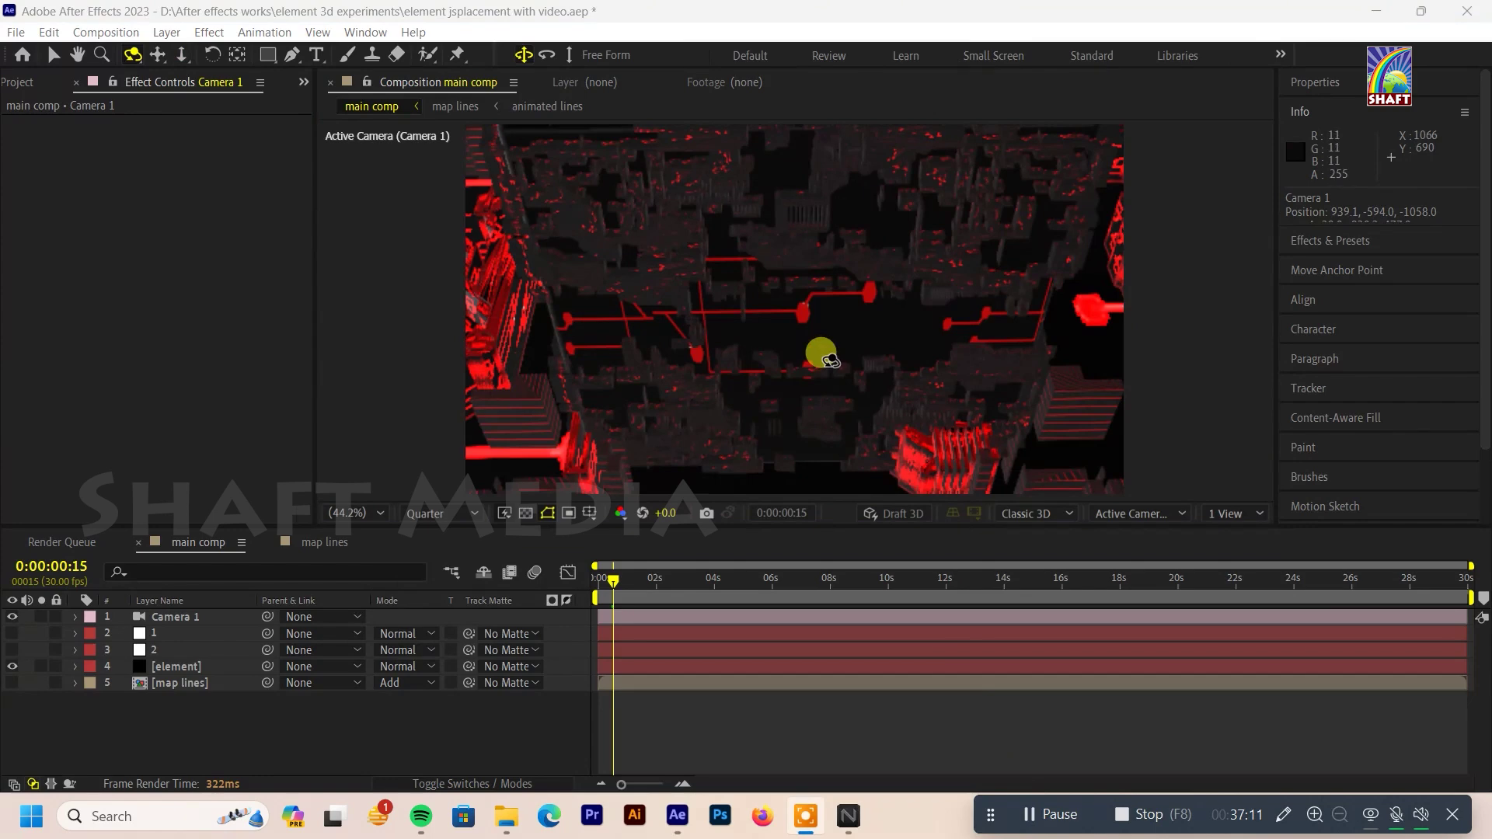
pyautogui.click(799, 297)
pyautogui.press('c')
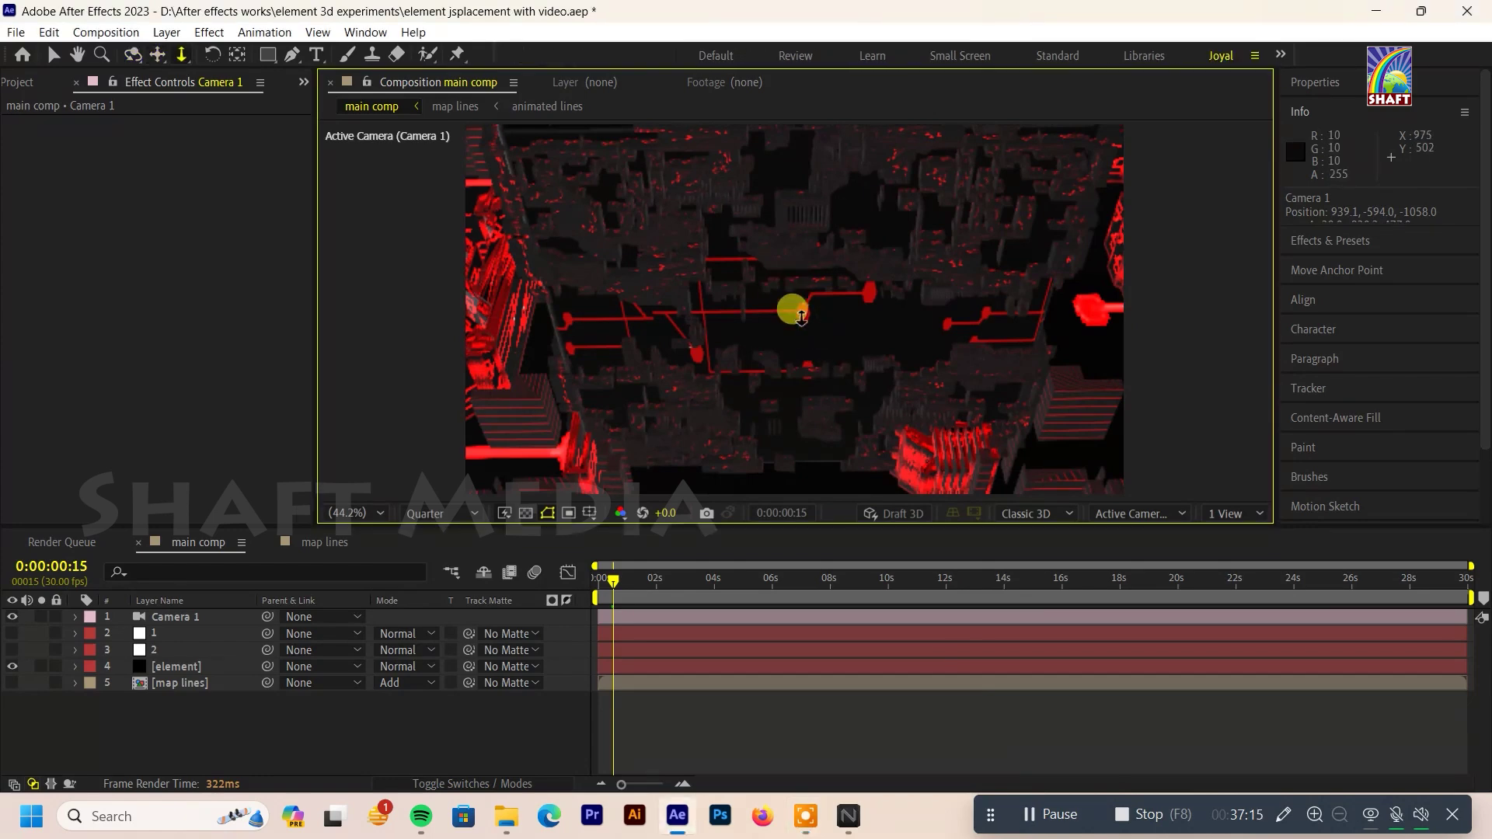
pyautogui.scroll(-2, 777, 345)
pyautogui.scroll(2, 759, 279)
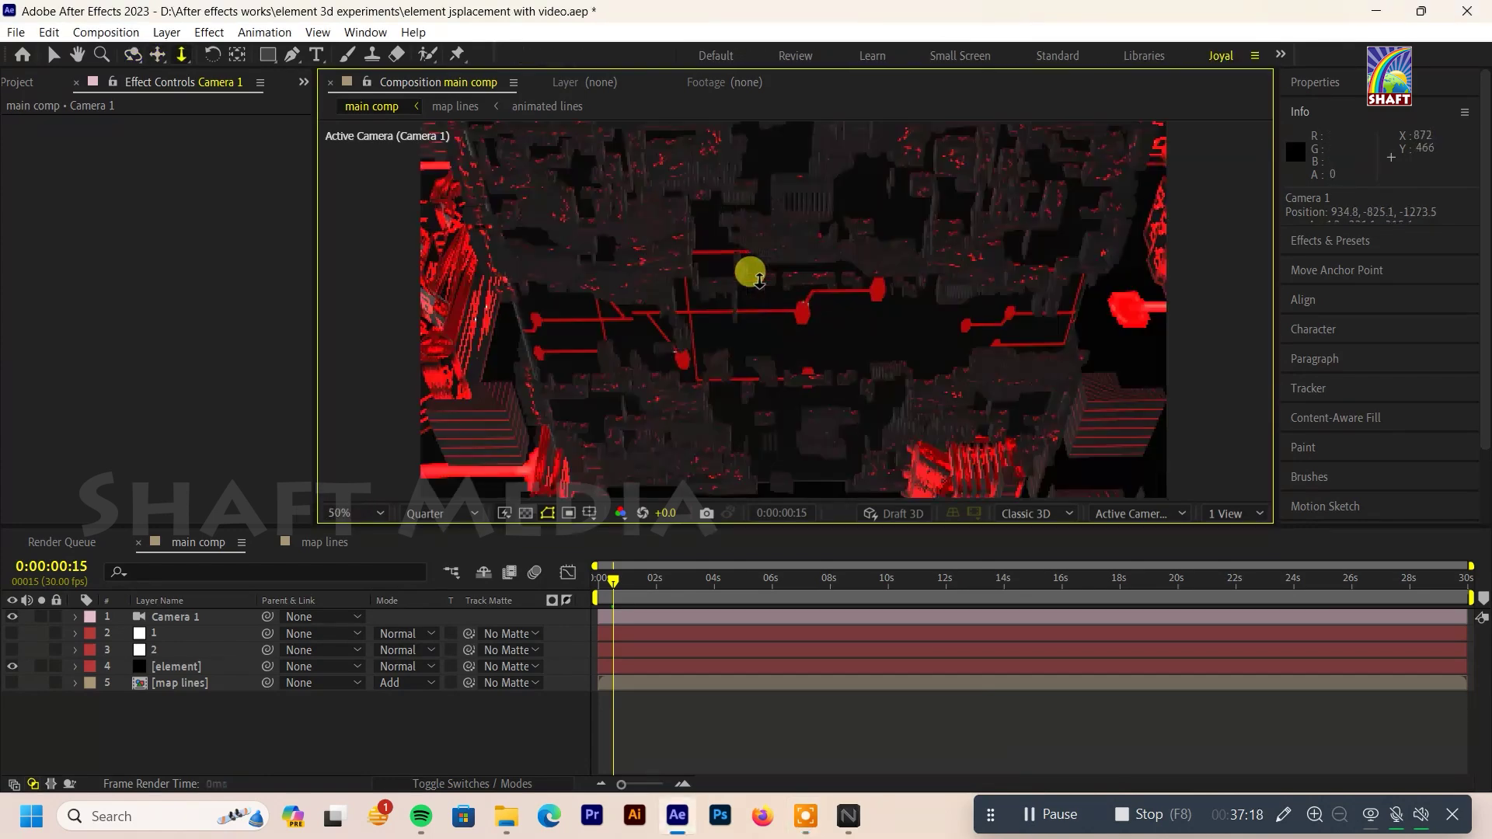
pyautogui.moveTo(810, 307); pyautogui.dragTo(873, 327)
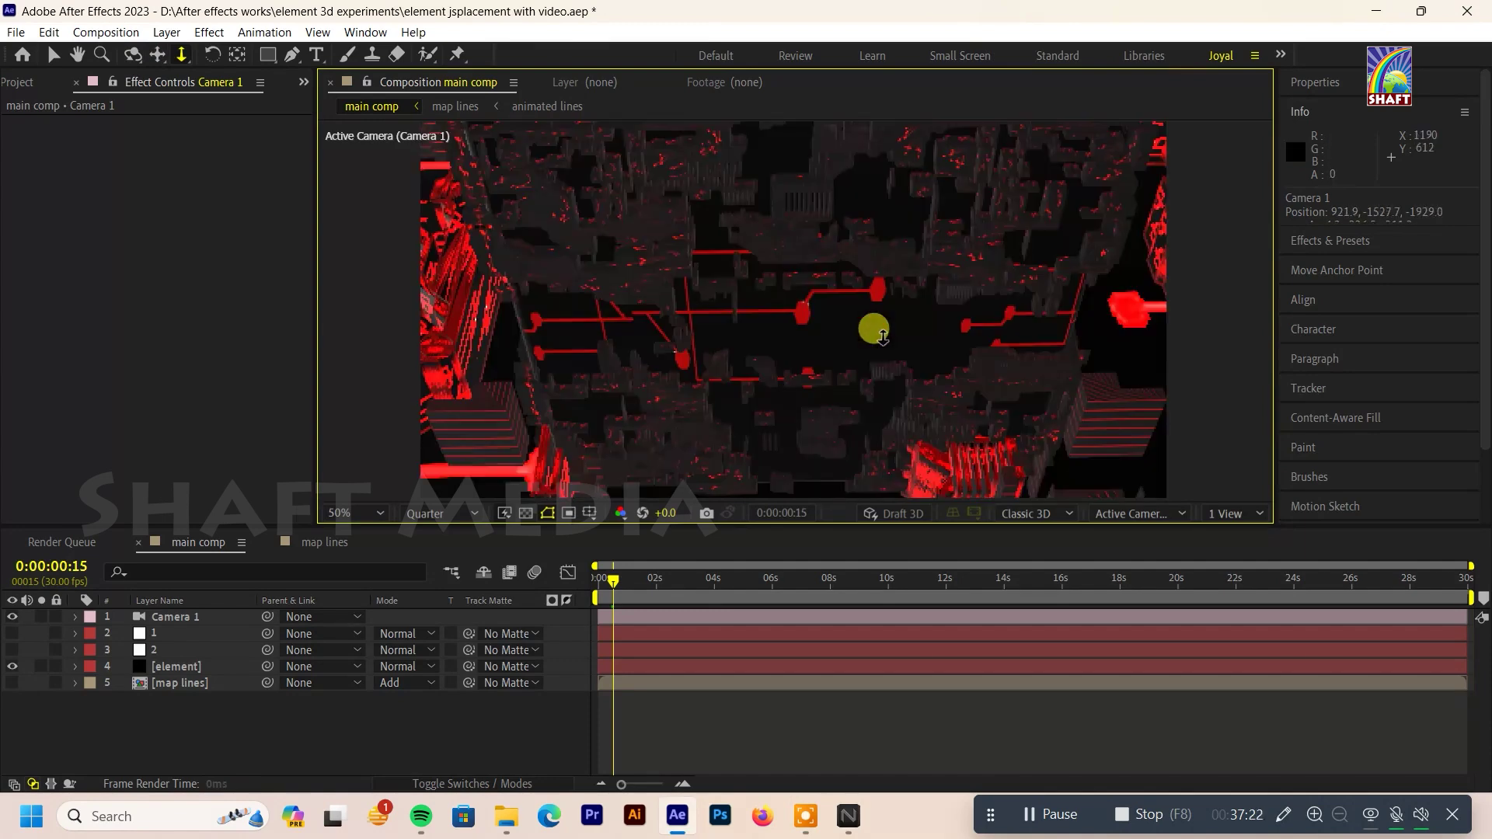
pyautogui.moveTo(942, 491); pyautogui.dragTo(867, 274)
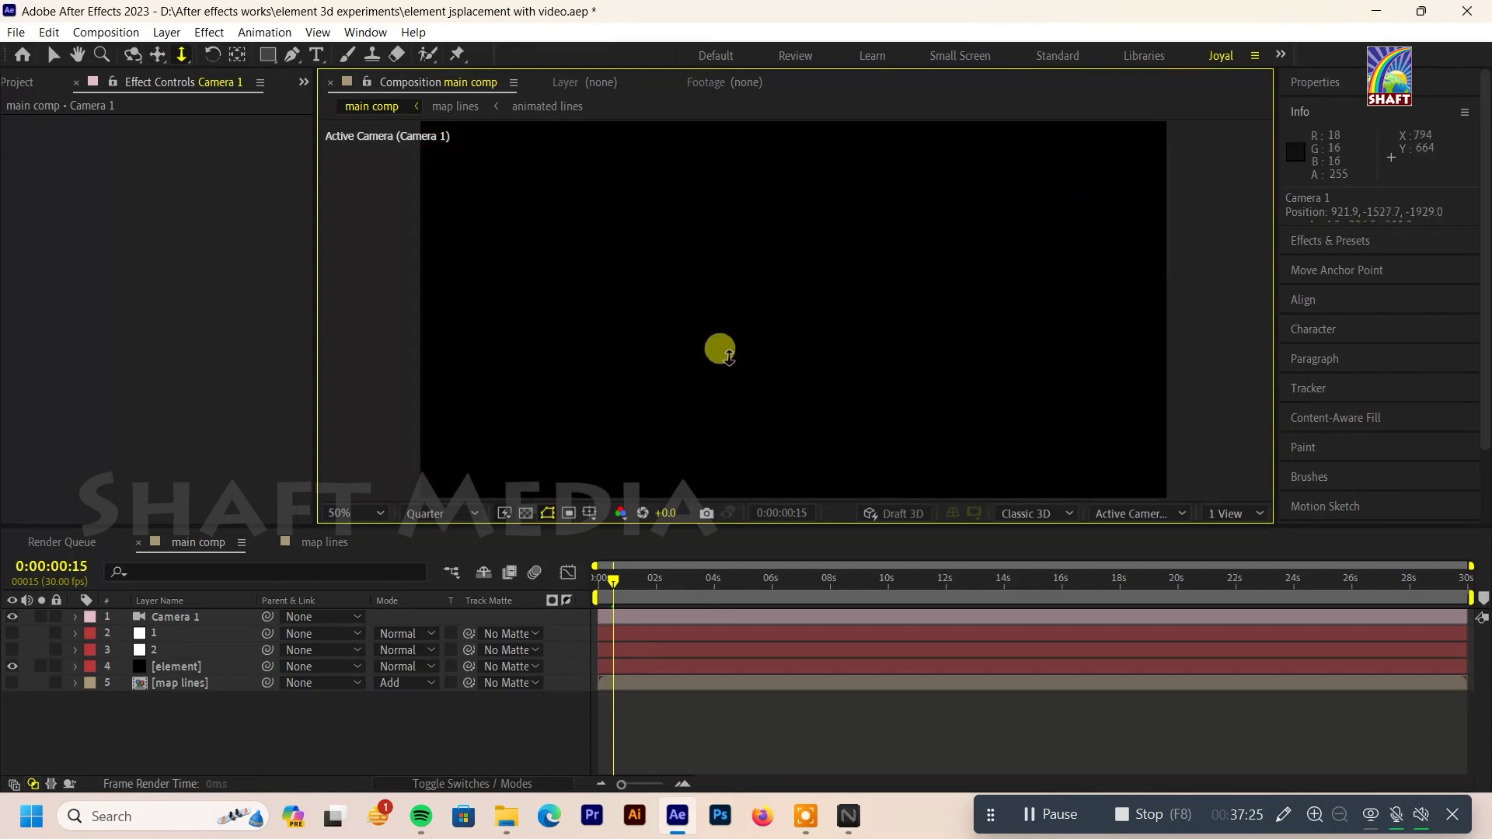
pyautogui.click(442, 514)
pyautogui.click(443, 651)
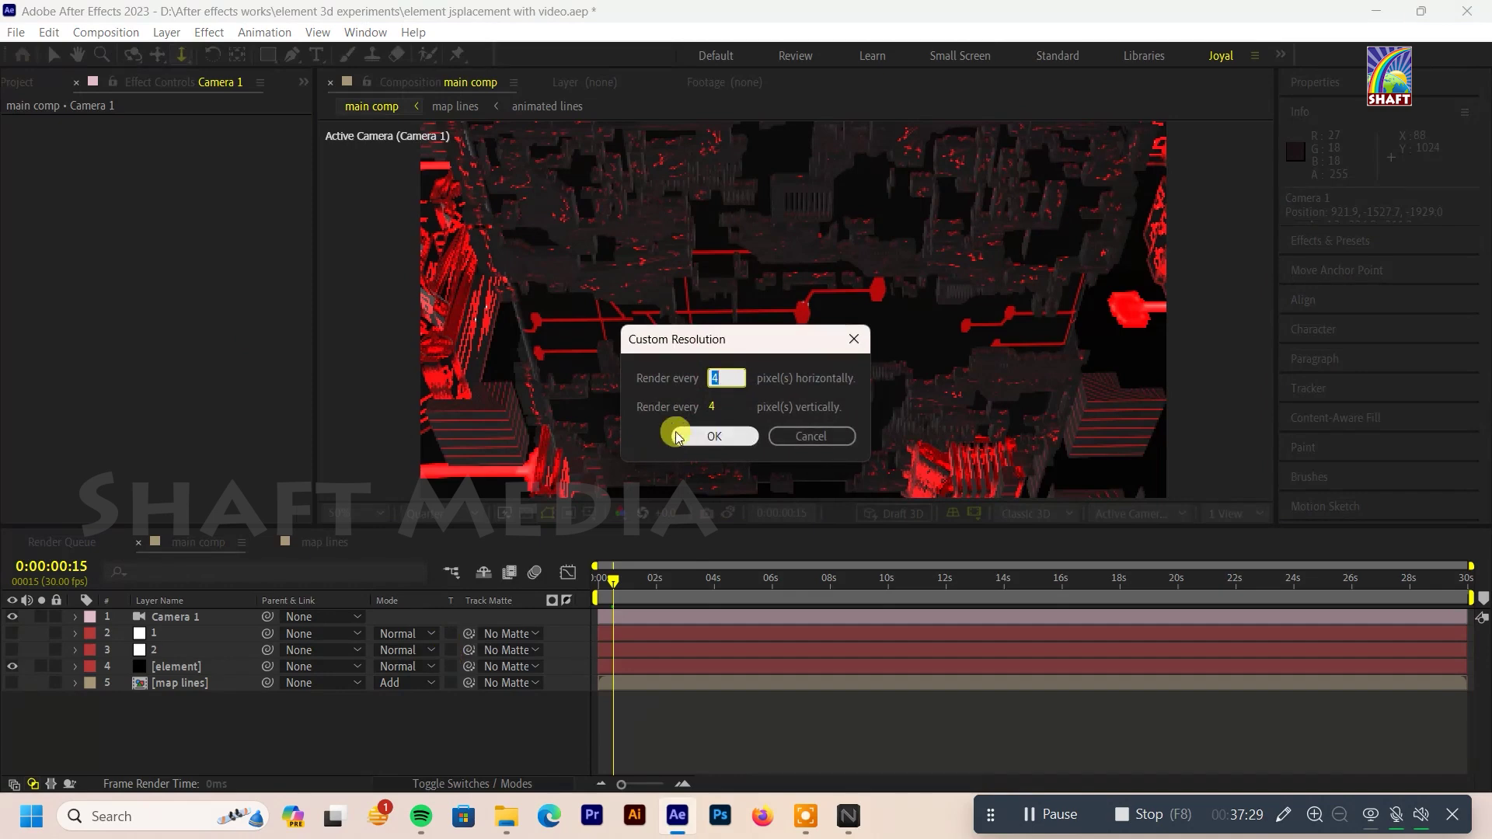
# Step: Dismiss the custom resolution settings and dolly the camera closer to the city
pyautogui.click(794, 439)
pyautogui.moveTo(753, 243)
pyautogui.mouseDown()
pyautogui.moveTo(764, 276)
pyautogui.moveTo(863, 342)
pyautogui.mouseUp()
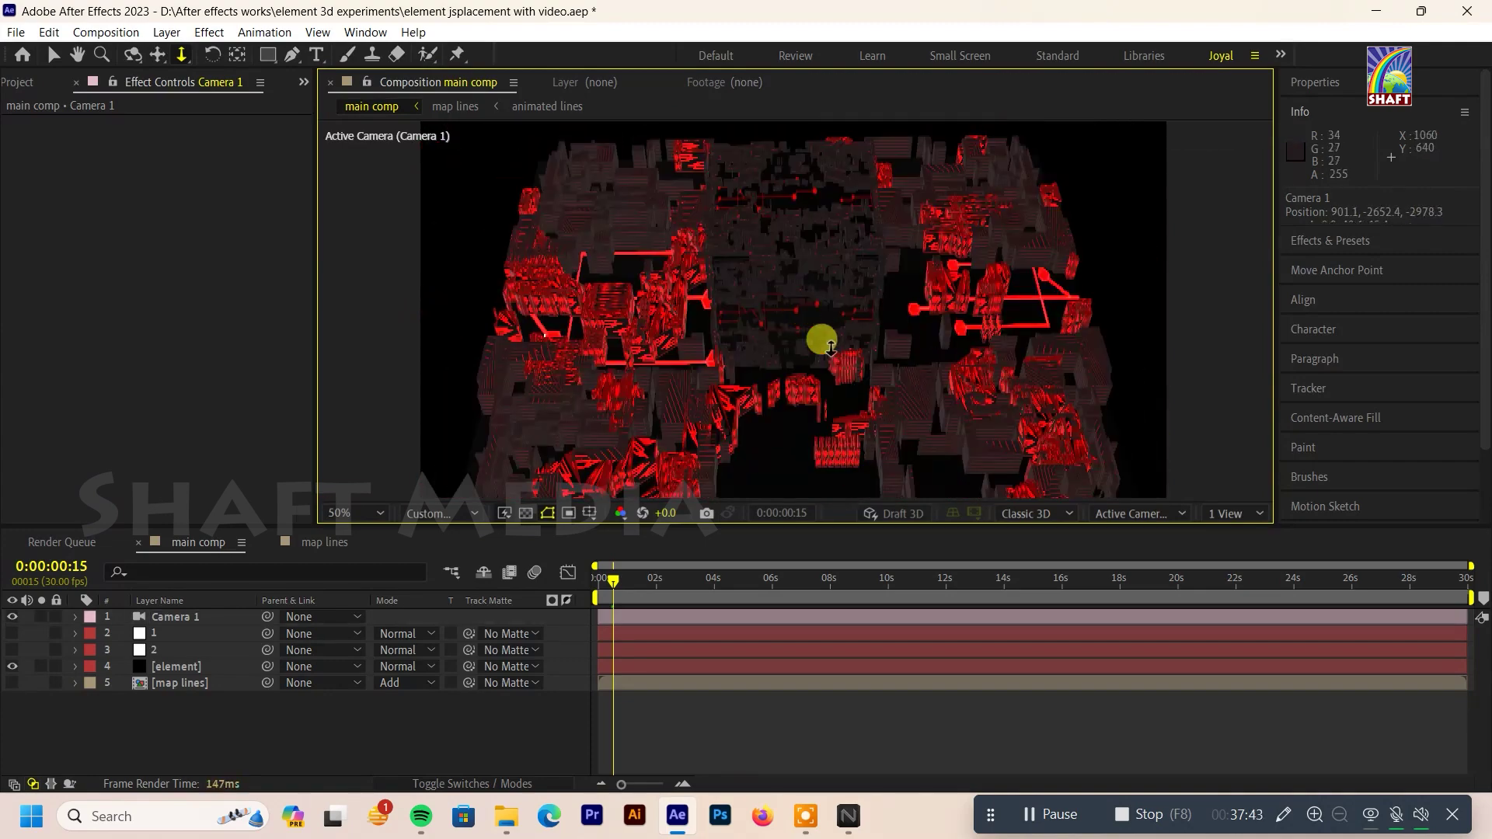
pyautogui.moveTo(833, 289); pyautogui.dragTo(825, 270)
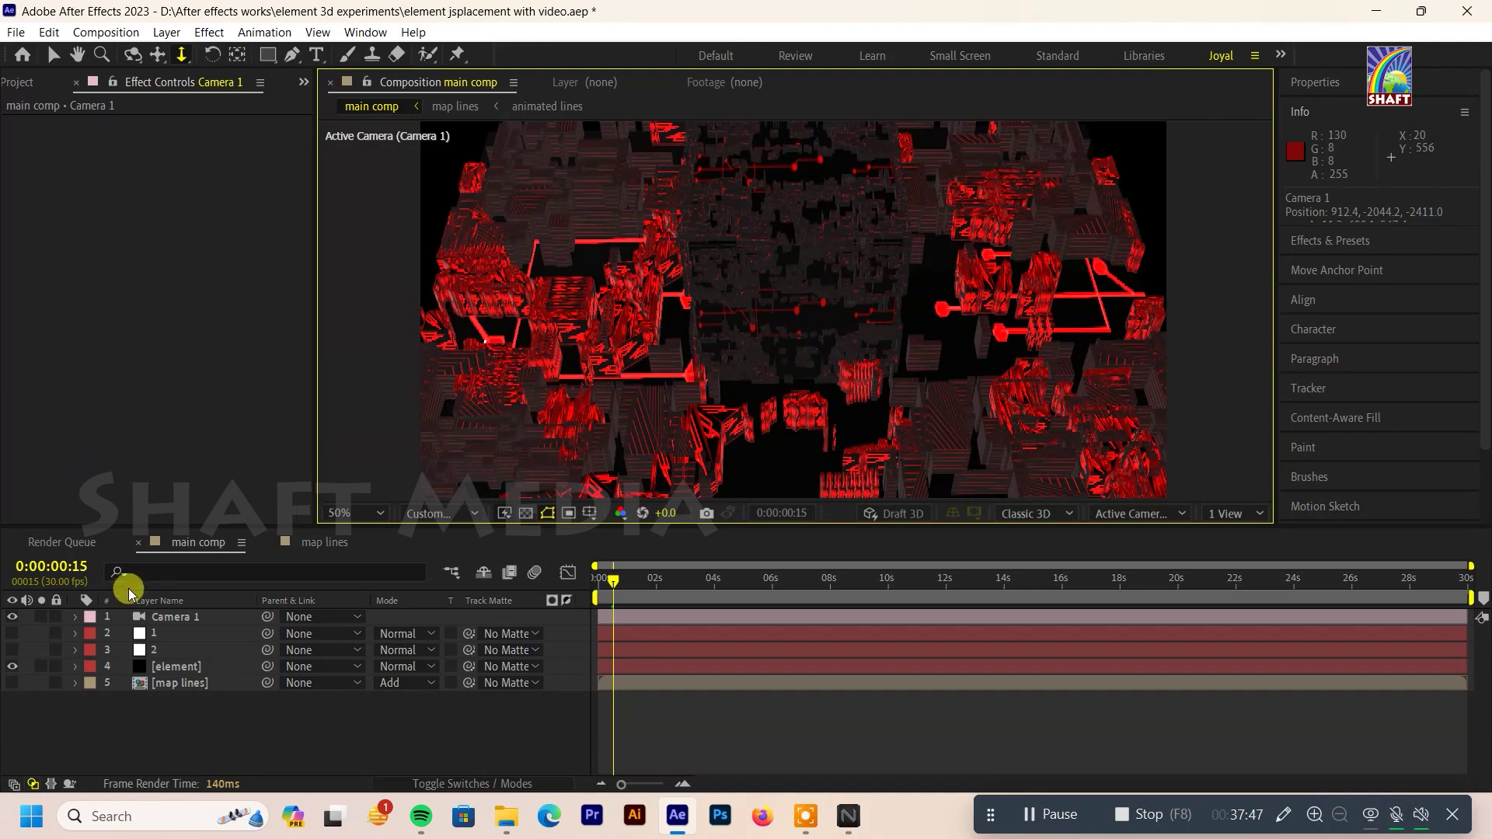
# Step: Turn on Show in BG under the [element] layer's Render Settings > Physical Environment
pyautogui.click(189, 667)
pyautogui.click(28, 303)
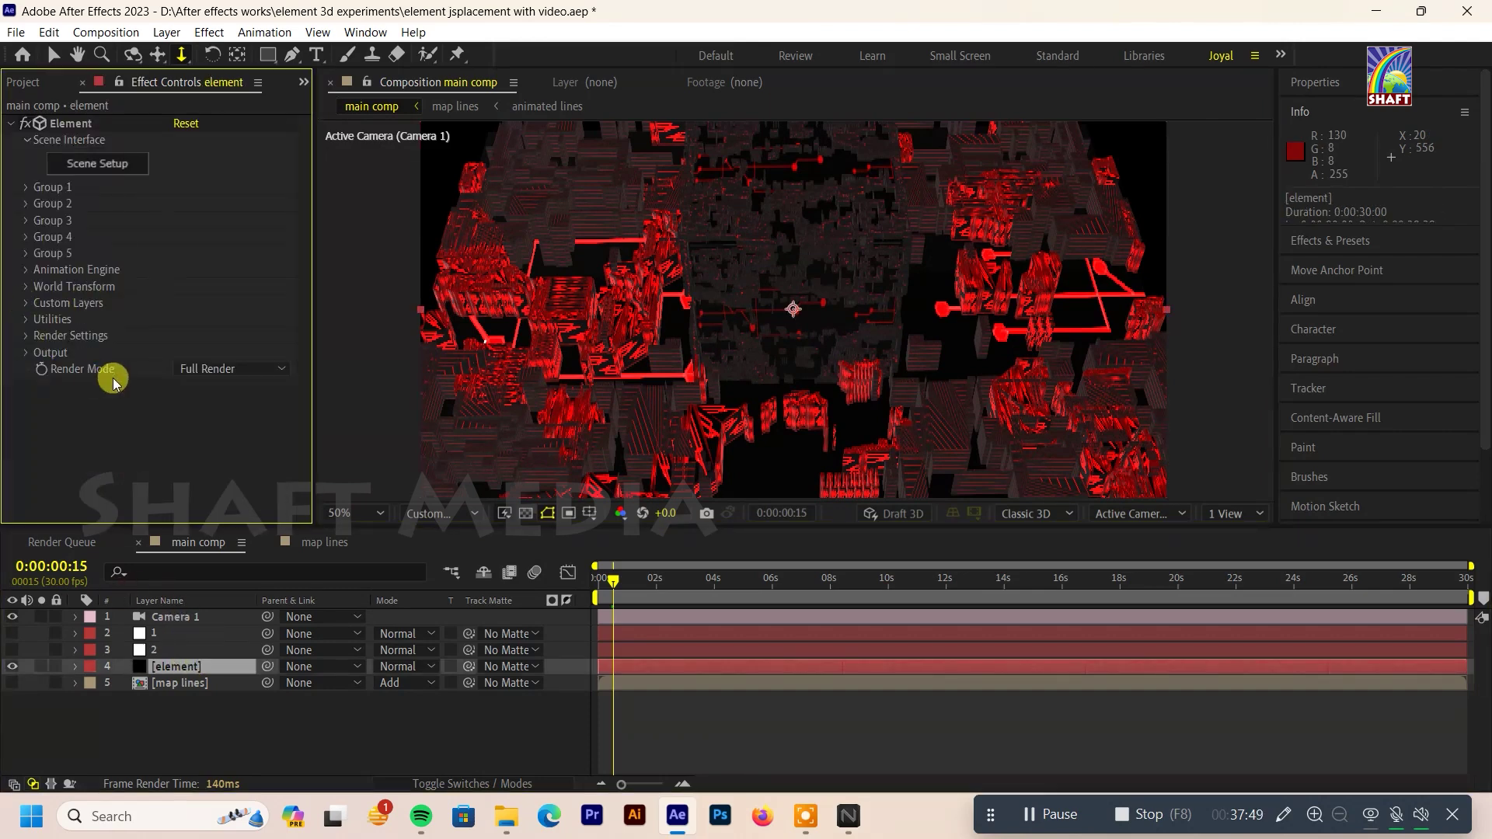
pyautogui.click(24, 356)
pyautogui.scroll(-1, 175, 331)
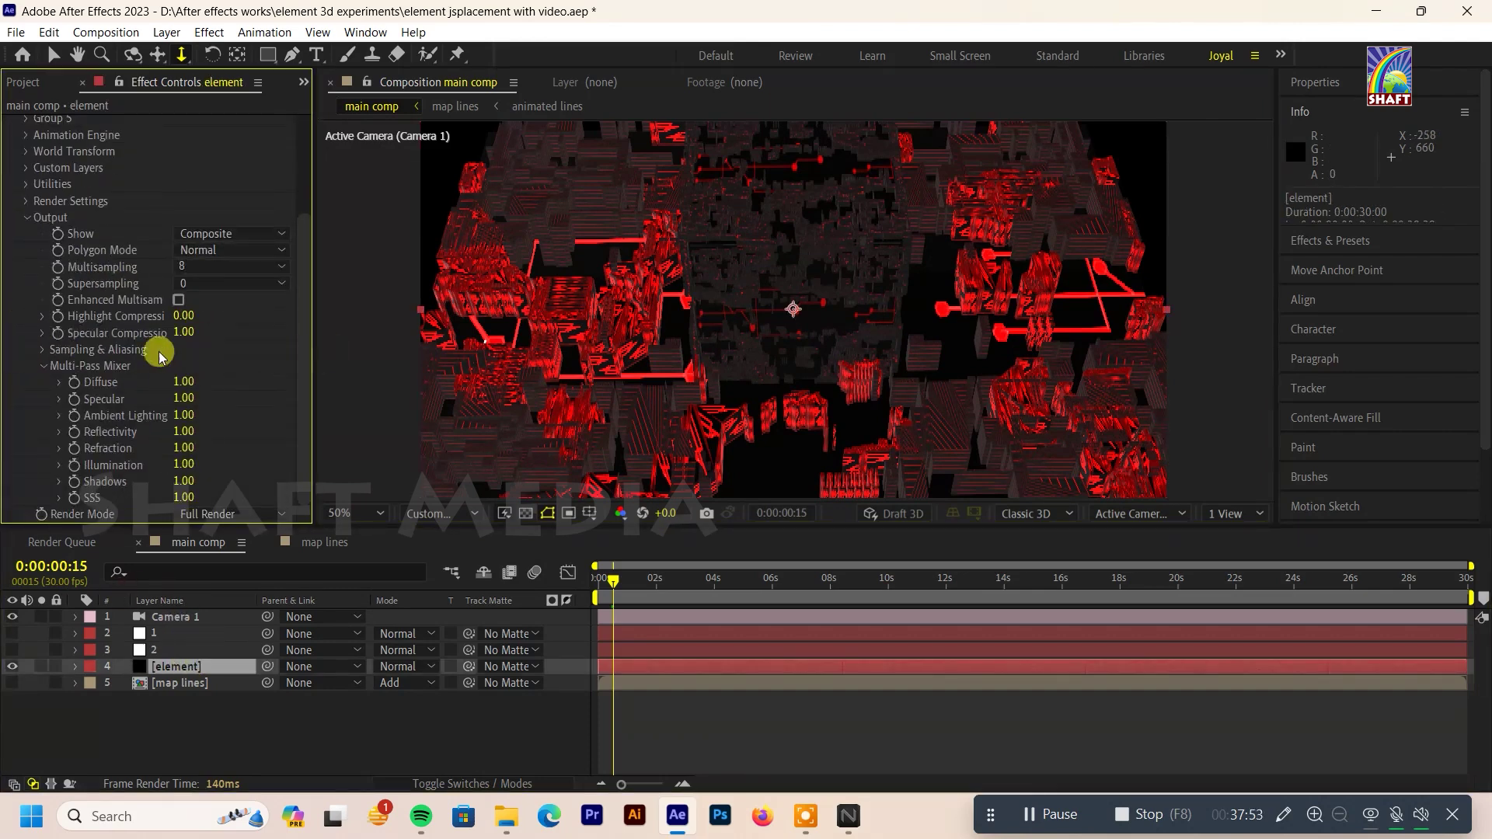
pyautogui.click(39, 367)
pyautogui.click(25, 334)
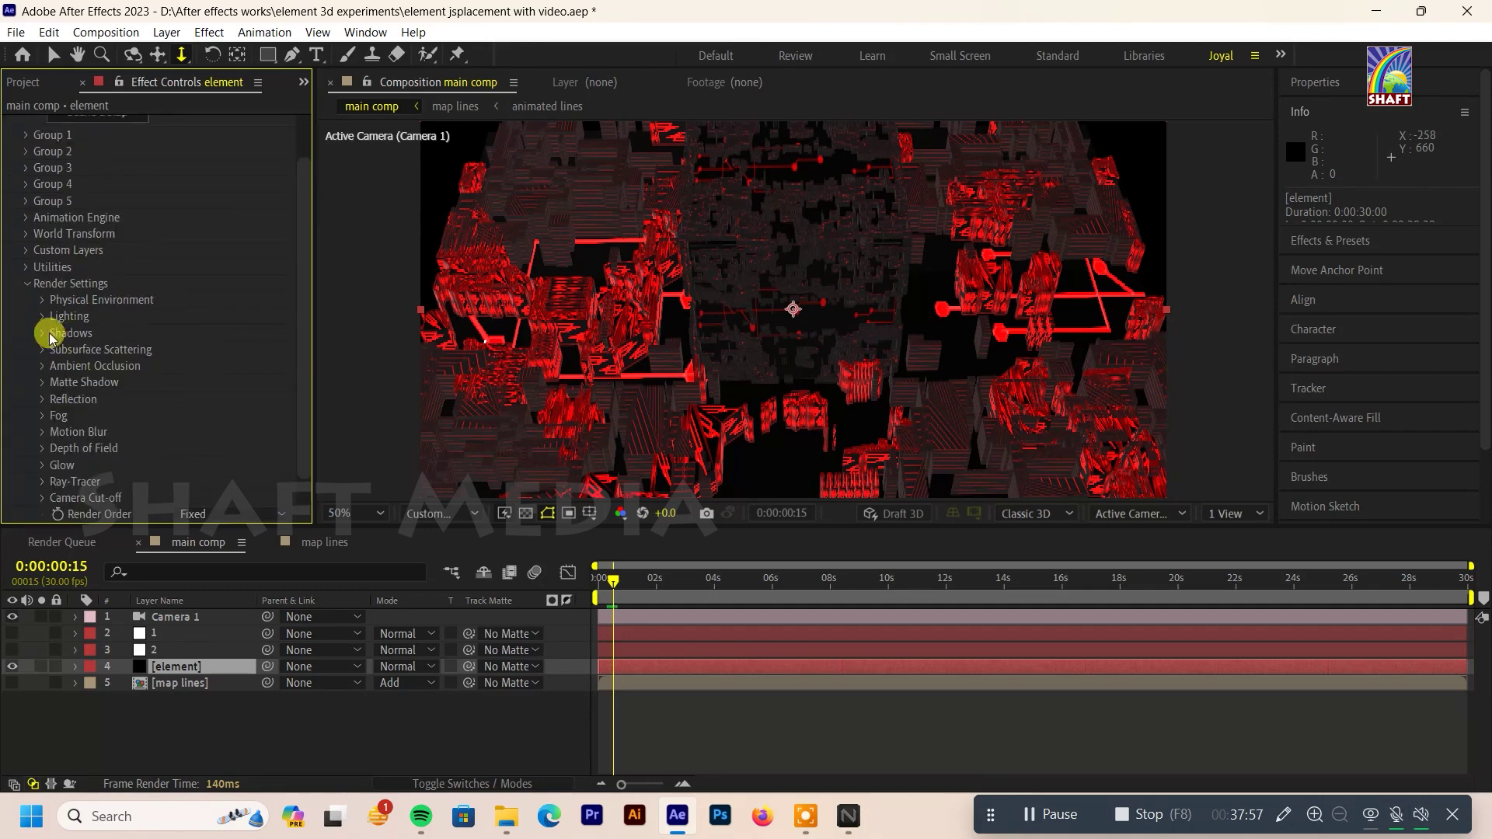
pyautogui.click(40, 301)
pyautogui.click(185, 400)
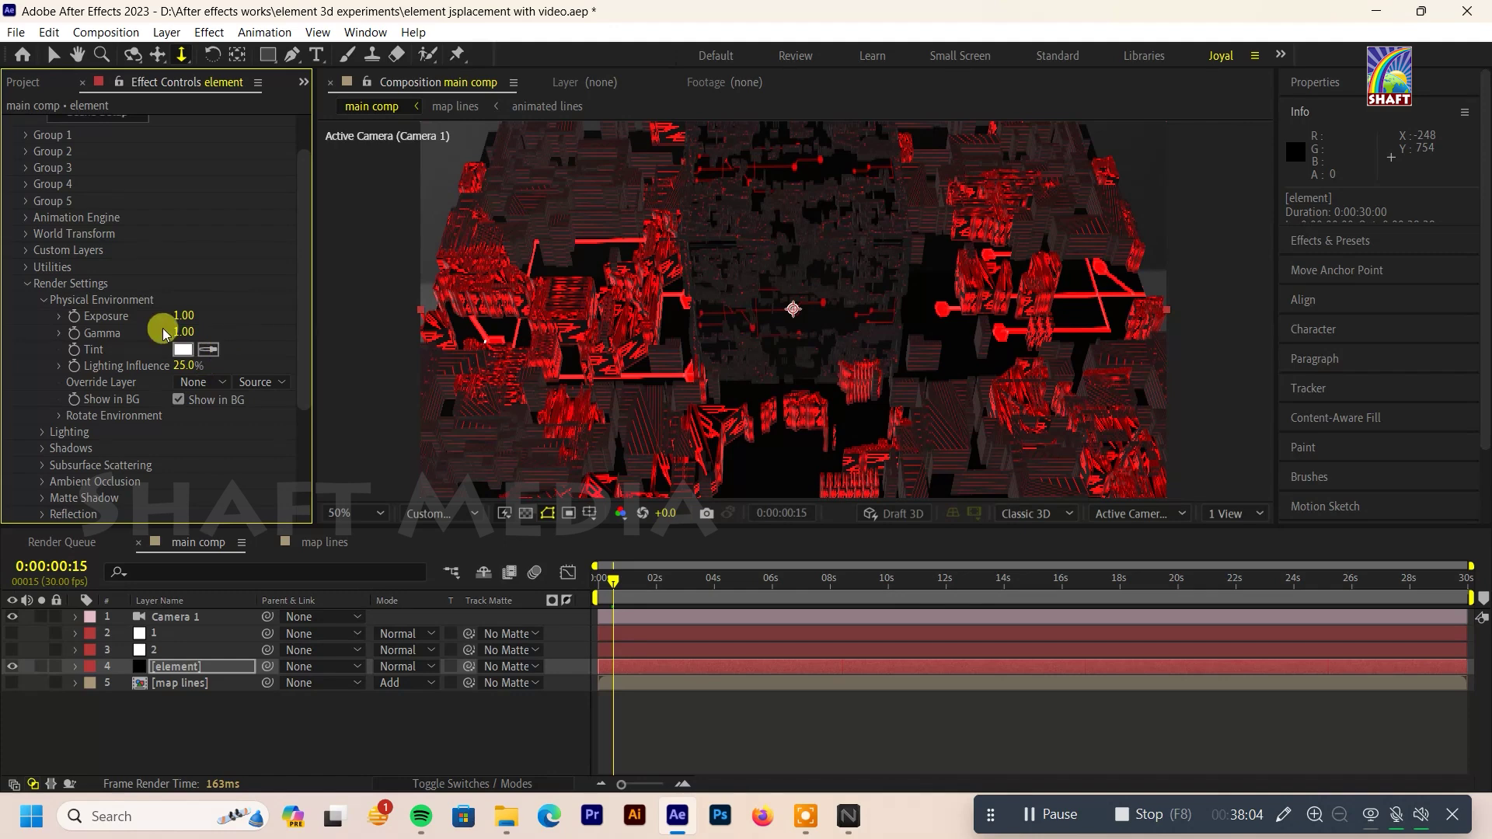
pyautogui.click(36, 303)
# Step: Reframe the red city more tightly by moving and panning Camera 1
pyautogui.moveTo(684, 348); pyautogui.dragTo(792, 309)
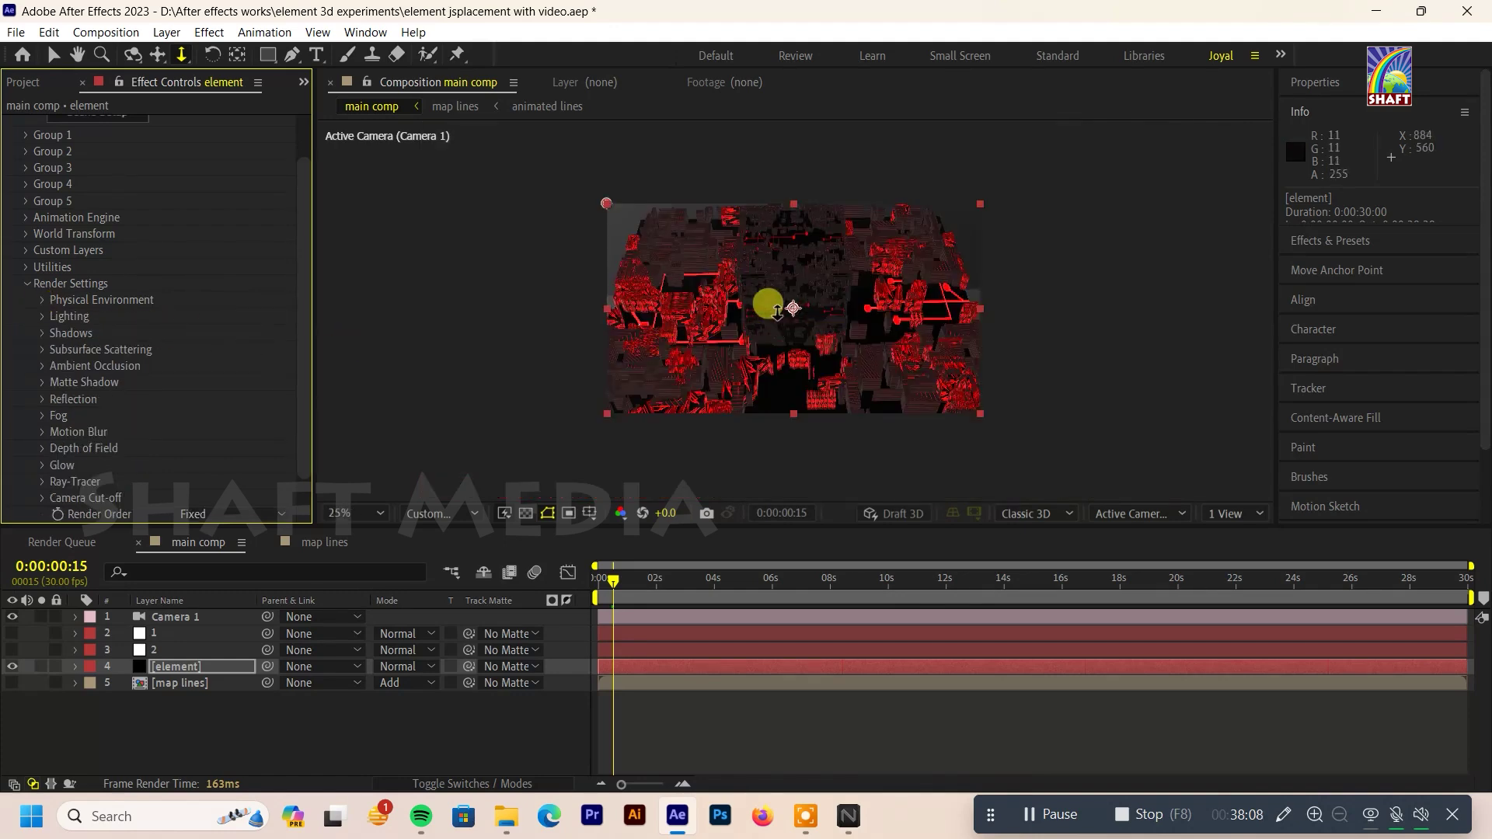
pyautogui.press('c')
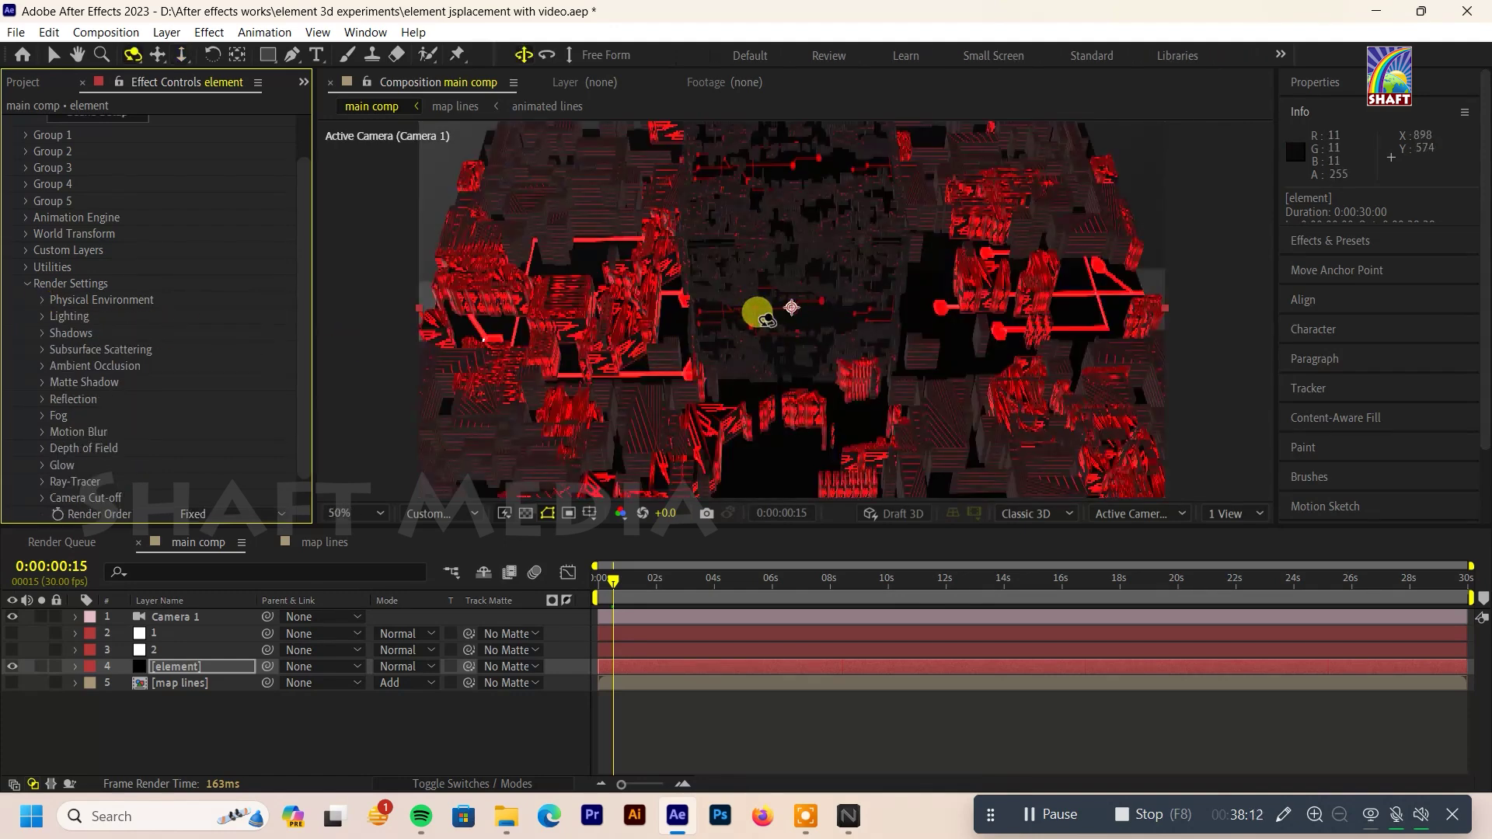
pyautogui.press('c')
pyautogui.moveTo(751, 310); pyautogui.dragTo(768, 269)
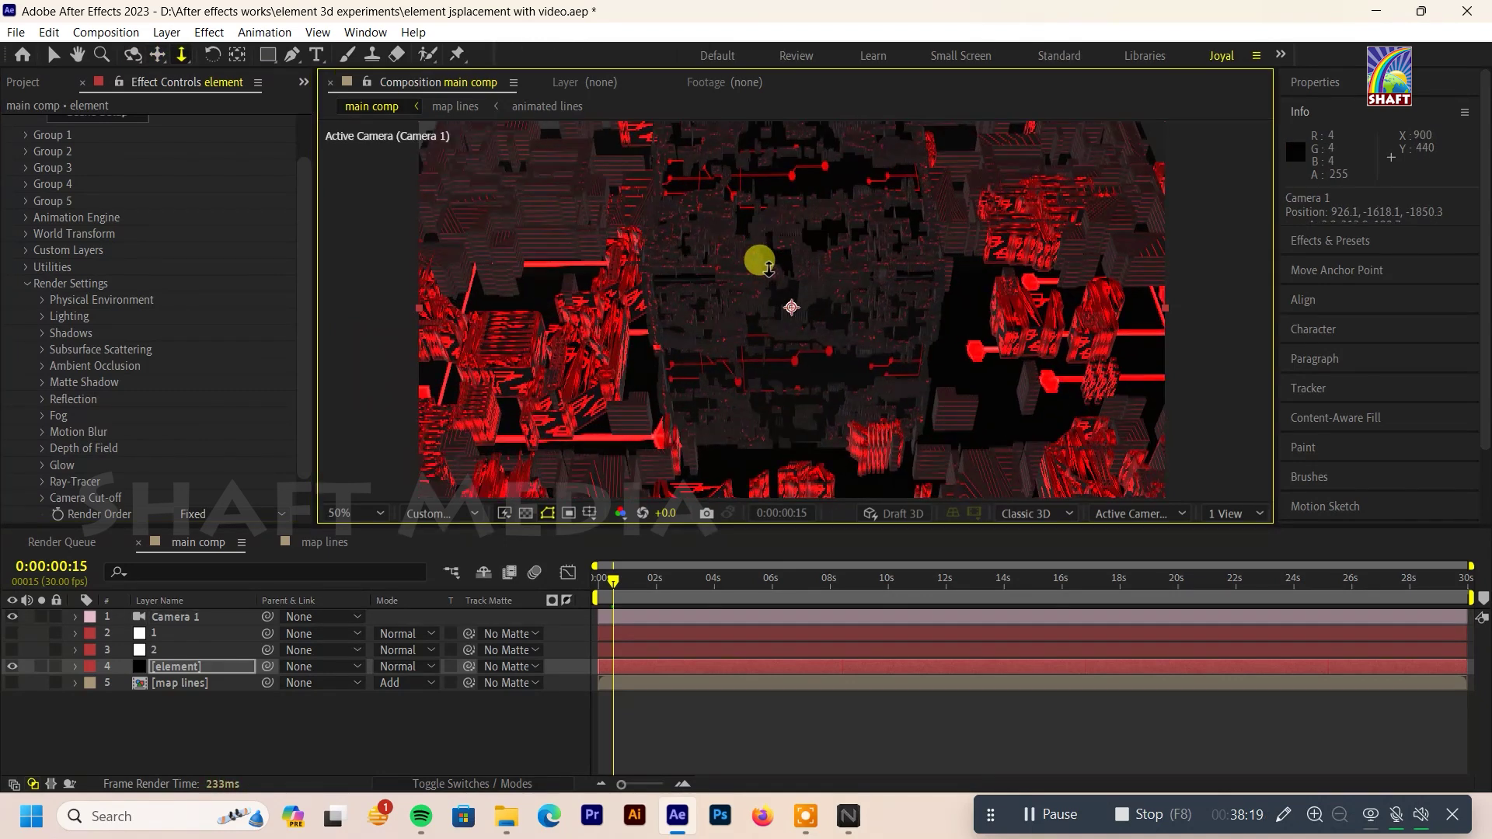
pyautogui.click(179, 616)
# Step: Keyframe Camera 1's Point of Interest and Position at 0:00:00:08, then go to 0:00:01:00
pyautogui.click(90, 616)
pyautogui.click(76, 616)
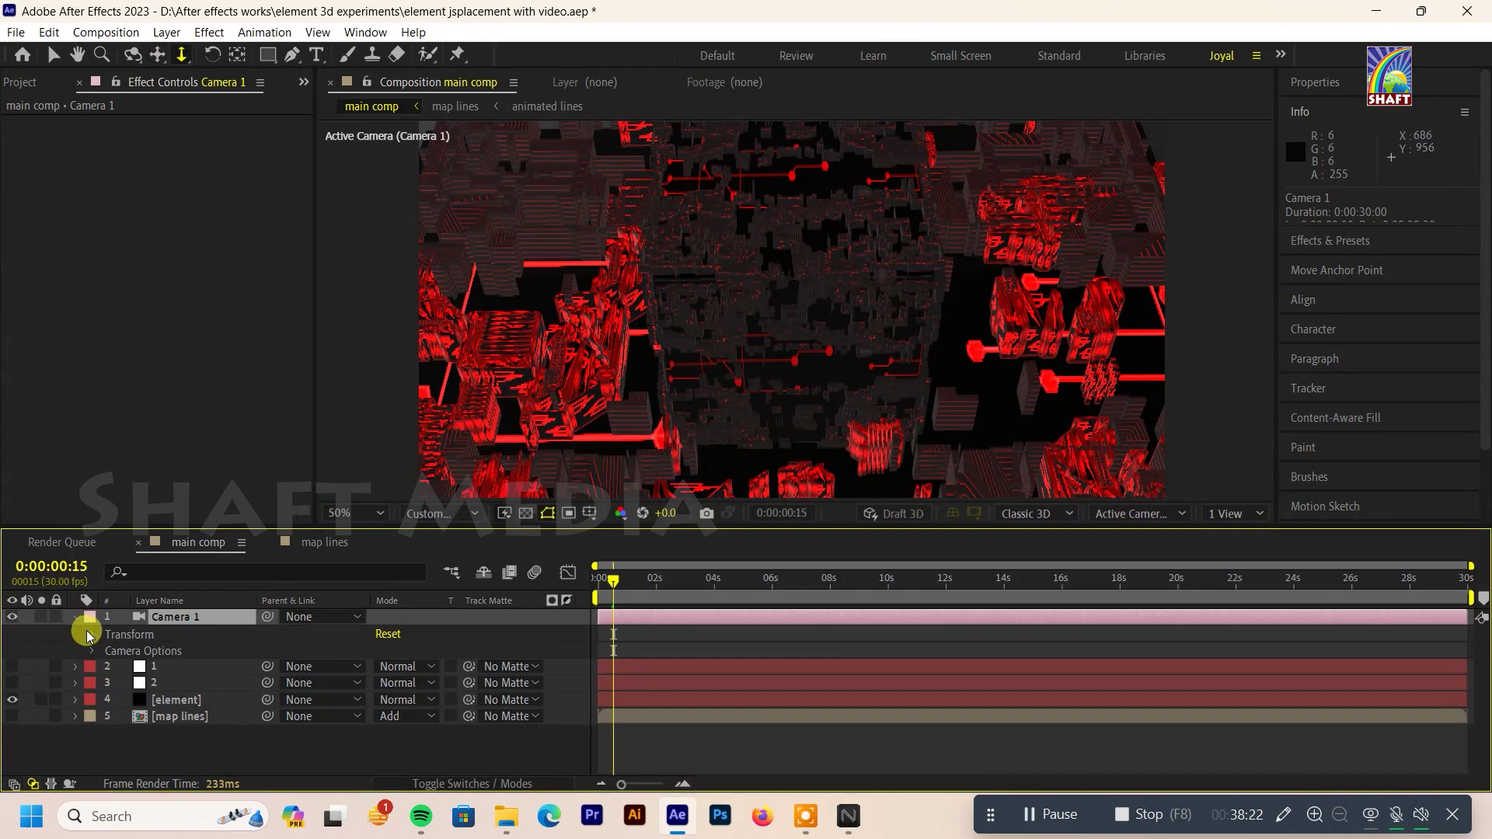
pyautogui.click(93, 634)
pyautogui.click(123, 650)
pyautogui.click(124, 666)
pyautogui.moveTo(642, 655); pyautogui.dragTo(606, 667)
pyautogui.moveTo(613, 580)
pyautogui.mouseDown()
pyautogui.moveTo(649, 589)
pyautogui.moveTo(633, 584)
pyautogui.mouseUp()
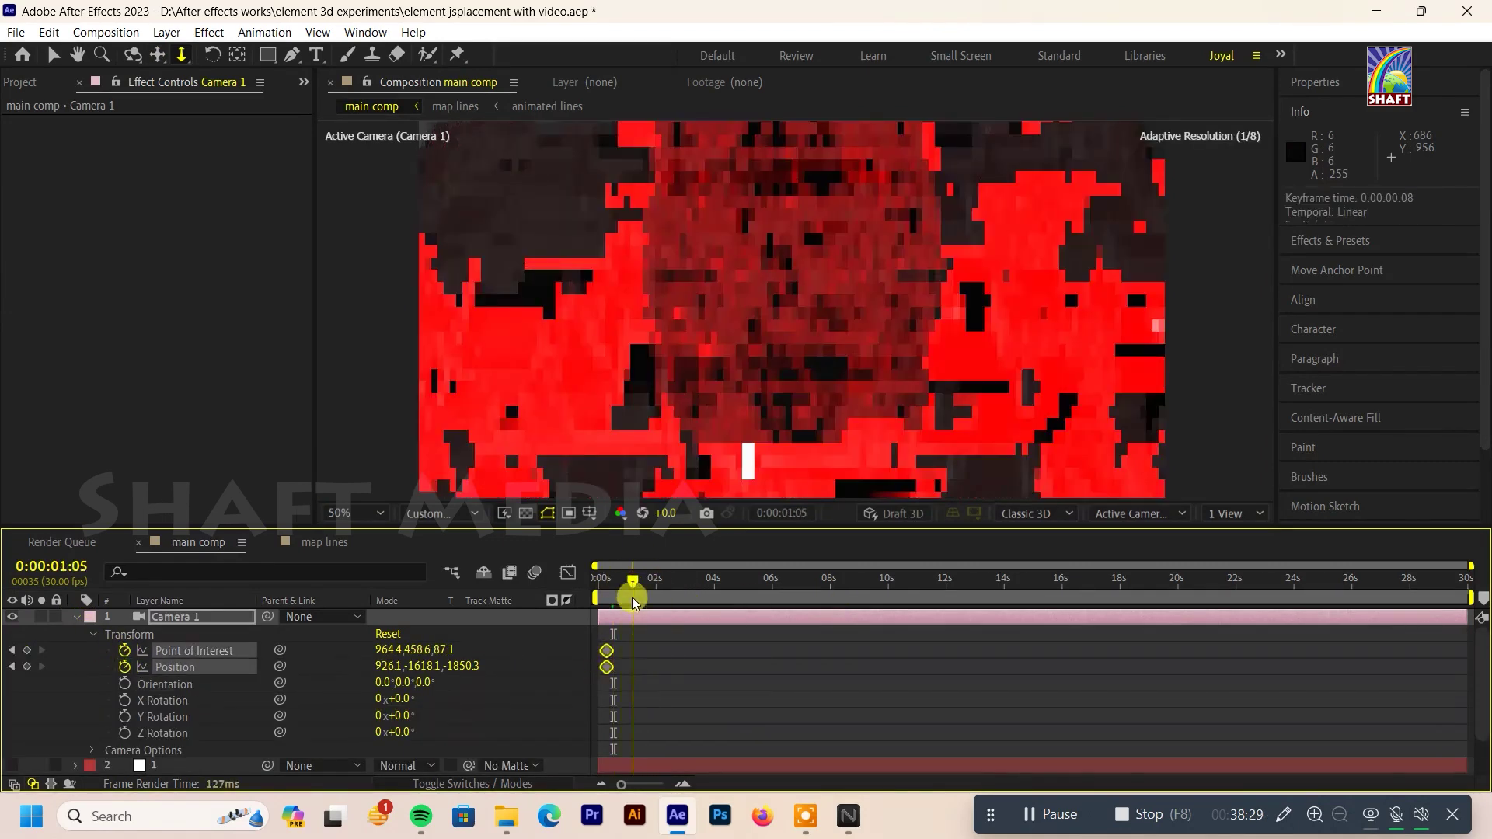
pyautogui.moveTo(621, 785); pyautogui.dragTo(647, 787)
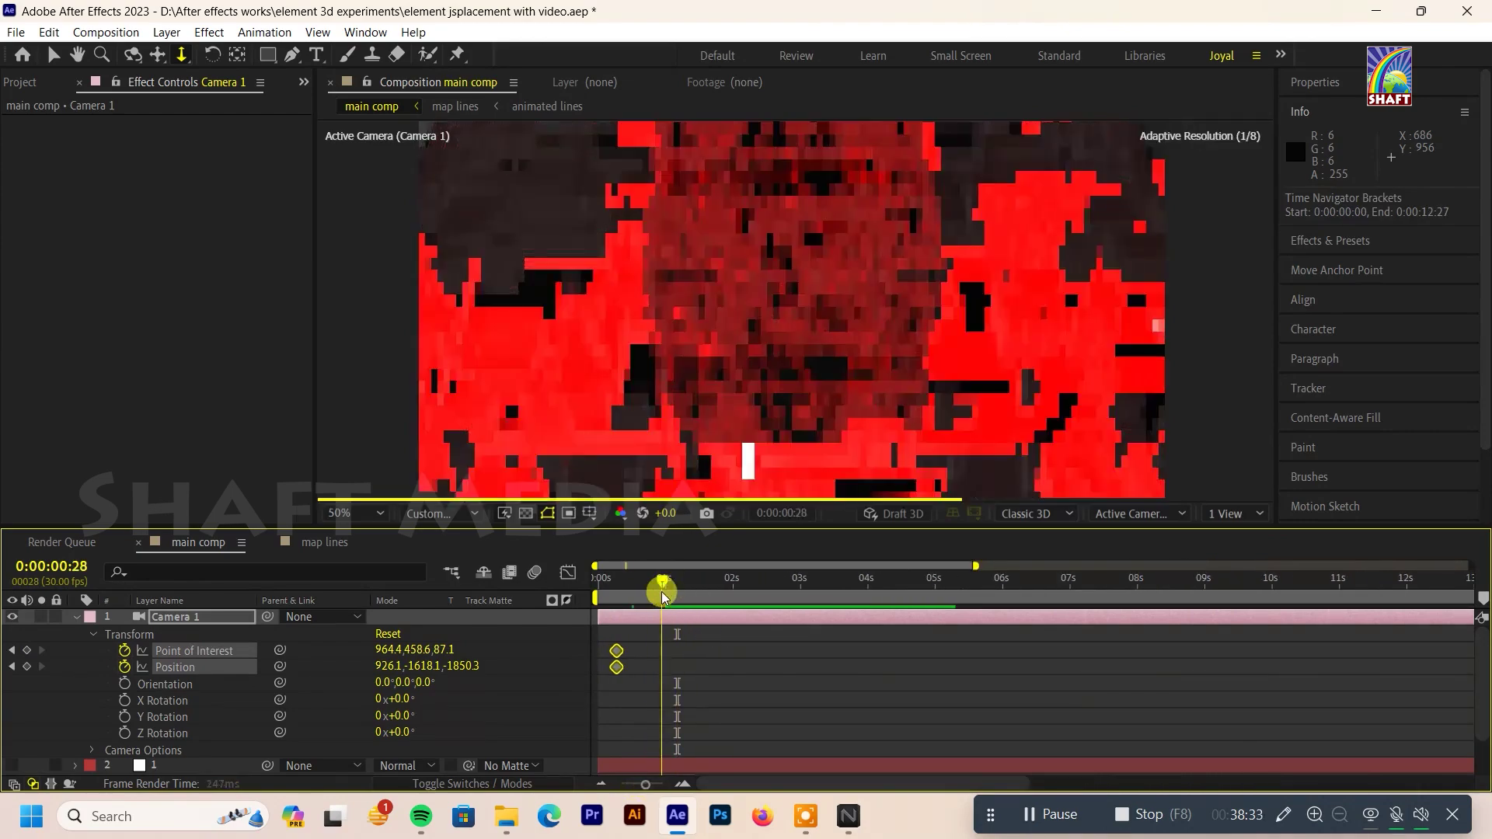
pyautogui.moveTo(687, 593); pyautogui.dragTo(666, 588)
# Step: Move the camera to an angled close view at position 2000.2, -2173.6, -796.6
pyautogui.moveTo(855, 277); pyautogui.dragTo(855, 321)
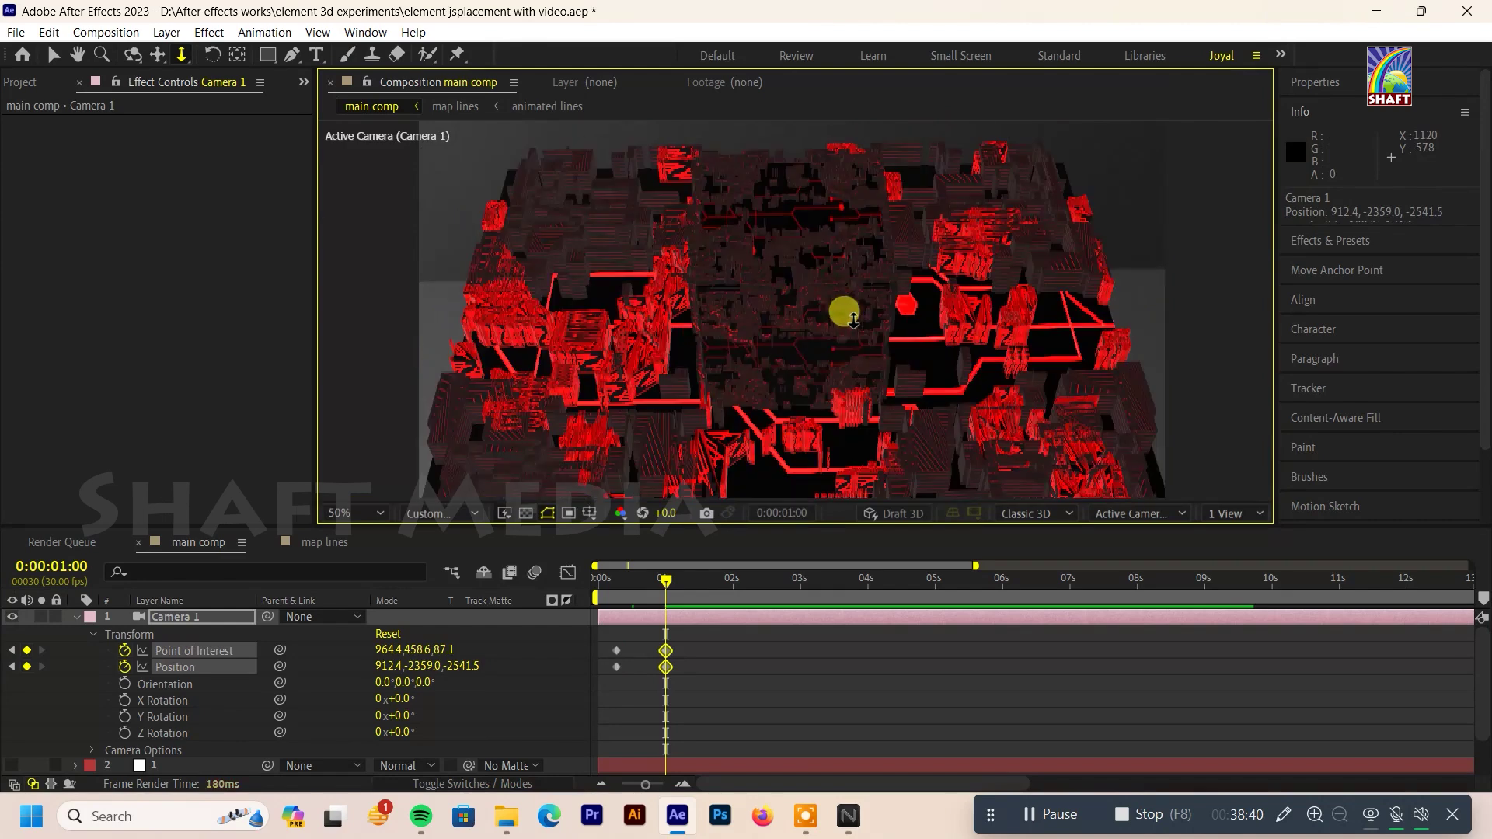
pyautogui.moveTo(860, 338); pyautogui.dragTo(875, 276)
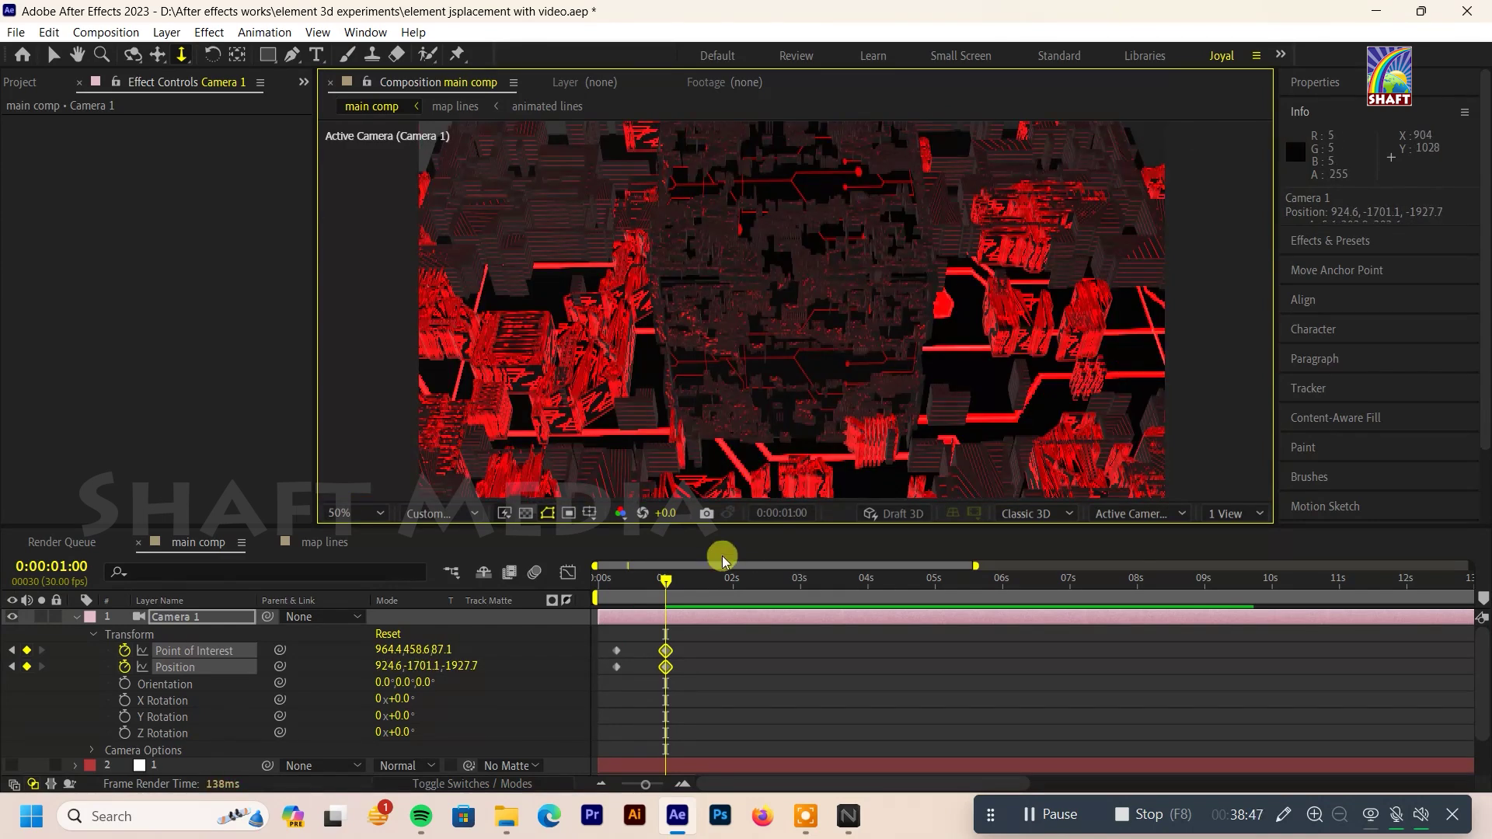
pyautogui.press('c')
pyautogui.moveTo(833, 376); pyautogui.dragTo(808, 388)
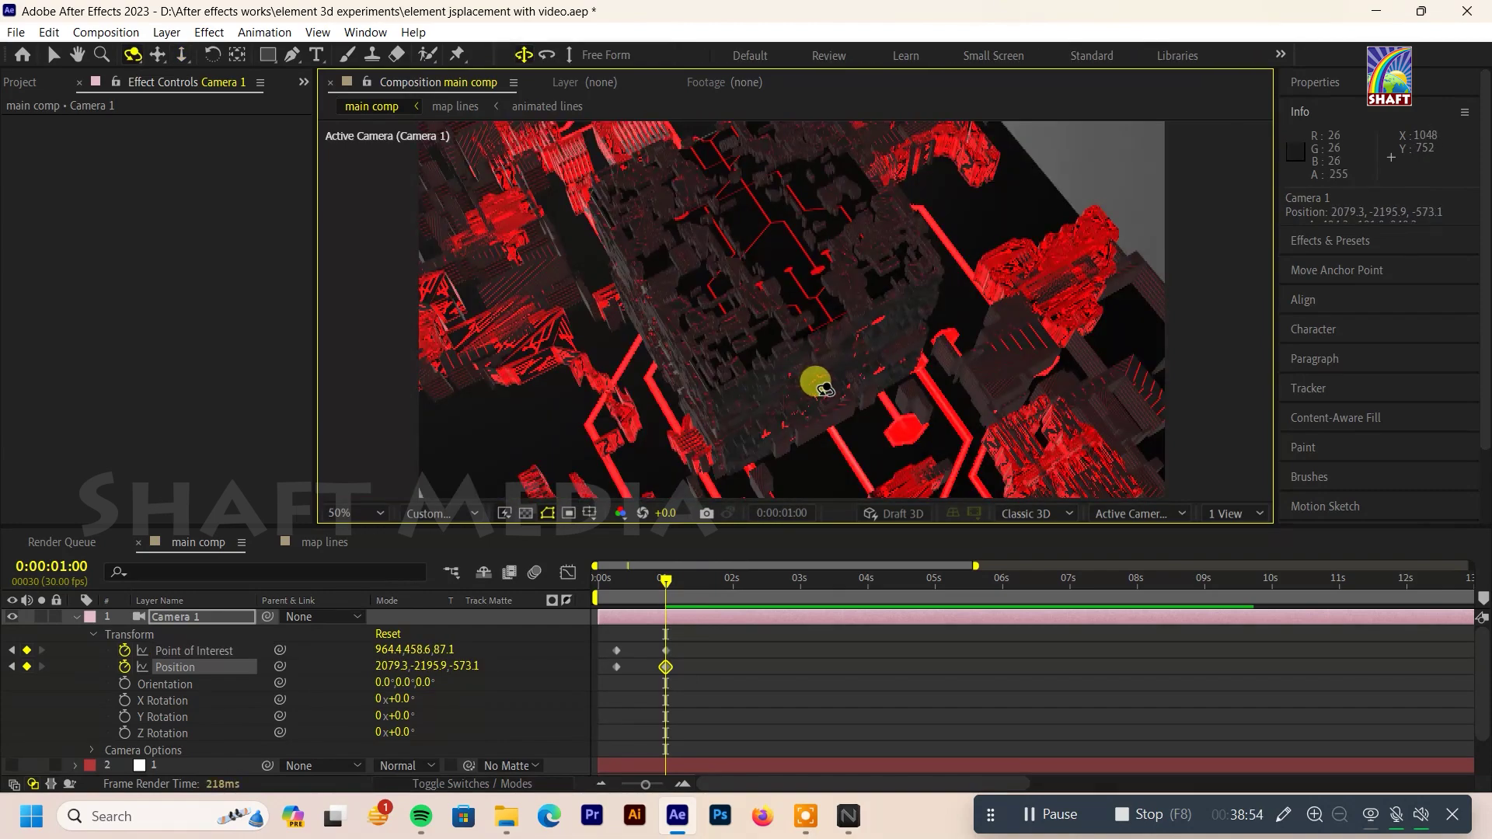
pyautogui.press('c')
pyautogui.moveTo(892, 351); pyautogui.dragTo(866, 351)
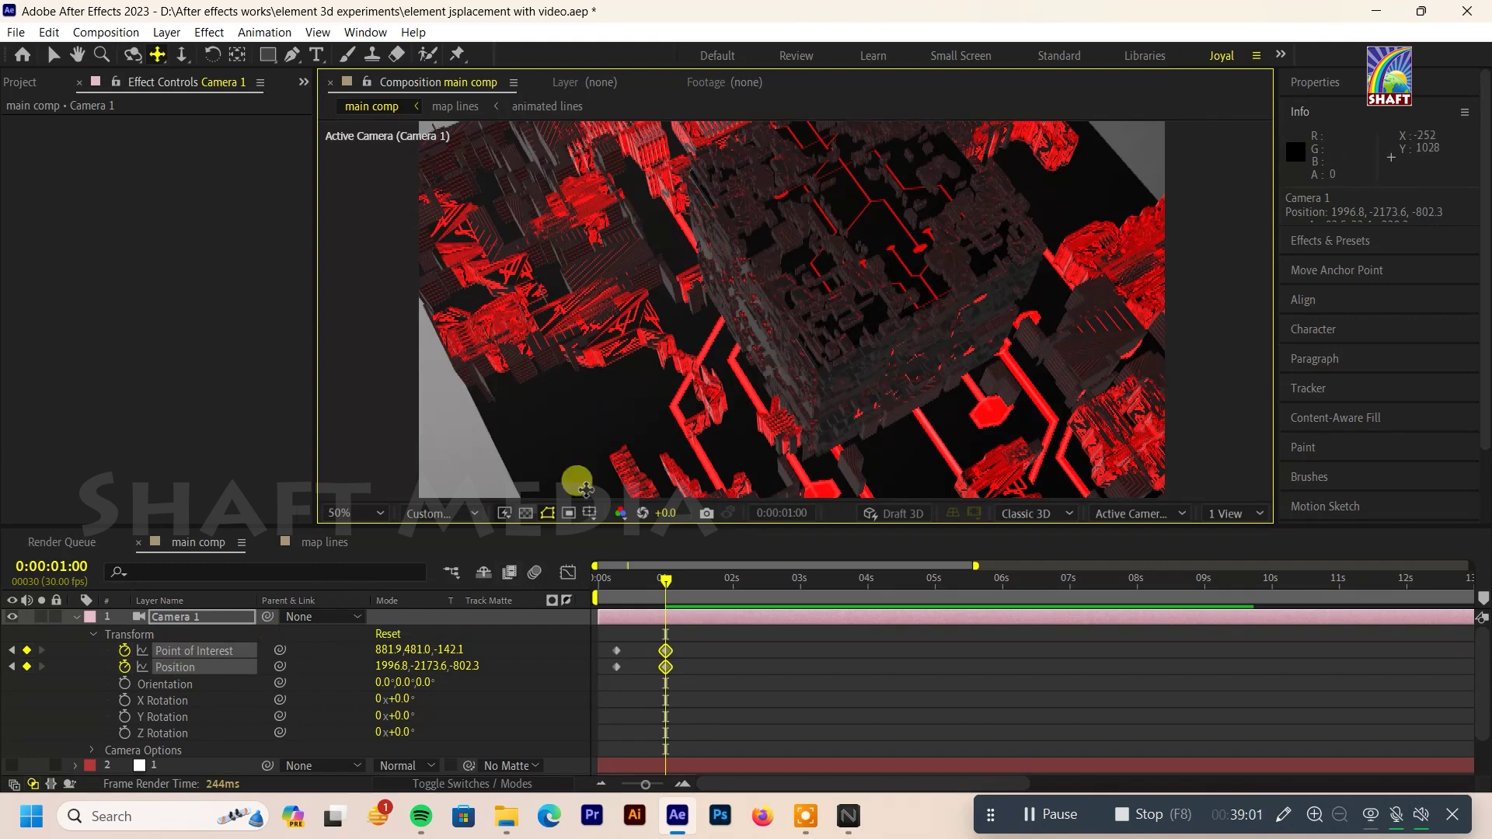
pyautogui.moveTo(872, 336); pyautogui.dragTo(878, 348)
pyautogui.click(200, 655)
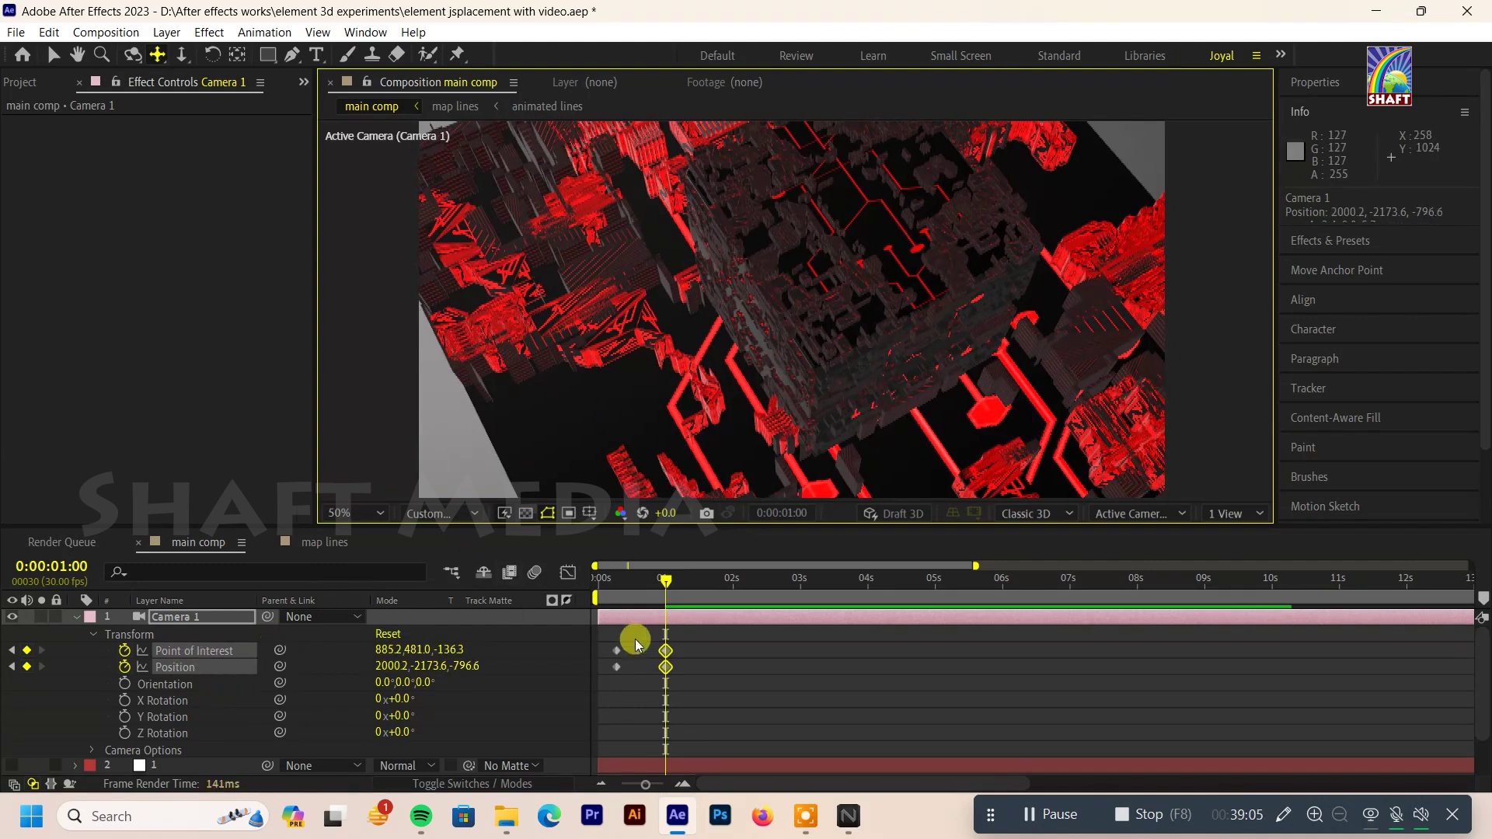
pyautogui.scroll(-2, 178, 728)
pyautogui.click(156, 750)
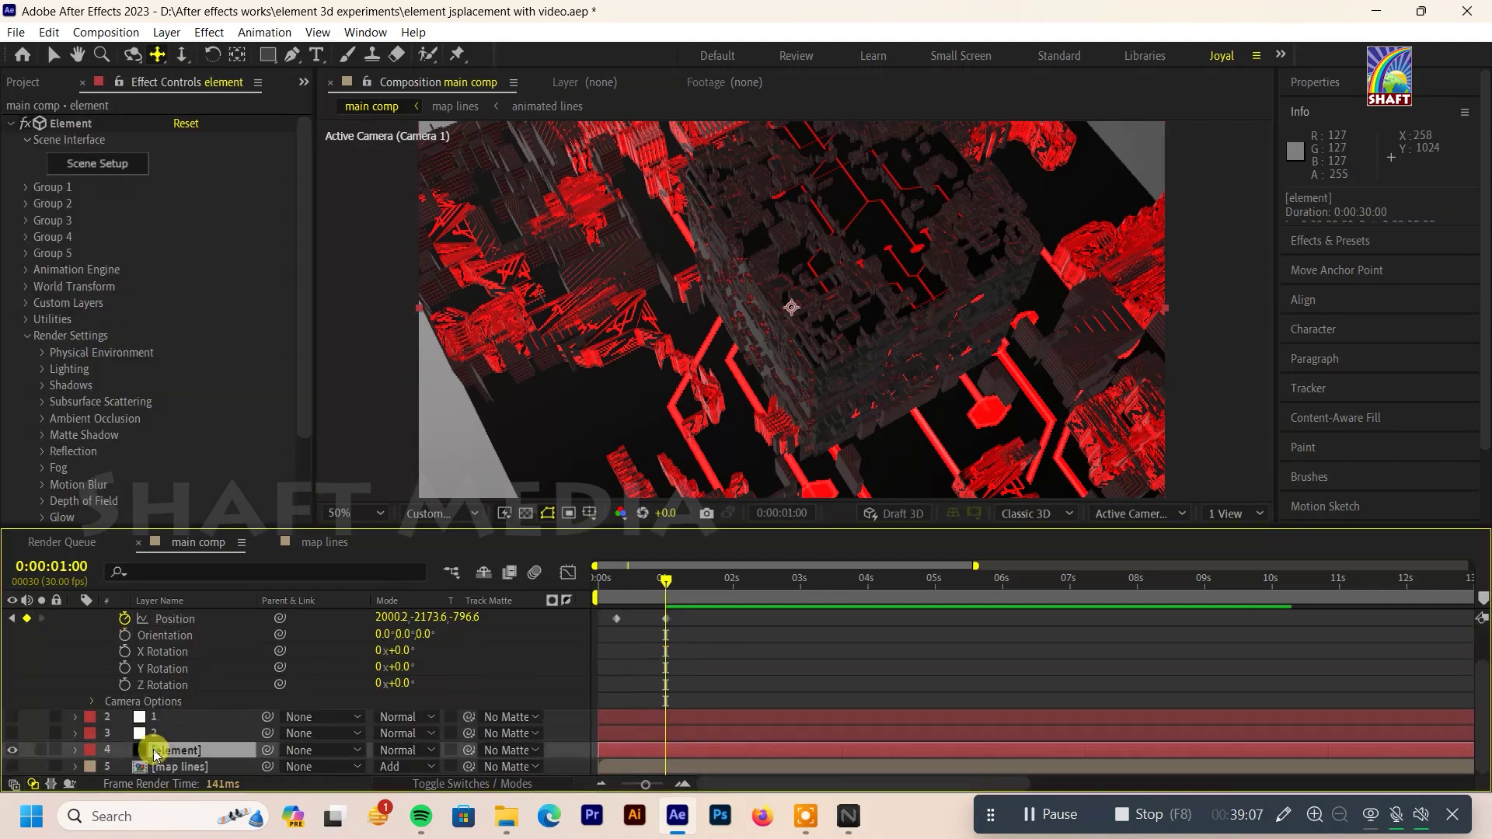
# Step: In Element 3D Scene Setup, set the ground plane's Size X to 20
pyautogui.click(107, 159)
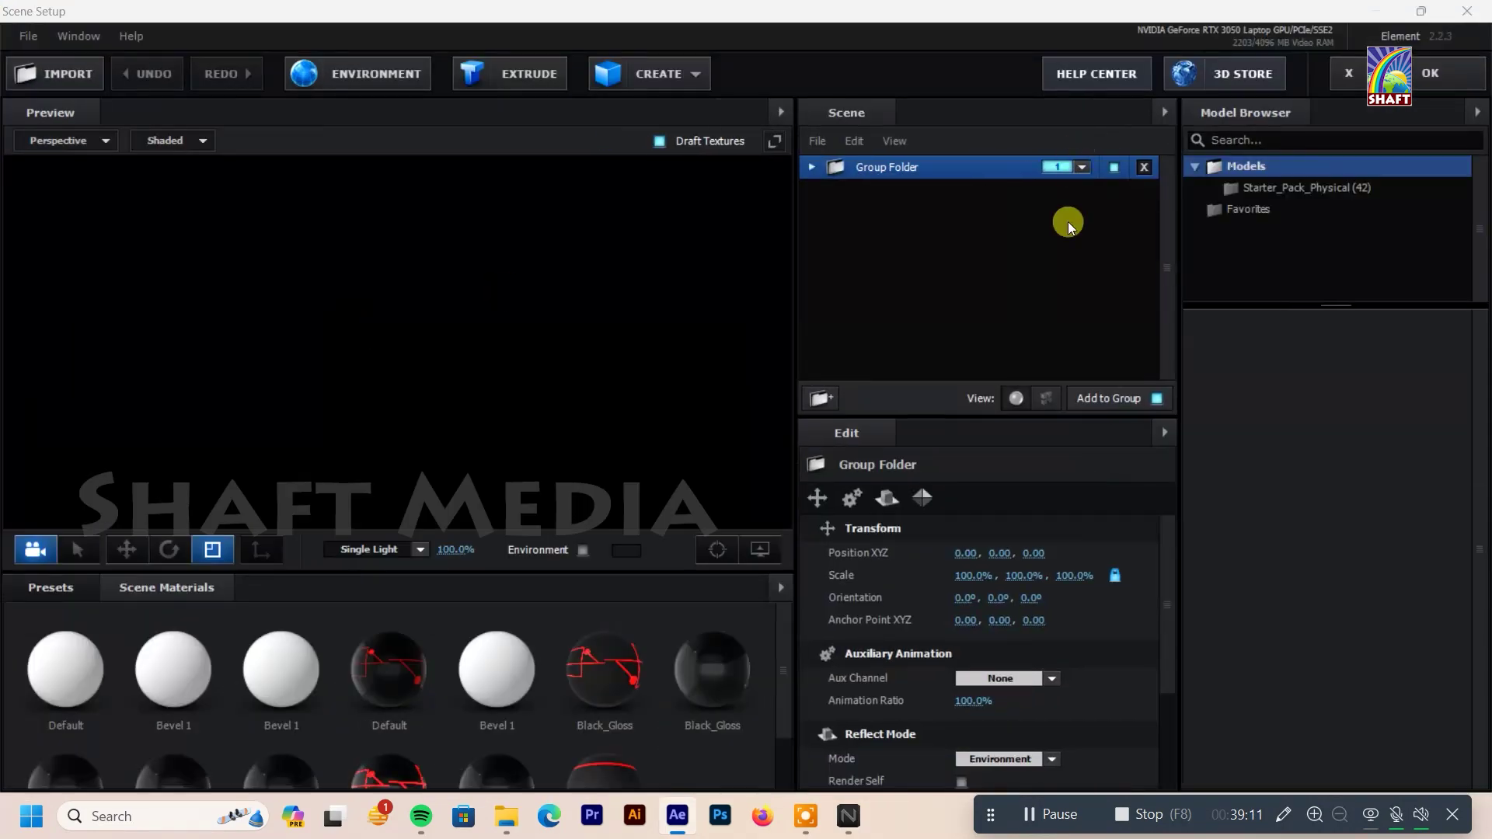
pyautogui.click(813, 169)
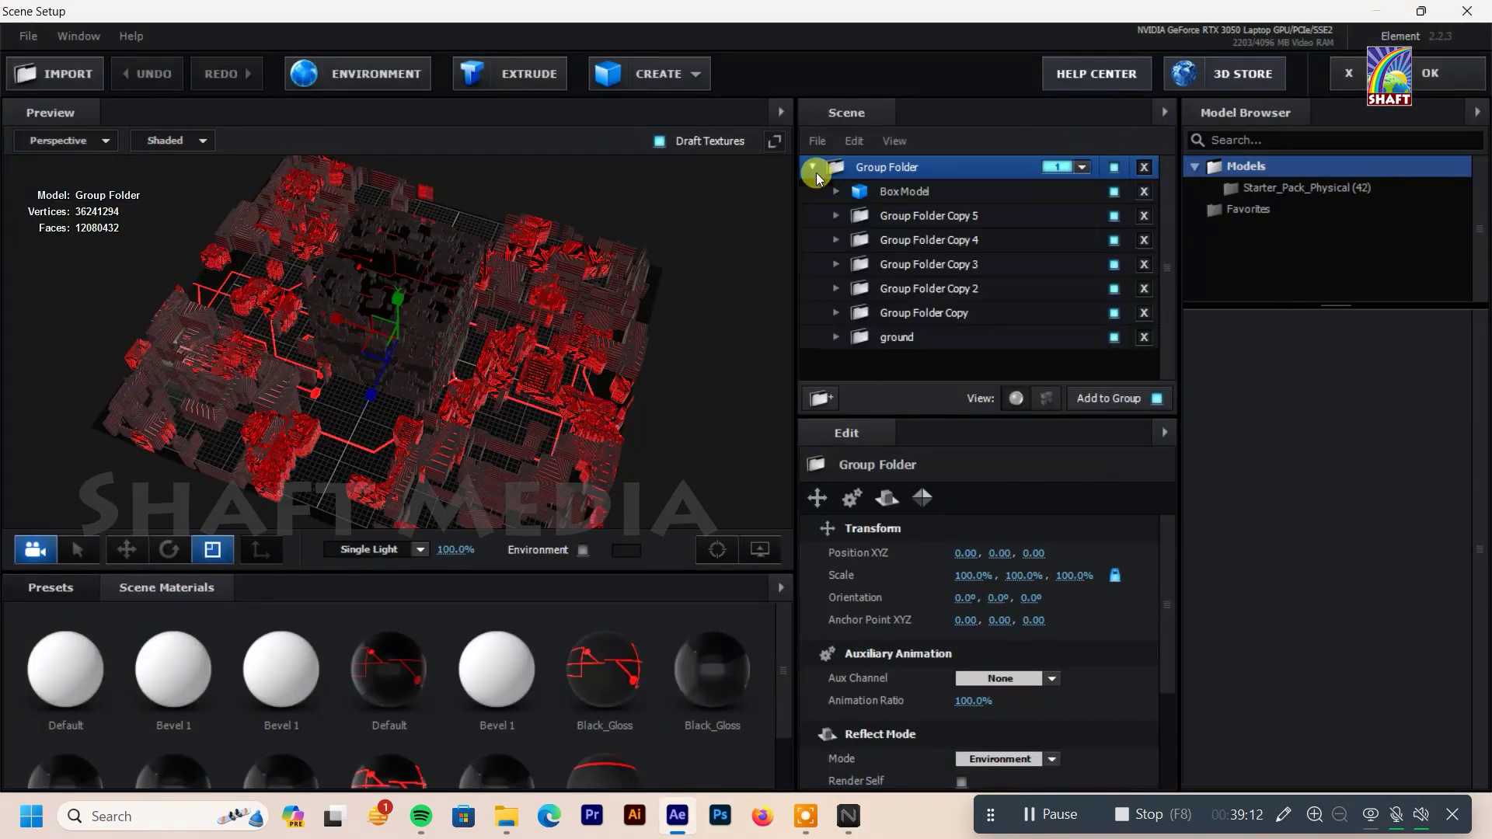
pyautogui.click(892, 339)
pyautogui.moveTo(965, 575)
pyautogui.mouseDown()
pyautogui.moveTo(1065, 584)
pyautogui.moveTo(1031, 584)
pyautogui.mouseUp()
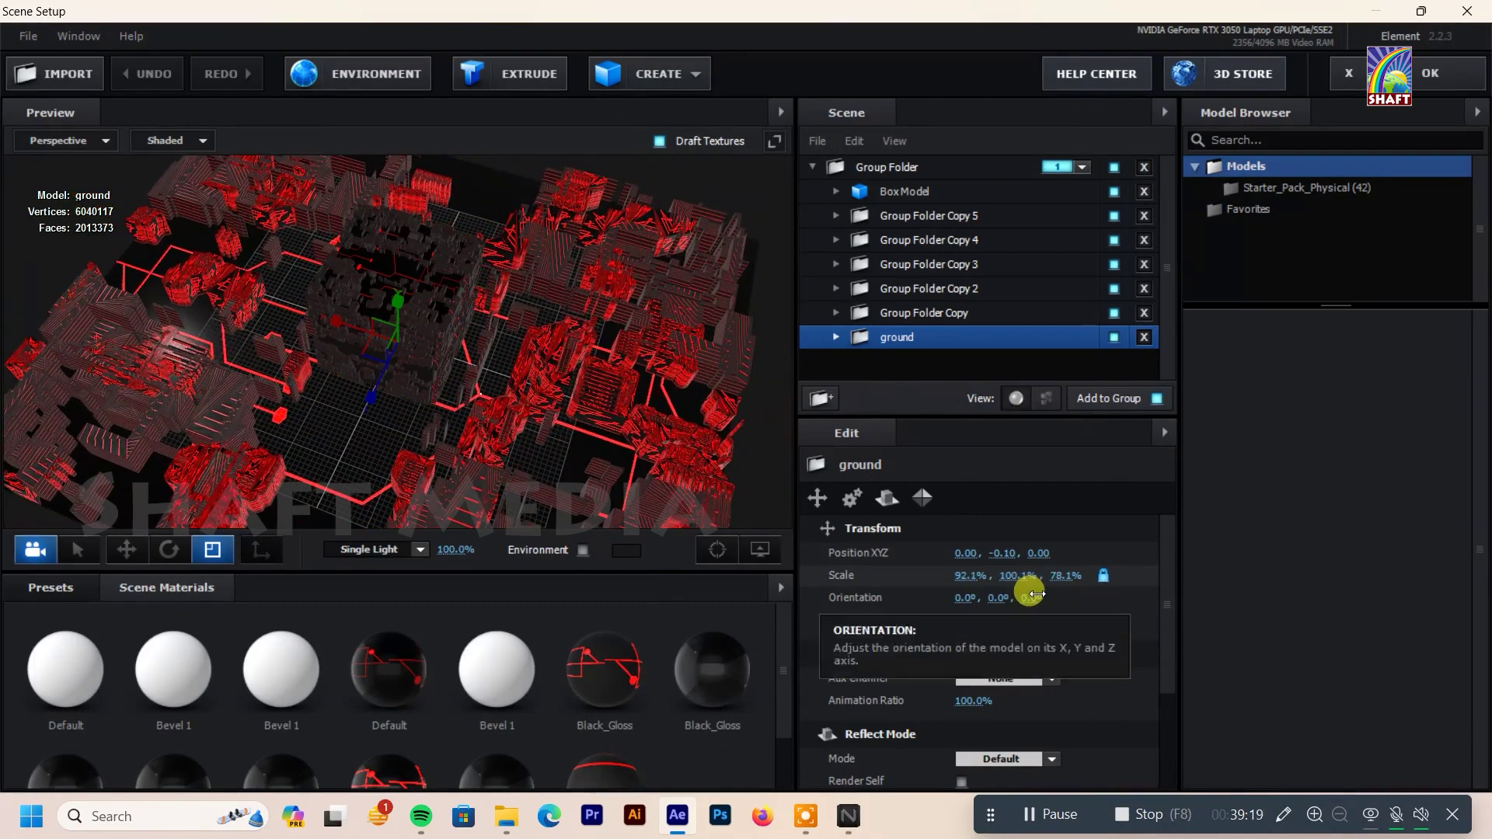
pyautogui.hotkey('ctrl', 'z')
pyautogui.click(835, 336)
pyautogui.click(933, 361)
pyautogui.click(967, 554)
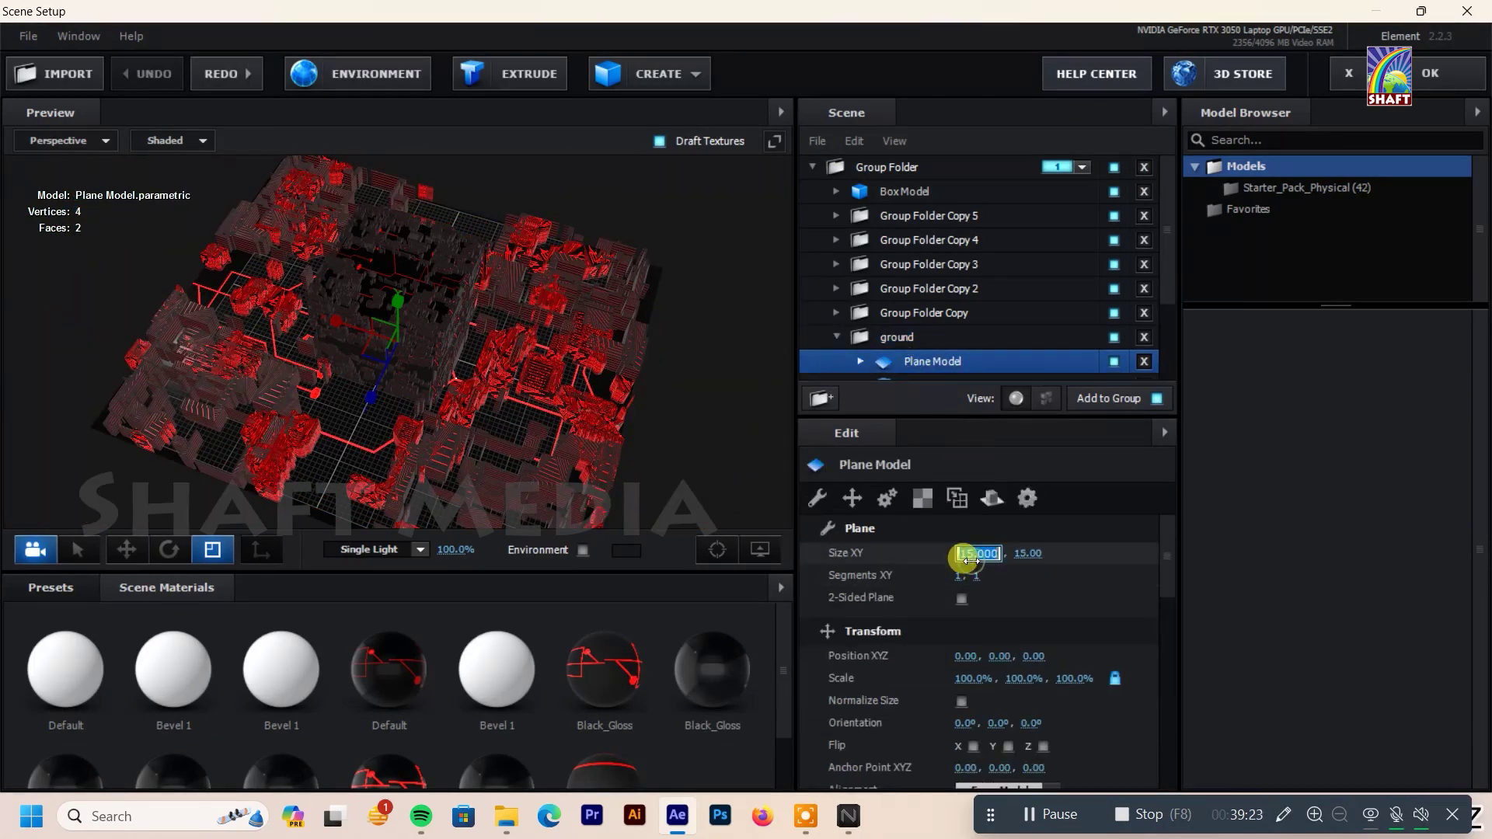
pyautogui.write('0')
pyautogui.press('Return')
pyautogui.write('210')
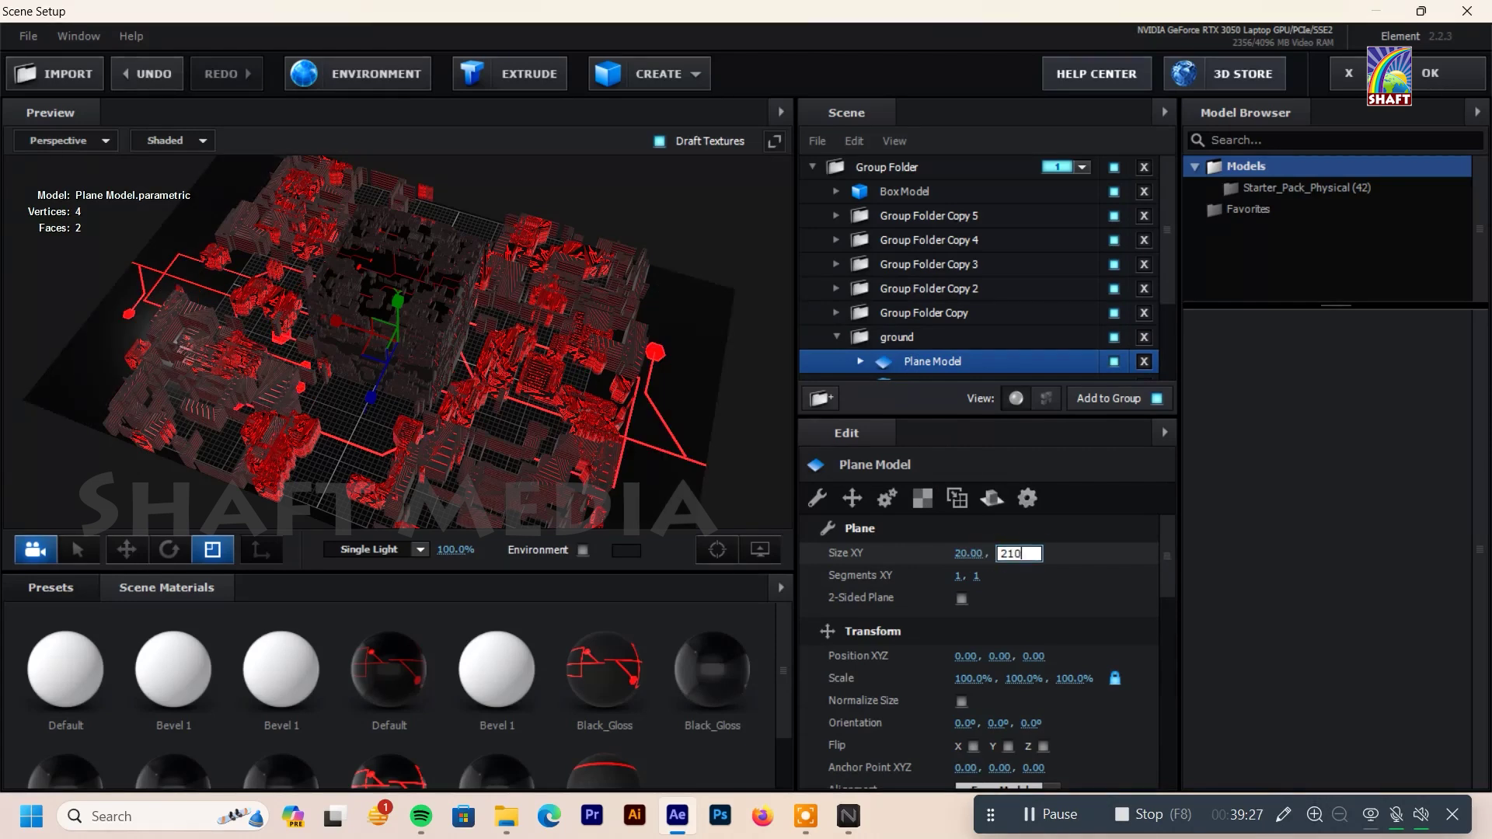
pyautogui.write('100')
pyautogui.press('Return')
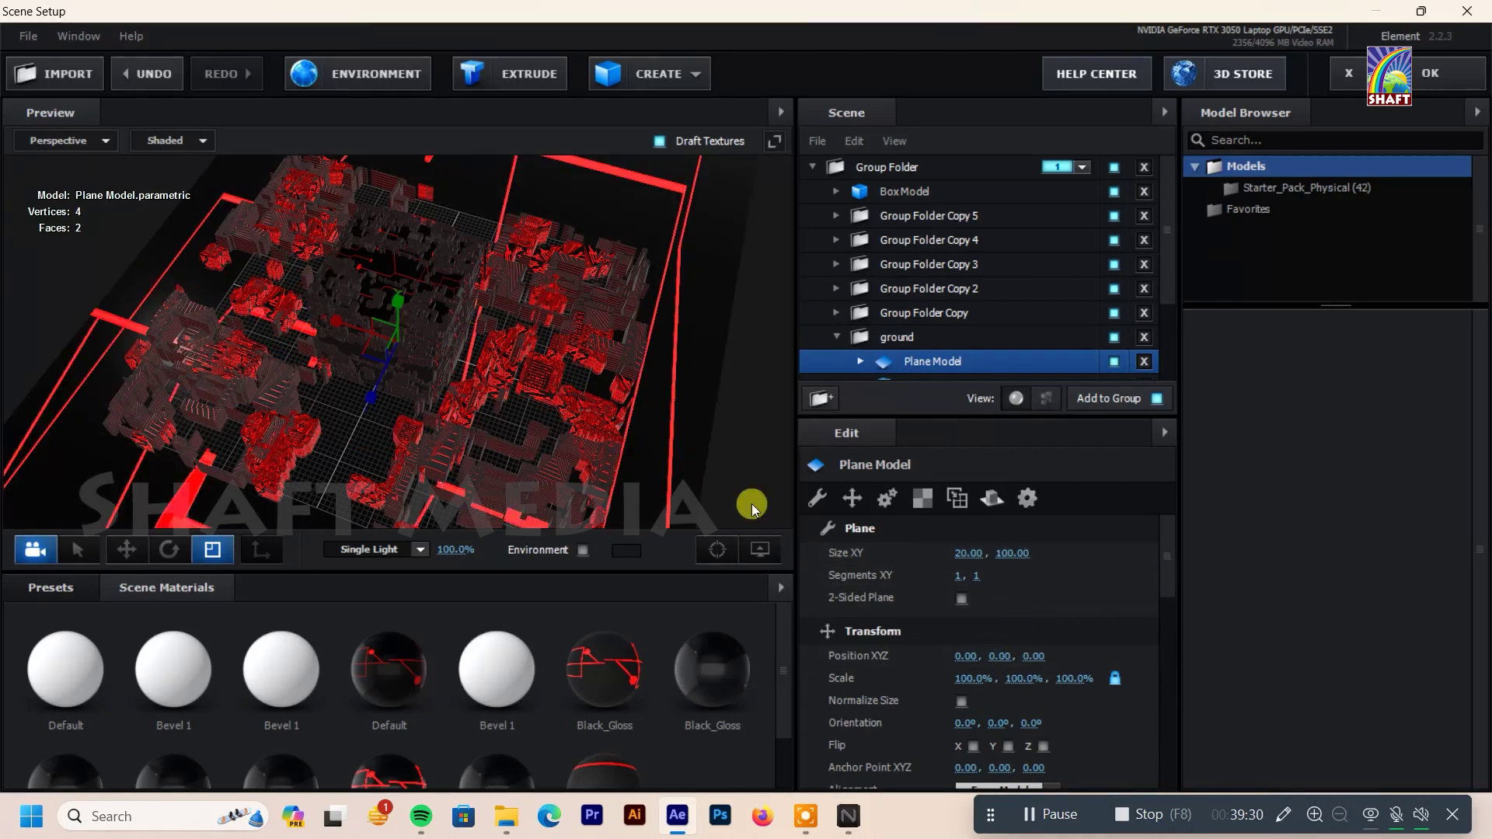
pyautogui.click(212, 548)
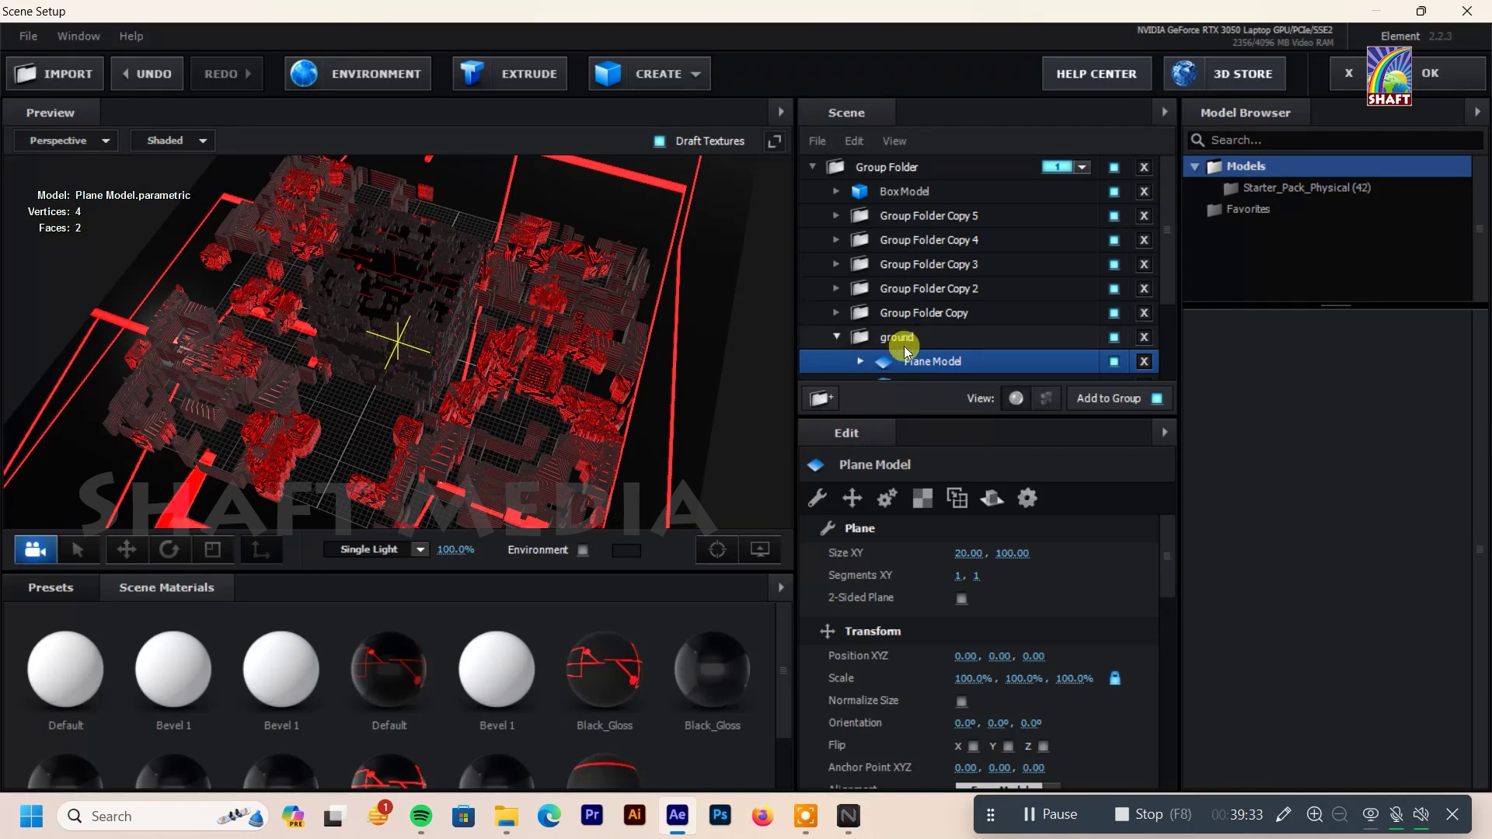
# Step: Try scaling the two red Extrusion Models, then undo the extrusion scaling
pyautogui.scroll(-2, 940, 327)
pyautogui.click(943, 318)
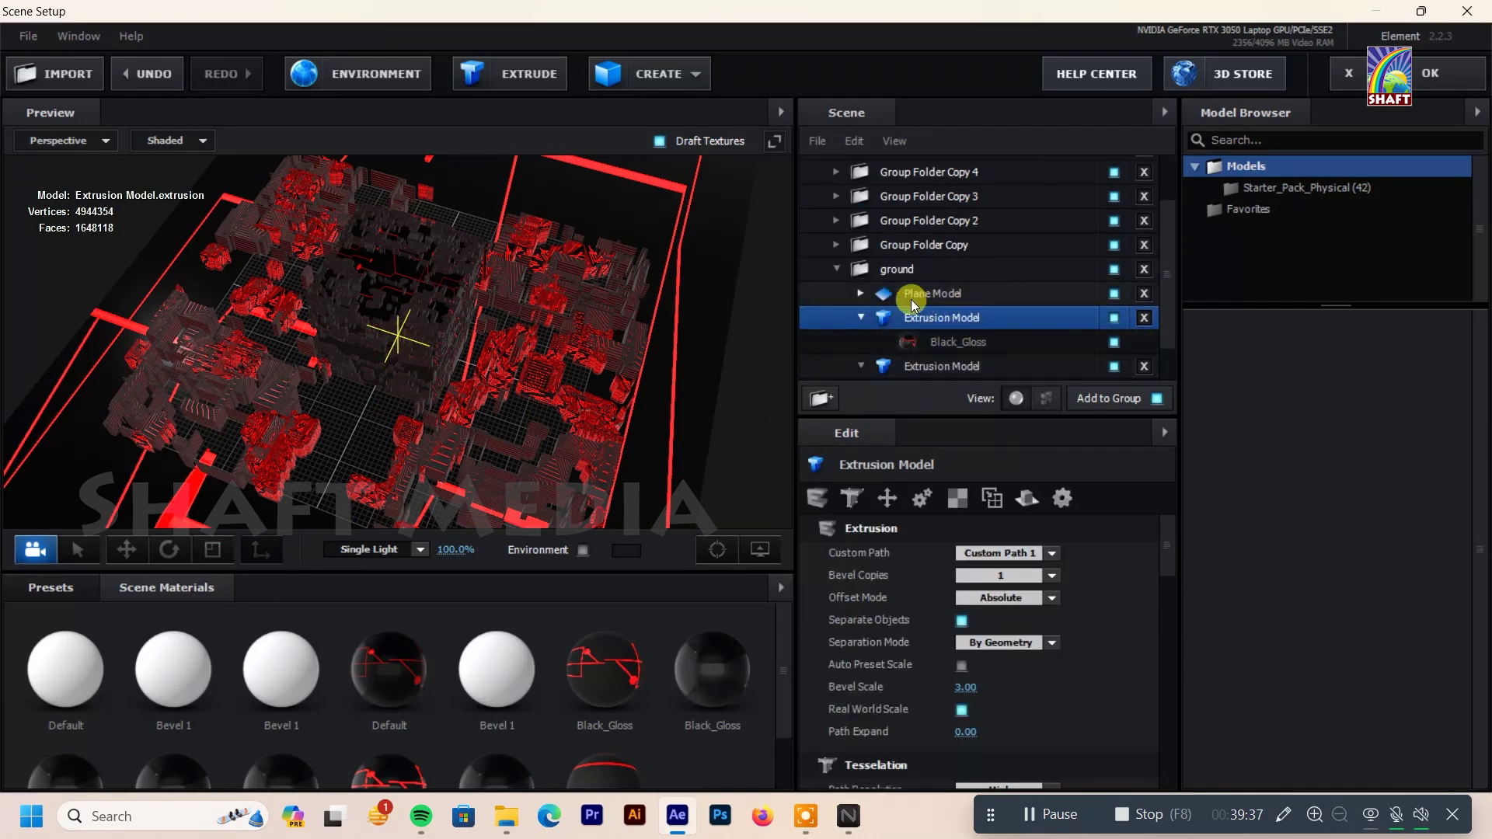
pyautogui.scroll(-2, 910, 297)
pyautogui.click(651, 332)
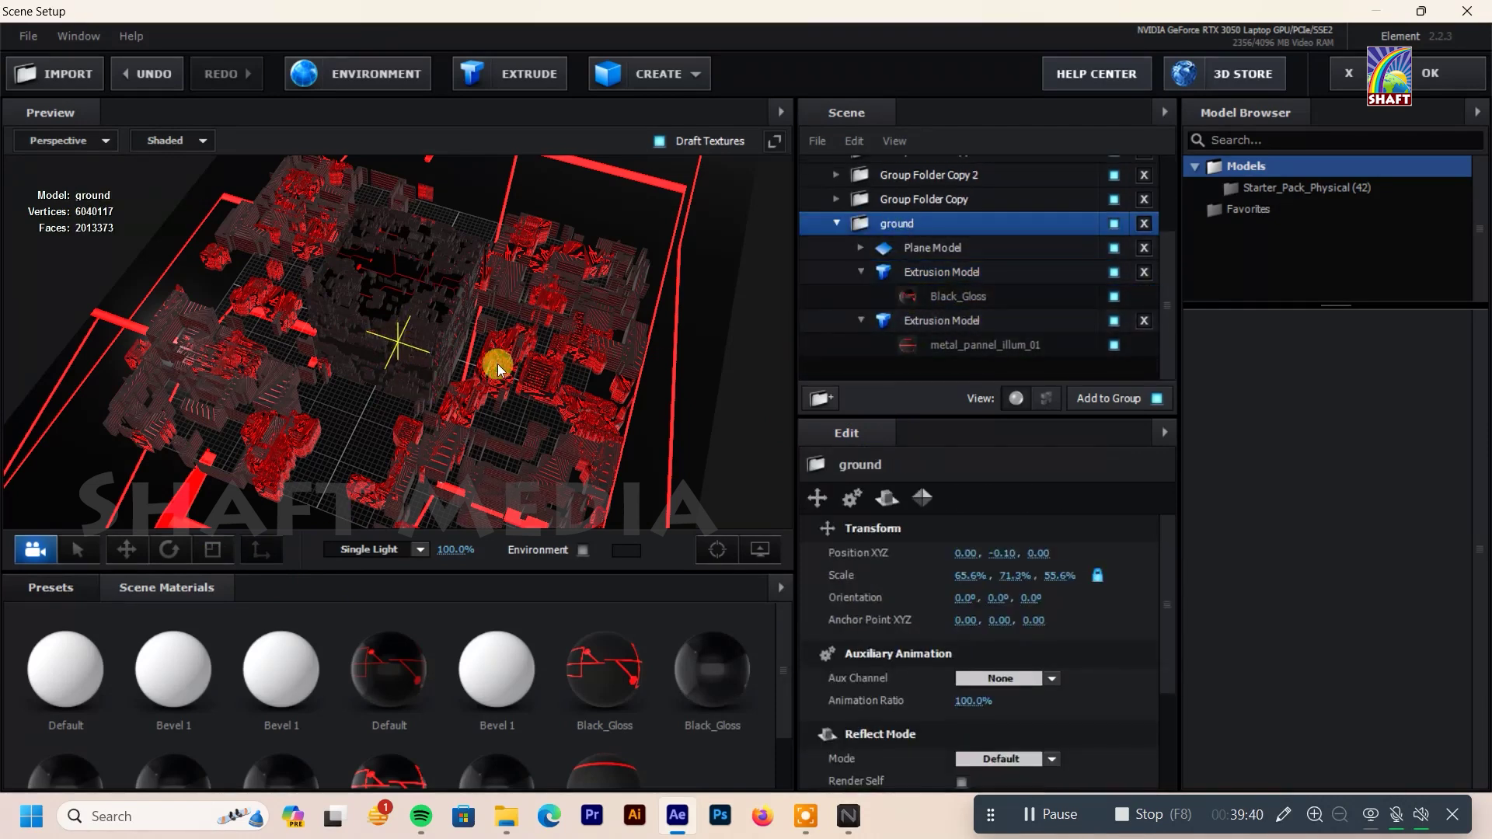
pyautogui.click(948, 270)
pyautogui.click(210, 546)
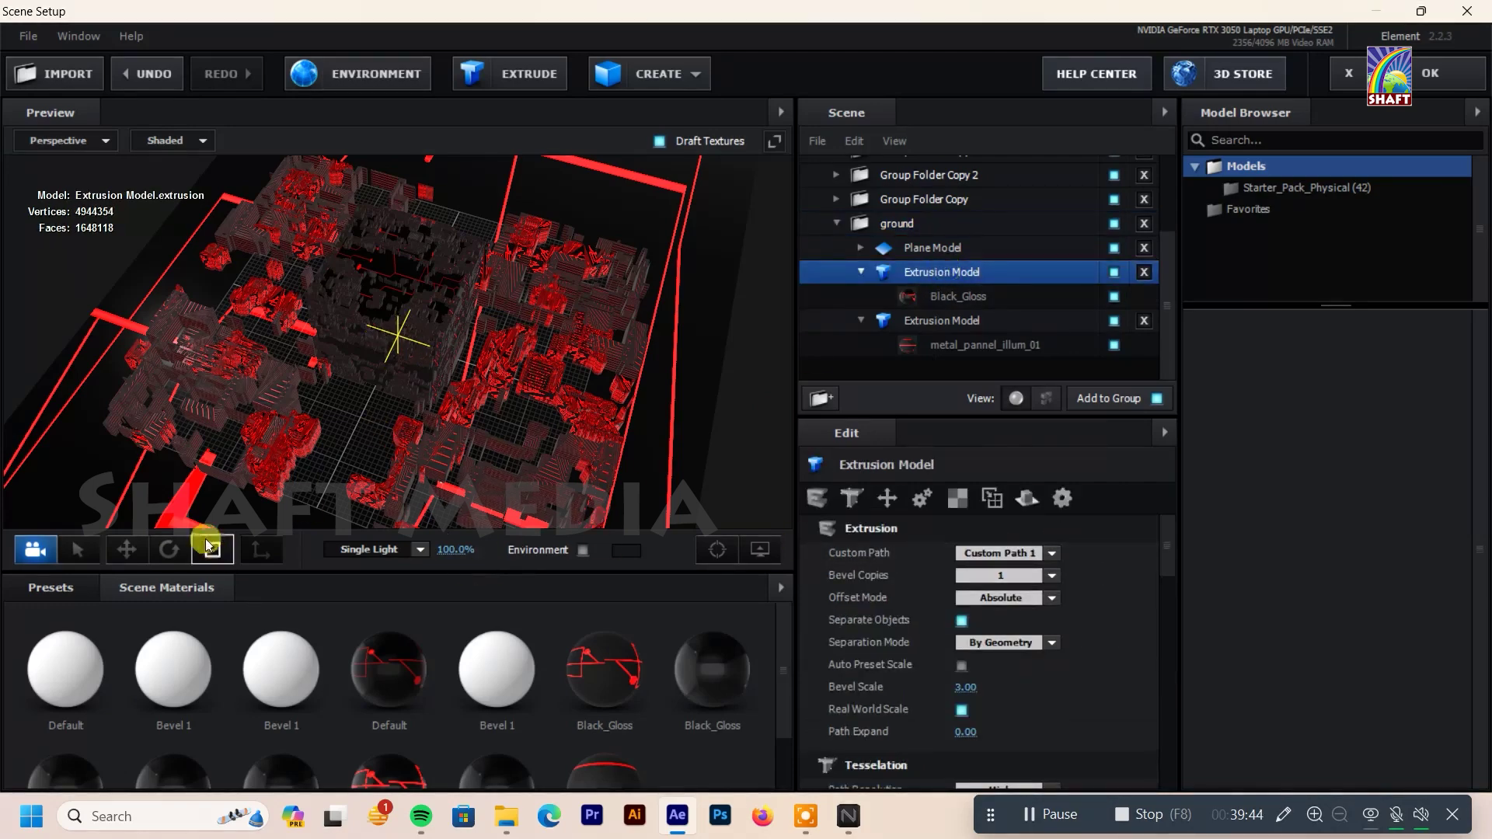
pyautogui.moveTo(396, 331); pyautogui.dragTo(505, 588)
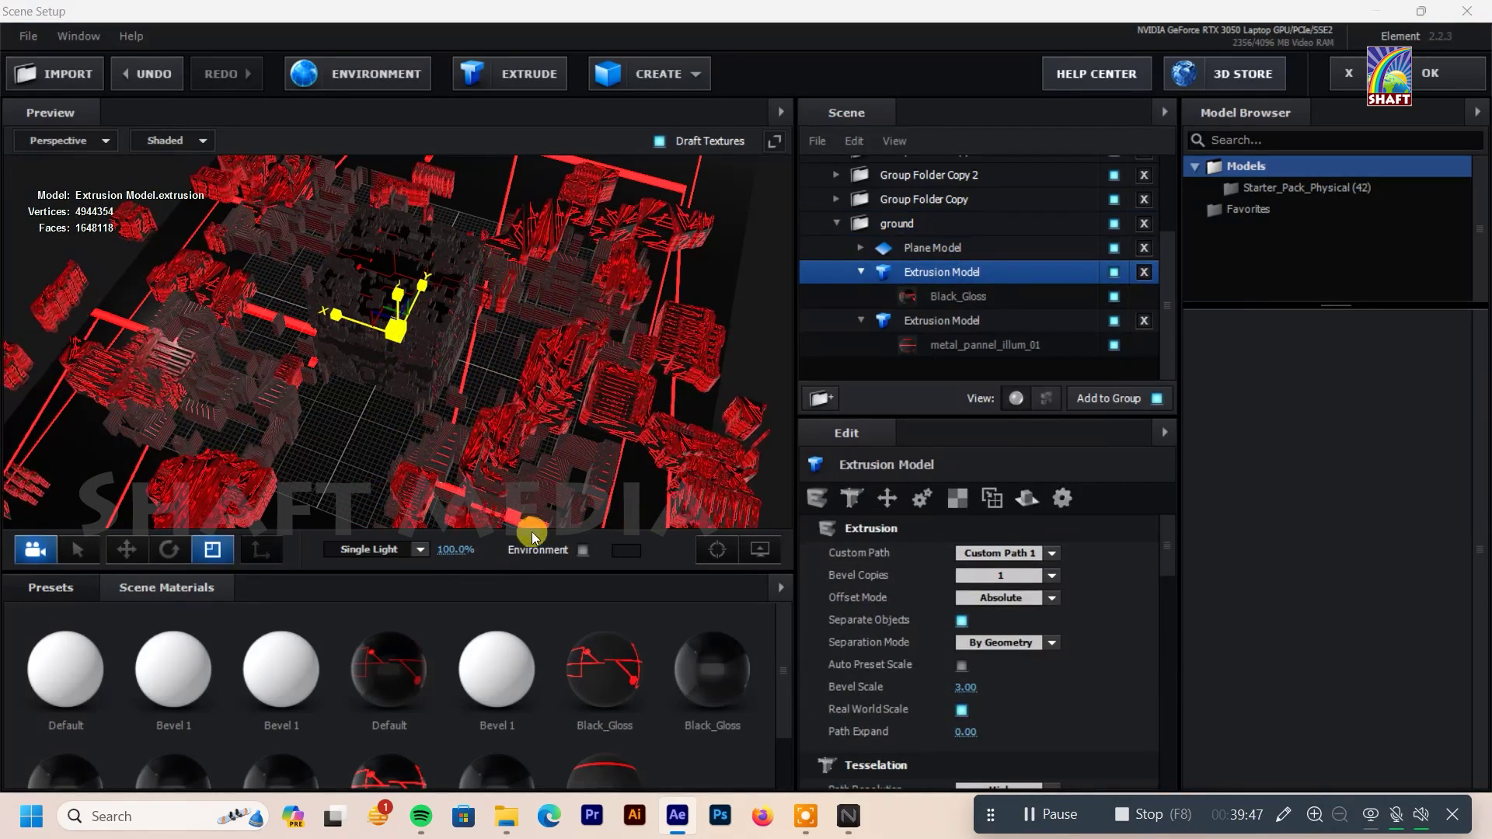
pyautogui.click(1072, 321)
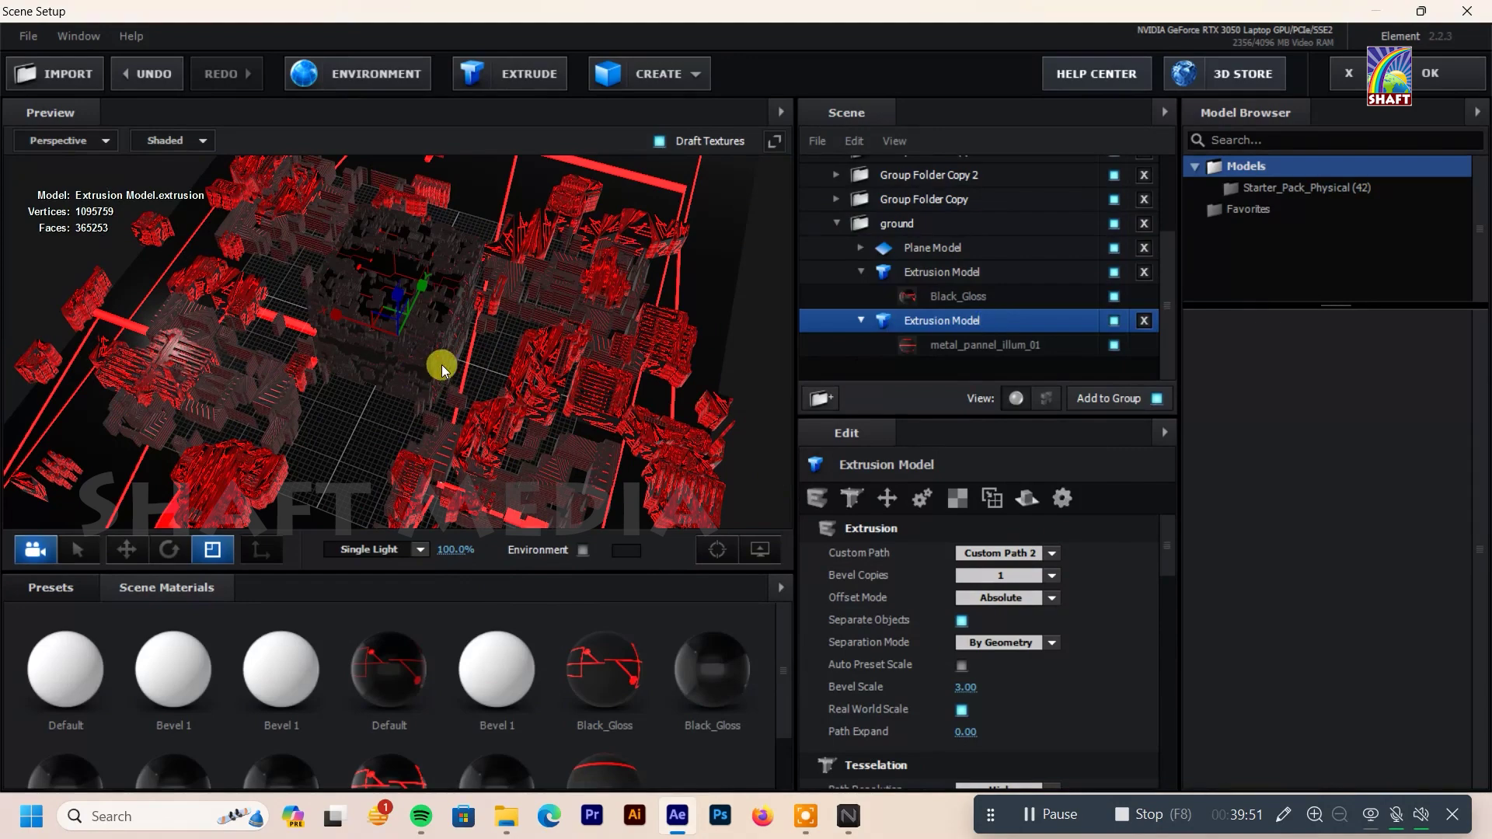
pyautogui.moveTo(400, 334); pyautogui.dragTo(487, 677)
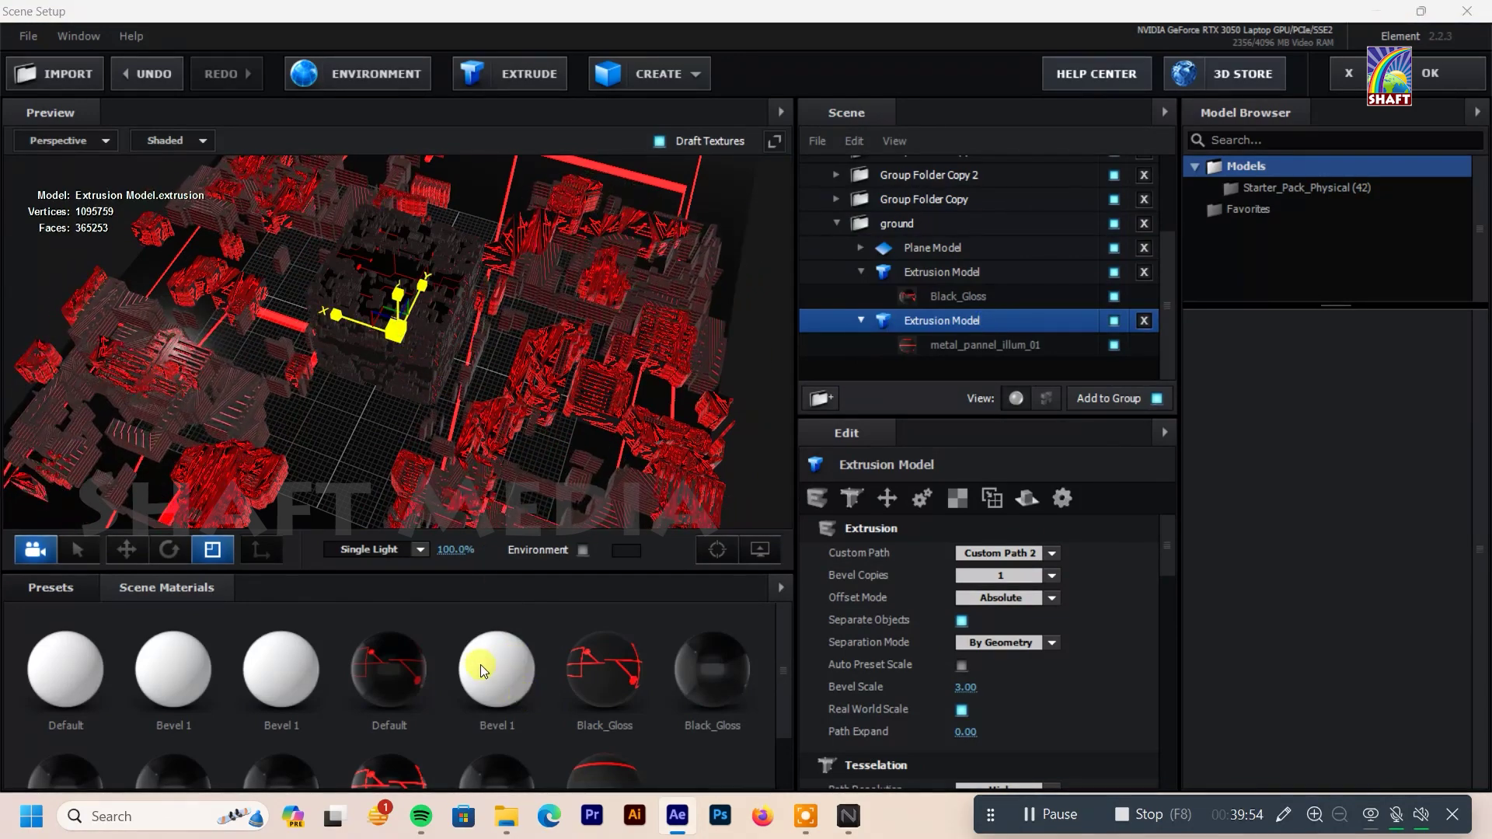
pyautogui.hotkey('ctrl', 'z')
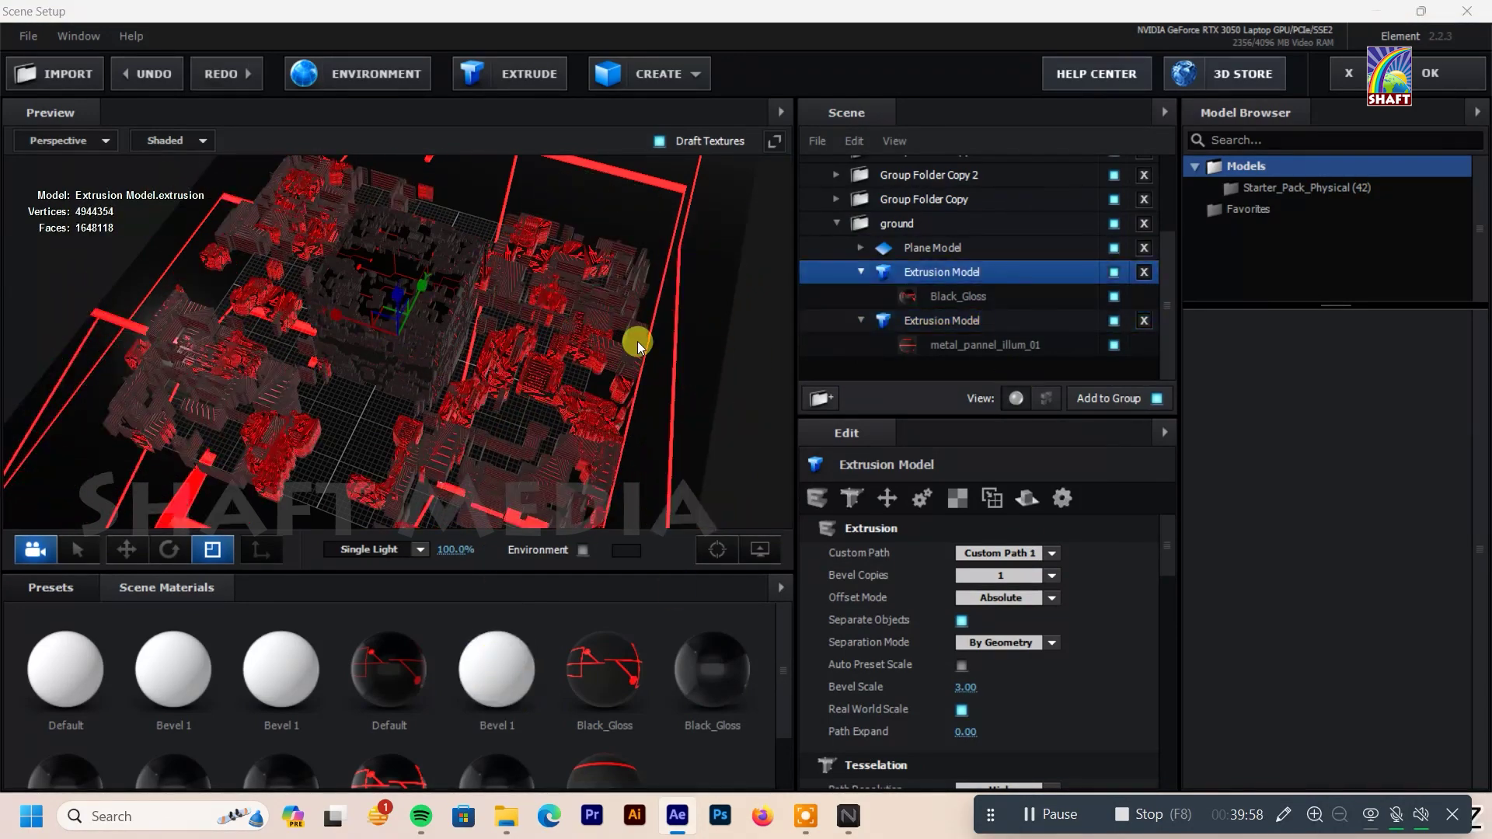
# Step: Narrow the Plane Model to Size X 19.23 and enlarge its Y size slightly from 15
pyautogui.click(932, 247)
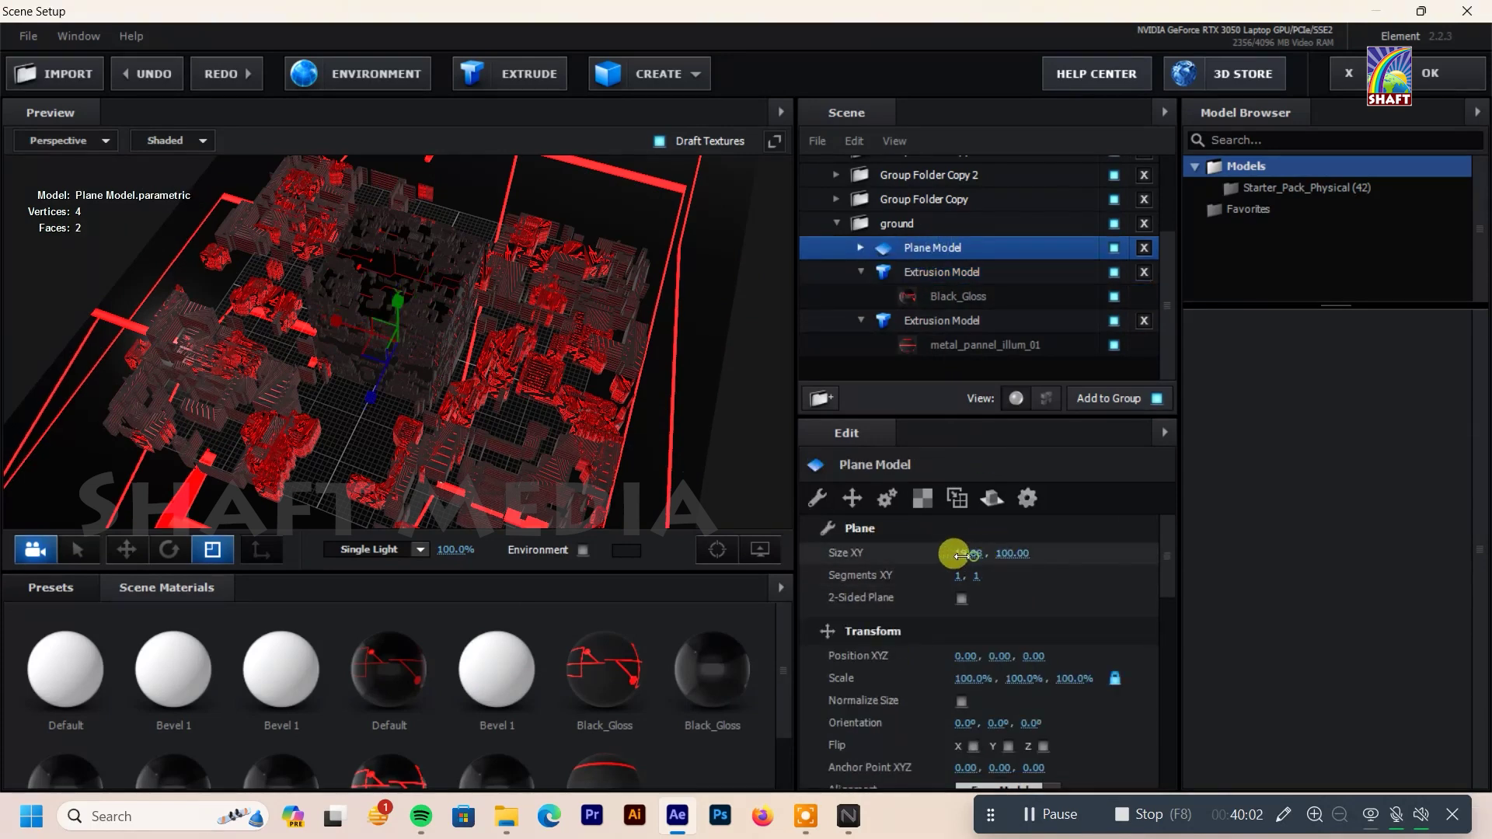
pyautogui.moveTo(964, 552); pyautogui.dragTo(1001, 715)
pyautogui.click(1012, 553)
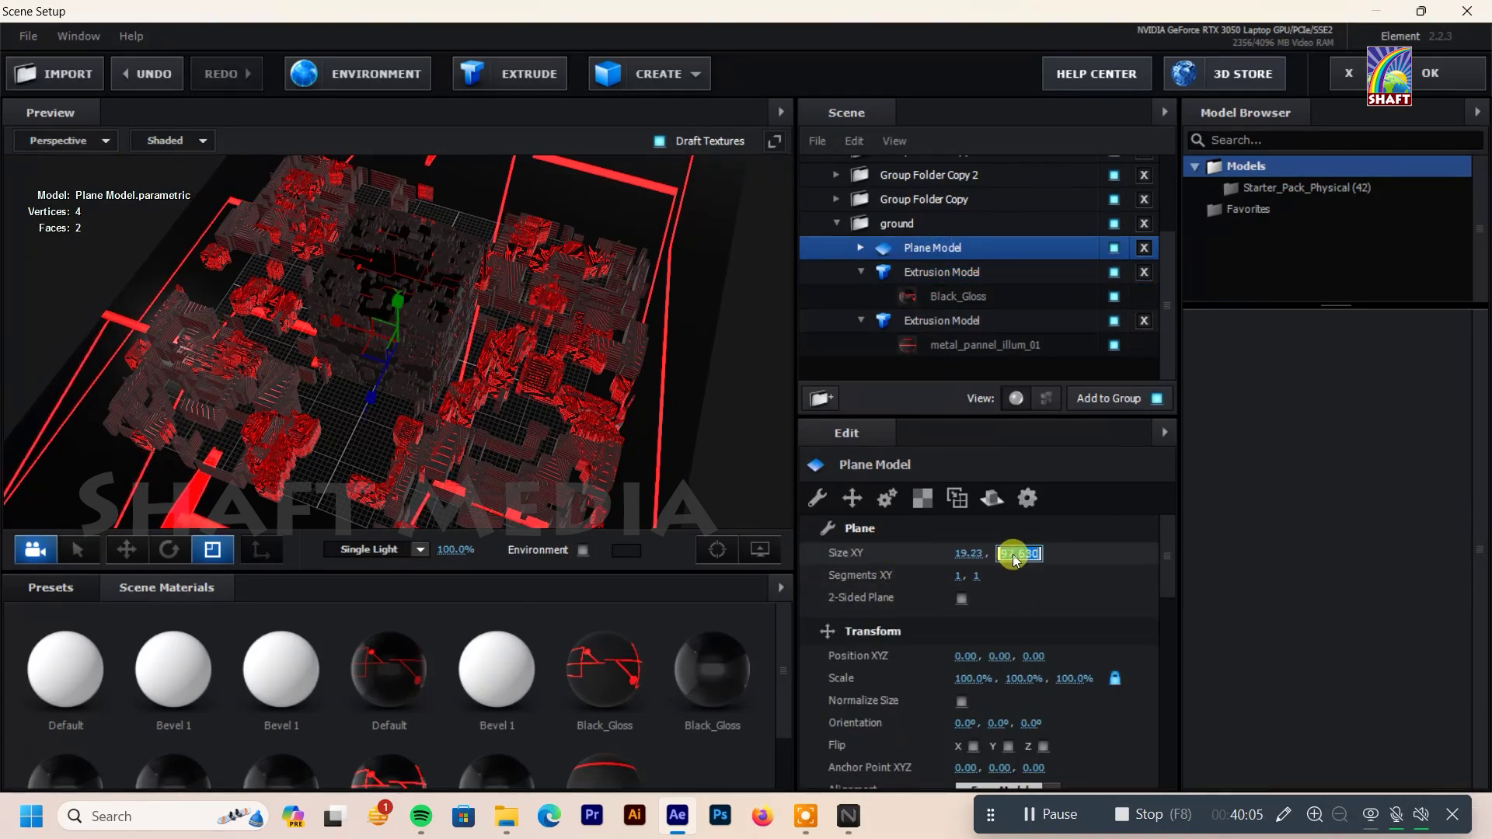
pyautogui.write('15.000')
pyautogui.press('Return')
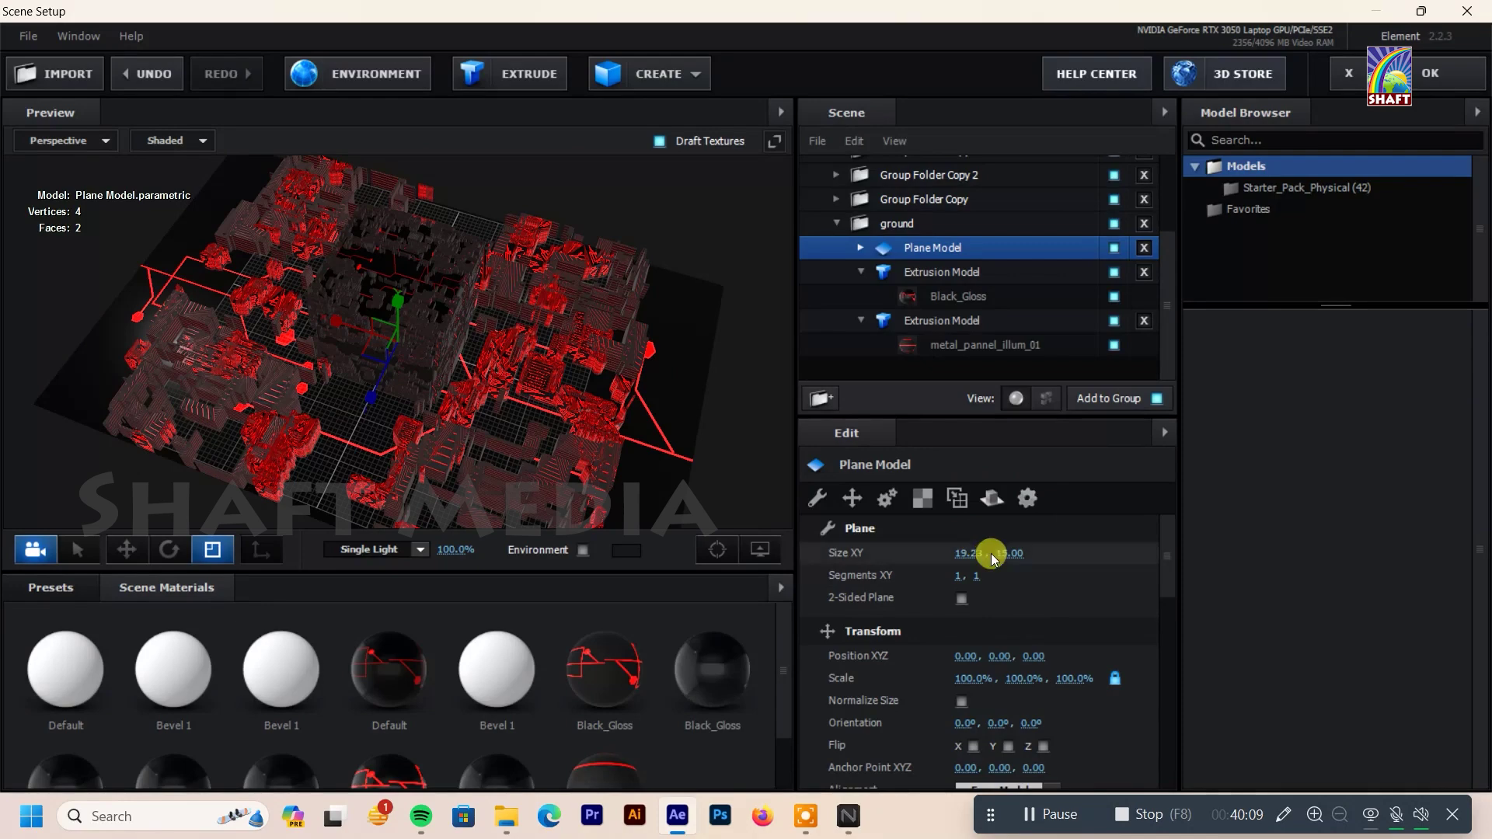
pyautogui.moveTo(1018, 553); pyautogui.dragTo(977, 560)
# Step: Apply the scene, select Camera 1, and move the current time to 2:01
pyautogui.click(1442, 66)
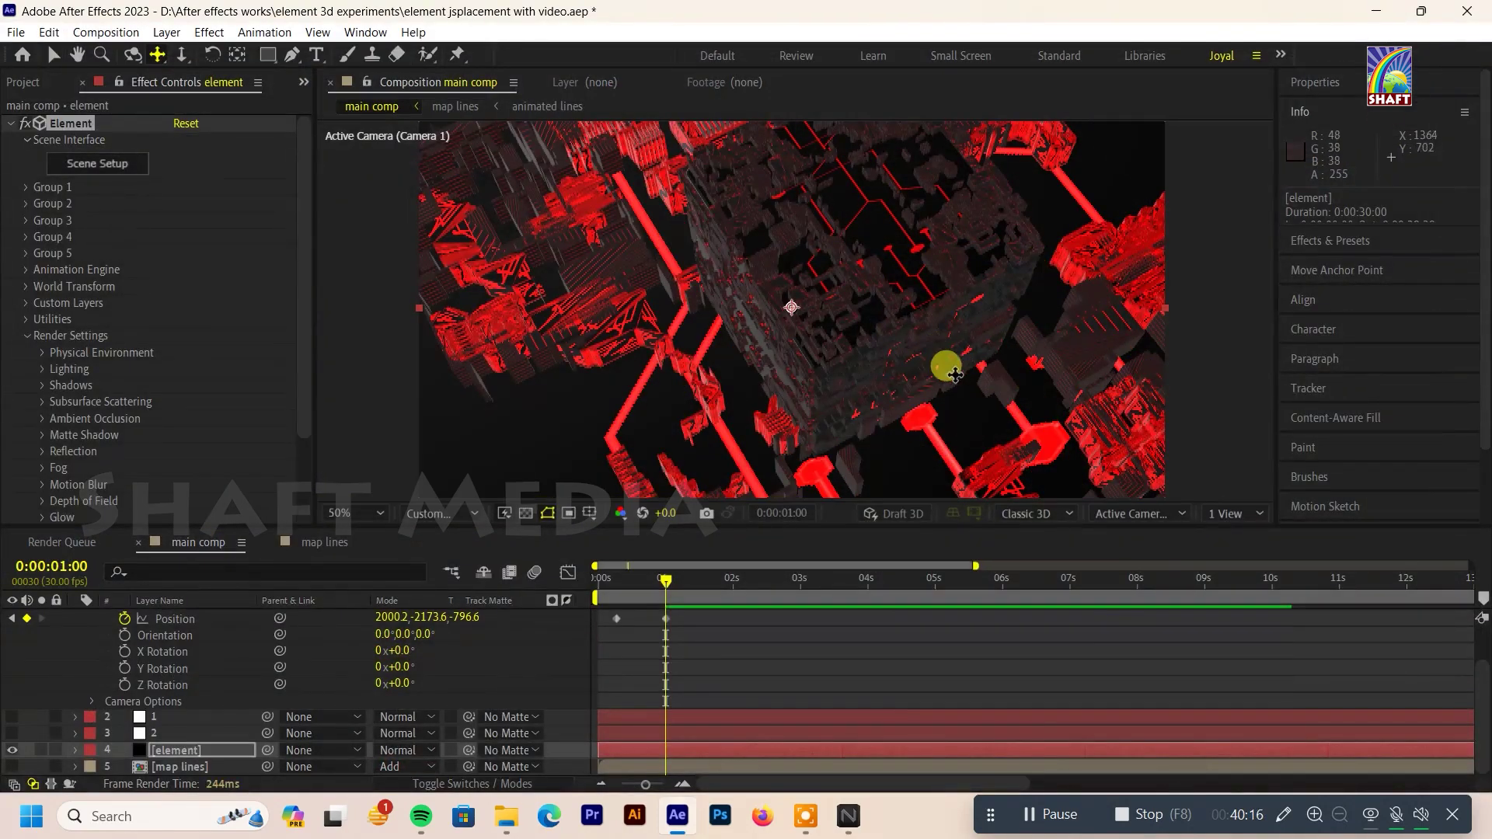
pyautogui.click(660, 609)
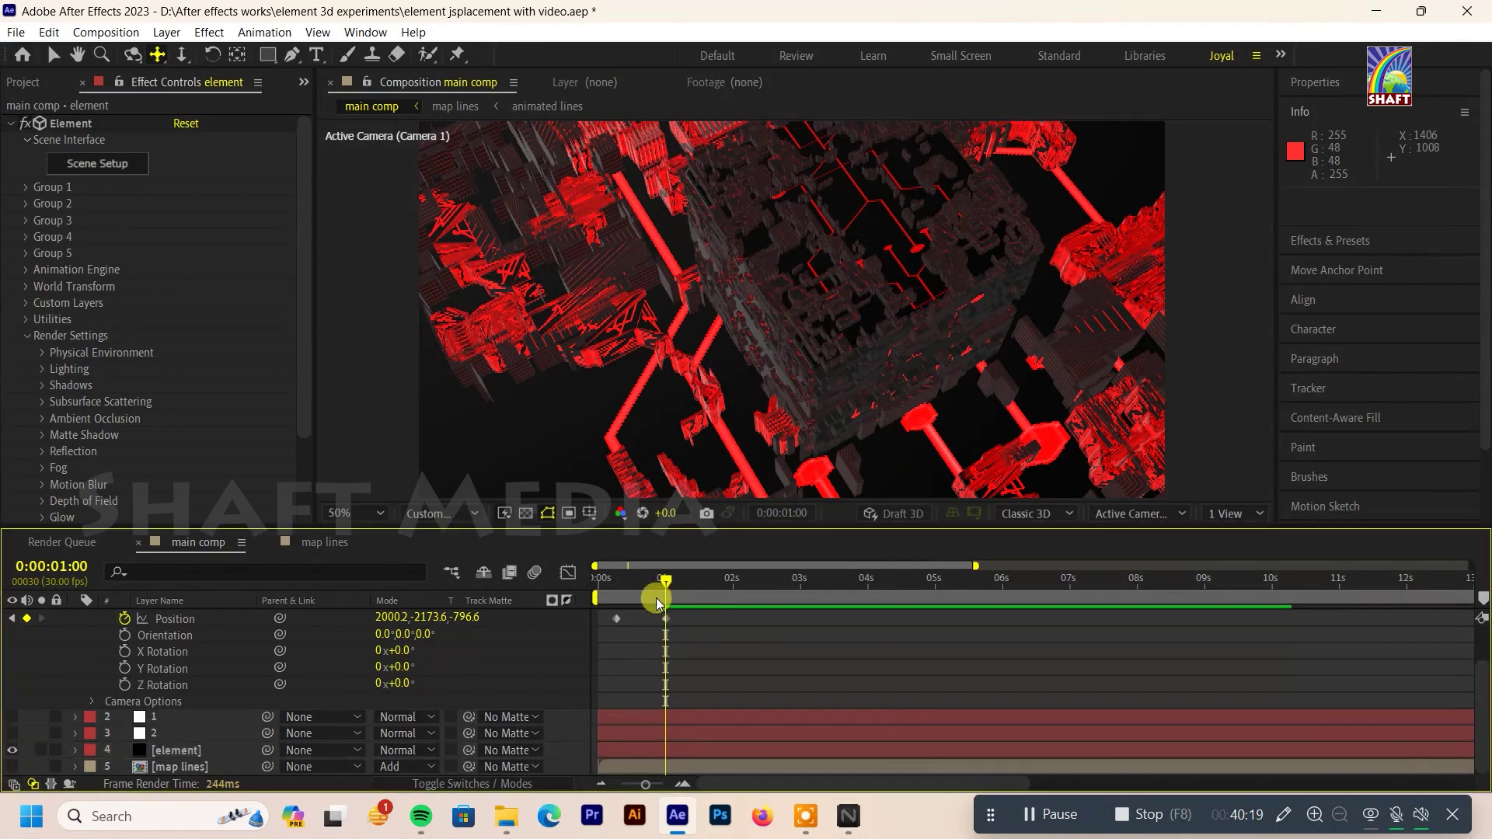
pyautogui.click(629, 633)
pyautogui.moveTo(666, 580); pyautogui.dragTo(736, 597)
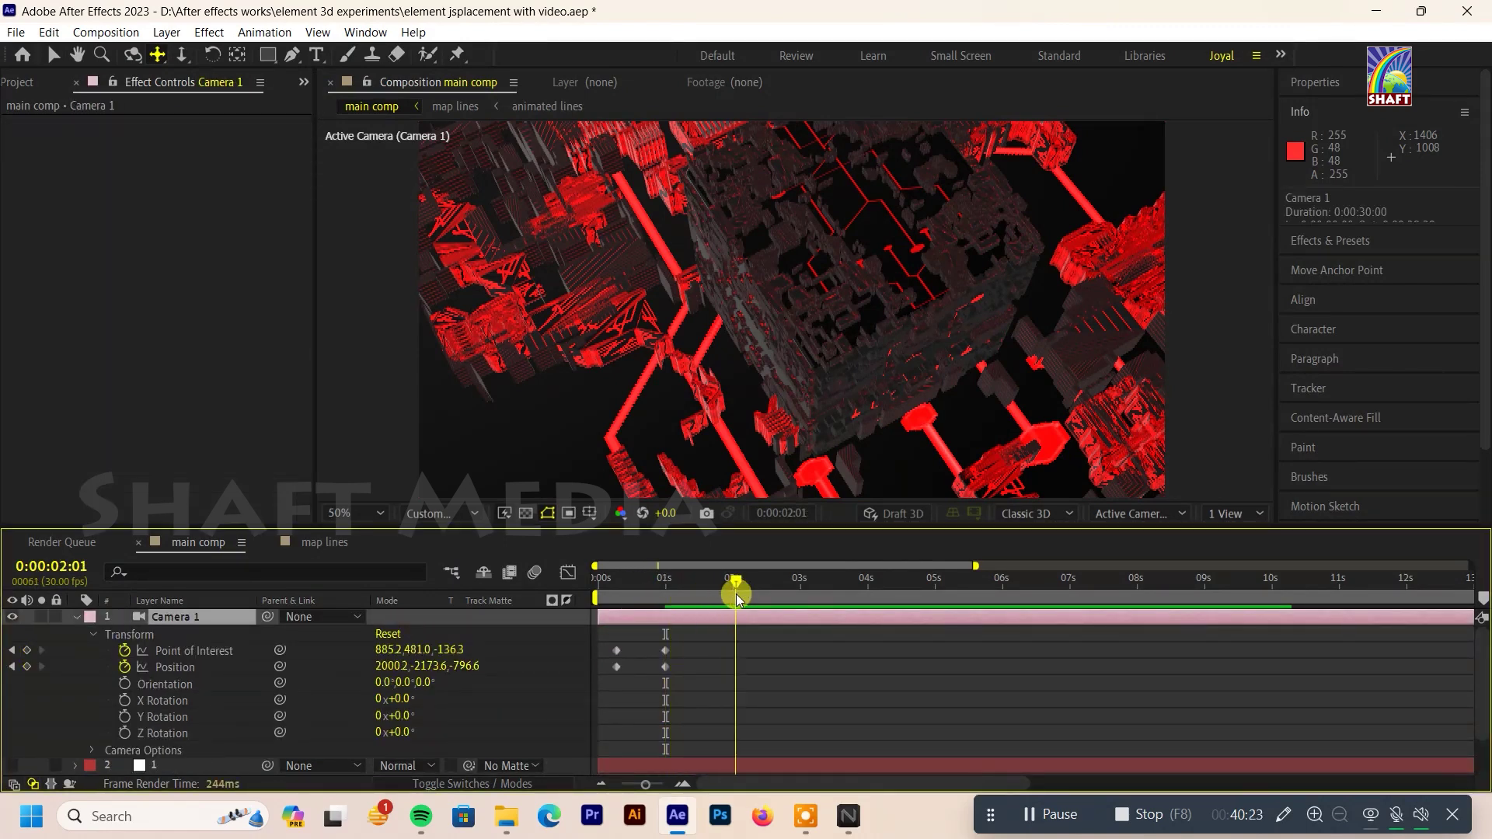
# Step: Orbit Camera 1 to new angles at 2:01 and 2:28, then marquee-select all its keyframes
pyautogui.press('c')
pyautogui.moveTo(866, 383)
pyautogui.mouseDown()
pyautogui.moveTo(874, 392)
pyautogui.moveTo(748, 409)
pyautogui.mouseUp()
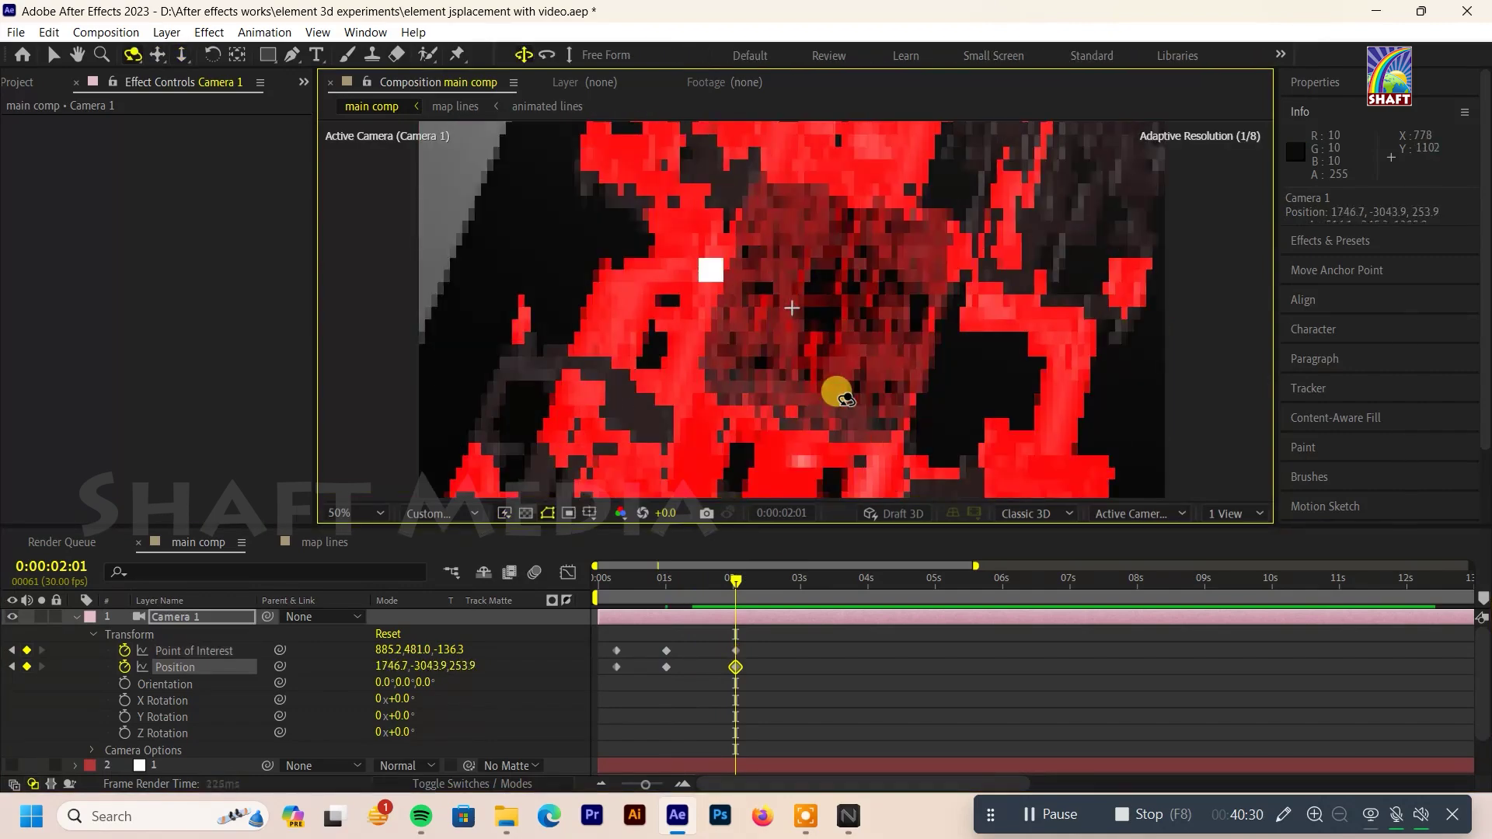
pyautogui.moveTo(736, 581); pyautogui.dragTo(796, 580)
pyautogui.press('c')
pyautogui.press('c')
pyautogui.moveTo(784, 426); pyautogui.dragTo(816, 359)
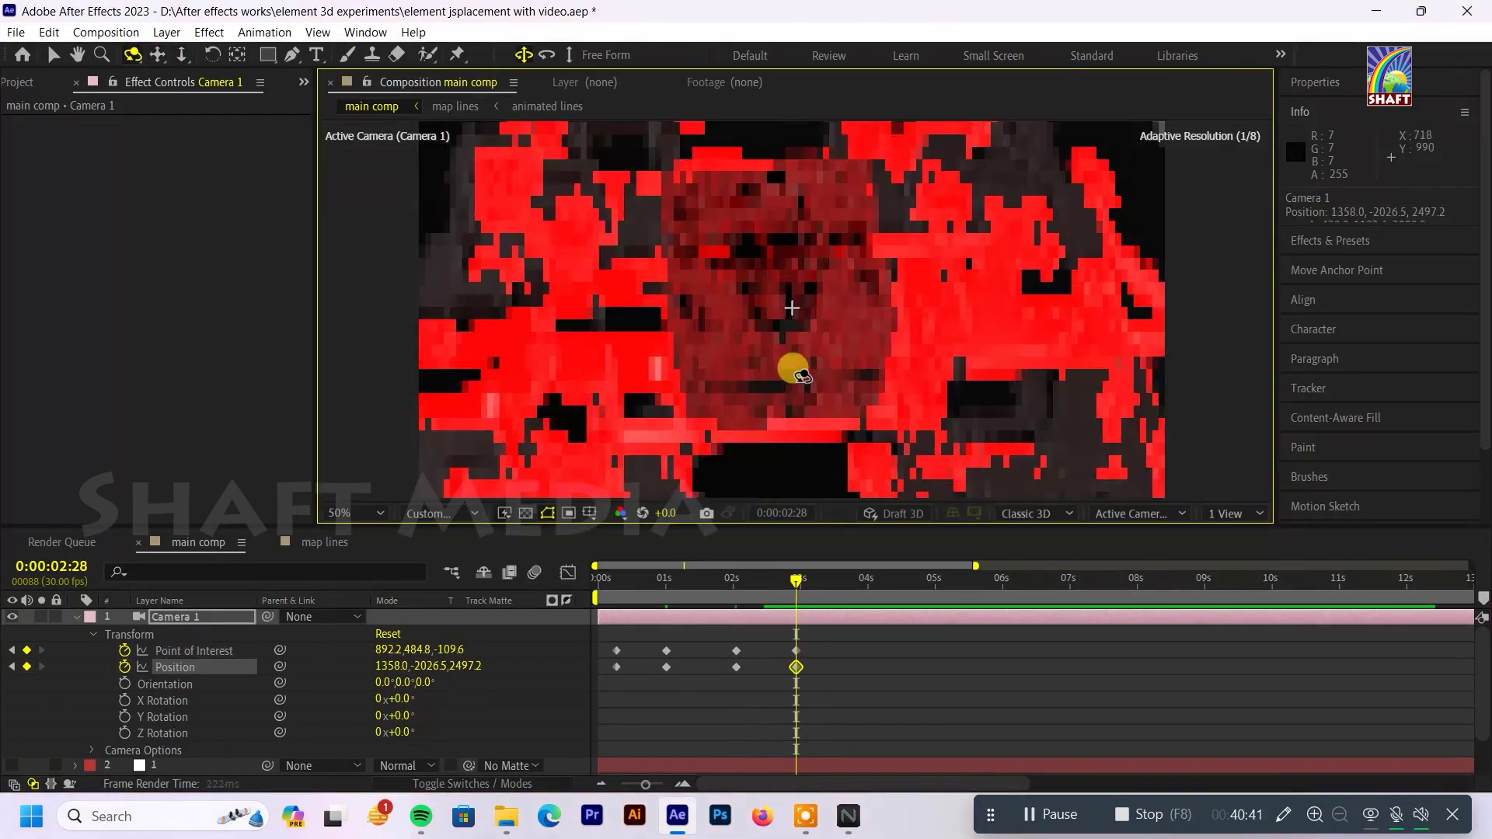
pyautogui.moveTo(816, 373)
pyautogui.mouseDown()
pyautogui.moveTo(820, 288)
pyautogui.moveTo(860, 272)
pyautogui.moveTo(860, 215)
pyautogui.moveTo(842, 287)
pyautogui.mouseUp()
pyautogui.press('c')
pyautogui.press('c')
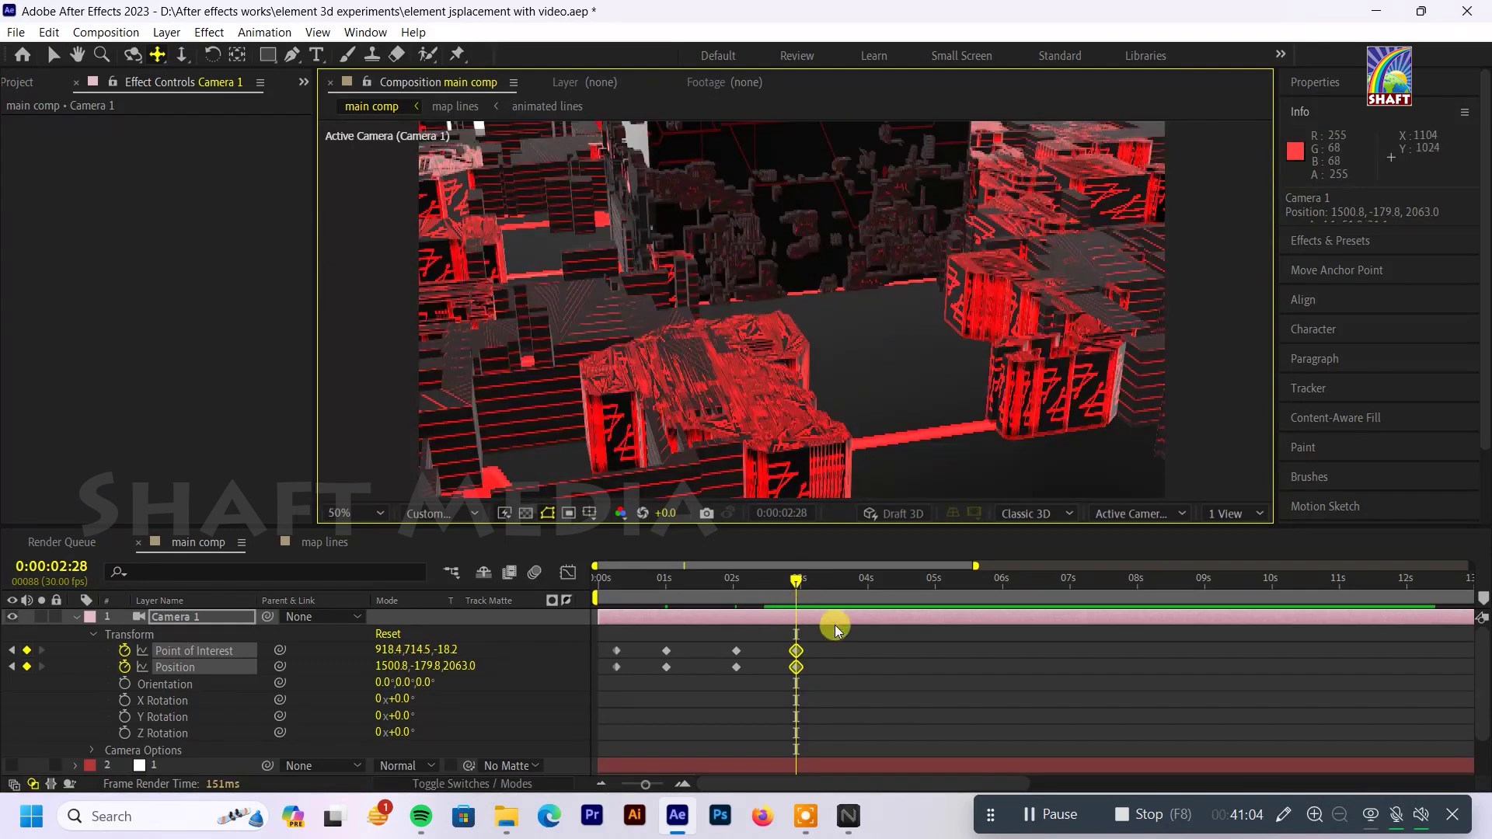
pyautogui.moveTo(835, 629); pyautogui.dragTo(610, 673)
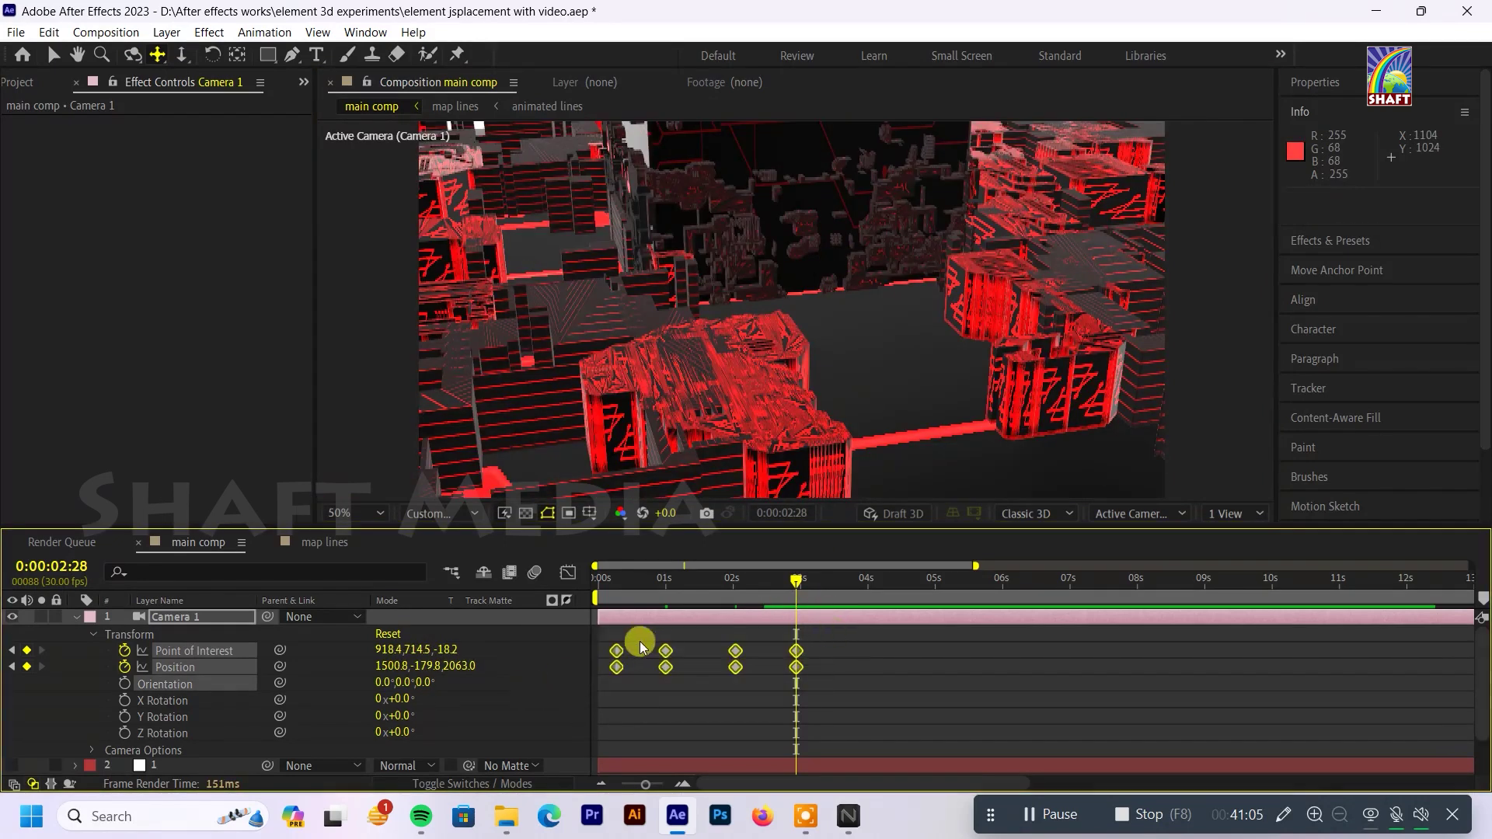
# Step: Apply Easy Ease to all selected Camera 1 keyframes and preview the camera move
pyautogui.rightClick(633, 649)
pyautogui.click(614, 655)
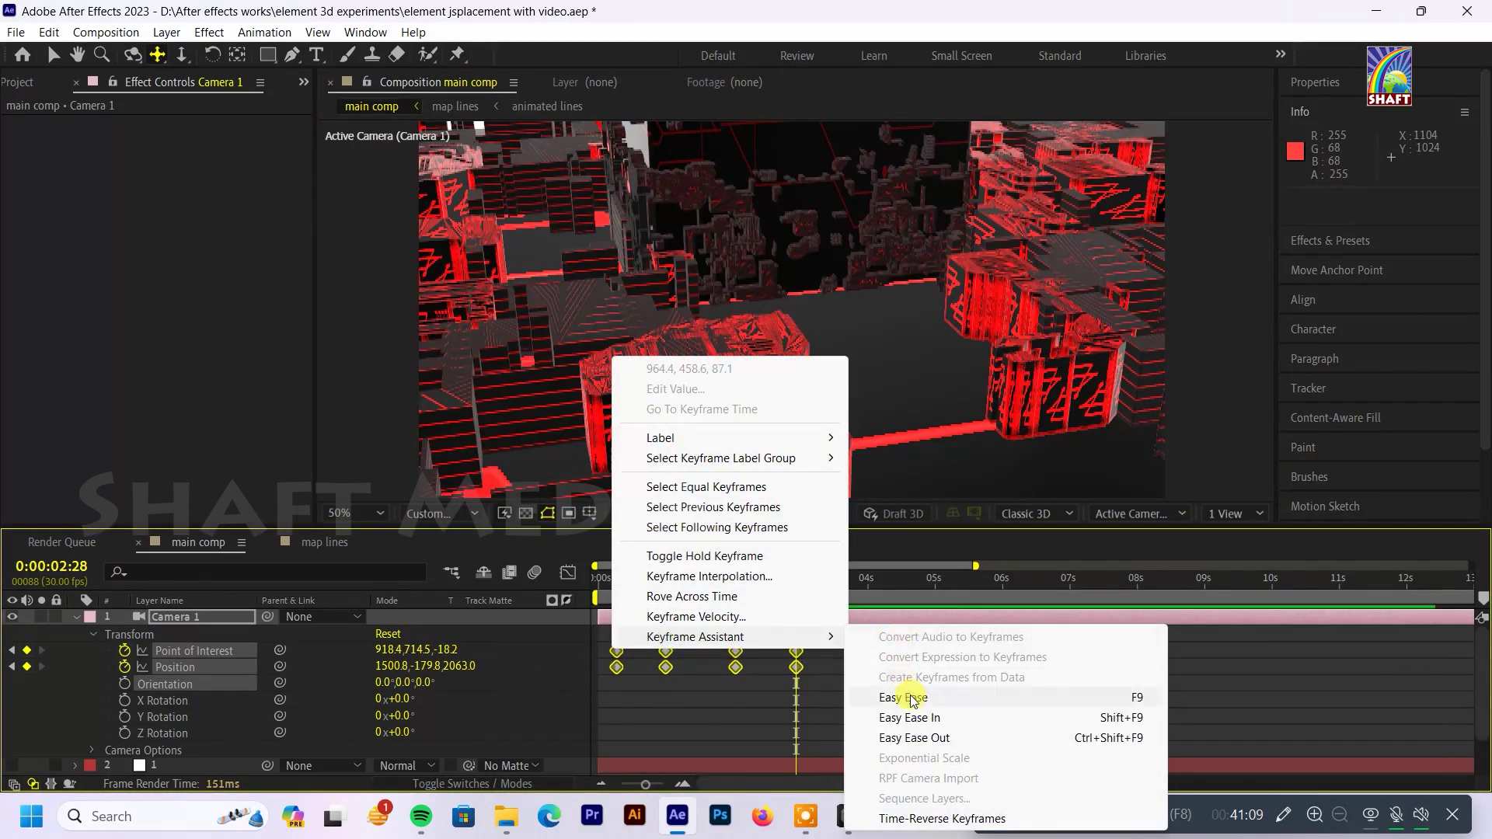
pyautogui.click(904, 697)
pyautogui.press('space')
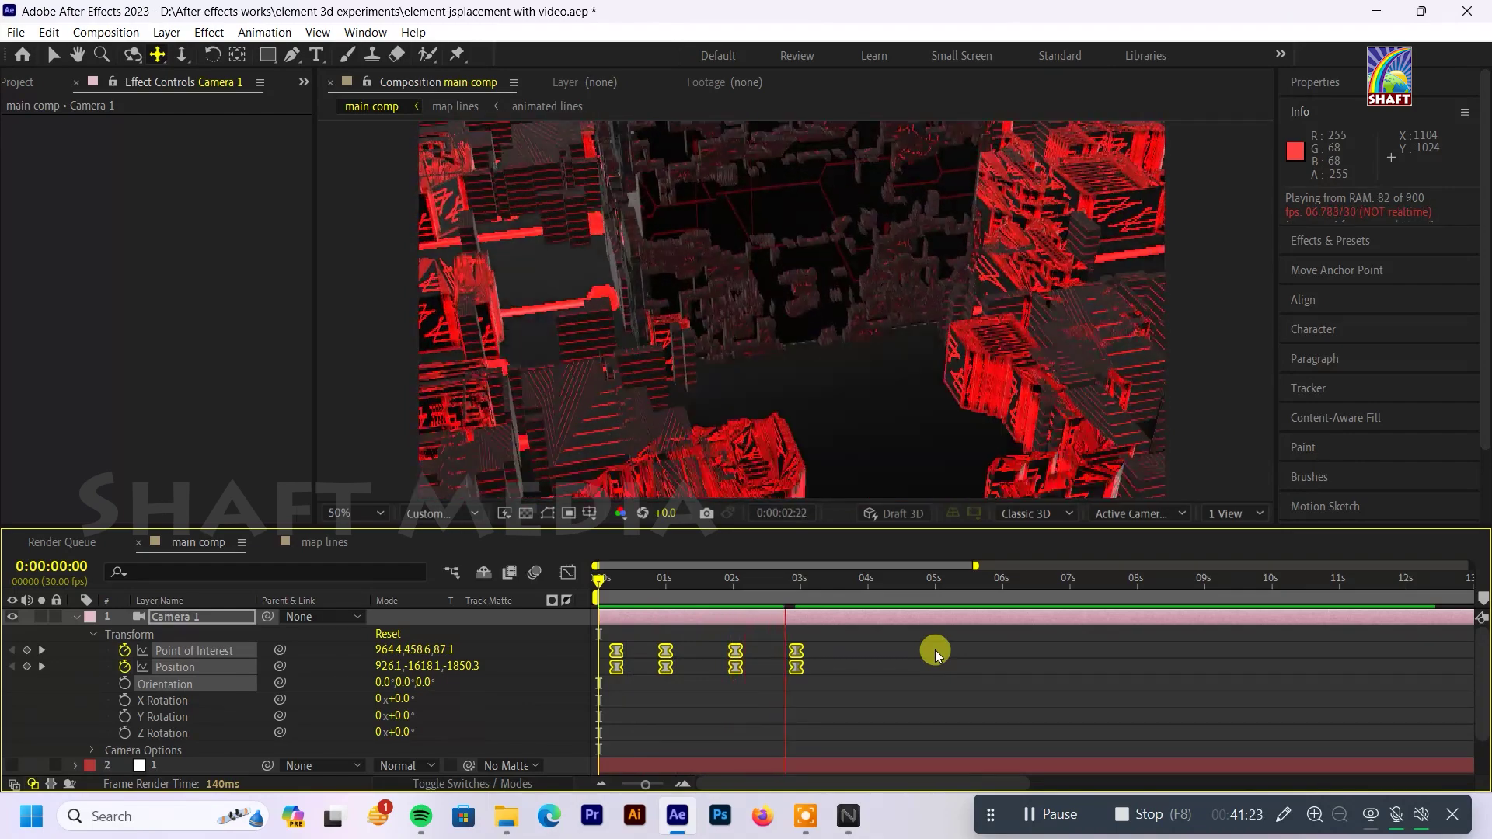
pyautogui.press('space')
# Step: Give Camera 1 a closer, lower street-level keyframe at 4:00, then preview from the start
pyautogui.press('pageup')
pyautogui.press('pageup')
pyautogui.moveTo(879, 622); pyautogui.dragTo(869, 631)
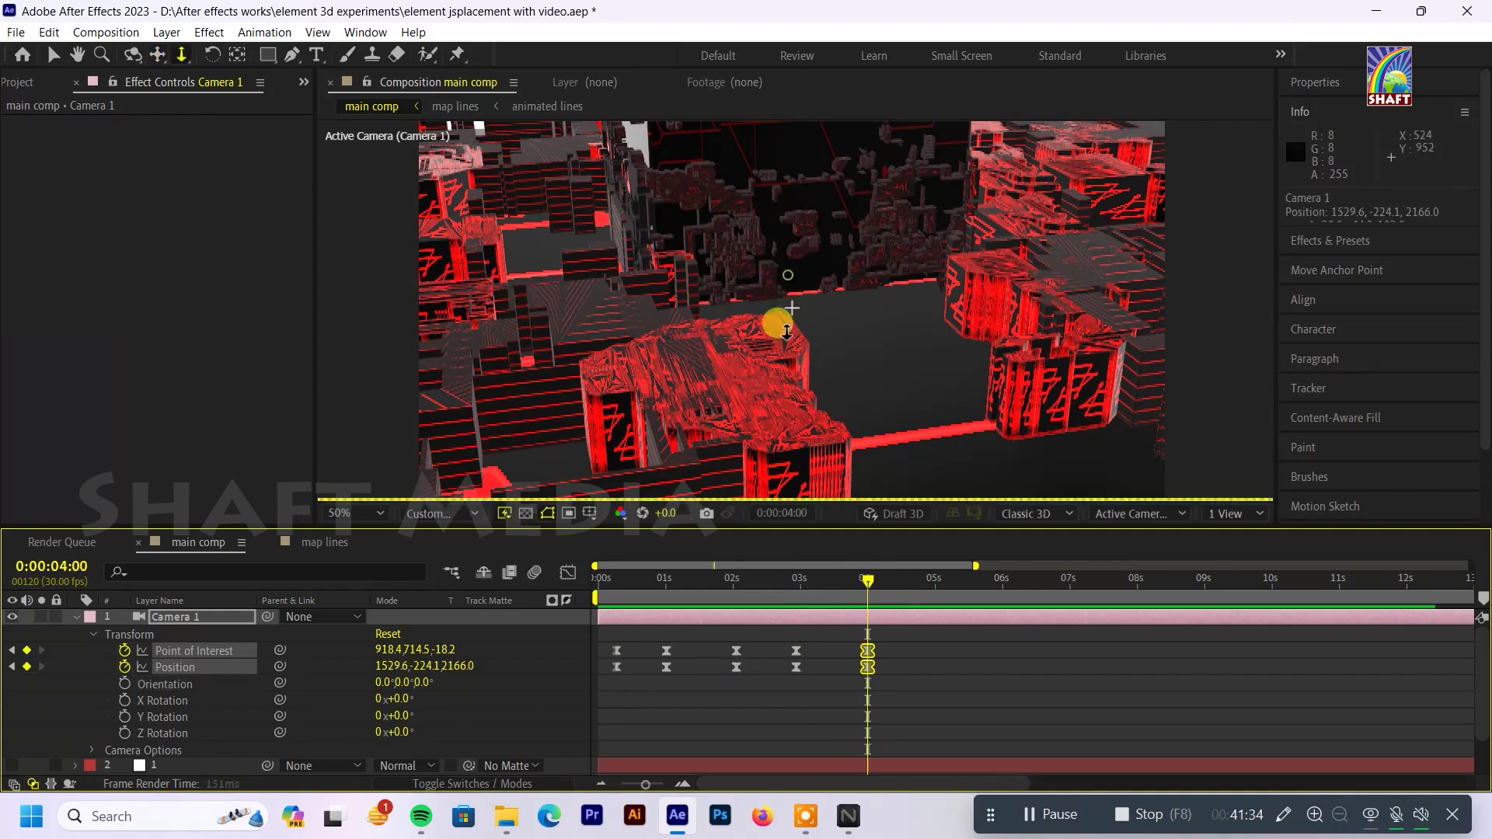
pyautogui.moveTo(778, 302); pyautogui.dragTo(822, 270)
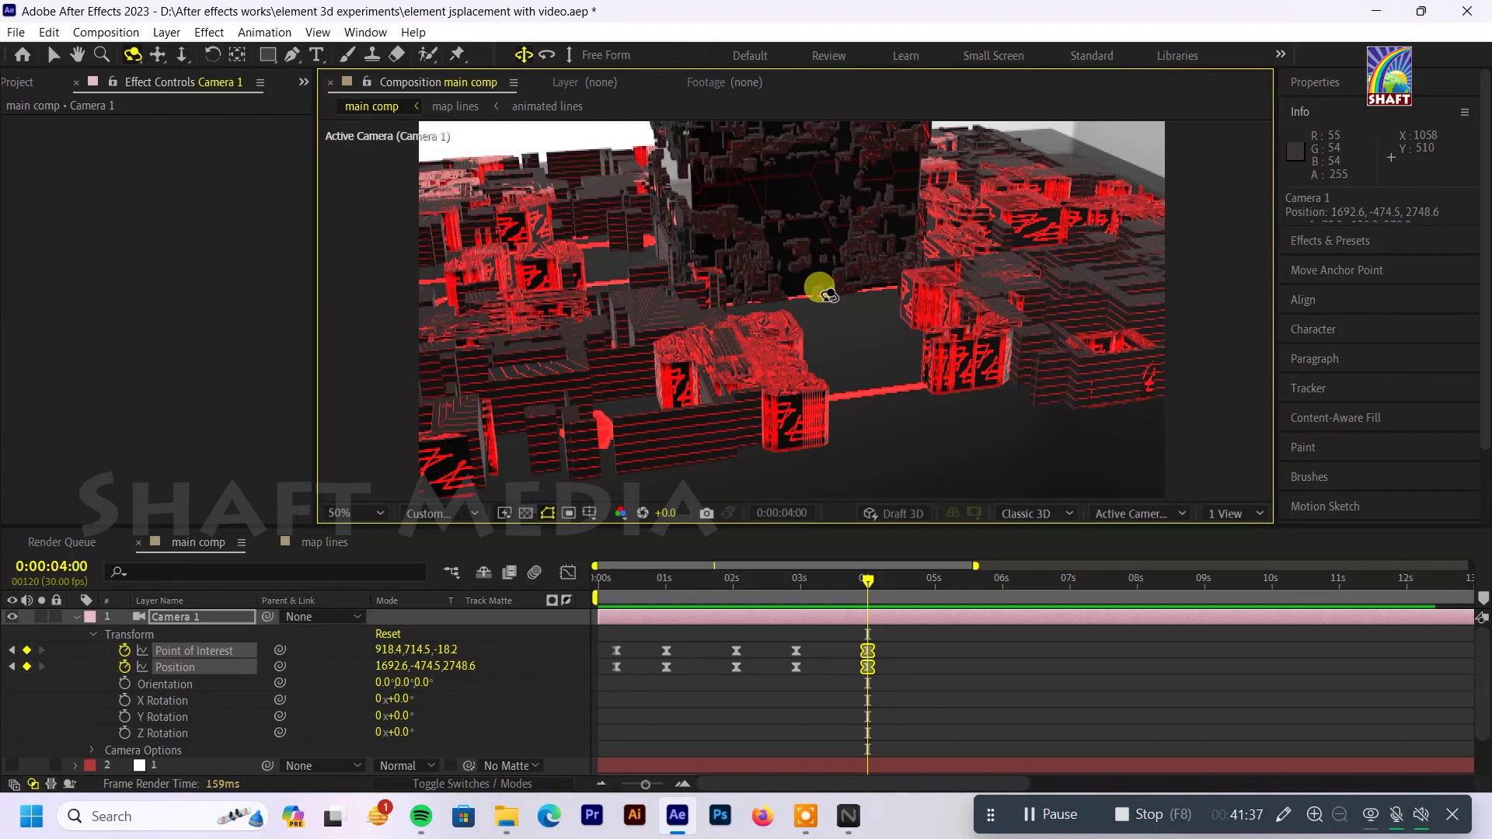
pyautogui.moveTo(829, 298); pyautogui.dragTo(819, 259)
pyautogui.press('c')
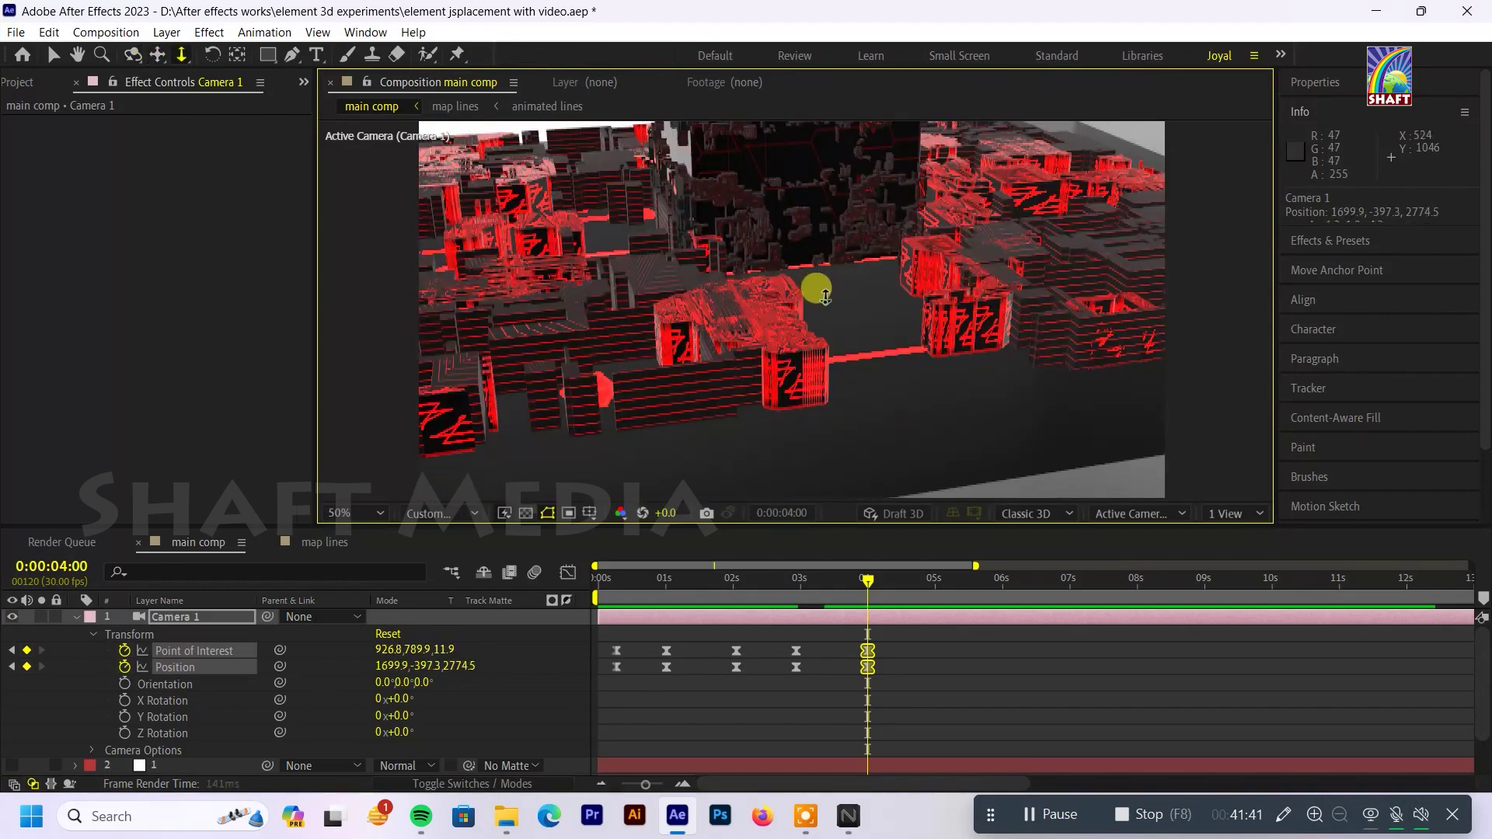
pyautogui.moveTo(827, 280)
pyautogui.mouseDown()
pyautogui.moveTo(812, 293)
pyautogui.moveTo(833, 299)
pyautogui.moveTo(823, 278)
pyautogui.moveTo(825, 301)
pyautogui.mouseUp()
pyautogui.press('c')
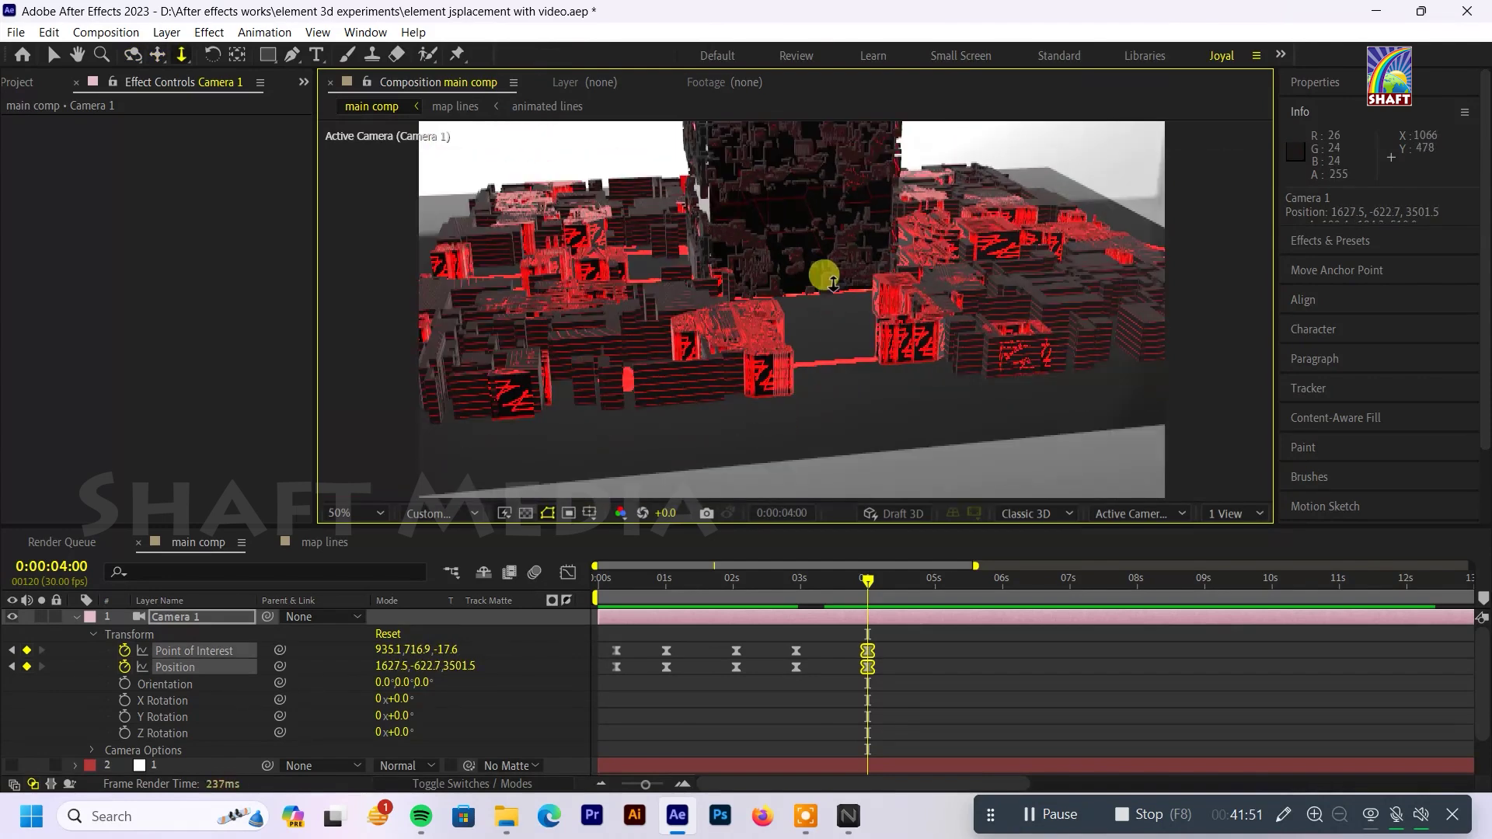
pyautogui.press('c')
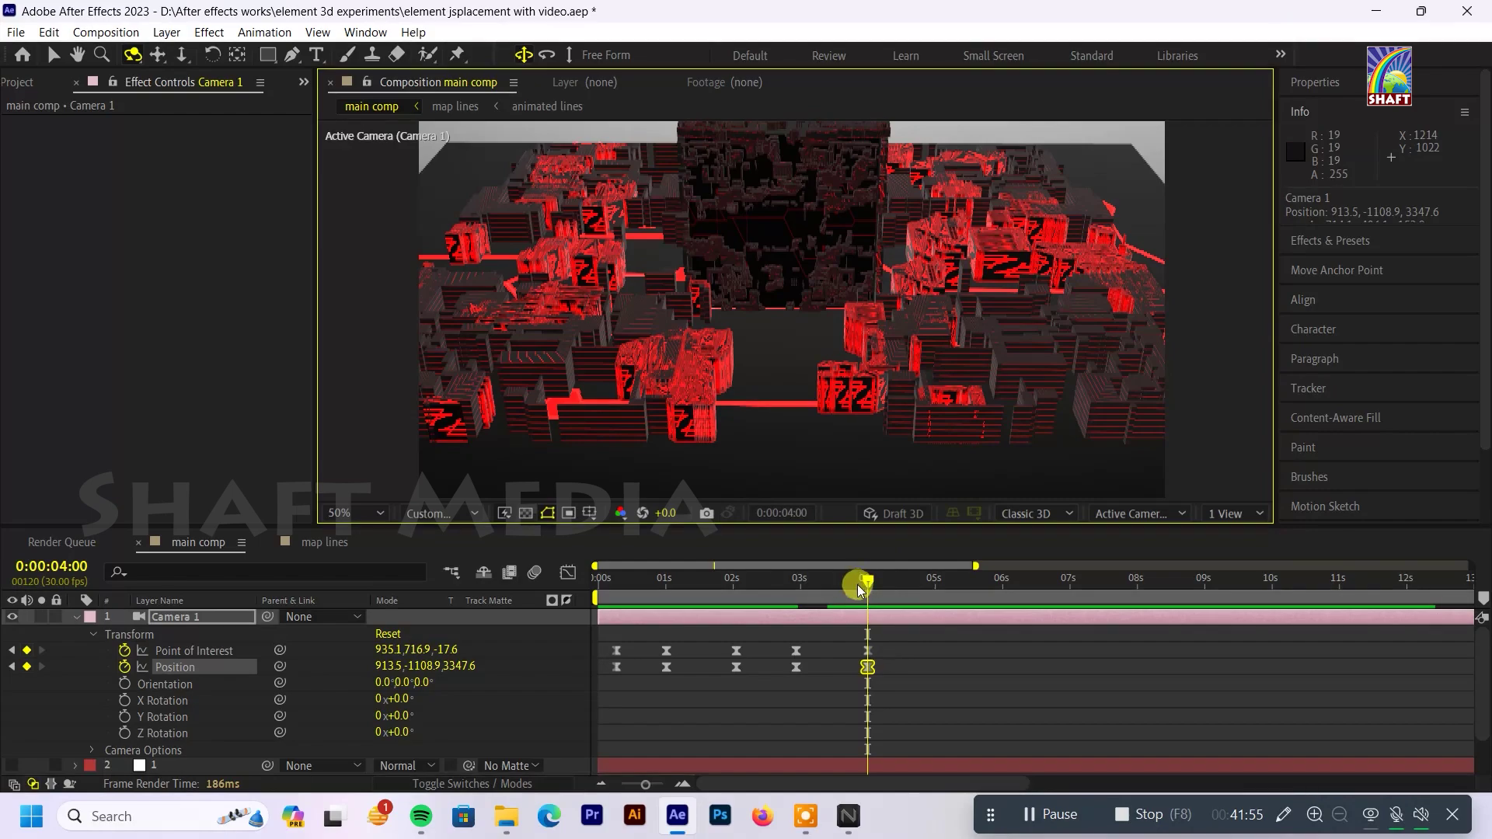
pyautogui.press('Home')
pyautogui.press('space')
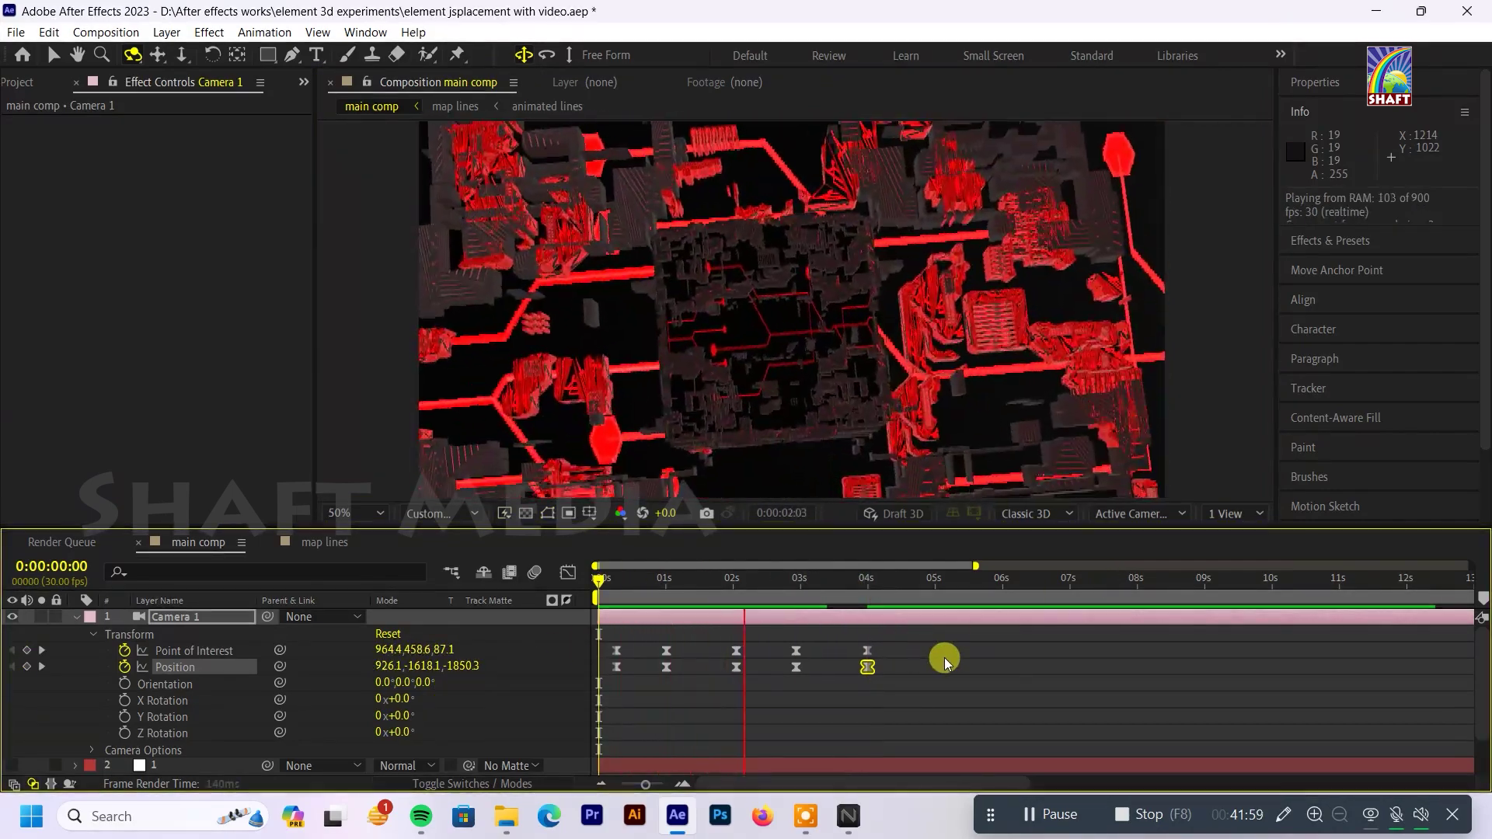
# Step: Stretch all Camera 1 keyframes so the last lands near 7 seconds, then preview the flythrough
pyautogui.click(885, 670)
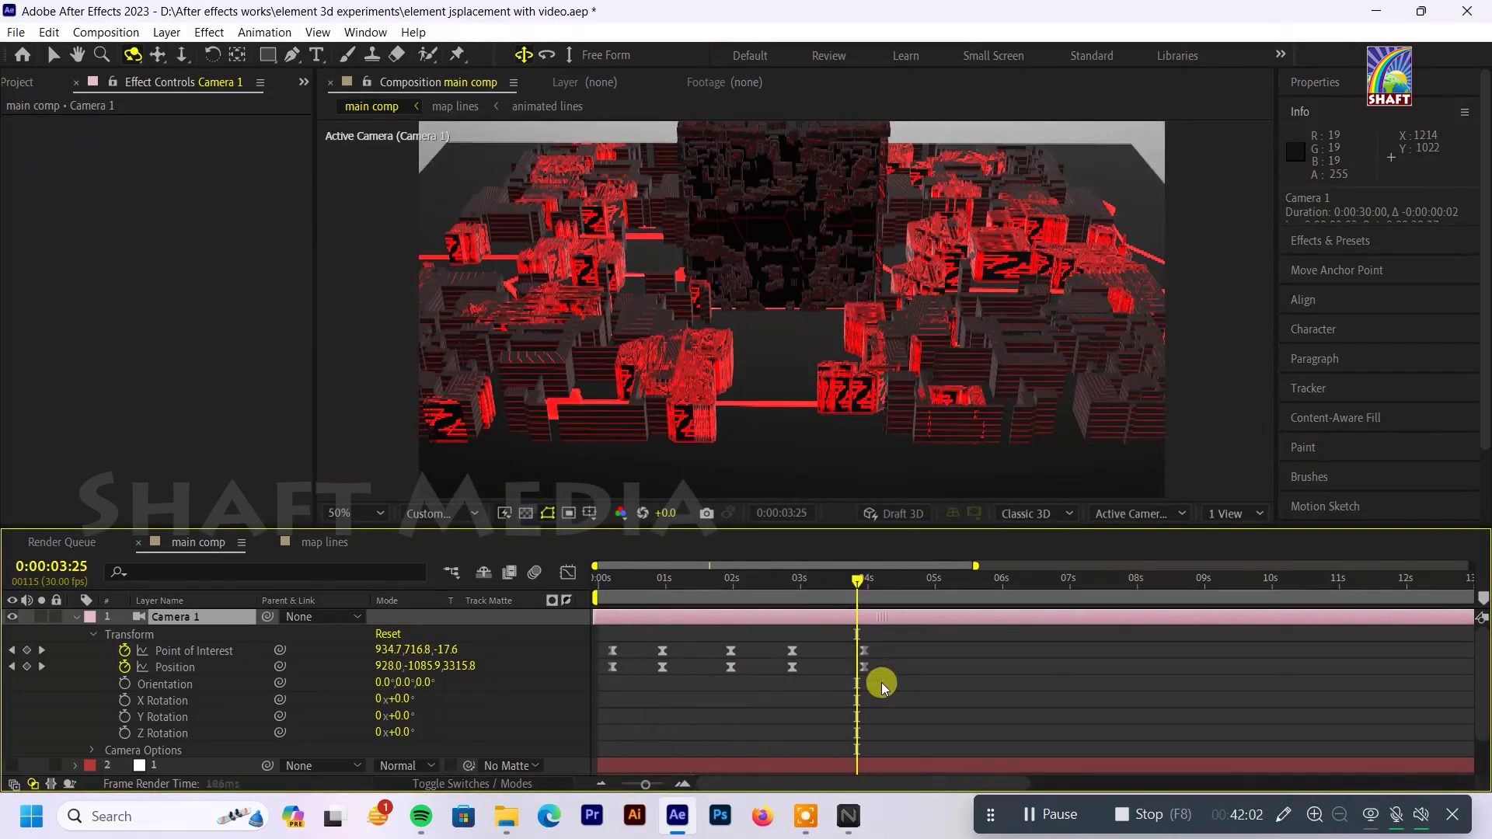
pyautogui.moveTo(931, 635); pyautogui.dragTo(583, 746)
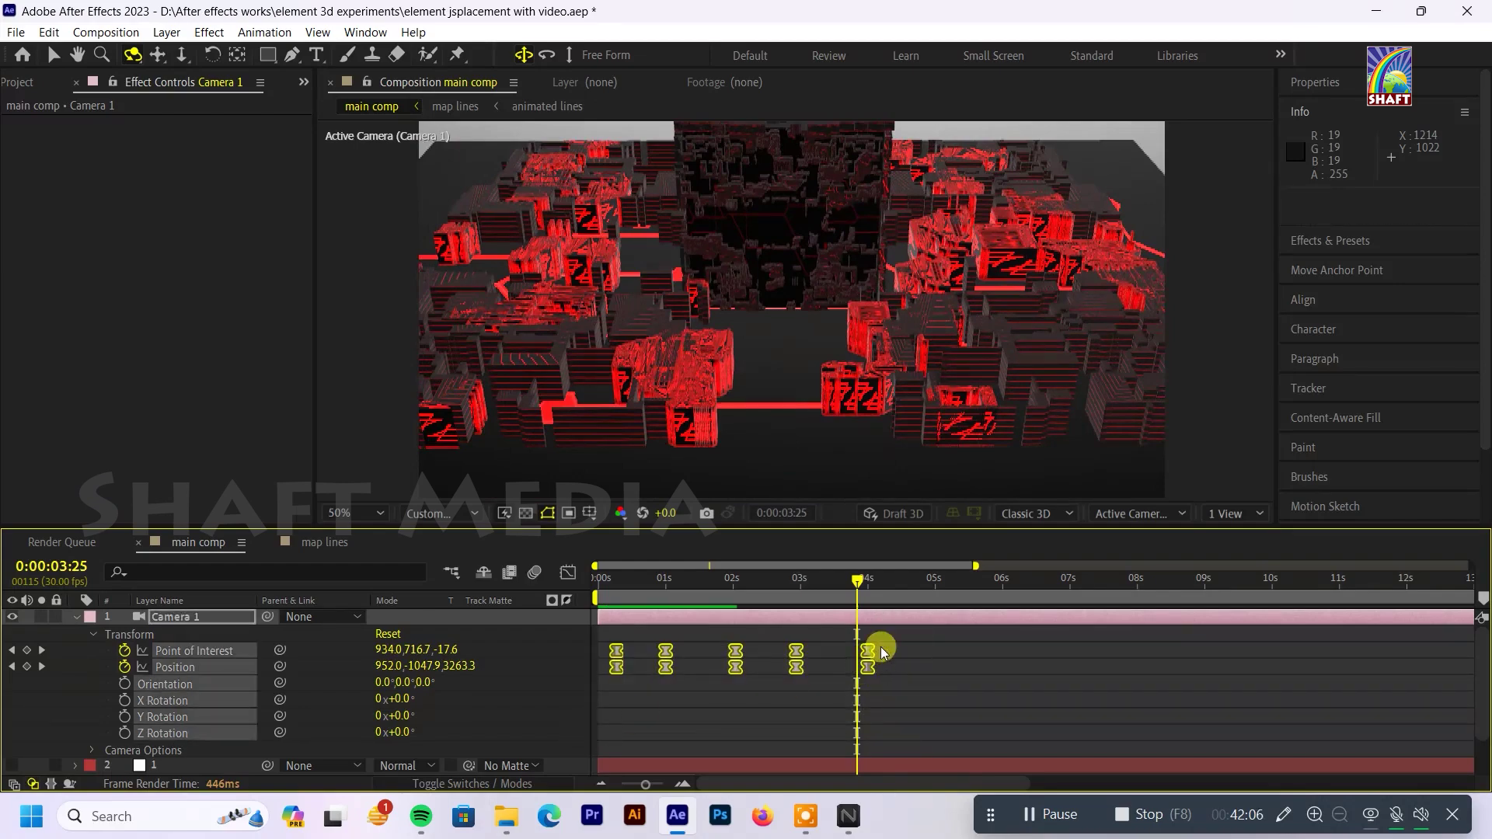
pyautogui.moveTo(882, 651); pyautogui.dragTo(1068, 653)
pyautogui.press('Home')
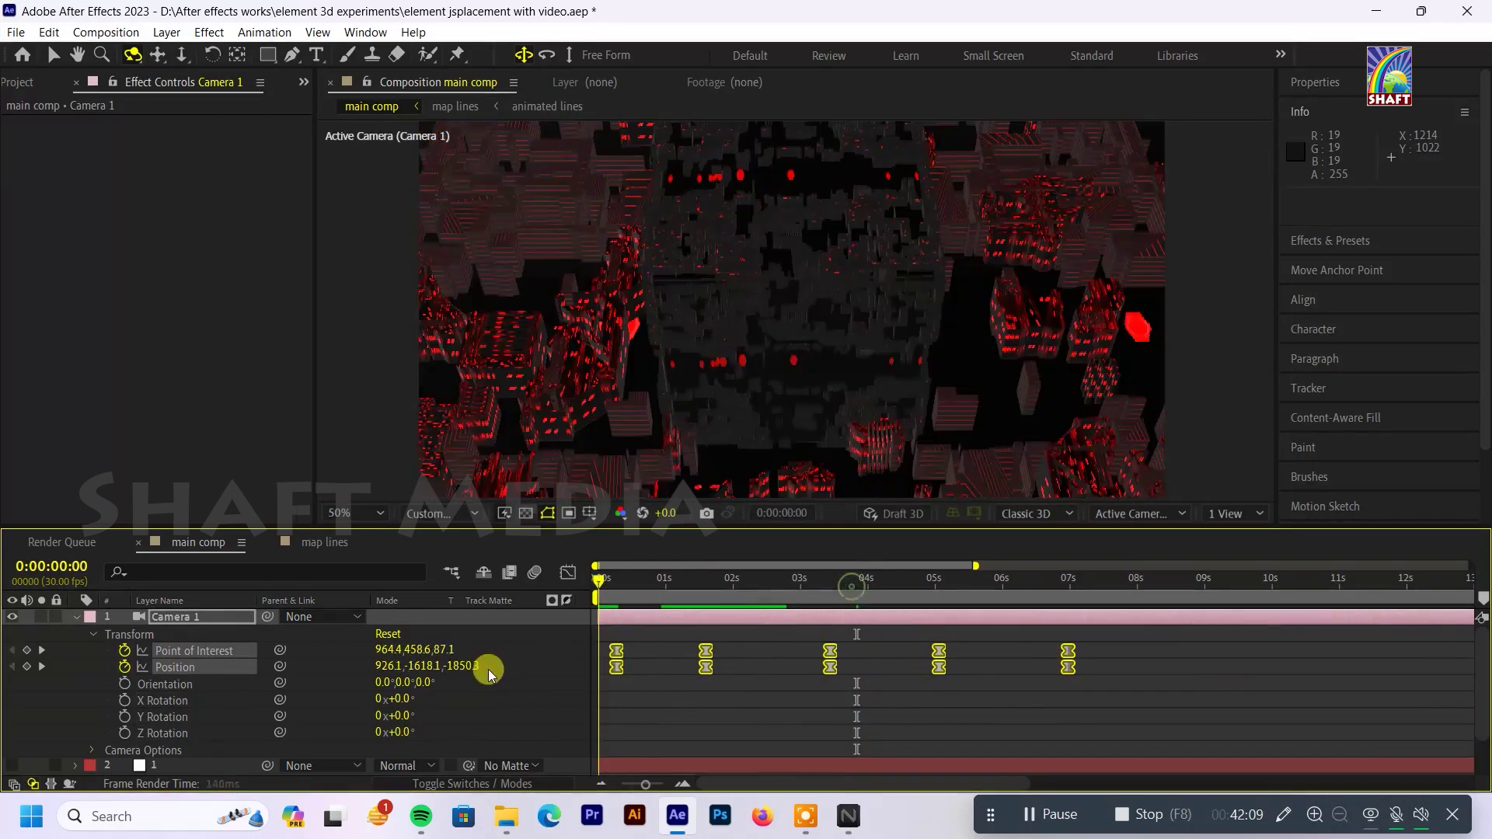
pyautogui.press('space')
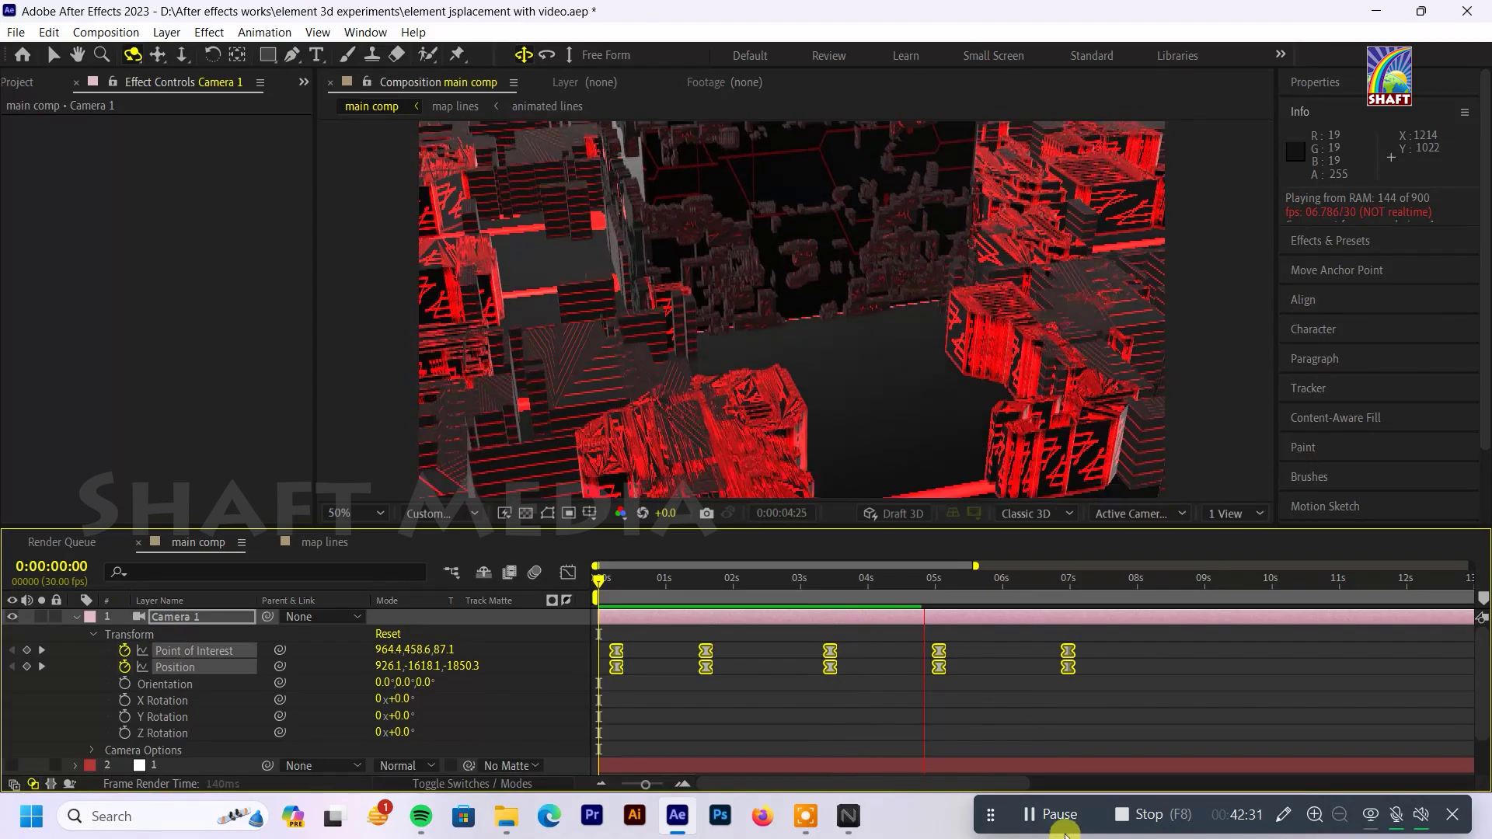
pyautogui.click(1068, 579)
# Step: Trim the composition to the 0:00–6:29 work area and set preview resolution to Full
pyautogui.press('n')
pyautogui.rightClick(979, 603)
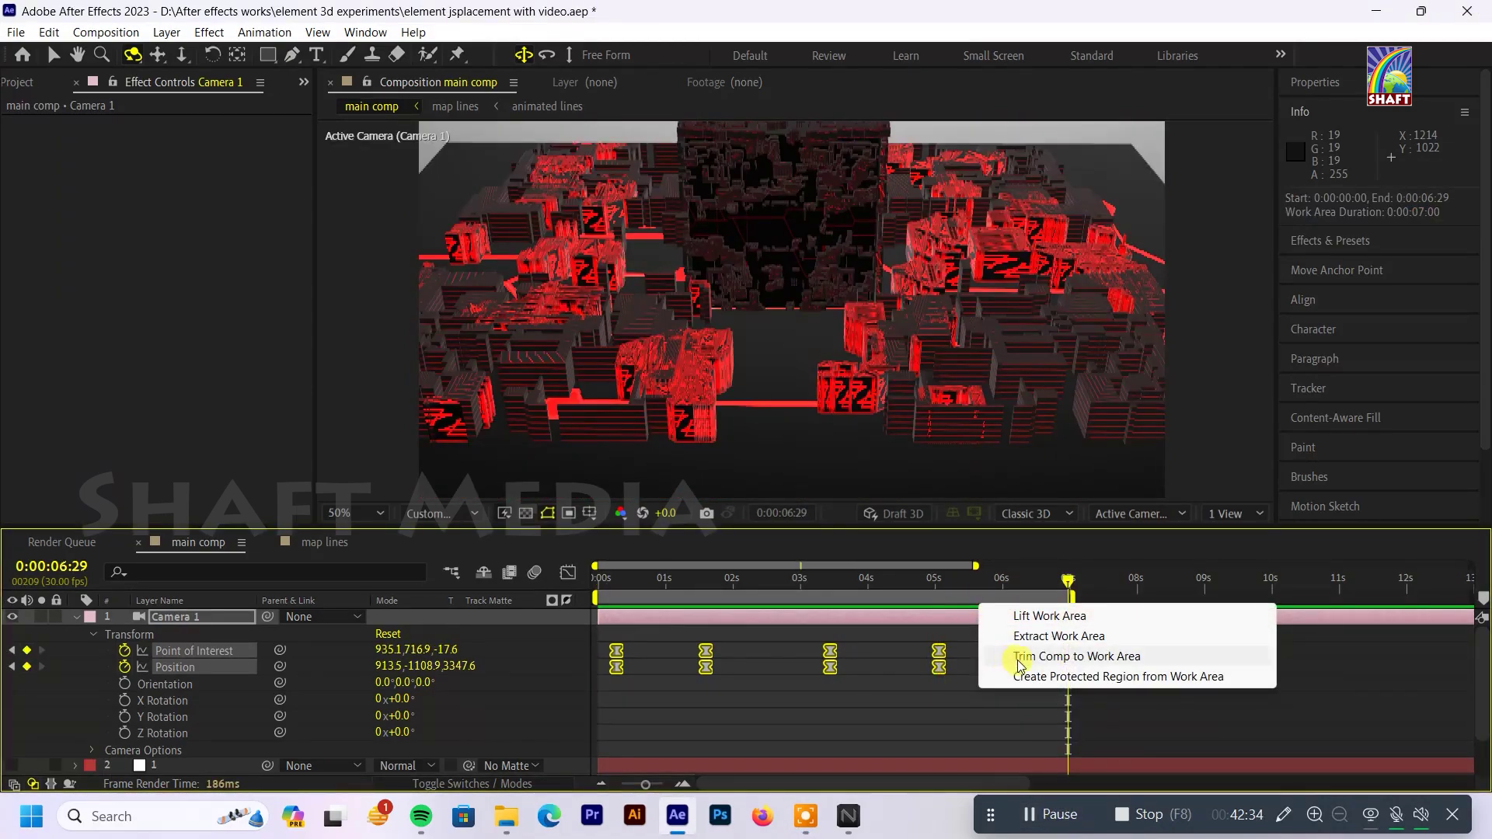
pyautogui.click(1076, 656)
pyautogui.press('space')
pyautogui.click(441, 513)
pyautogui.click(423, 548)
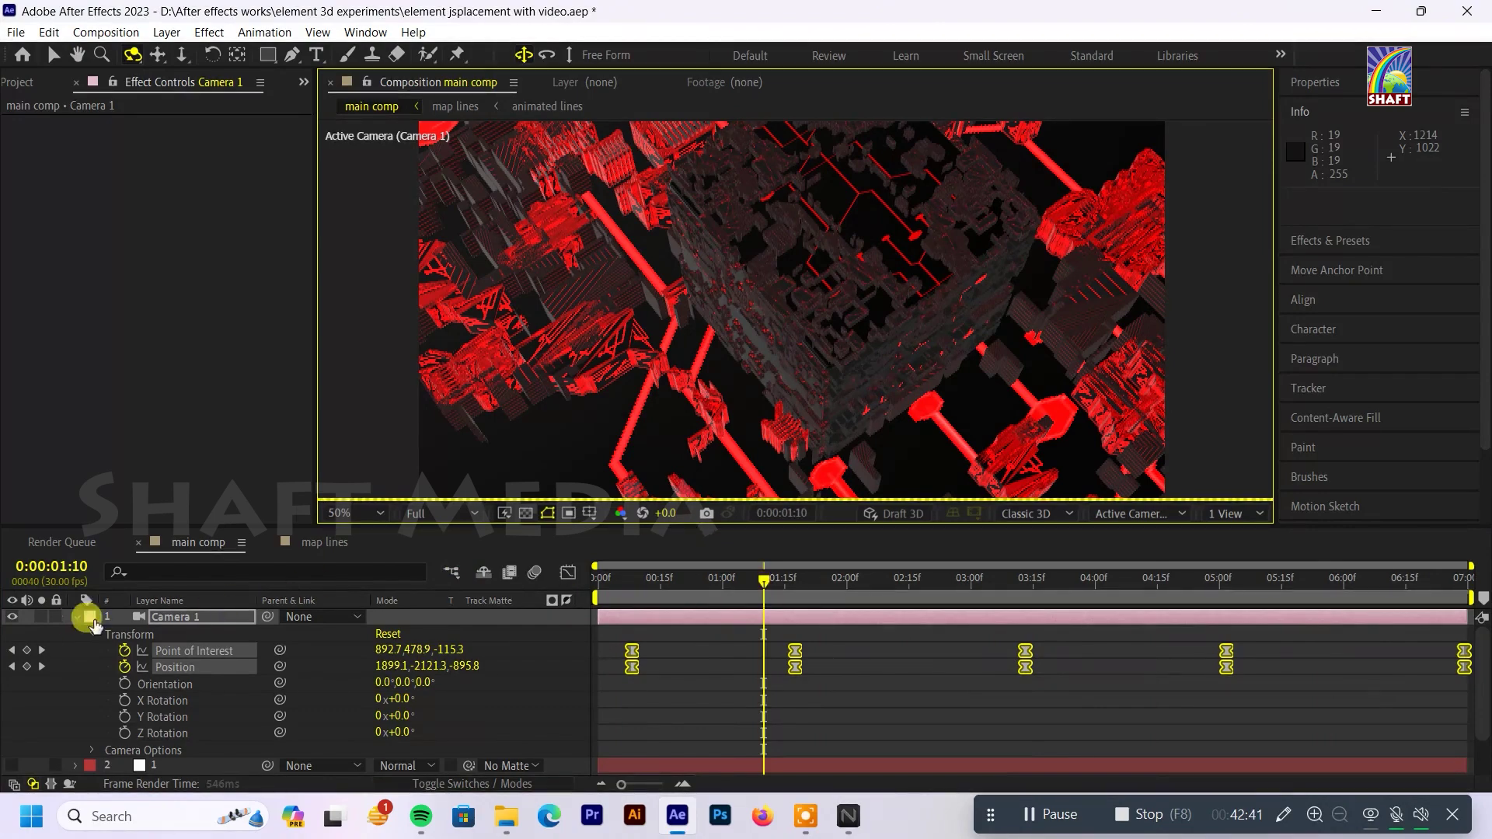
pyautogui.click(78, 617)
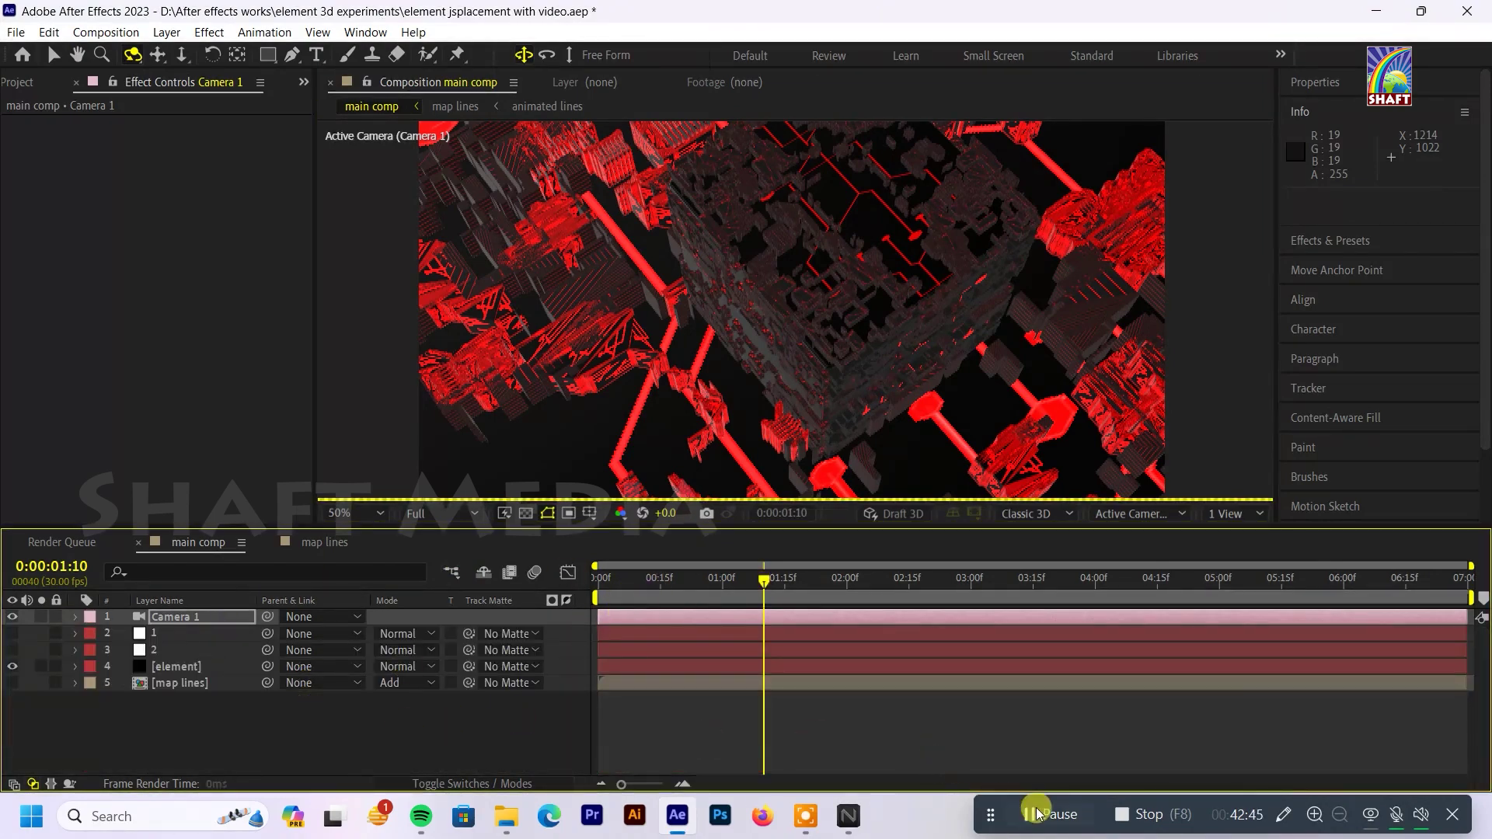
# Step: Duplicate the element layer and set the copy's Output Show option to Illumination only
pyautogui.hotkey('ctrl', 'z')
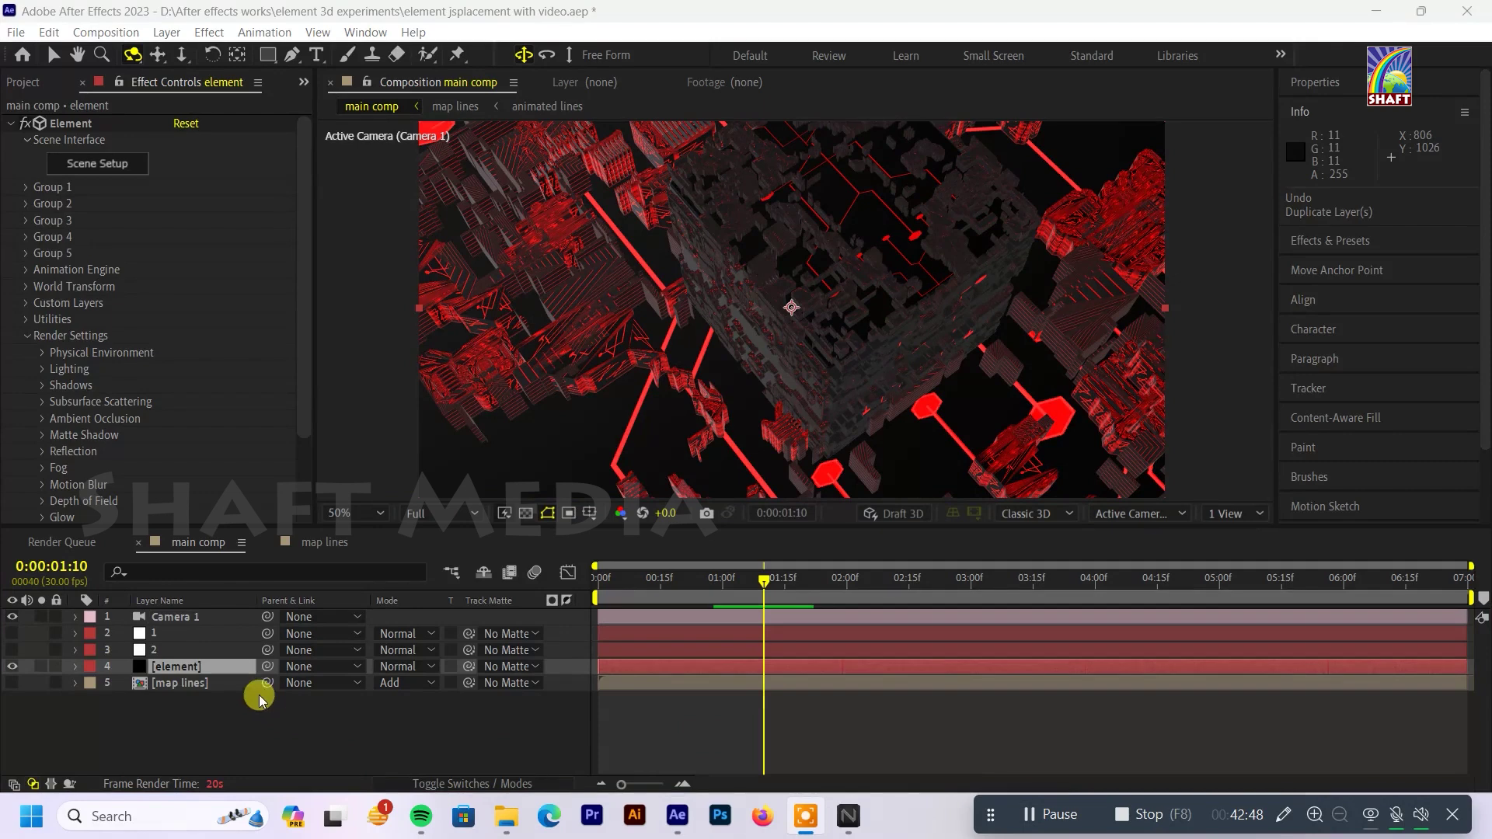
pyautogui.hotkey('ctrl', 'd')
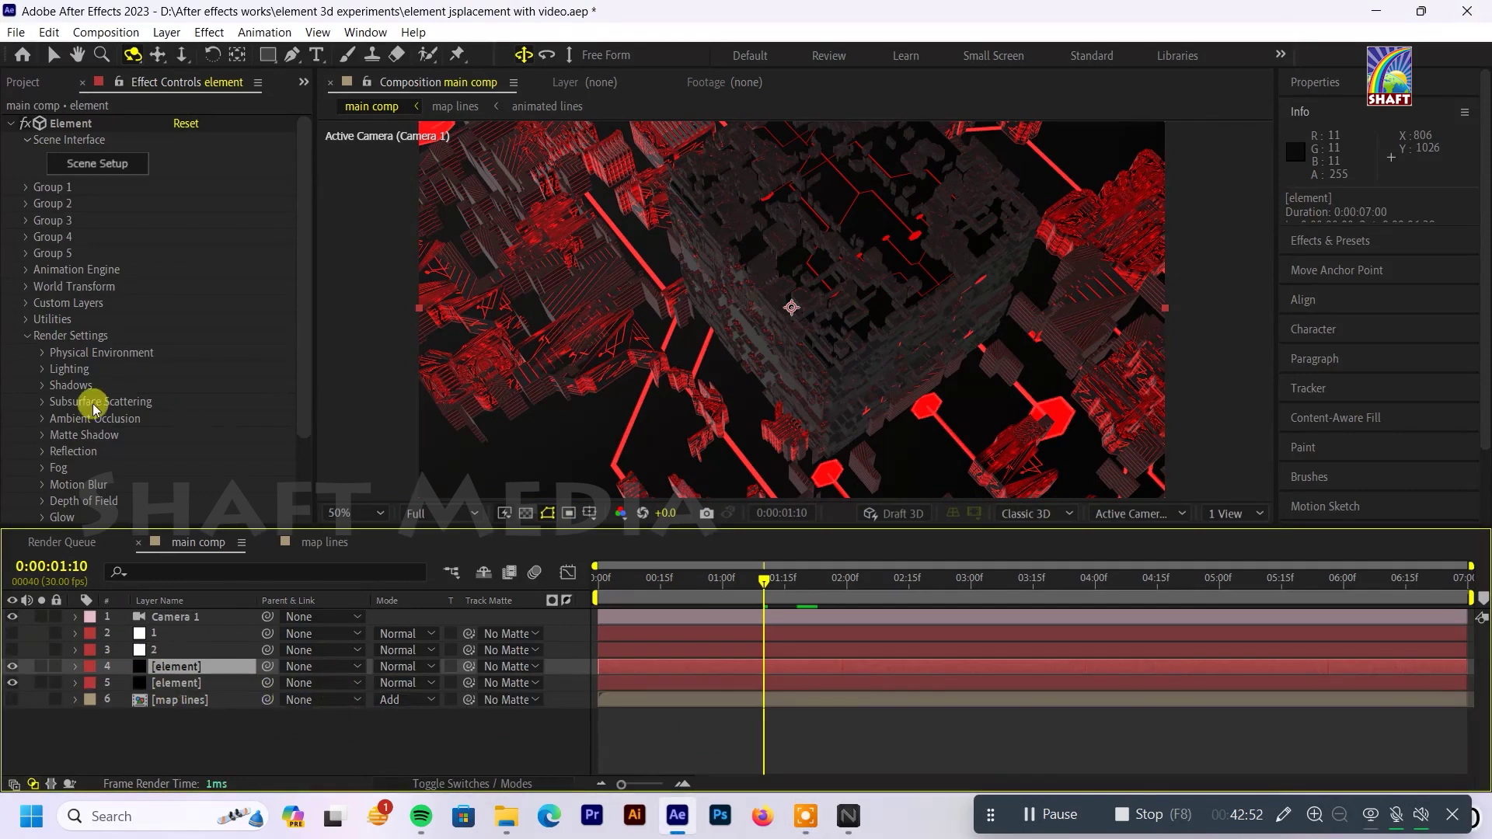
pyautogui.scroll(-3, 92, 404)
pyautogui.click(26, 249)
pyautogui.click(28, 253)
pyautogui.click(30, 256)
pyautogui.click(22, 334)
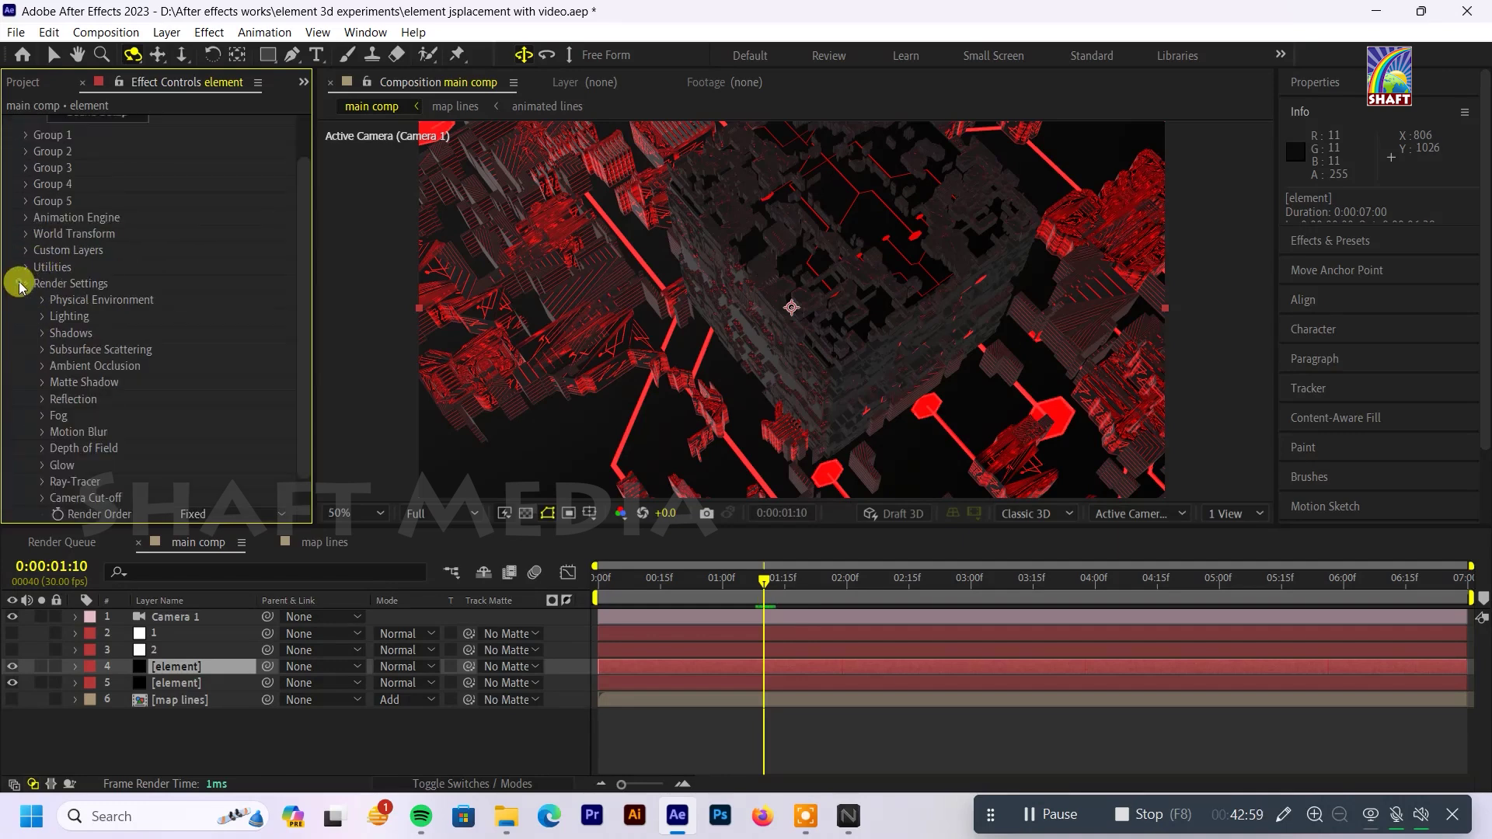
pyautogui.click(19, 285)
pyautogui.click(28, 352)
pyautogui.click(226, 369)
pyautogui.click(248, 592)
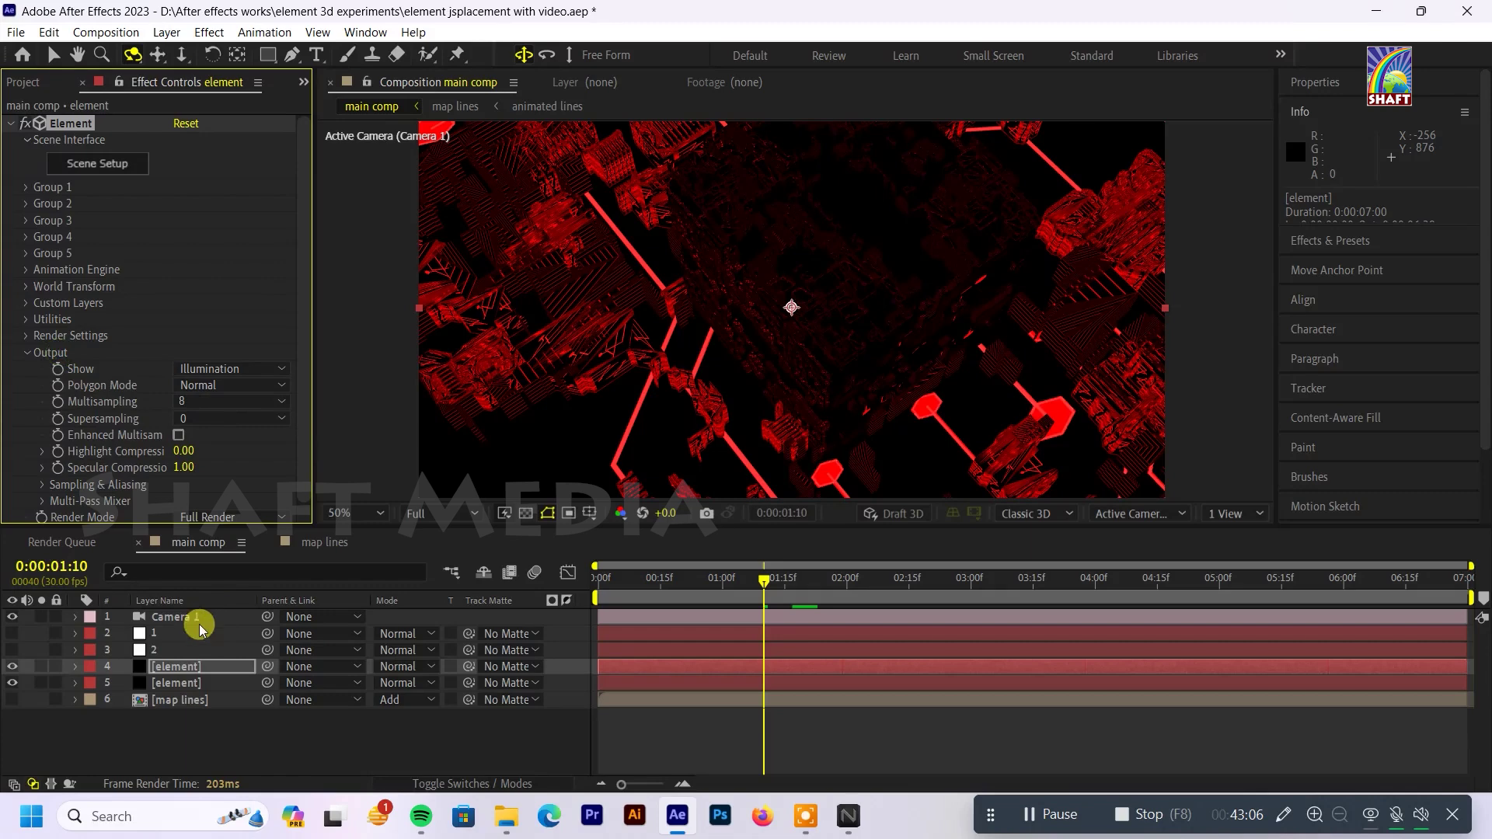
pyautogui.click(22, 354)
pyautogui.click(198, 667)
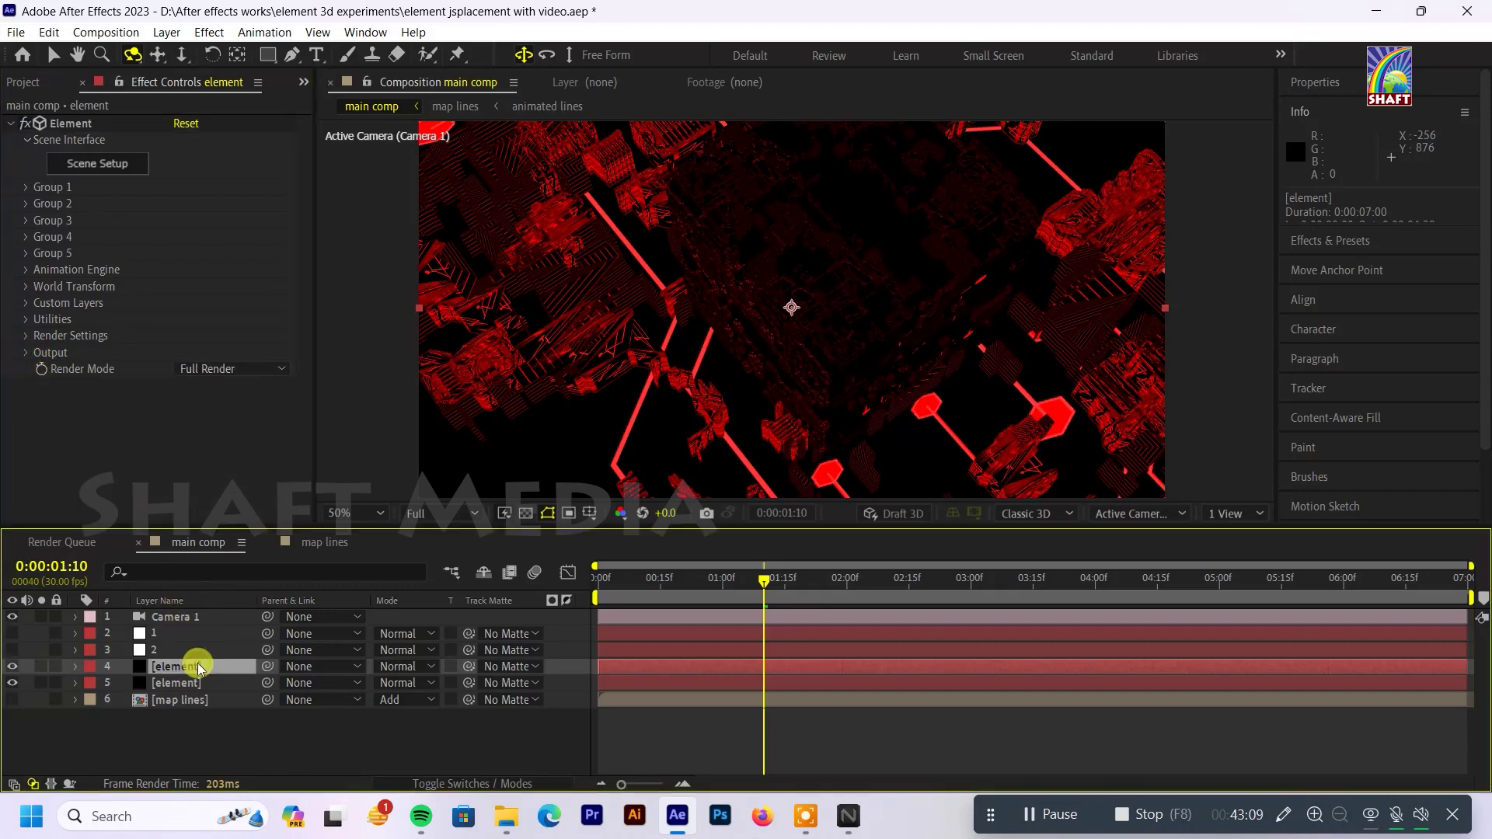
pyautogui.hotkey('ctrl', 'space')
# Step: Add a Glow effect with radius 117 to the illumination layer and preview from 0:00
pyautogui.write('glo')
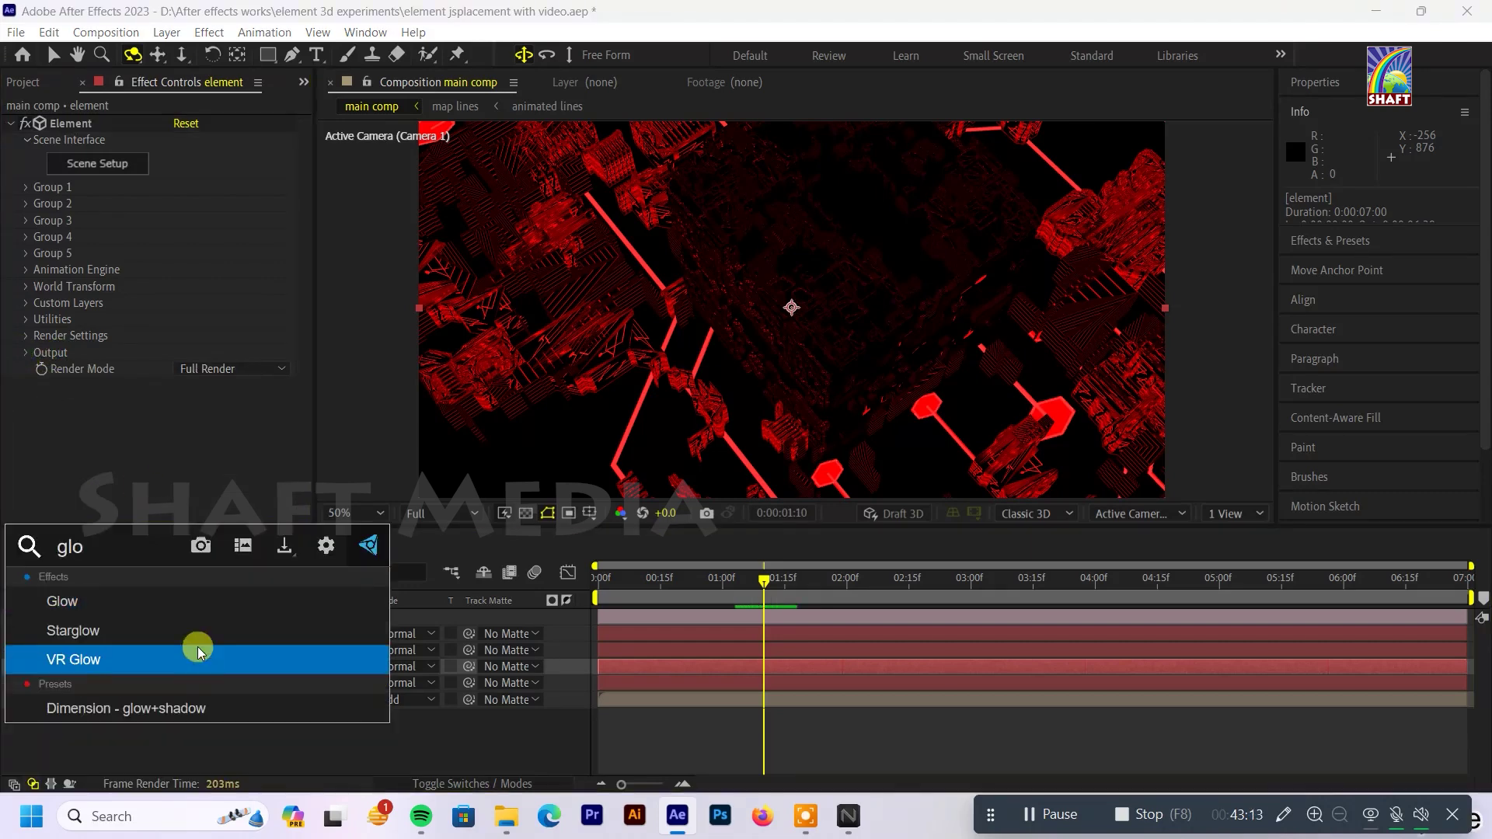
pyautogui.click(199, 610)
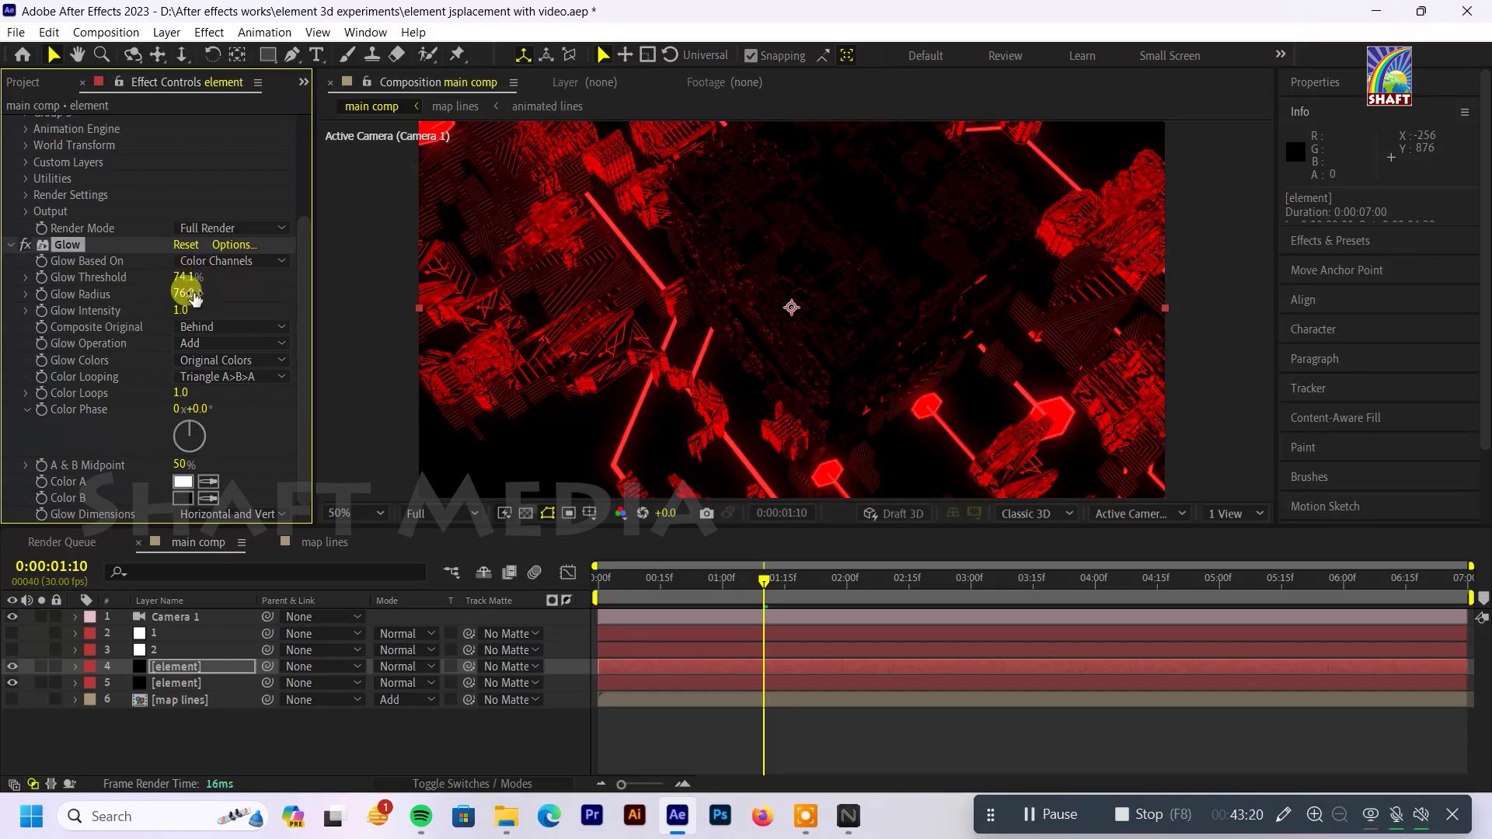
pyautogui.moveTo(746, 583); pyautogui.dragTo(538, 599)
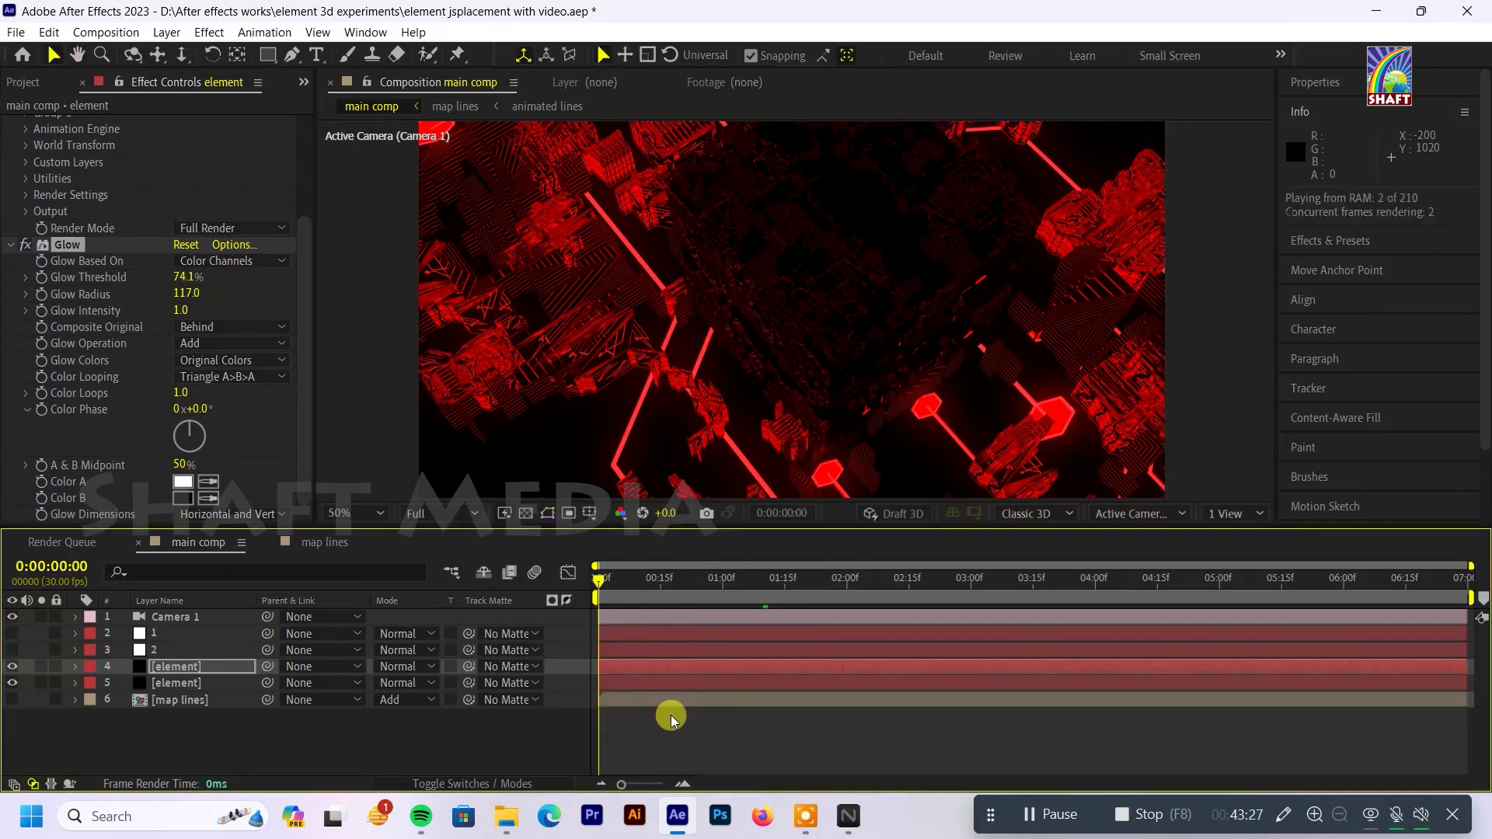
pyautogui.press('space')
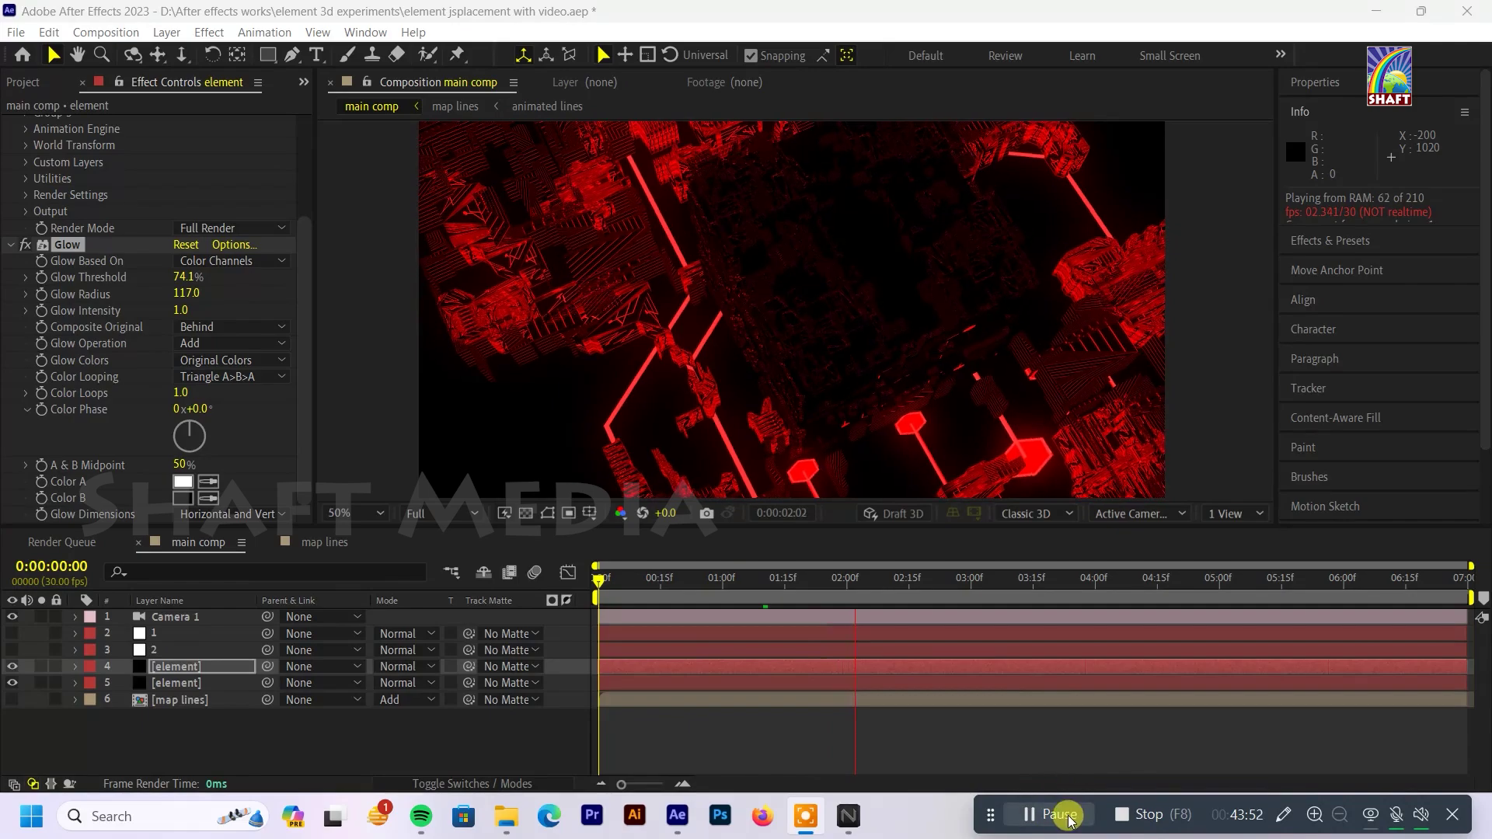
pyautogui.press('space')
pyautogui.press('space')
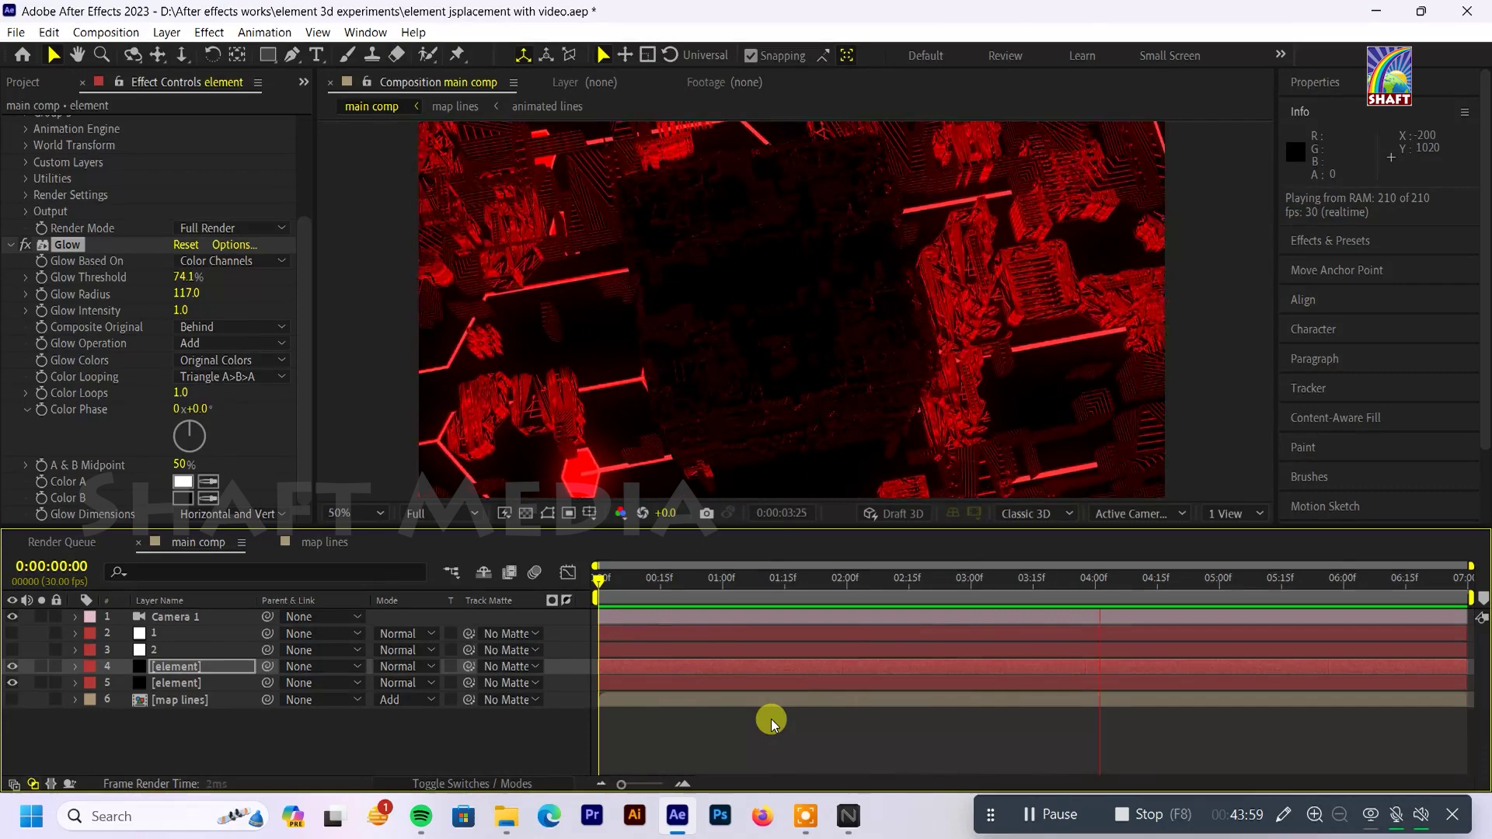
pyautogui.rightClick(483, 726)
# Step: Create Spot Light 1 and move it up and to the right in the scene
pyautogui.click(785, 575)
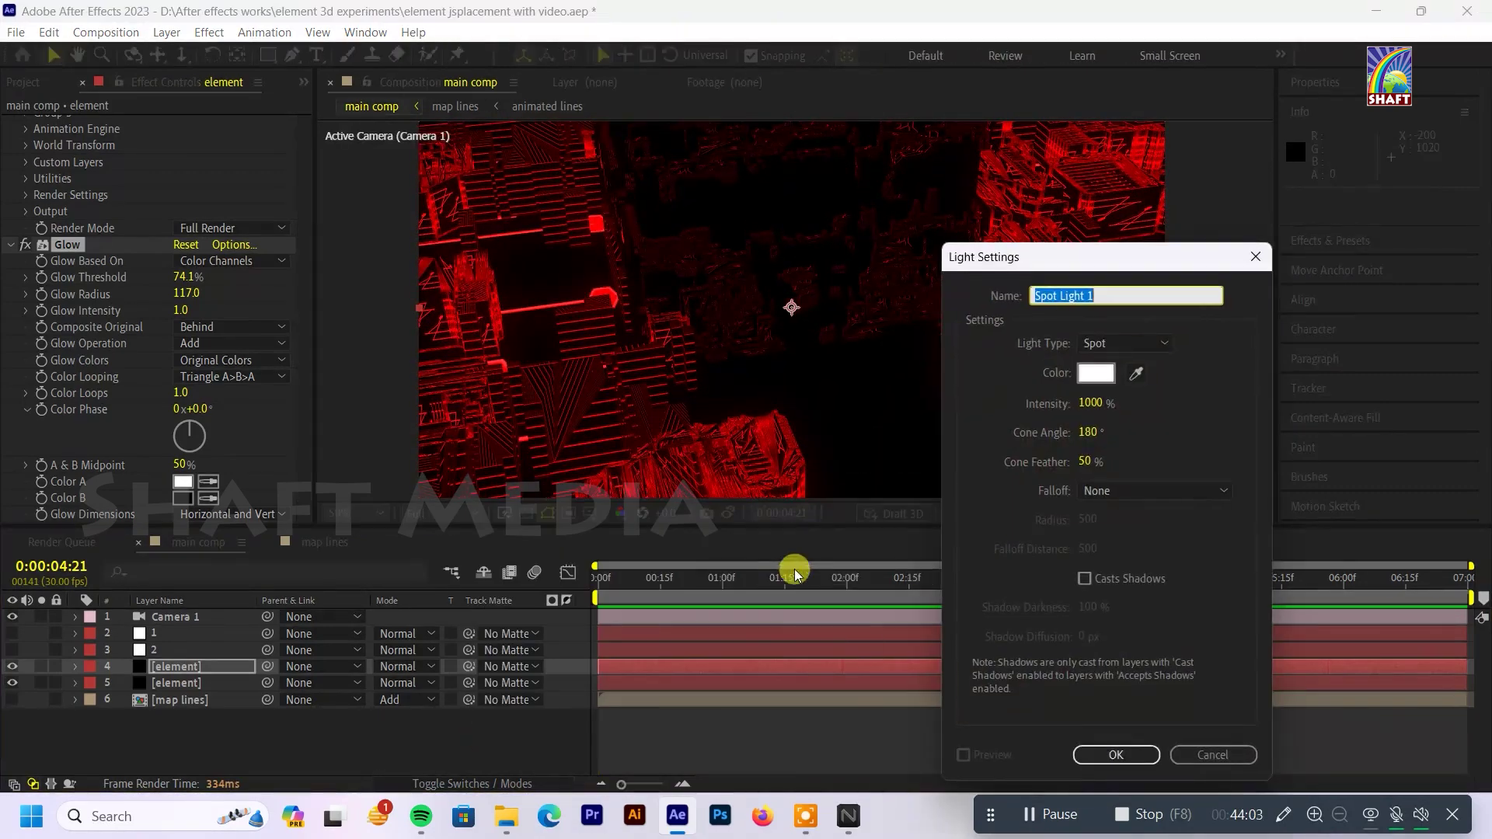
pyautogui.click(1129, 345)
pyautogui.click(1120, 391)
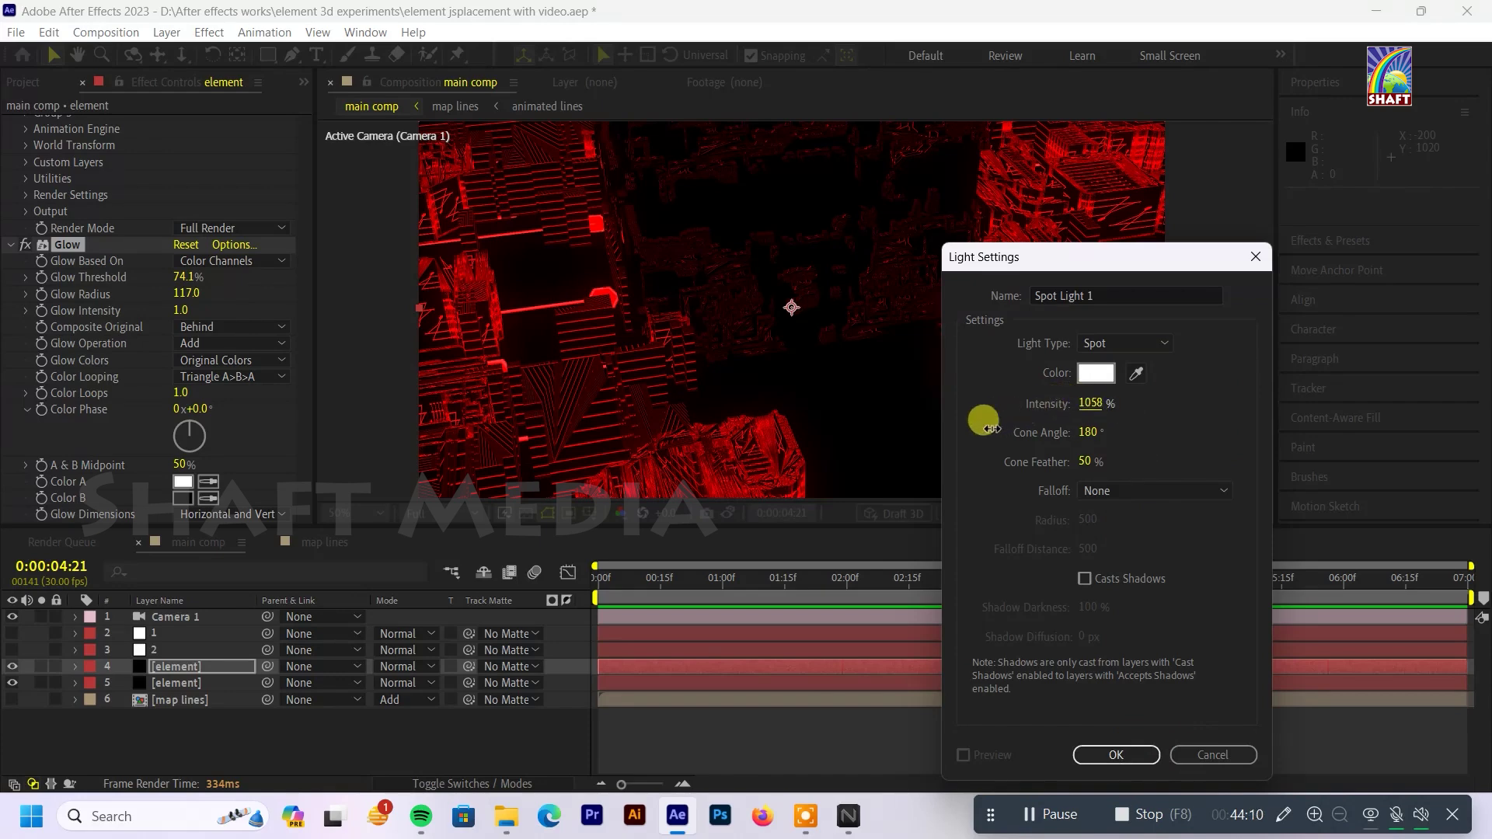
pyautogui.click(1115, 755)
pyautogui.scroll(-2, 888, 385)
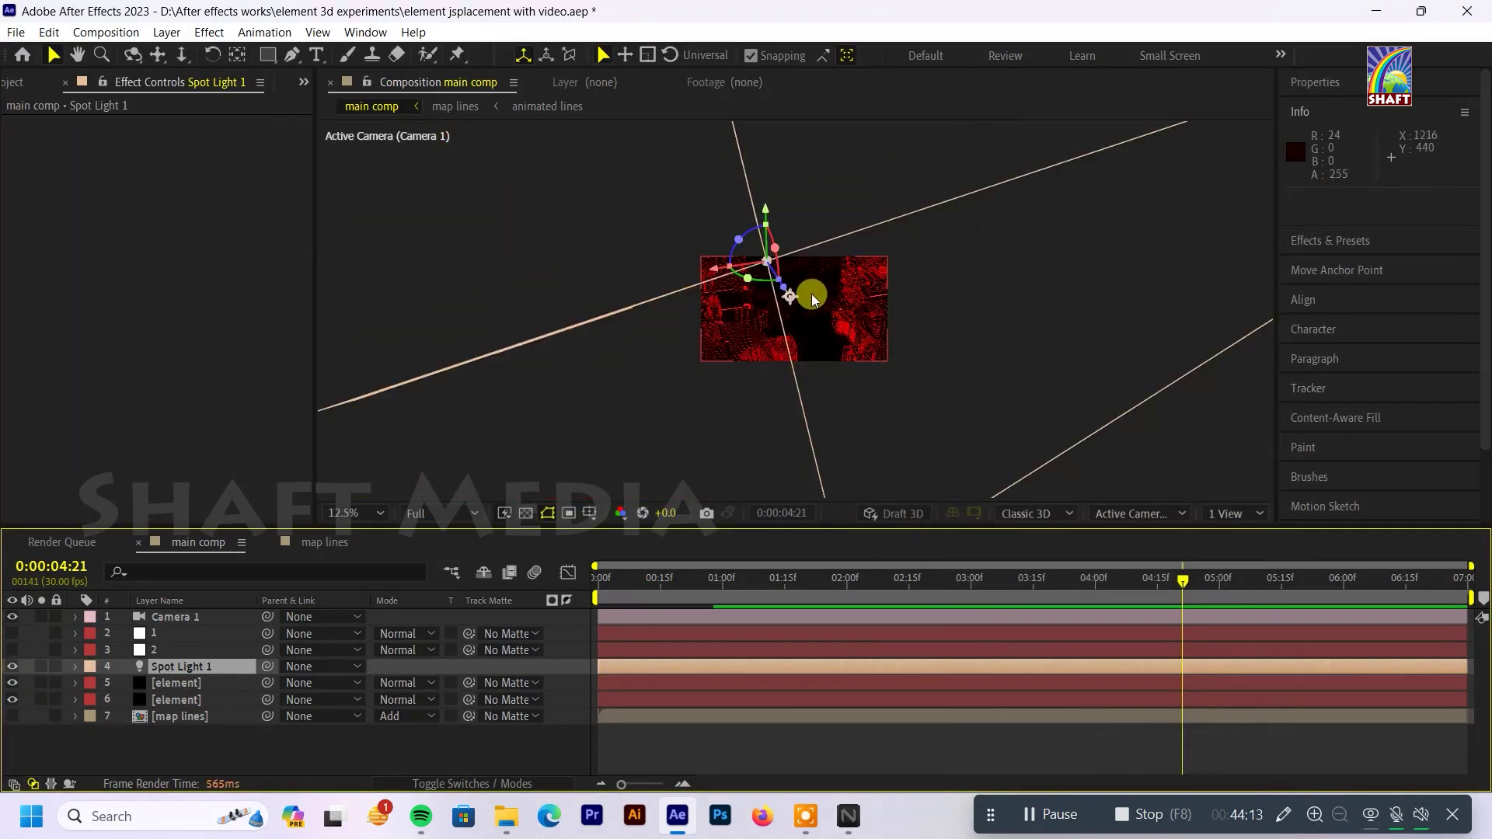
pyautogui.moveTo(747, 221); pyautogui.dragTo(747, 195)
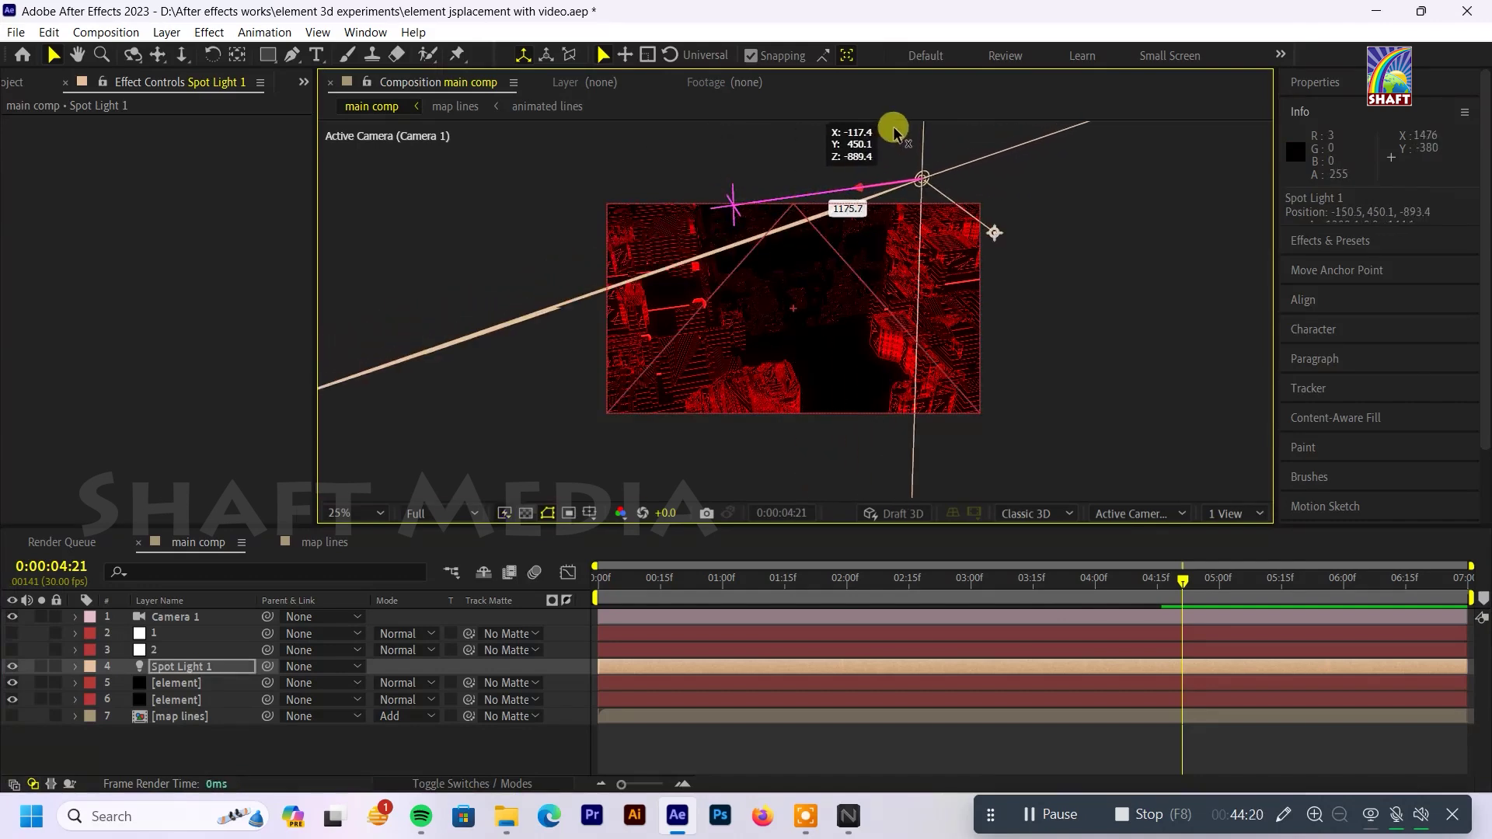
pyautogui.moveTo(748, 194); pyautogui.dragTo(932, 148)
# Step: Show two views side by side, with the left panel in Left view zoomed out
pyautogui.click(1227, 513)
pyautogui.click(1267, 574)
pyautogui.click(609, 305)
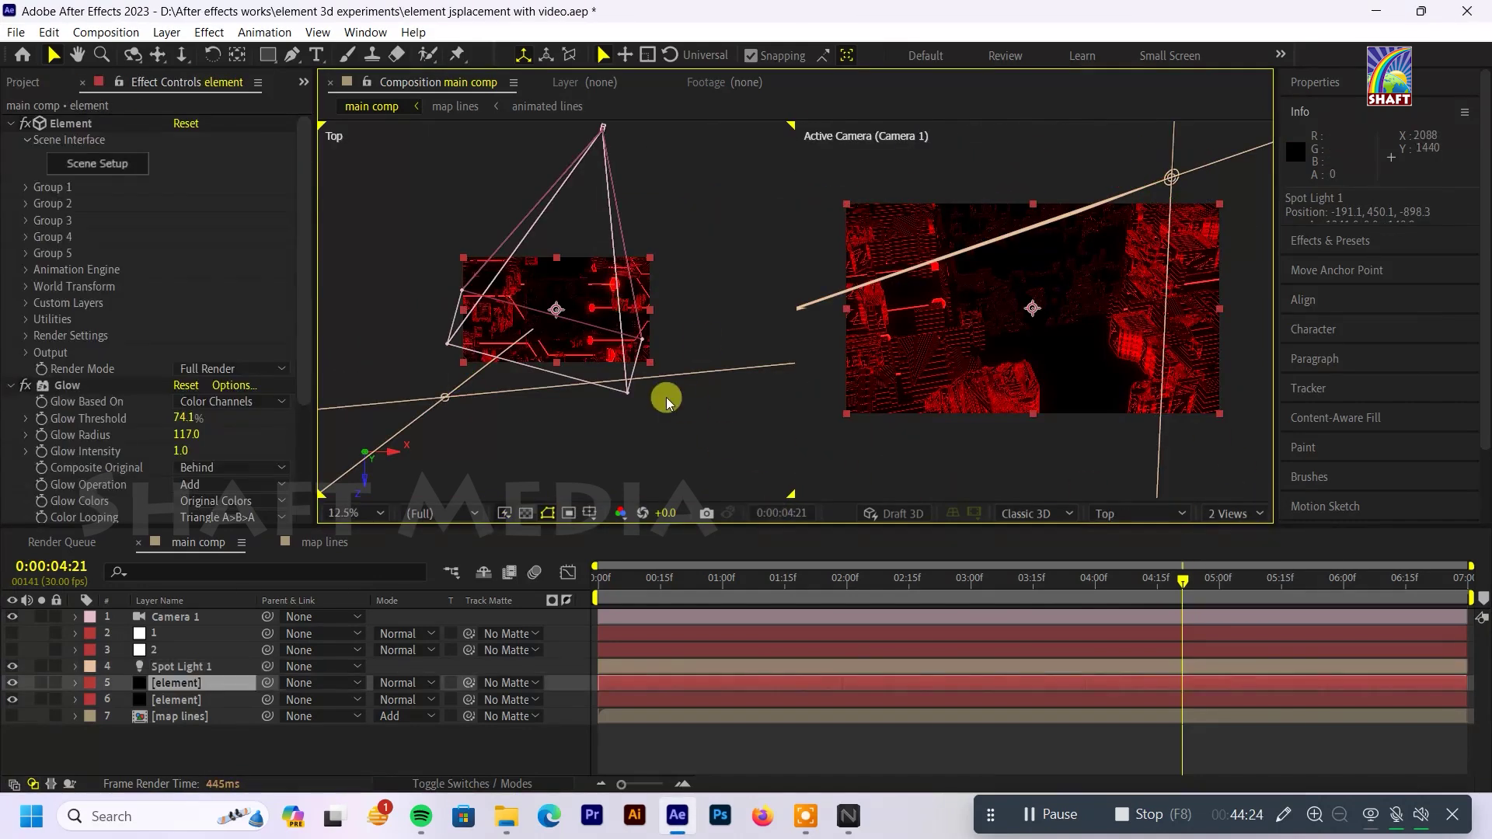
pyautogui.click(581, 455)
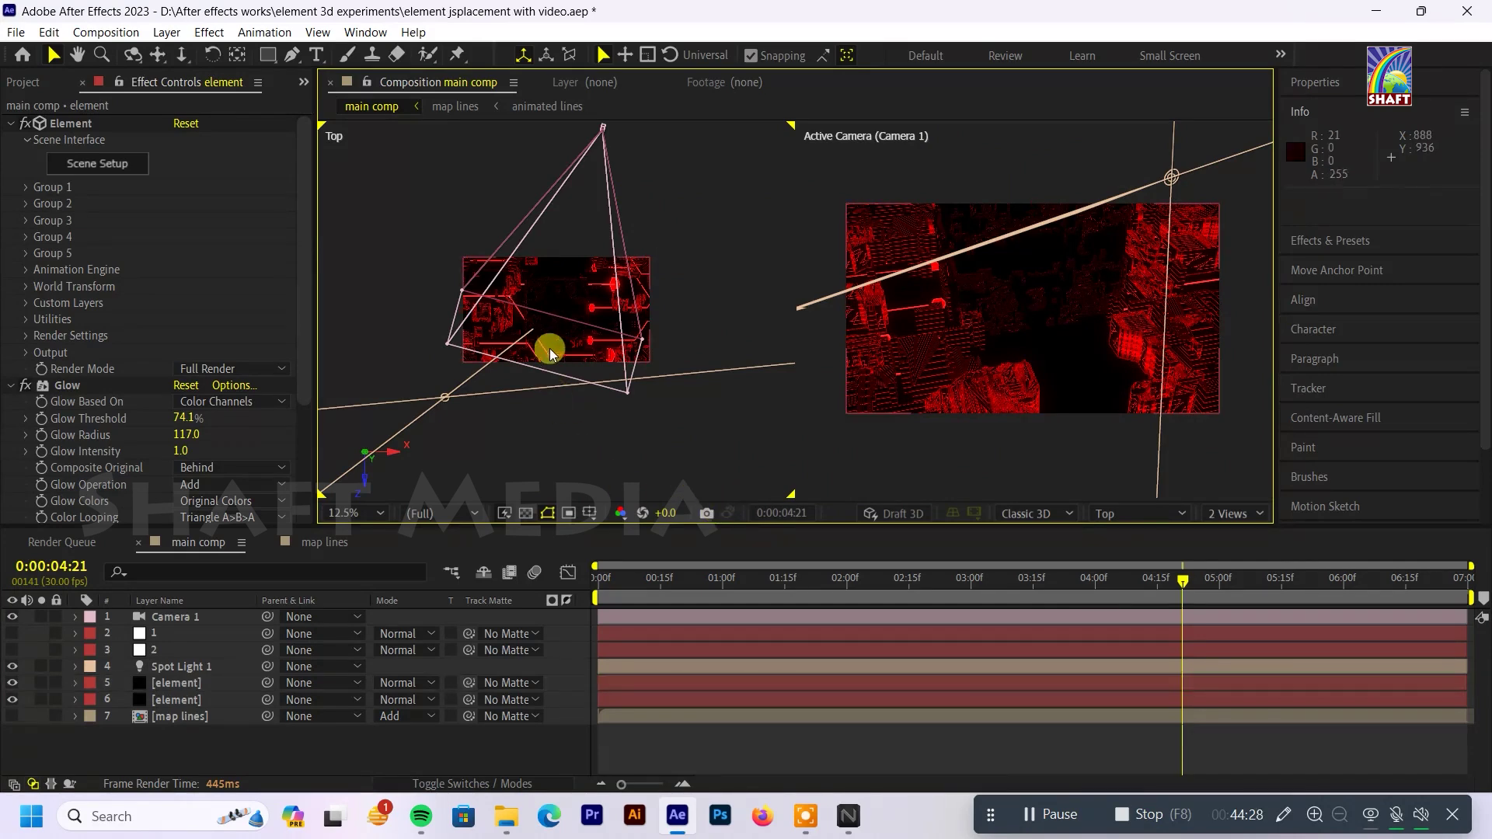
pyautogui.click(1096, 514)
pyautogui.click(1131, 261)
pyautogui.click(651, 362)
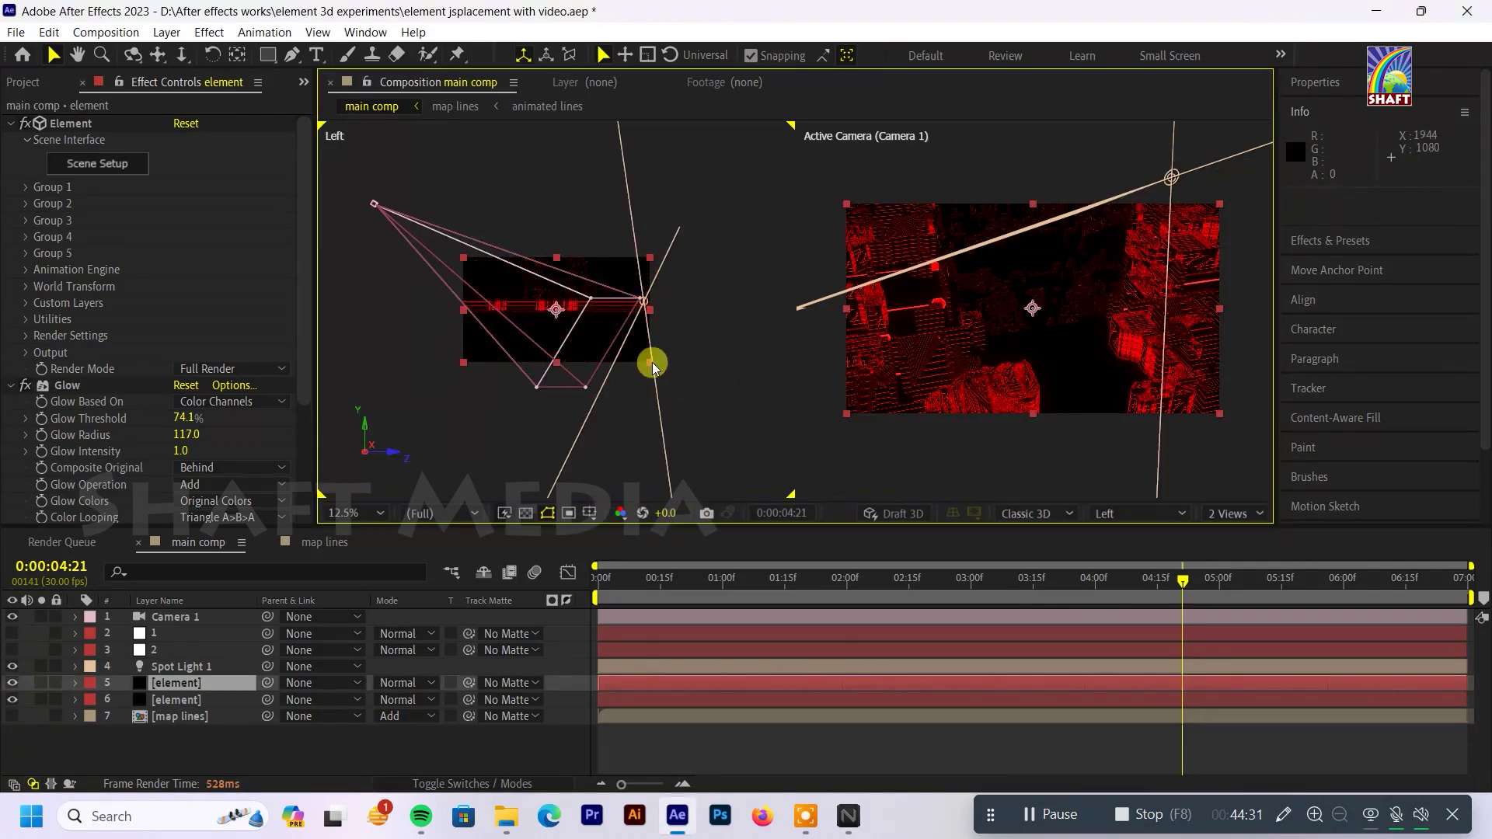
pyautogui.press('.')
pyautogui.press('.')
pyautogui.press('.')
pyautogui.click(204, 667)
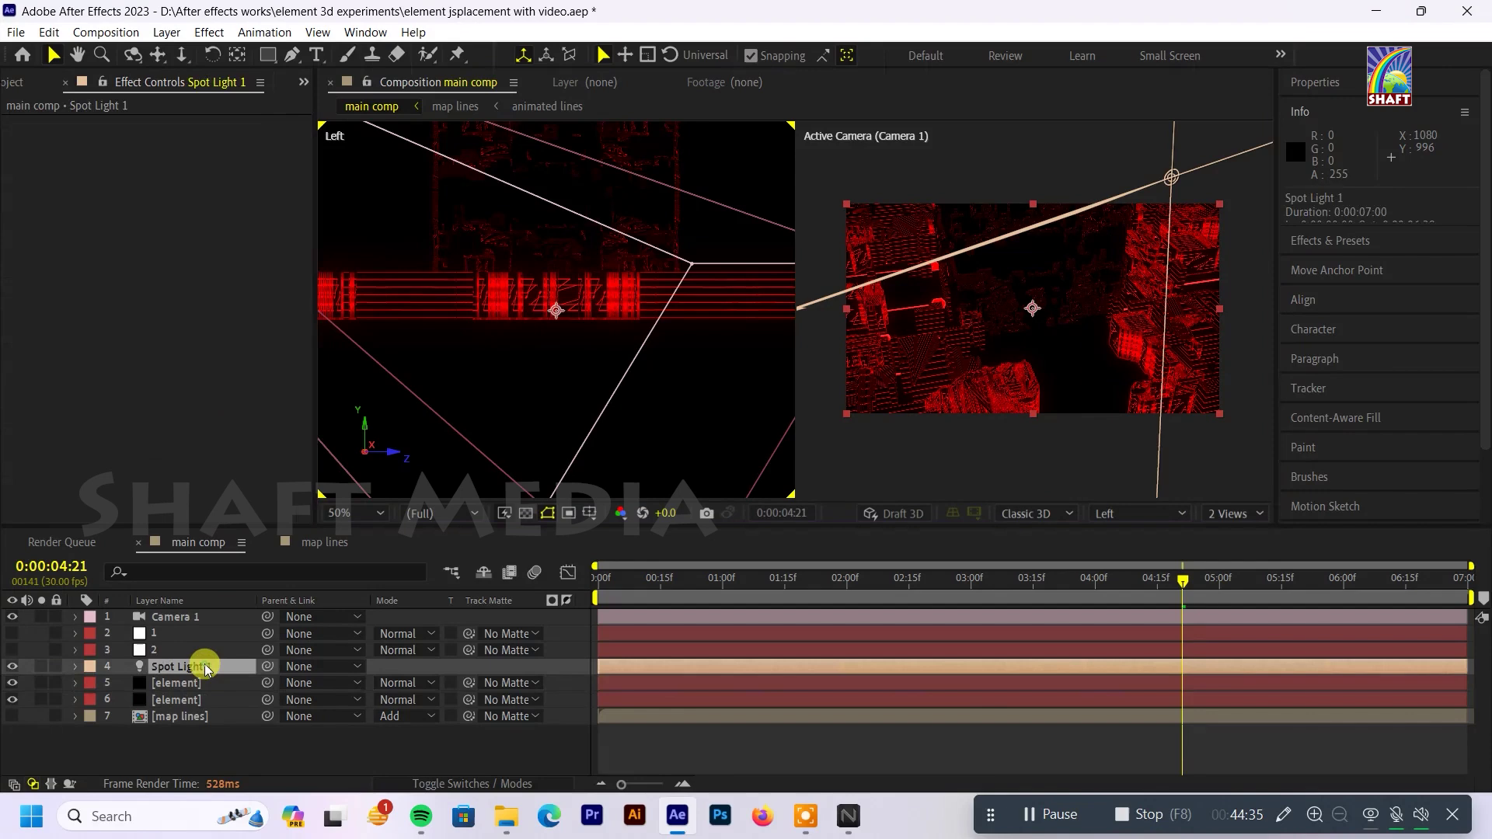
pyautogui.press(',')
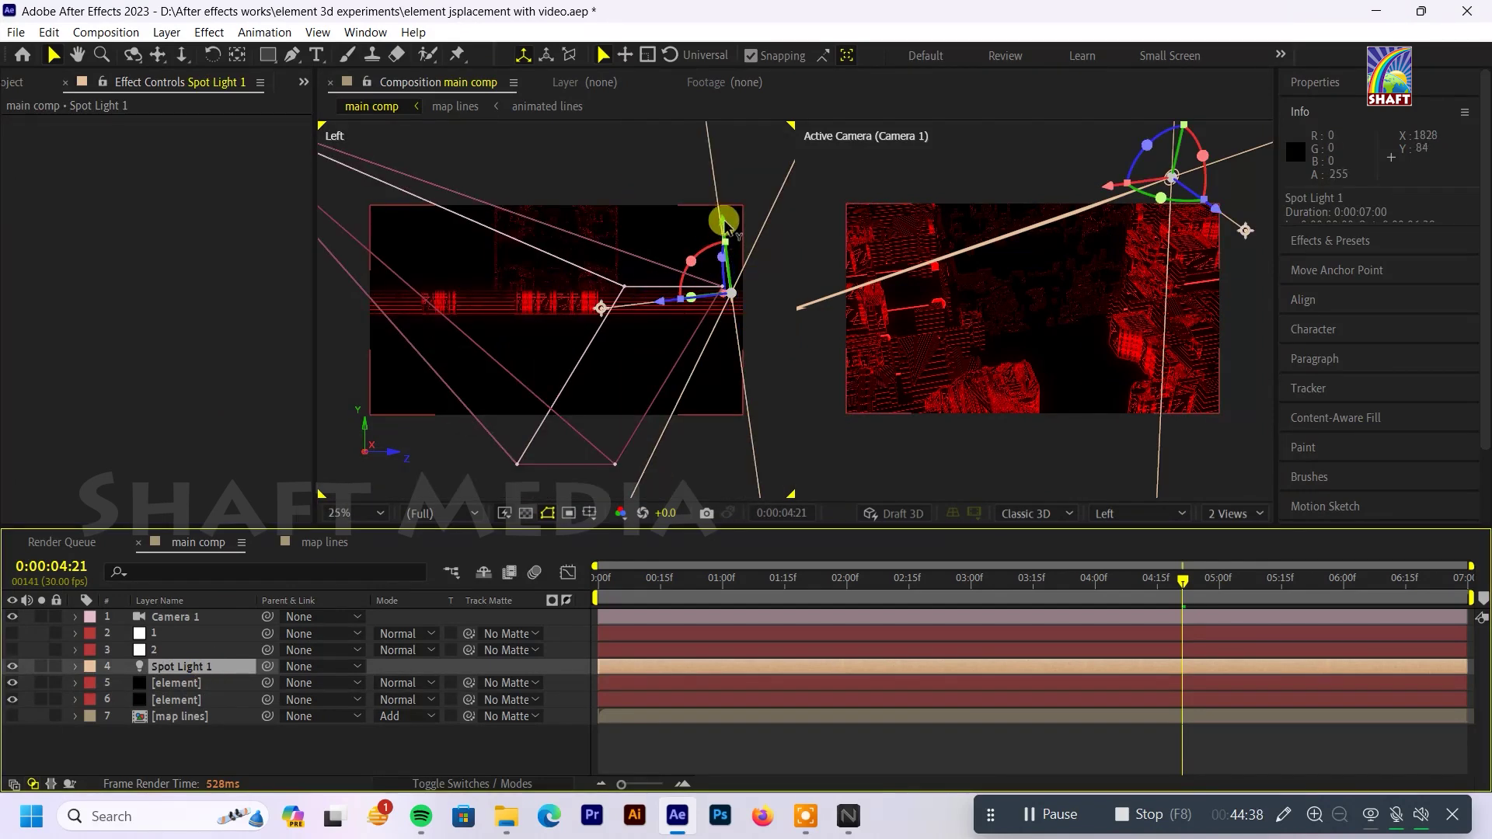
pyautogui.click(598, 325)
pyautogui.press(',')
pyautogui.press(',')
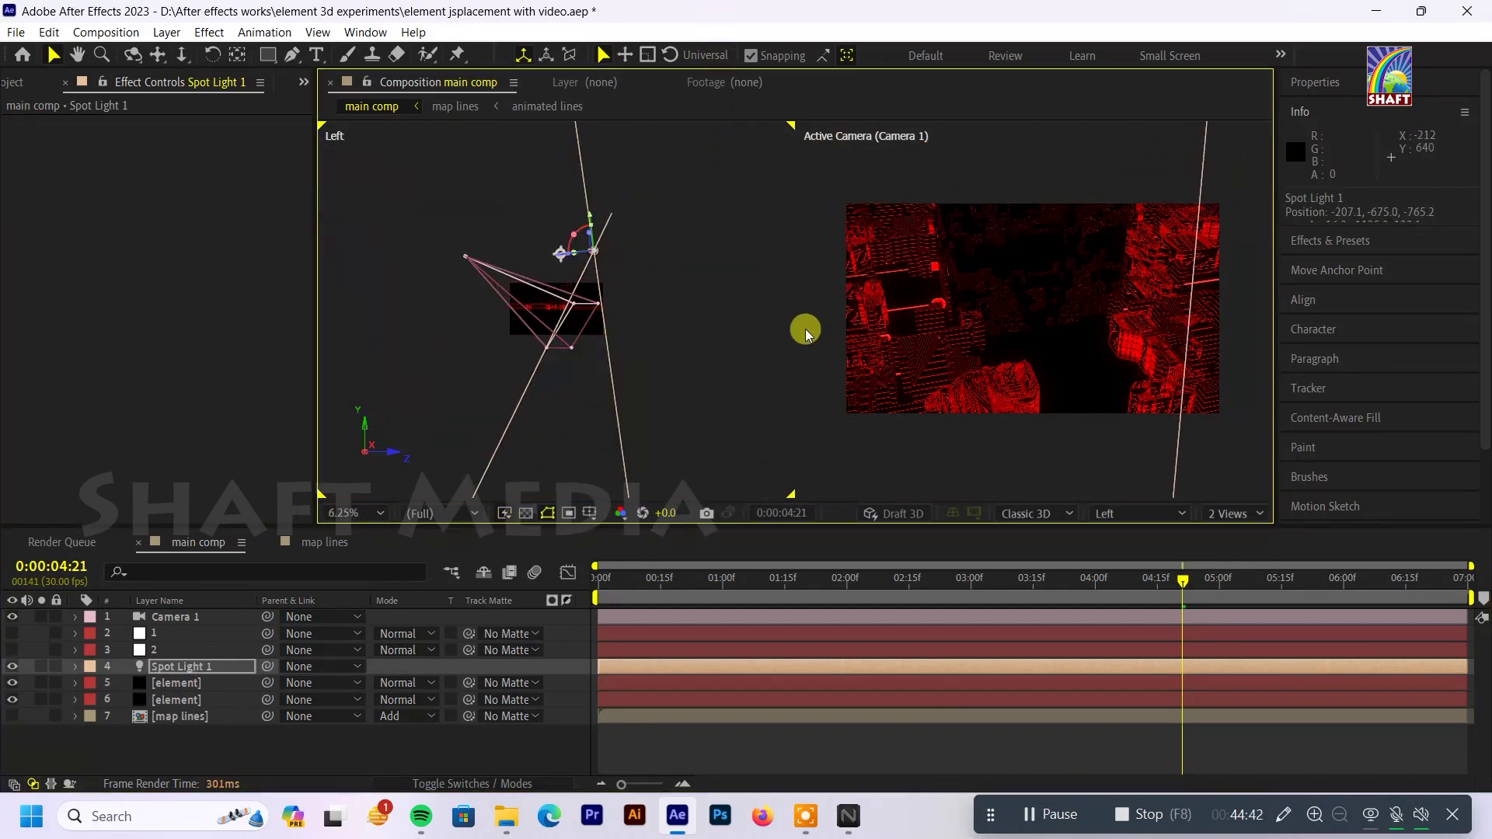
pyautogui.click(653, 272)
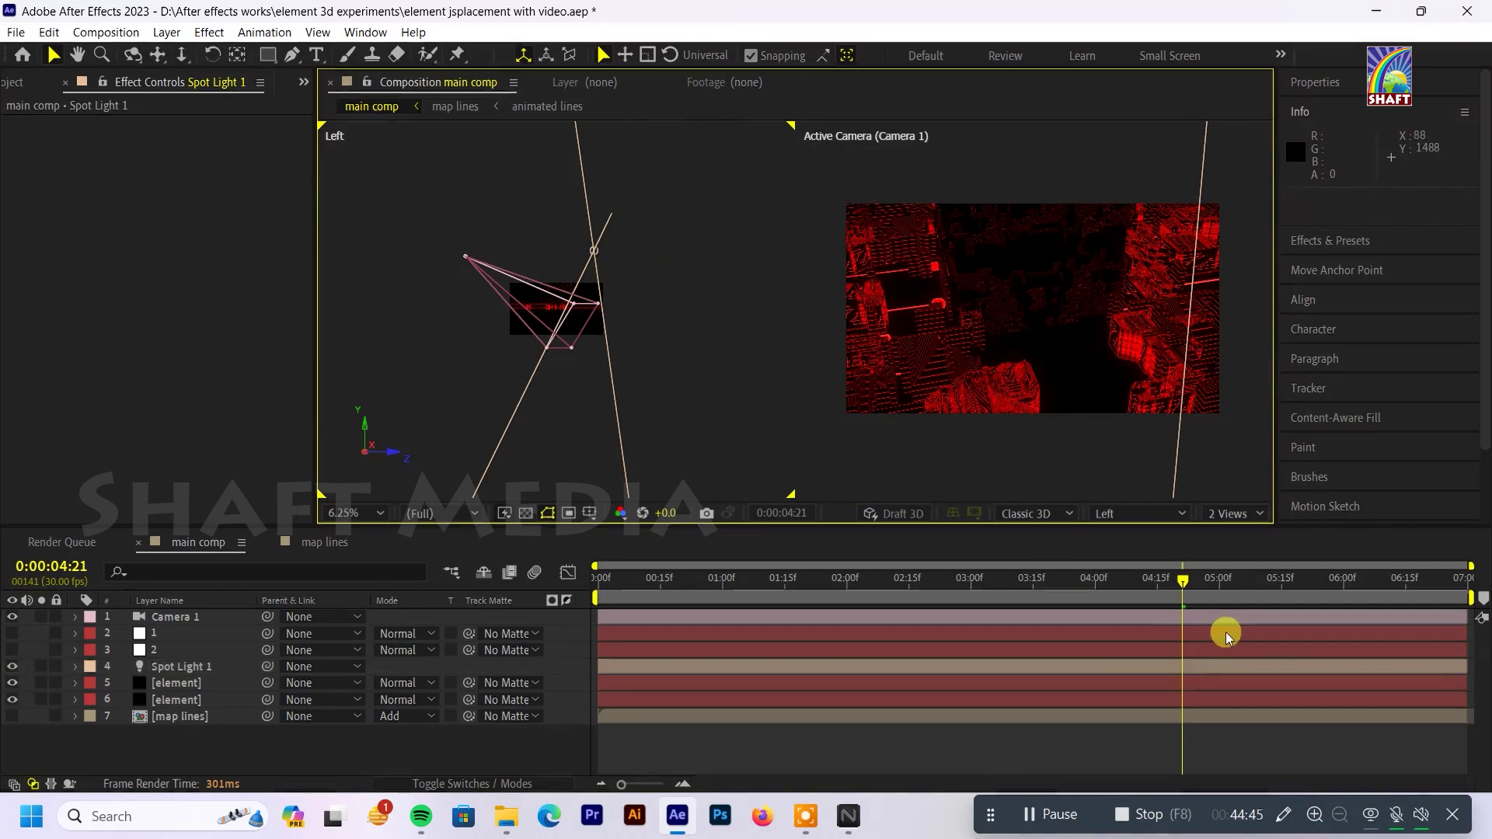
# Step: Switch the left panel to Top view and zoom in on Spot Light 1
pyautogui.click(1111, 511)
pyautogui.click(1120, 291)
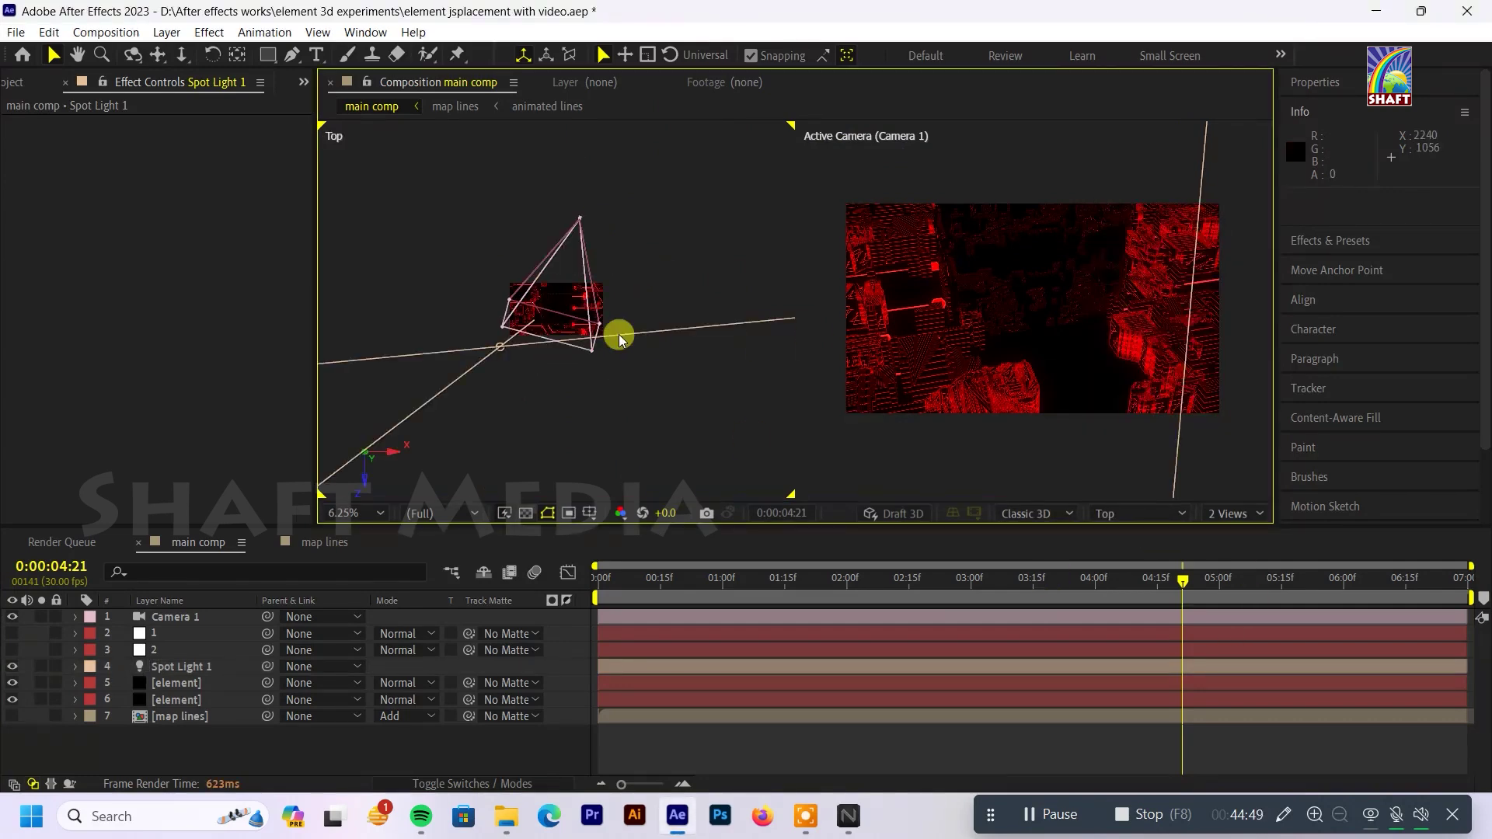
pyautogui.click(162, 673)
pyautogui.press('.')
pyautogui.press('.')
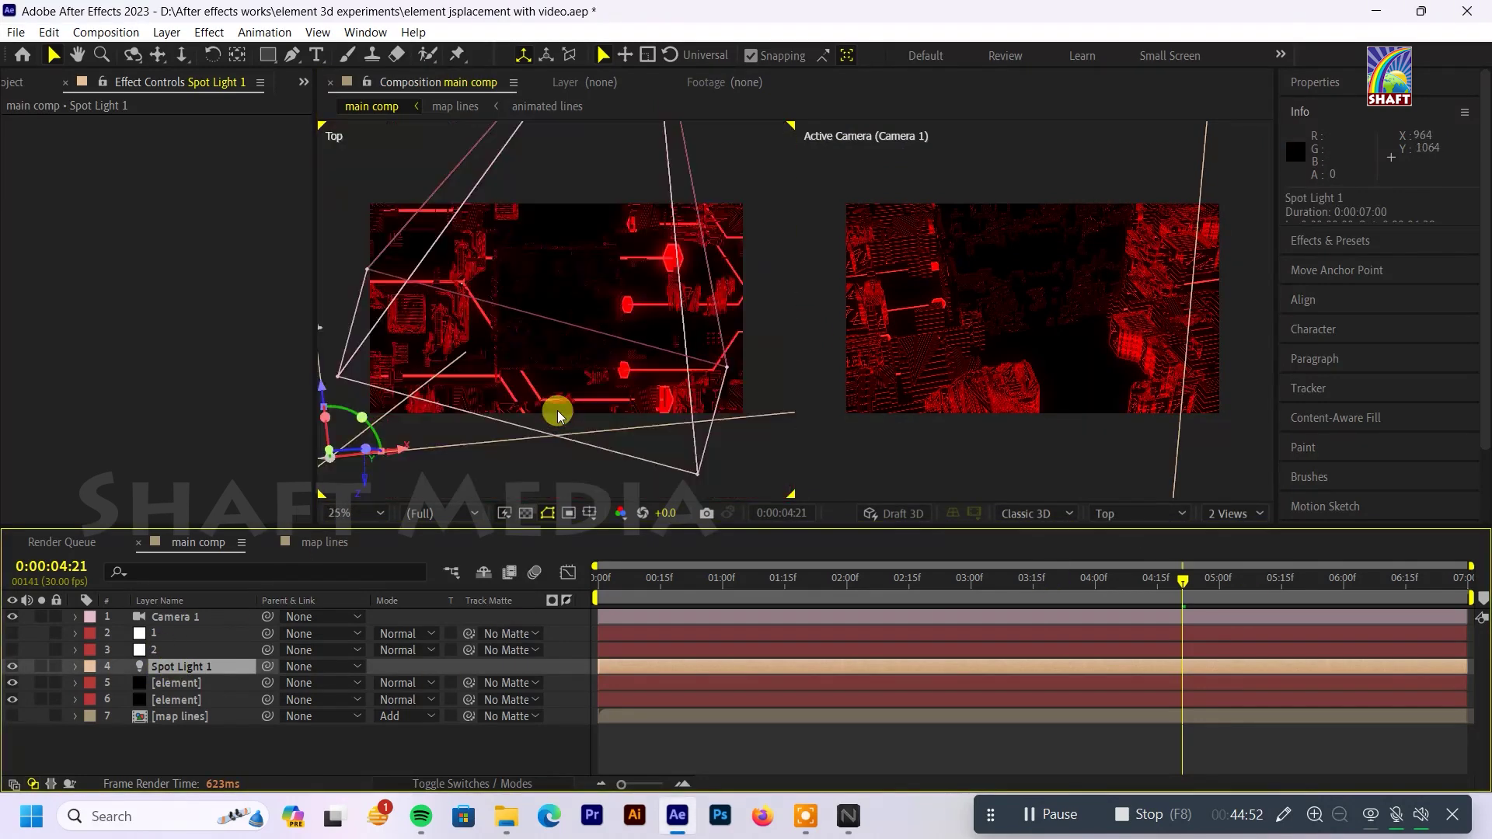
# Step: Slide the spot light along X, rotate it to about 40 degrees, and push it deeper along Z
pyautogui.moveTo(403, 449)
pyautogui.mouseDown()
pyautogui.moveTo(425, 439)
pyautogui.moveTo(392, 431)
pyautogui.mouseUp()
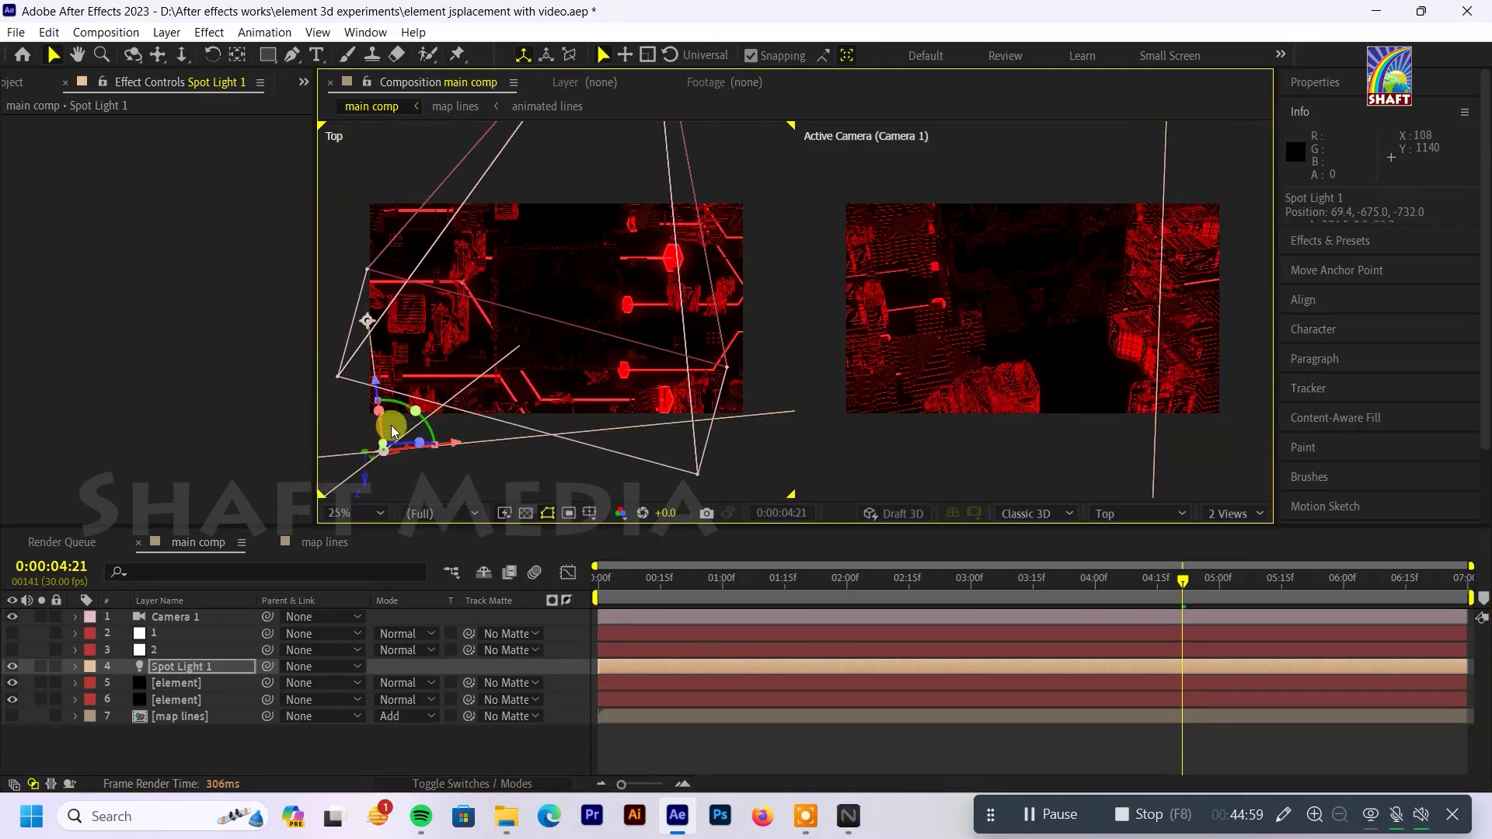
pyautogui.click(381, 426)
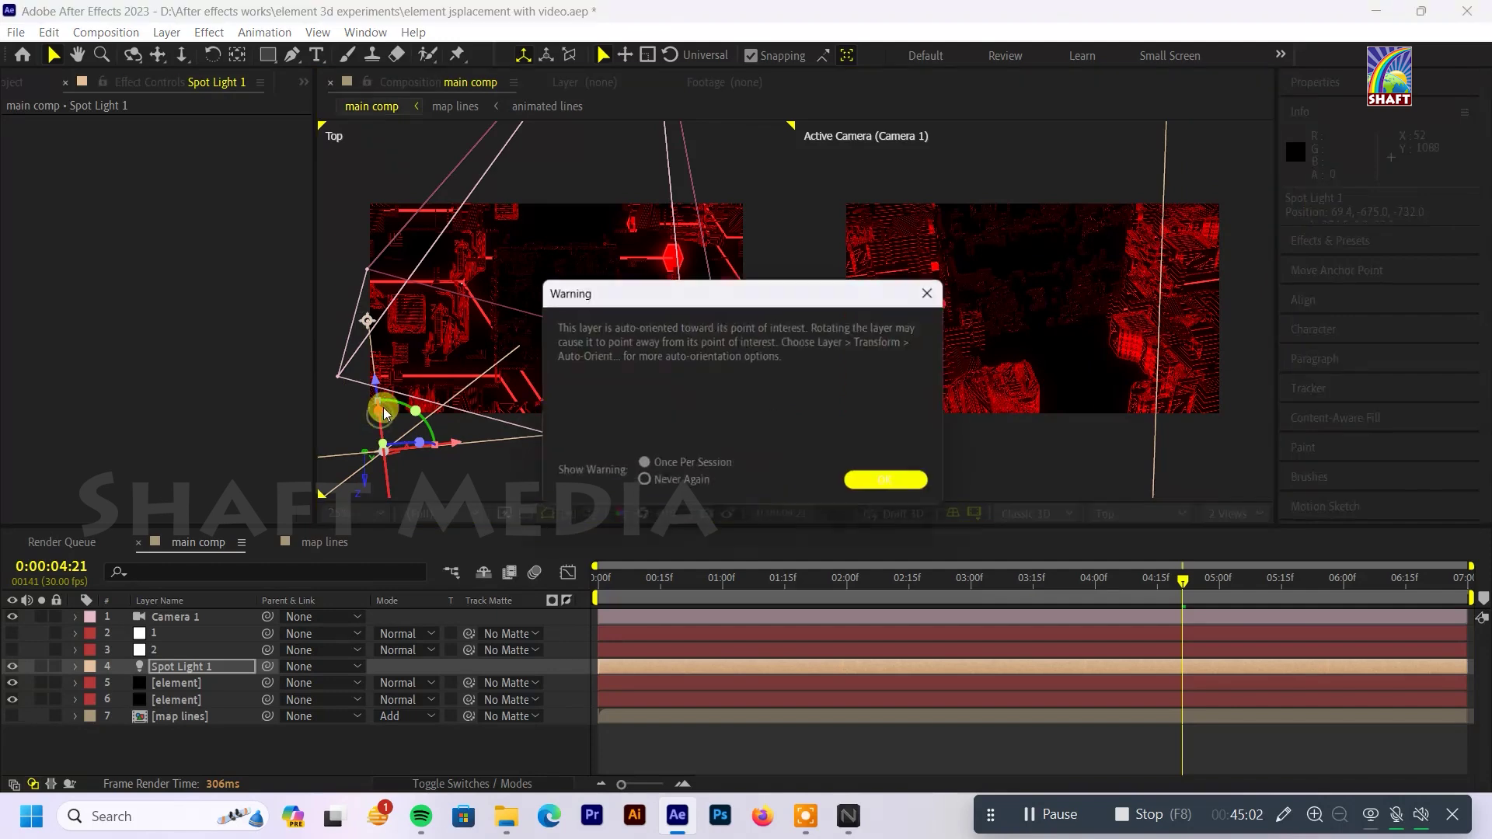
pyautogui.click(869, 479)
pyautogui.moveTo(420, 415)
pyautogui.mouseDown()
pyautogui.moveTo(399, 445)
pyautogui.moveTo(428, 315)
pyautogui.moveTo(466, 241)
pyautogui.mouseUp()
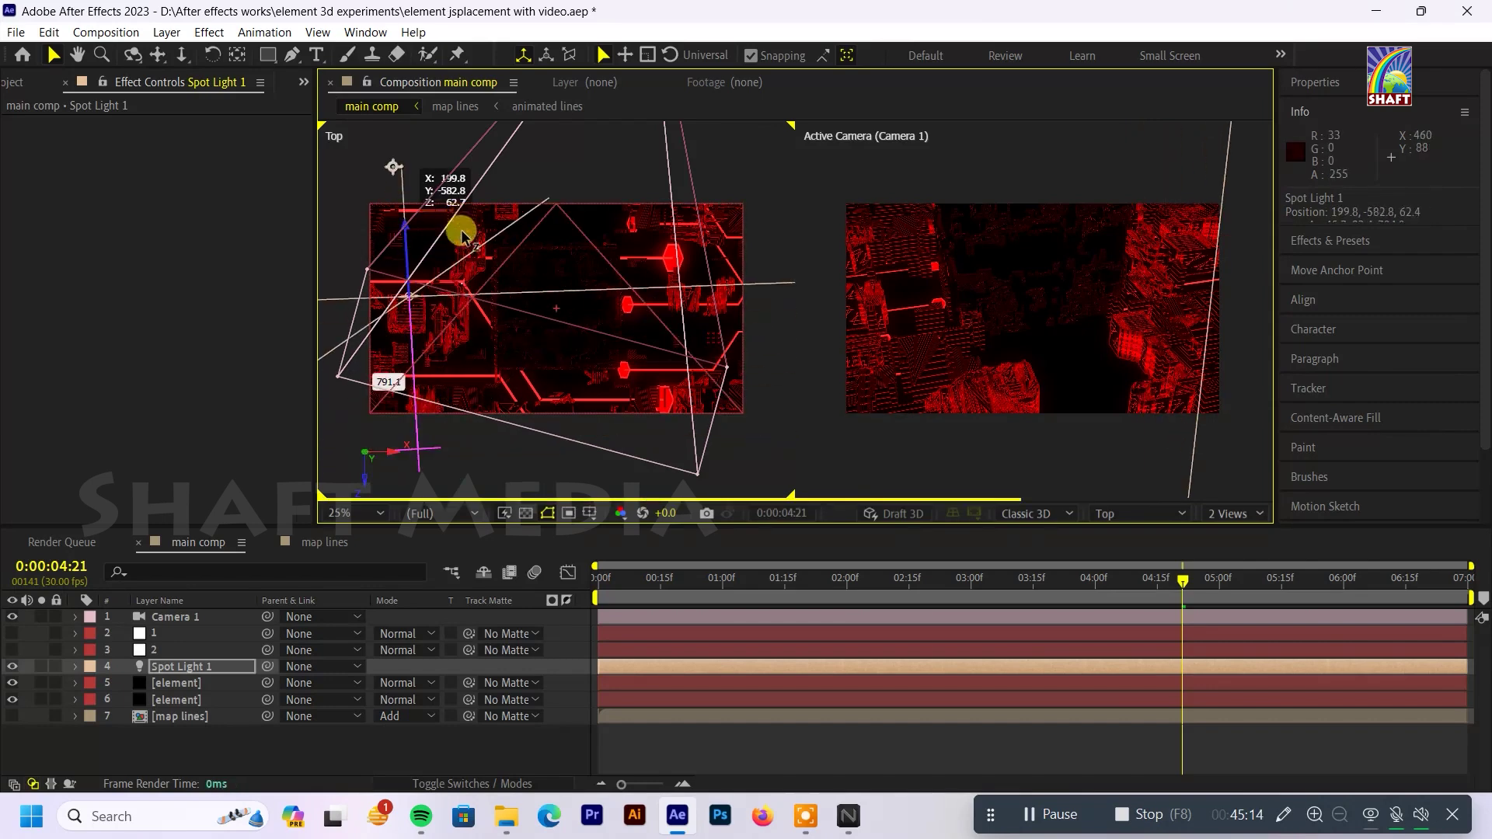
pyautogui.moveTo(419, 256); pyautogui.dragTo(443, 273)
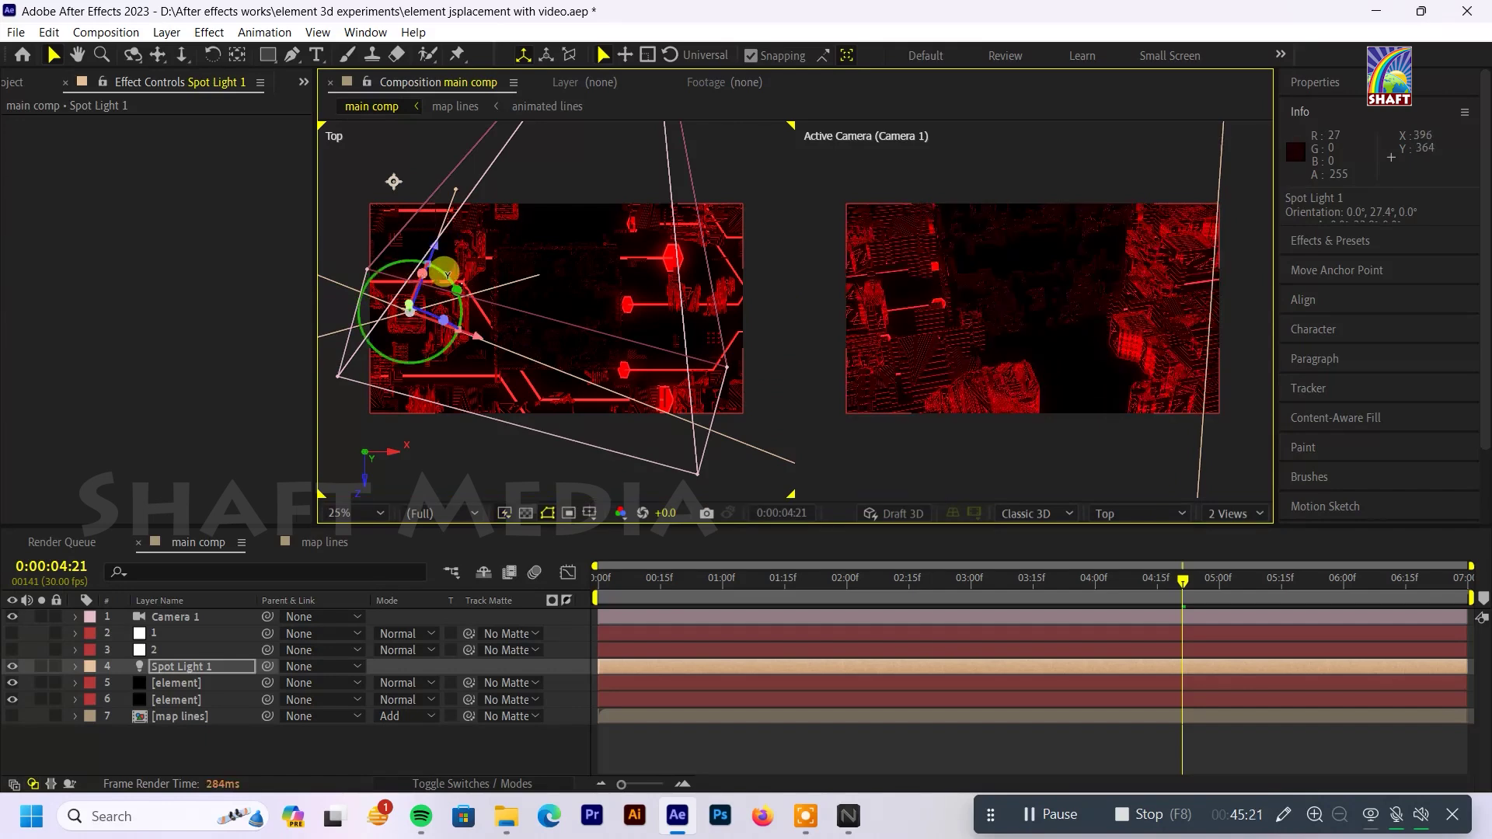
pyautogui.moveTo(444, 272); pyautogui.dragTo(452, 299)
pyautogui.moveTo(473, 217); pyautogui.dragTo(609, 358)
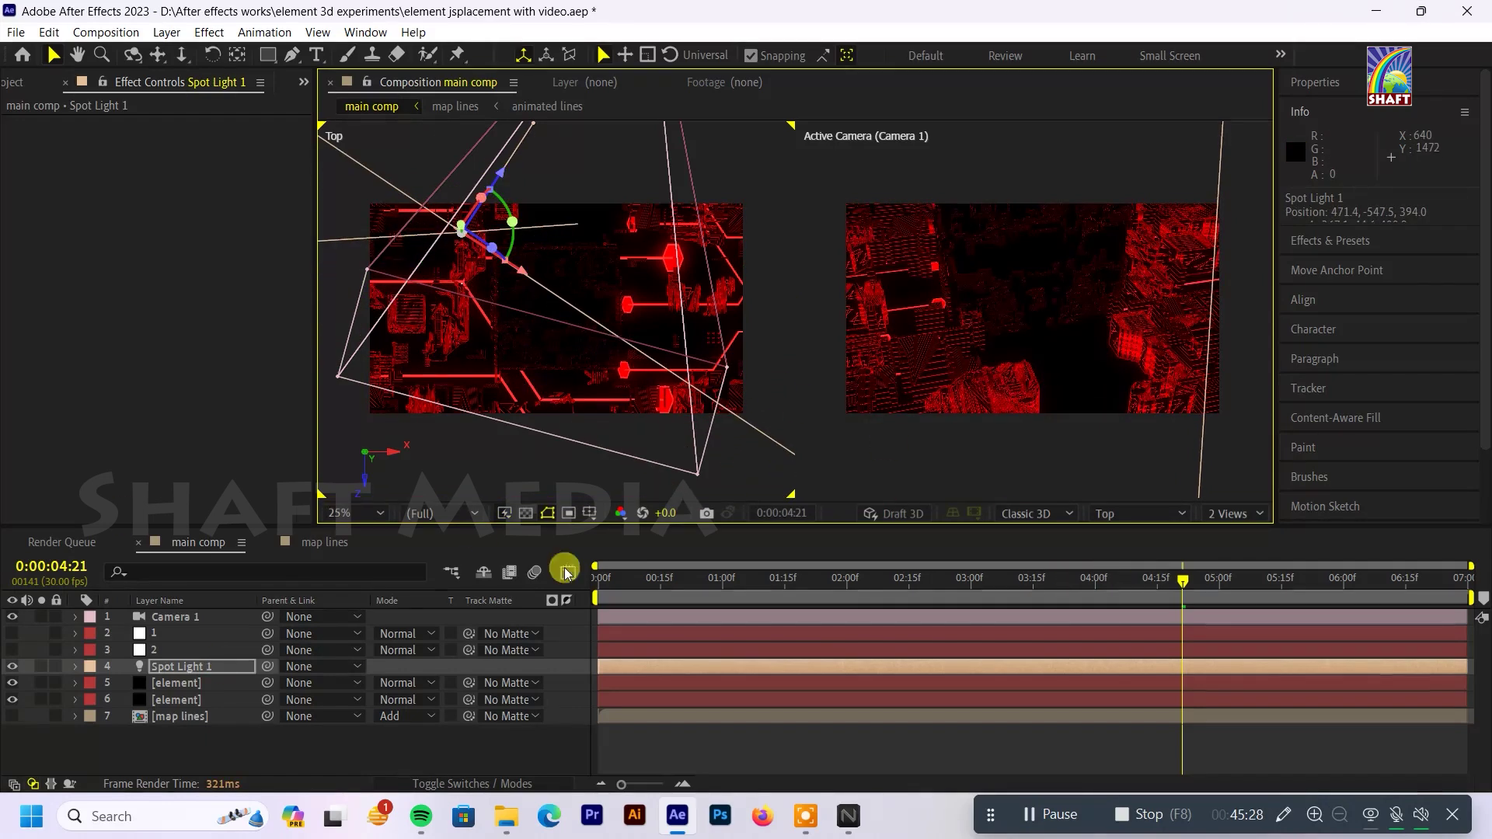
pyautogui.click(1233, 513)
pyautogui.click(1227, 532)
# Step: Preview the spot-lit glowing flythrough, then maximize the Composition viewer and play it again
pyautogui.press('space')
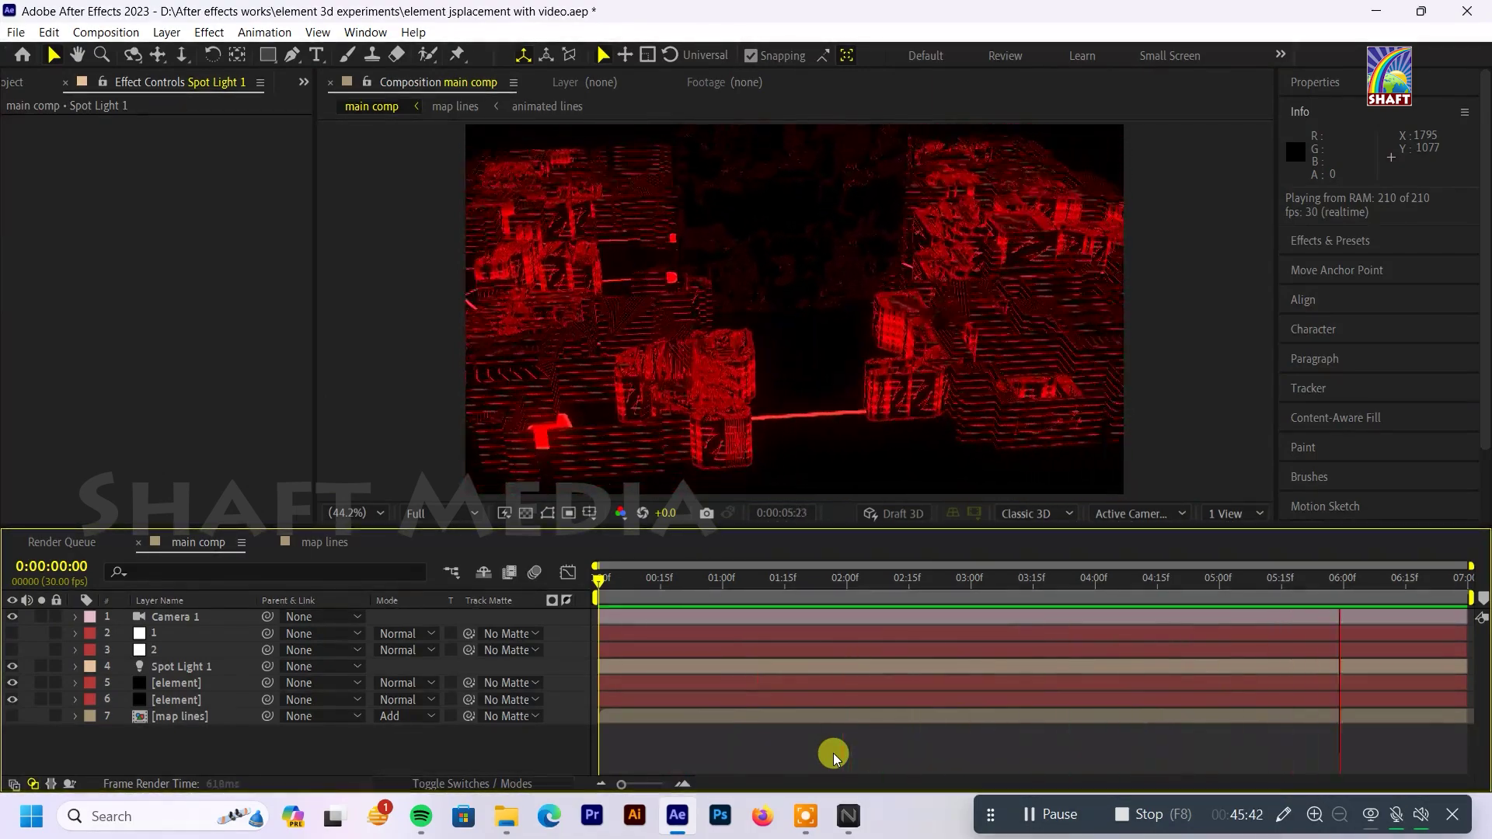
pyautogui.press('space')
pyautogui.press('`')
pyautogui.press('`')
pyautogui.click(924, 411)
pyautogui.press('`')
pyautogui.press('space')
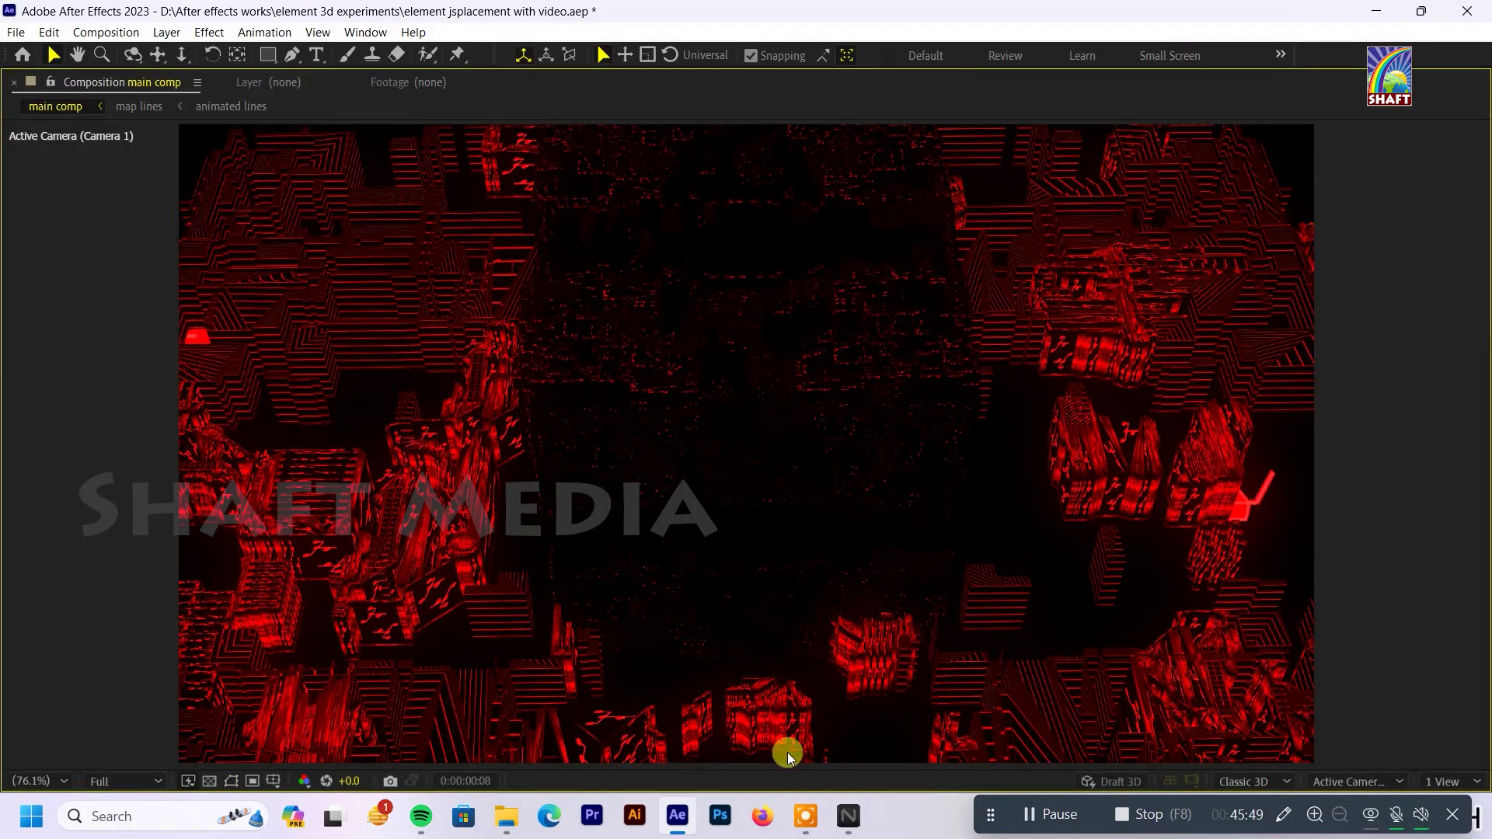